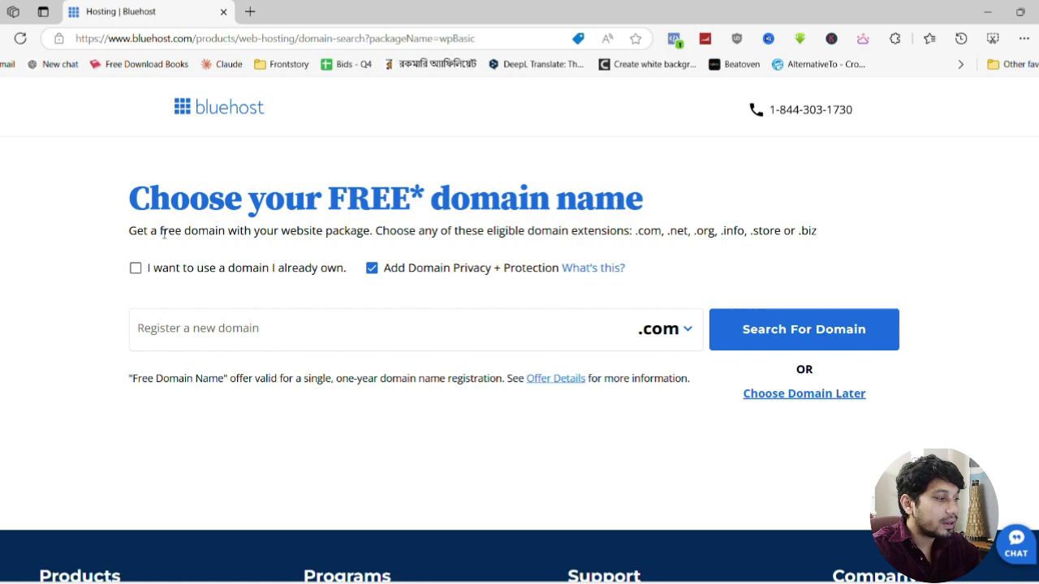
# Search 'digital product store' and select digitalproductstore.store as the package's free domain
pyautogui.click(252, 339)
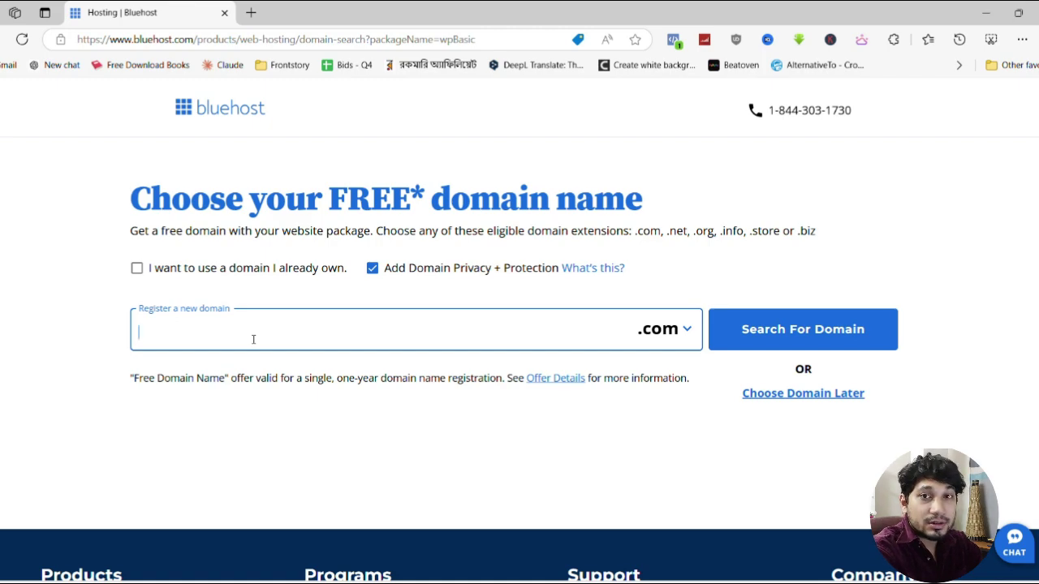
pyautogui.write('digit')
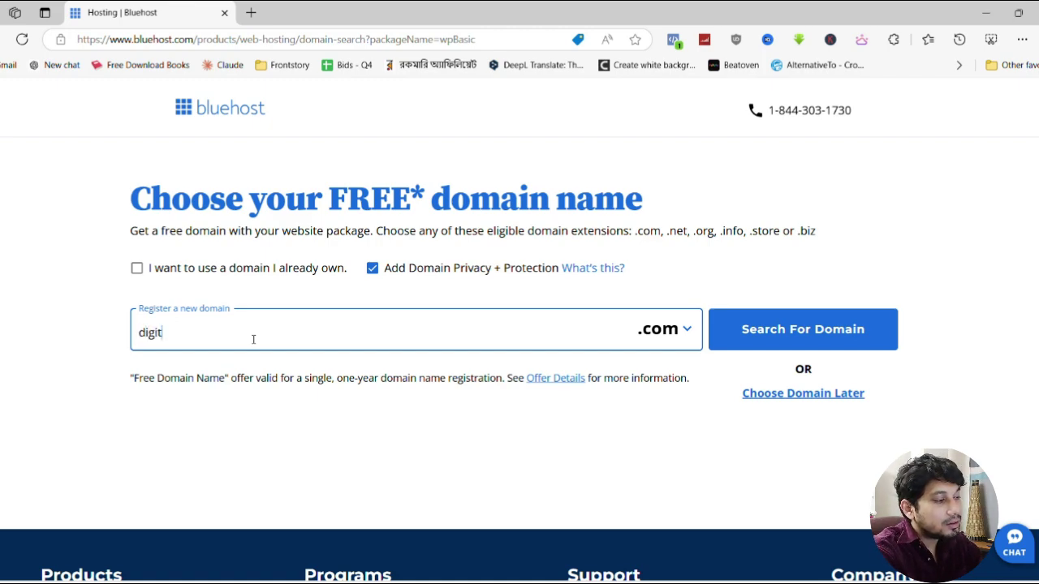
pyautogui.write('al product  store')
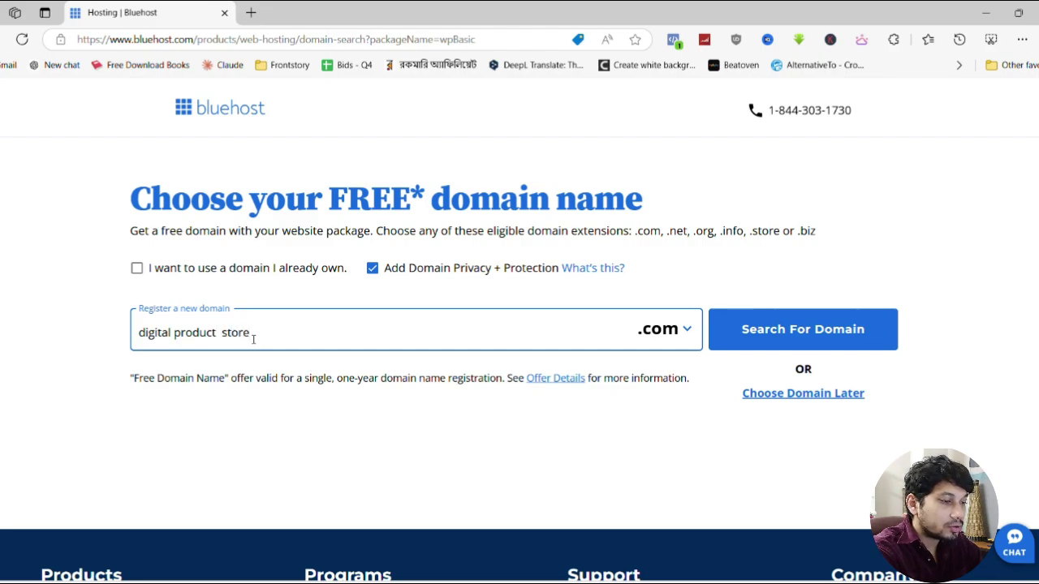
pyautogui.press('Return')
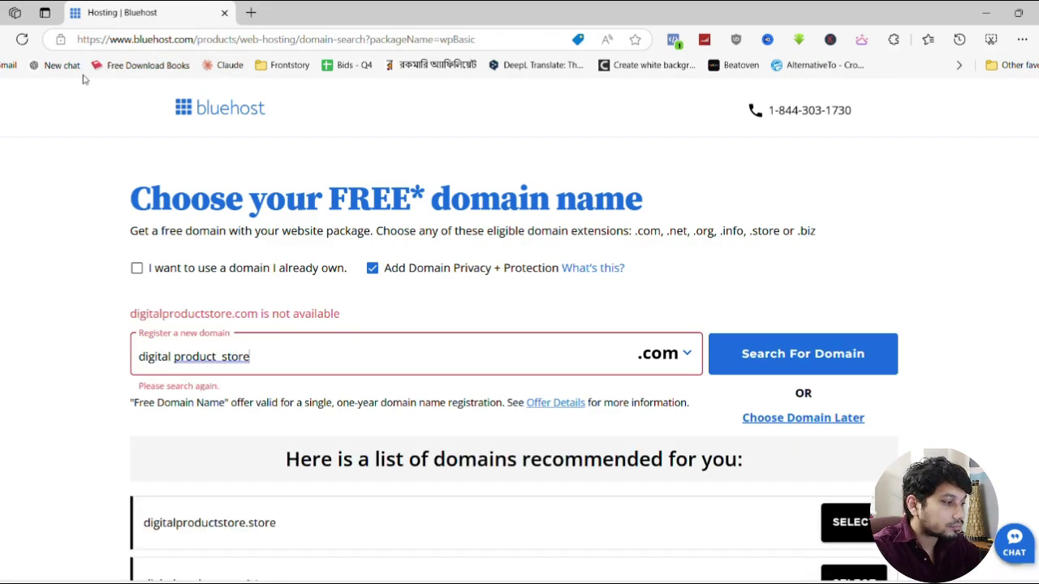
pyautogui.scroll(-2, 503, 333)
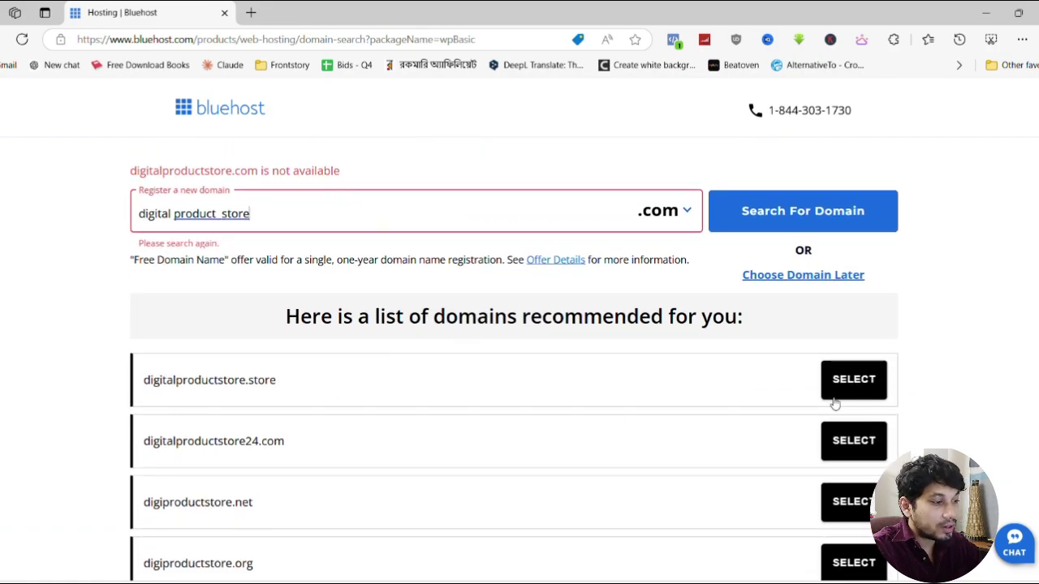
pyautogui.click(853, 382)
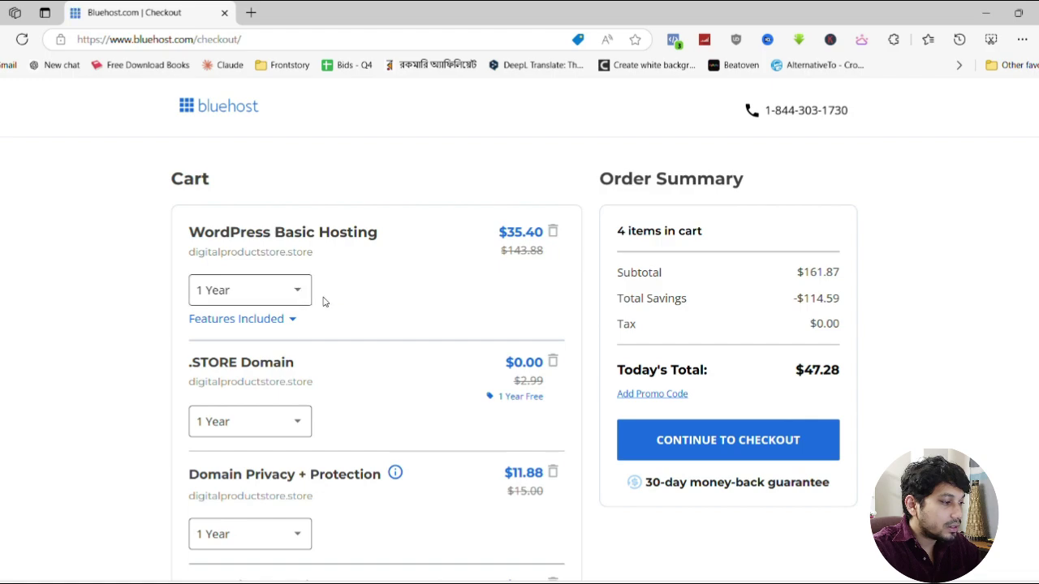
# Remove Domain Privacy + Protection and Professional Email from the cart, then continue to checkout
pyautogui.scroll(-1, 321, 312)
pyautogui.scroll(-1, 232, 333)
pyautogui.scroll(-1, 229, 331)
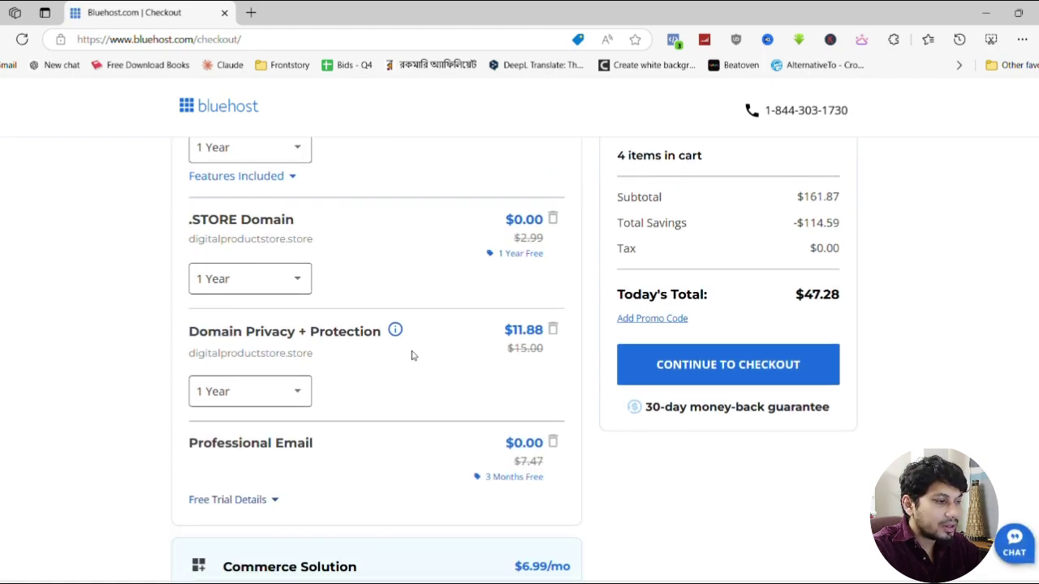
pyautogui.click(552, 331)
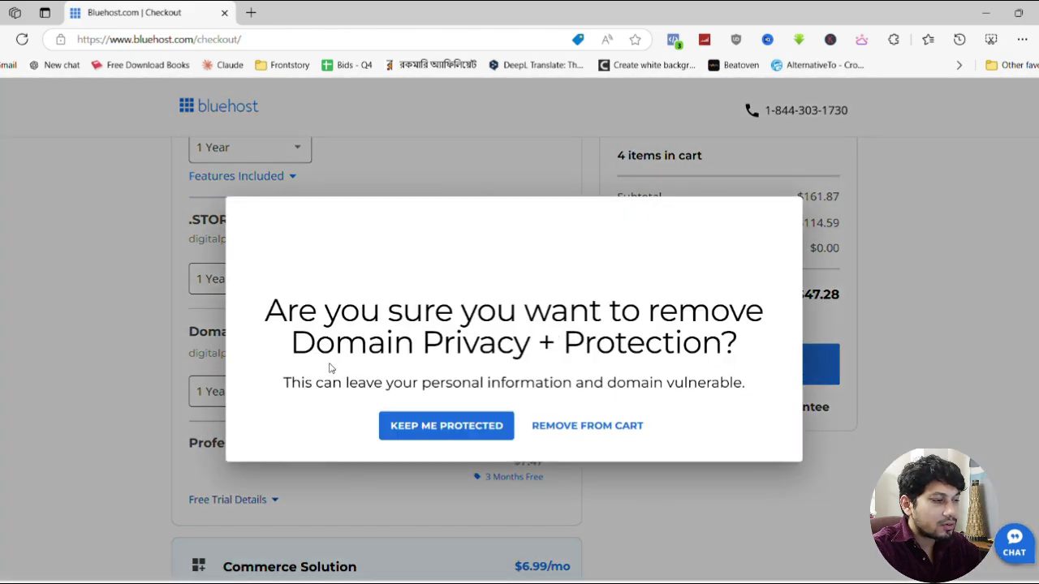
pyautogui.click(598, 426)
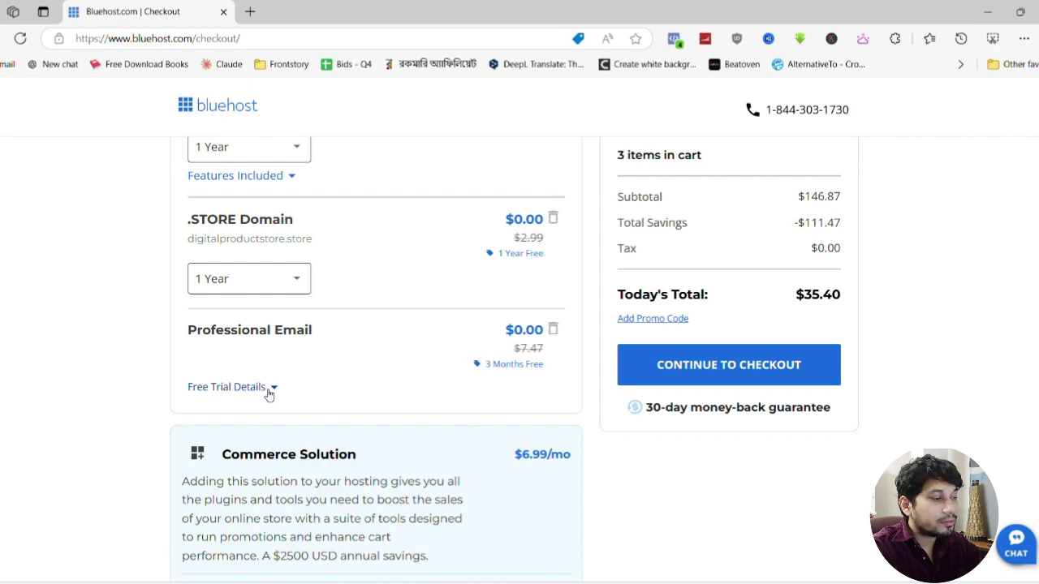
pyautogui.click(552, 329)
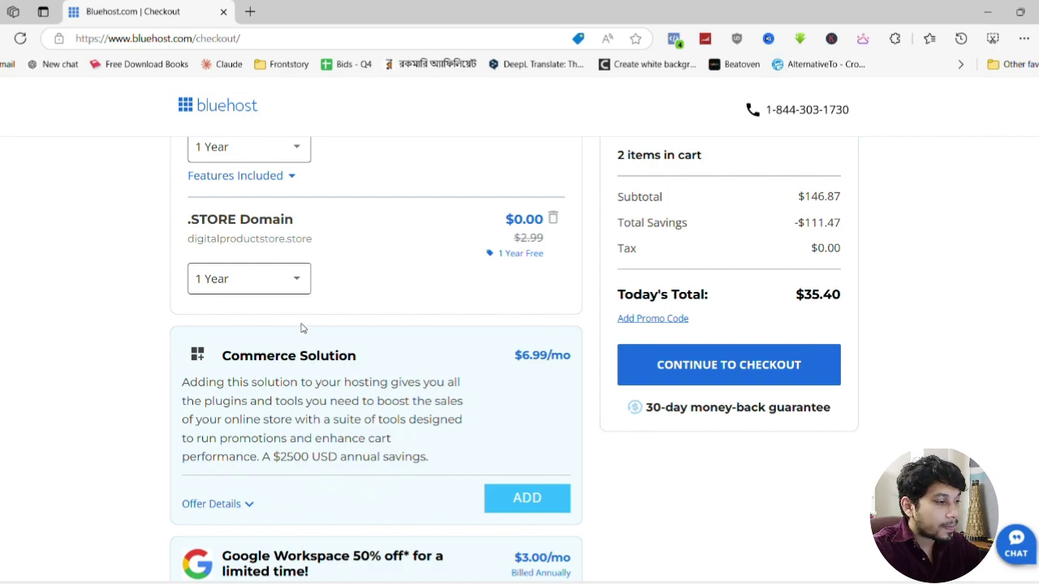
pyautogui.scroll(2, 334, 313)
pyautogui.moveTo(796, 370); pyautogui.dragTo(844, 372)
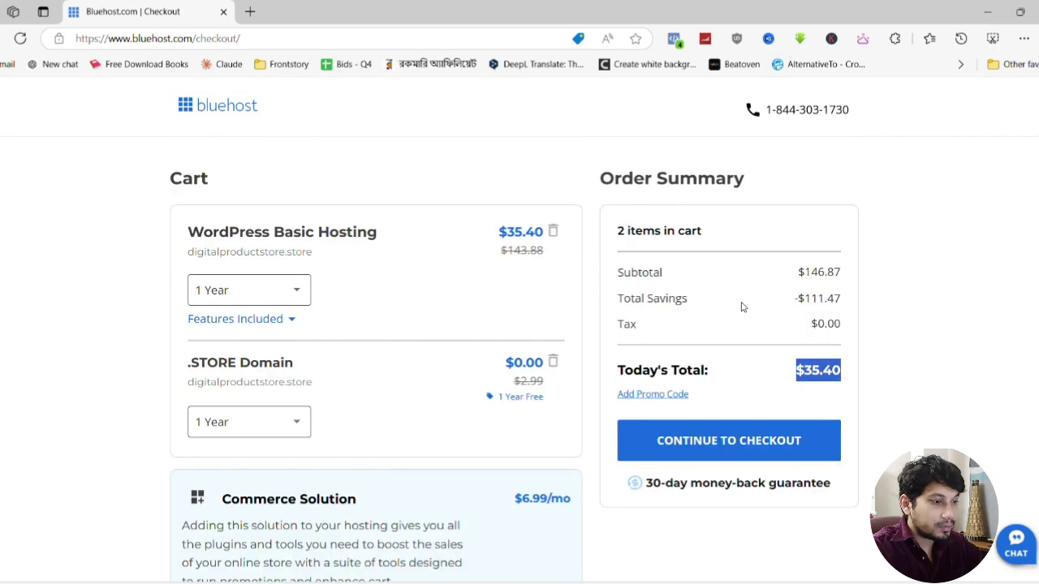
pyautogui.click(722, 445)
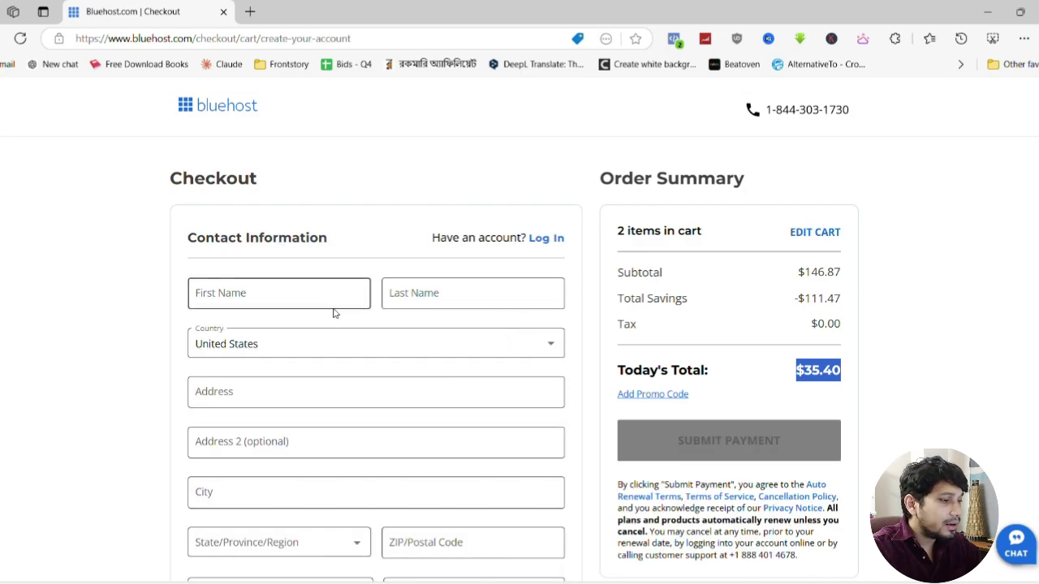
# Open the Bluehost account login page in a new tab from the checkout form's 'Have an account?' link
pyautogui.scroll(-8, 522, 333)
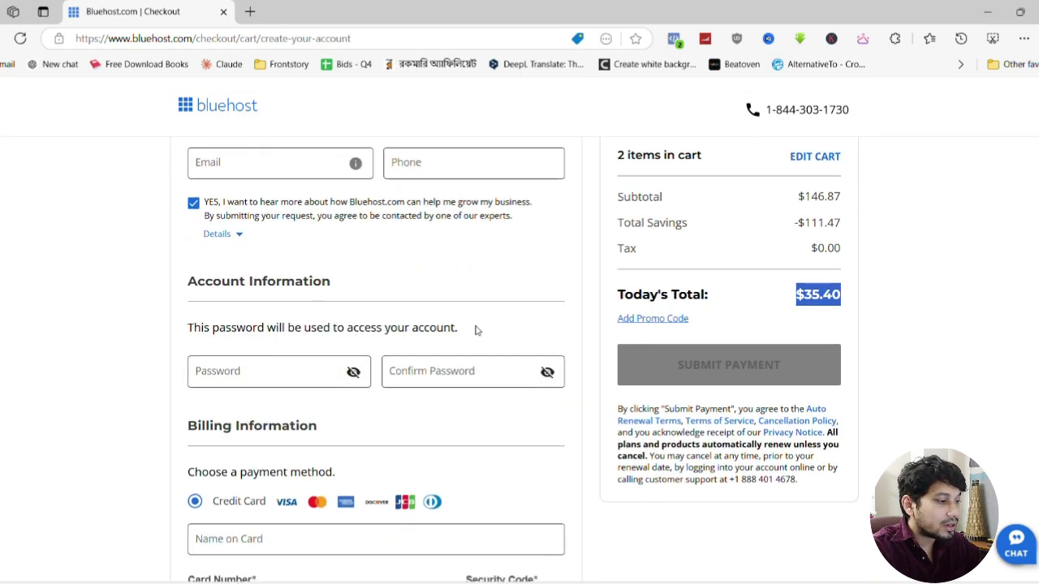
pyautogui.scroll(10, 477, 331)
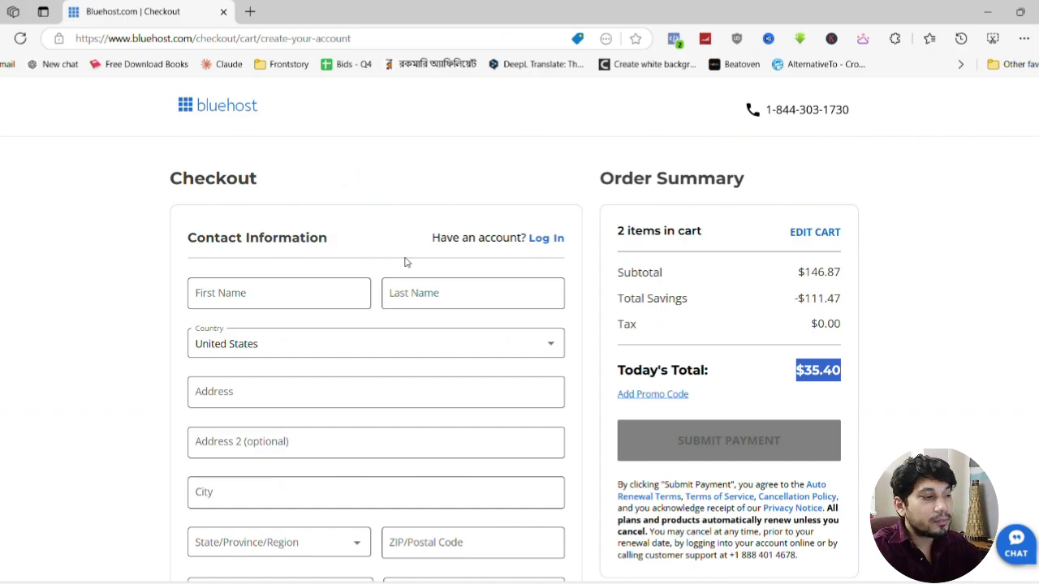
pyautogui.click(897, 378)
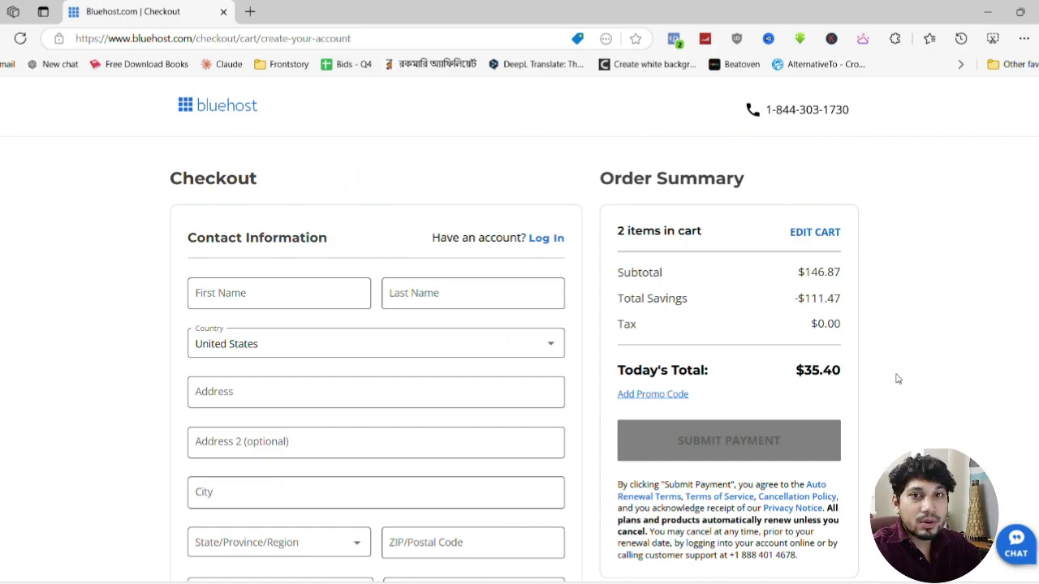
pyautogui.click(546, 237)
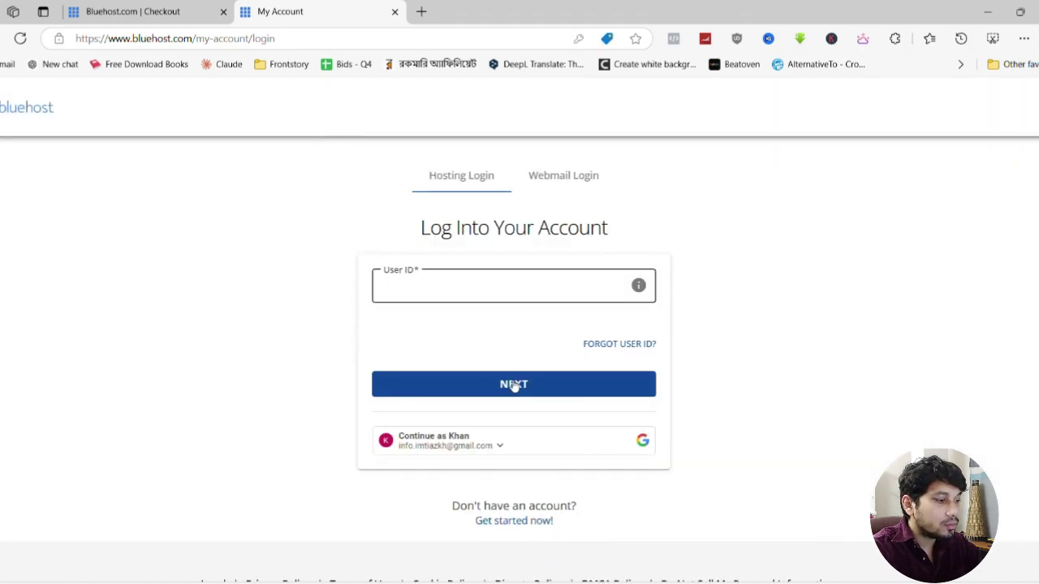
# Sign in with Google, skip 2-step verification, and open cPanel for the hosting account
pyautogui.click(475, 438)
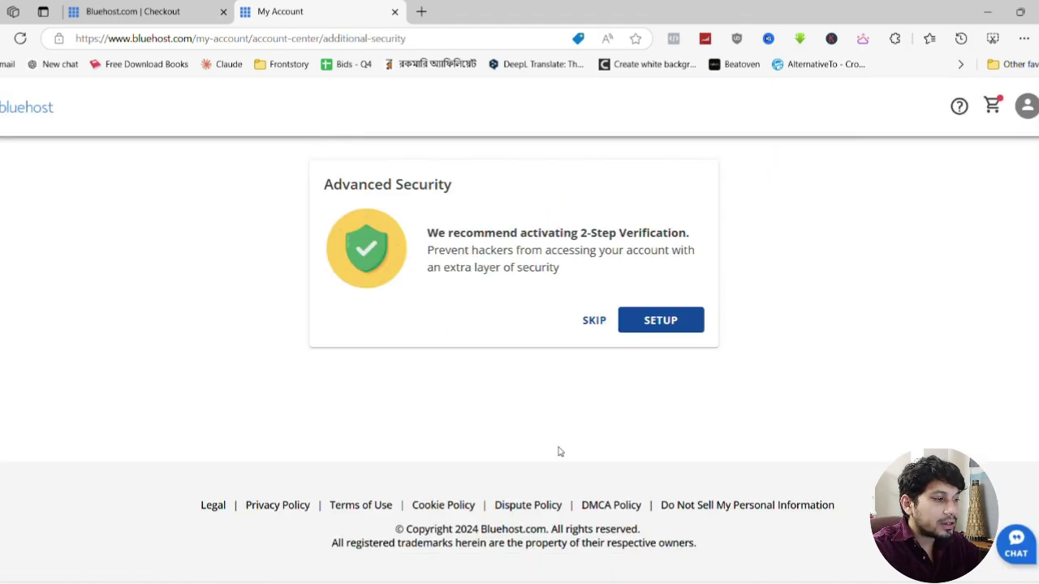
pyautogui.click(594, 320)
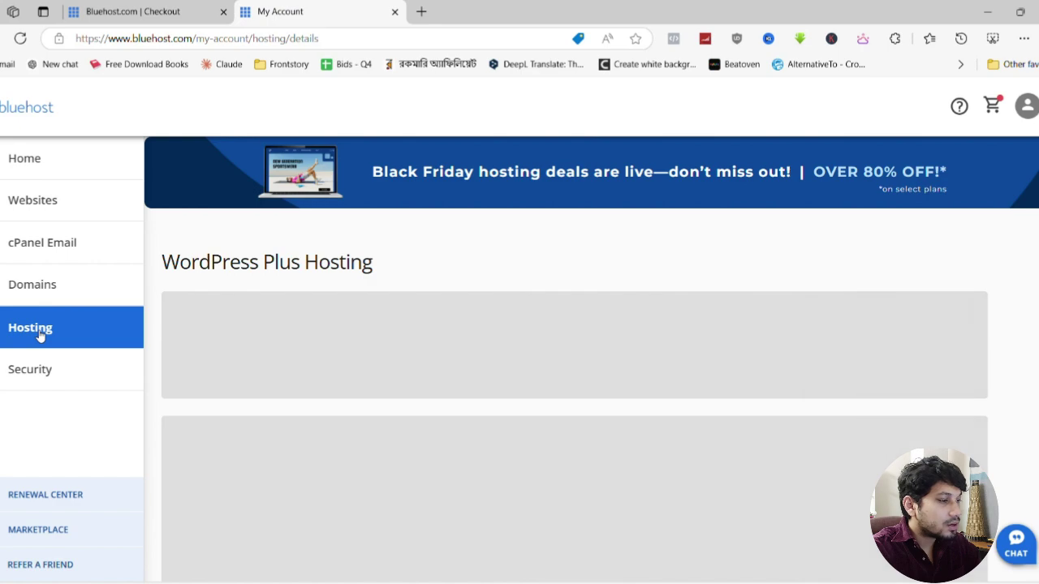
pyautogui.scroll(-8, 41, 335)
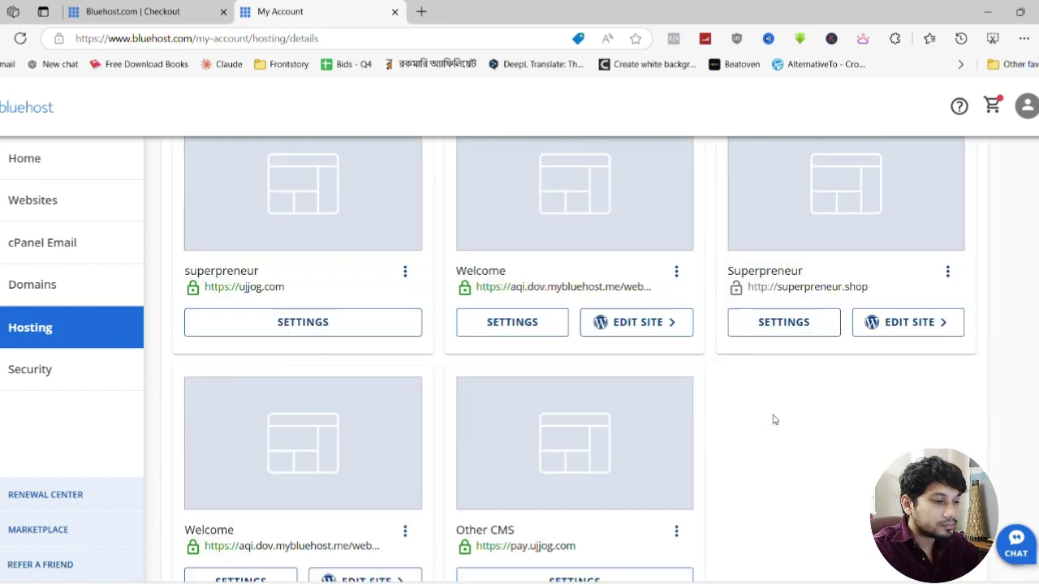
pyautogui.click(872, 427)
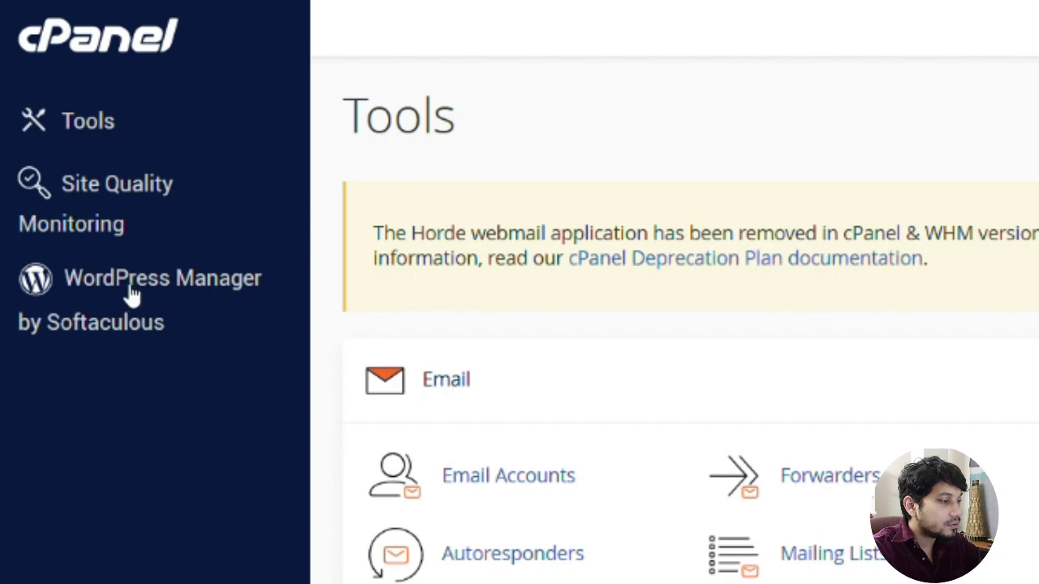
# Check WordPress Manager by Softaculous for the superpreneur.site install, then close that tab
pyautogui.click(133, 297)
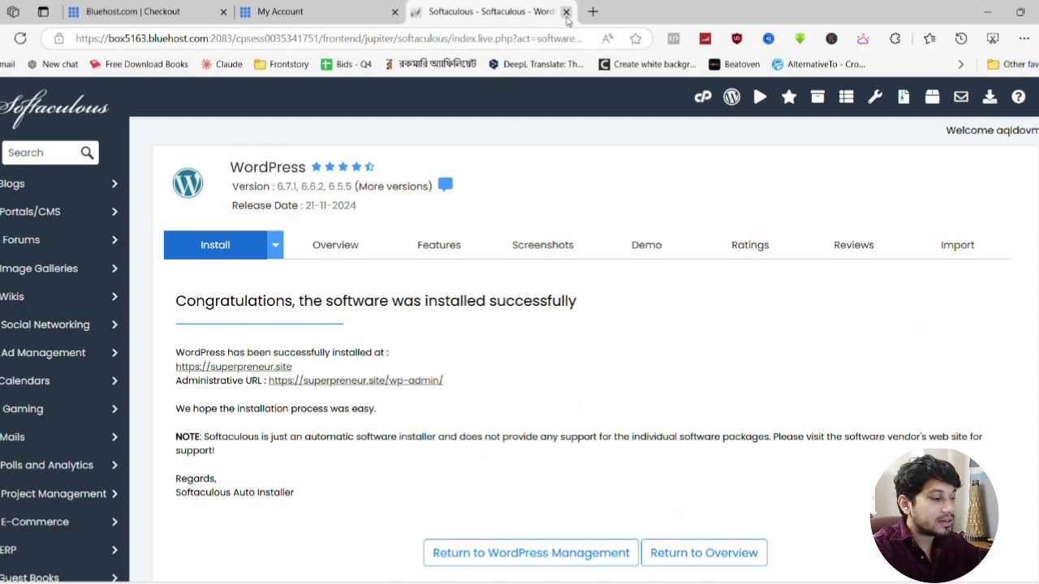
pyautogui.click(567, 11)
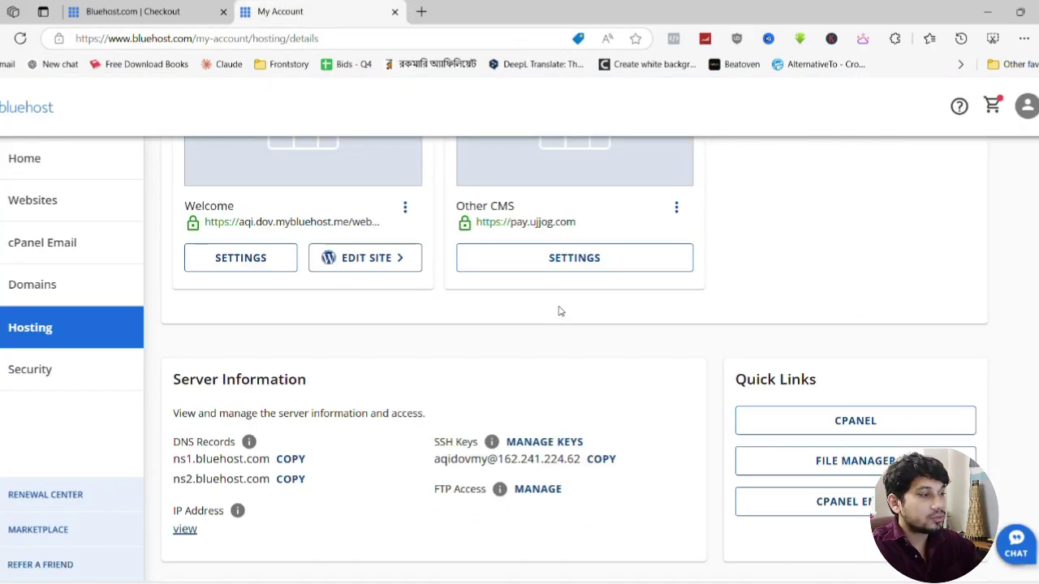
pyautogui.hotkey('ctrl', 't')
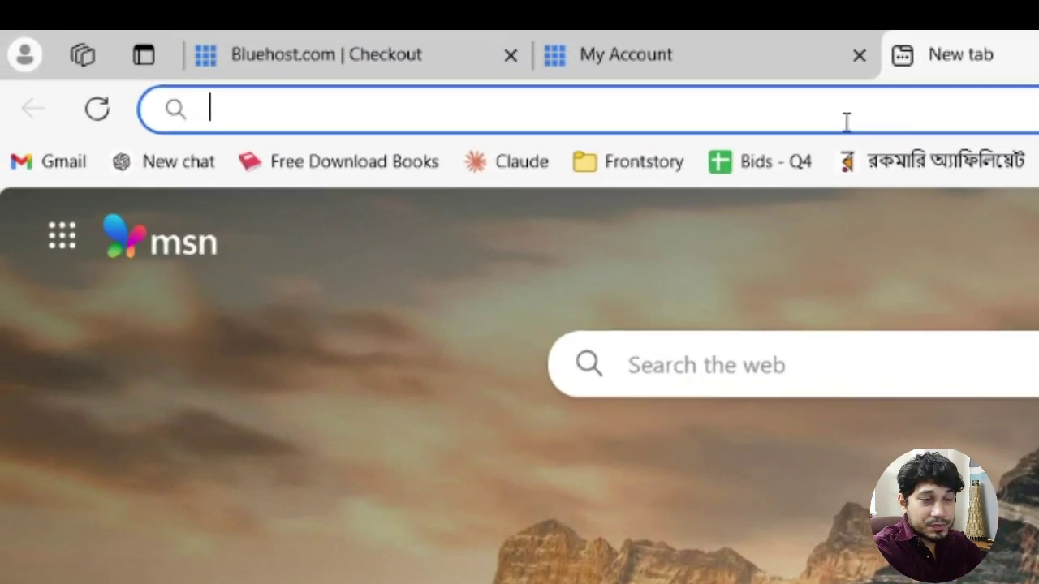
# Go to superpreneur.site/wp-admin in the new tab using address-bar autocomplete
pyautogui.write('super')
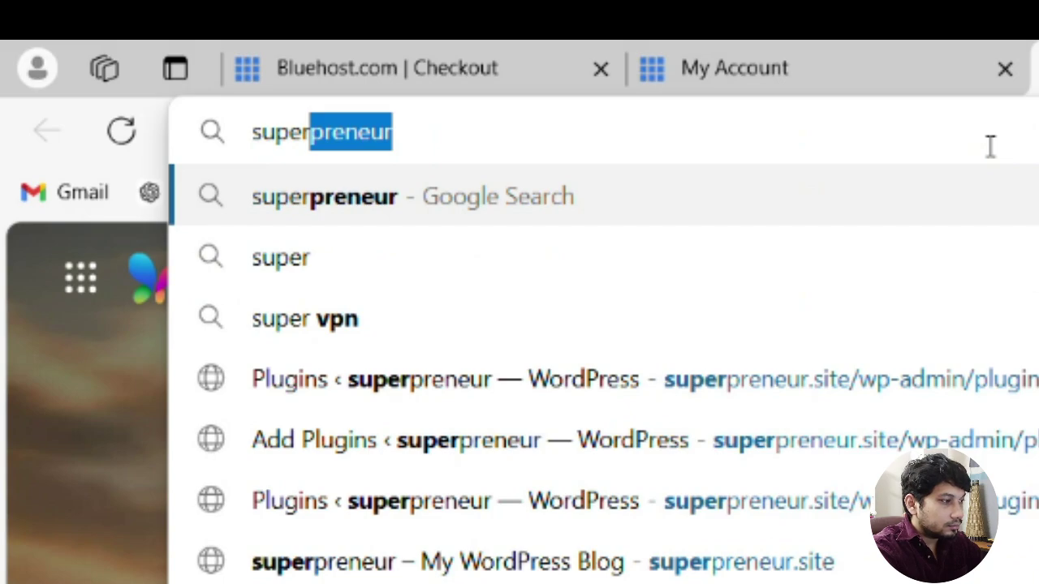
pyautogui.press('Right')
pyautogui.write('.si')
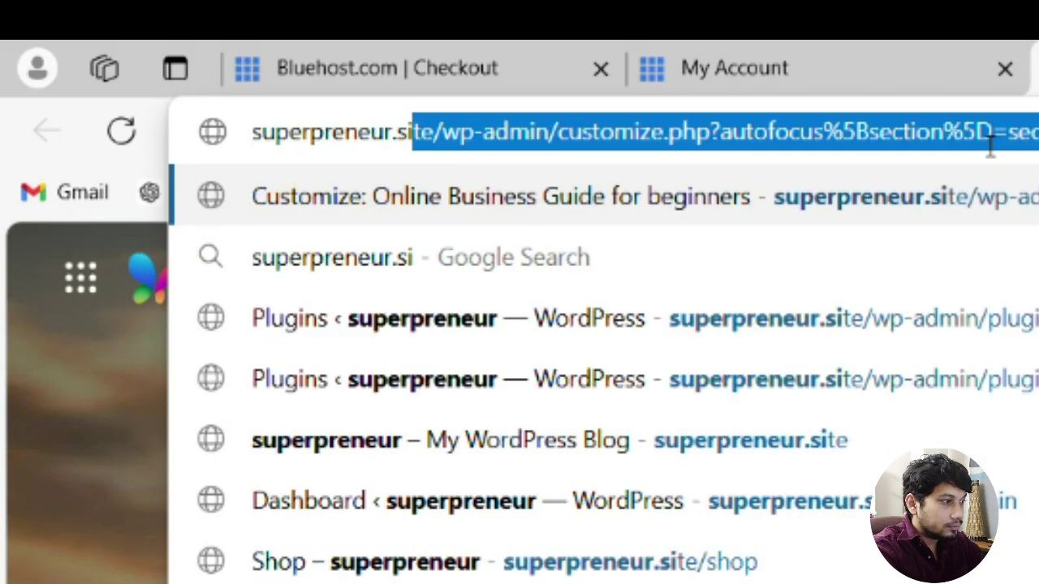
pyautogui.write('te/wp')
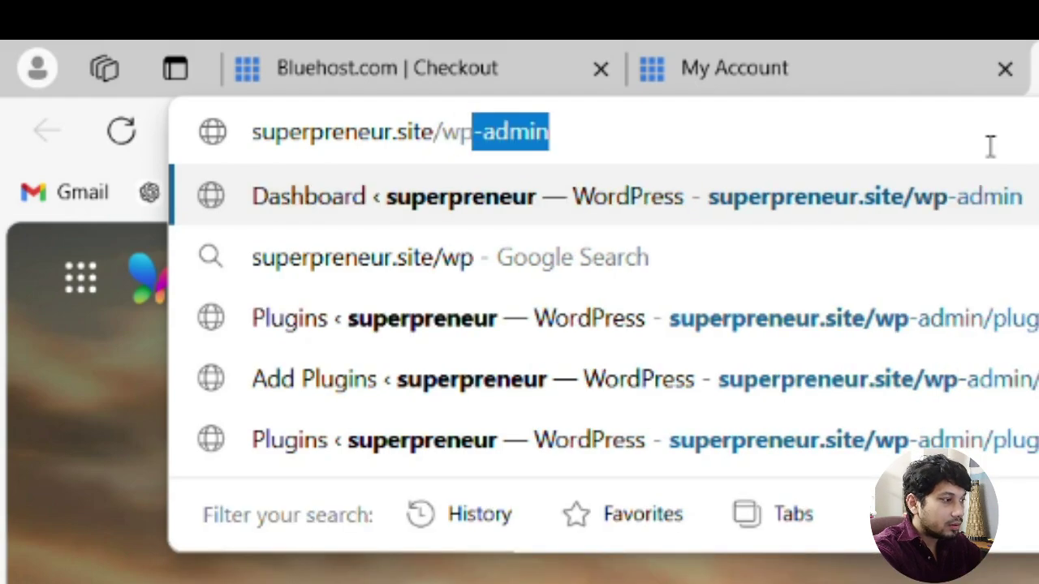
pyautogui.press('Right')
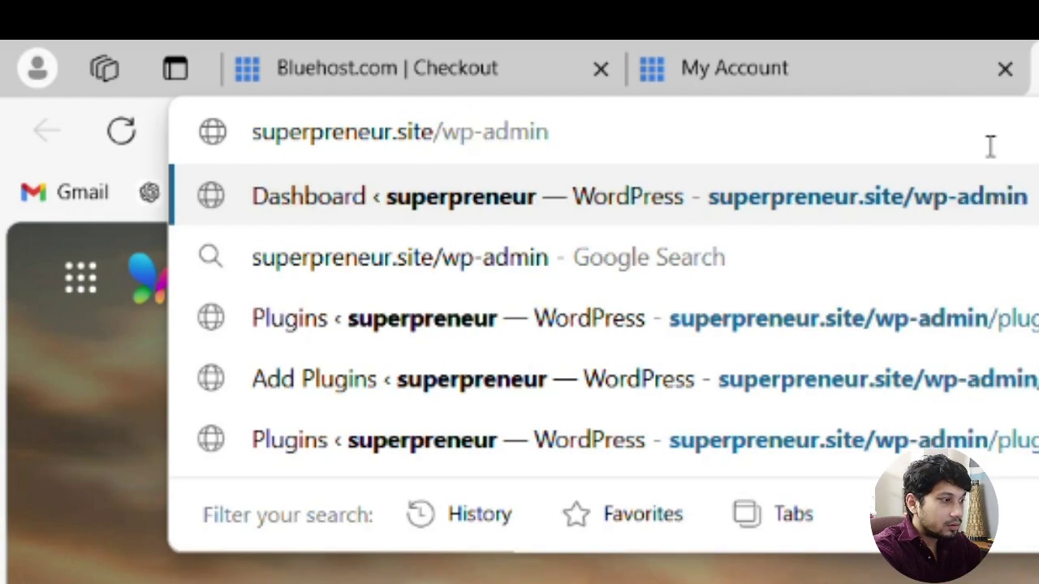
pyautogui.press('Return')
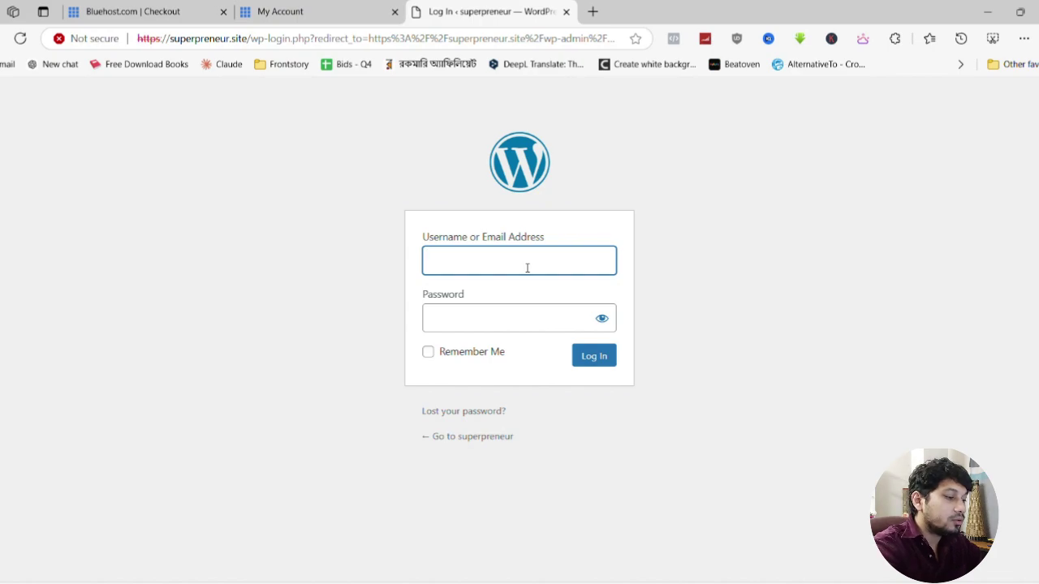
# Log in with username admin and deactivate an unneeded plugin in the Plugins list
pyautogui.write('admin')
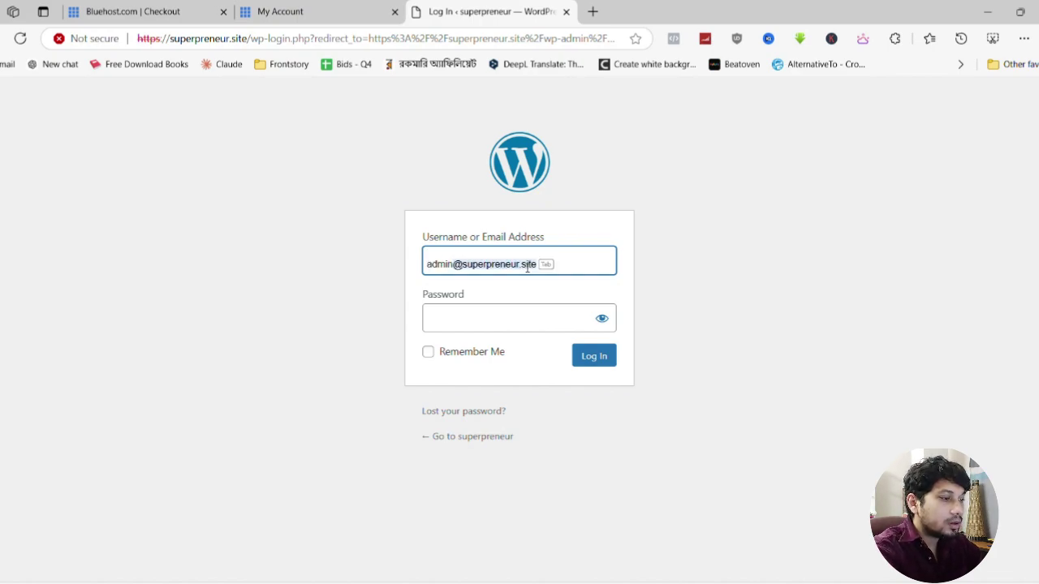
pyautogui.press('Delete')
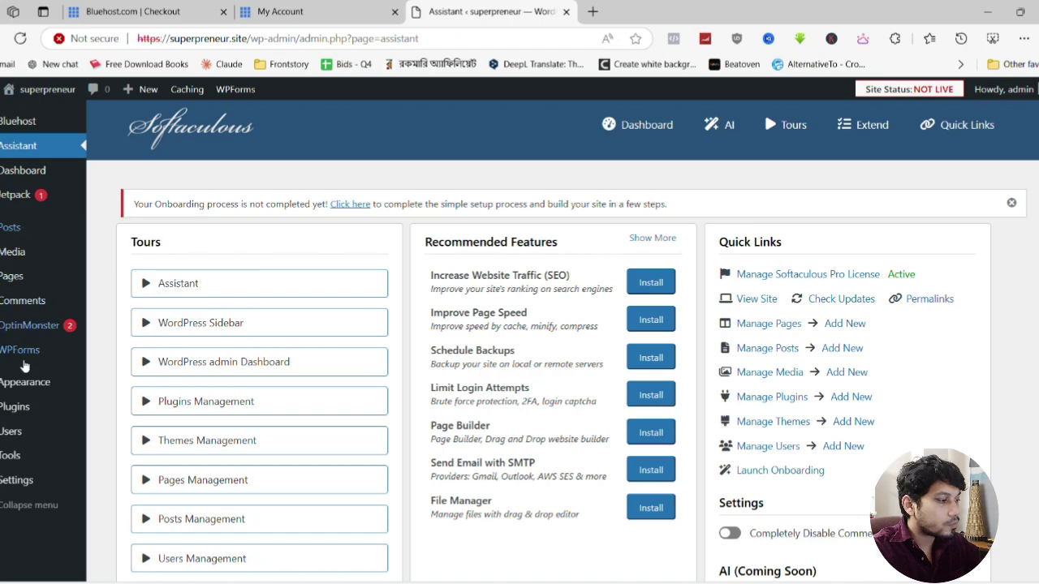
pyautogui.click(158, 392)
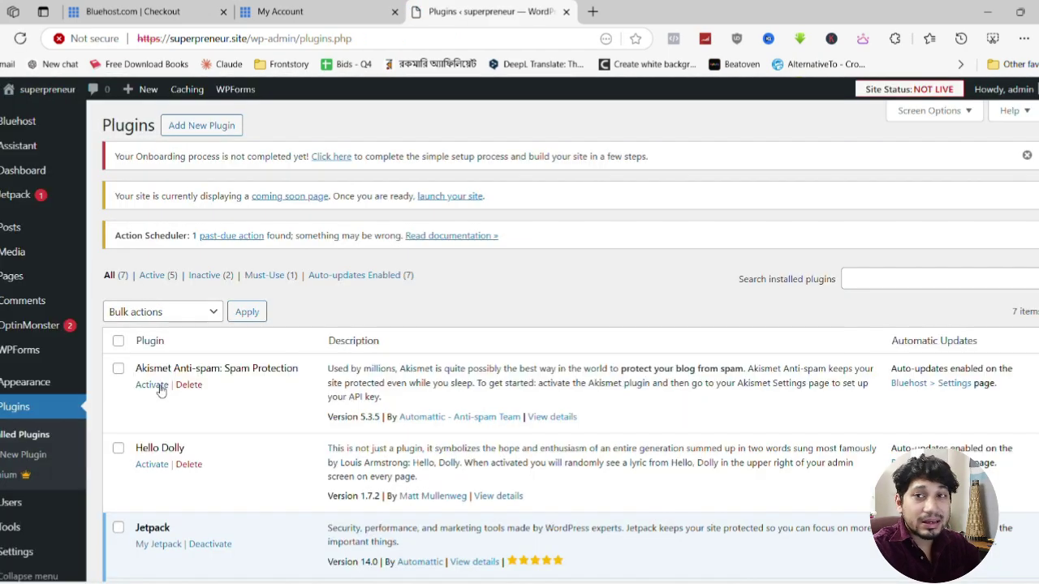
pyautogui.scroll(-3, 345, 293)
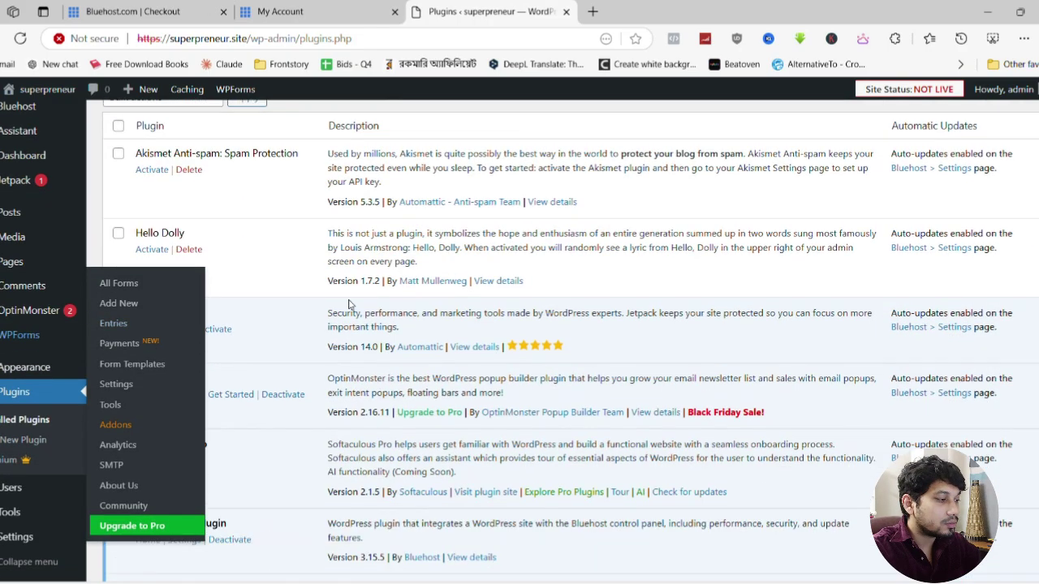
pyautogui.scroll(-3, 212, 301)
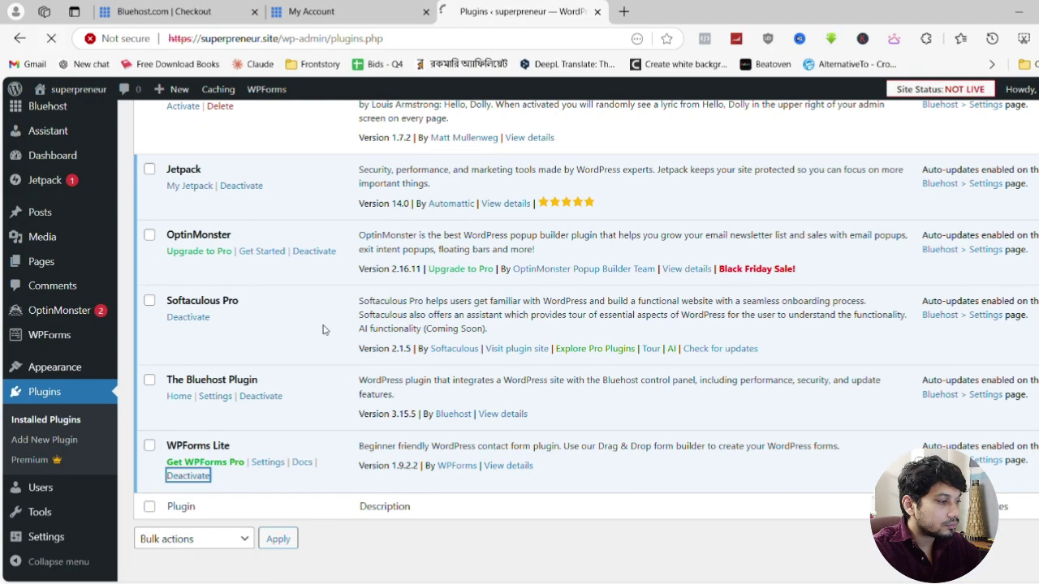
pyautogui.scroll(3, 234, 357)
pyautogui.click(241, 336)
# Bulk-delete Akismet Anti-spam, Hello Dolly, Jetpack and the other unneeded plugins
pyautogui.scroll(-3, 260, 387)
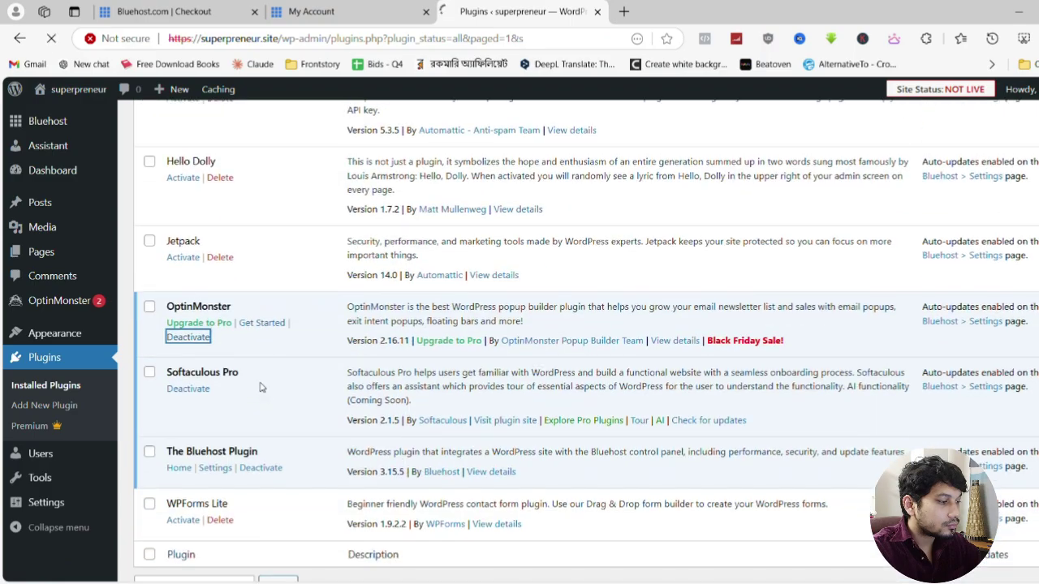
pyautogui.scroll(5, 259, 387)
pyautogui.click(149, 369)
pyautogui.click(149, 448)
pyautogui.click(149, 528)
pyautogui.scroll(-5, 243, 365)
pyautogui.scroll(5, 244, 365)
pyautogui.click(193, 311)
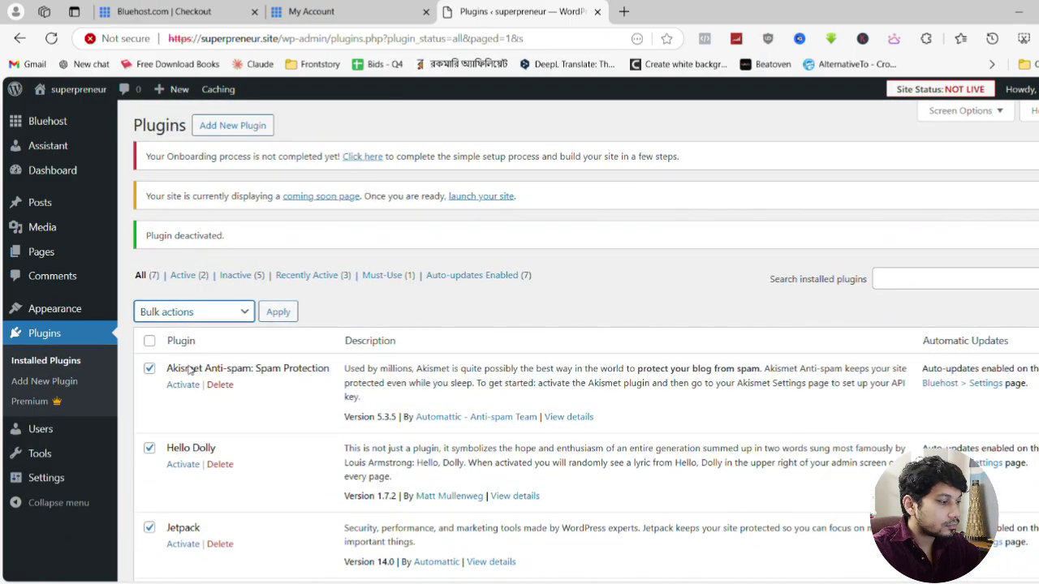
pyautogui.click(278, 311)
pyautogui.click(620, 131)
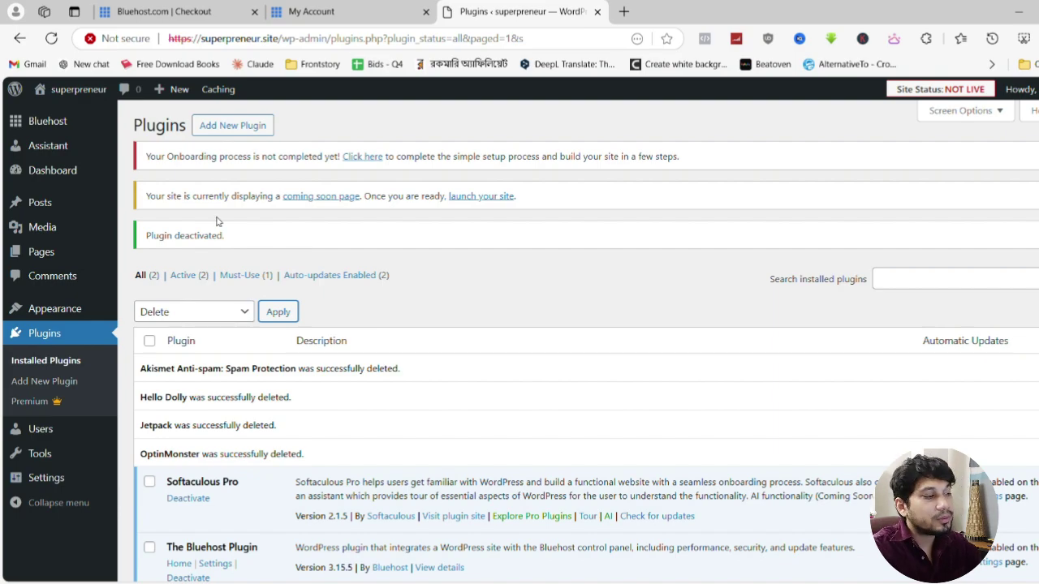
pyautogui.moveTo(102, 258)
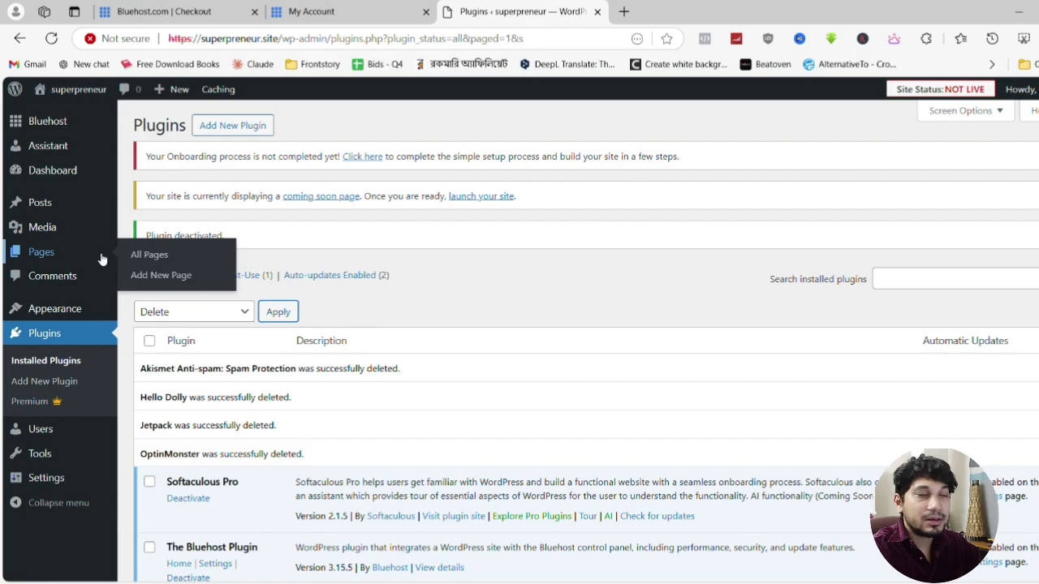
pyautogui.moveTo(79, 312)
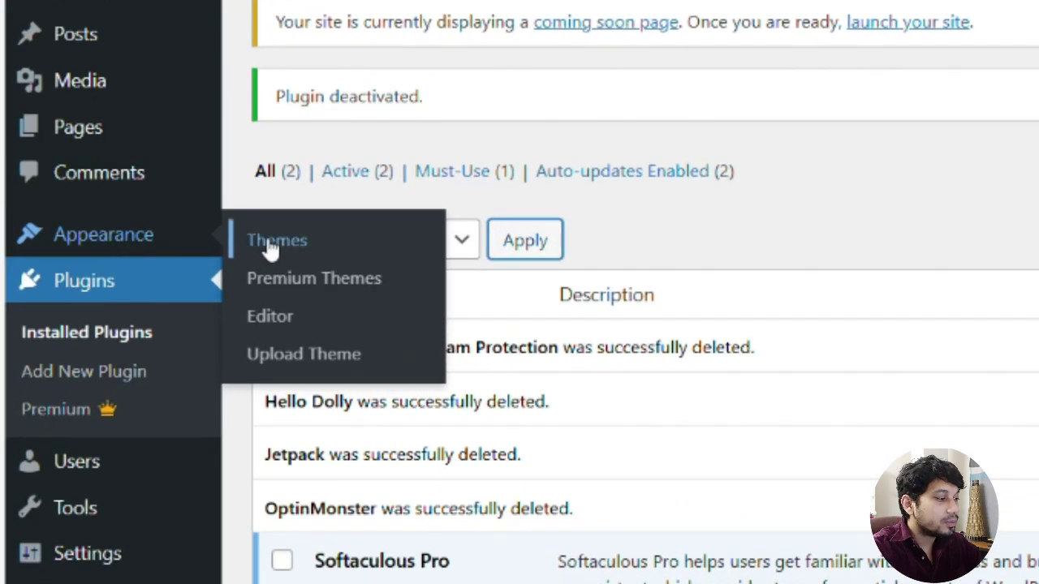
# Search the theme directory for 'astra', then install and activate the Astra theme
pyautogui.click(147, 312)
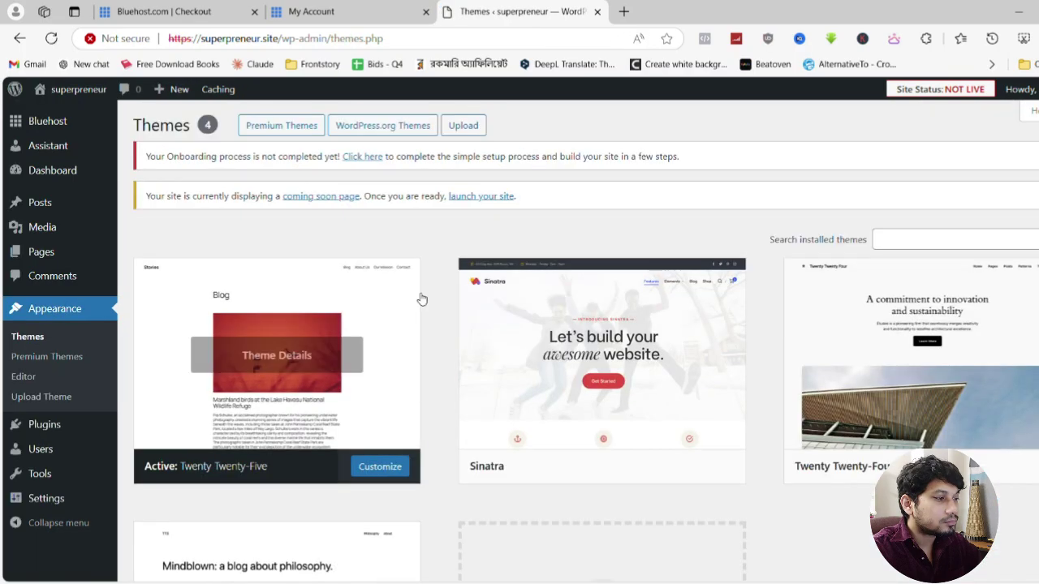
pyautogui.scroll(-2, 422, 299)
pyautogui.scroll(-1, 419, 299)
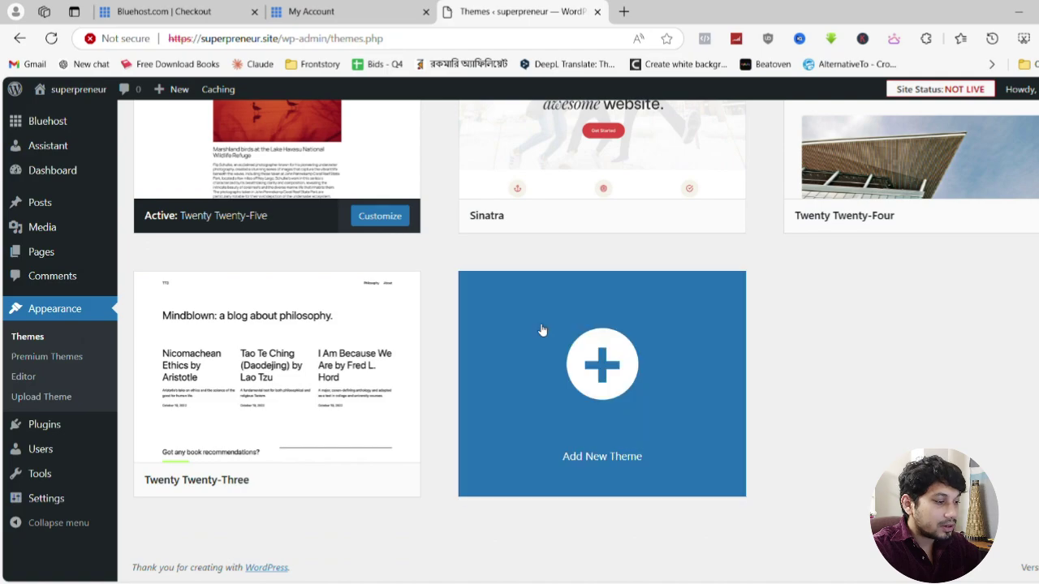
pyautogui.click(613, 370)
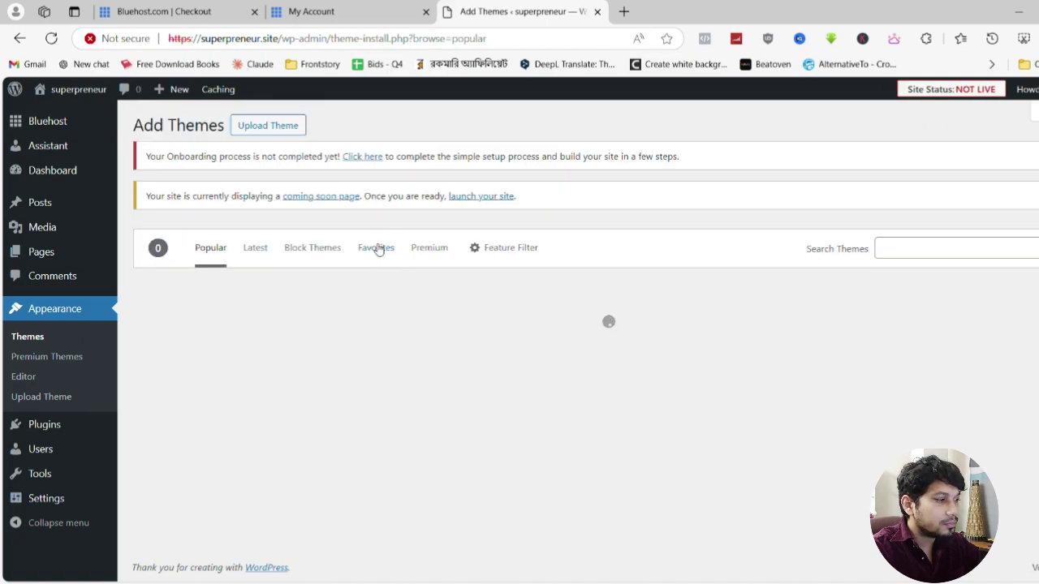
pyautogui.click(908, 249)
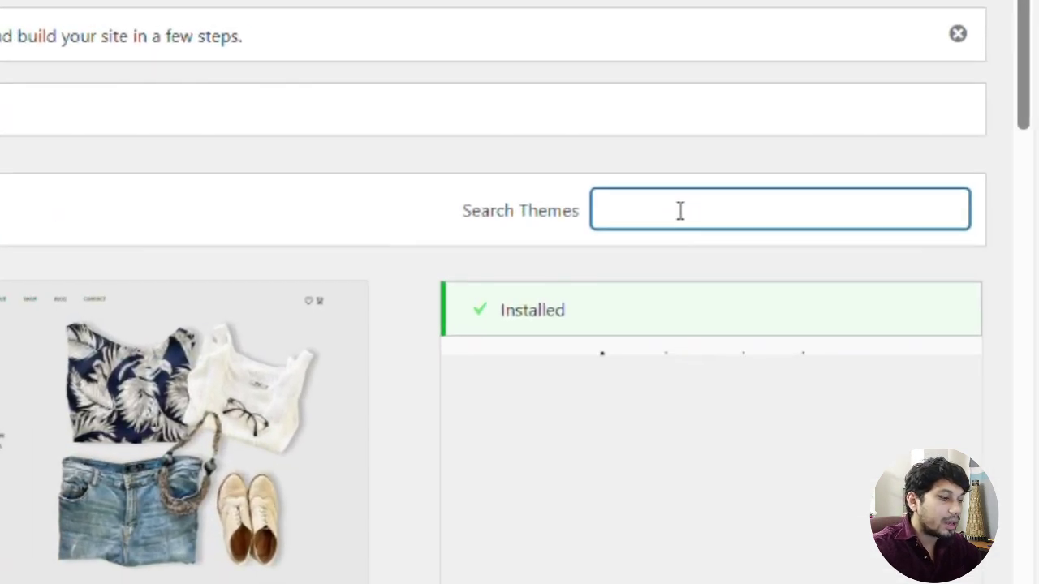
pyautogui.write('astra')
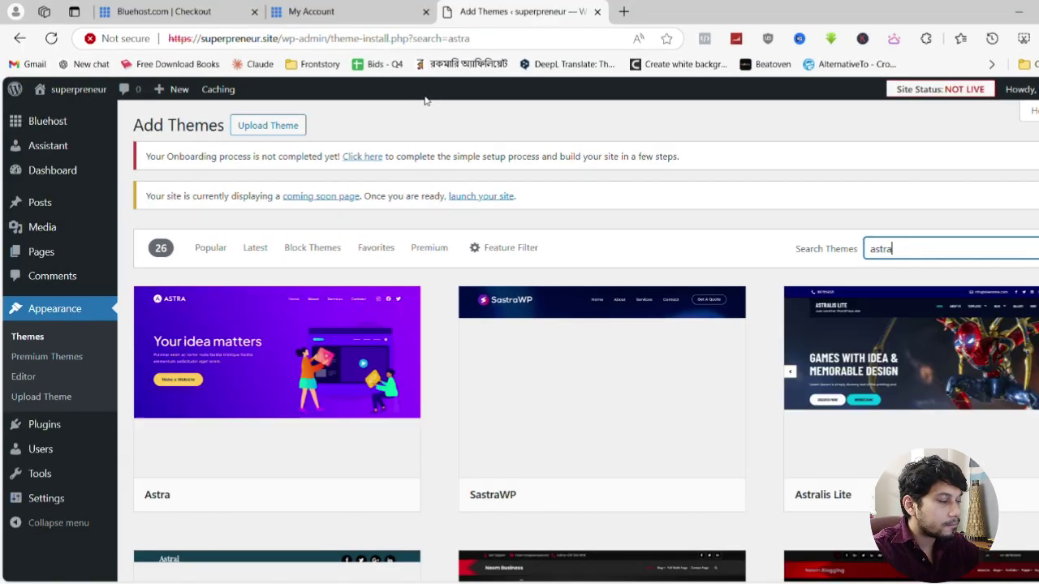
pyautogui.scroll(-1, 382, 268)
pyautogui.moveTo(338, 428)
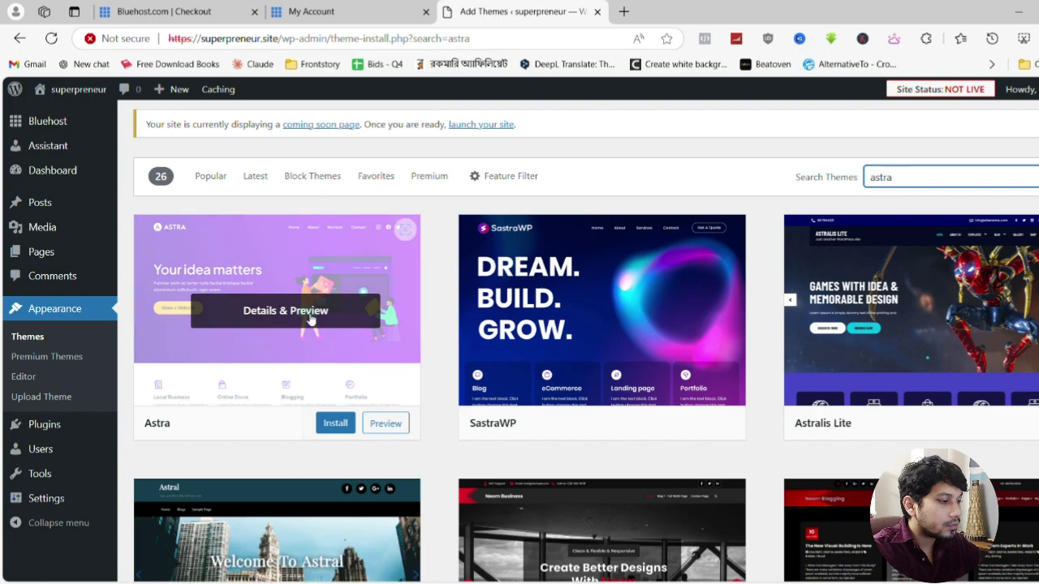
pyautogui.click(336, 424)
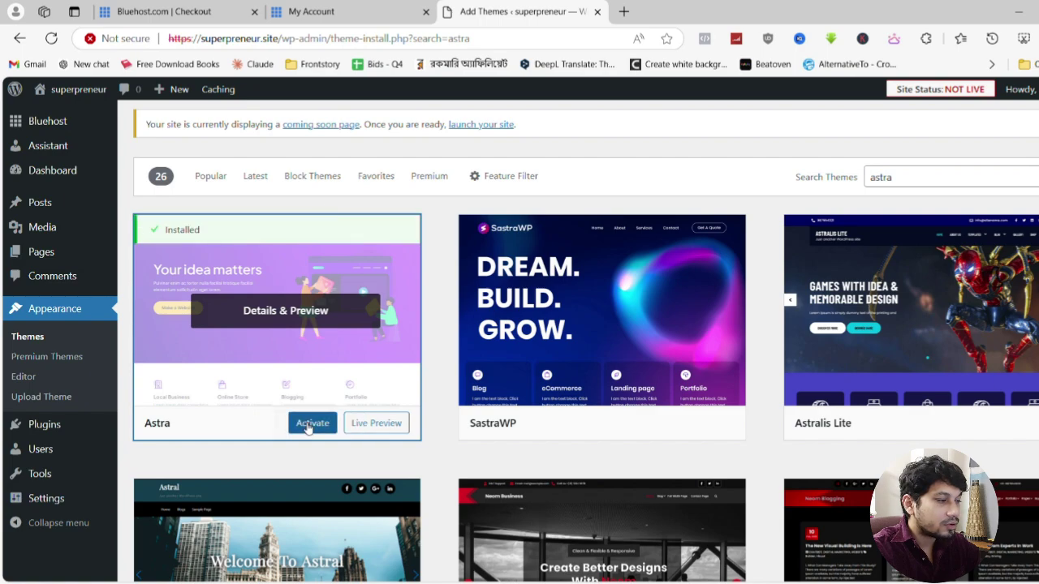
pyautogui.click(310, 425)
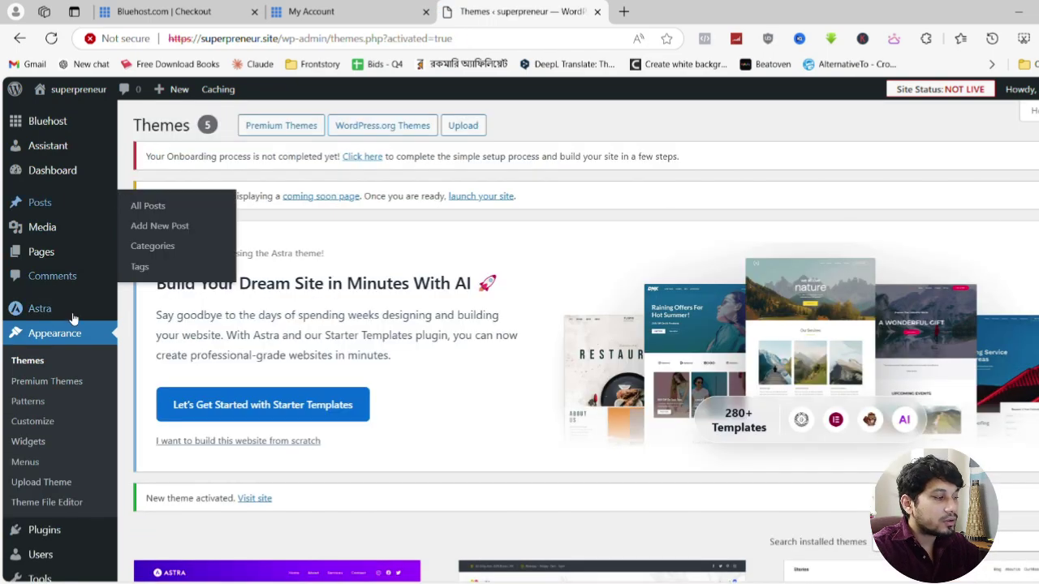
# Return to the installed plugins list and review it
pyautogui.scroll(-1, 57, 344)
pyautogui.scroll(-1, 56, 344)
pyautogui.moveTo(34, 469)
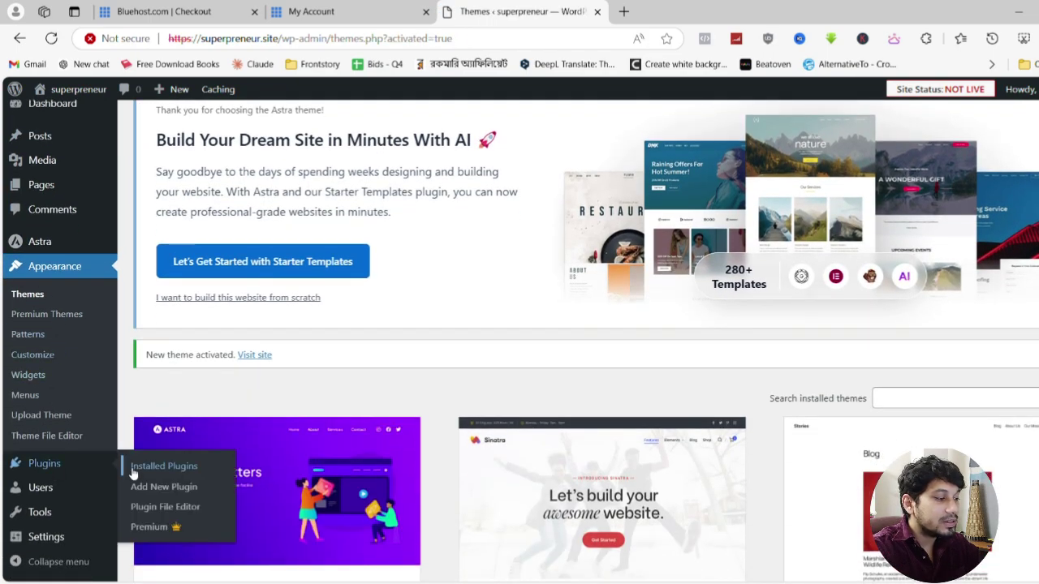
pyautogui.click(165, 472)
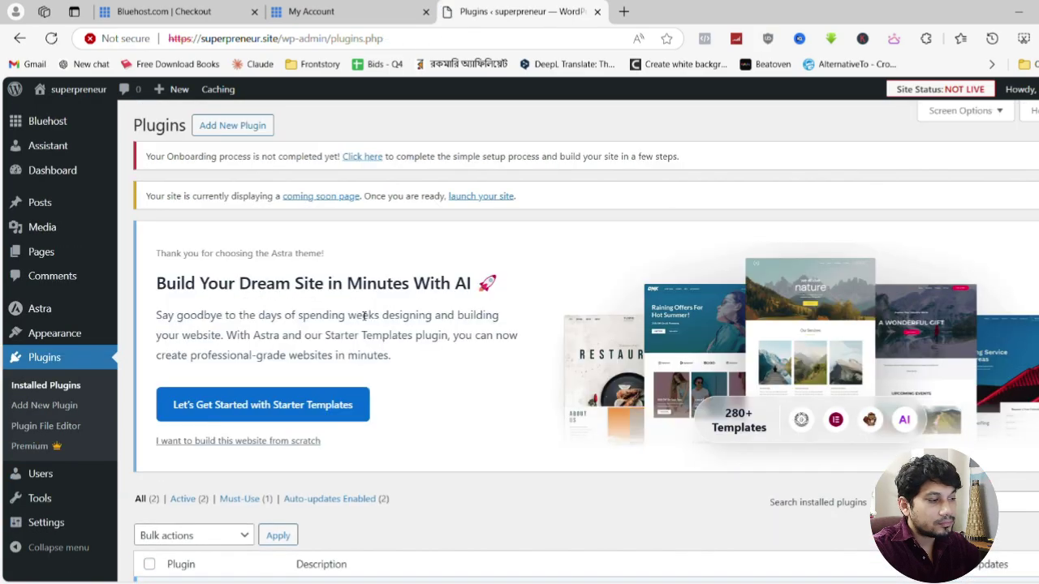
pyautogui.scroll(-2, 363, 316)
pyautogui.scroll(-1, 364, 315)
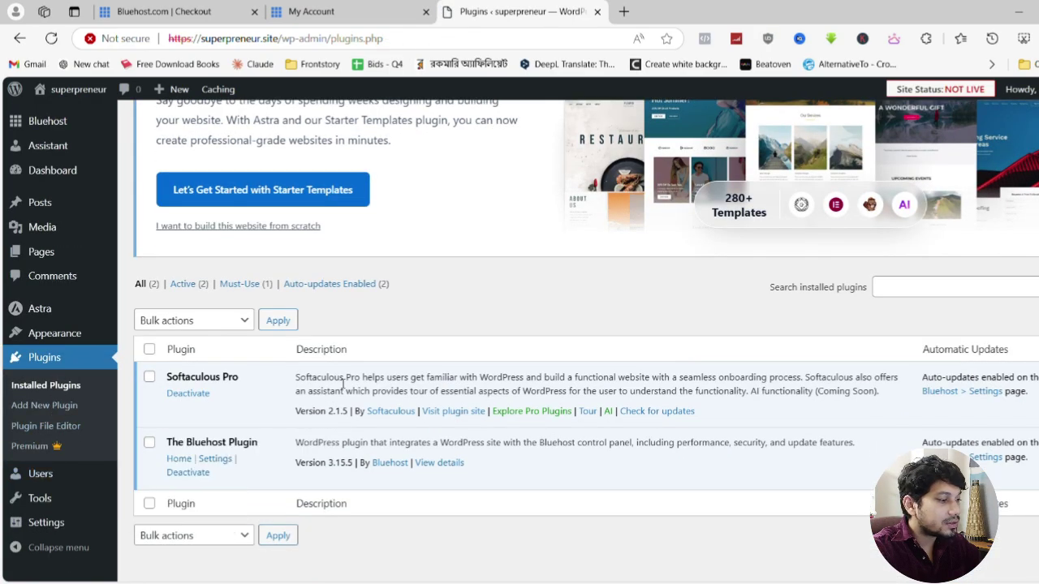
pyautogui.scroll(3, 343, 385)
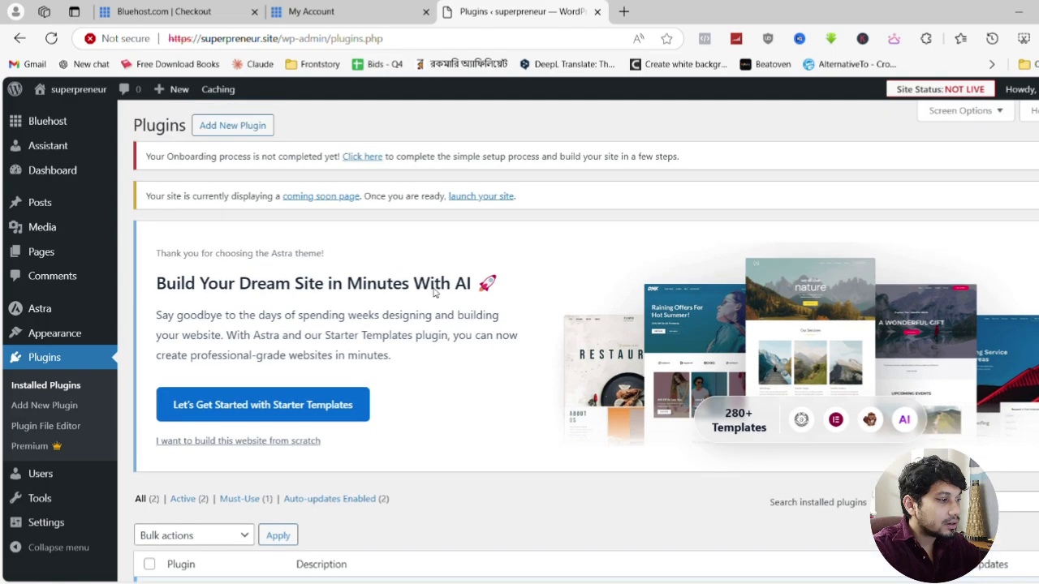
# Search the plugin directory for 'elementor', then install and activate Elementor Website Builder
pyautogui.click(236, 126)
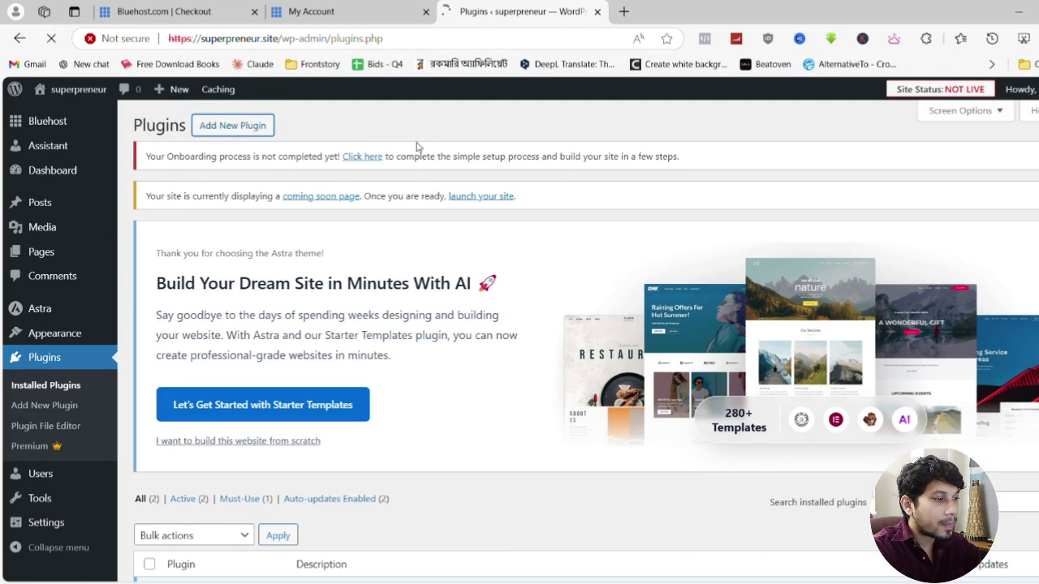
pyautogui.scroll(-3, 418, 150)
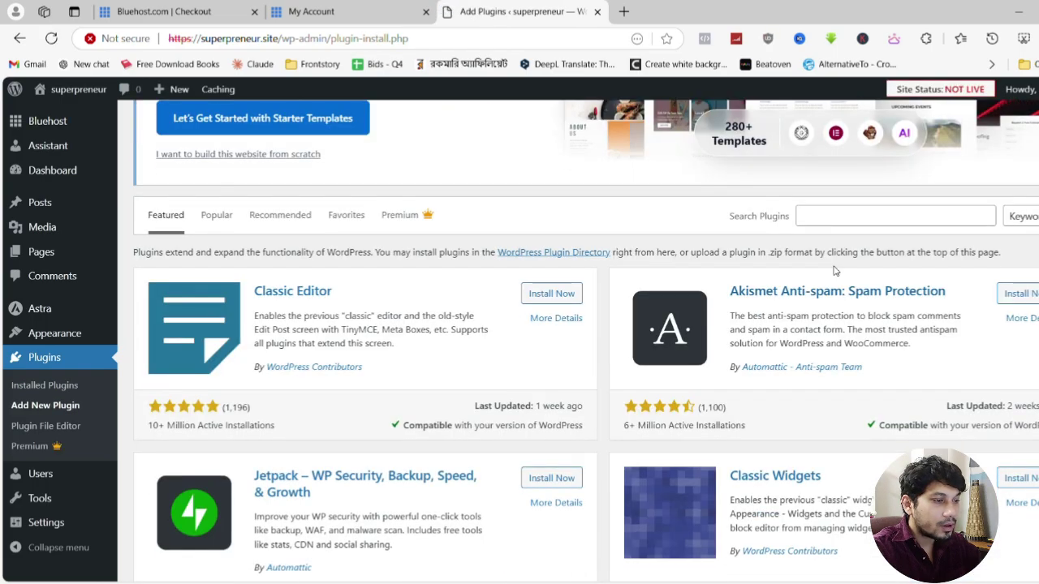
pyautogui.click(859, 215)
pyautogui.write('elemento')
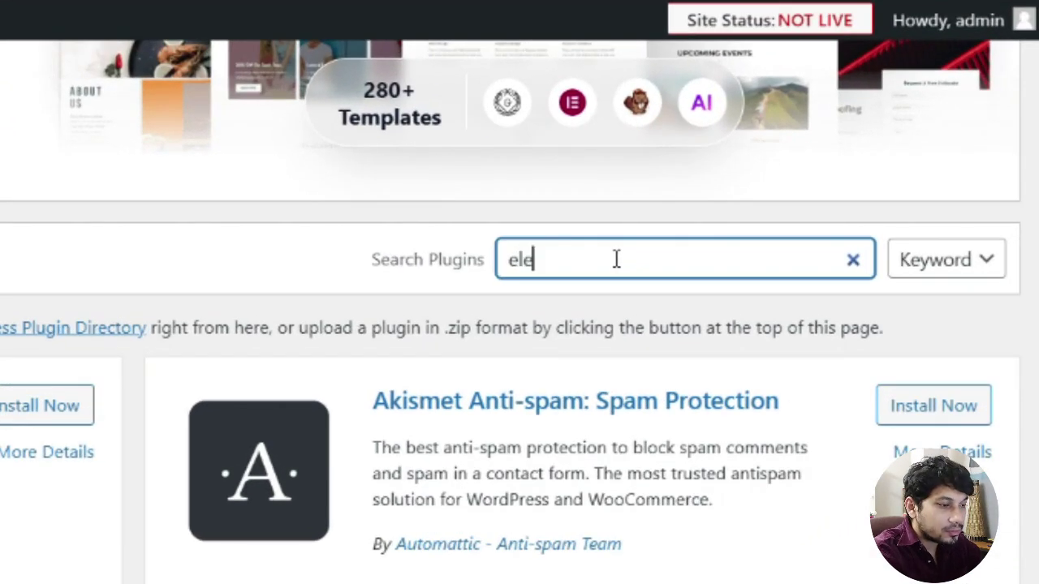
pyautogui.write('r')
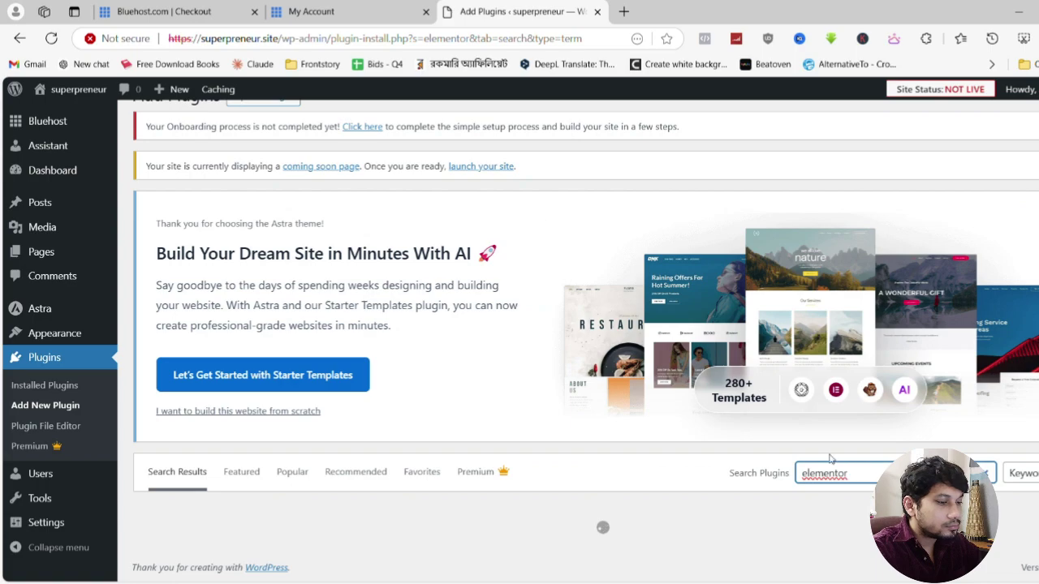
pyautogui.scroll(-3, 847, 484)
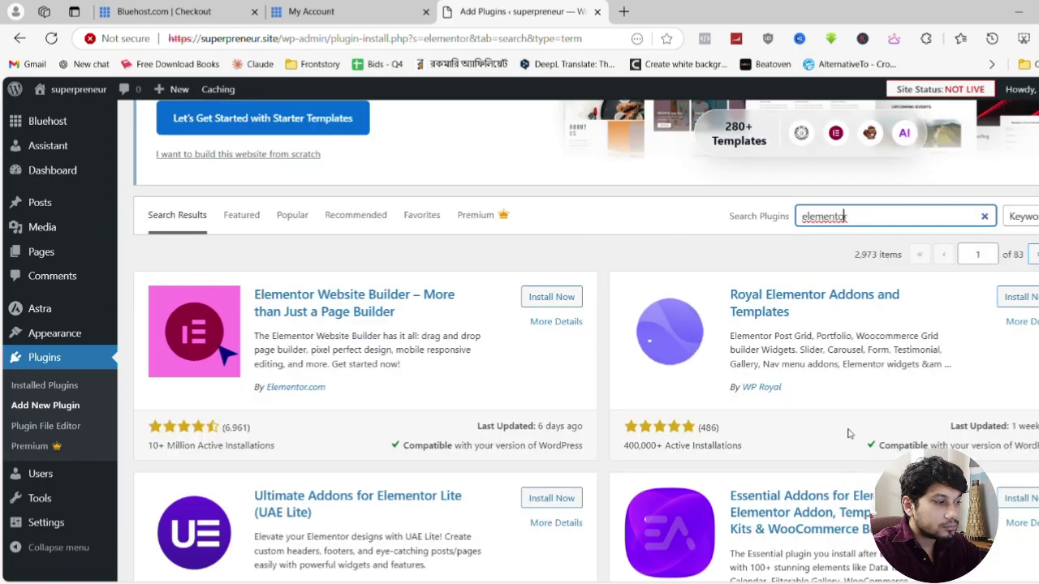
pyautogui.click(549, 297)
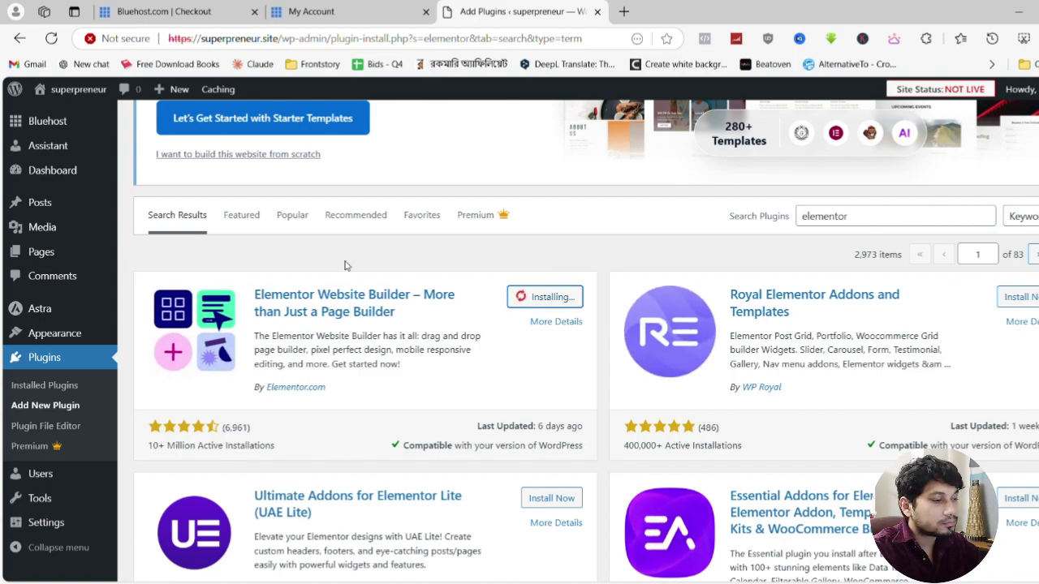
pyautogui.click(540, 305)
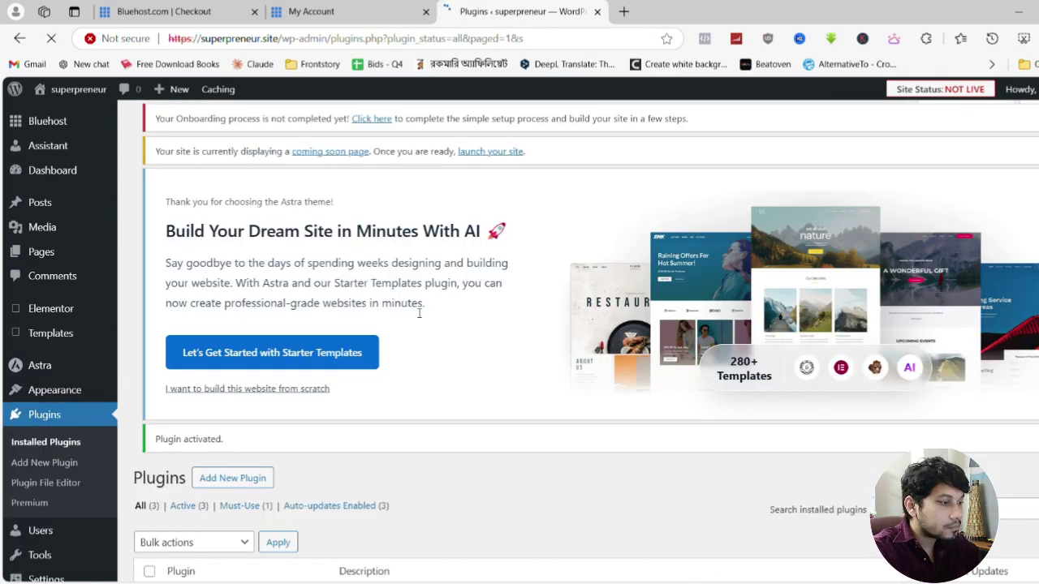
pyautogui.scroll(-3, 649, 293)
pyautogui.click(909, 258)
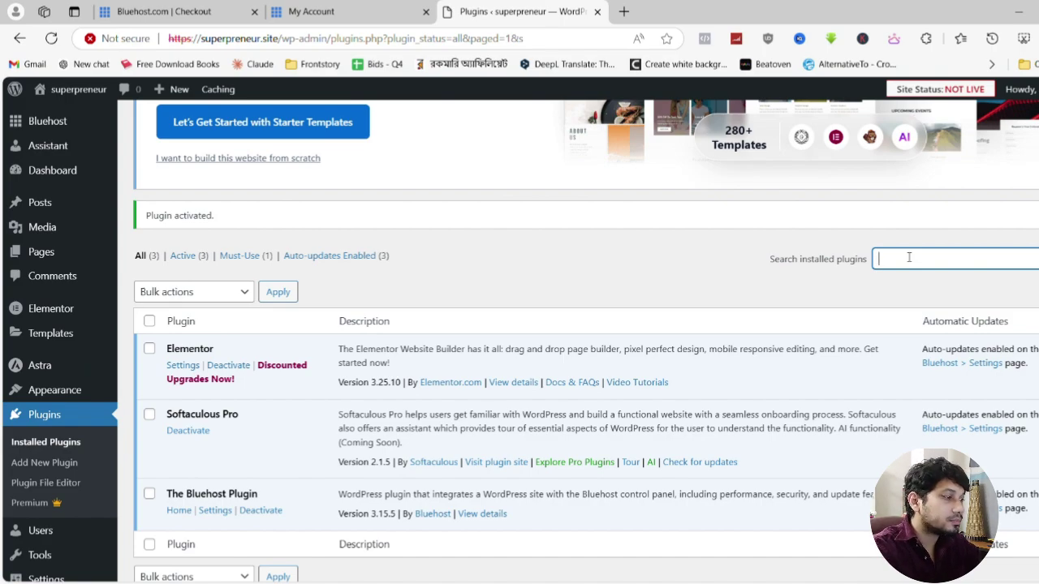
pyautogui.scroll(4, 909, 258)
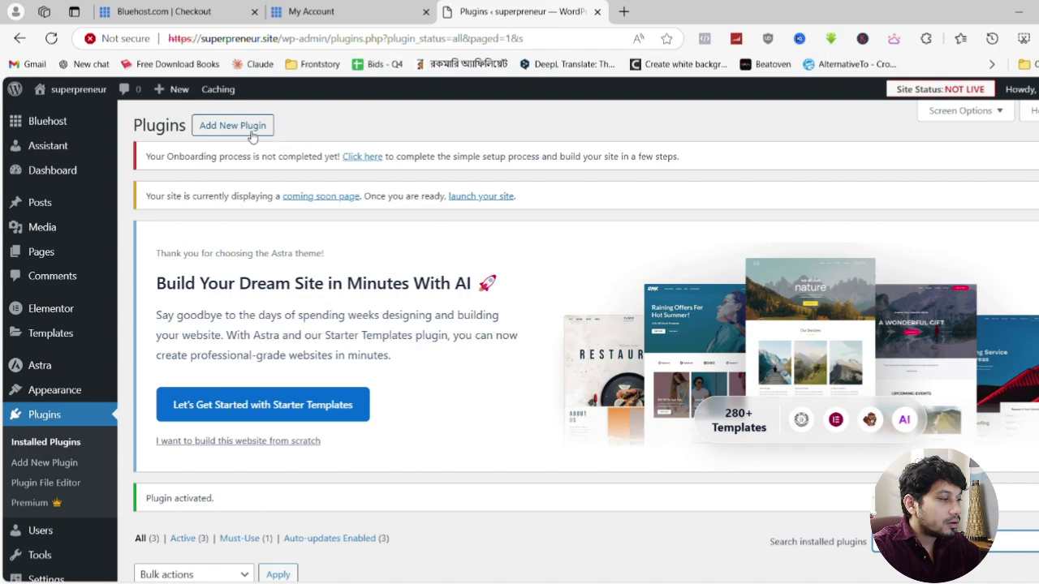
# Search Add Plugins for 'starter templ' and launch the Starter Templates site setup
pyautogui.click(251, 133)
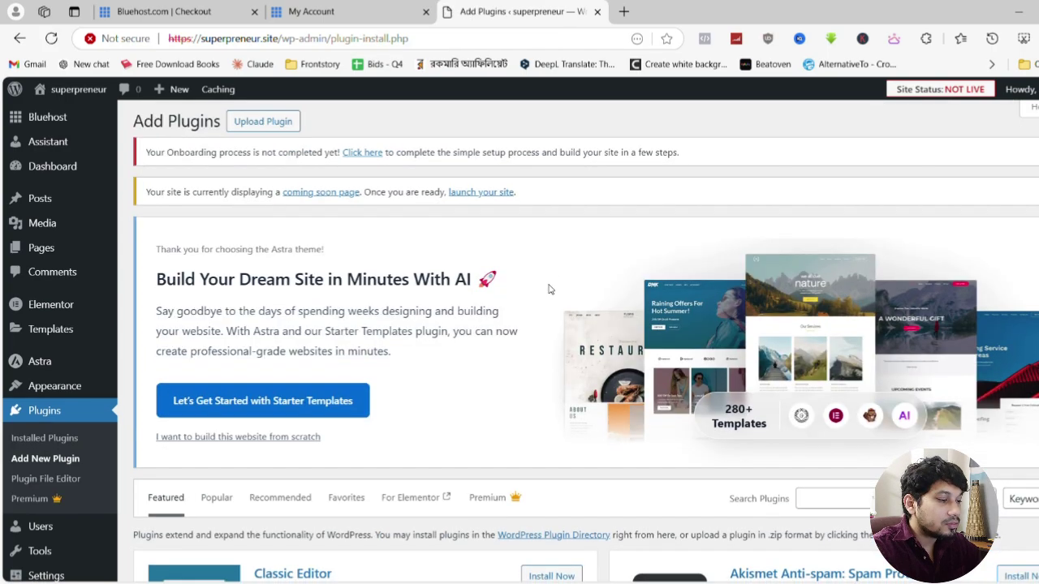
pyautogui.scroll(-2, 548, 289)
pyautogui.click(881, 360)
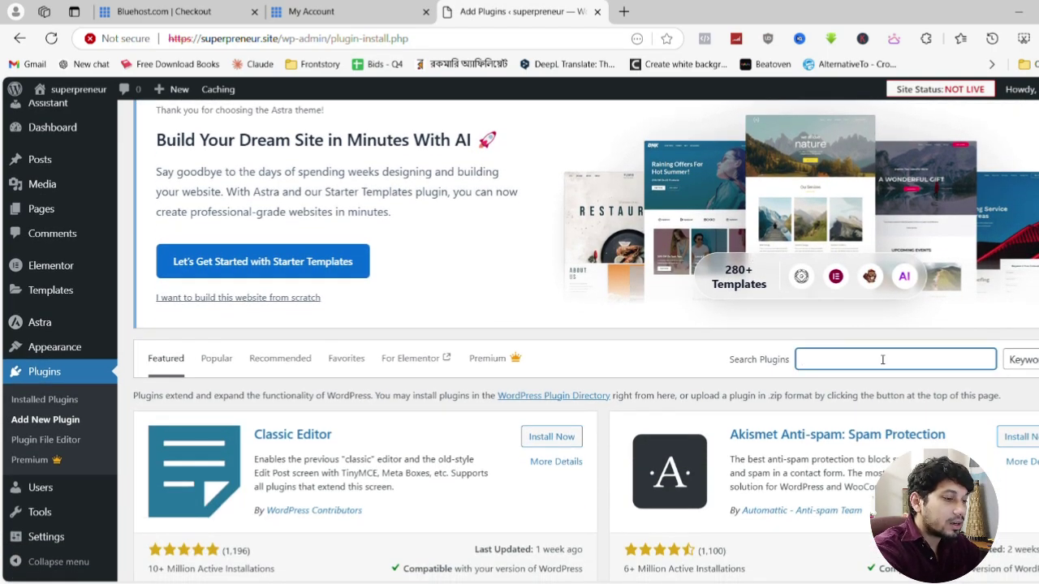
pyautogui.write('starter')
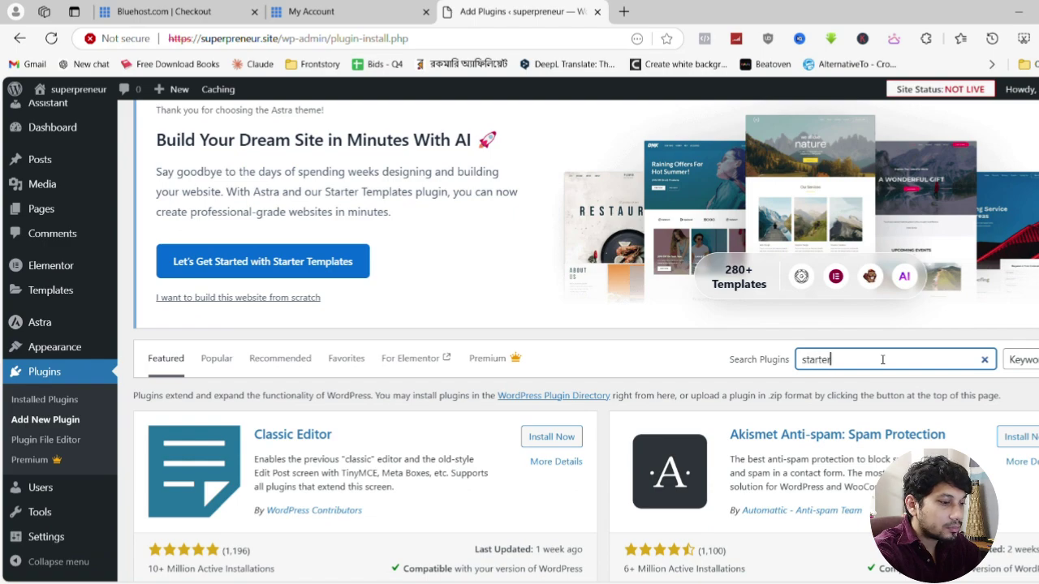
pyautogui.write(' templ')
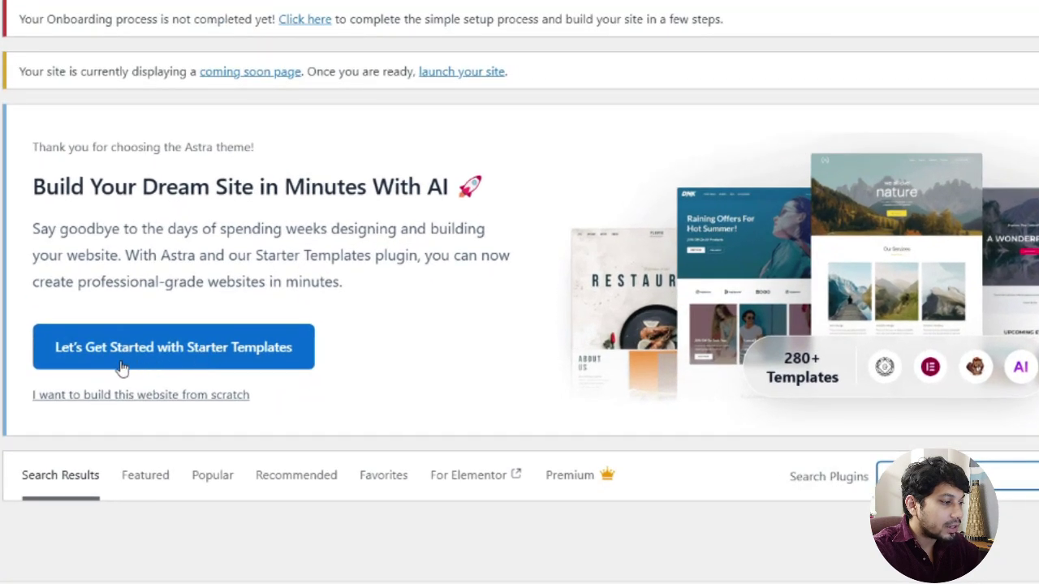
pyautogui.click(233, 375)
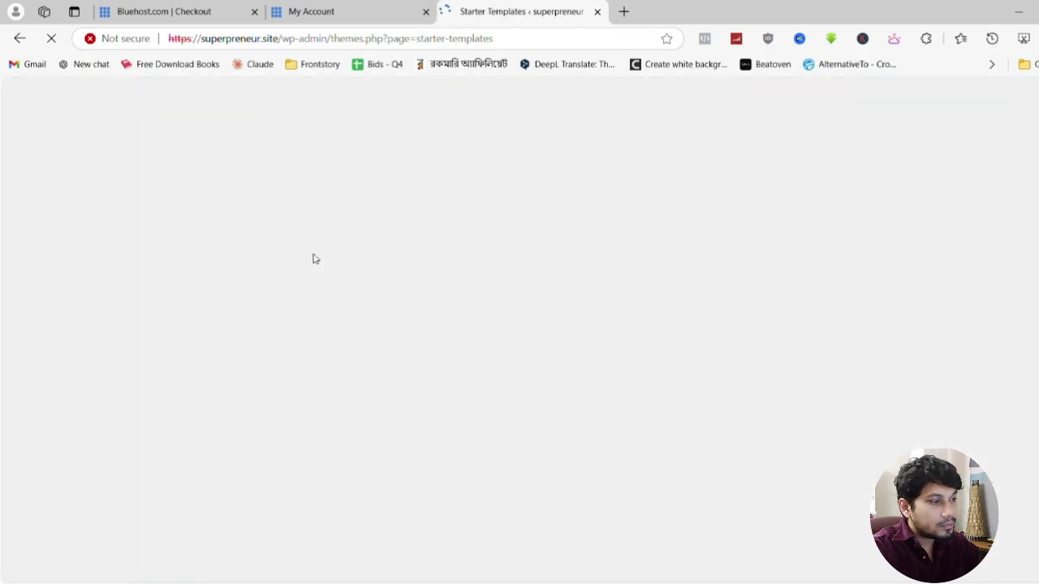
# Pick Elementor as page builder, then select the Digital Download Store template from the Book store results
pyautogui.click(694, 479)
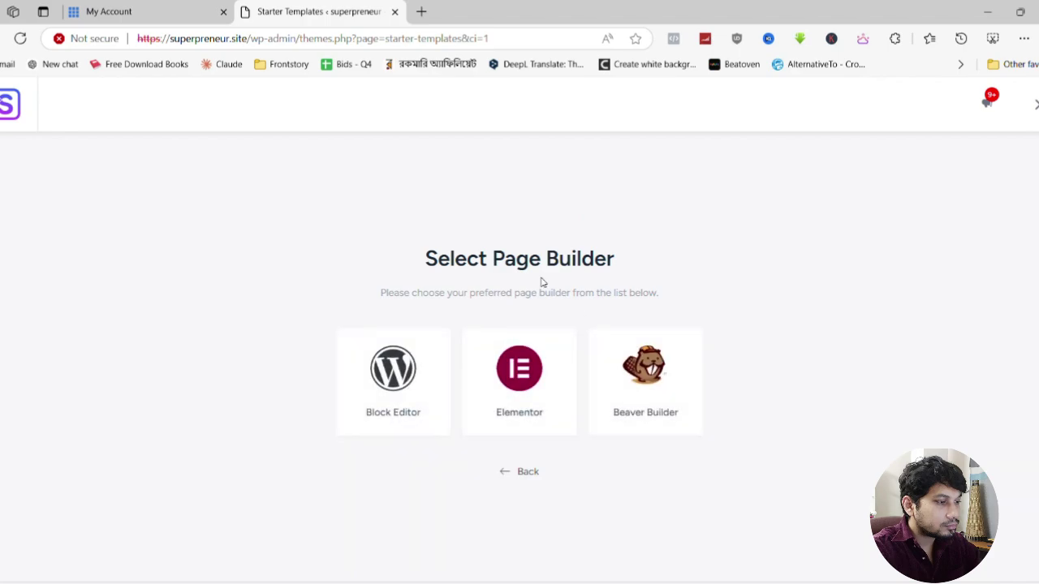
pyautogui.click(532, 387)
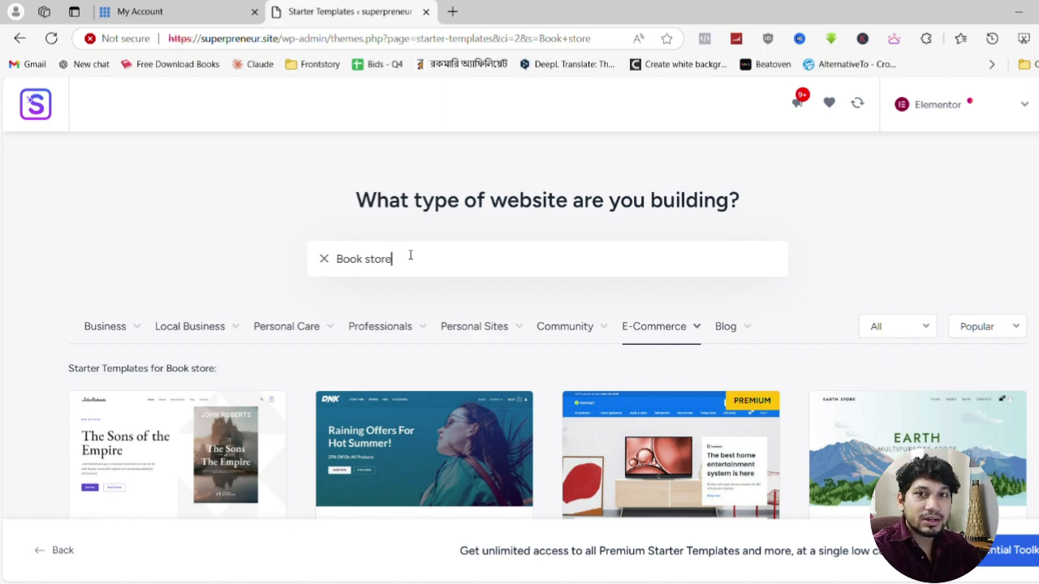
pyautogui.scroll(-7, 486, 253)
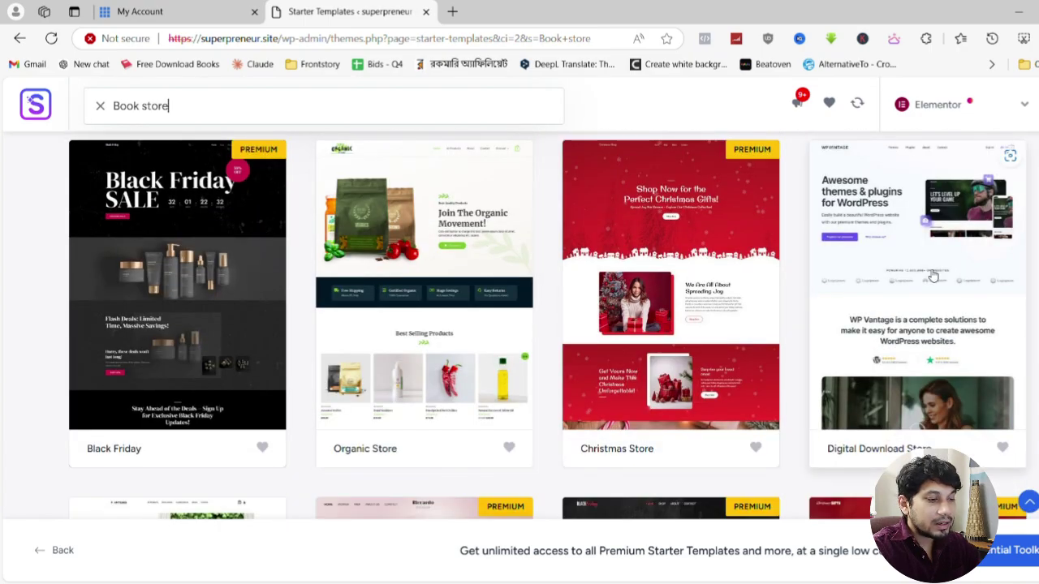
pyautogui.scroll(4, 784, 297)
pyautogui.scroll(-4, 784, 297)
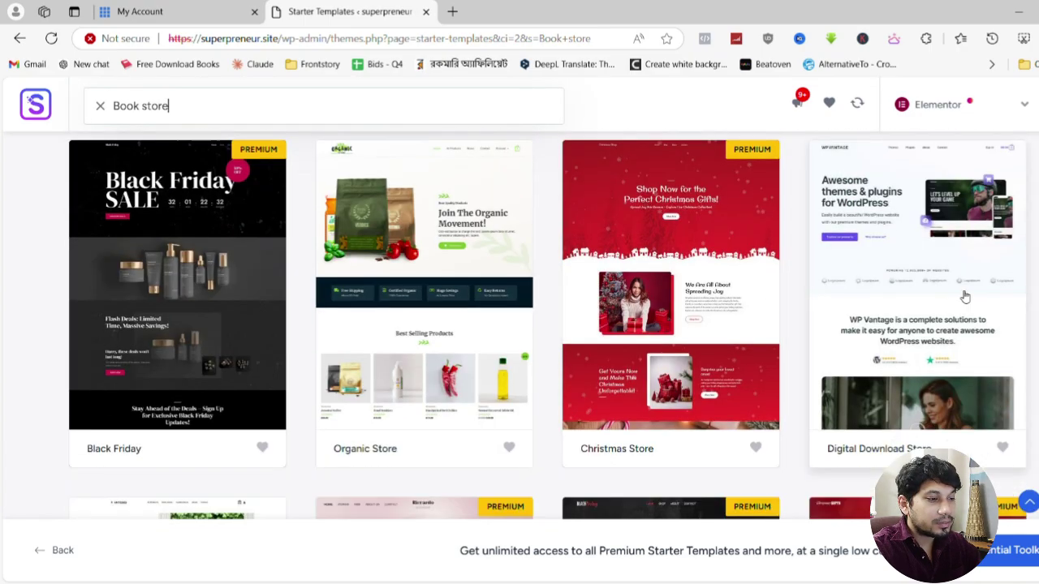
pyautogui.click(860, 308)
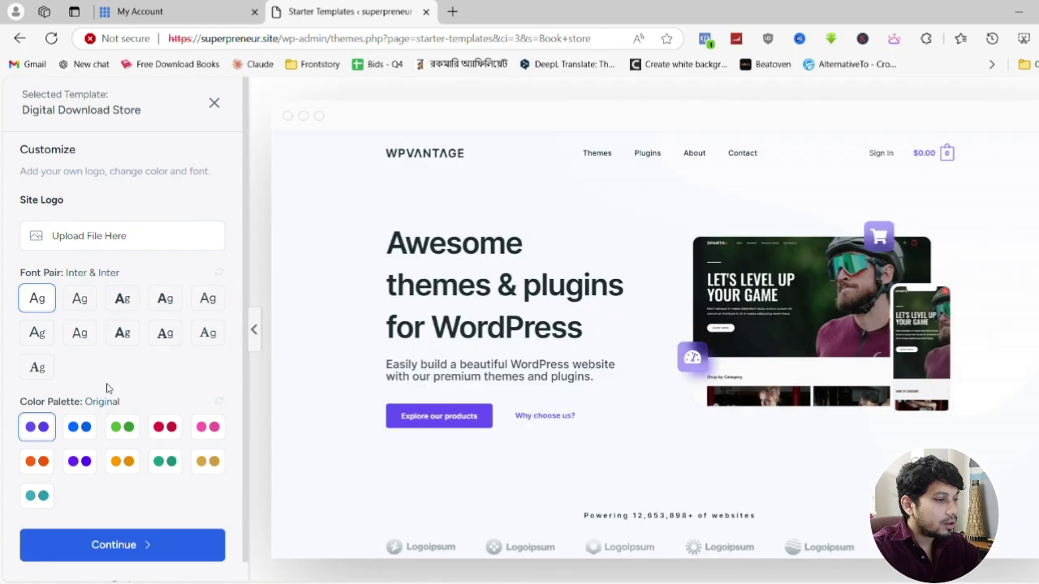
# Apply the blue Style 1 colour palette to the Digital Download Store template
pyautogui.scroll(-1, 81, 410)
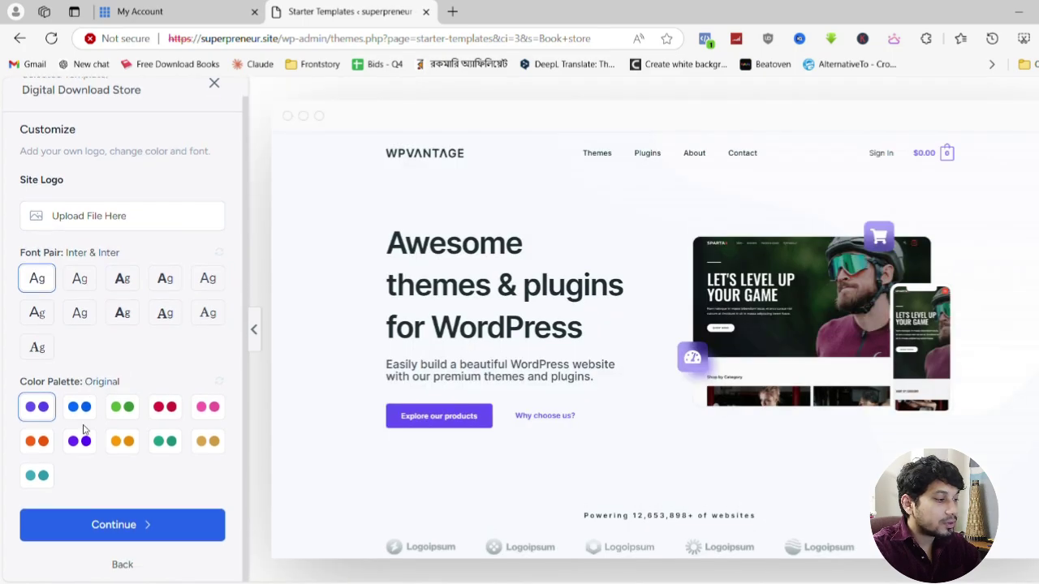
pyautogui.click(87, 416)
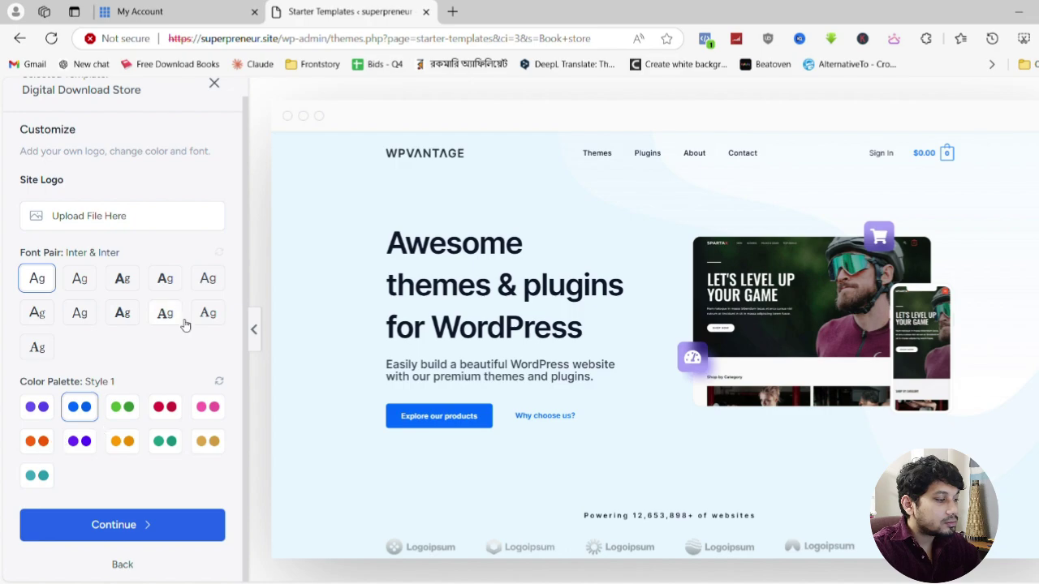
pyautogui.click(105, 528)
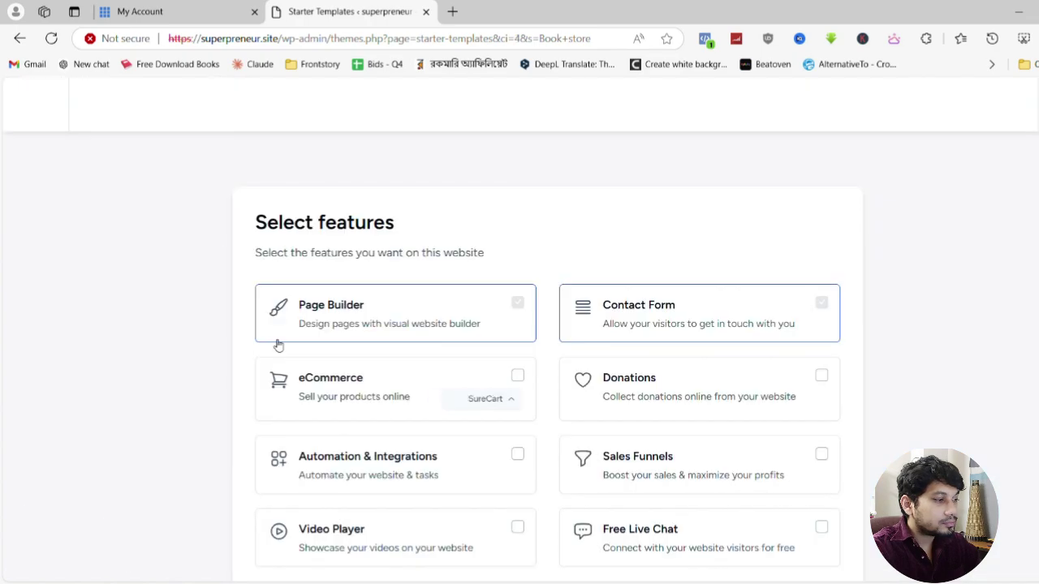
# Skip extra features, accept overwriting site settings, and build the website
pyautogui.scroll(-2, 311, 309)
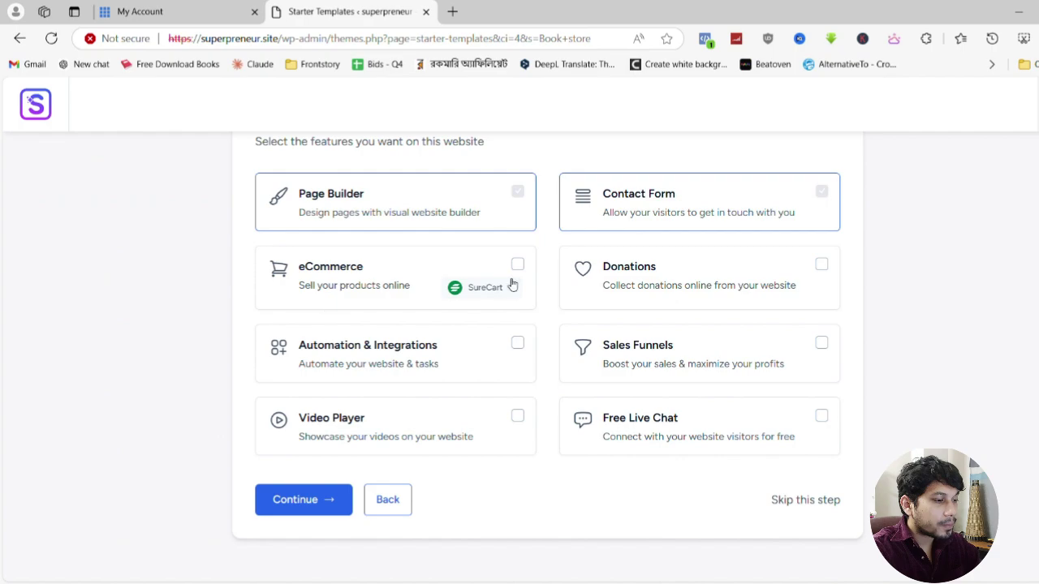
pyautogui.click(805, 499)
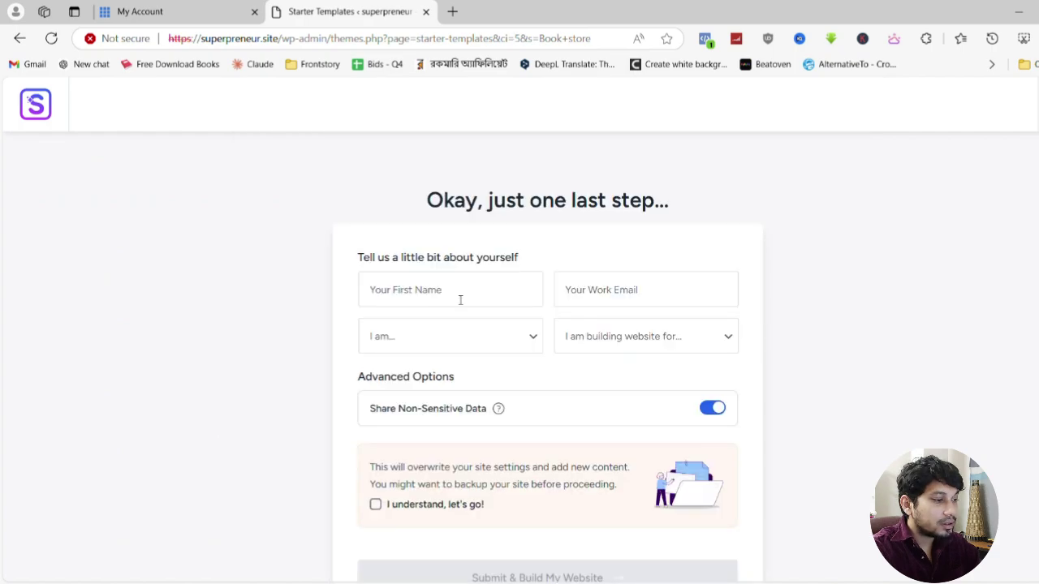
pyautogui.scroll(-2, 452, 293)
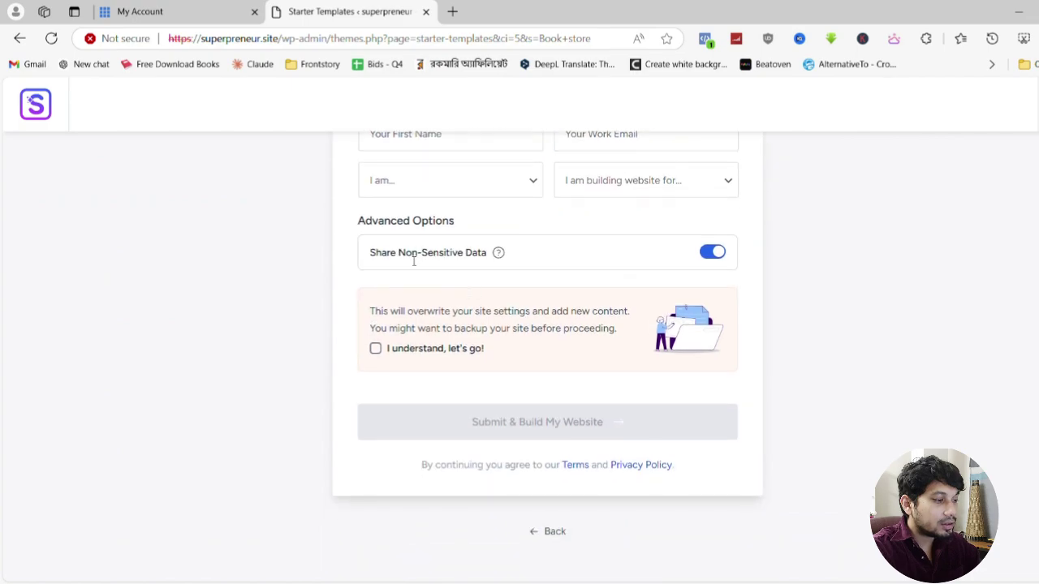
pyautogui.click(376, 349)
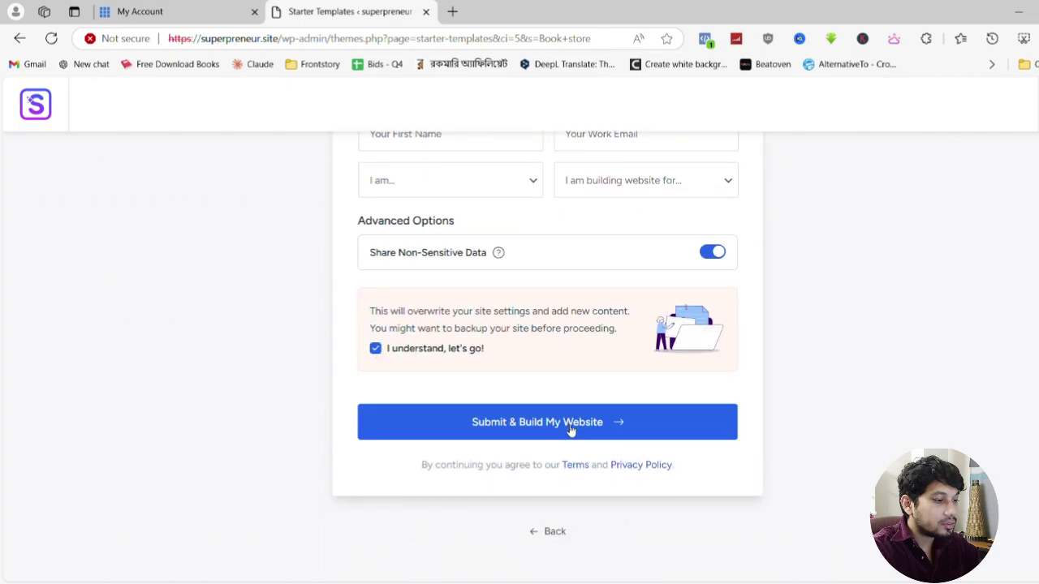
pyautogui.click(504, 410)
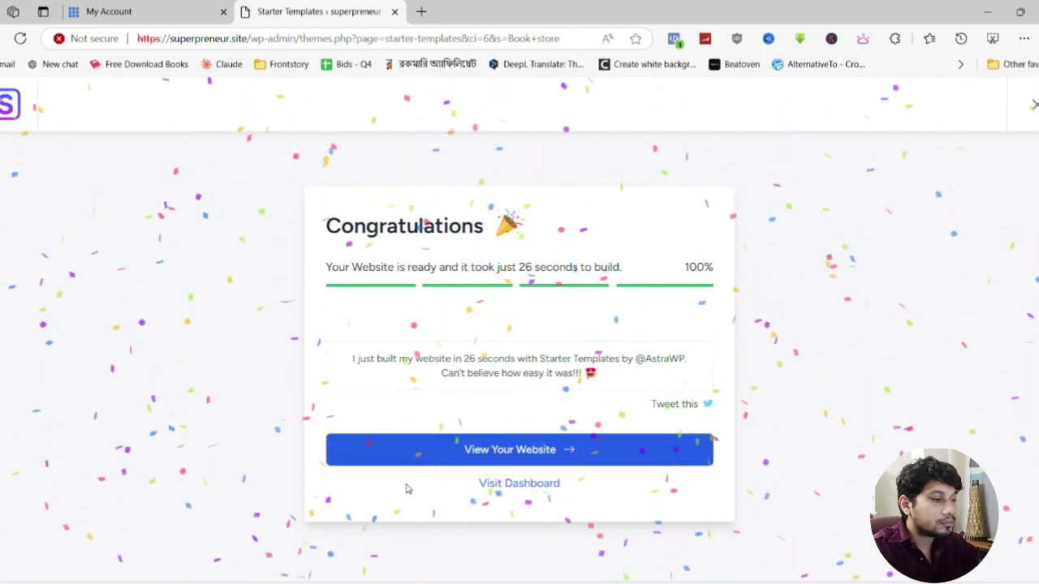
# View the newly built superpreneur.site homepage in a new tab and scroll through it
pyautogui.click(520, 447)
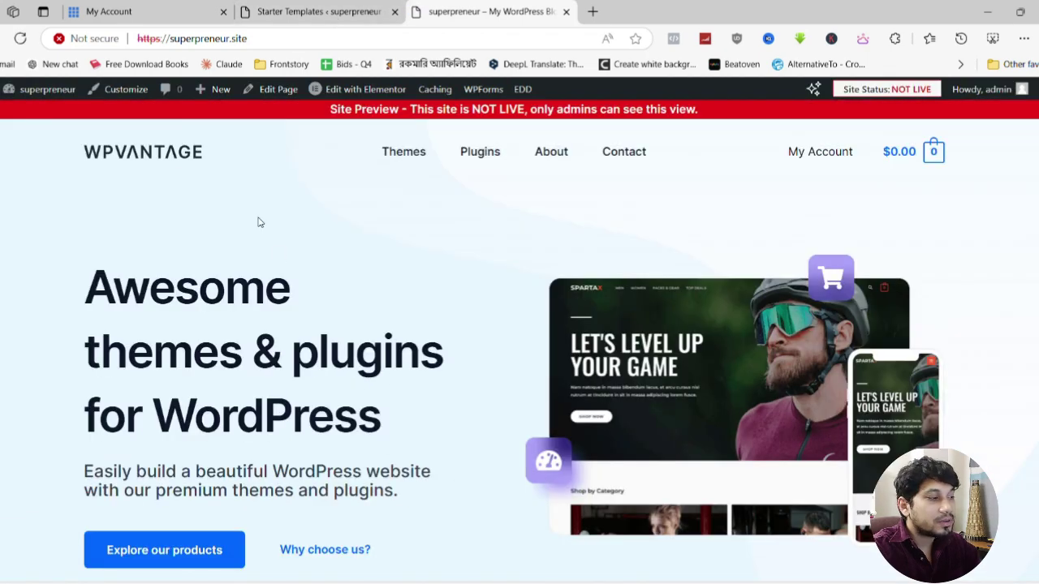
pyautogui.scroll(-10, 231, 243)
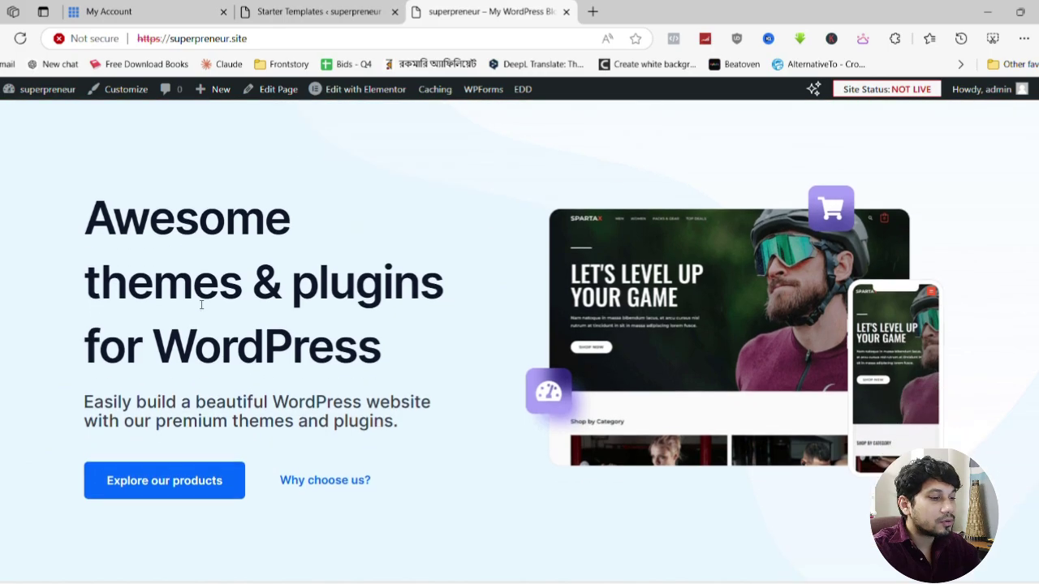
pyautogui.scroll(-10, 253, 302)
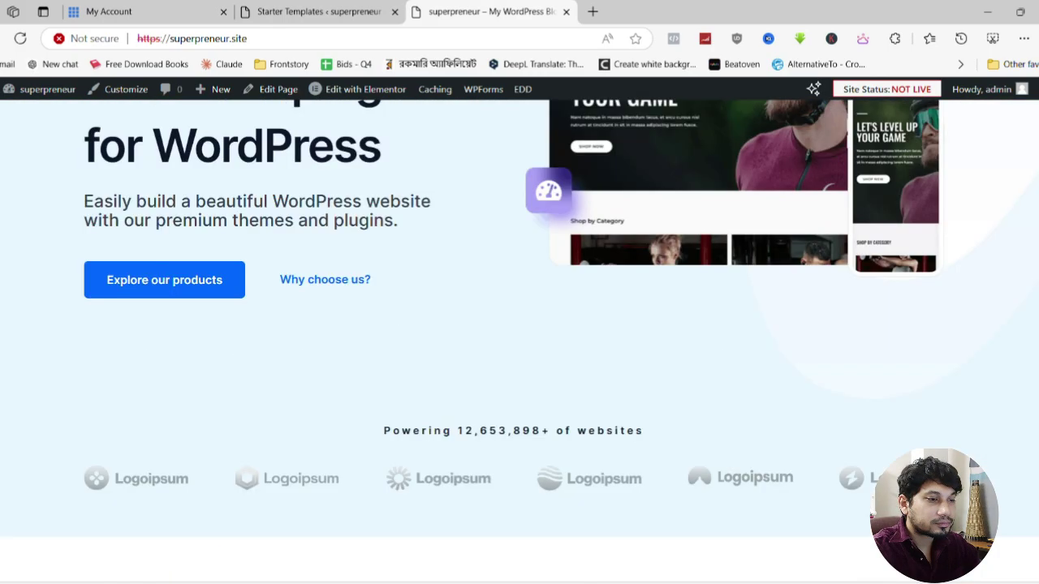
pyautogui.scroll(3, 520, 325)
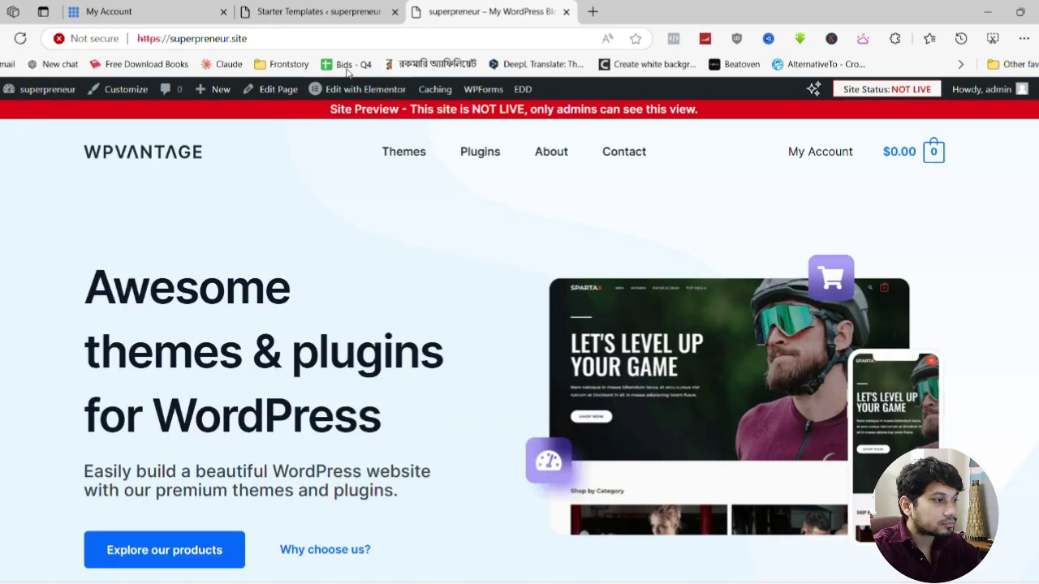
pyautogui.moveTo(361, 95)
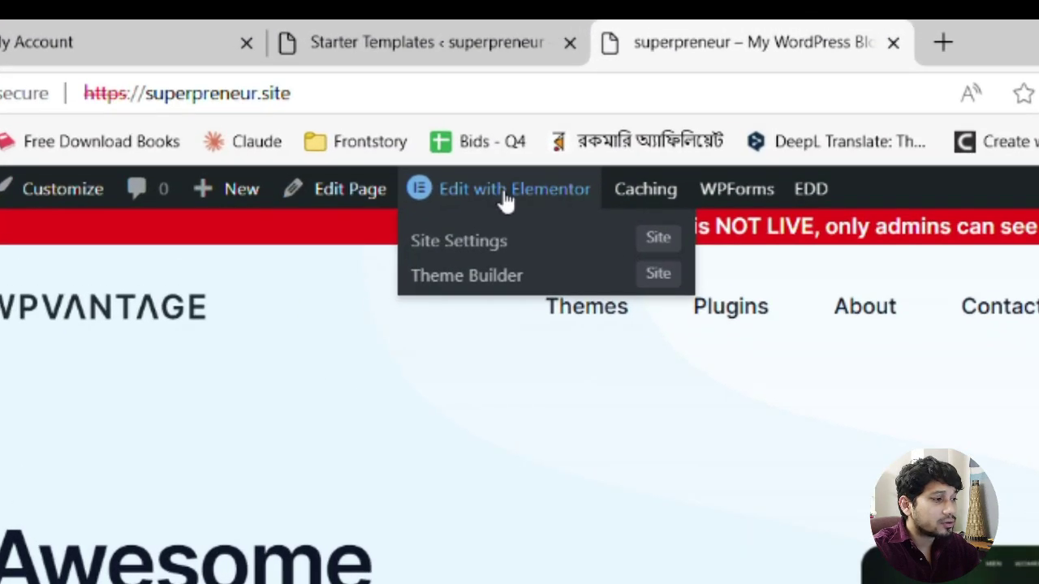
# Open the Home page in Elementor, dismiss the notifications popup, and inspect the hero section
pyautogui.click(504, 195)
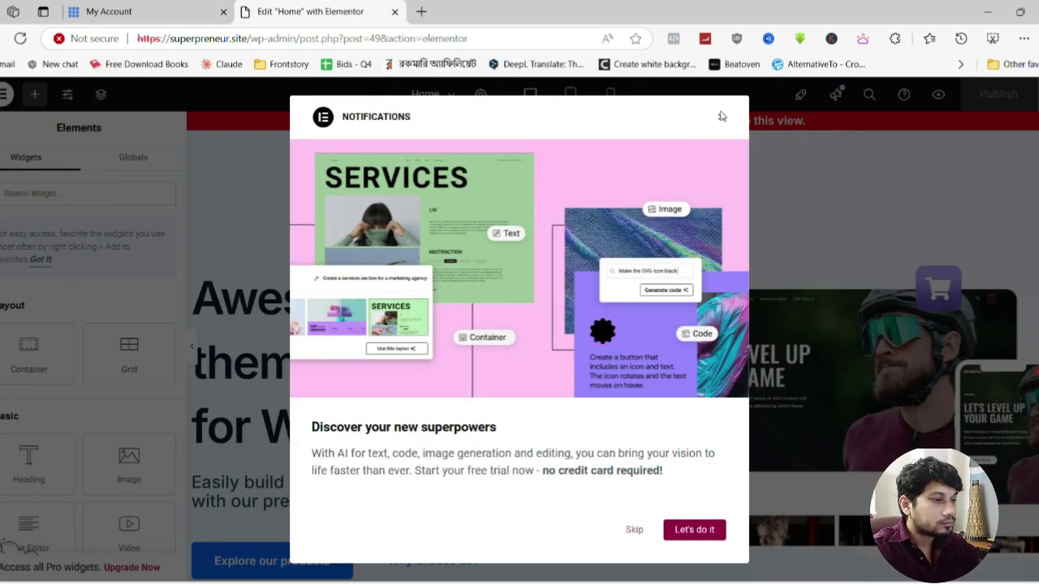
pyautogui.click(424, 410)
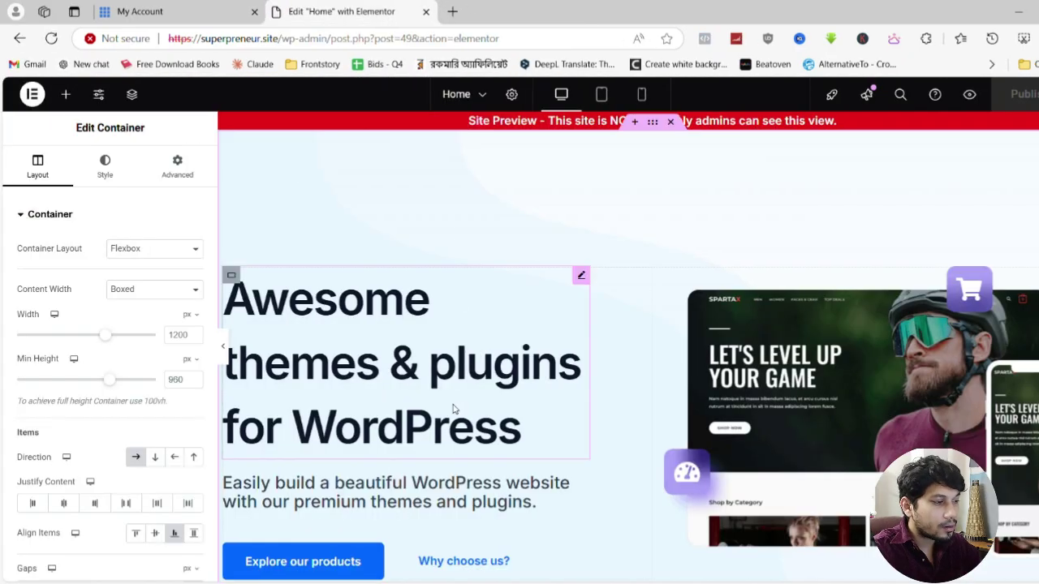
pyautogui.scroll(-3, 453, 409)
pyautogui.scroll(3, 453, 409)
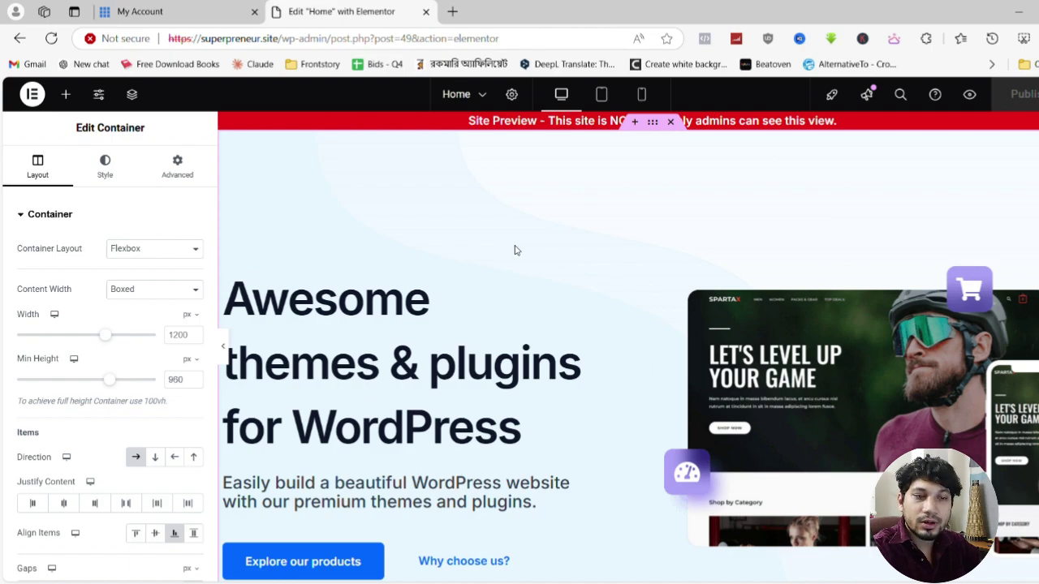
pyautogui.scroll(-2, 514, 250)
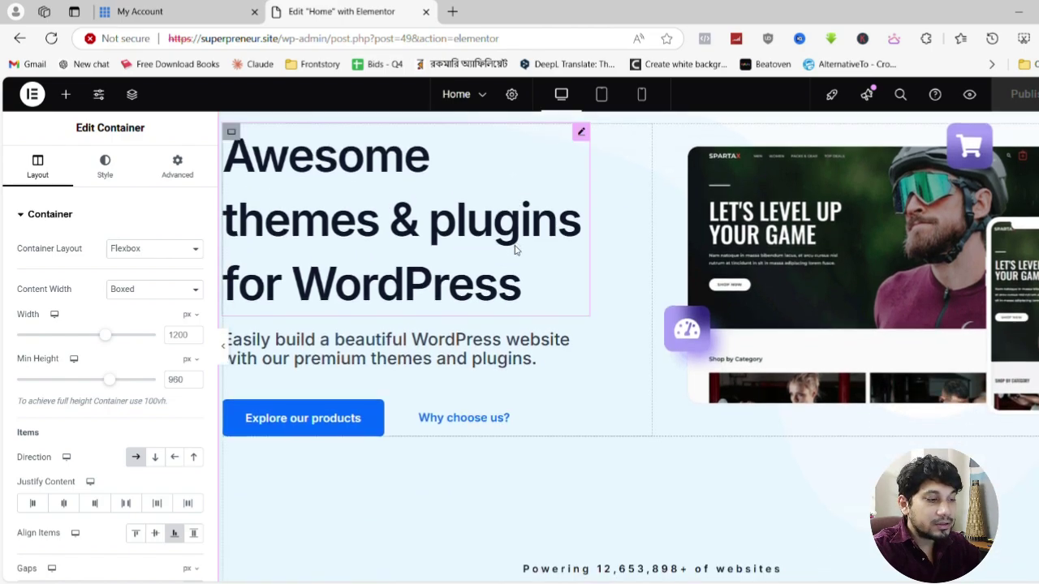
pyautogui.scroll(2, 514, 250)
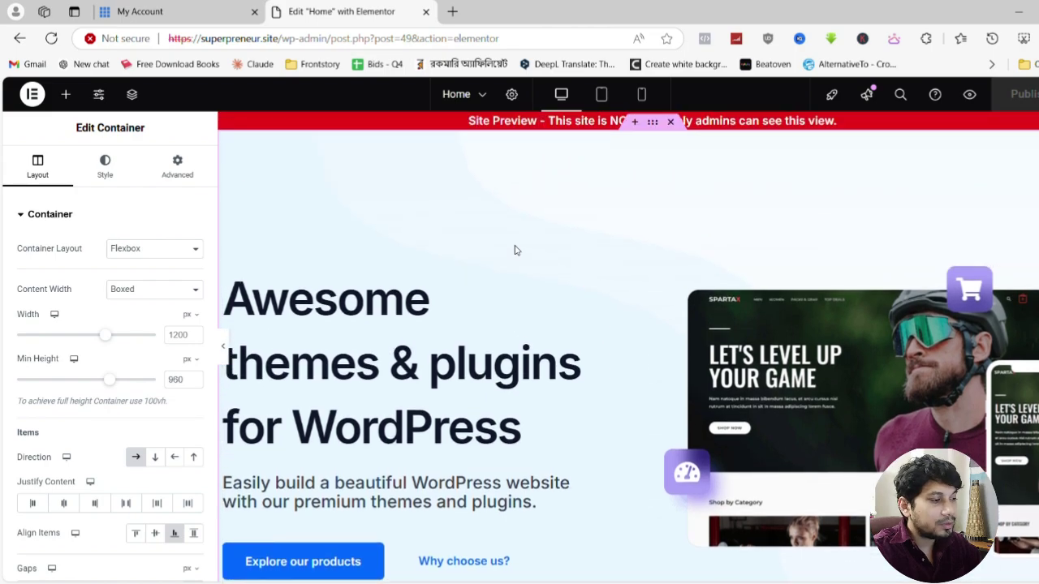
pyautogui.scroll(-1, 514, 250)
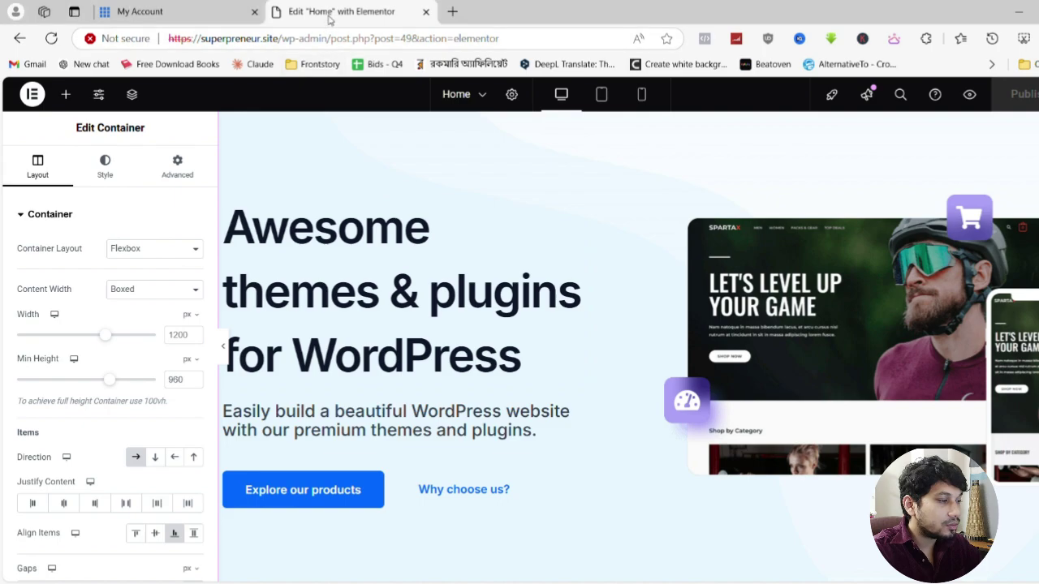
# Change the hero heading to 'Digital Tools for Extraordinary Entrepreneurs'
pyautogui.click(519, 357)
pyautogui.click(69, 297)
pyautogui.hotkey('ctrl', 'a')
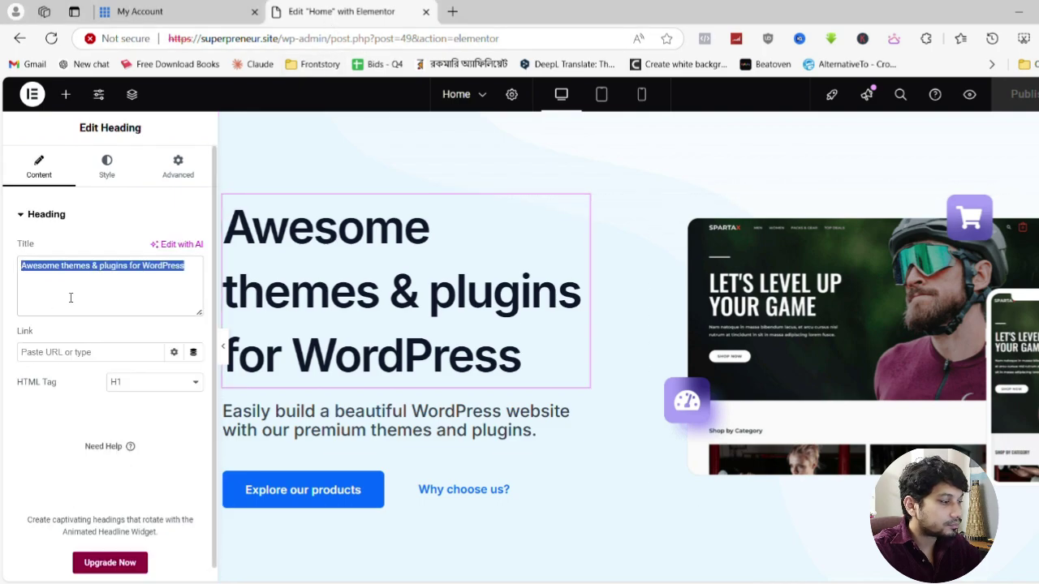
pyautogui.write('Digital Tools for Extraordinary Entrepreneurs')
# Replace the hero paragraph with the Superpreneur offerings description
pyautogui.click(503, 445)
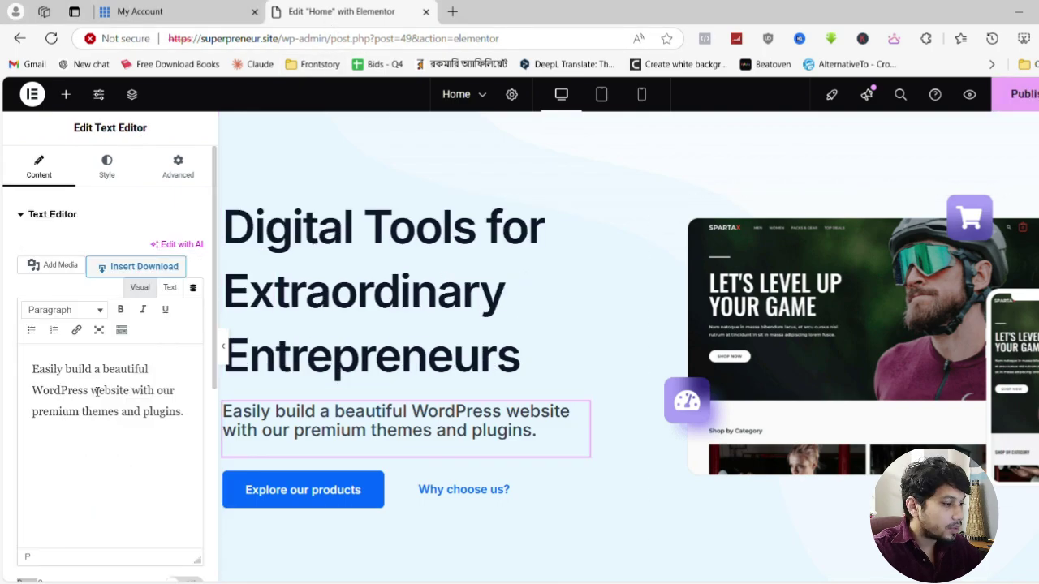
pyautogui.hotkey('ctrl', 'a')
pyautogui.write('Superpreneur offers ebooks, courses, templates, worksheets, and software to empower entrepreneurs with tools to grow and streamline their businesses.')
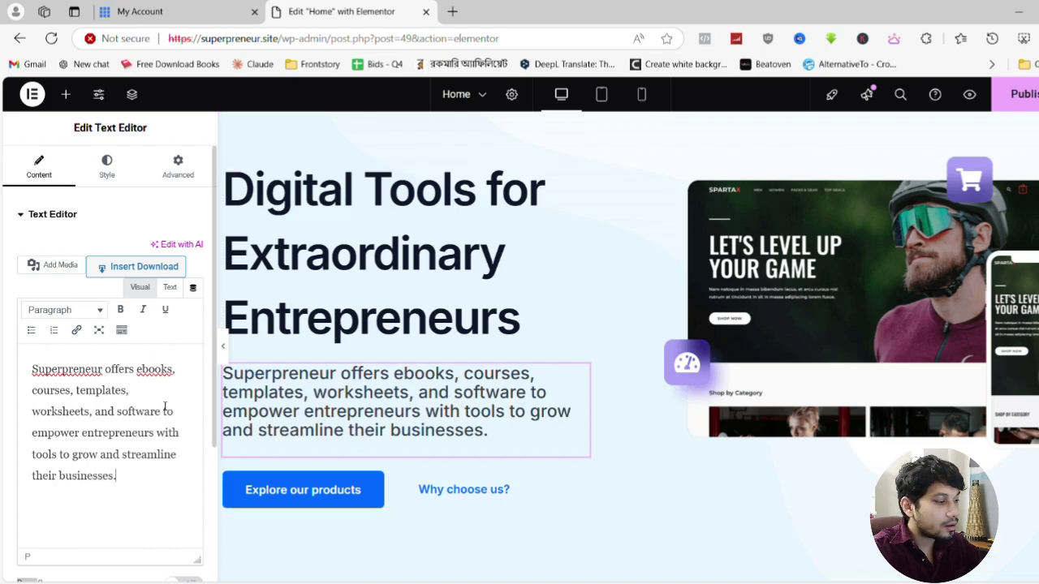
pyautogui.write('s')
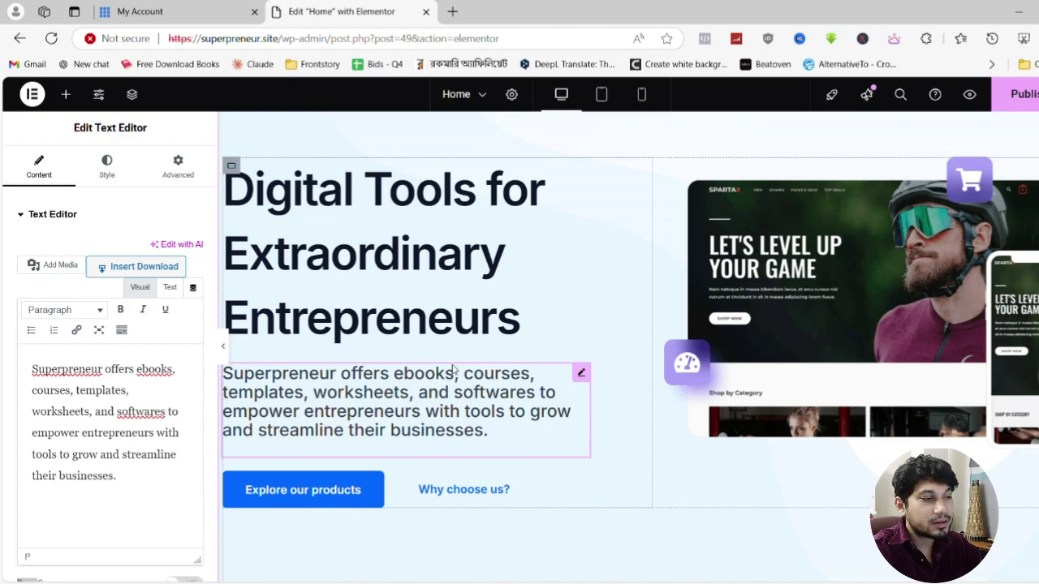
pyautogui.scroll(-3, 454, 369)
pyautogui.click(372, 342)
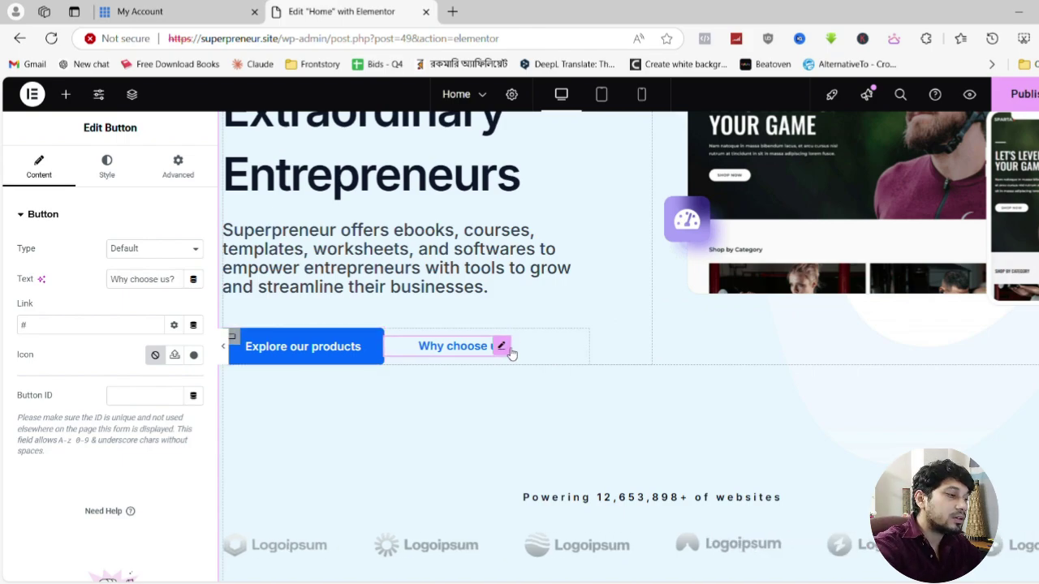
# Delete the 'Why choose us?' button, leaving only 'Explore our products' in the hero
pyautogui.press('Delete')
pyautogui.scroll(1, 509, 351)
pyautogui.scroll(1, 510, 352)
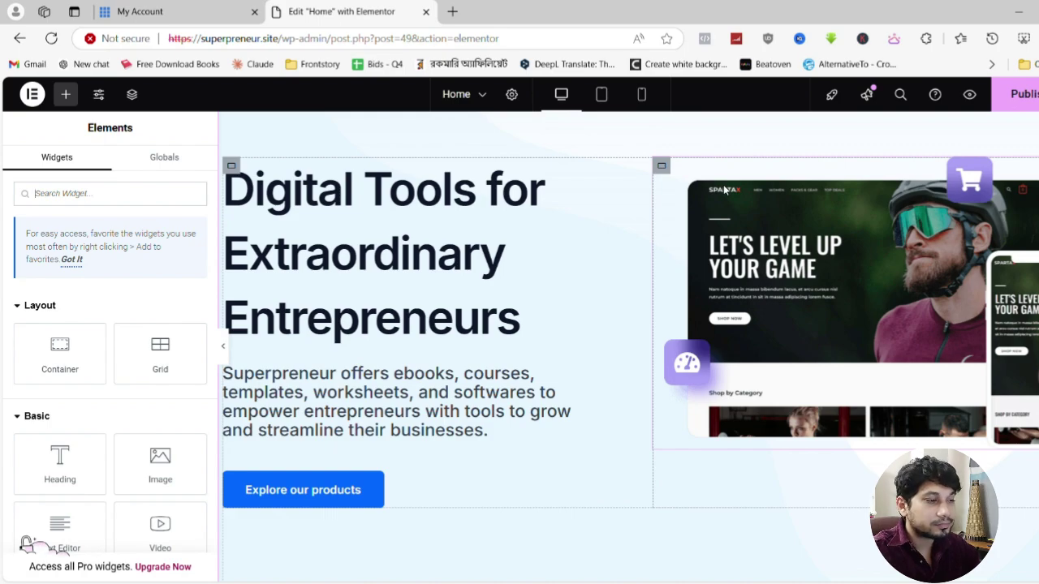
# Replace the hero mockup image with the uploaded Untitled-design-13.png laptop picture
pyautogui.click(725, 190)
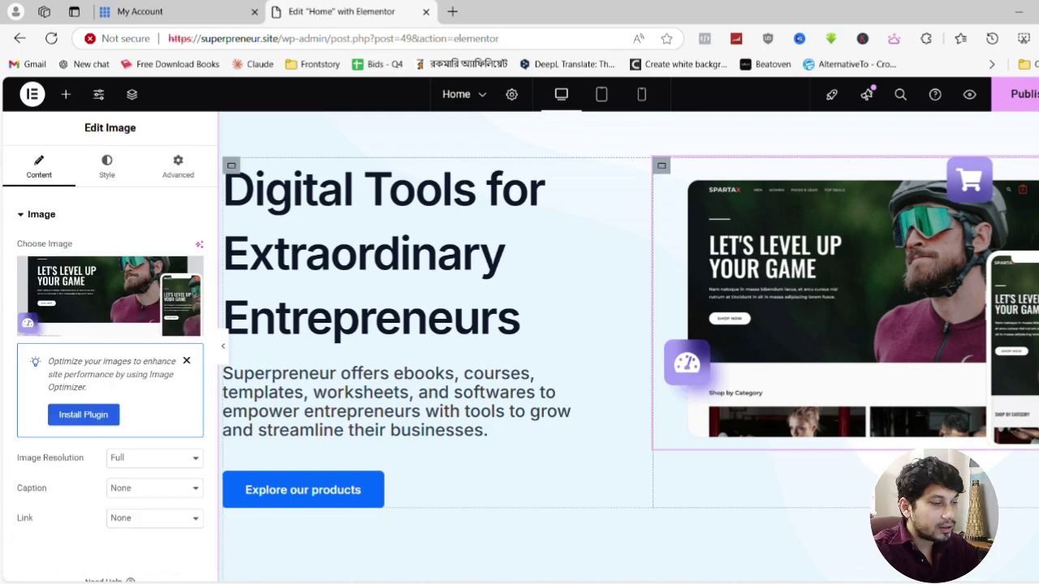
pyautogui.click(111, 323)
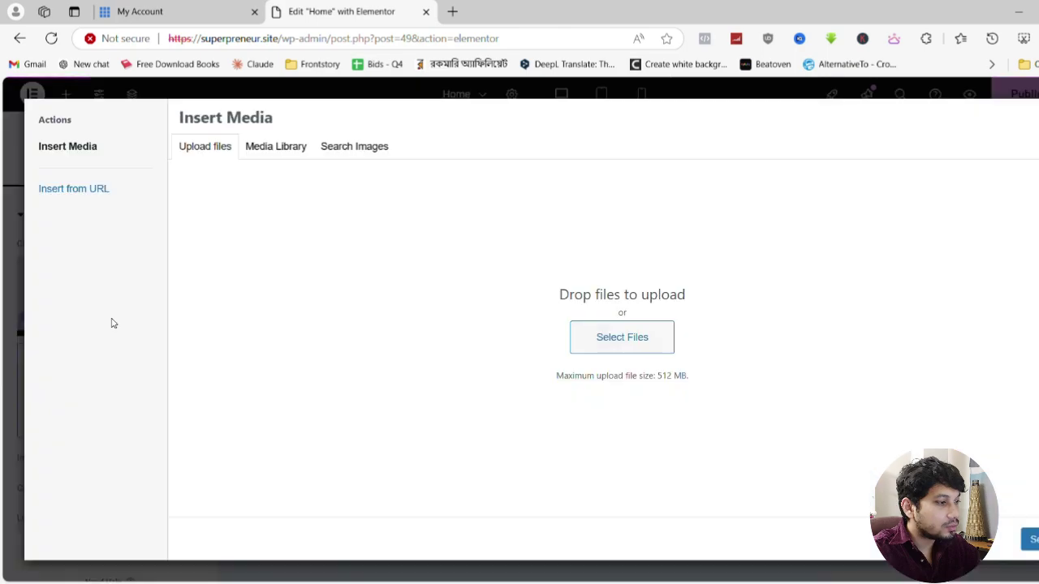
pyautogui.click(578, 335)
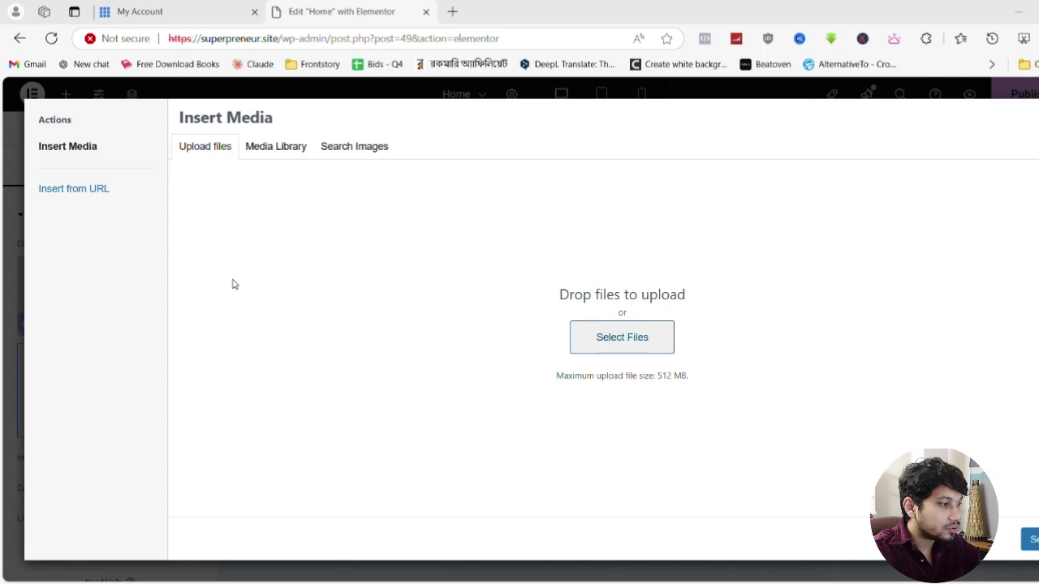
pyautogui.doubleClick(449, 249)
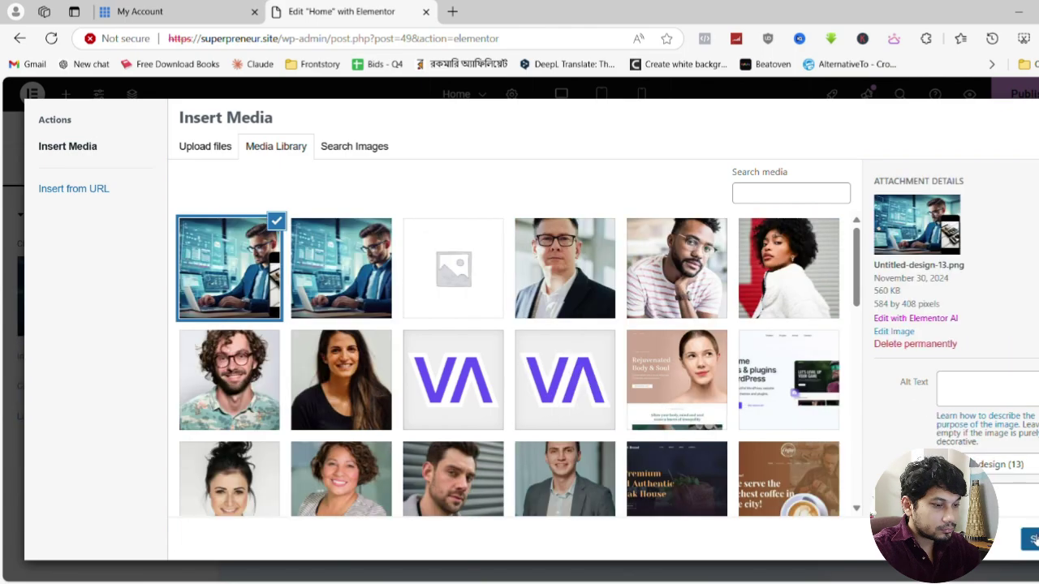
pyautogui.press('Escape')
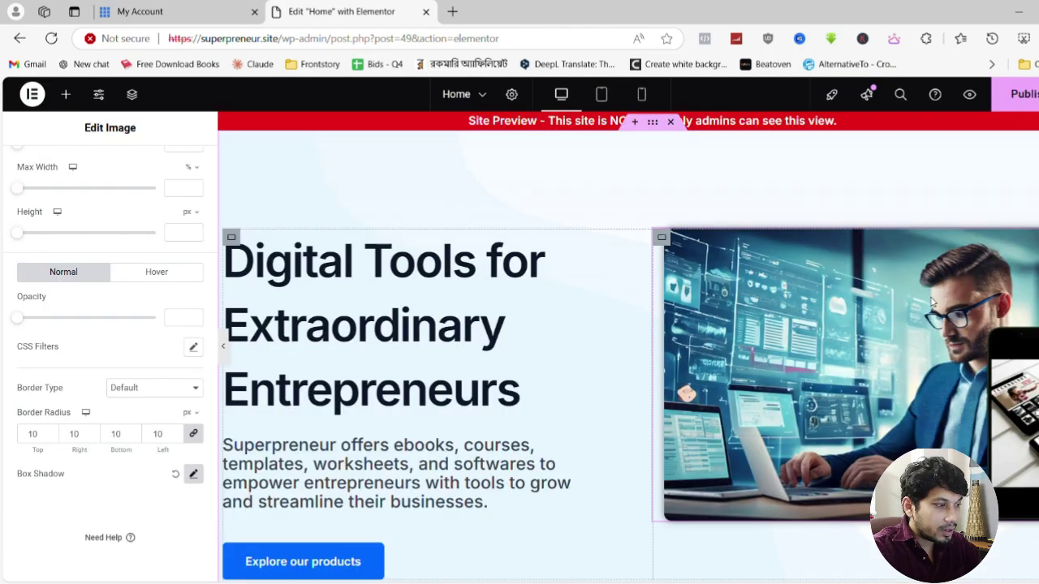
pyautogui.scroll(-1, 411, 320)
pyautogui.scroll(-4, 412, 320)
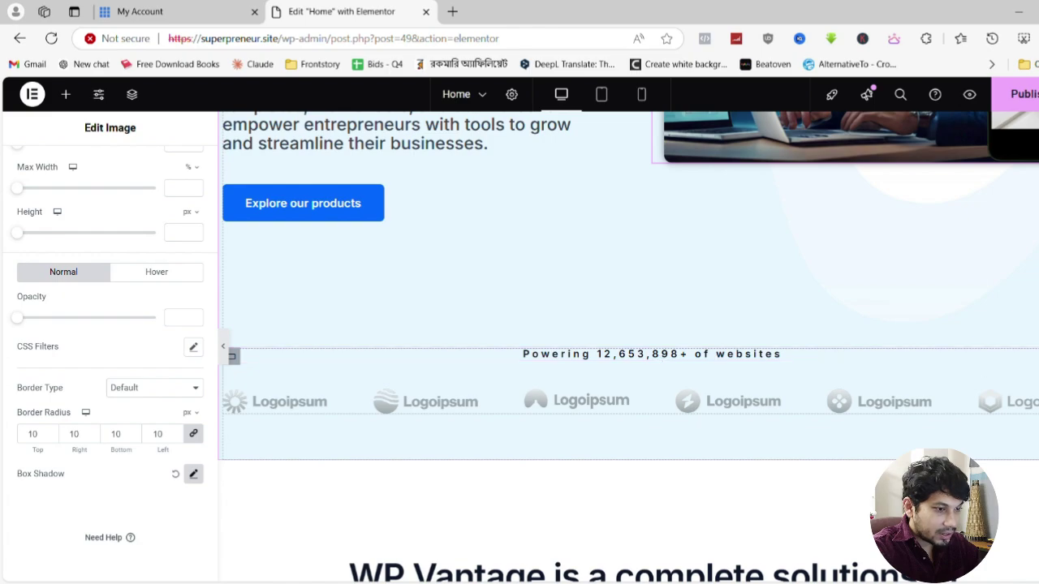
# Replace the heading text after 'Powering' with 'entrepreneurs across Bangladesh'
pyautogui.click(659, 355)
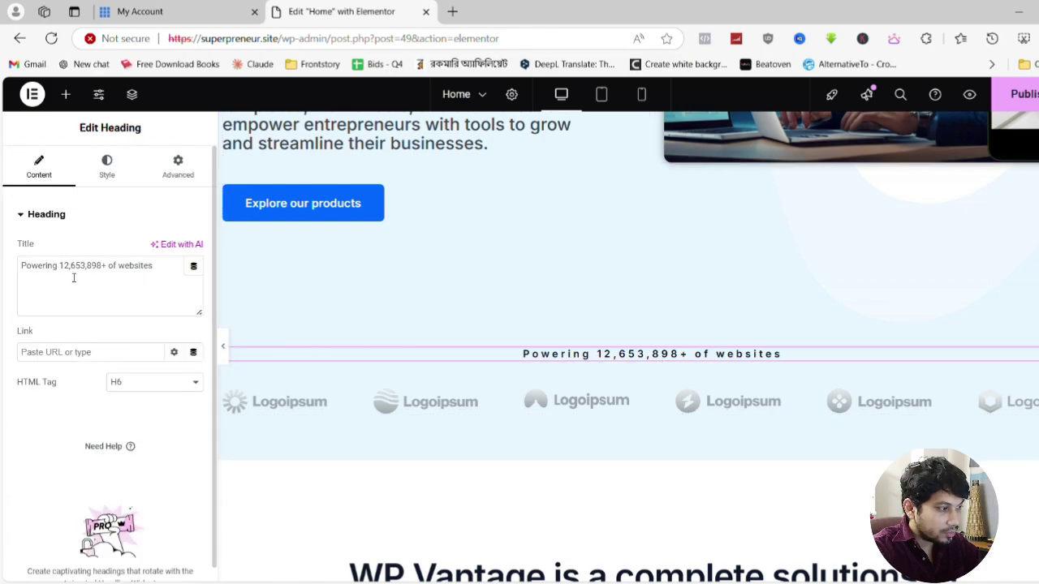
pyautogui.moveTo(60, 271); pyautogui.dragTo(160, 272)
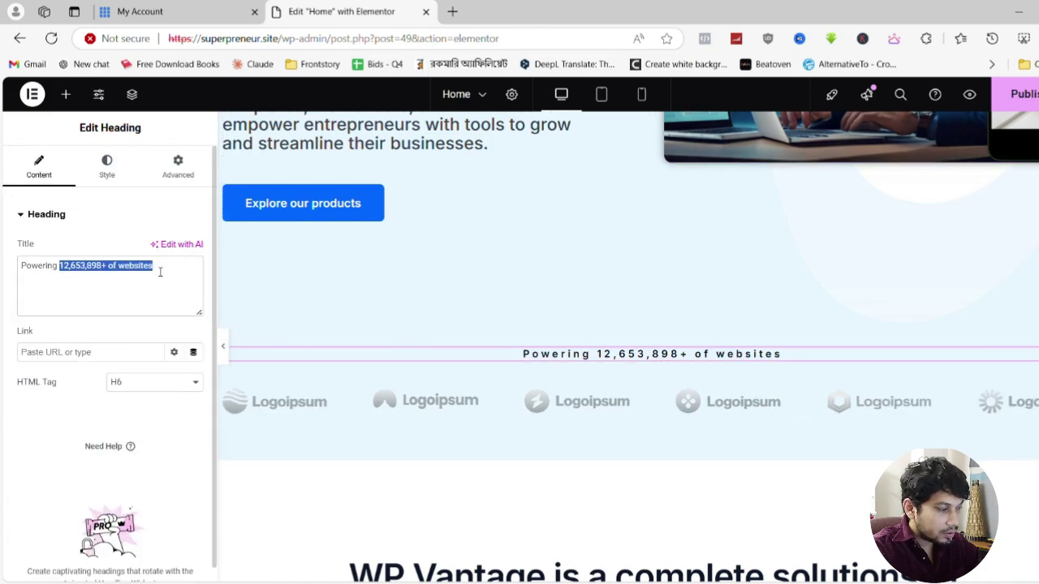
pyautogui.press('BackSpace')
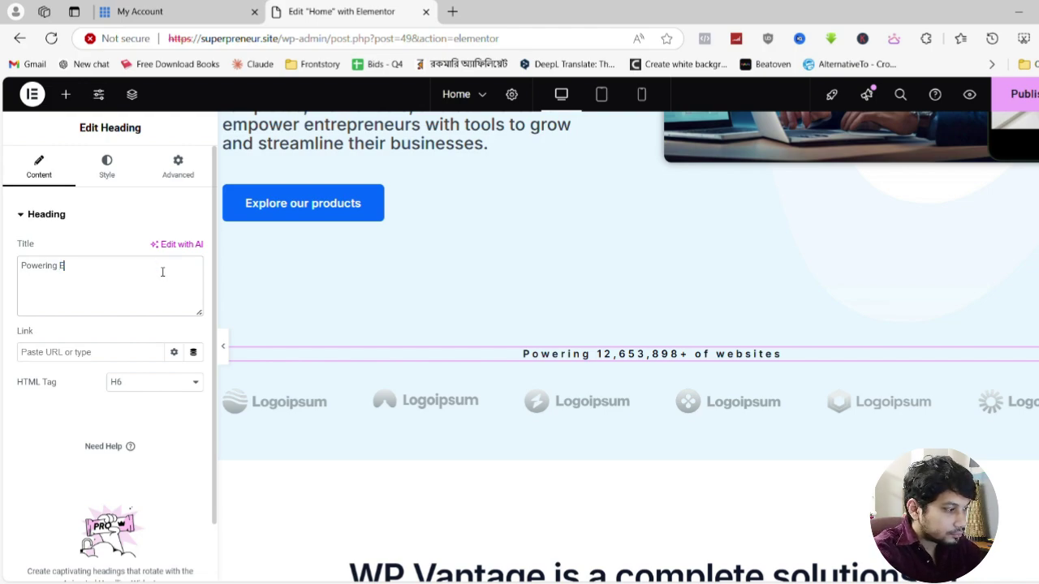
pyautogui.write('E')
pyautogui.press('BackSpace')
pyautogui.write('entrepreneurs')
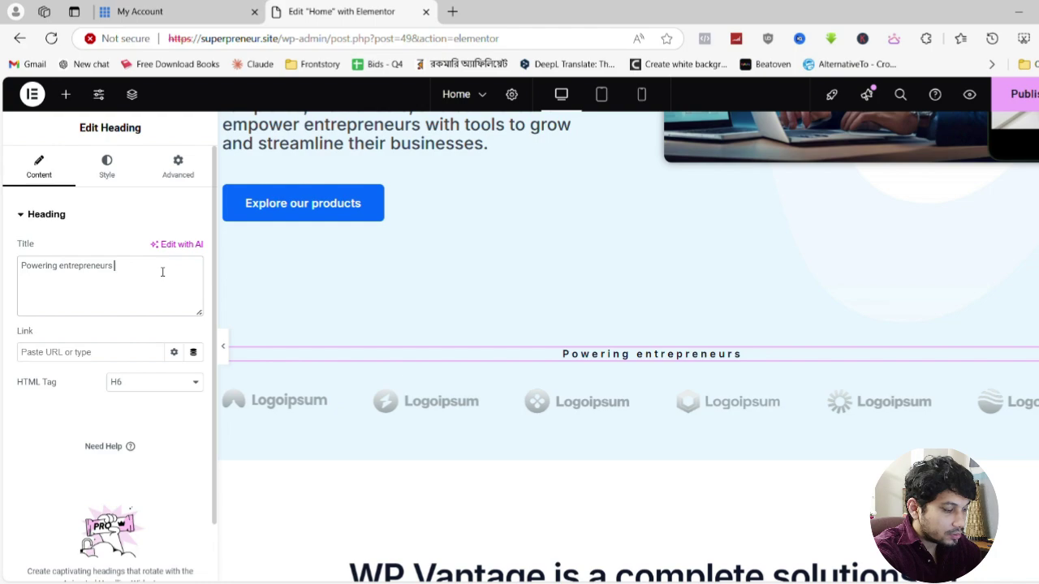
pyautogui.write(' across ')
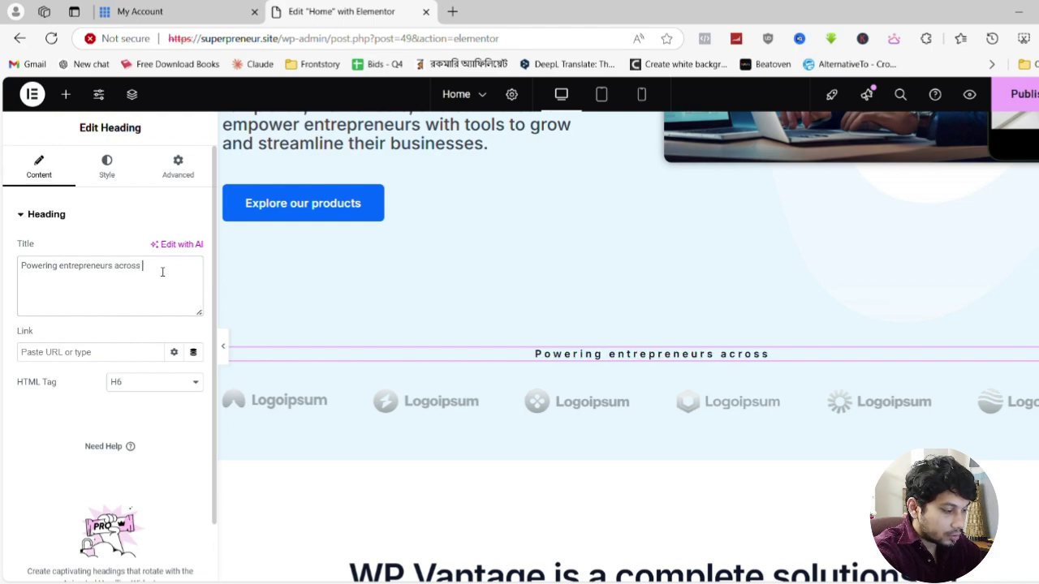
pyautogui.write('b')
pyautogui.press('BackSpace')
pyautogui.write('Bangla')
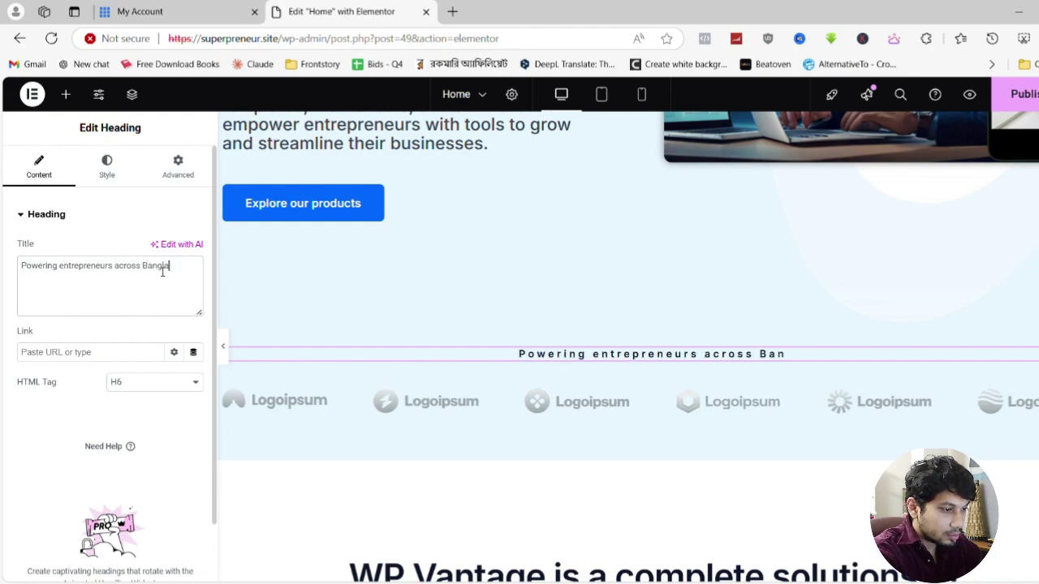
pyautogui.write('desh')
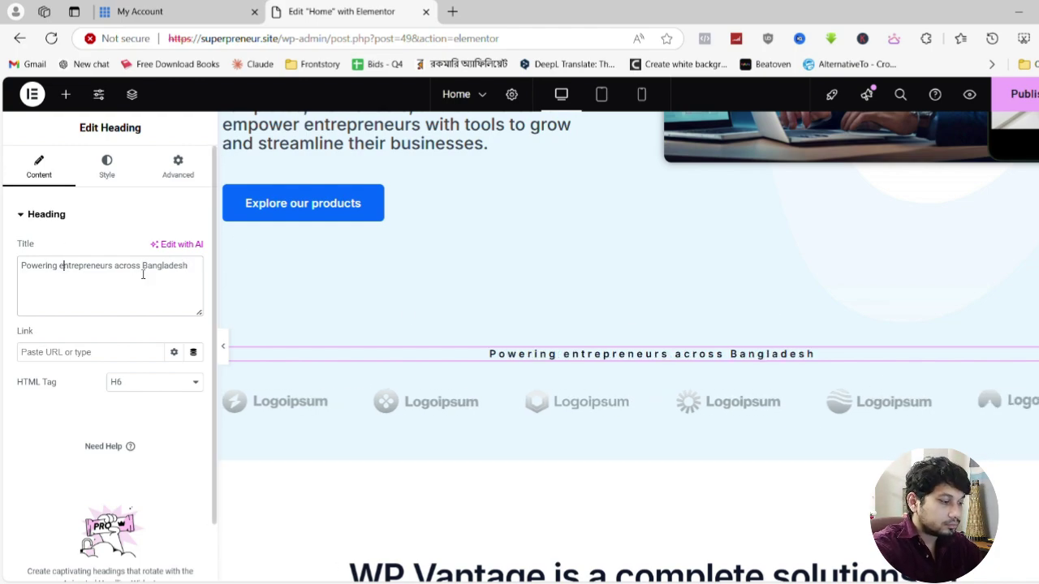
# Fix the capitalisation so the heading reads 'Empowering Entrepreneurs Across Bangladesh'
pyautogui.press('BackSpace')
pyautogui.write('E')
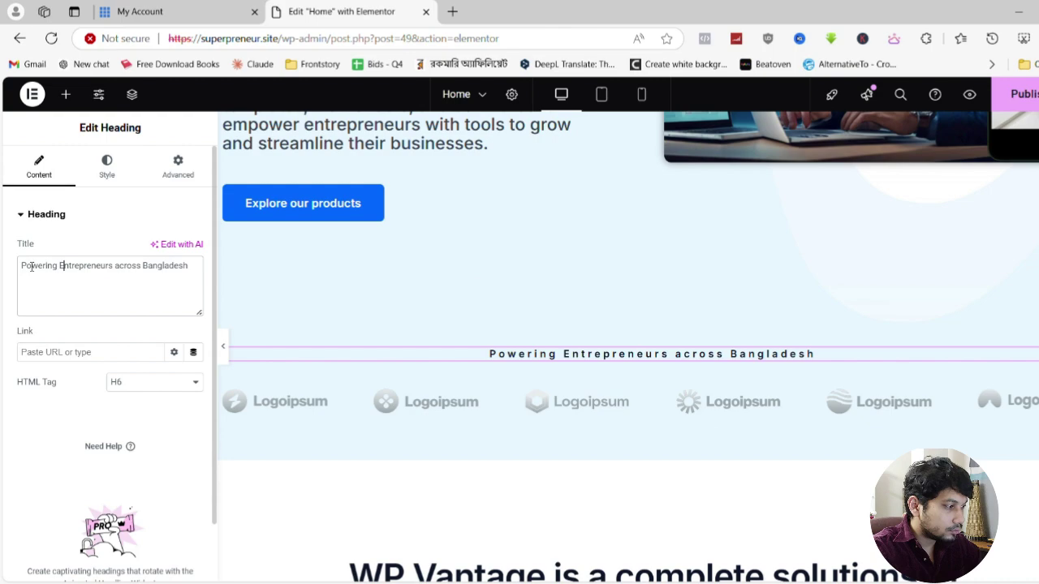
pyautogui.click(22, 266)
pyautogui.write('Em')
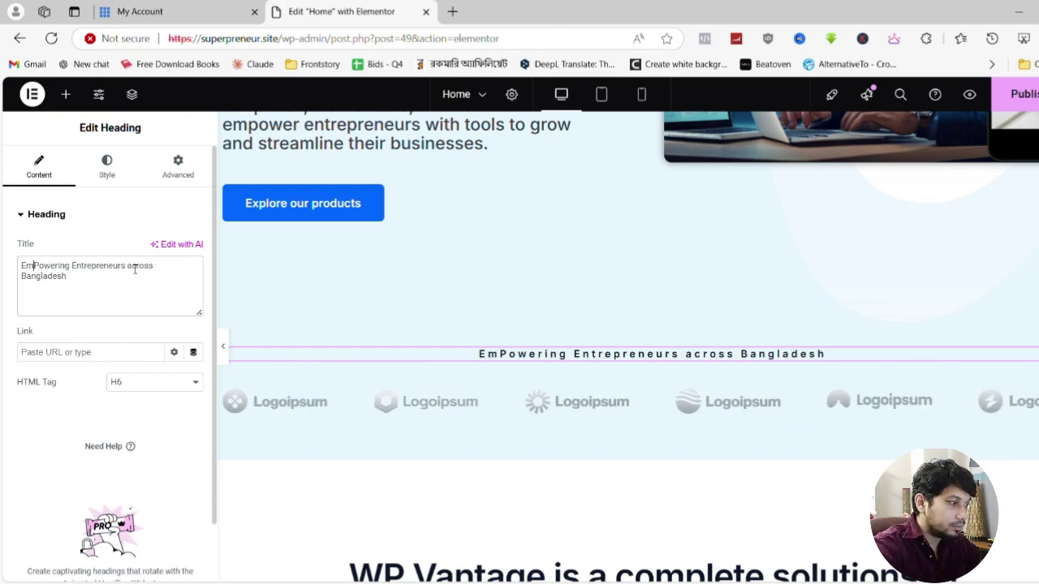
pyautogui.press('Delete')
pyautogui.write('p')
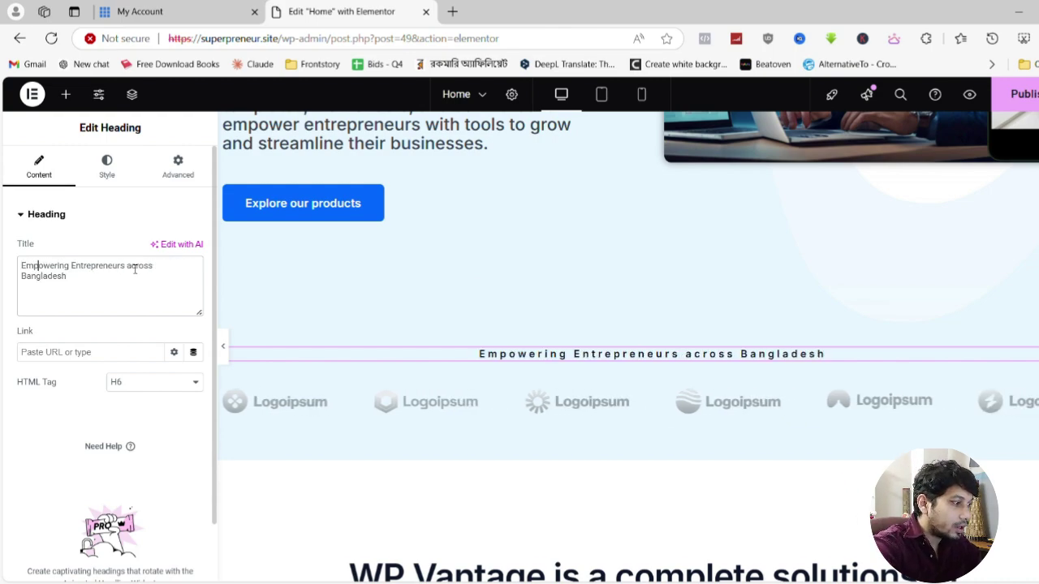
pyautogui.click(134, 270)
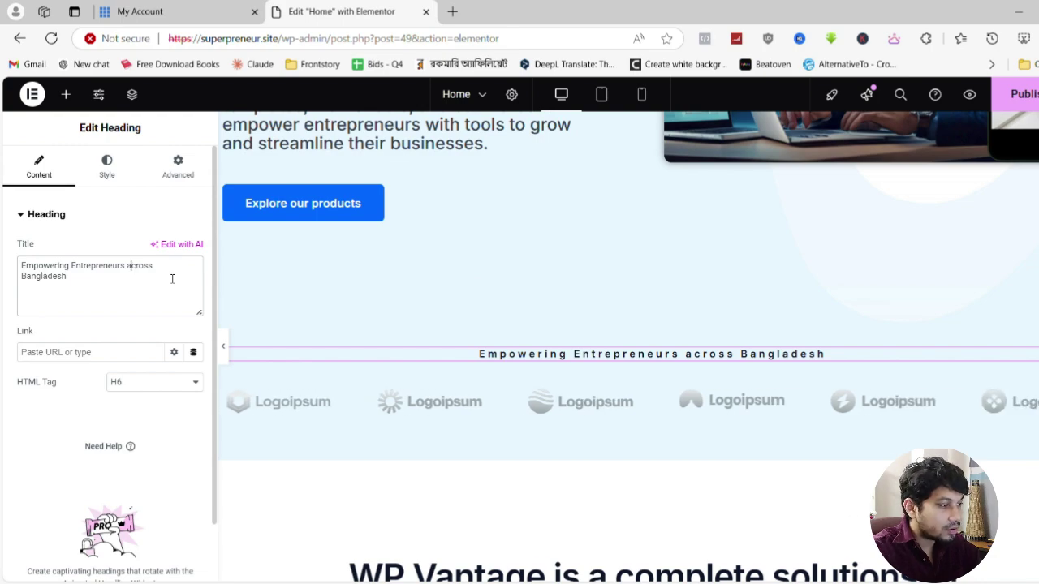
pyautogui.press('BackSpace')
pyautogui.write('A')
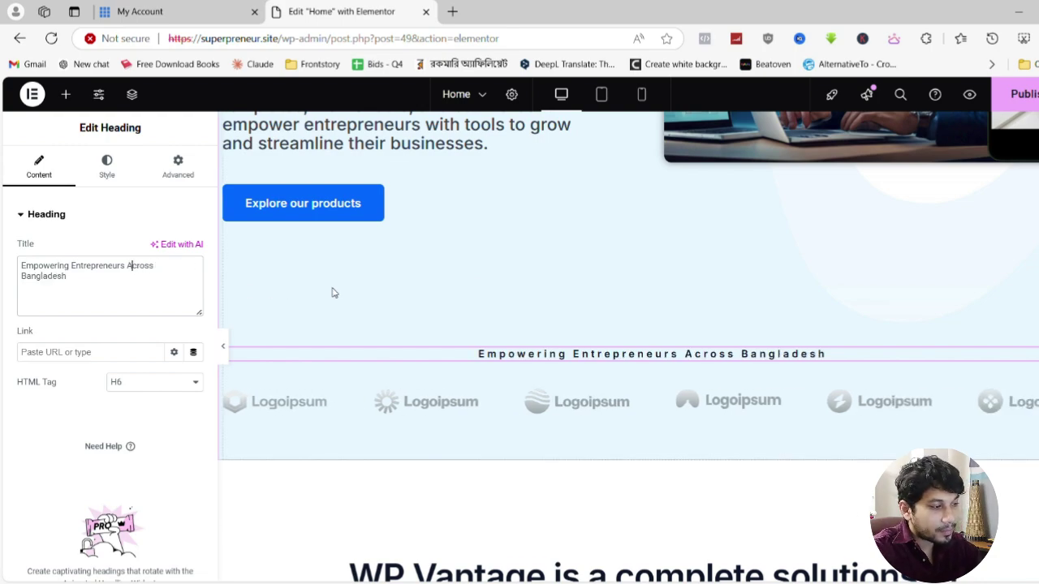
pyautogui.click(520, 402)
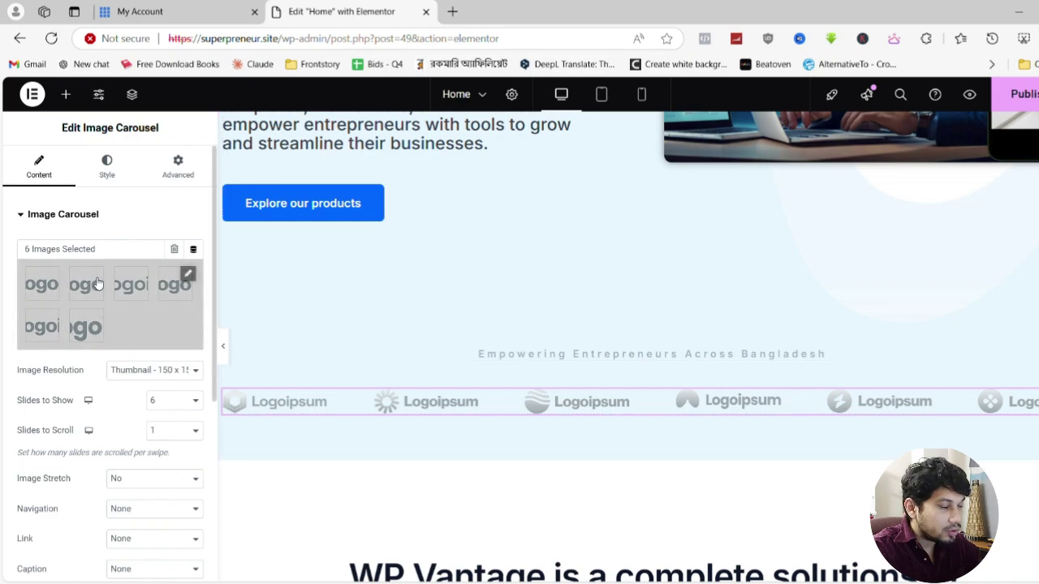
# Clear the carousel and upload six images: Worksheets, Checklists, Templates, Softwares, Courses, eBooks
pyautogui.click(173, 253)
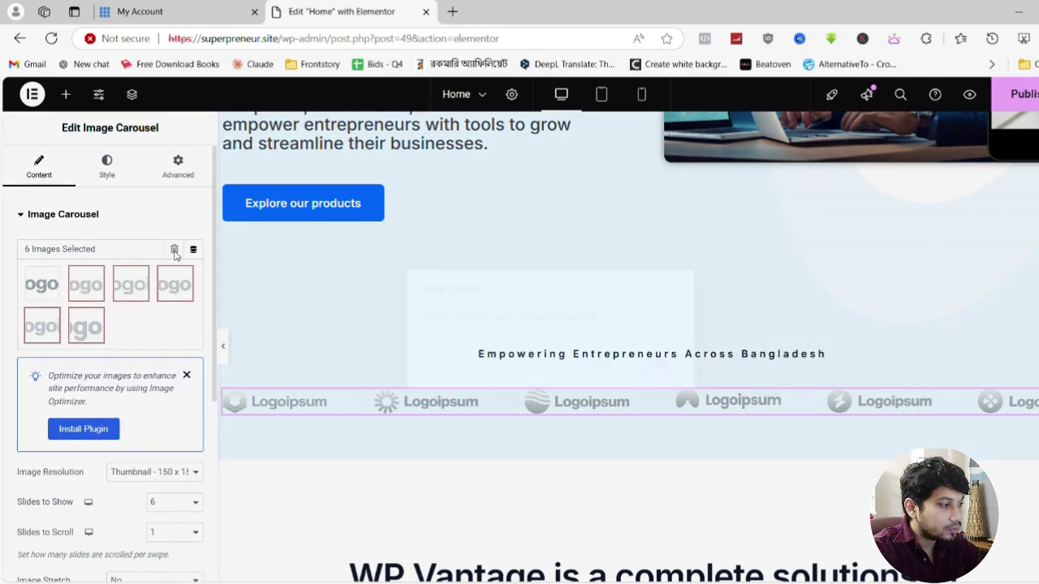
pyautogui.click(656, 363)
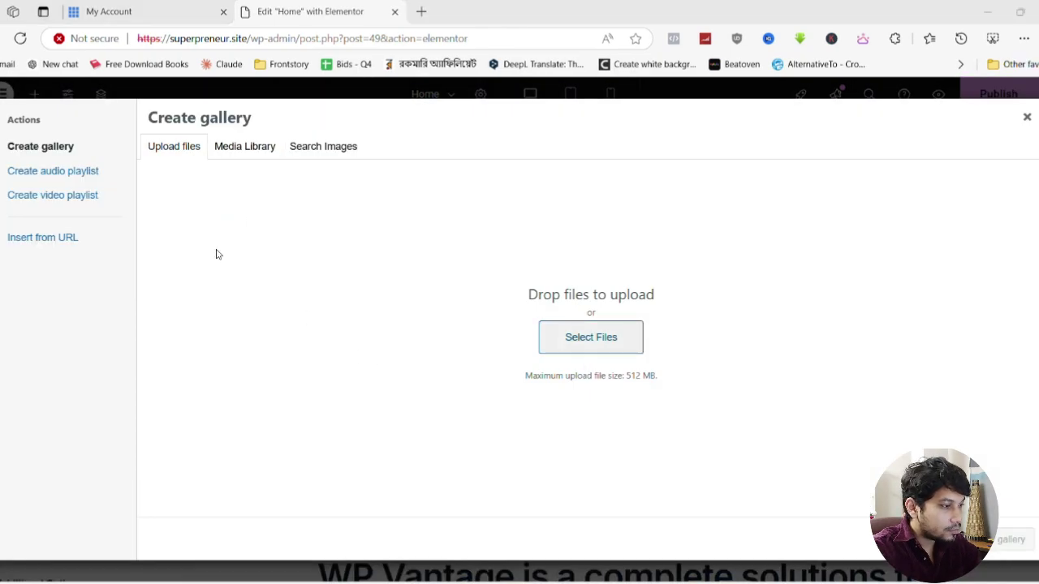
pyautogui.moveTo(233, 357); pyautogui.dragTo(211, 163)
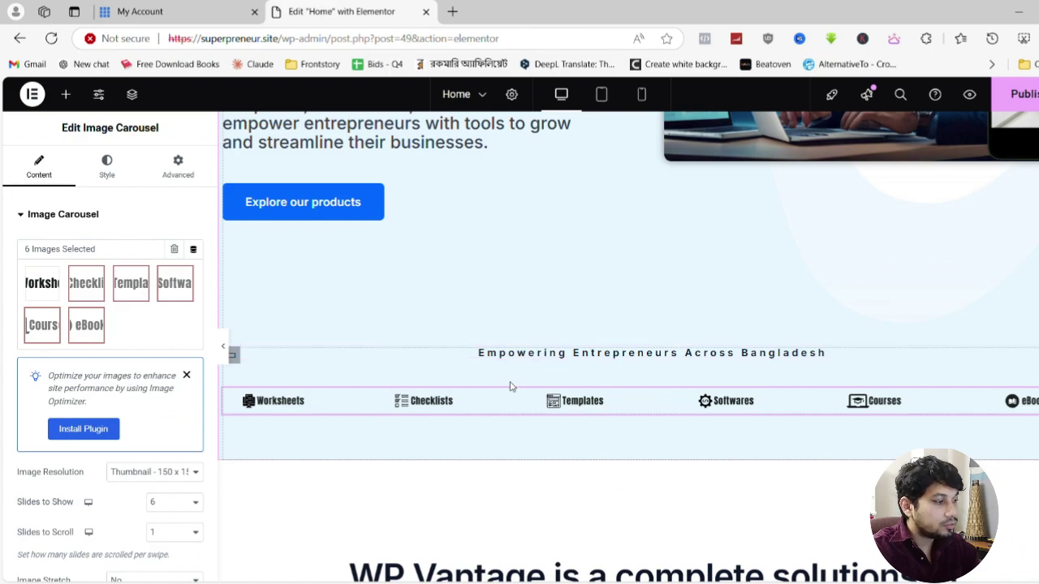
pyautogui.scroll(-1, 424, 313)
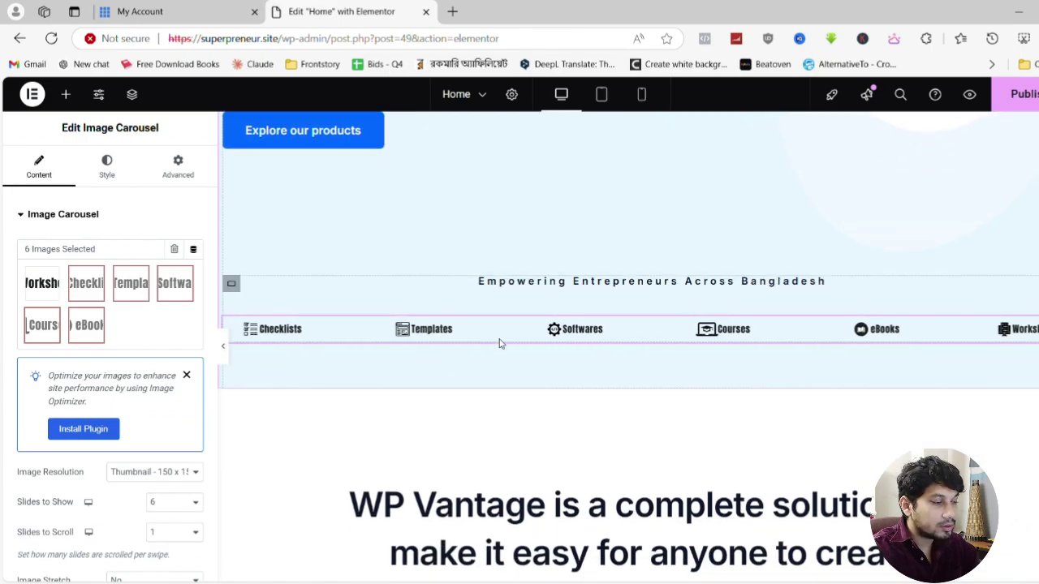
# Delete the 'We bring innovation', testimonial and star-rating sections below the themes grid
pyautogui.scroll(-3, 500, 343)
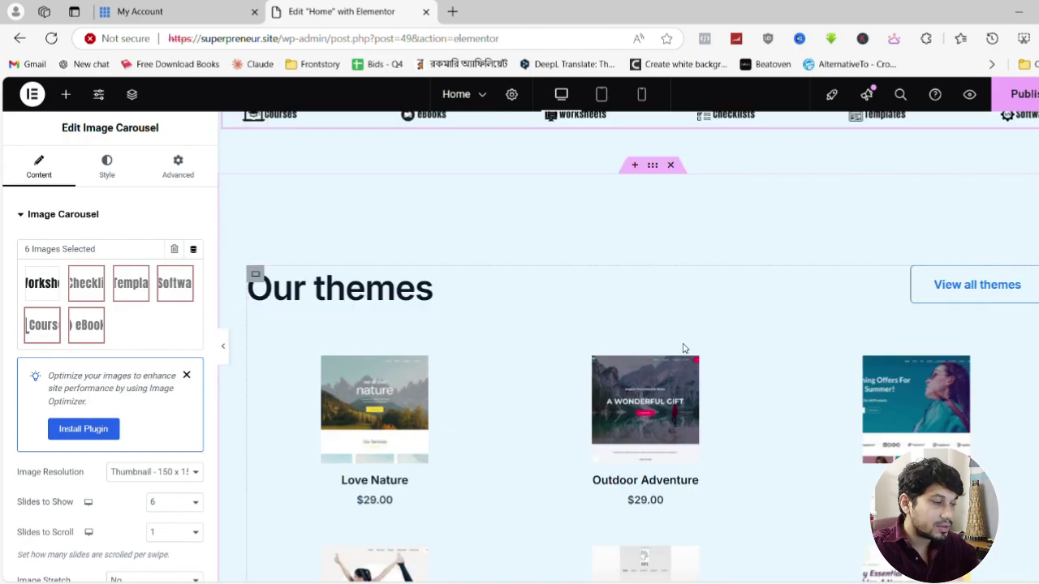
pyautogui.scroll(-5, 728, 425)
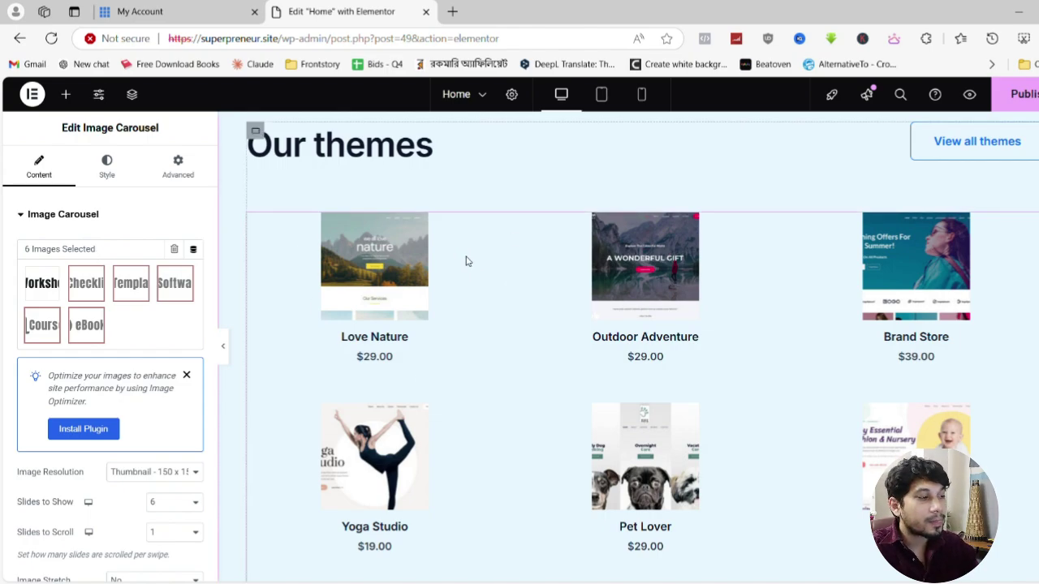
pyautogui.scroll(-10, 582, 344)
pyautogui.scroll(5, 582, 345)
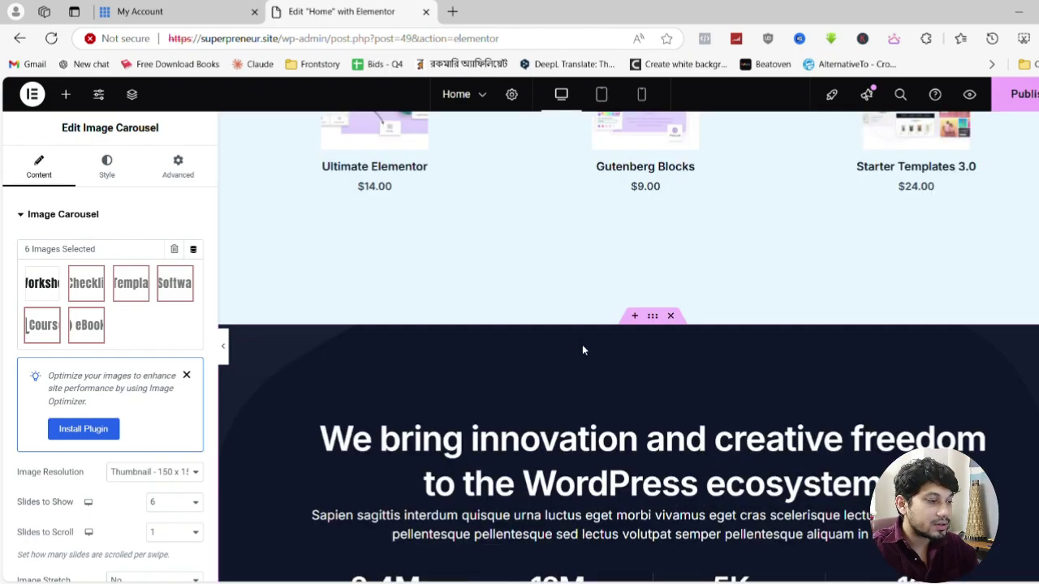
pyautogui.click(673, 336)
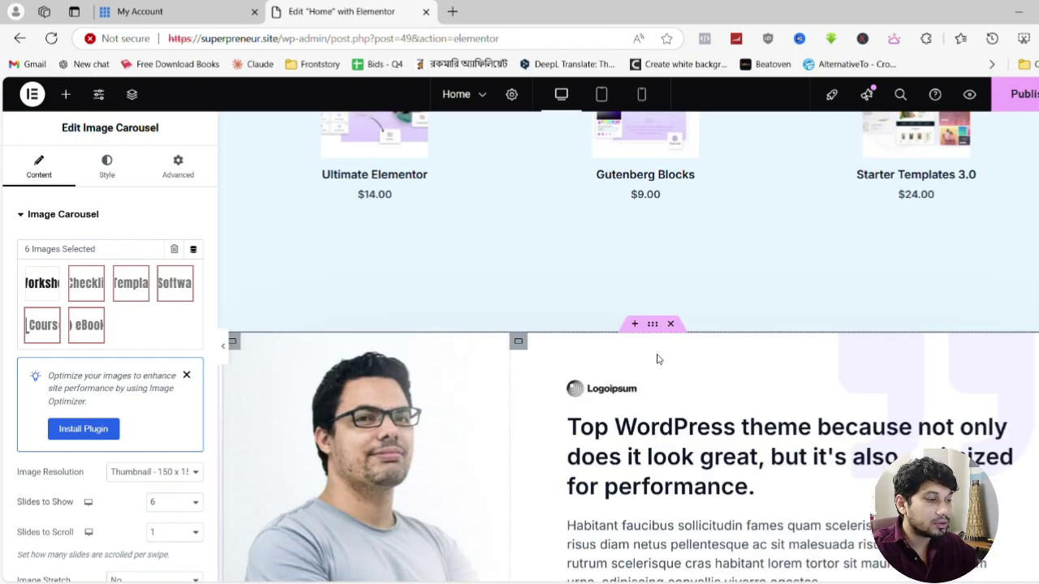
pyautogui.scroll(-2, 673, 284)
pyautogui.click(672, 192)
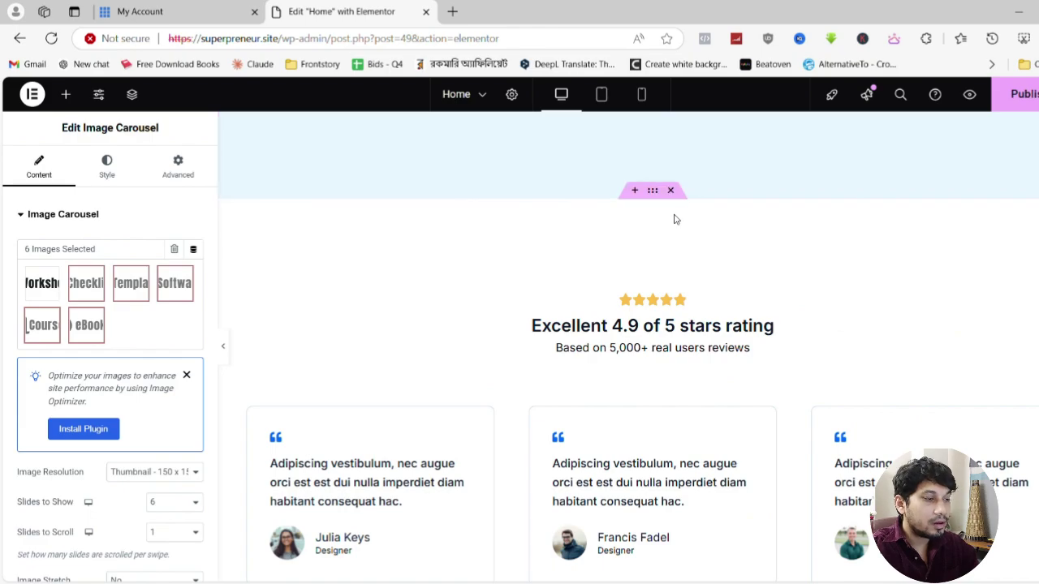
pyautogui.click(673, 192)
# Delete the Free WordPress resources and Start building awesome websites sections
pyautogui.click(677, 193)
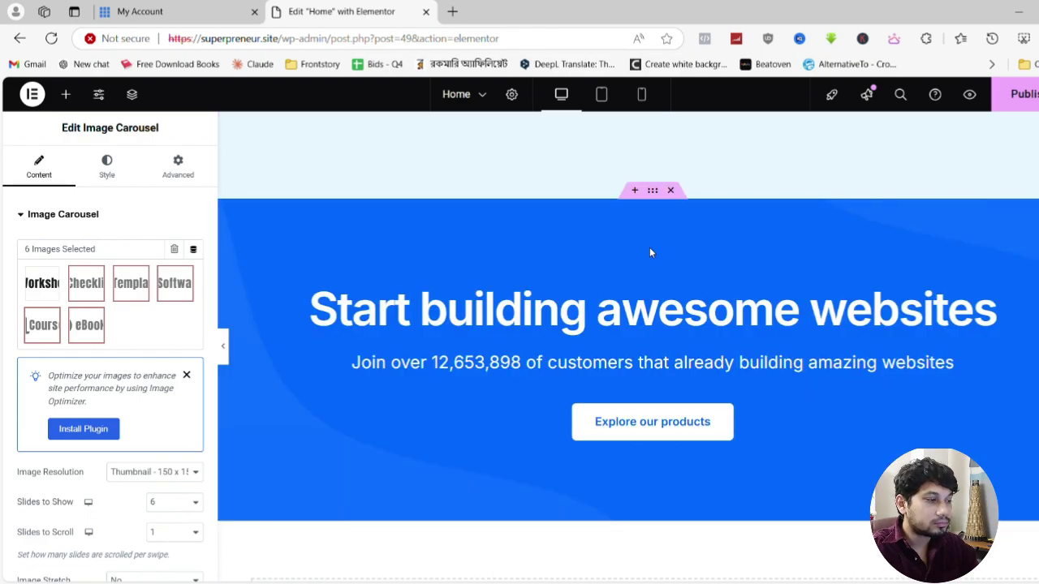
pyautogui.click(671, 191)
pyautogui.scroll(15, 623, 388)
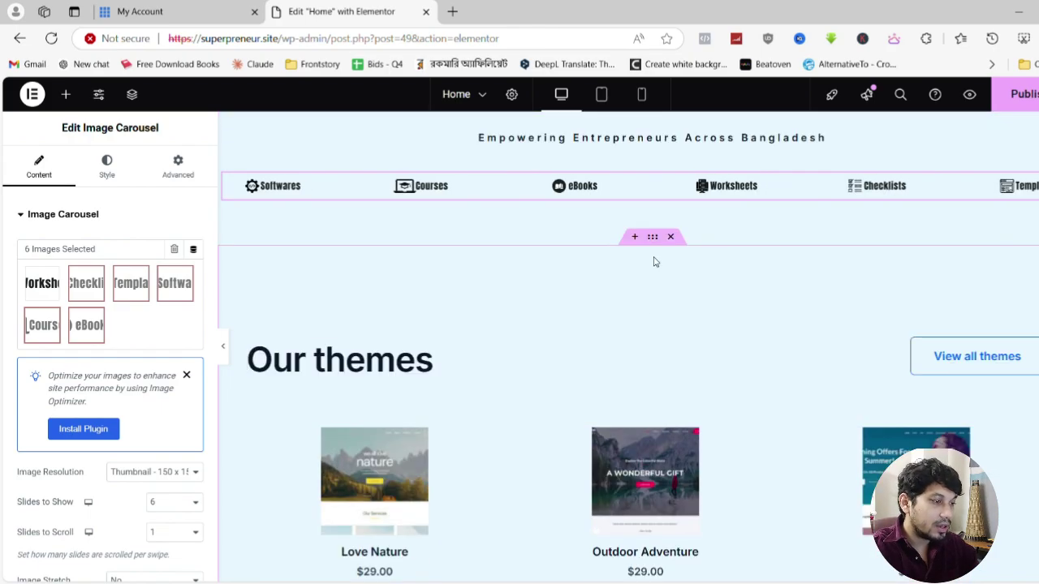
# Set the Our themes section background to a white global theme colour
pyautogui.click(655, 243)
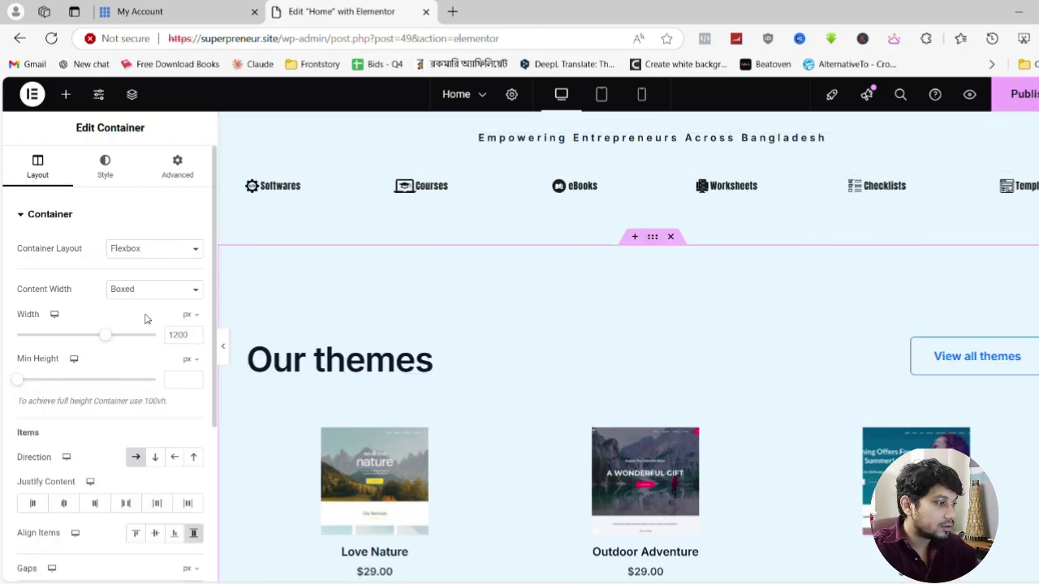
pyautogui.click(106, 170)
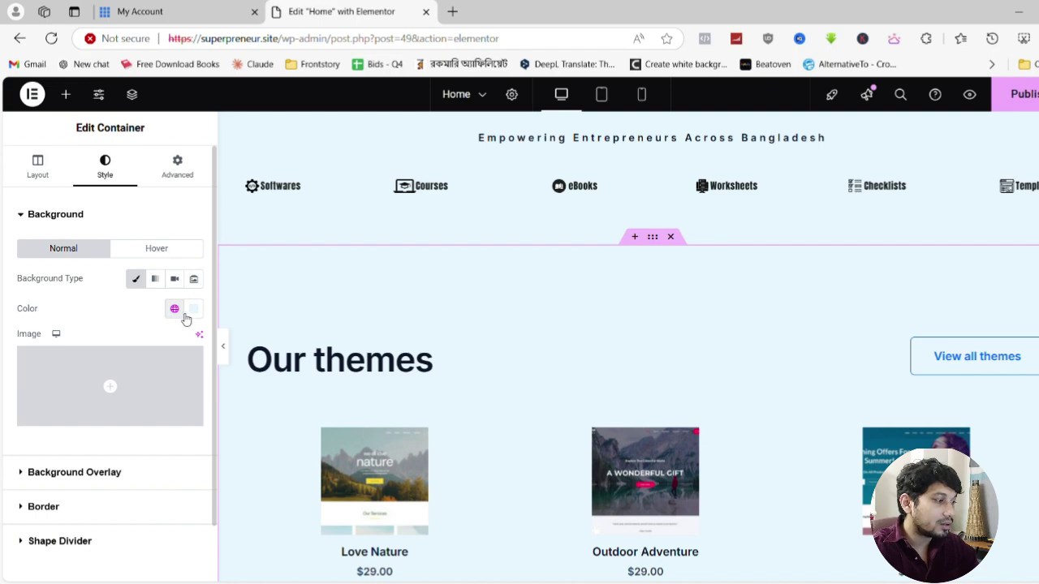
pyautogui.click(175, 308)
pyautogui.scroll(-2, 93, 451)
pyautogui.click(83, 540)
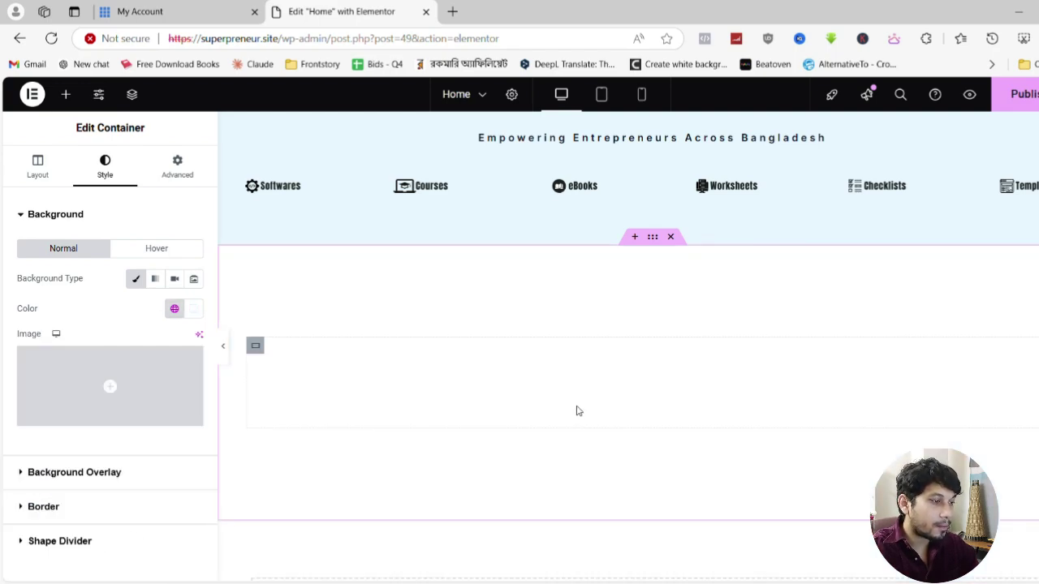
pyautogui.scroll(-3, 557, 360)
pyautogui.scroll(3, 557, 359)
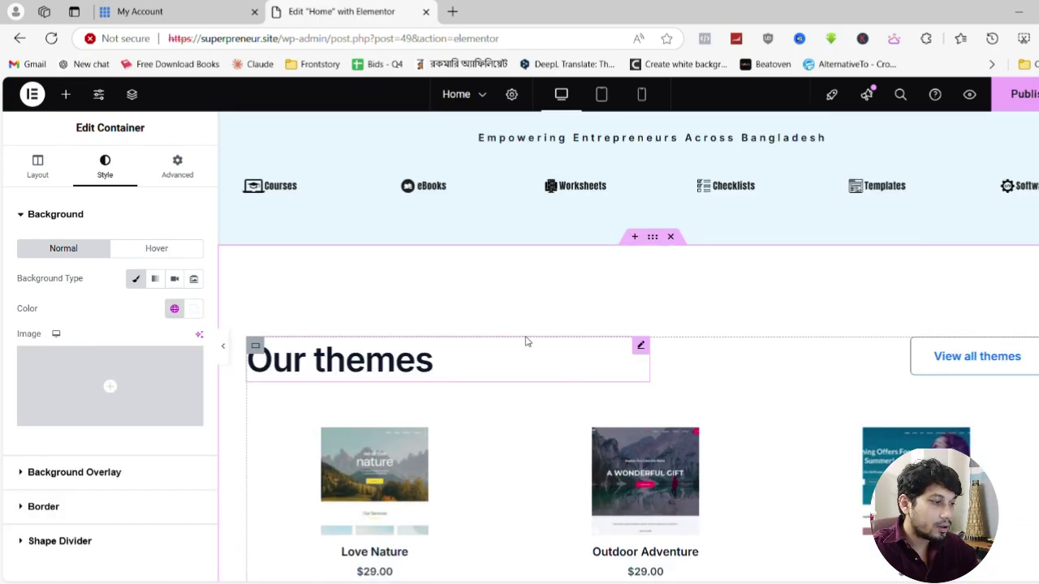
pyautogui.scroll(5, 568, 344)
pyautogui.scroll(-10, 557, 336)
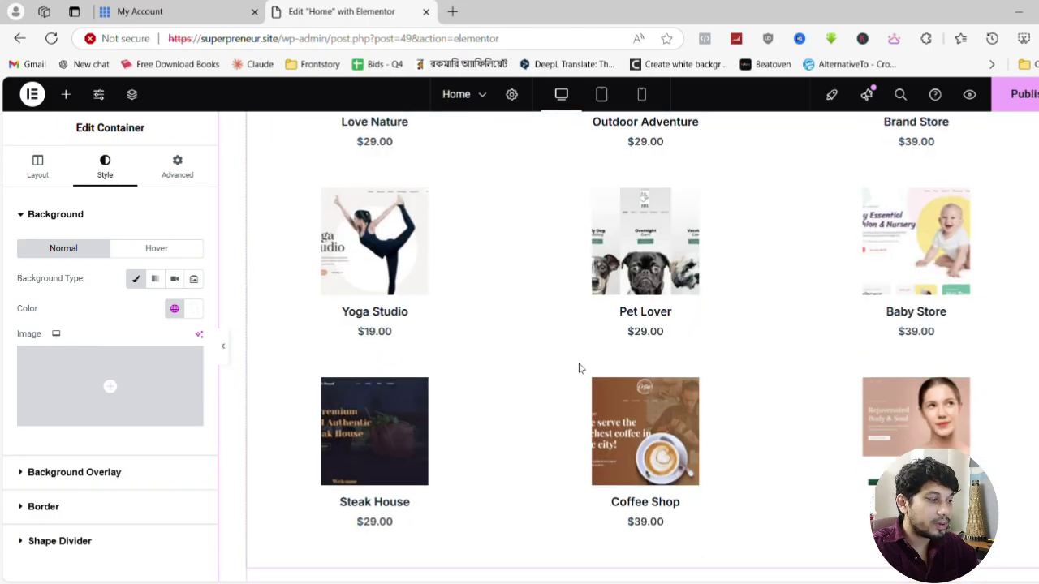
pyautogui.scroll(-5, 581, 365)
pyautogui.scroll(8, 583, 362)
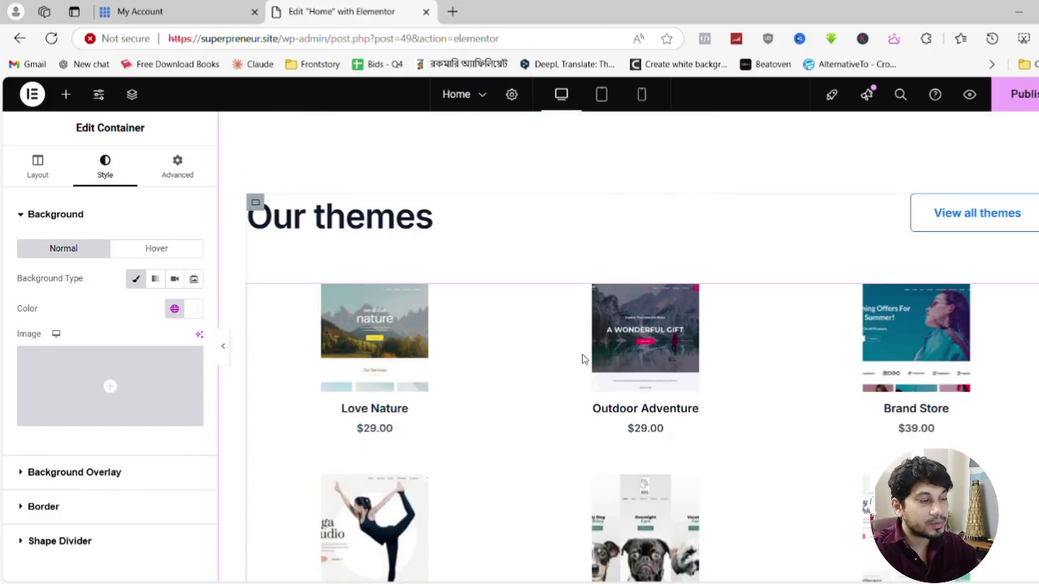
pyautogui.scroll(8, 568, 360)
pyautogui.scroll(-4, 368, 329)
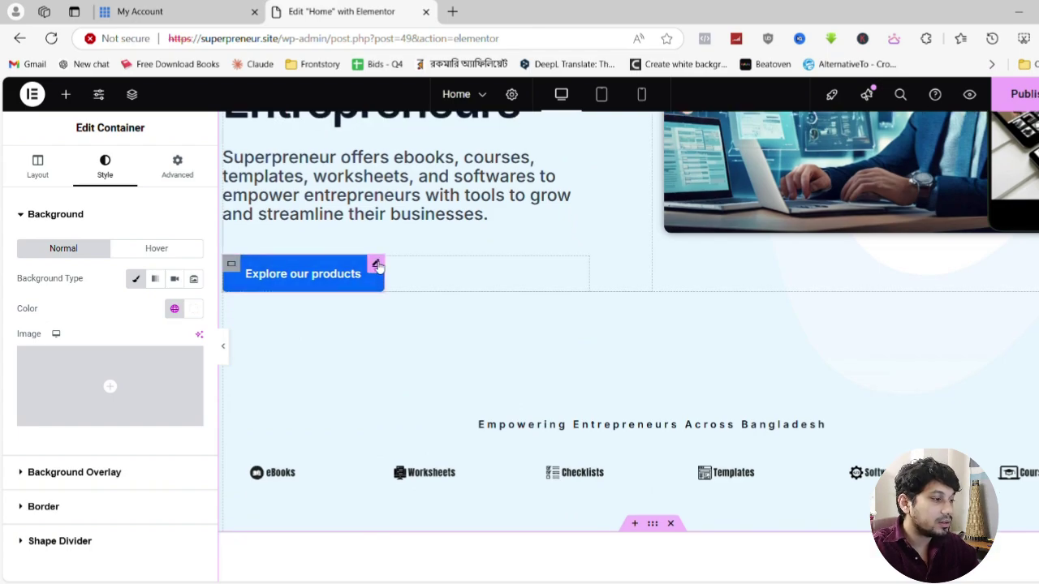
# Open the Edit Button panel for the hero's Explore our products button, then open a new browser tab
pyautogui.click(377, 265)
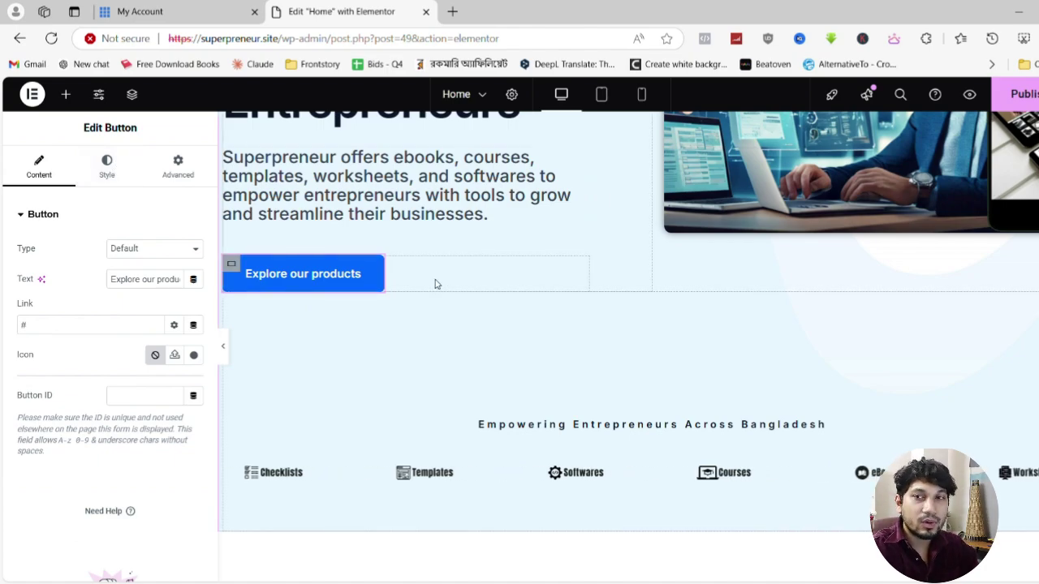
pyautogui.scroll(3, 438, 292)
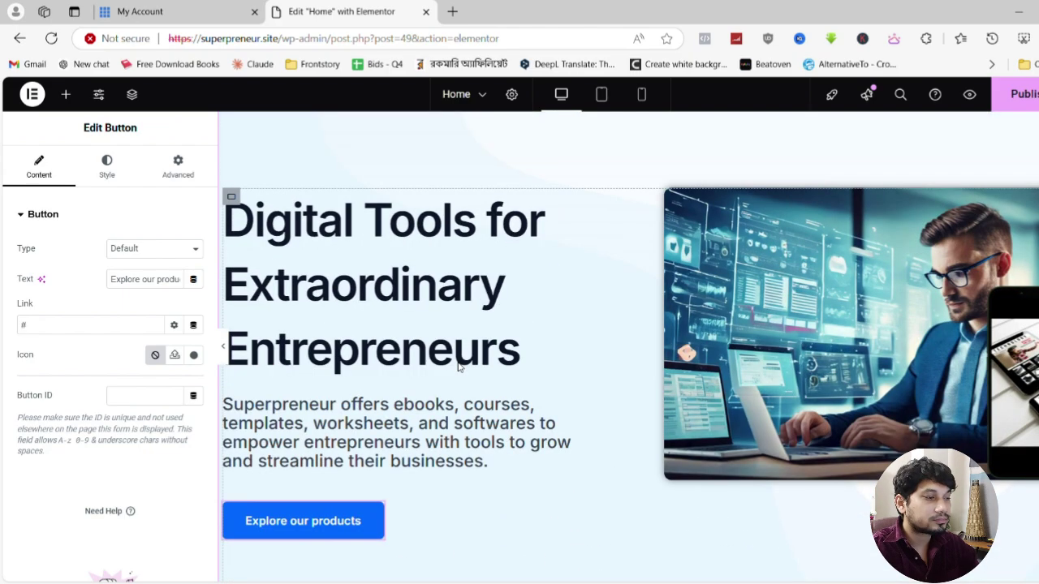
pyautogui.scroll(-3, 457, 365)
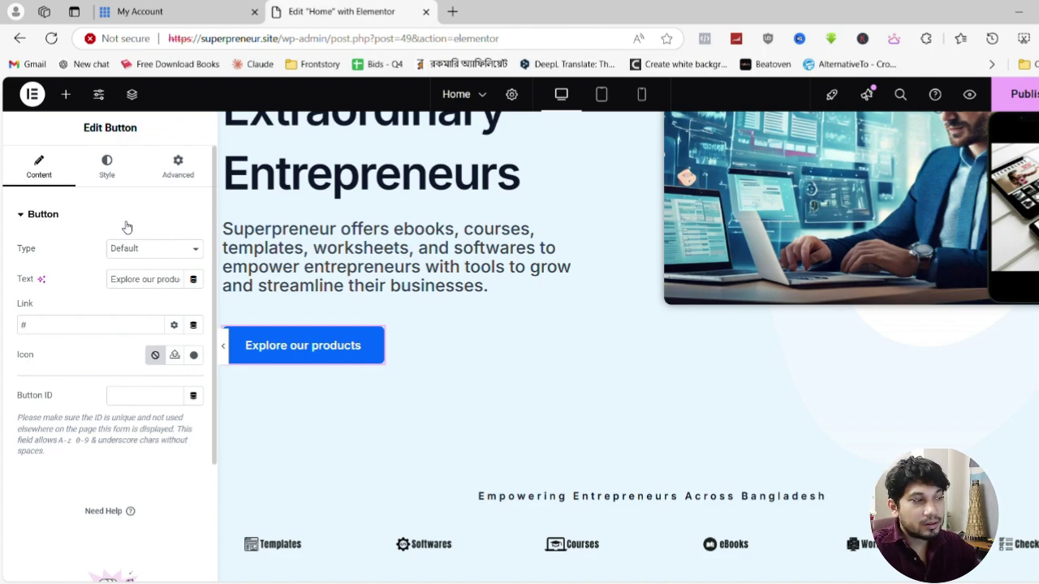
pyautogui.click(452, 11)
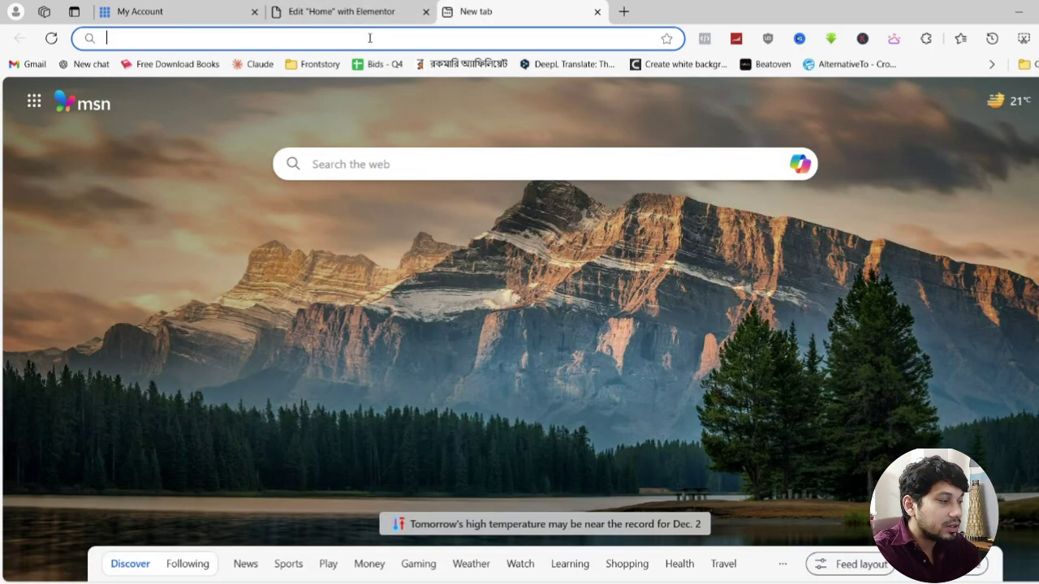
# Search the web for 'colour palette'
pyautogui.write('colour pal')
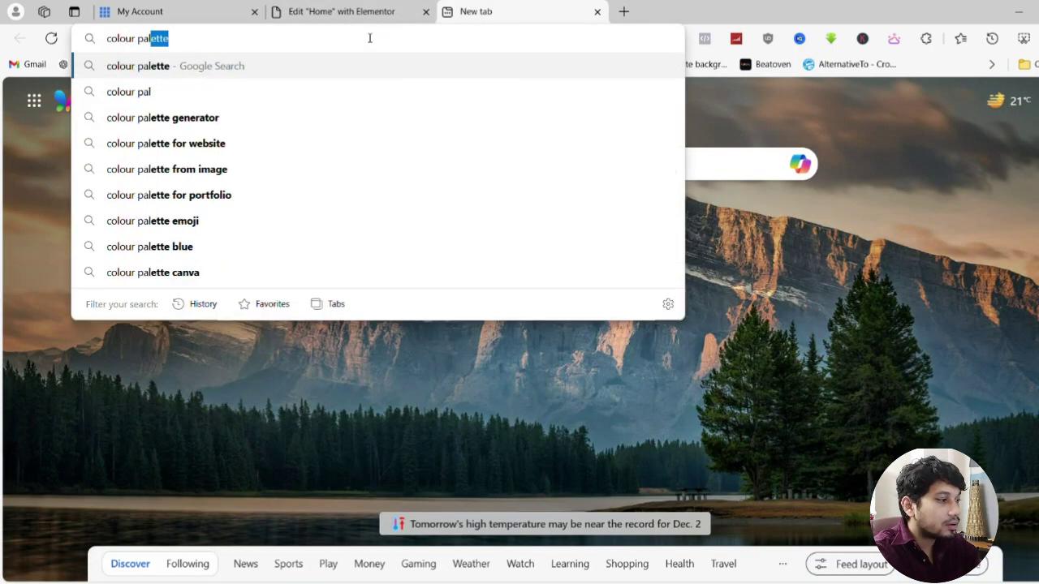
pyautogui.write('l')
pyautogui.click(180, 84)
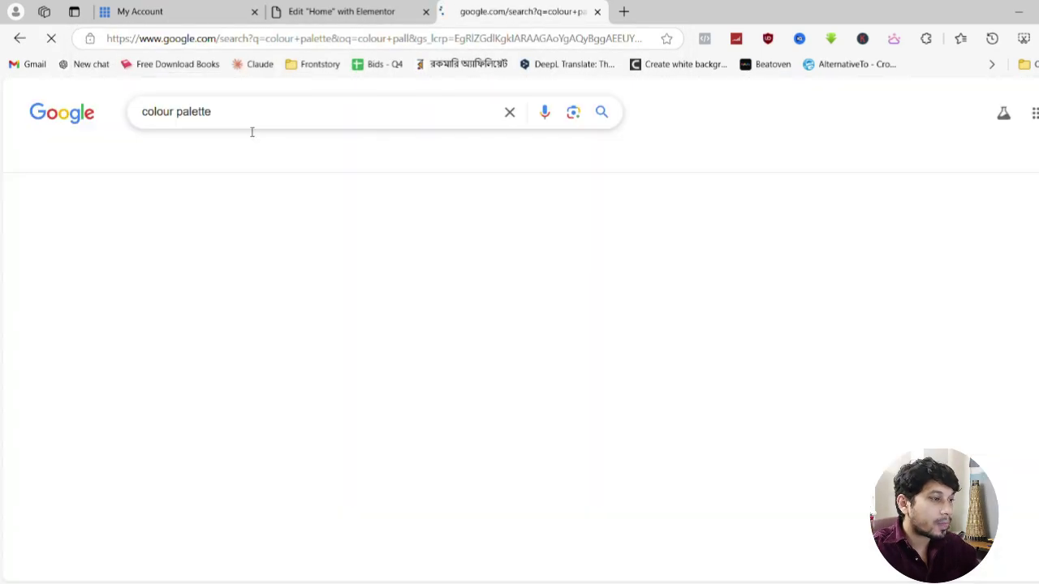
pyautogui.scroll(-6, 252, 247)
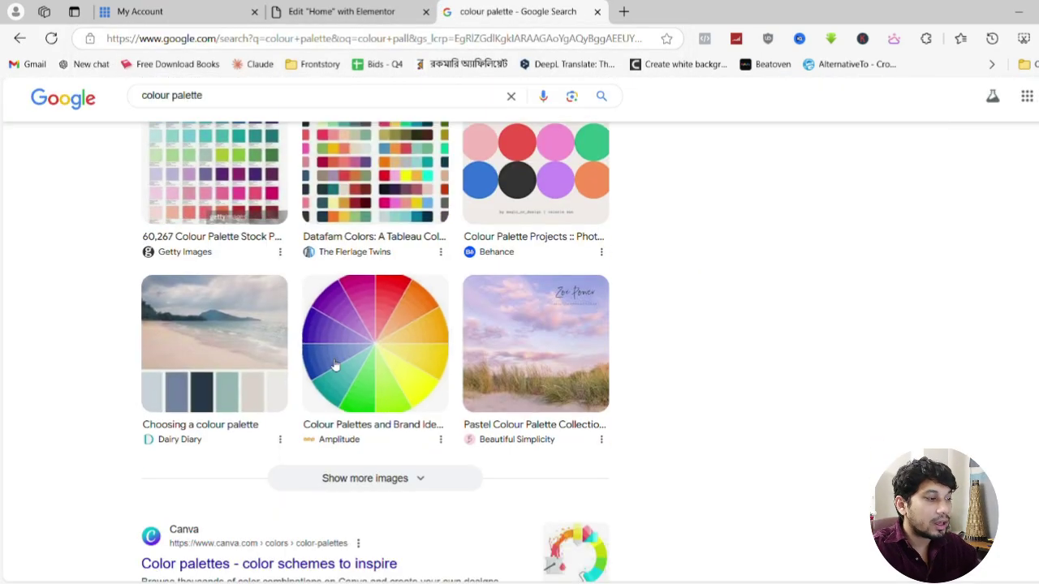
pyautogui.scroll(4, 276, 267)
pyautogui.scroll(1, 300, 263)
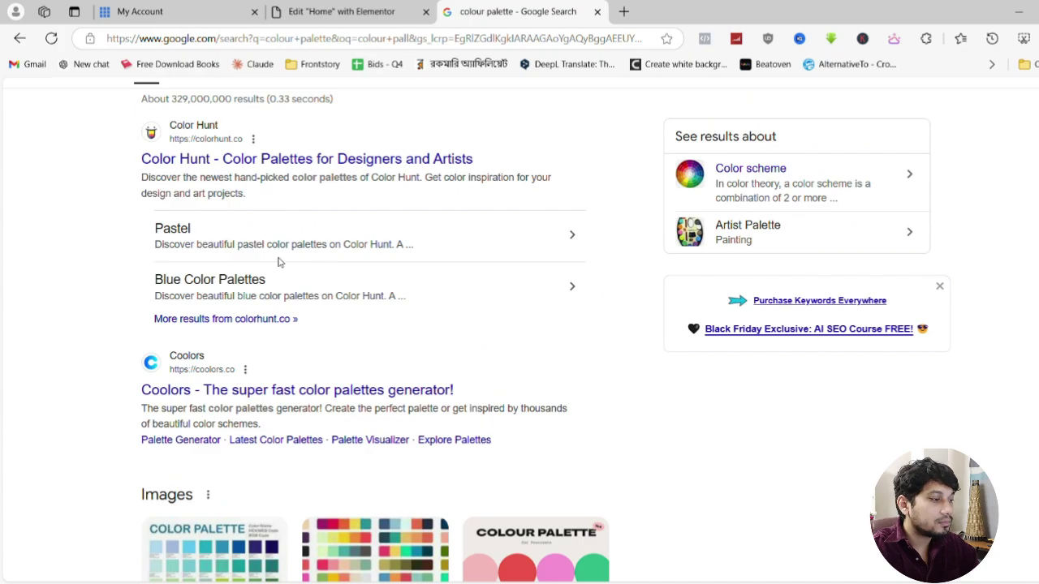
pyautogui.scroll(1, 262, 245)
# Browse the newest palettes on colorhunt.co, then close it and return to the button's Style settings
pyautogui.click(470, 231)
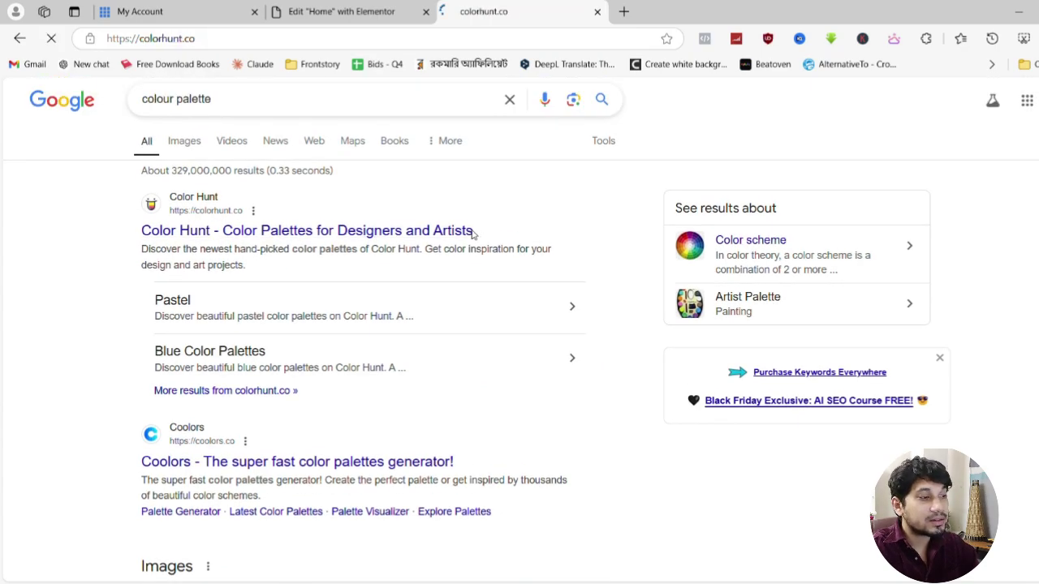
pyautogui.scroll(-6, 376, 311)
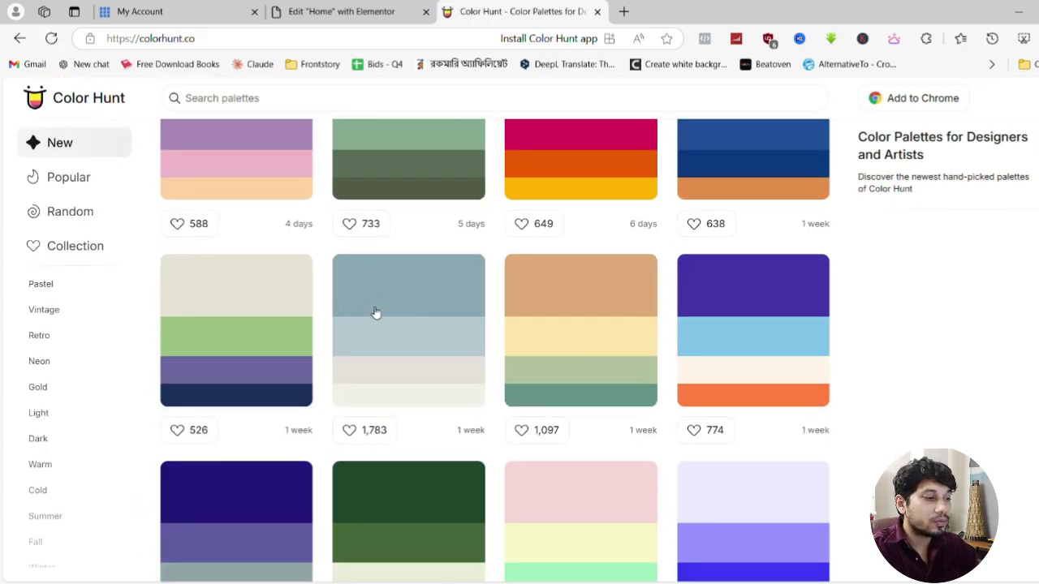
pyautogui.scroll(-8, 568, 341)
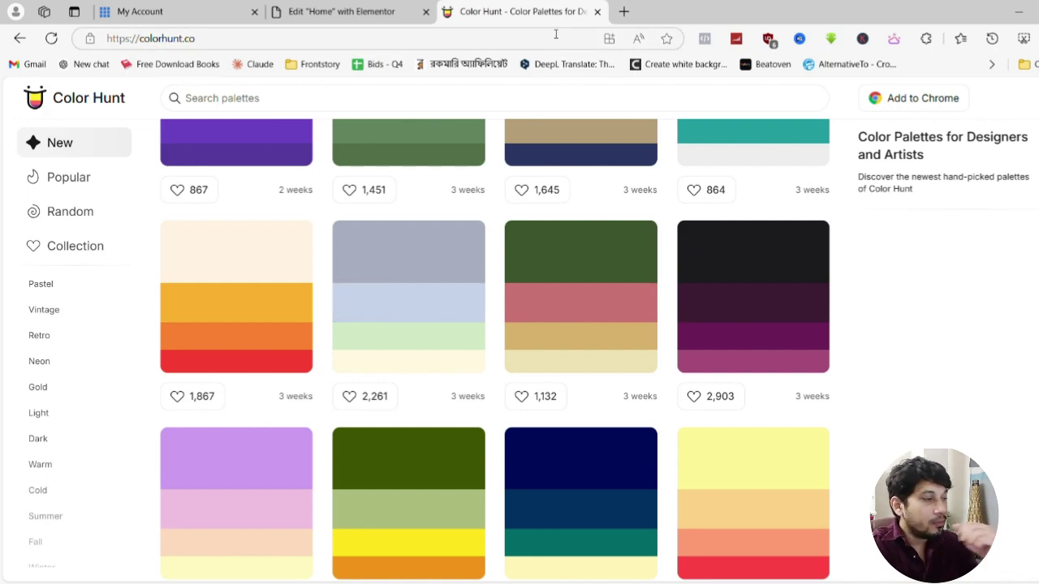
pyautogui.click(595, 14)
pyautogui.click(113, 166)
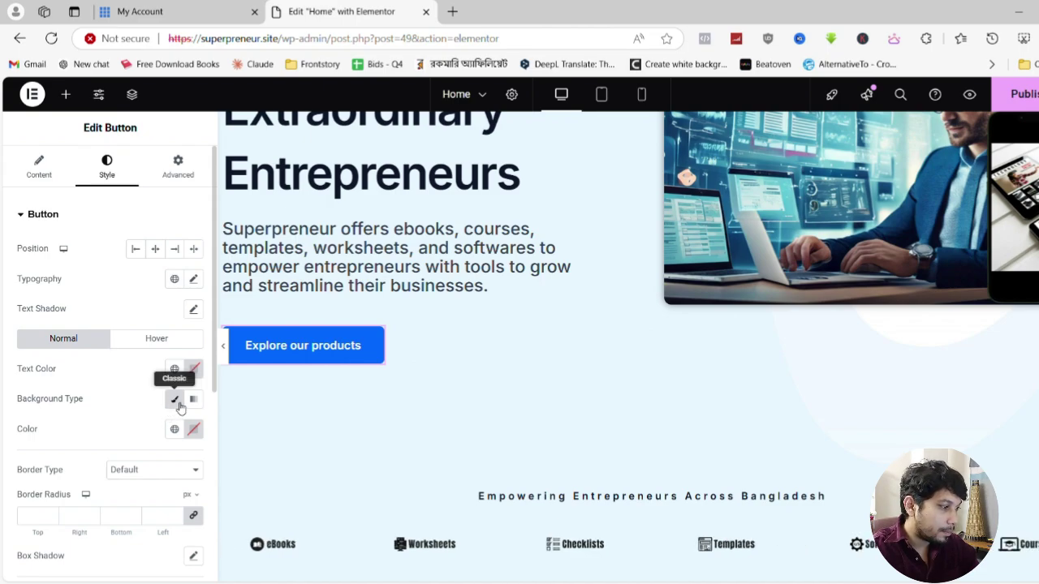
# Set the Explore our products button background to global Theme Color 8 (#070614)
pyautogui.click(174, 428)
pyautogui.scroll(-2, 77, 371)
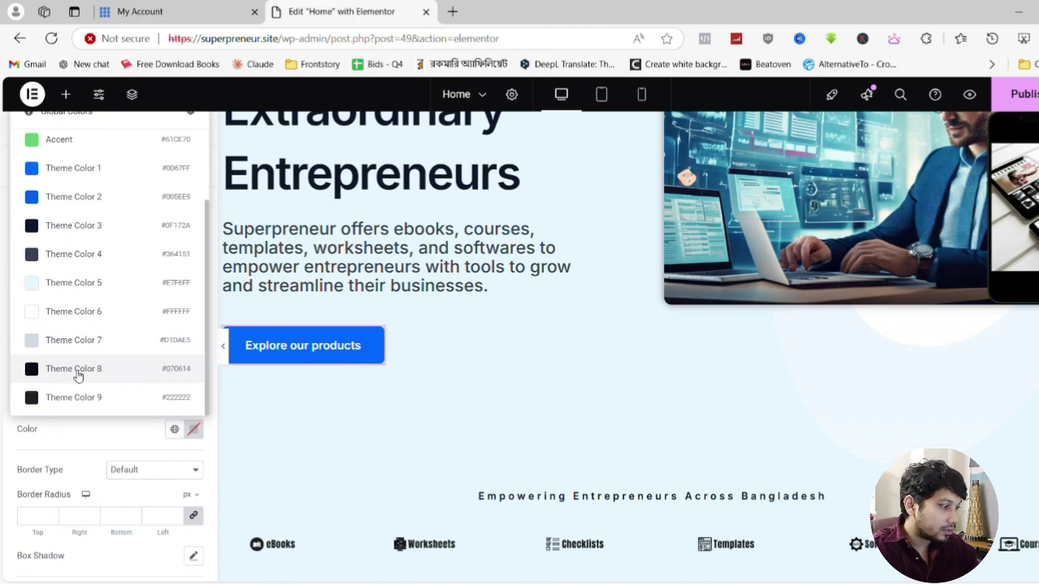
pyautogui.click(74, 397)
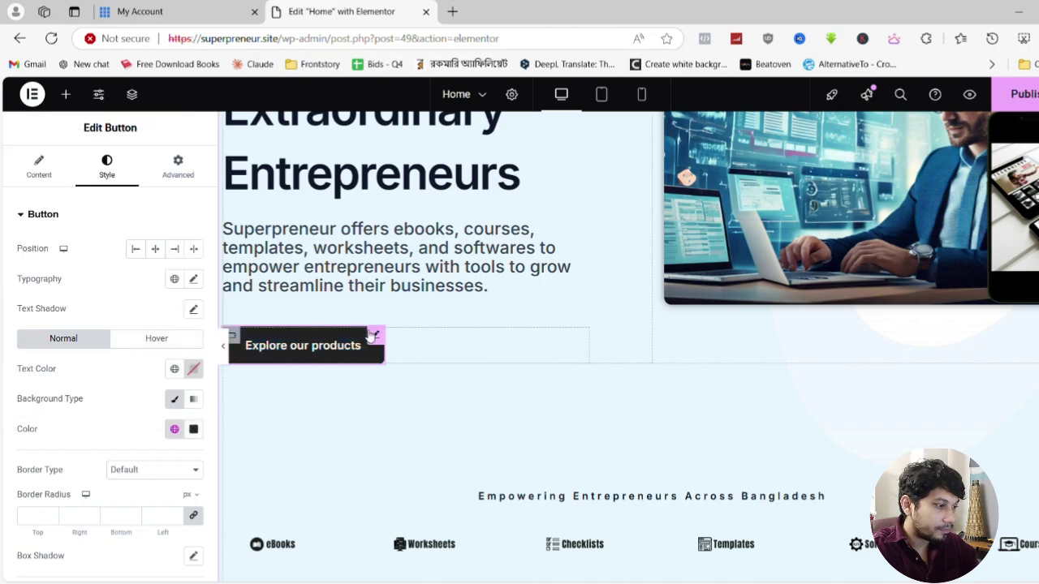
pyautogui.scroll(-4, 607, 350)
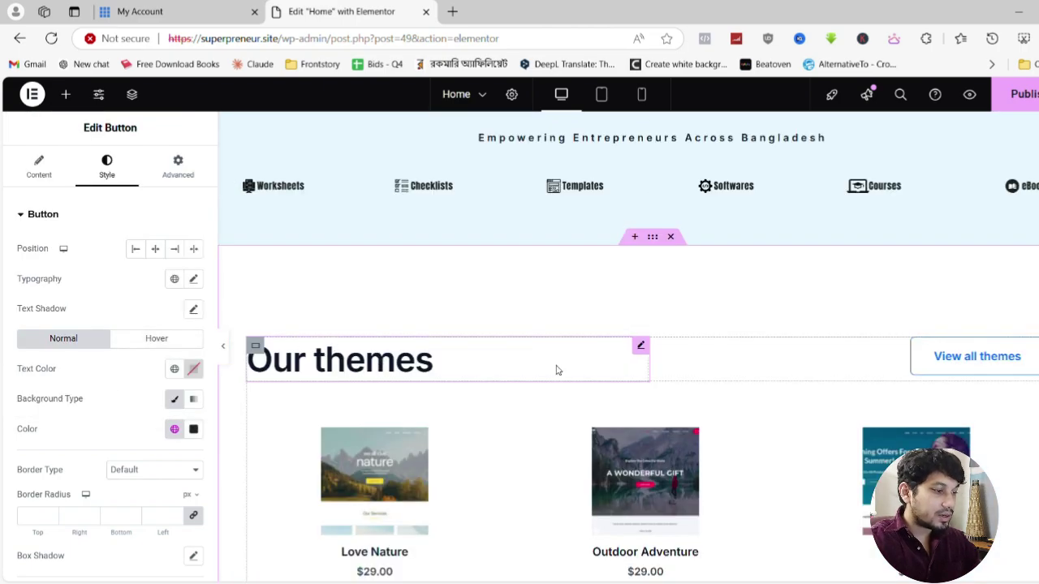
# Replace the Our themes heading title with 'Best Sellers'
pyautogui.click(640, 346)
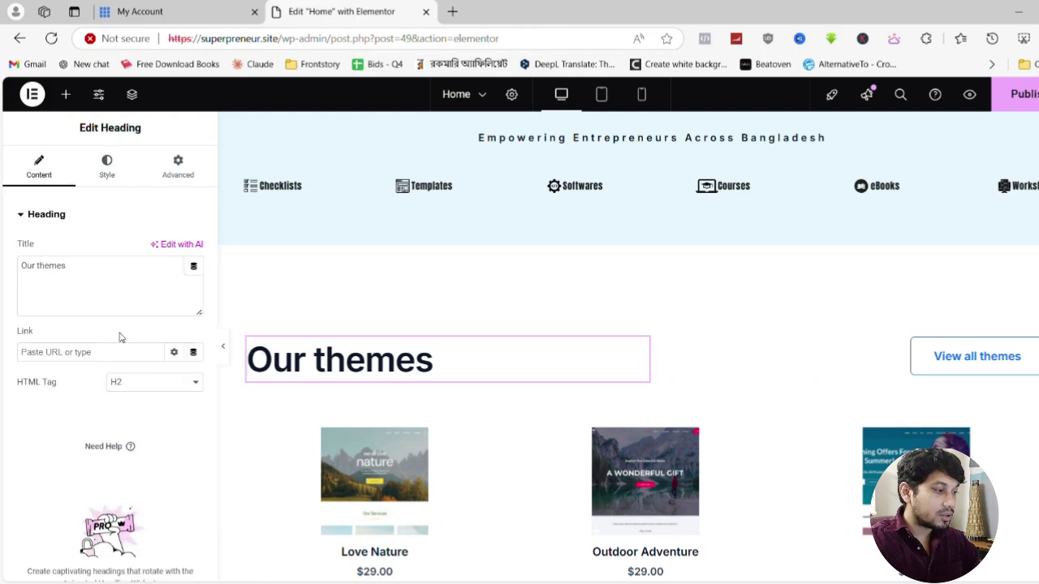
pyautogui.tripleClick(81, 272)
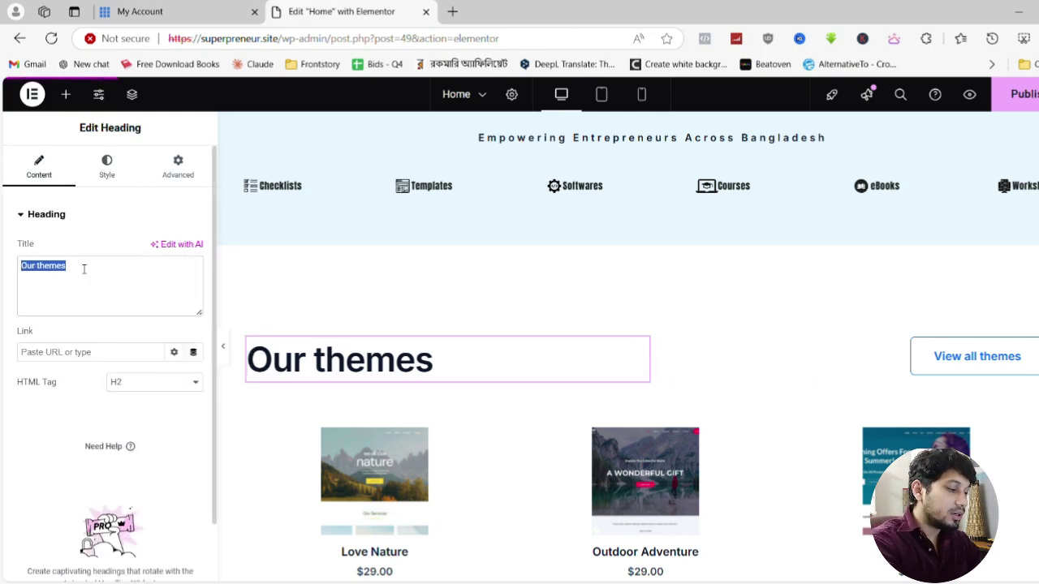
pyautogui.write('Best S')
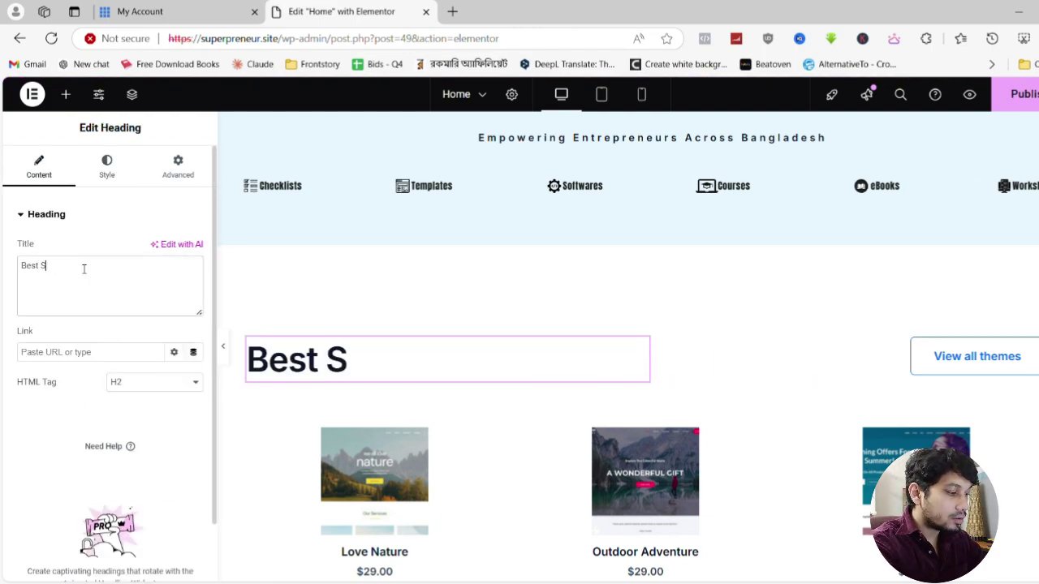
pyautogui.write('ellers')
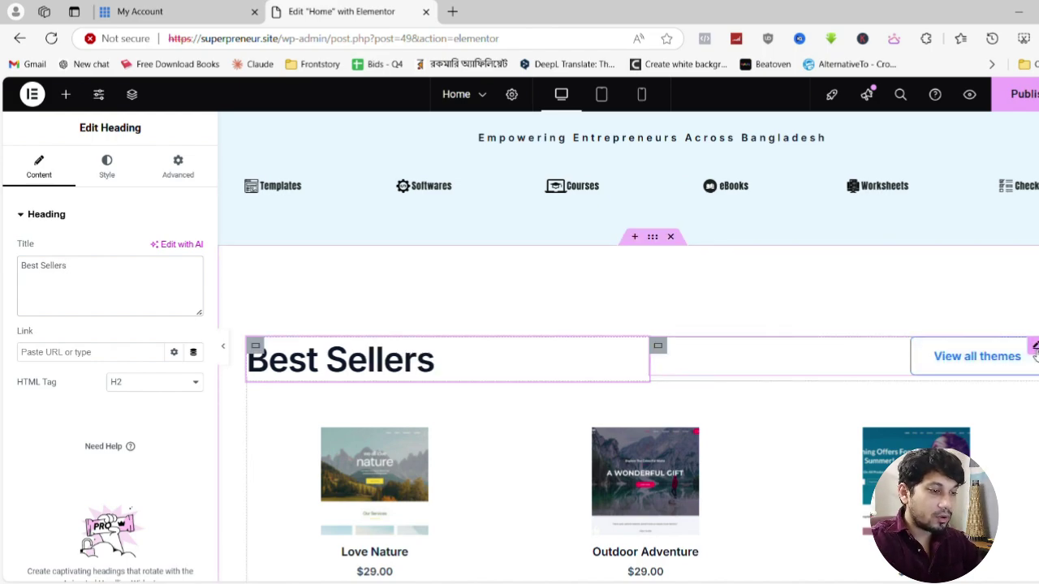
pyautogui.click(1008, 364)
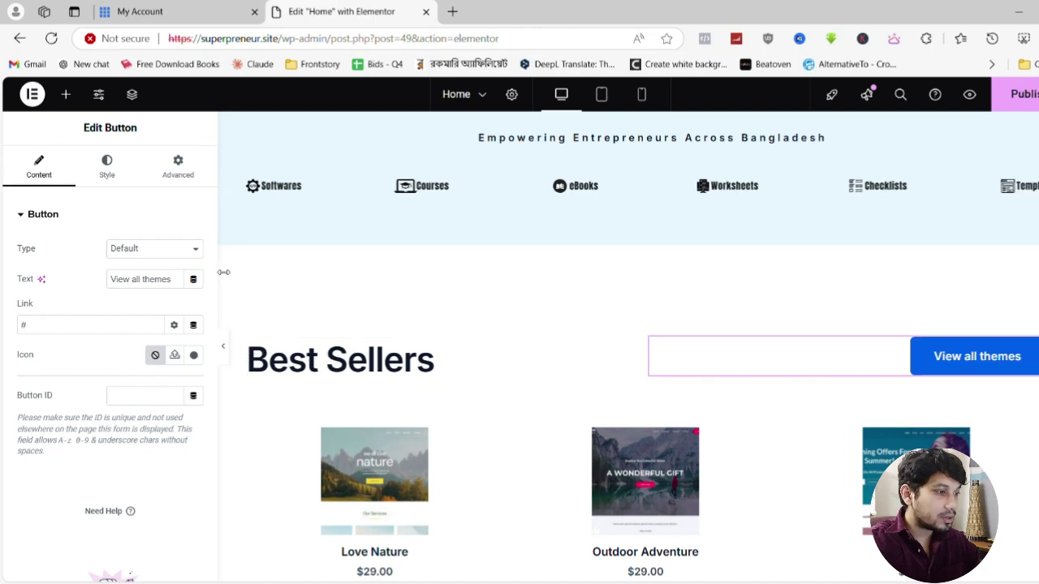
# Give the View all themes button a dark Theme Color 8 background
pyautogui.click(126, 179)
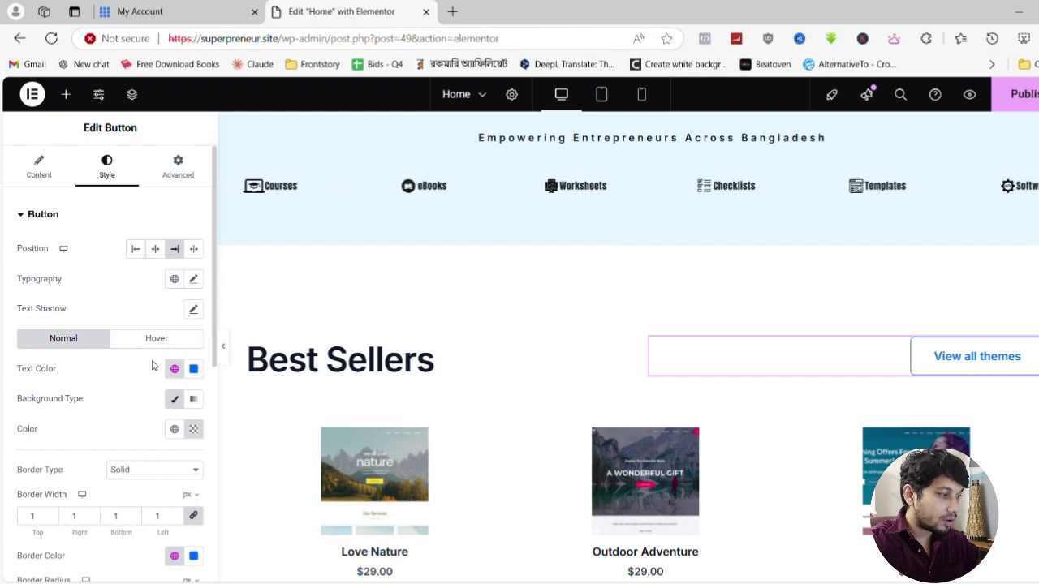
pyautogui.click(174, 399)
pyautogui.click(174, 399)
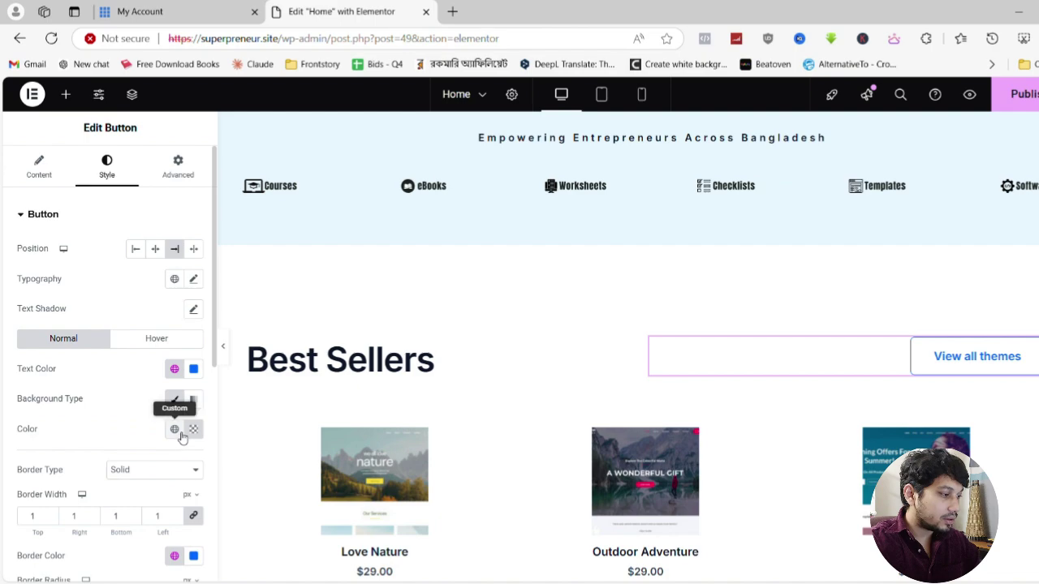
pyautogui.click(174, 429)
pyautogui.scroll(-3, 89, 357)
pyautogui.click(89, 377)
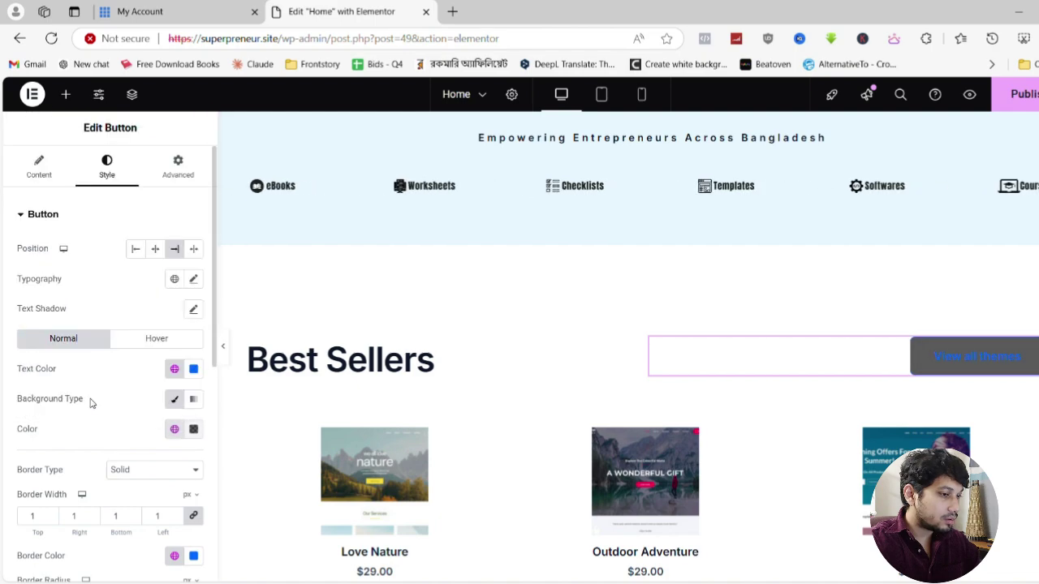
pyautogui.click(174, 369)
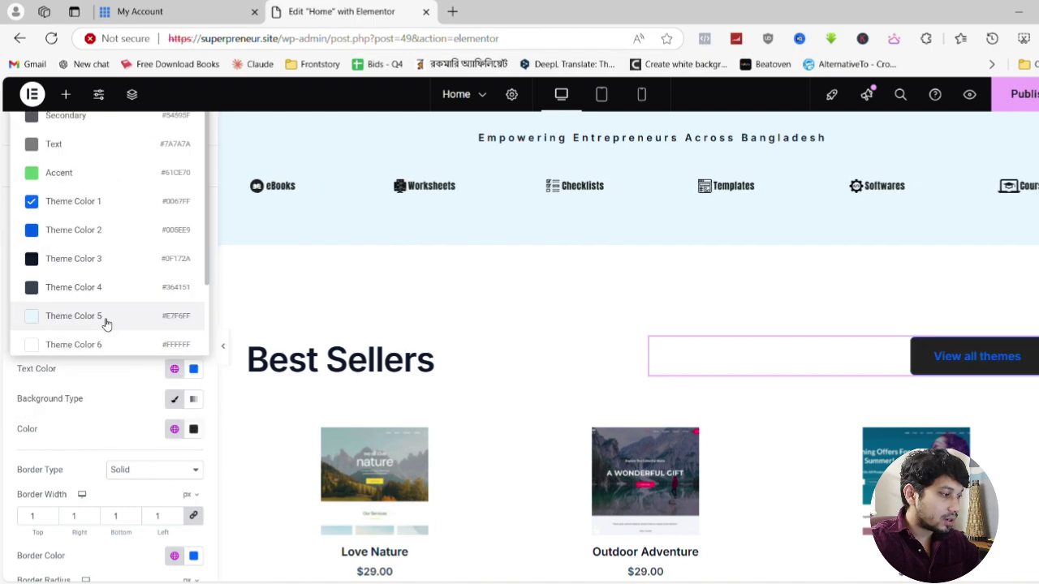
# Make the button text a light global colour and switch to its Hover styling
pyautogui.scroll(-2, 97, 308)
pyautogui.click(90, 280)
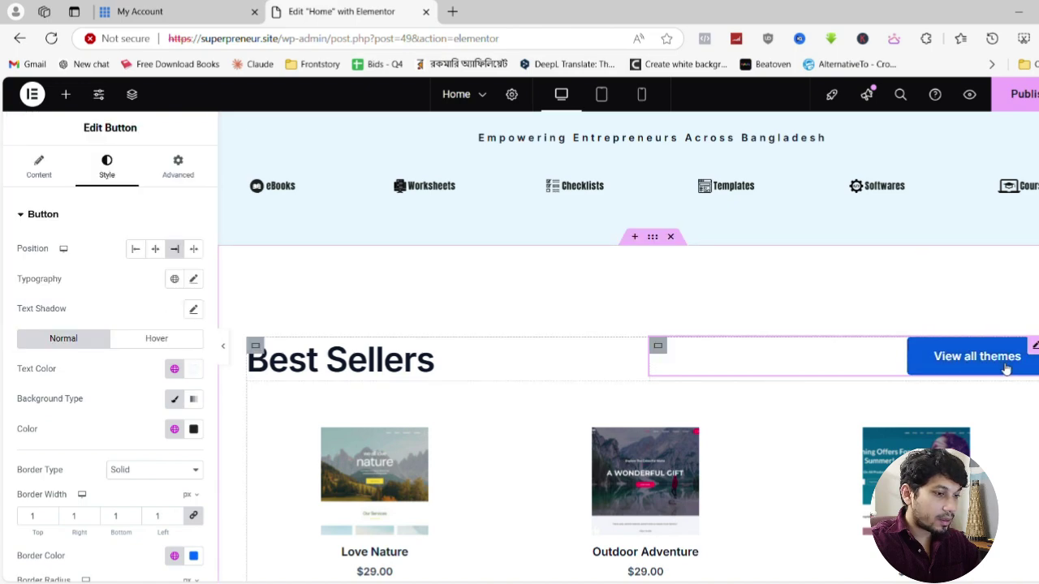
pyautogui.click(165, 342)
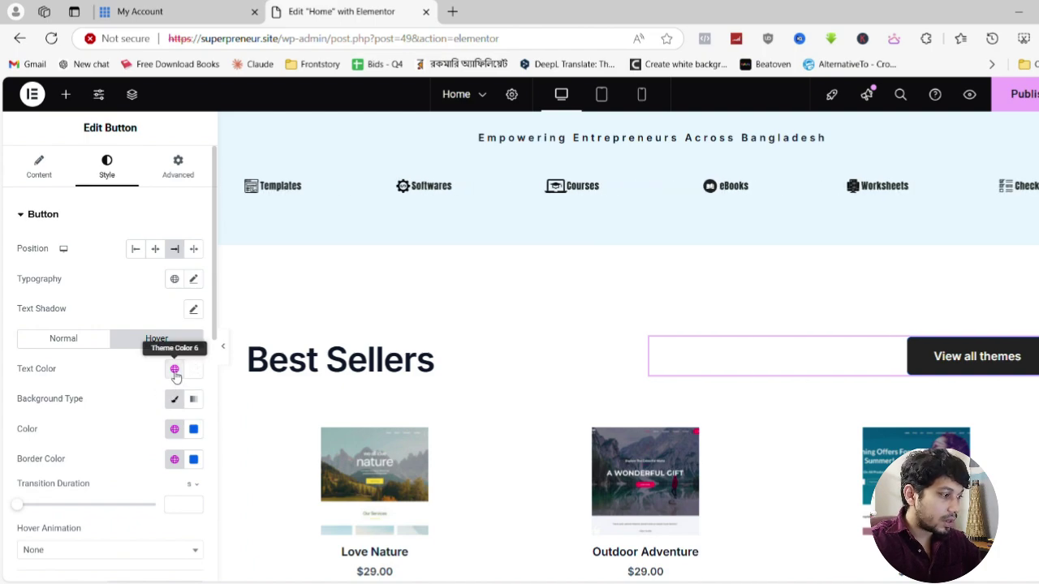
# Set the hover text colour to dark Theme Color 9
pyautogui.click(175, 370)
pyautogui.scroll(-1, 99, 319)
pyautogui.click(95, 335)
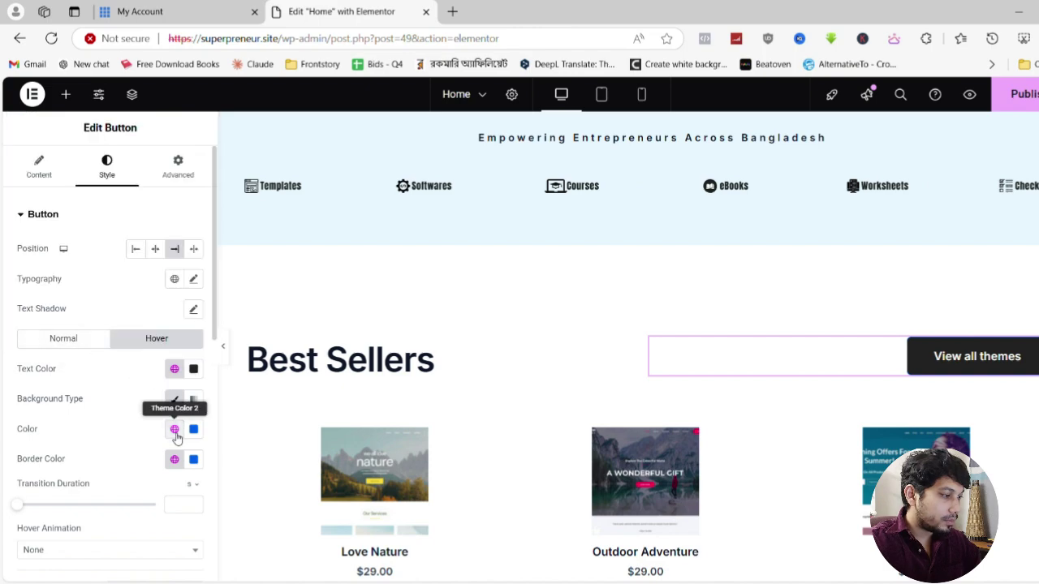
# Clear the hover background colour, drag its opacity to zero, and begin choosing the hover border colour
pyautogui.click(198, 432)
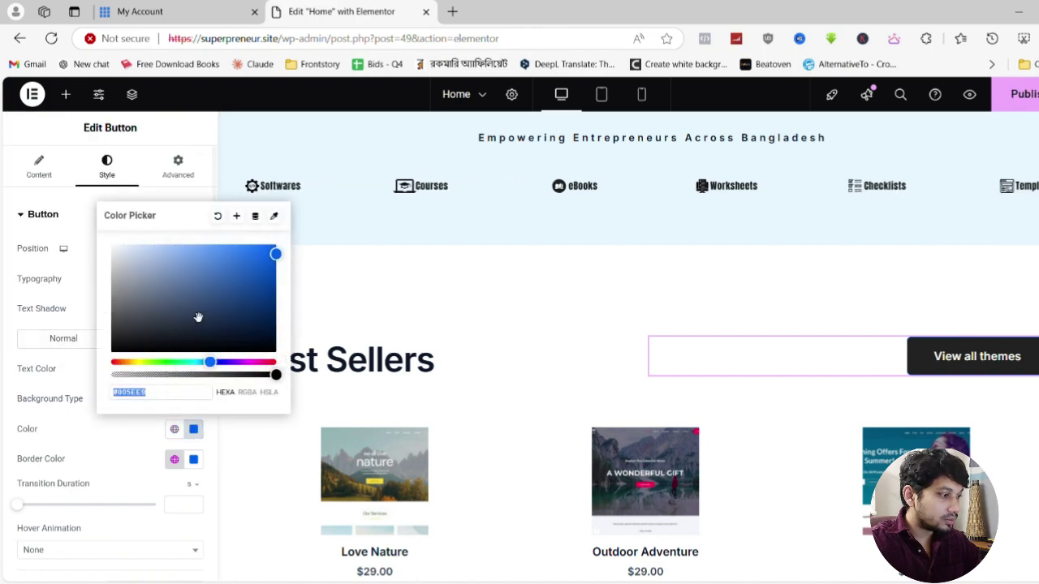
pyautogui.click(217, 216)
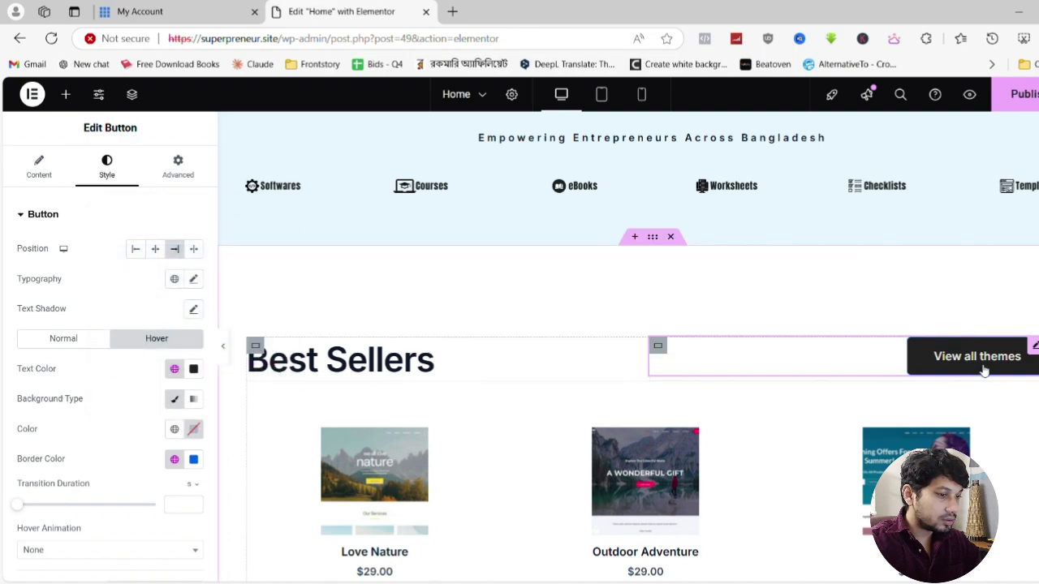
pyautogui.click(194, 430)
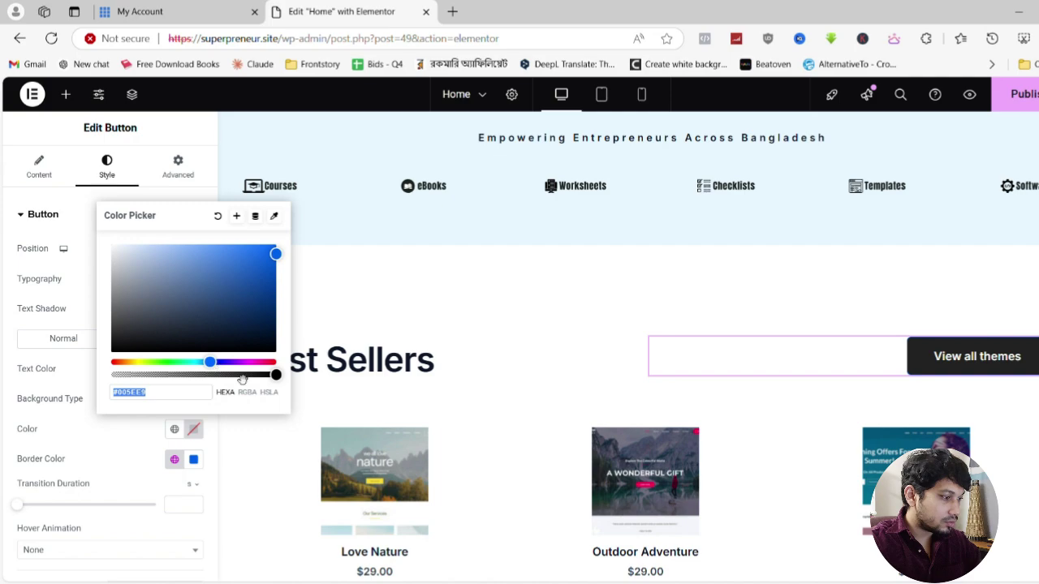
pyautogui.moveTo(242, 379); pyautogui.dragTo(58, 390)
pyautogui.click(129, 441)
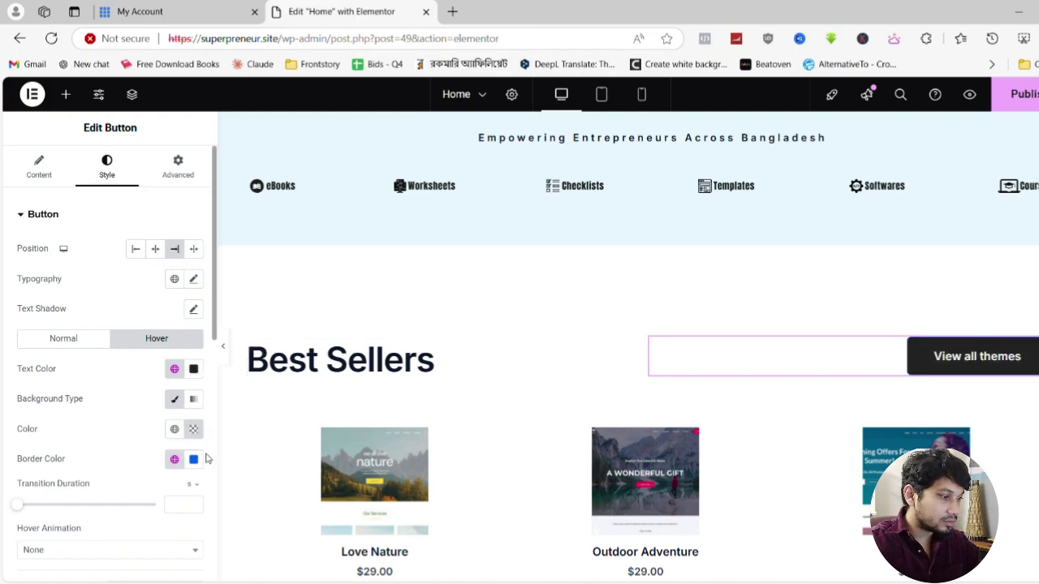
pyautogui.click(175, 459)
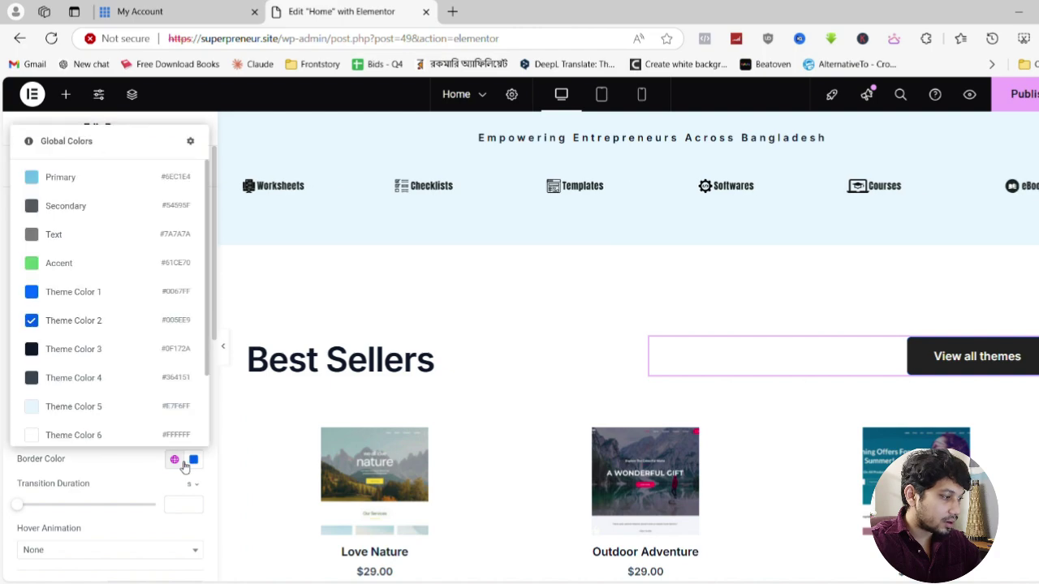
pyautogui.scroll(-2, 95, 364)
# Set the View all themes button's hover border to dark Theme Color 9
pyautogui.click(86, 427)
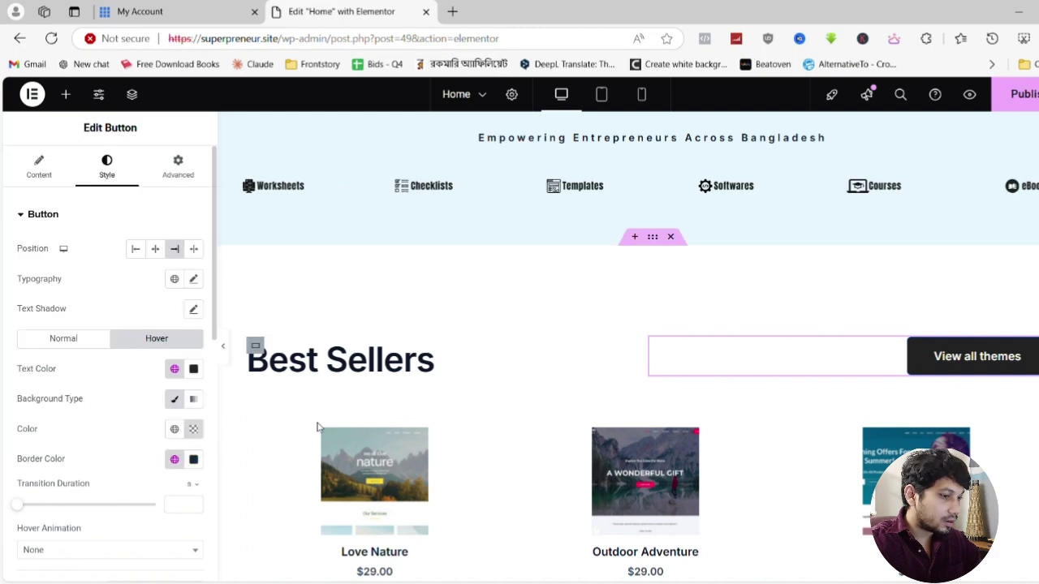
pyautogui.scroll(-3, 364, 333)
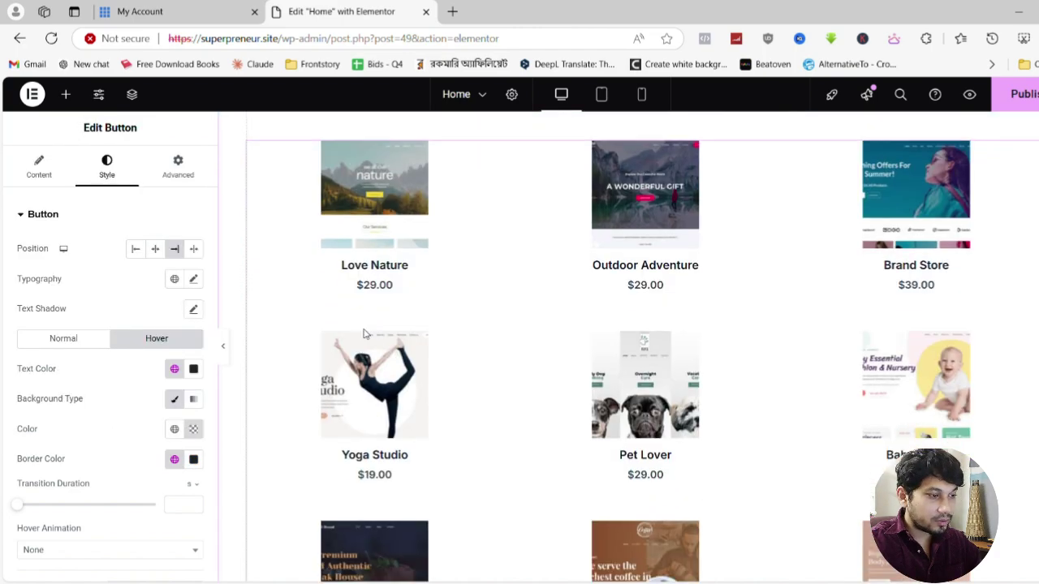
pyautogui.scroll(-8, 370, 332)
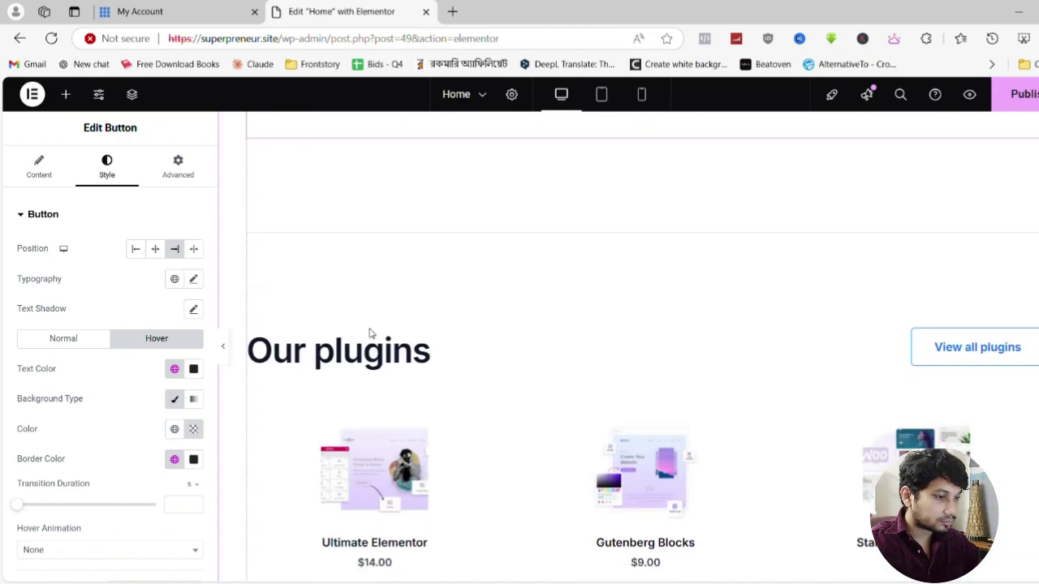
pyautogui.scroll(1, 369, 333)
pyautogui.scroll(-2, 370, 333)
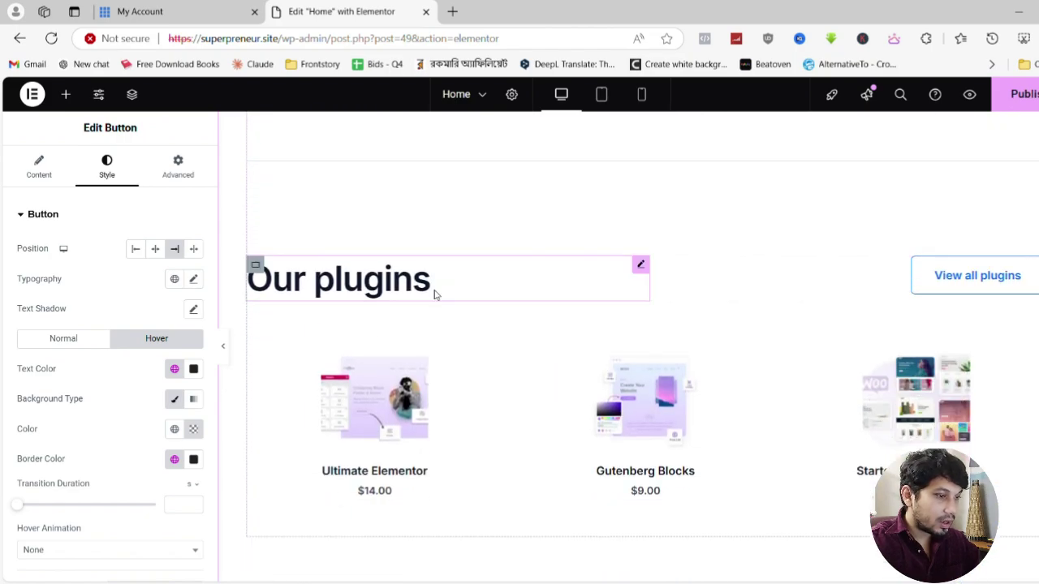
# Delete the Our plugins heading, View all plugins button, empty container and plugin cards widget
pyautogui.click(256, 267)
pyautogui.press('Delete')
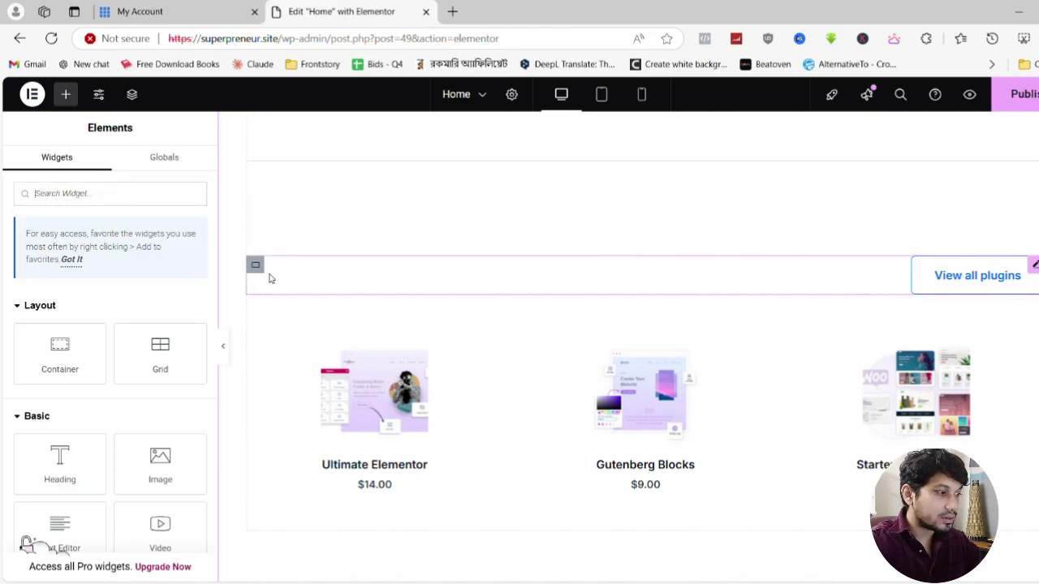
pyautogui.click(256, 266)
pyautogui.press('Delete')
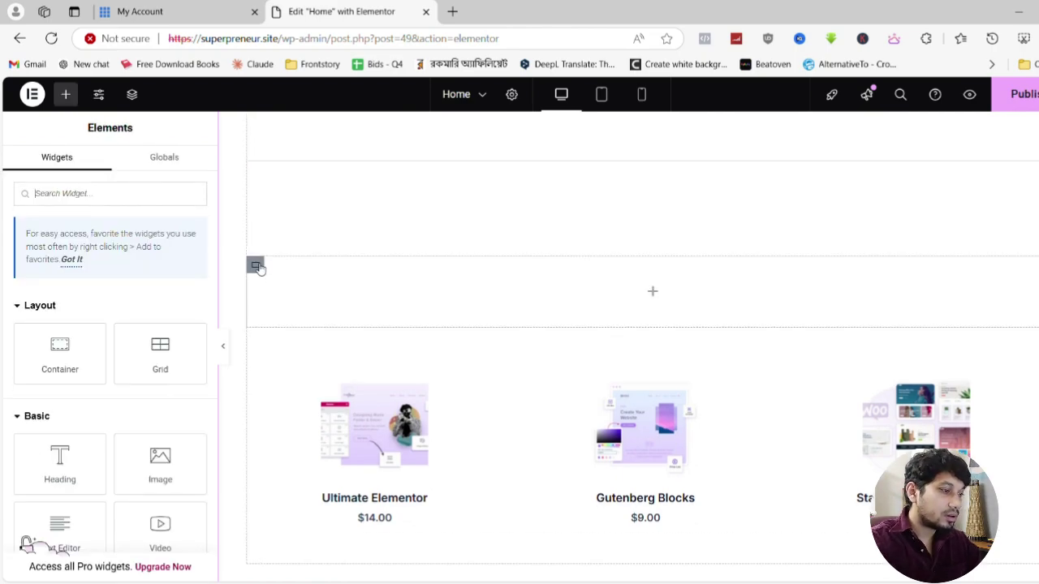
pyautogui.click(257, 266)
pyautogui.press('Delete')
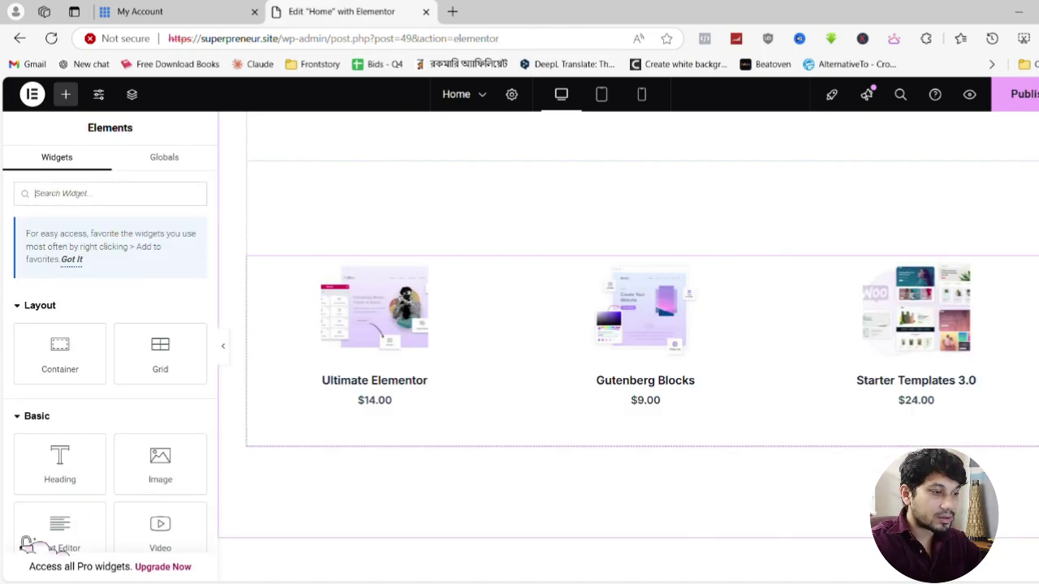
pyautogui.click(1031, 349)
pyautogui.press('Delete')
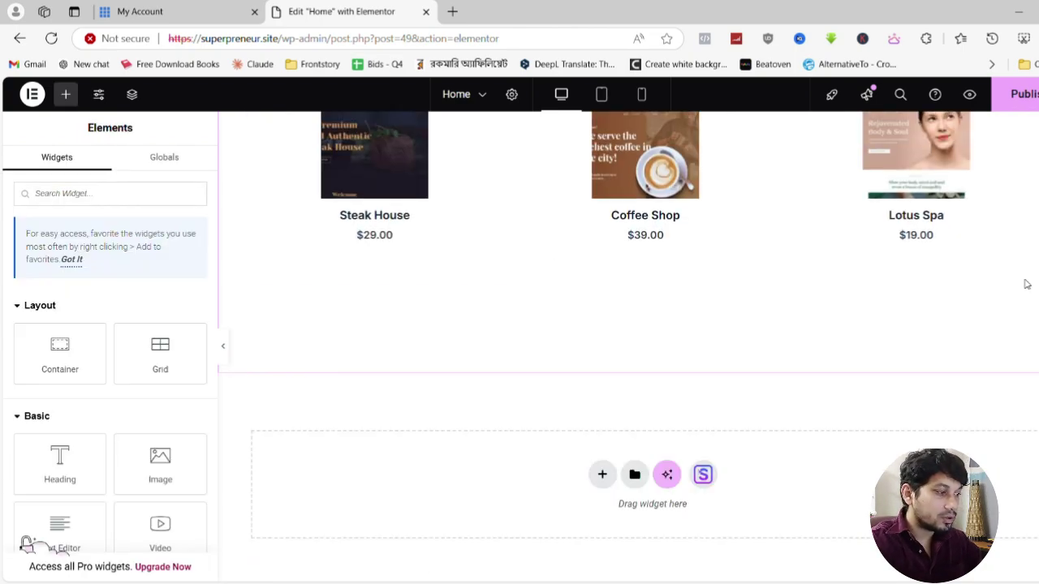
pyautogui.scroll(4, 739, 328)
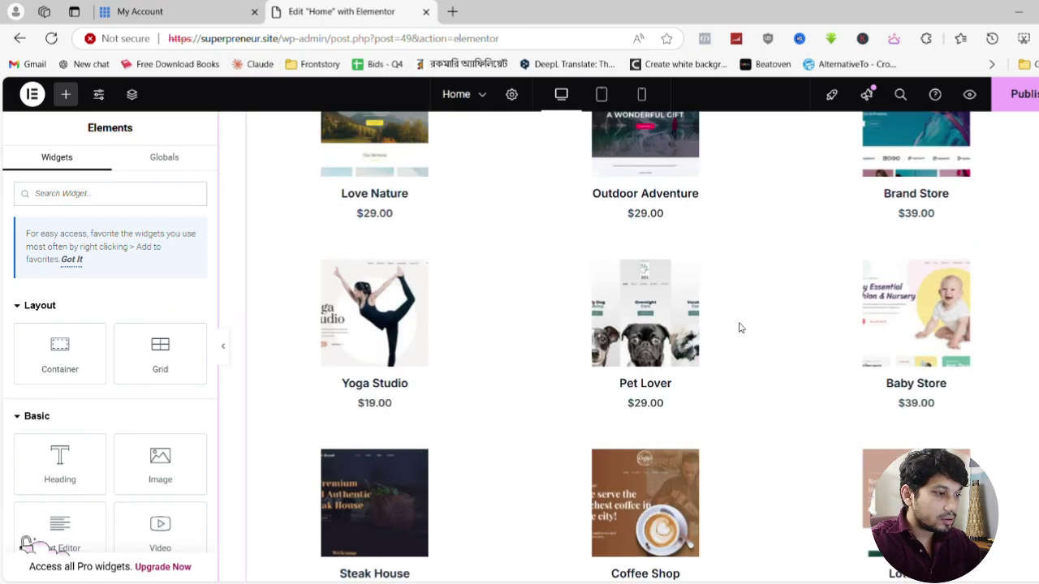
pyautogui.scroll(10, 739, 328)
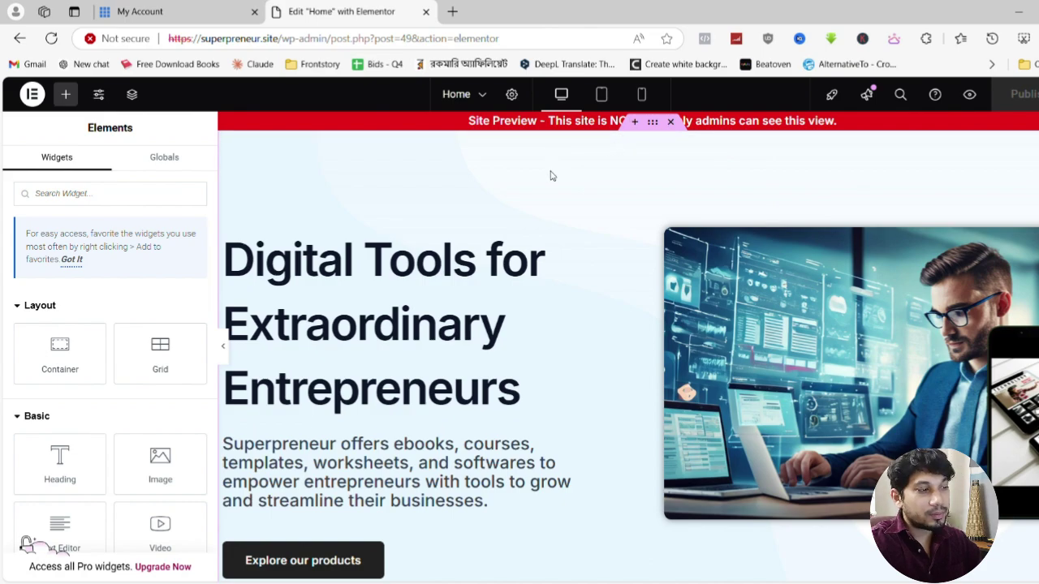
# Switch the preview between tablet, mobile and desktop widths, ending on mobile
pyautogui.click(601, 94)
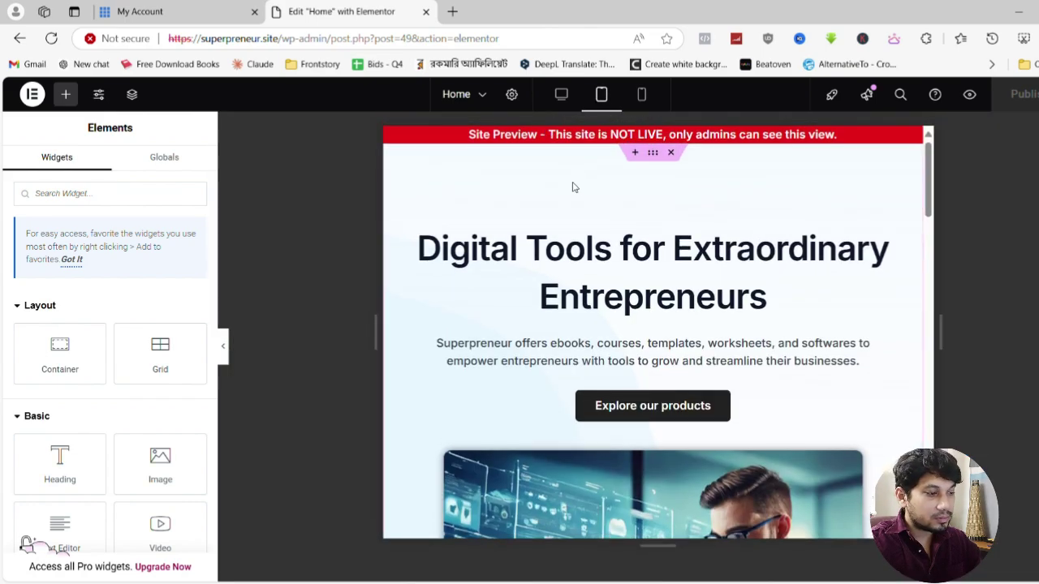
pyautogui.click(641, 94)
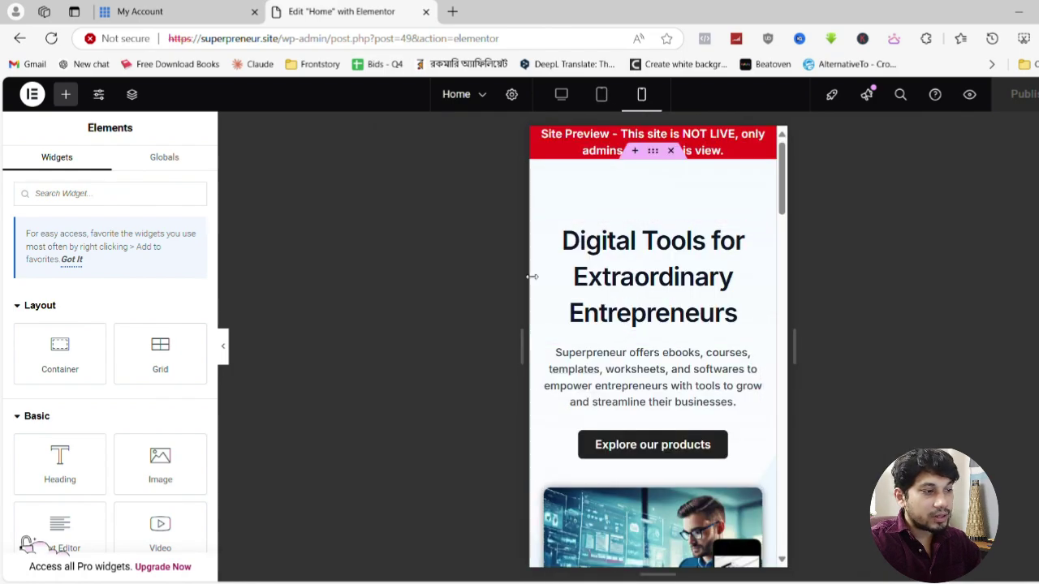
pyautogui.click(563, 96)
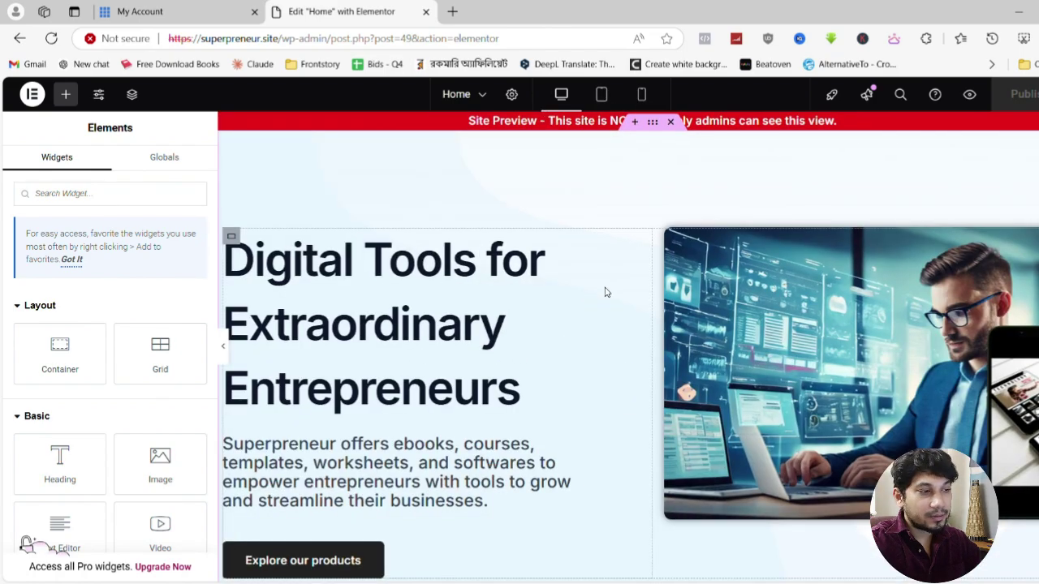
pyautogui.click(641, 94)
# Scroll through the mobile preview to check the Best Sellers section layout
pyautogui.scroll(-5, 637, 372)
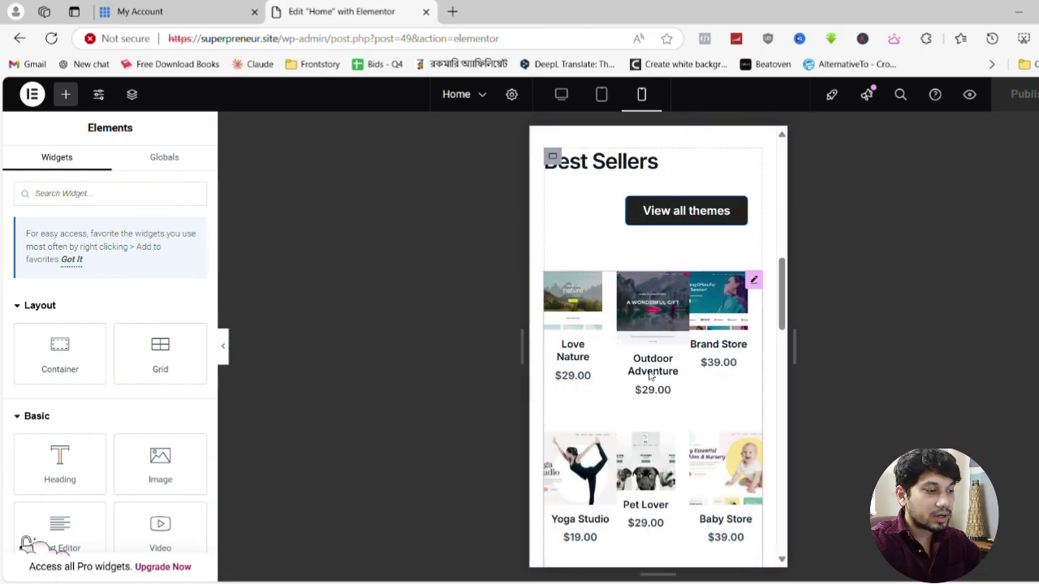
pyautogui.scroll(3, 668, 328)
pyautogui.scroll(-2, 667, 328)
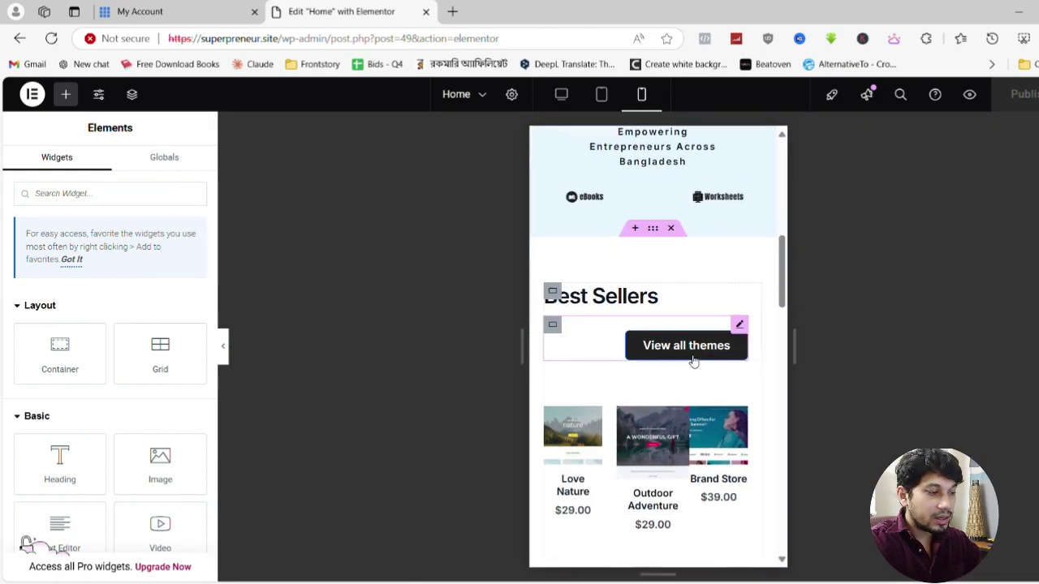
pyautogui.scroll(-6, 635, 343)
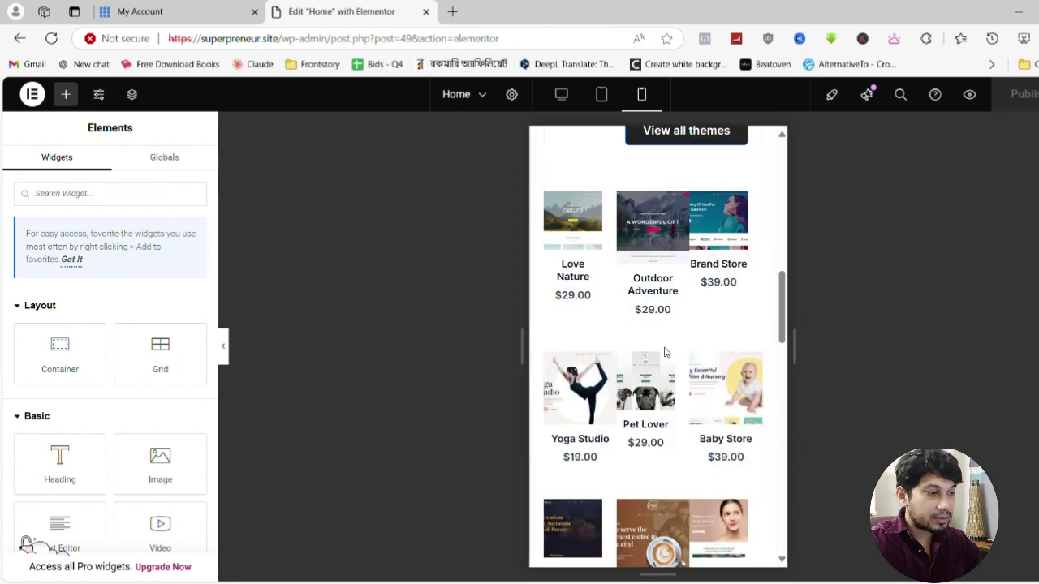
pyautogui.scroll(8, 684, 353)
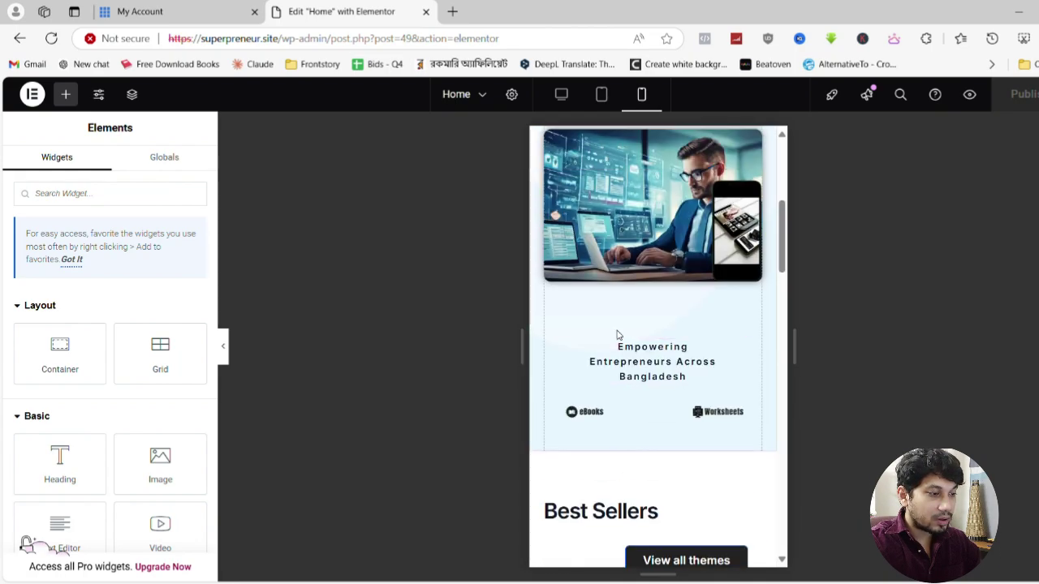
pyautogui.scroll(-2, 617, 341)
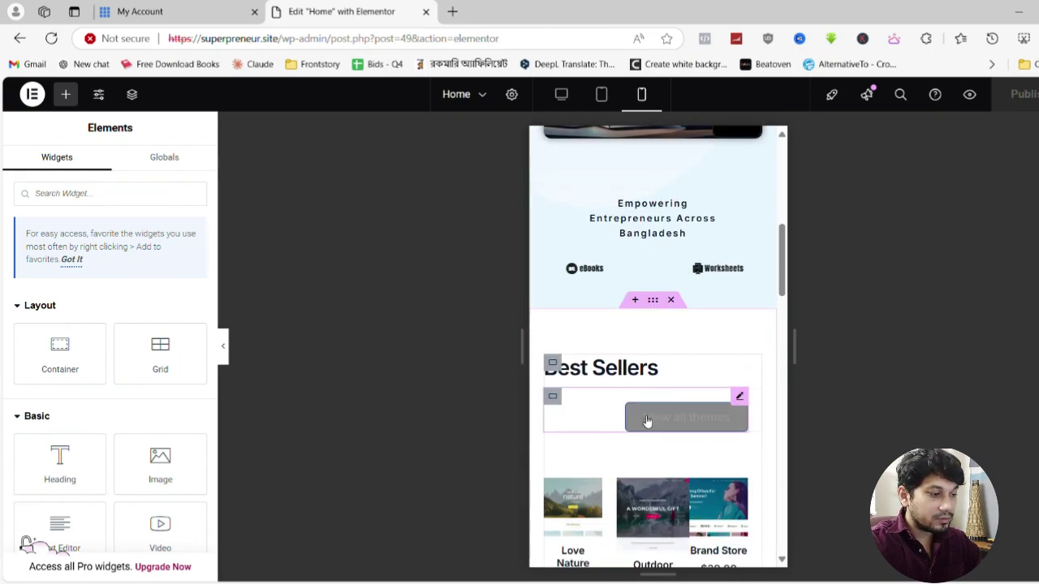
pyautogui.scroll(-2, 654, 394)
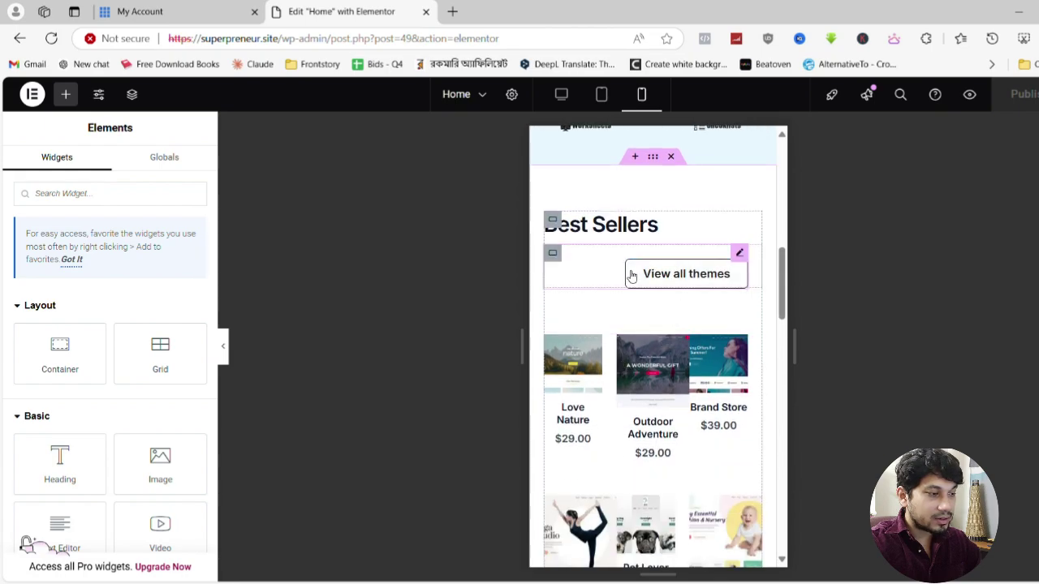
pyautogui.scroll(-8, 694, 276)
pyautogui.scroll(4, 688, 285)
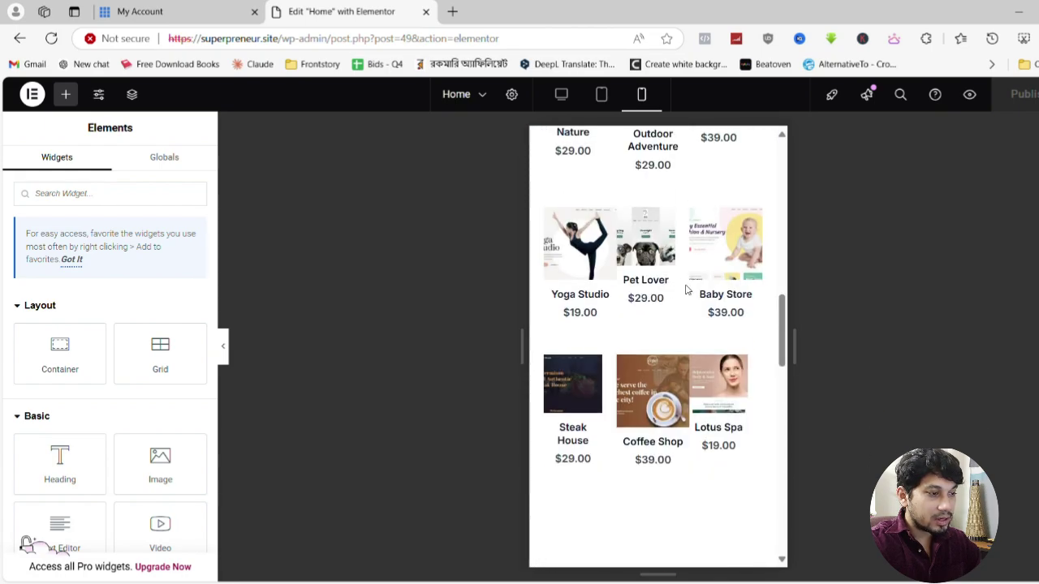
pyautogui.scroll(4, 686, 290)
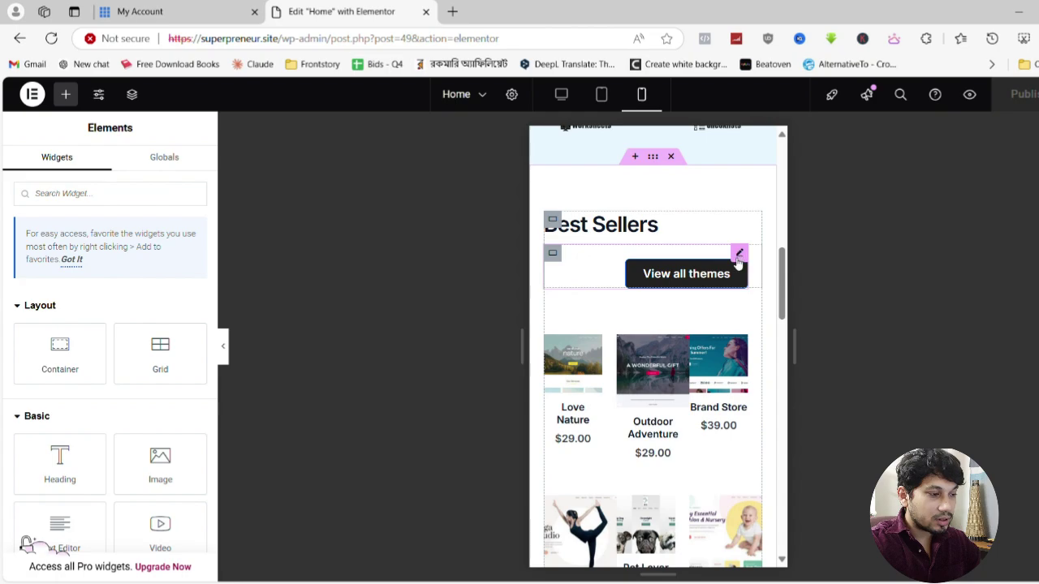
# Use the Navigator to drag the View all themes button below the Shortcode product grid
pyautogui.click(739, 255)
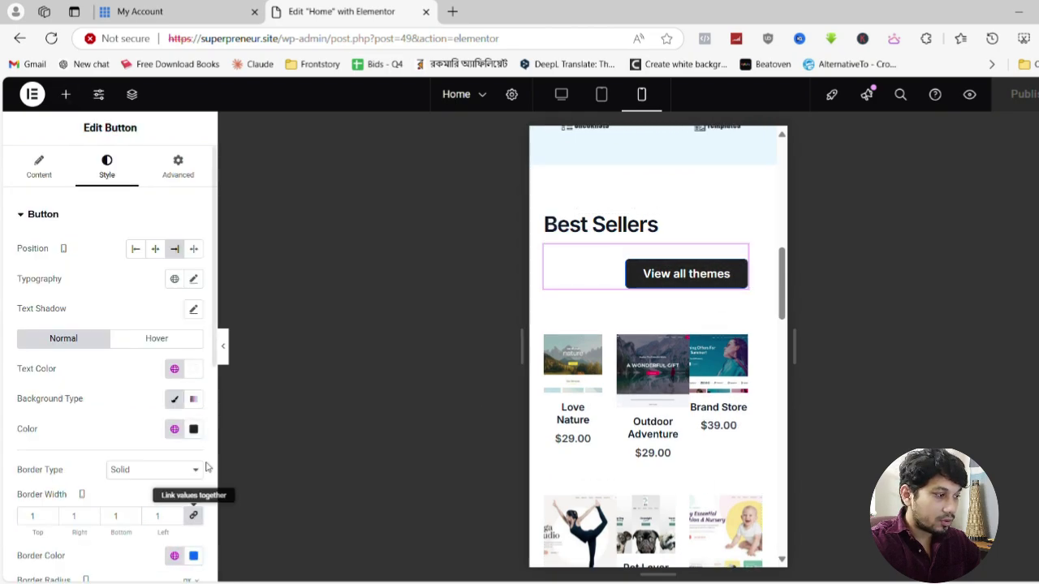
pyautogui.scroll(-5, 205, 467)
pyautogui.scroll(8, 136, 300)
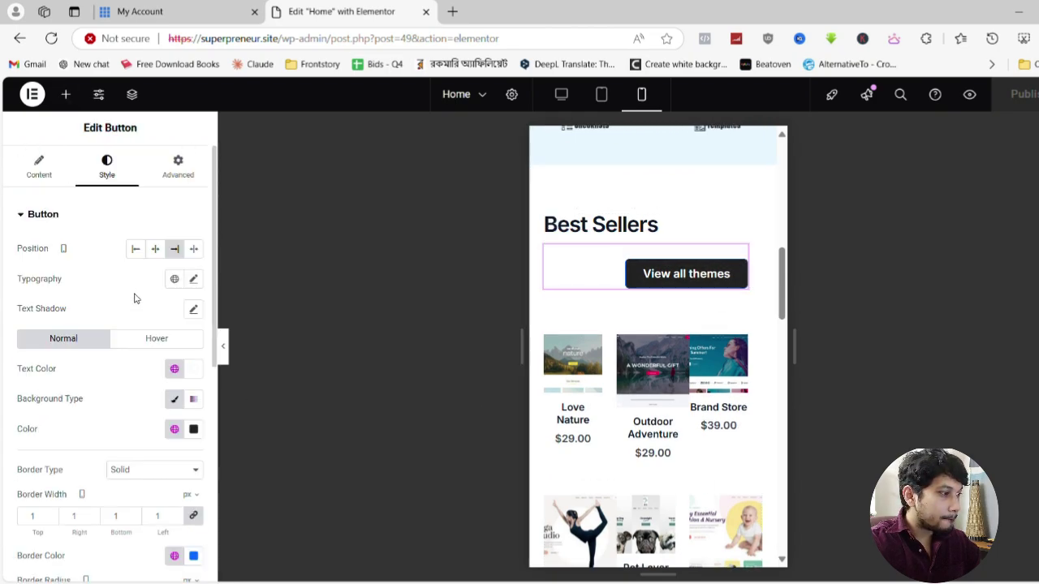
pyautogui.click(133, 95)
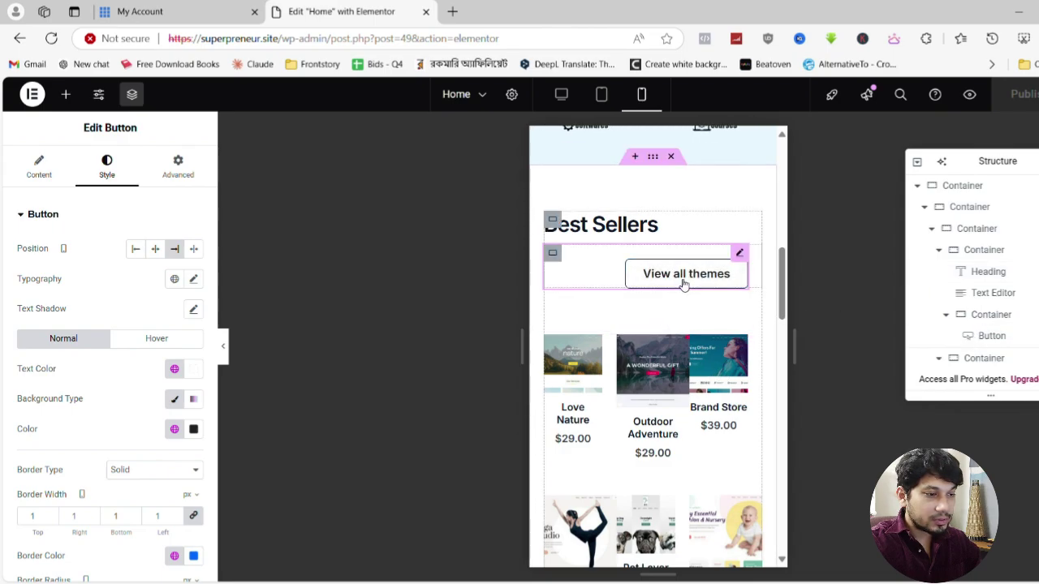
pyautogui.scroll(-1, 1002, 293)
pyautogui.scroll(1, 1001, 293)
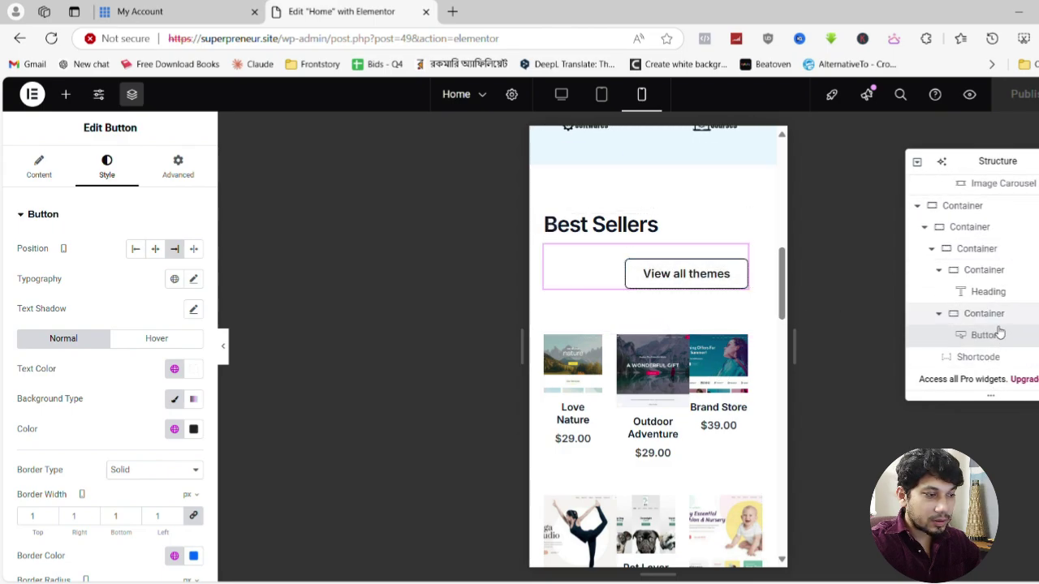
pyautogui.moveTo(999, 335)
pyautogui.mouseDown()
pyautogui.moveTo(998, 362)
pyautogui.moveTo(1004, 311)
pyautogui.moveTo(1004, 350)
pyautogui.moveTo(1001, 341)
pyautogui.mouseUp()
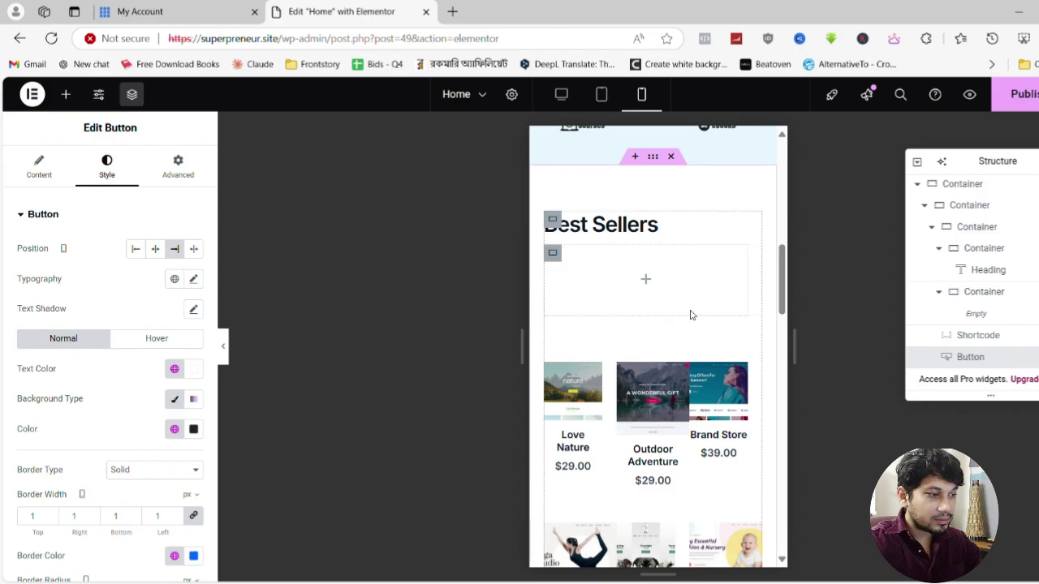
# Delete the leftover empty container under the Best Sellers heading
pyautogui.scroll(-5, 692, 316)
pyautogui.scroll(8, 673, 364)
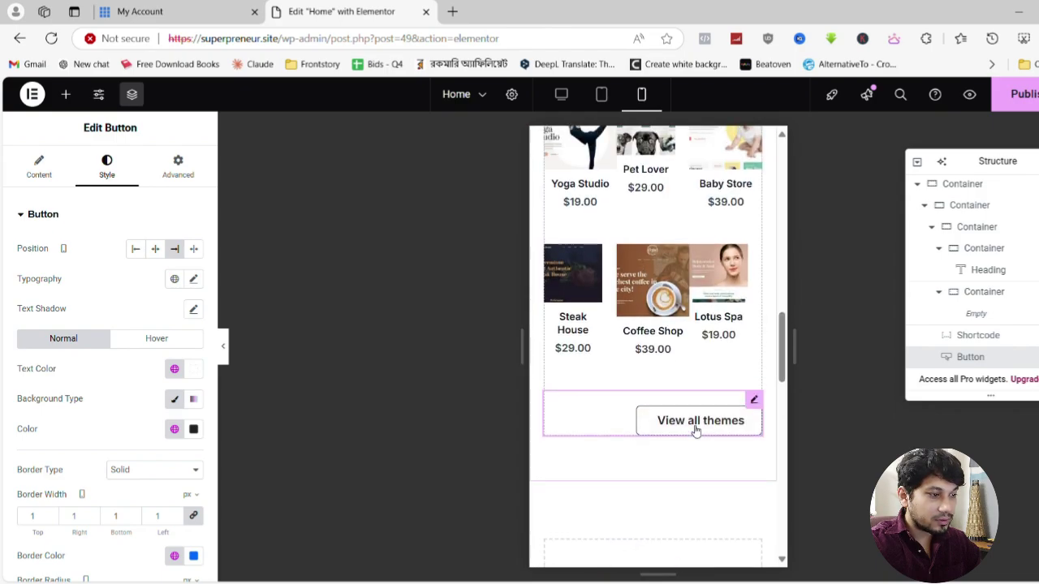
pyautogui.click(555, 257)
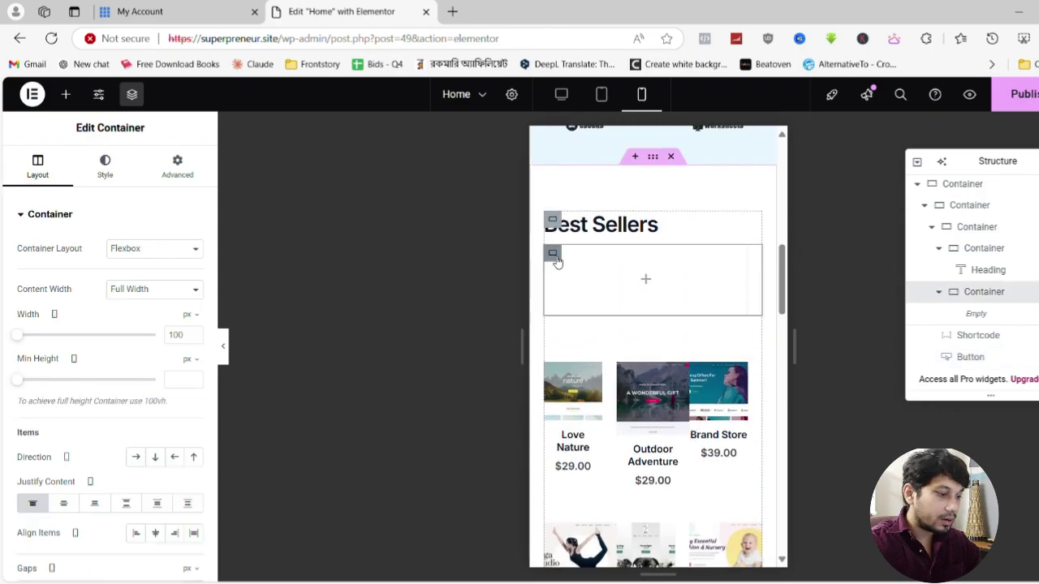
pyautogui.press('Delete')
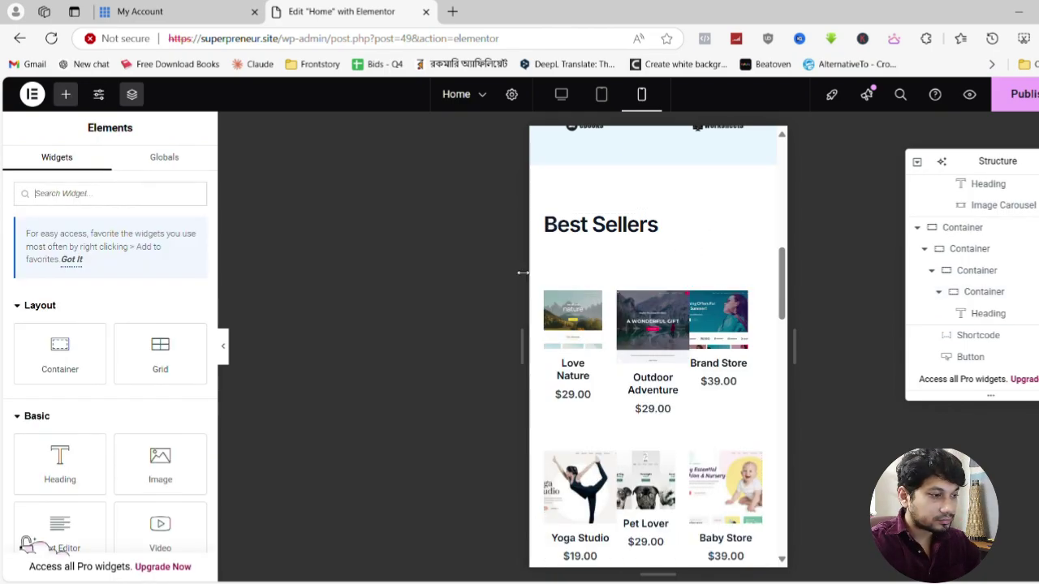
# Set the View all themes button's position to Center
pyautogui.scroll(-7, 640, 300)
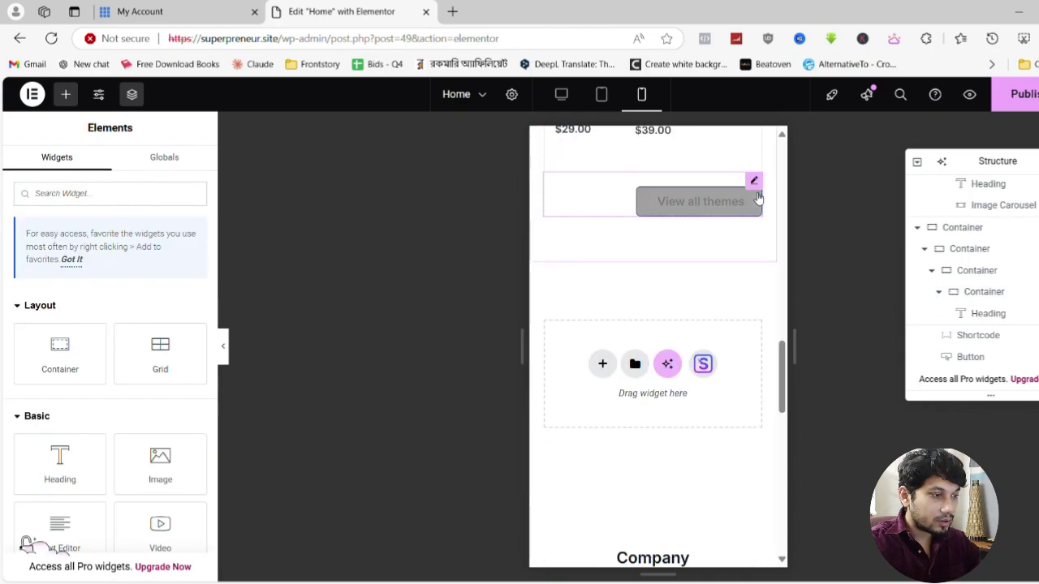
pyautogui.click(754, 182)
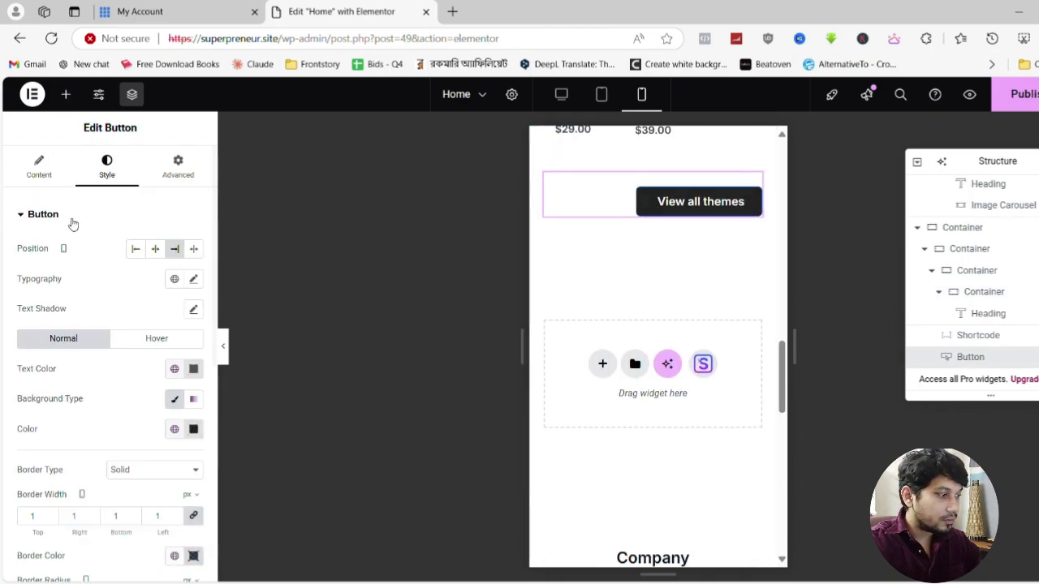
pyautogui.click(155, 248)
pyautogui.scroll(7, 651, 308)
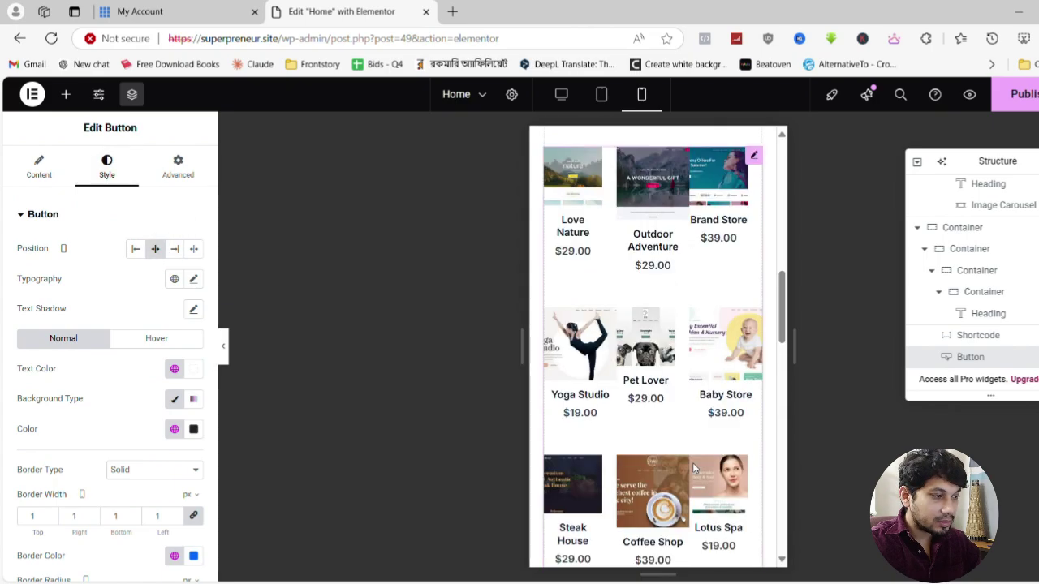
# Center-align the Best Sellers heading and hide the panel briefly to check the mobile layout
pyautogui.click(754, 294)
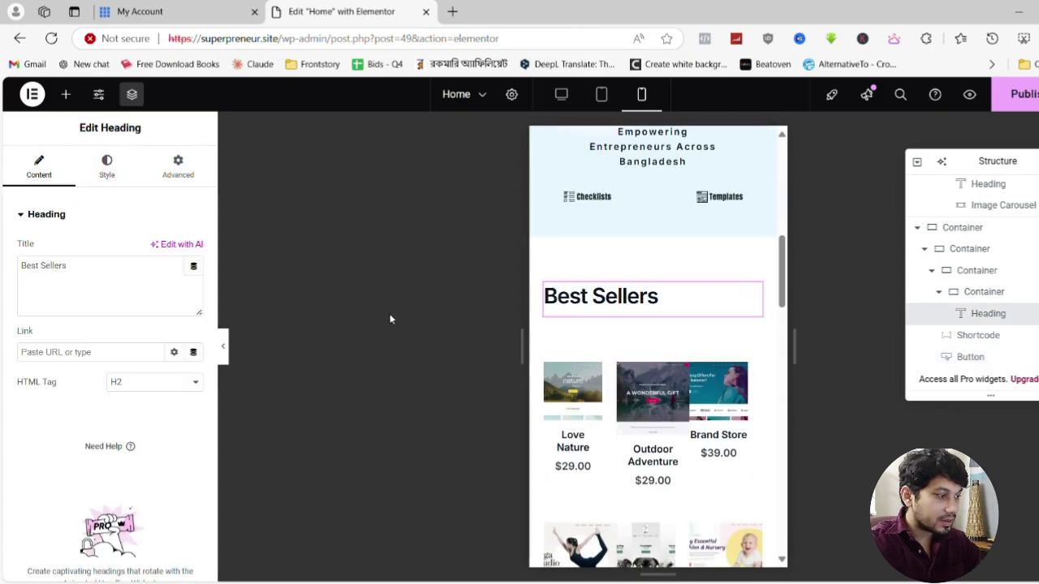
pyautogui.click(107, 166)
pyautogui.click(162, 250)
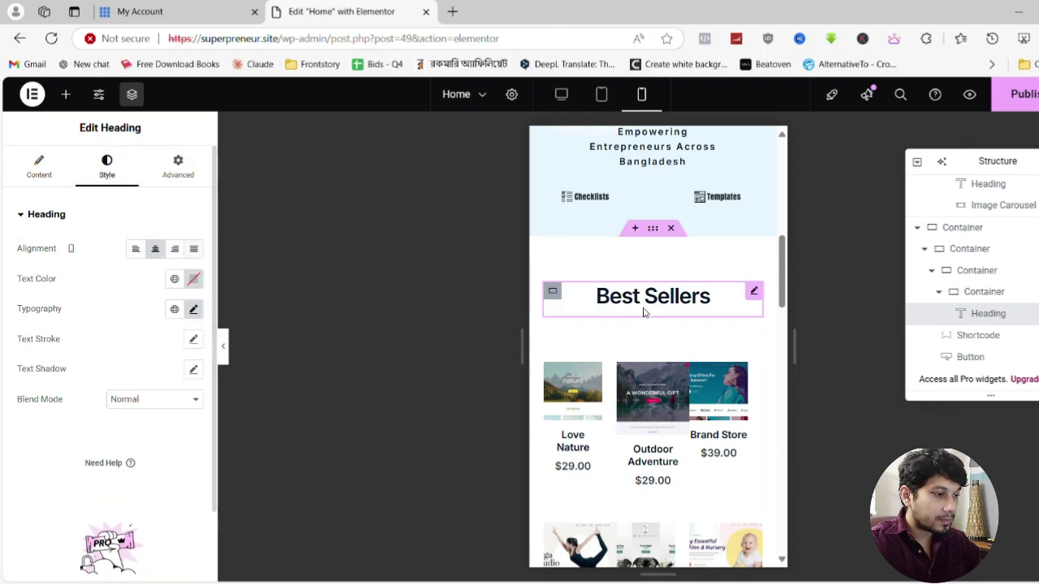
pyautogui.click(230, 359)
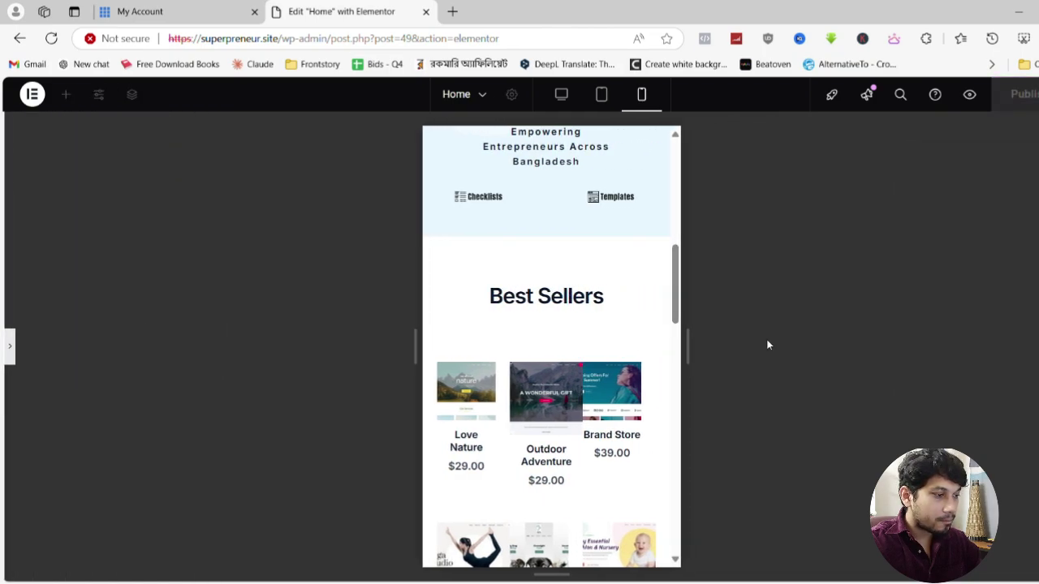
pyautogui.scroll(-3, 538, 327)
pyautogui.scroll(2, 525, 331)
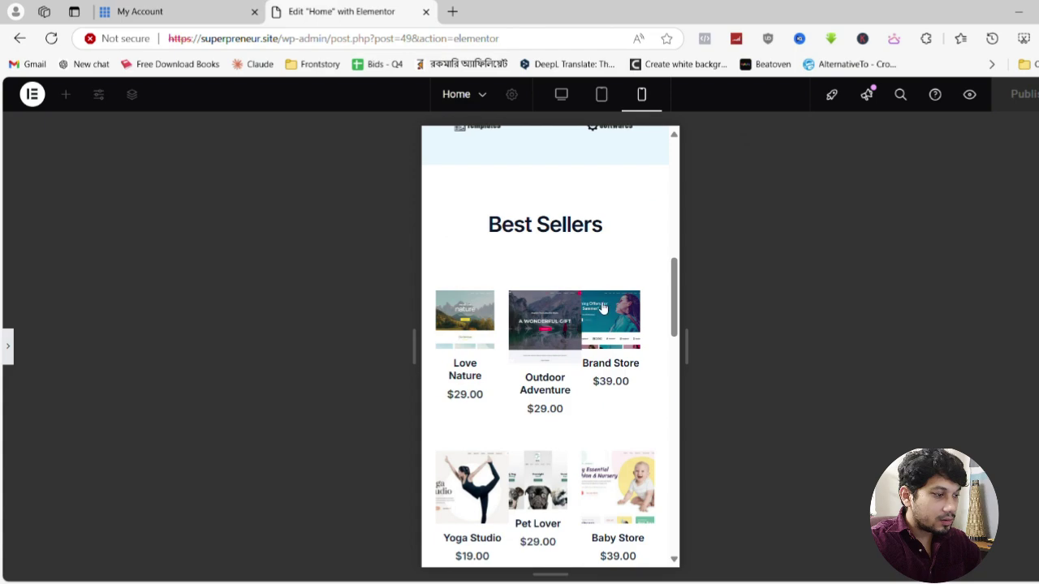
pyautogui.click(11, 351)
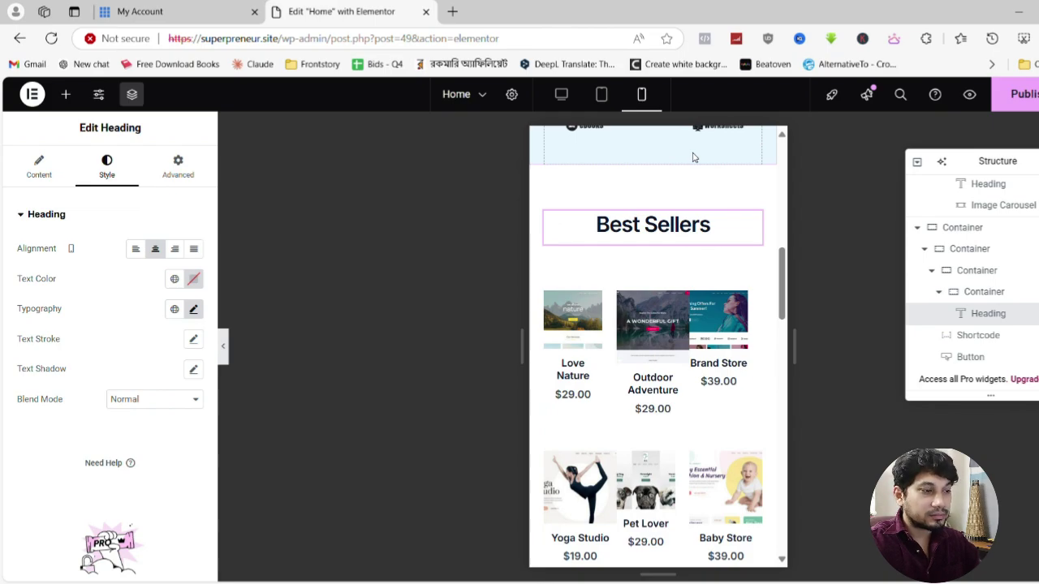
# Switch Elementor to tablet view to check the homepage layout
pyautogui.click(601, 94)
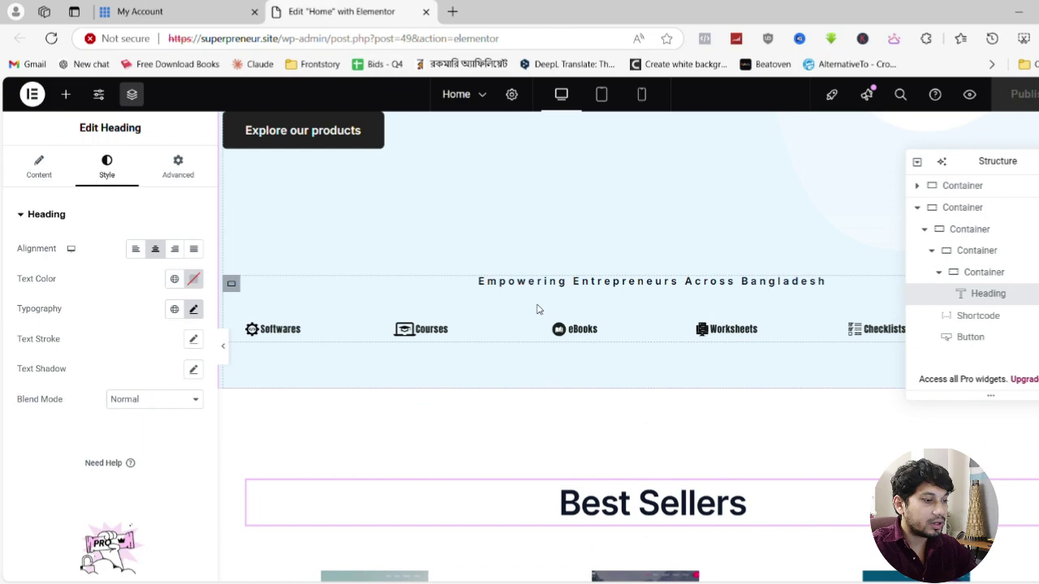
pyautogui.scroll(3, 538, 309)
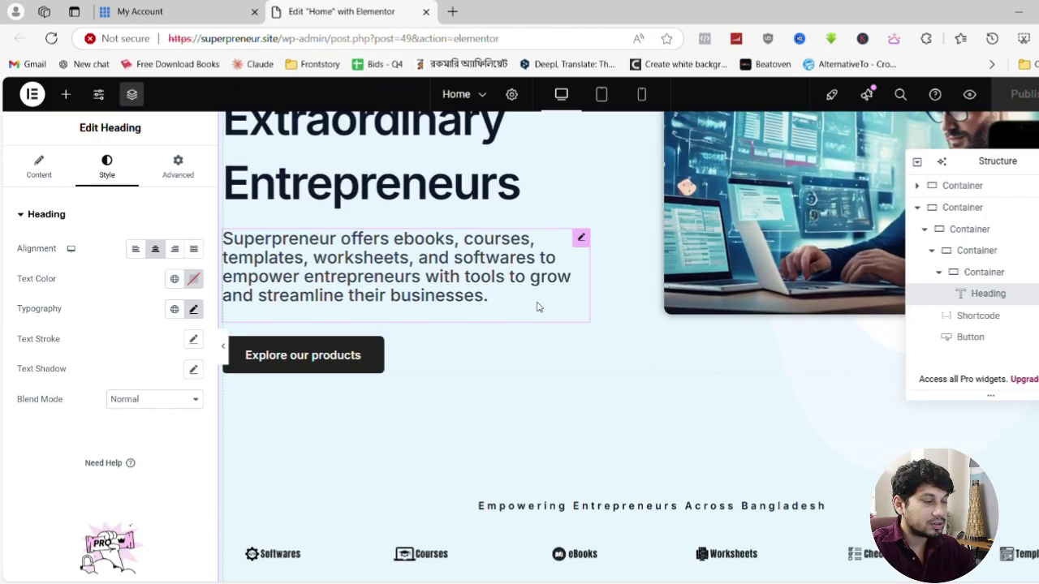
pyautogui.scroll(1, 538, 309)
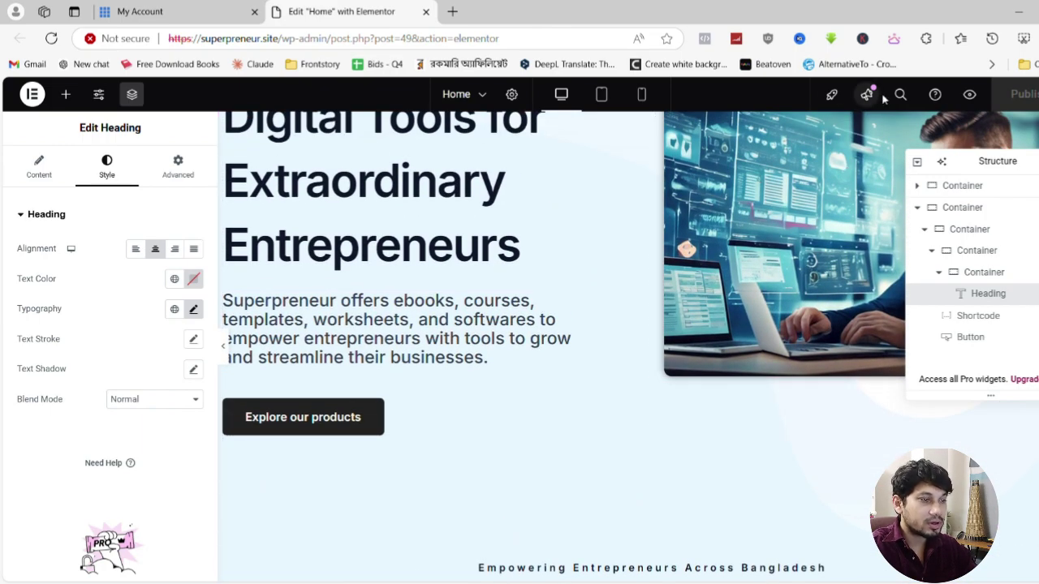
# Preview the edited homepage in a new tab and scroll through it
pyautogui.click(968, 95)
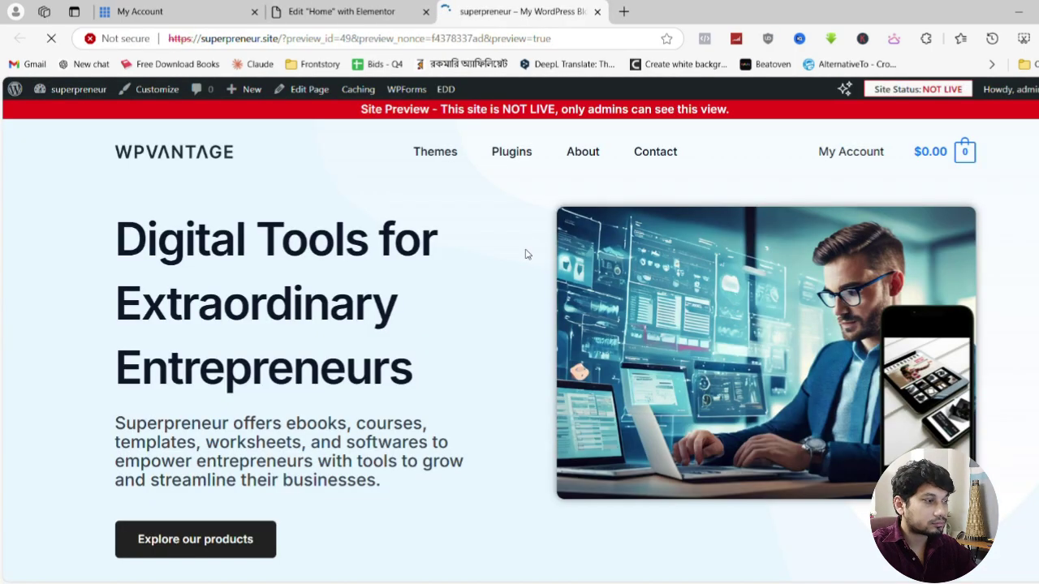
pyautogui.scroll(-5, 510, 274)
pyautogui.scroll(-10, 510, 274)
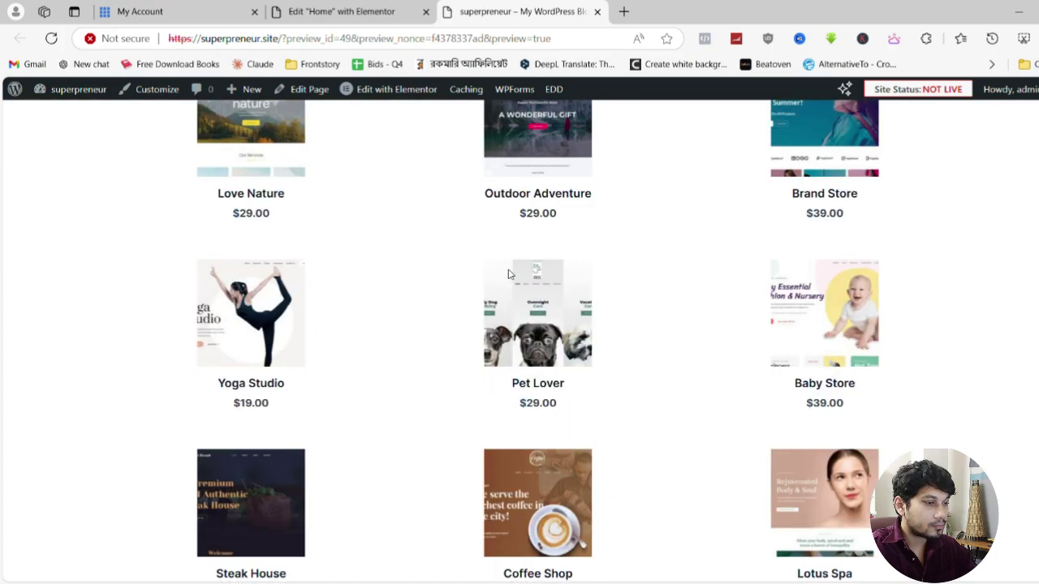
pyautogui.scroll(6, 508, 273)
pyautogui.scroll(10, 510, 274)
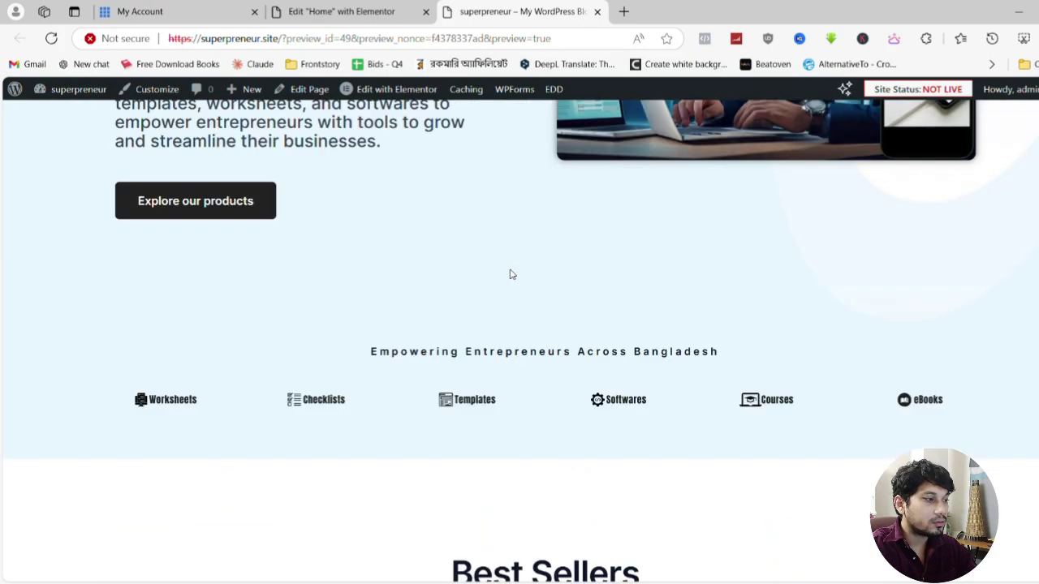
pyautogui.scroll(-3, 509, 274)
pyautogui.scroll(3, 211, 245)
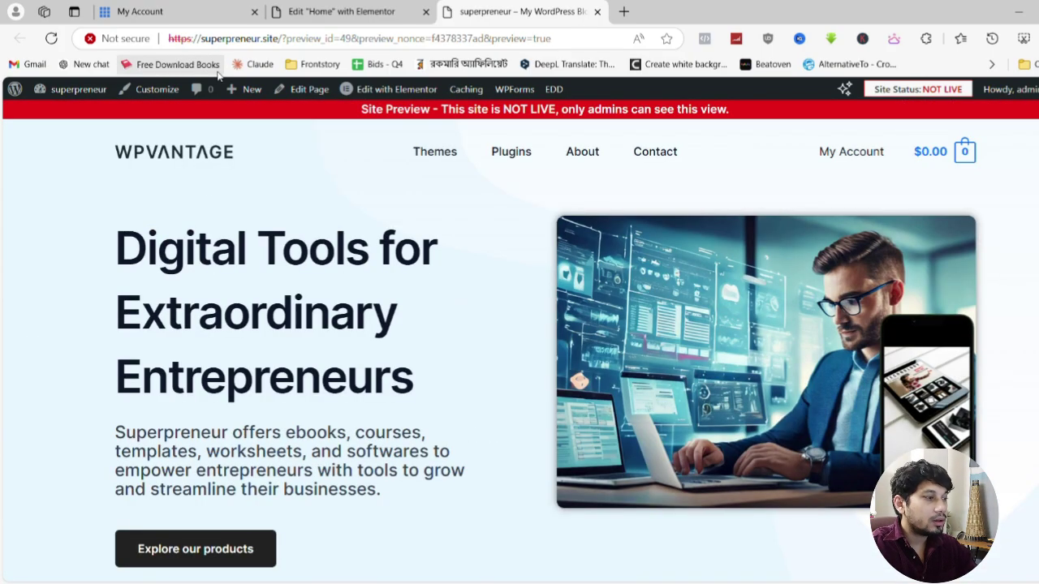
# Go to the admin Dashboard, then to Plugins > Add New Plugin
pyautogui.moveTo(86, 94)
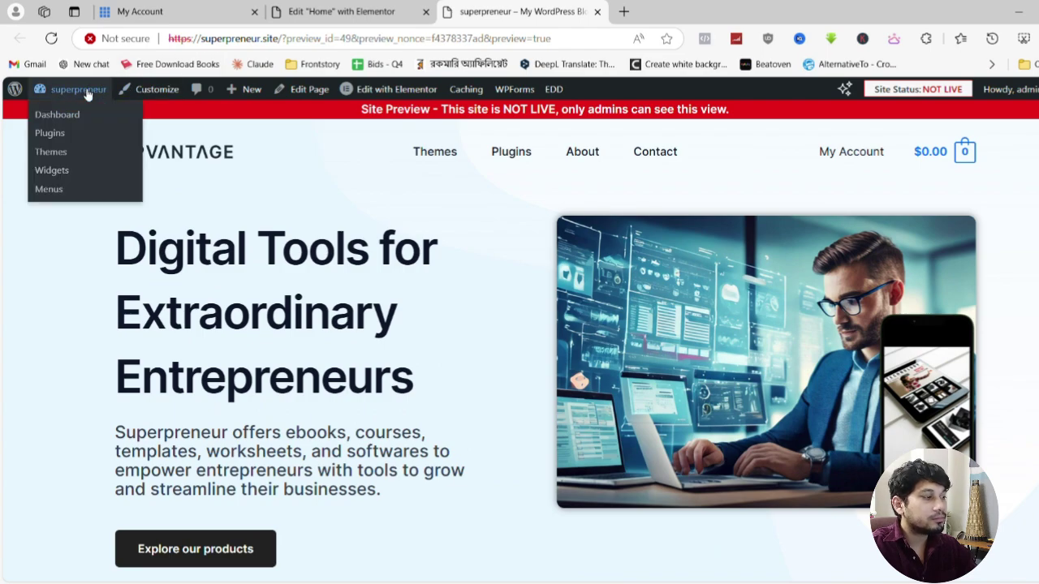
pyautogui.click(70, 114)
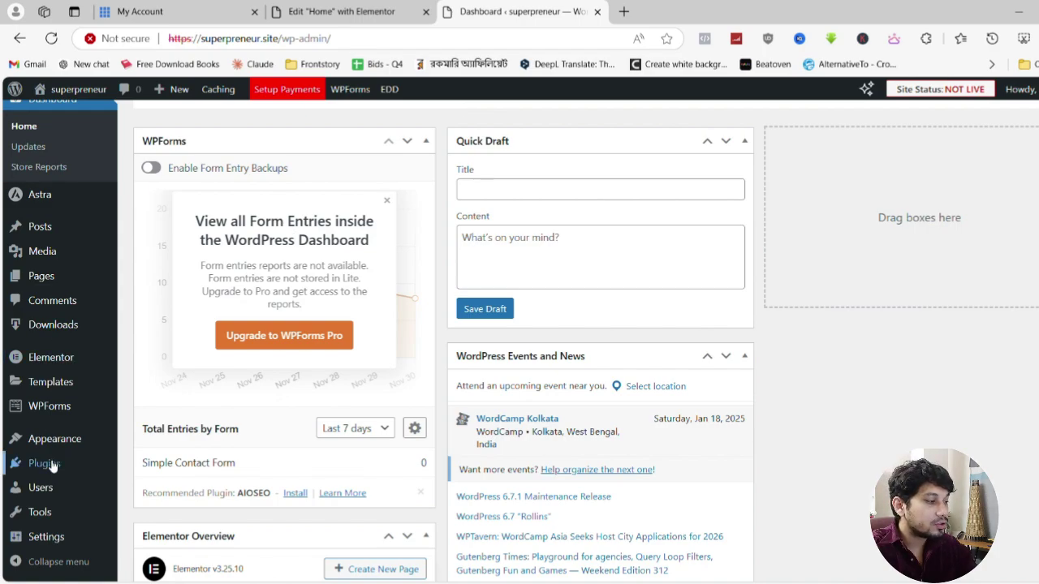
pyautogui.moveTo(36, 464)
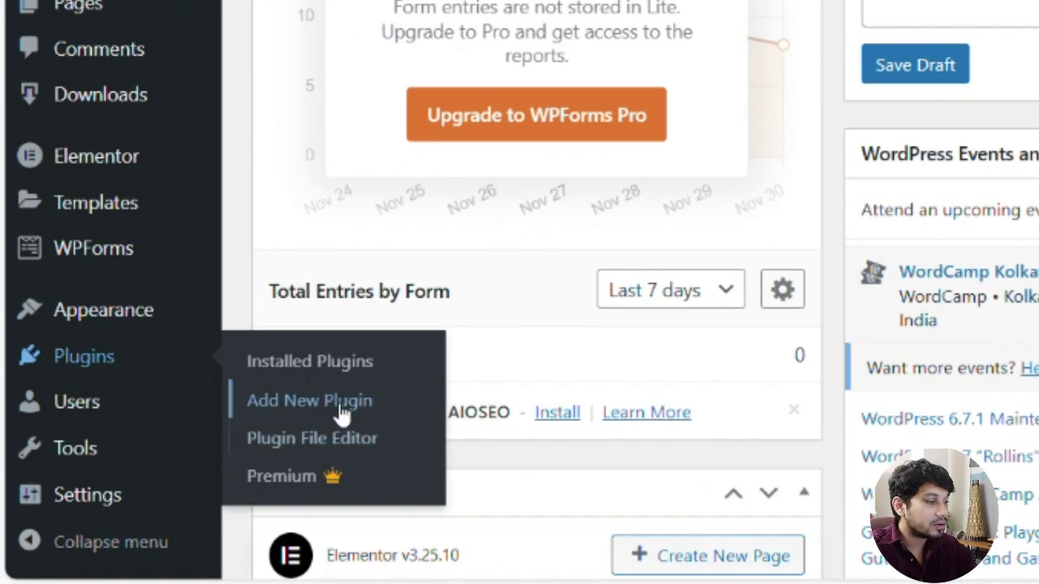
pyautogui.click(341, 417)
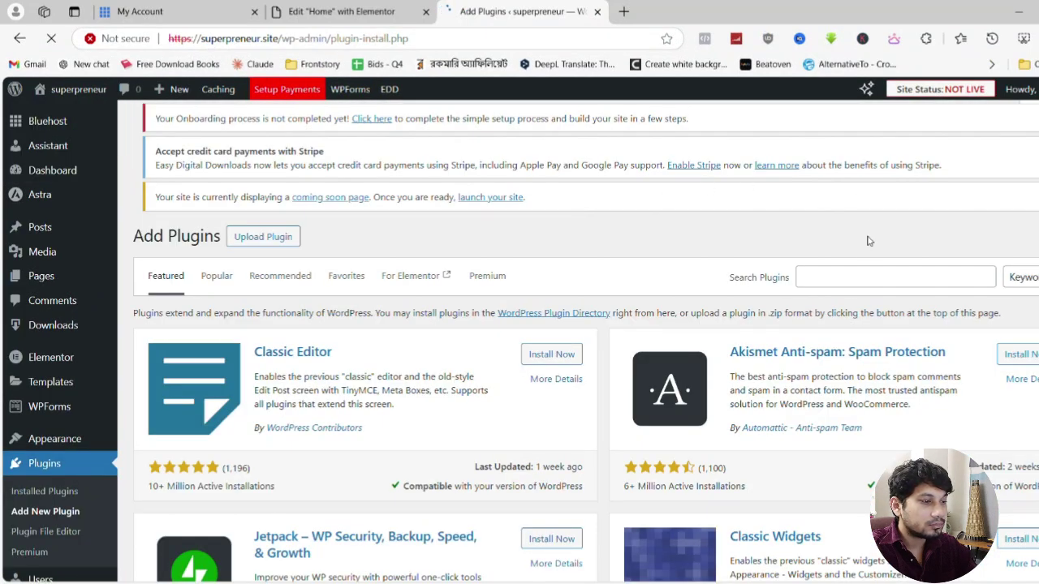
# Search the plugin directory for 'woocommerce' and install the WooCommerce plugin
pyautogui.click(869, 282)
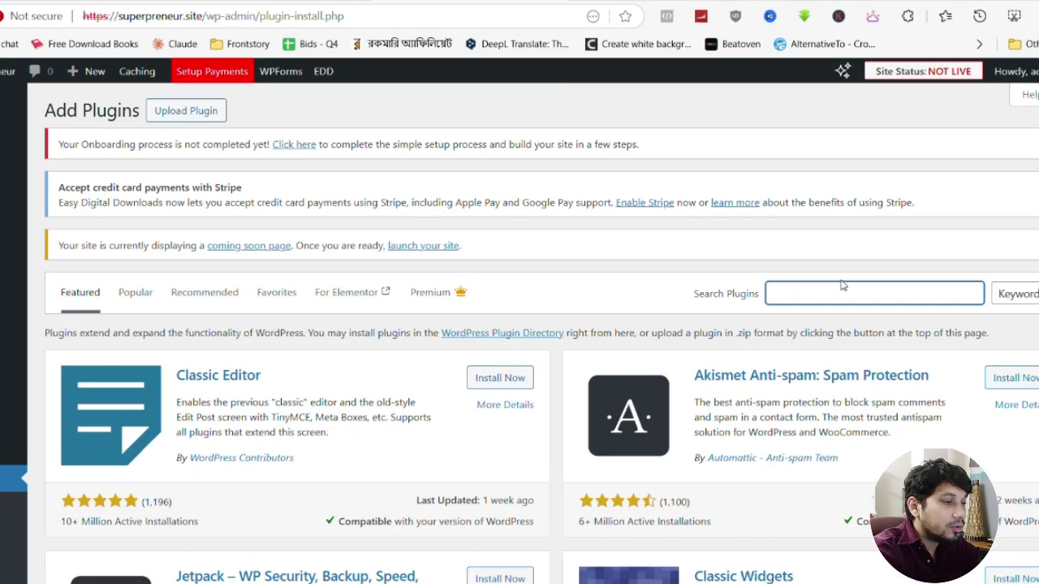
pyautogui.write('woo')
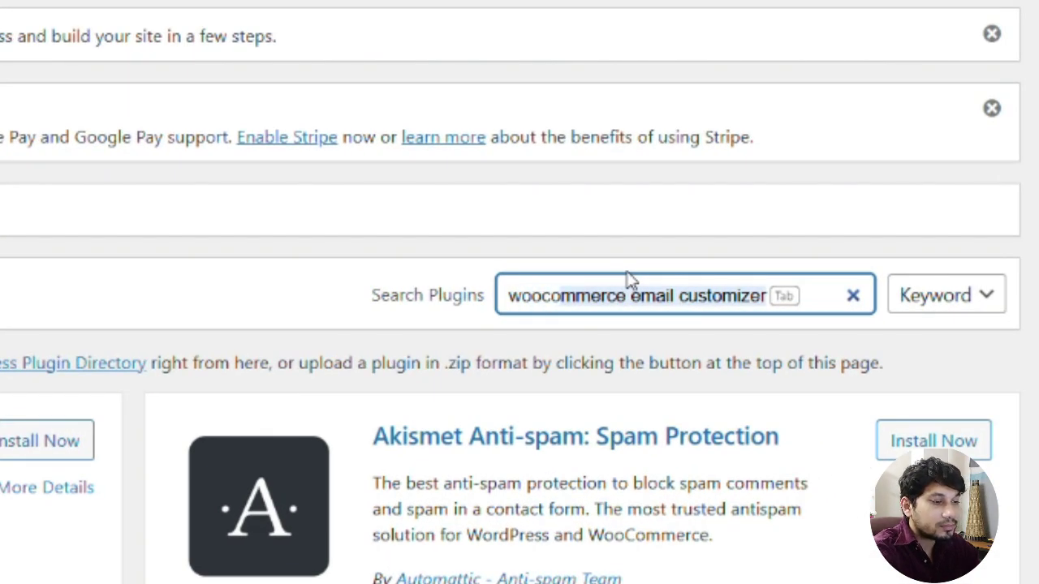
pyautogui.write('co')
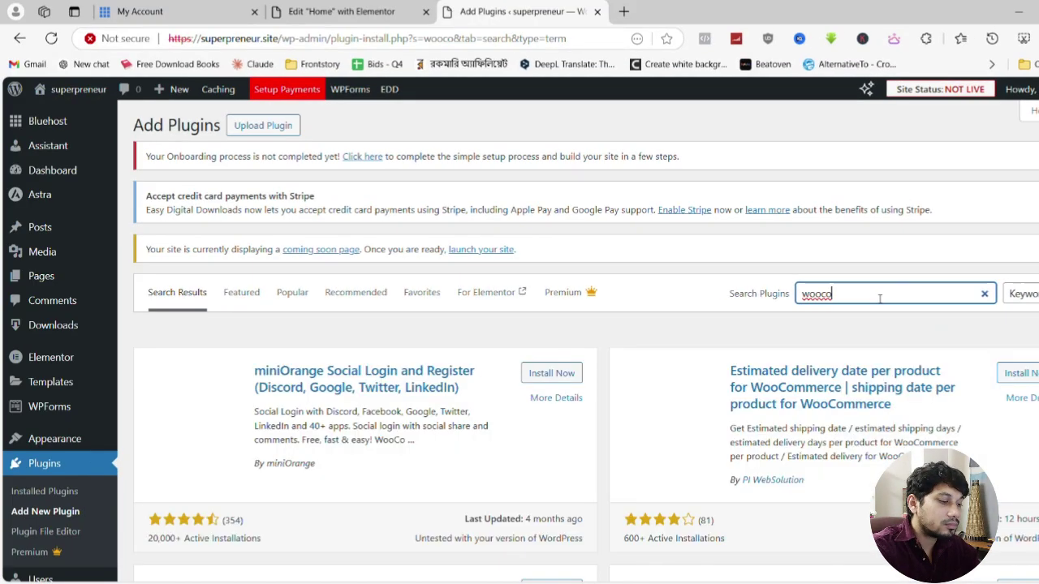
pyautogui.write('mmerce')
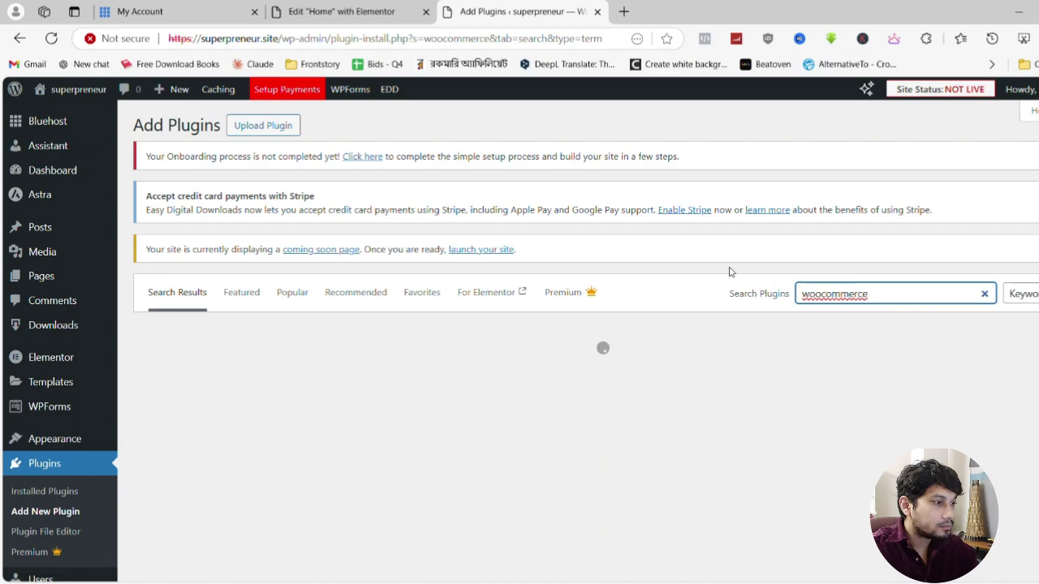
pyautogui.scroll(-2, 728, 272)
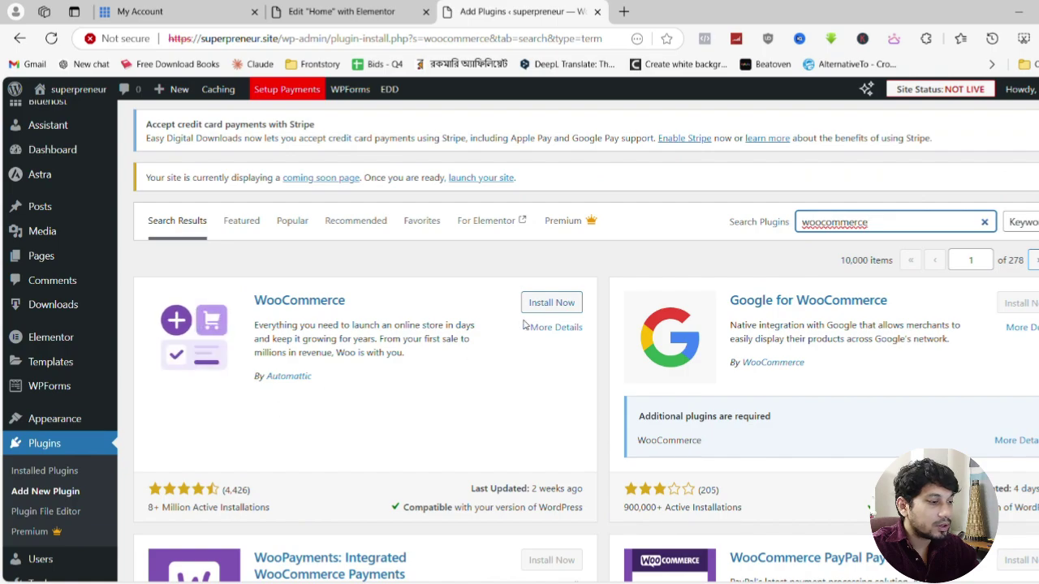
pyautogui.click(556, 305)
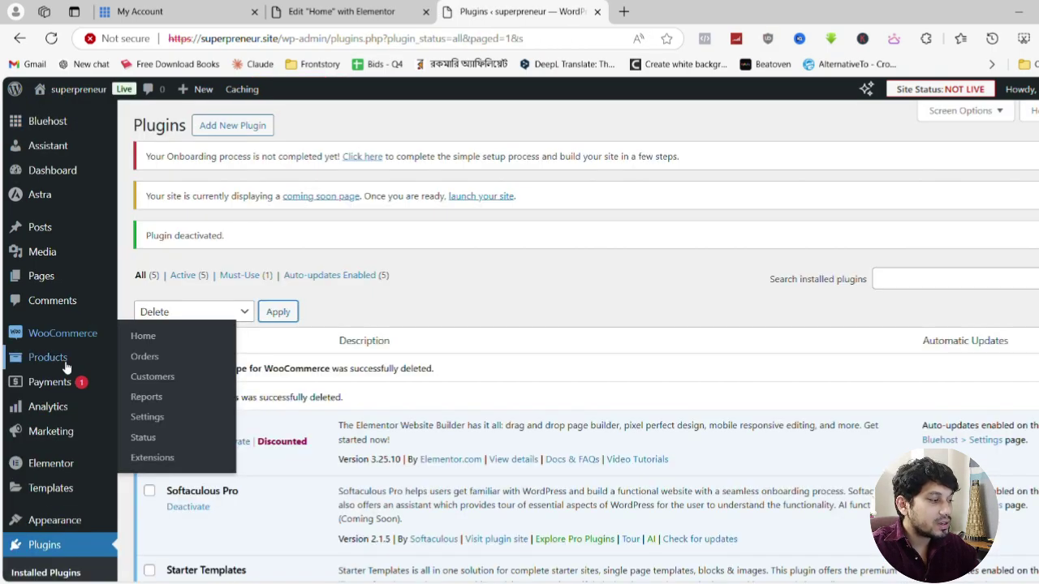
# Go to Products > Add New Product from the admin sidebar
pyautogui.moveTo(65, 368)
pyautogui.scroll(-1, 65, 367)
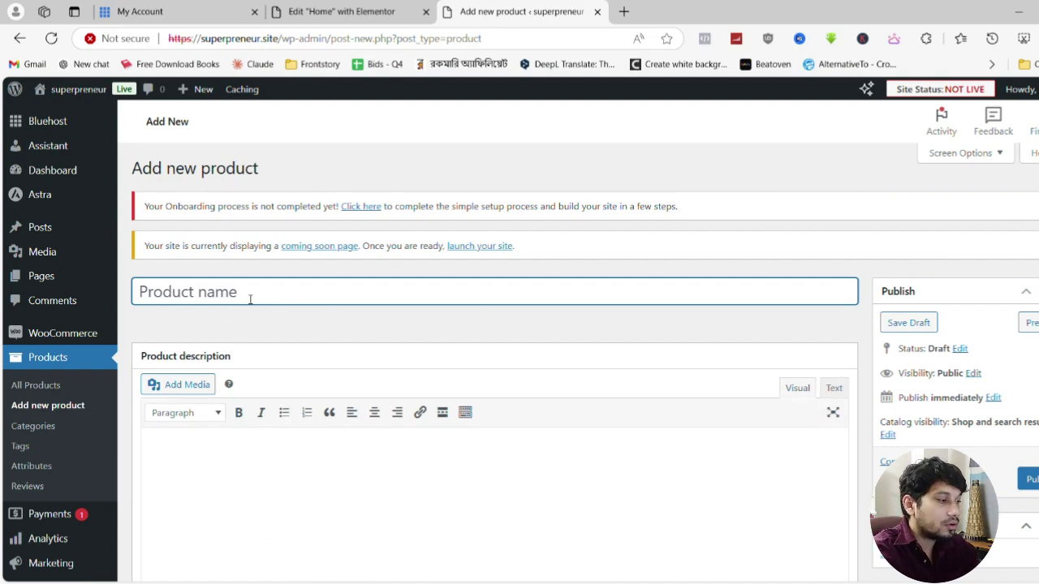
# Name the product 'Online Business Secrets' and paste the Bengali overview into the short description, removing blank lines
pyautogui.write('Online Business Secrets')
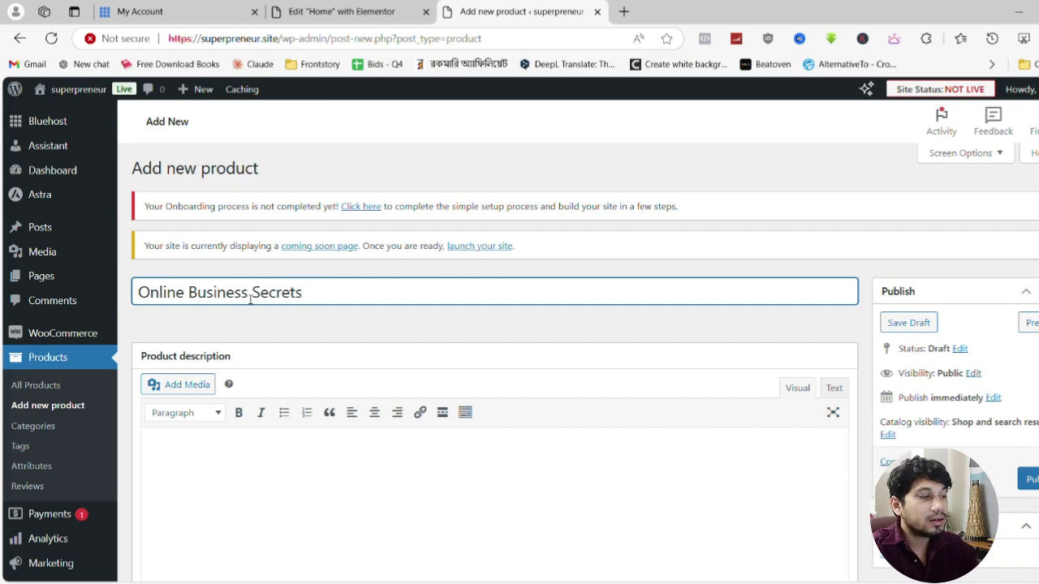
pyautogui.scroll(-15, 251, 299)
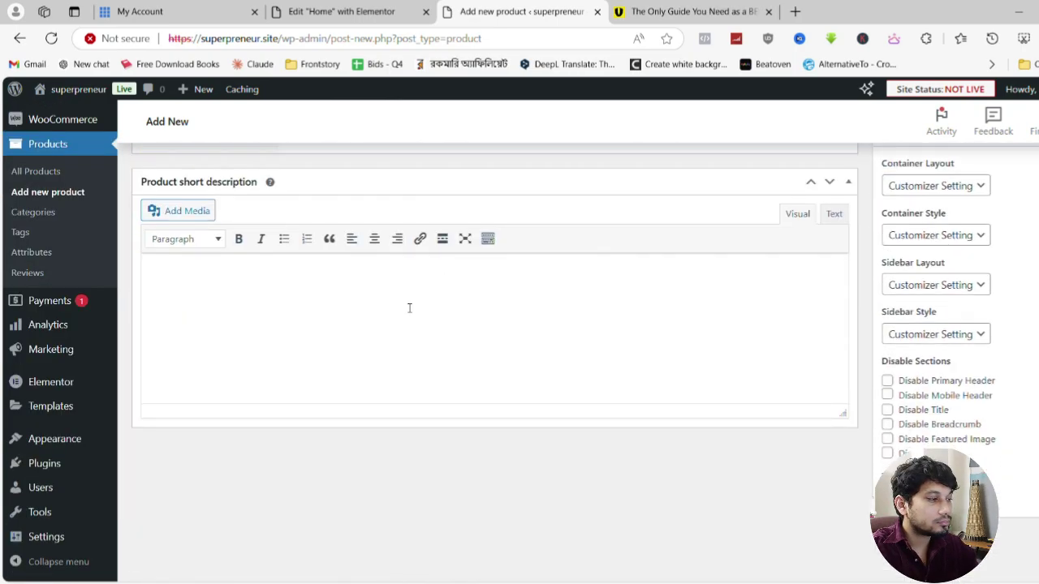
pyautogui.hotkey('ctrl', 'v')
pyautogui.scroll(1, 269, 310)
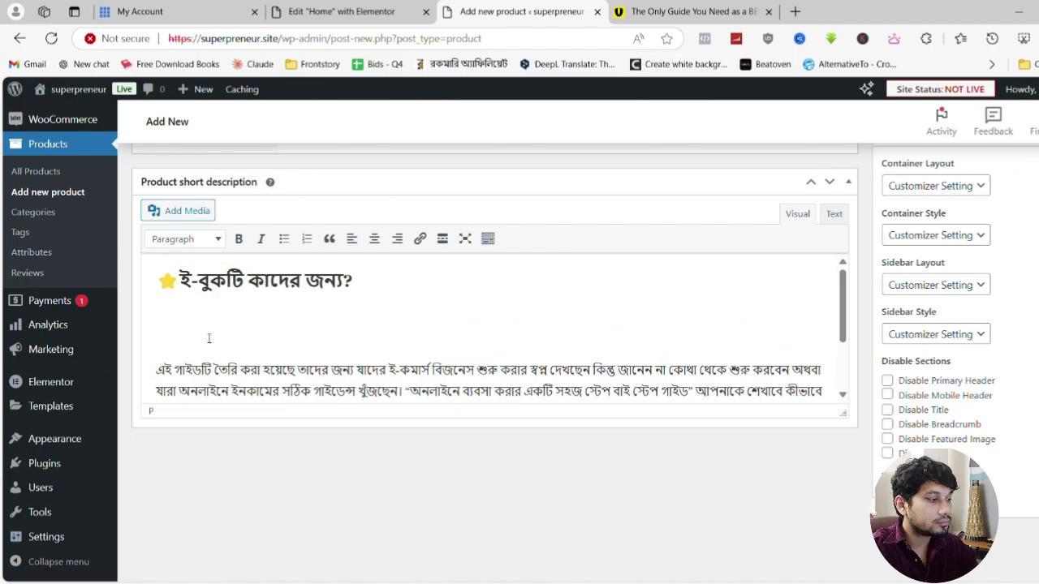
pyautogui.press('BackSpace')
pyautogui.press('BackSpace')
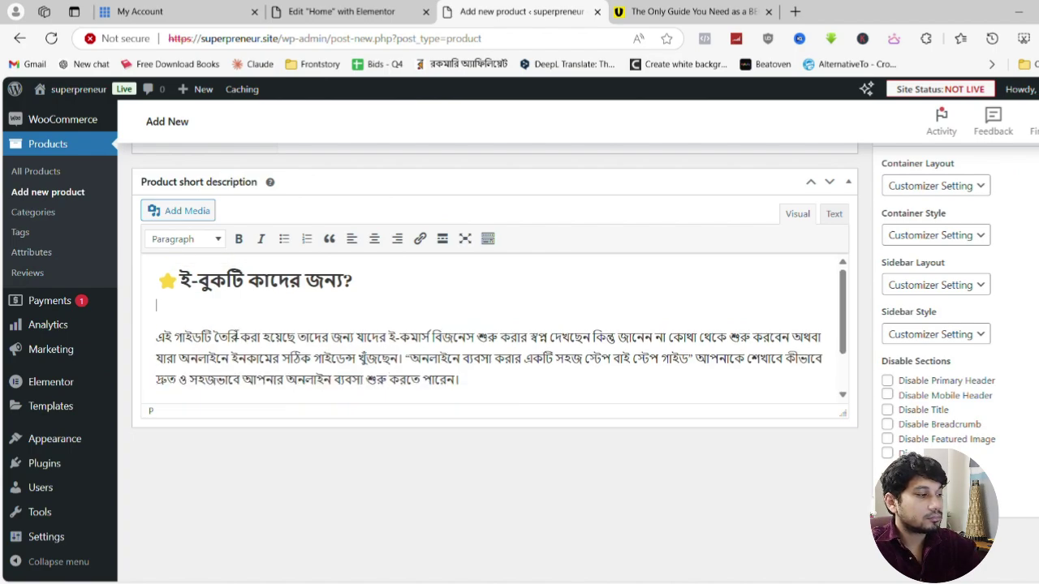
pyautogui.press('Return')
pyautogui.press('BackSpace')
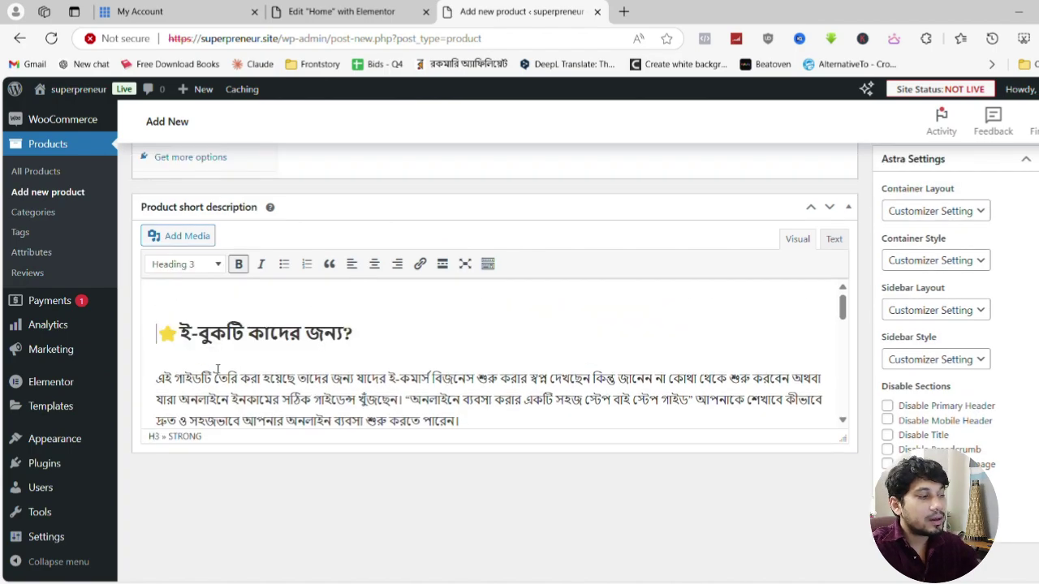
pyautogui.scroll(-10, 309, 361)
pyautogui.scroll(10, 310, 360)
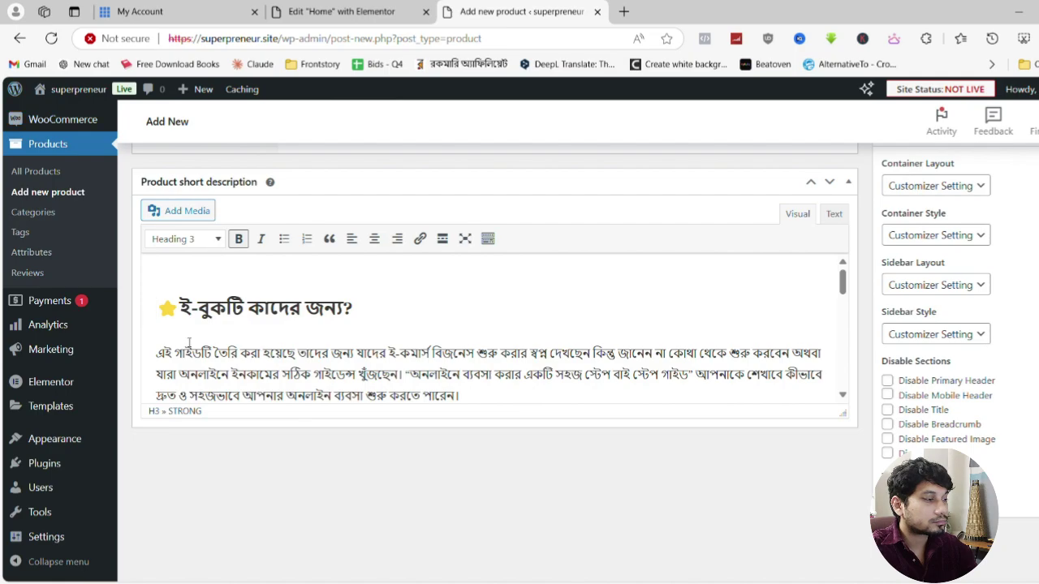
# Upload the four ebook page images and insert them into the short description
pyautogui.click(197, 219)
pyautogui.click(638, 352)
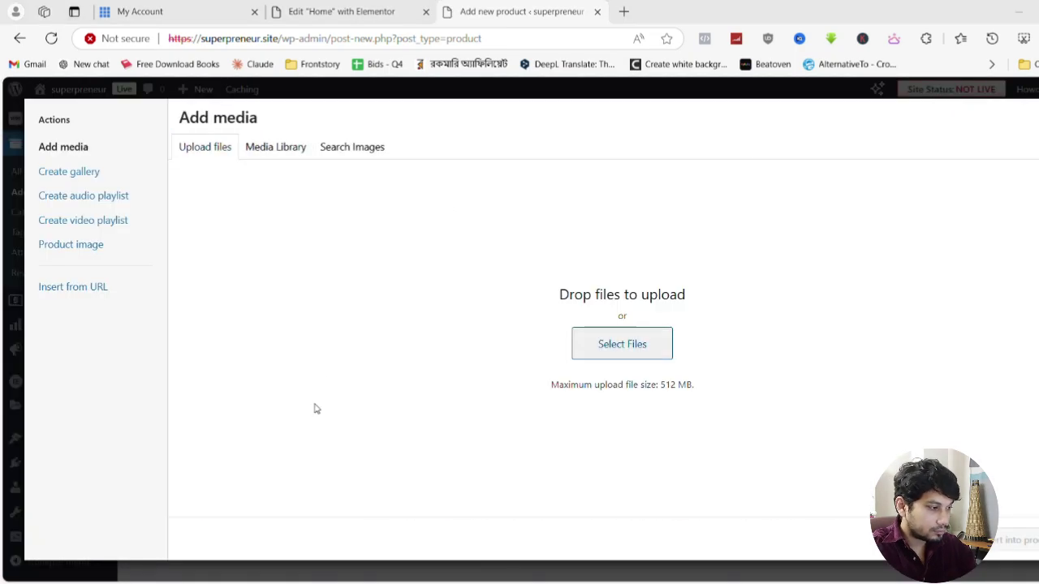
pyautogui.click(579, 525)
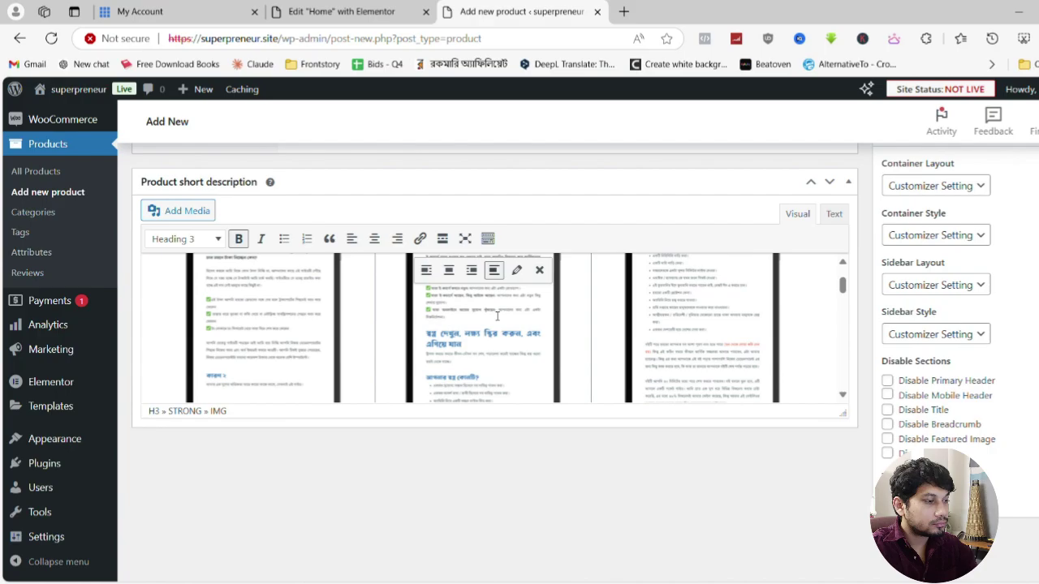
pyautogui.scroll(-5, 498, 317)
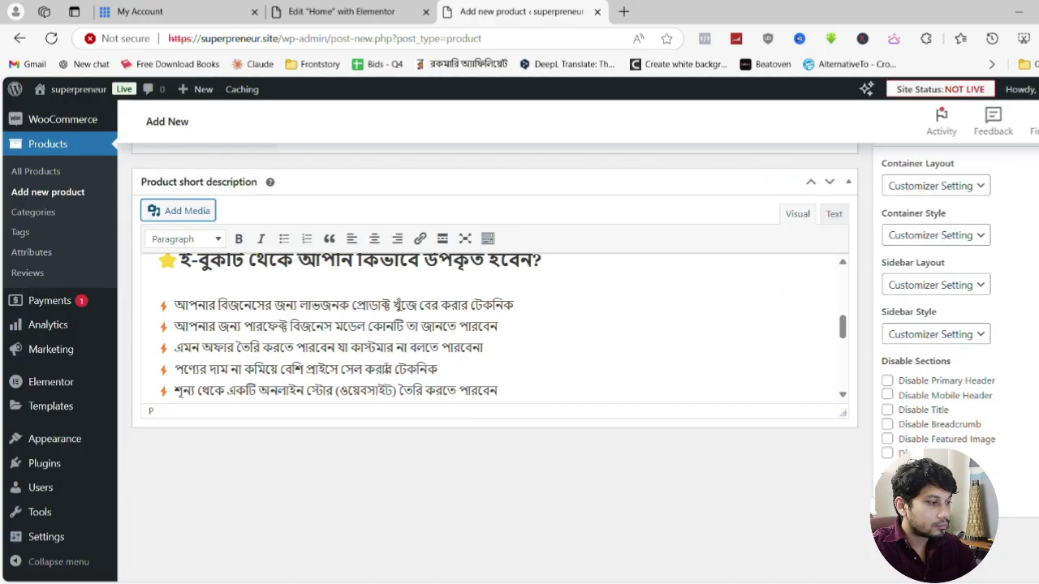
pyautogui.scroll(2, 497, 325)
pyautogui.scroll(-10, 498, 324)
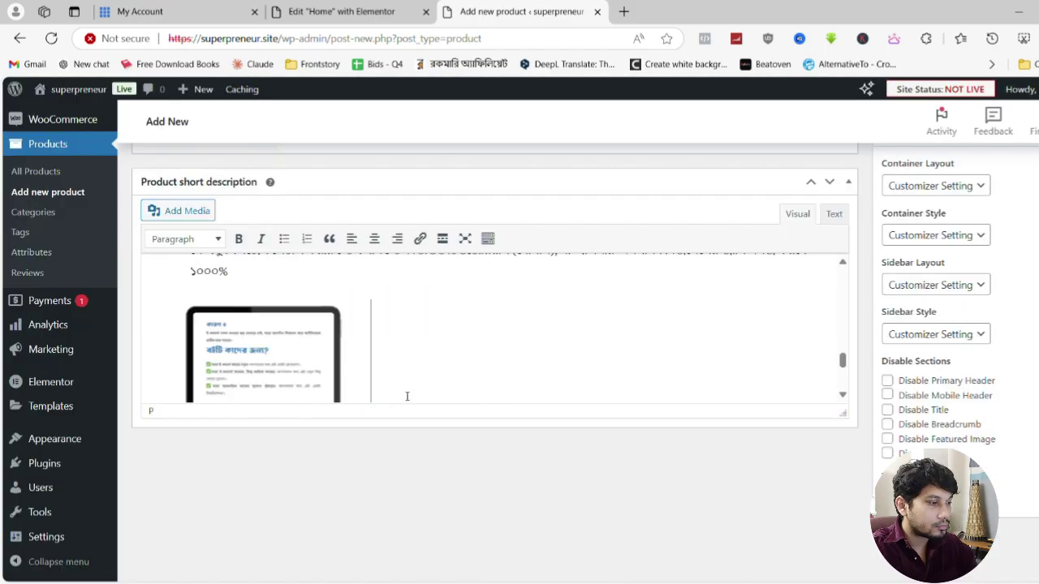
pyautogui.scroll(-2, 406, 395)
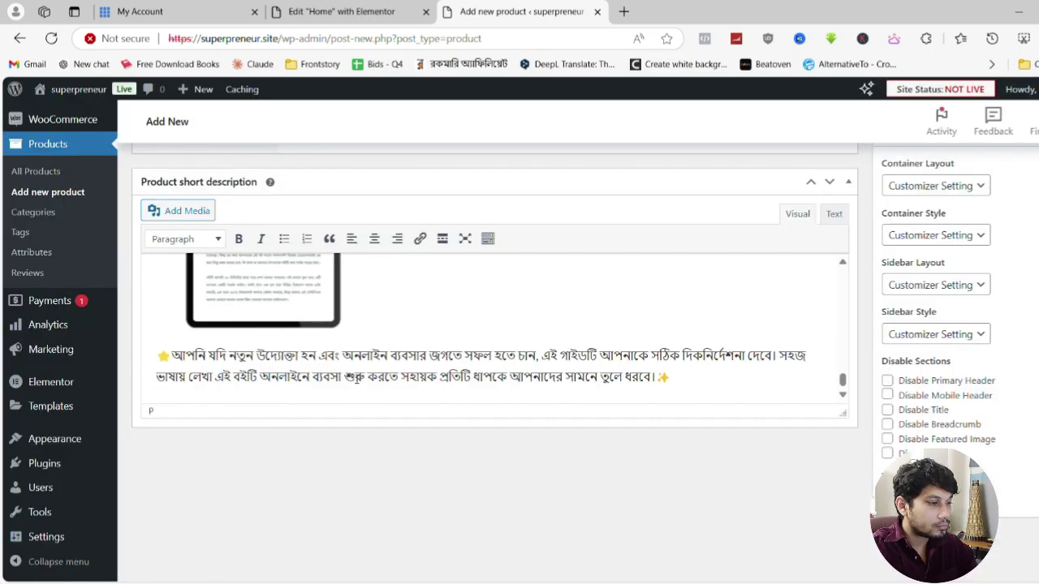
pyautogui.scroll(15, 744, 465)
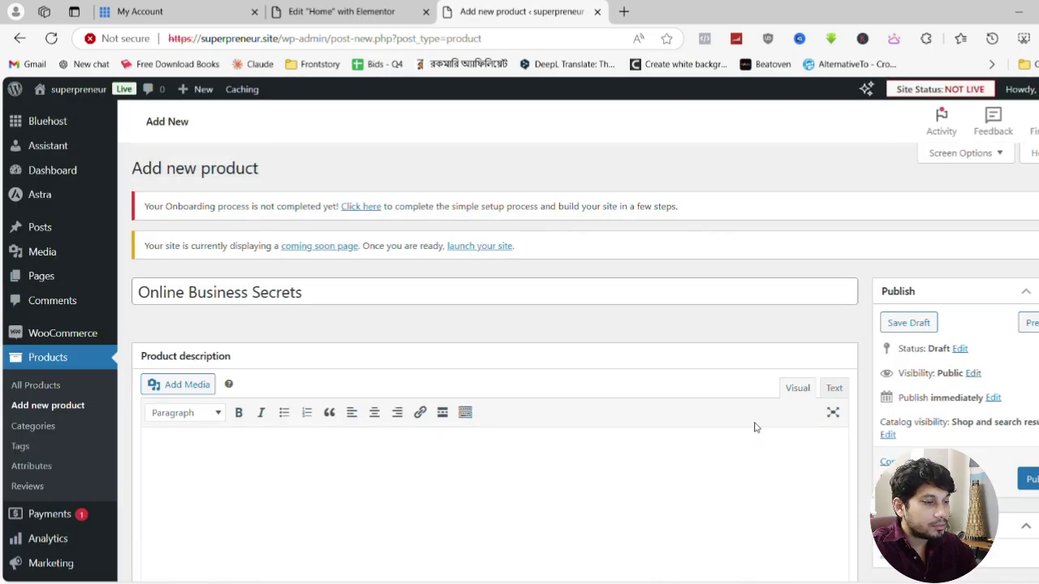
pyautogui.scroll(-3, 730, 426)
pyautogui.scroll(2, 698, 420)
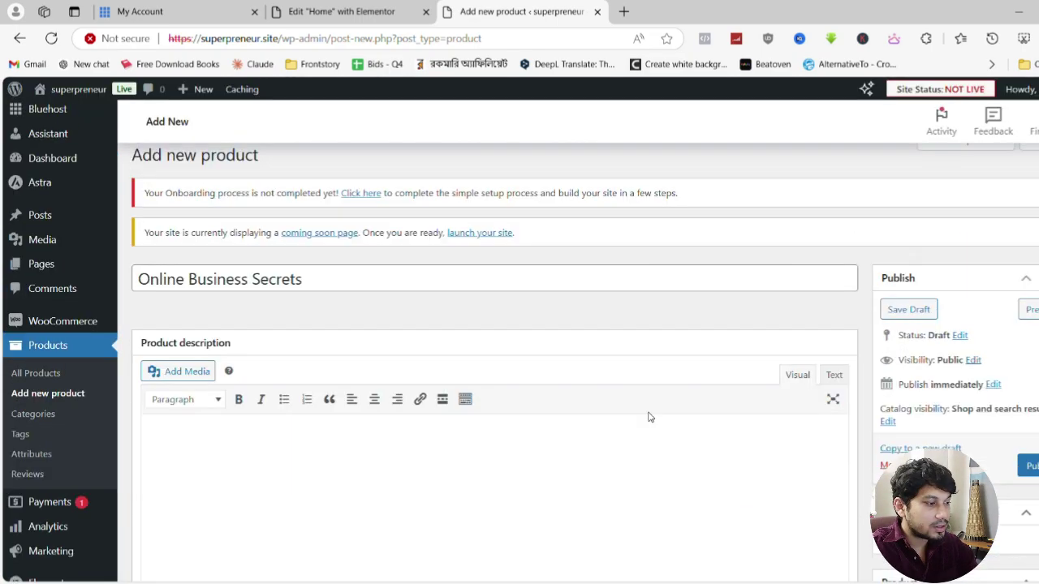
pyautogui.scroll(-3, 647, 416)
# Upload 'online business step by step guide.png' and set it as the product image
pyautogui.click(917, 341)
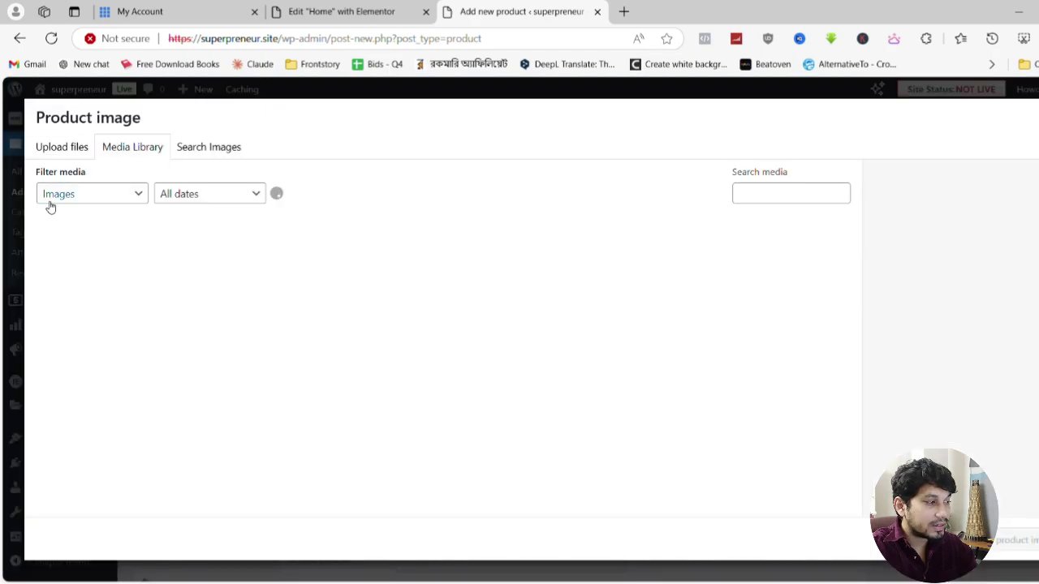
pyautogui.click(72, 154)
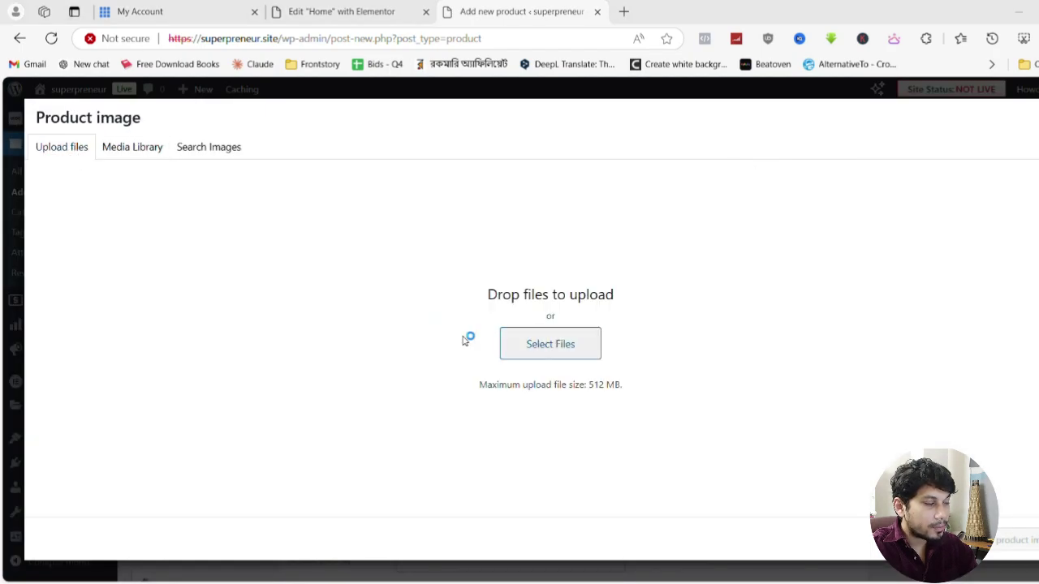
pyautogui.moveTo(299, 381); pyautogui.dragTo(300, 381)
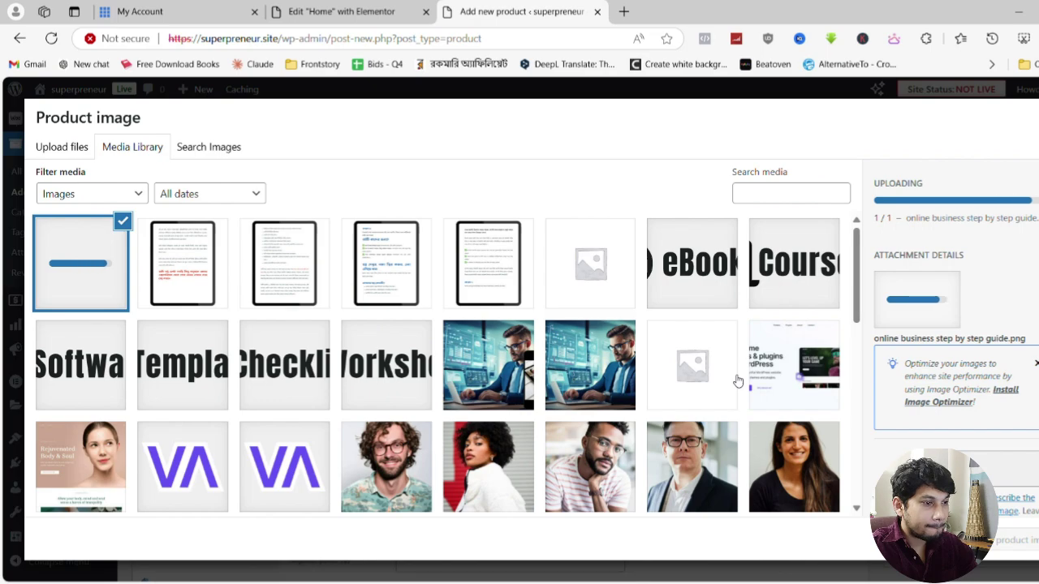
pyautogui.click(1029, 545)
pyautogui.scroll(-3, 917, 401)
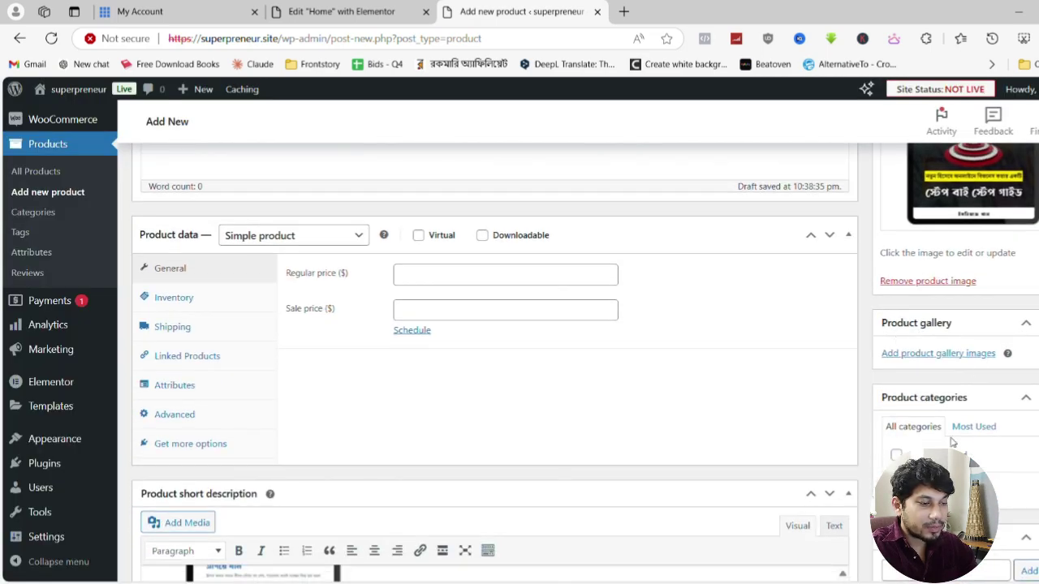
# Create the product categories 'ebook' and 'Best Seller'
pyautogui.click(943, 489)
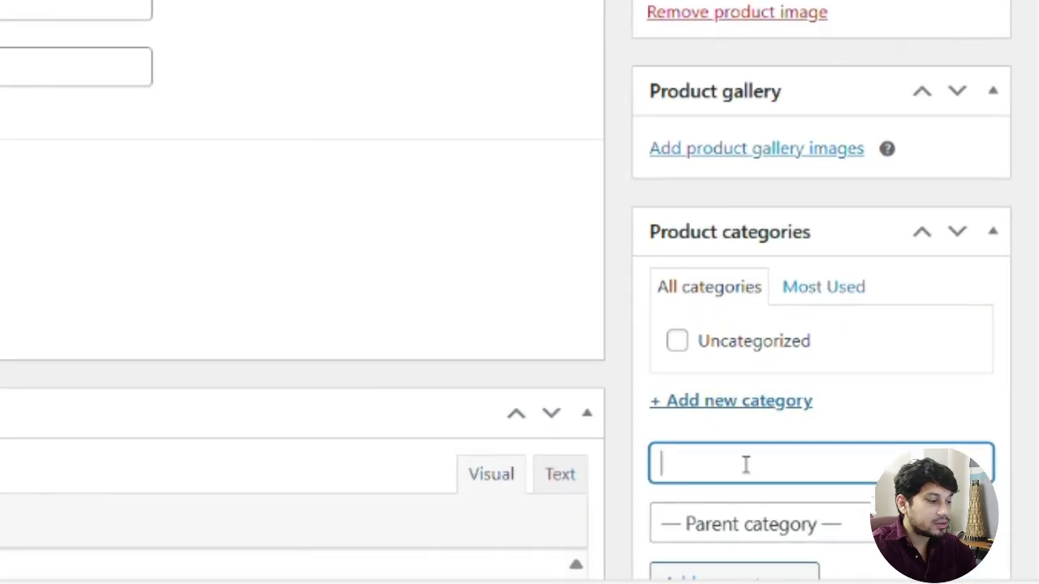
pyautogui.write('eb')
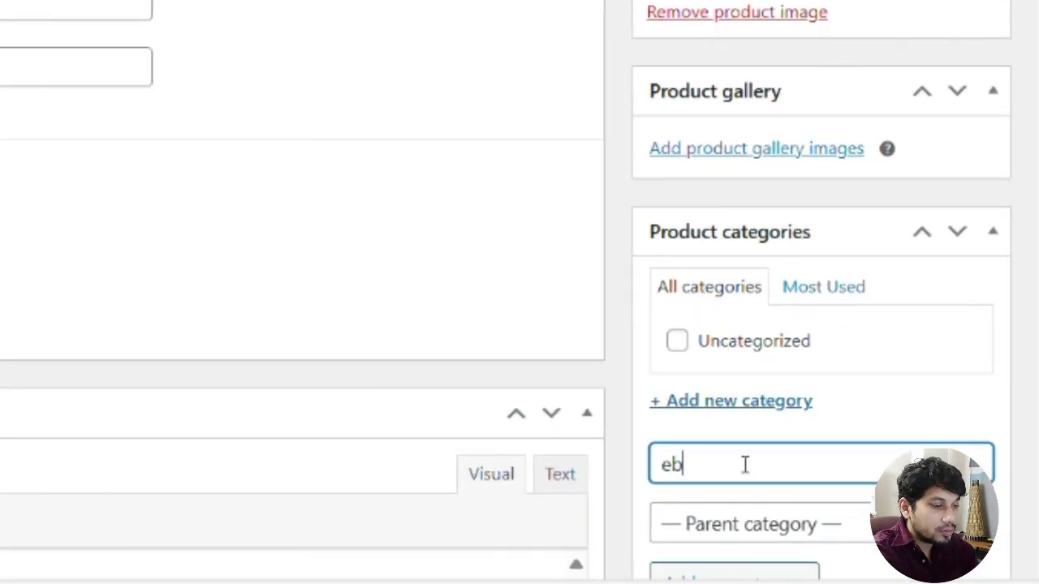
pyautogui.write('ook')
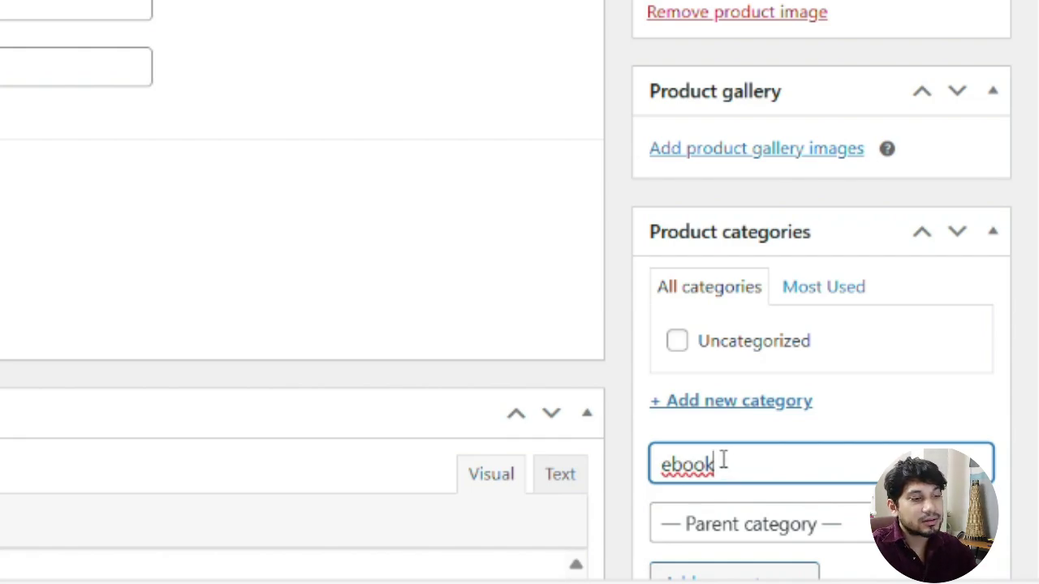
pyautogui.scroll(-3, 801, 262)
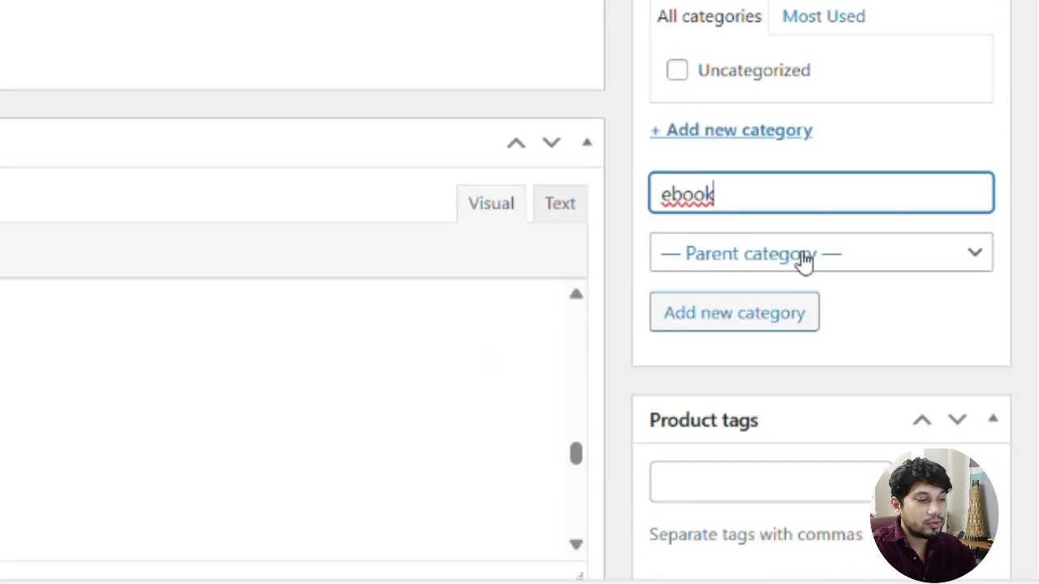
pyautogui.click(754, 313)
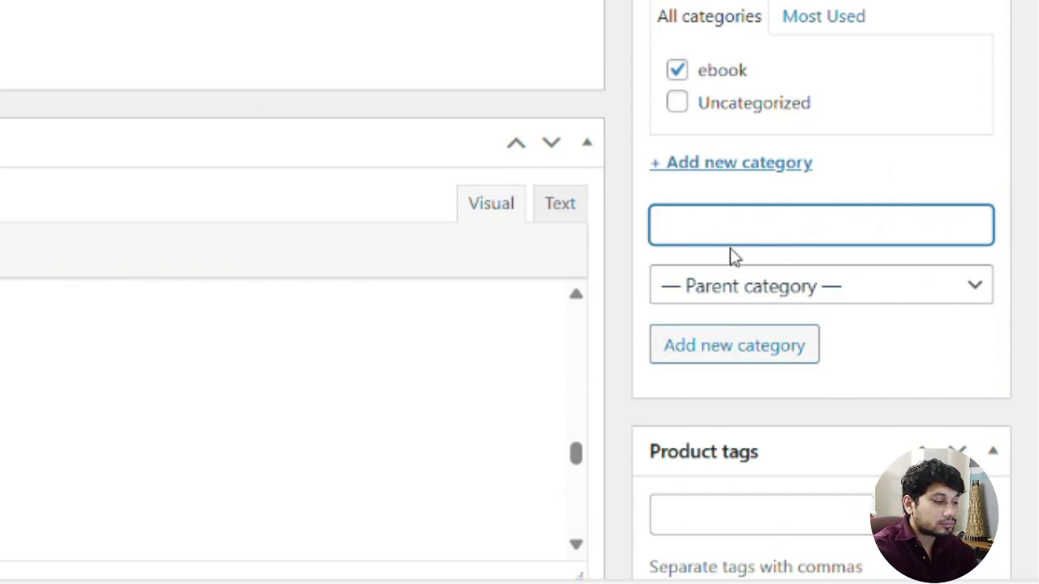
pyautogui.write('Best S')
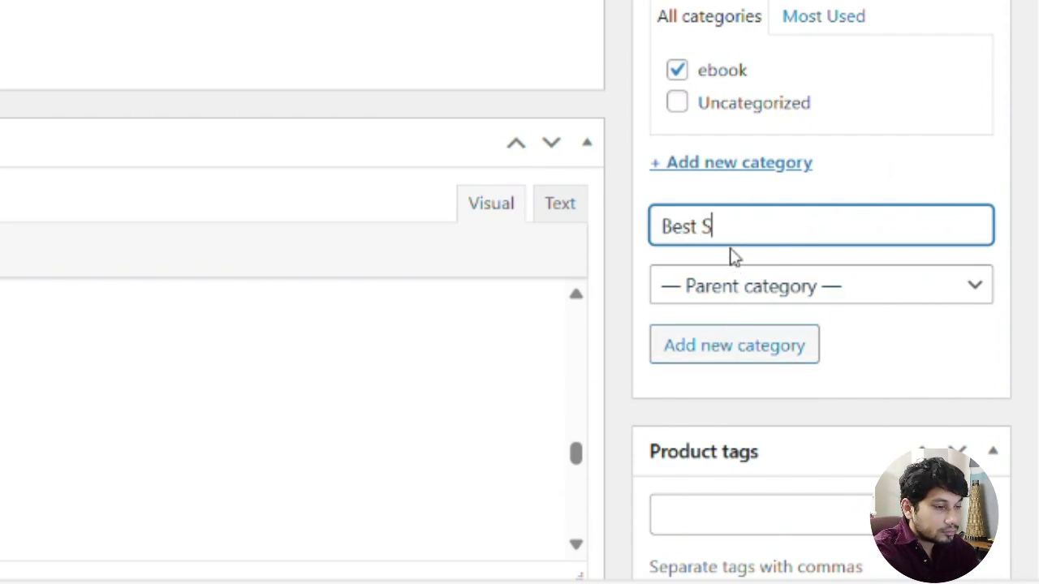
pyautogui.write('eller')
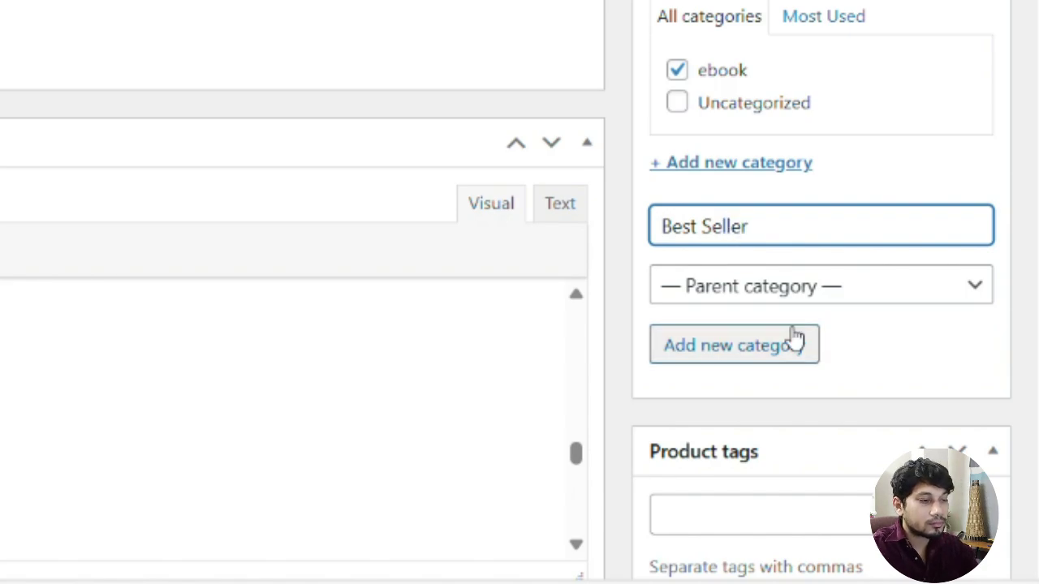
pyautogui.click(795, 337)
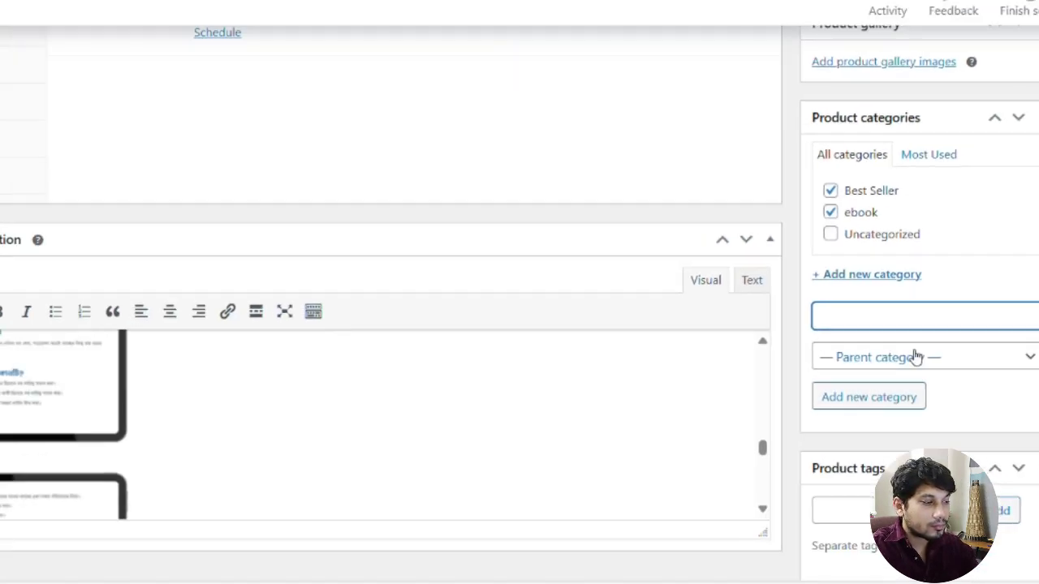
# Mark the product as Virtual and Downloadable in Product data
pyautogui.scroll(3, 445, 471)
pyautogui.scroll(-3, 445, 470)
pyautogui.scroll(4, 445, 471)
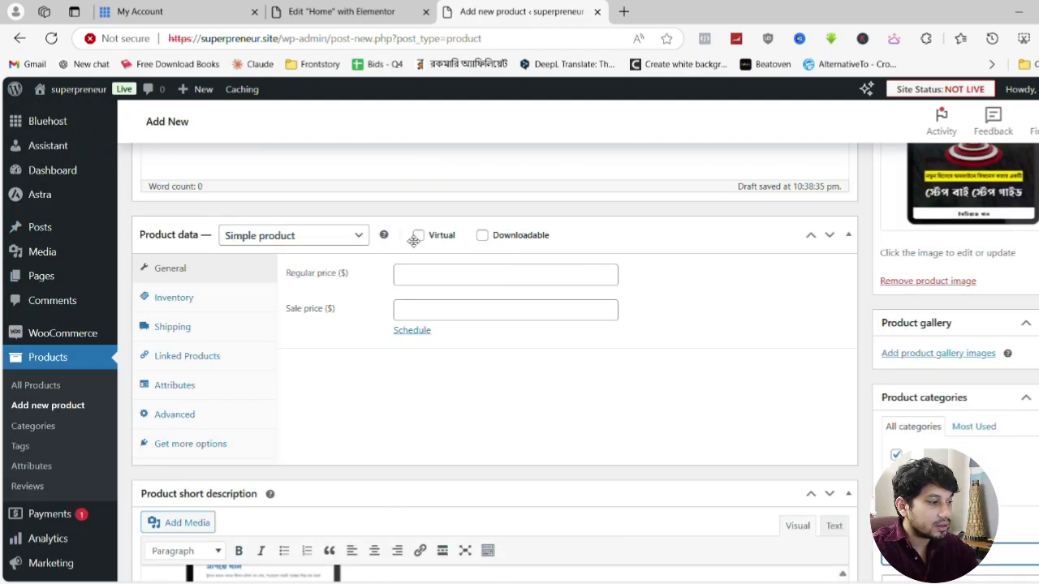
pyautogui.click(417, 235)
pyautogui.click(482, 235)
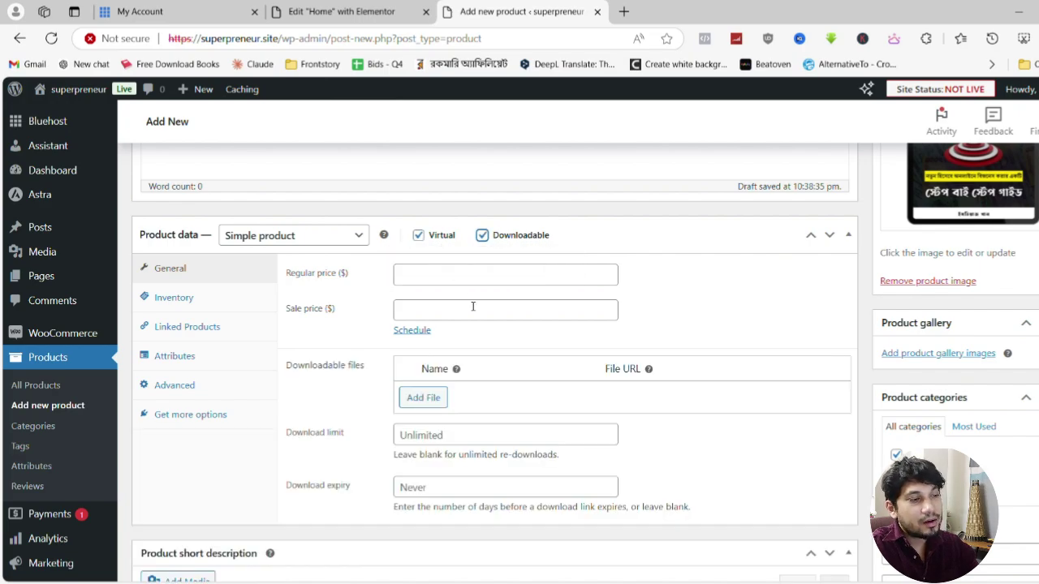
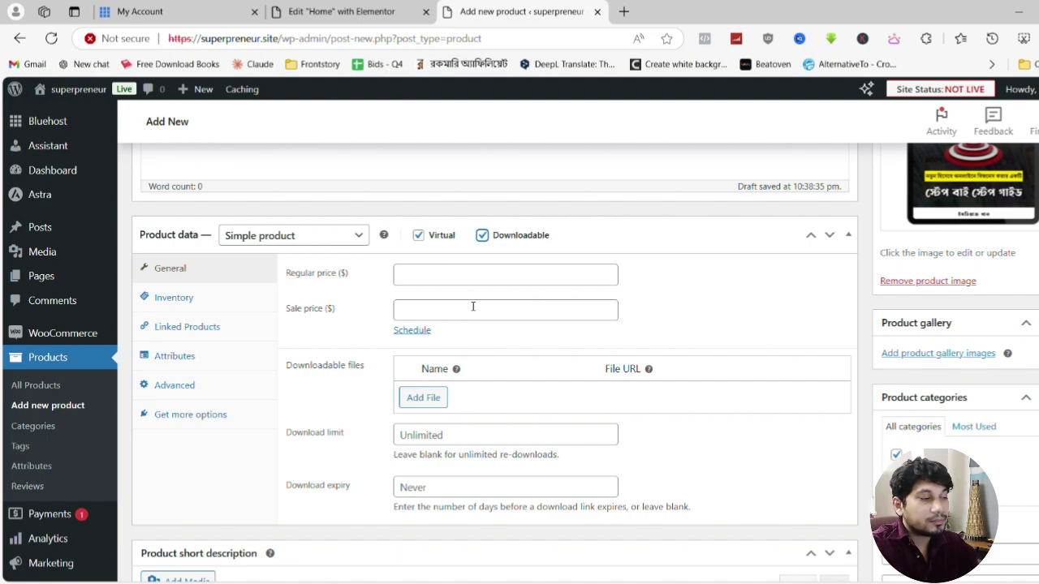
# Set the ebook's regular price to 495 and its sale price to 145
pyautogui.click(447, 276)
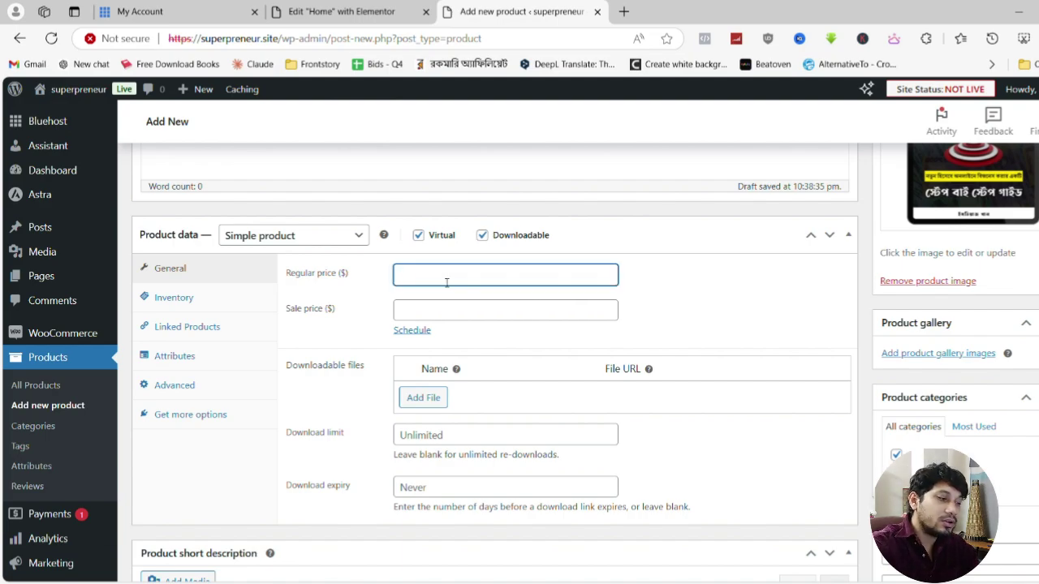
pyautogui.write('95')
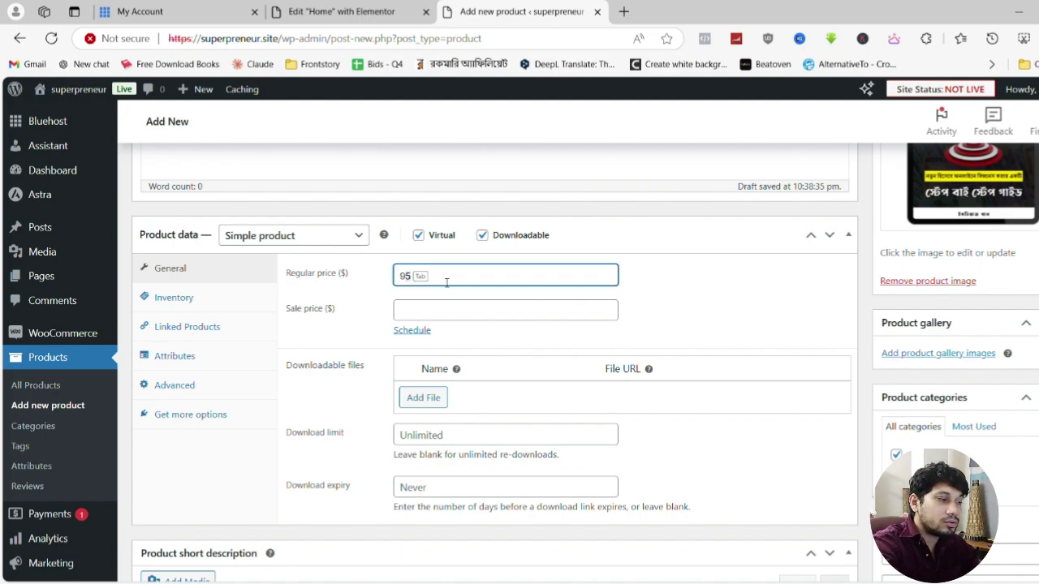
pyautogui.press('BackSpace')
pyautogui.press('BackSpace')
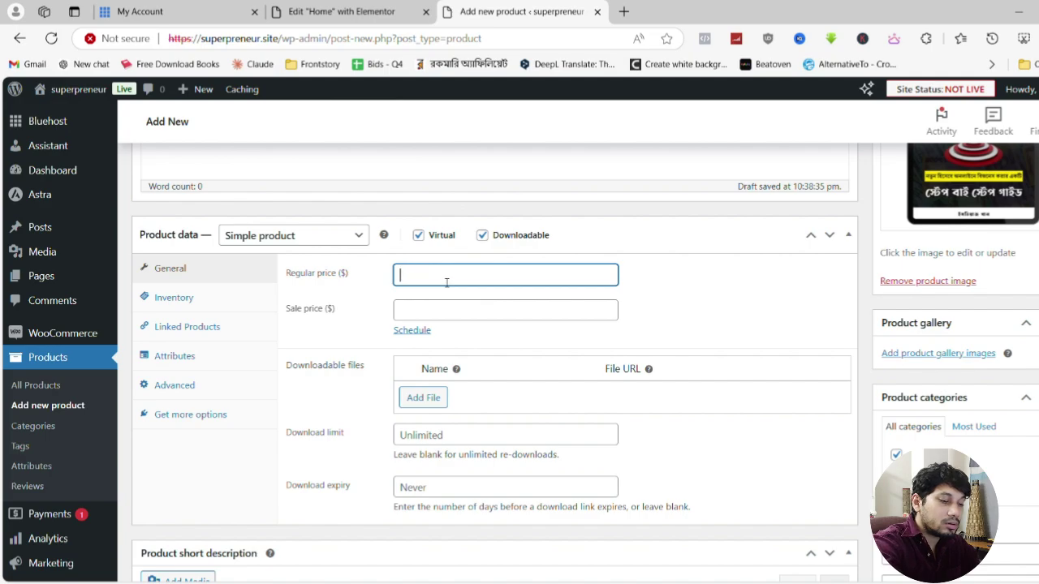
pyautogui.write('495')
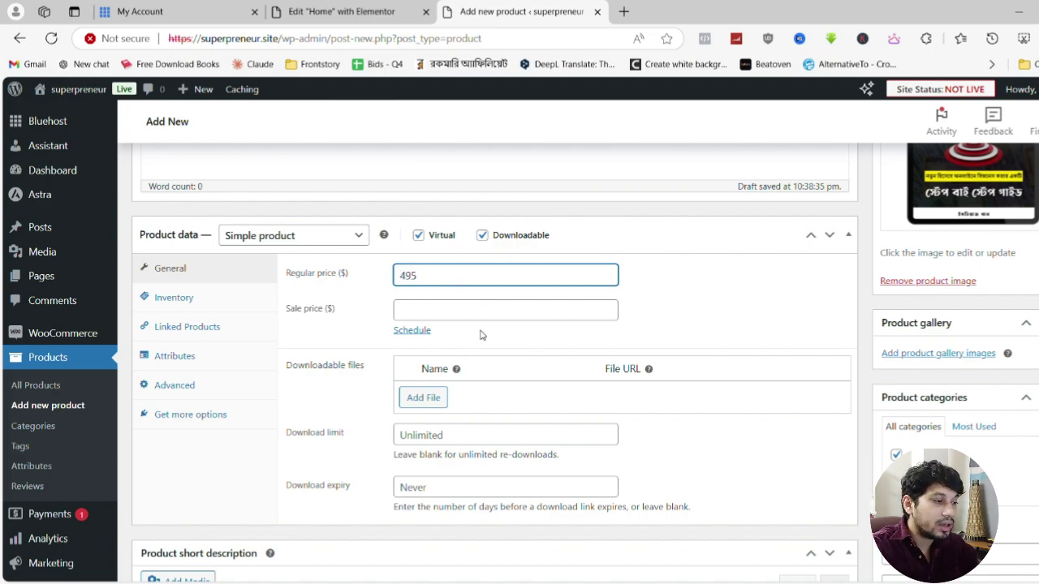
pyautogui.click(505, 318)
pyautogui.write('145')
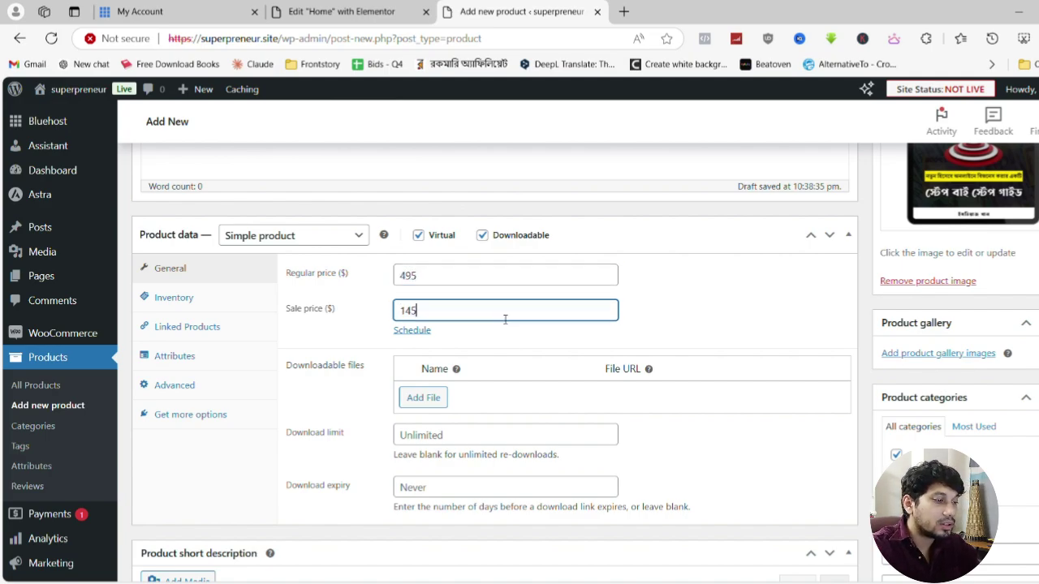
pyautogui.click(680, 293)
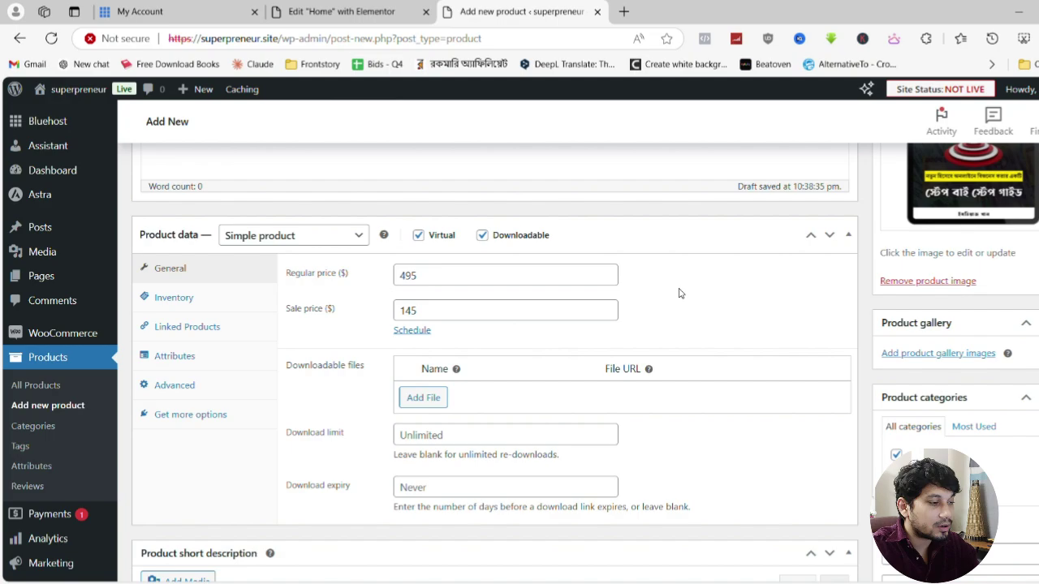
# Add a downloadable file named for the Online Business ebook and upload its PDF as the file
pyautogui.click(428, 399)
pyautogui.click(474, 397)
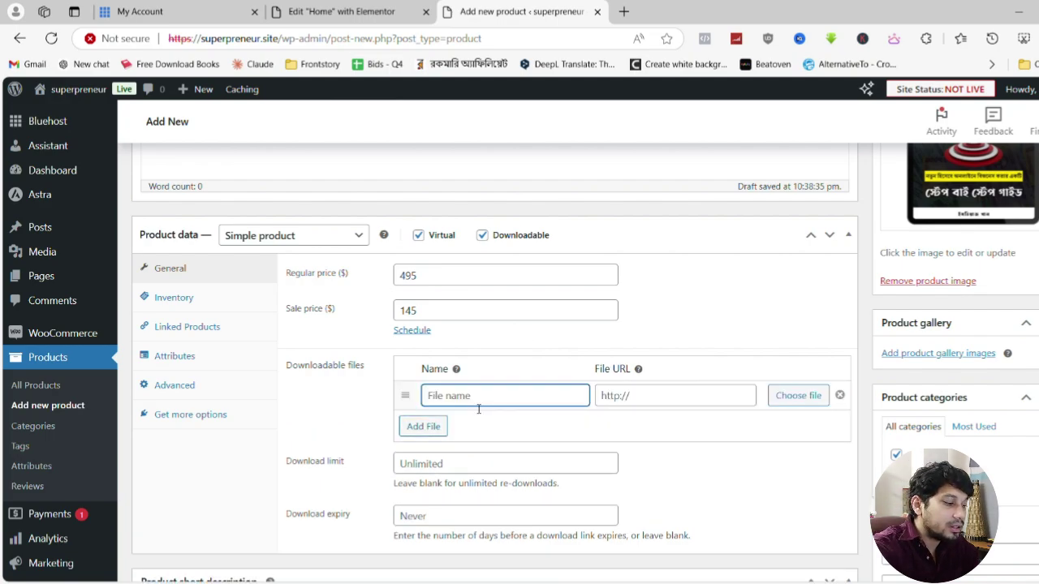
pyautogui.write('Online')
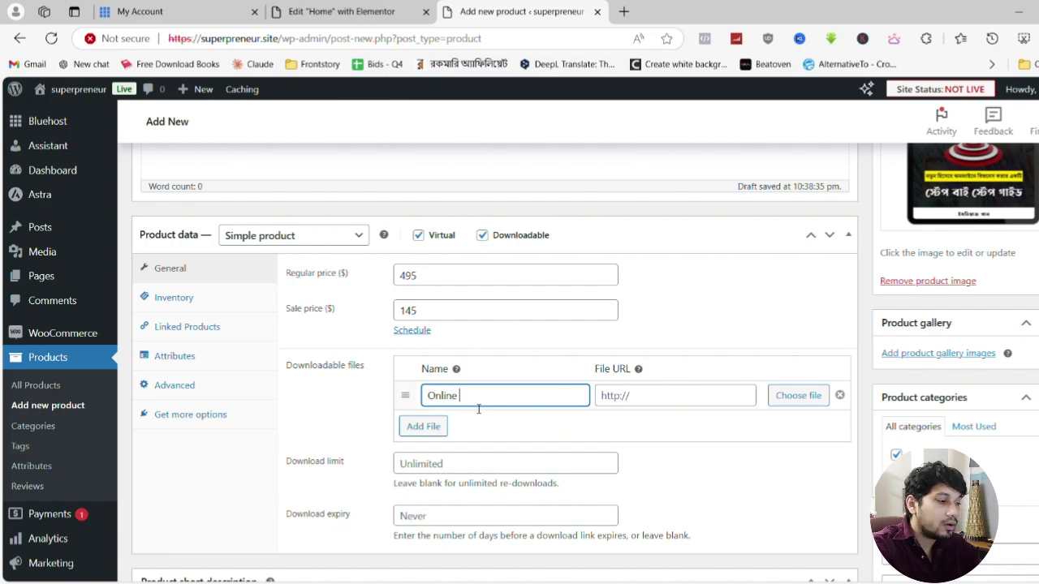
pyautogui.write('Business Secrets For Beginners')
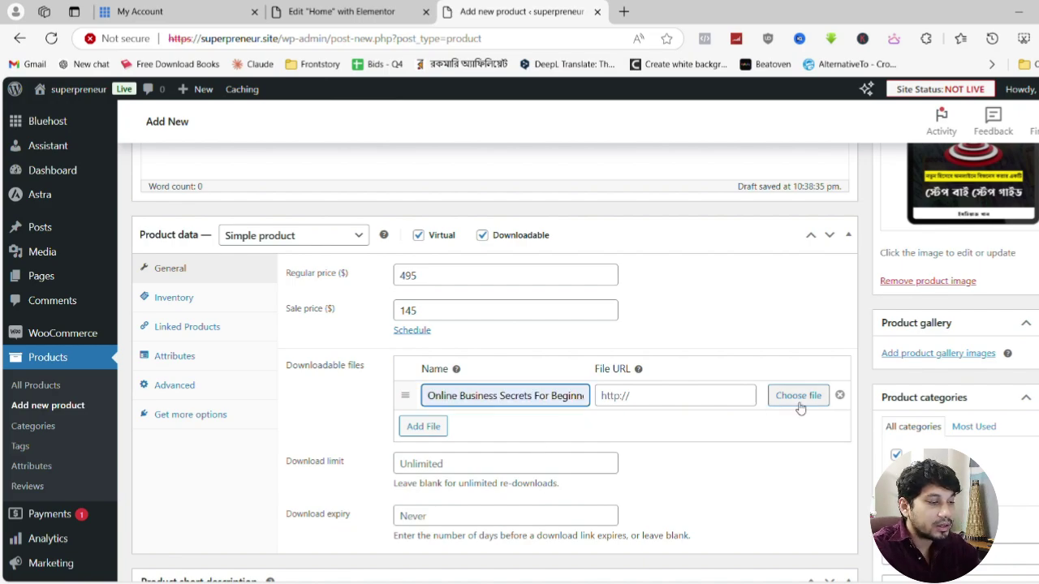
pyautogui.click(798, 402)
pyautogui.click(91, 149)
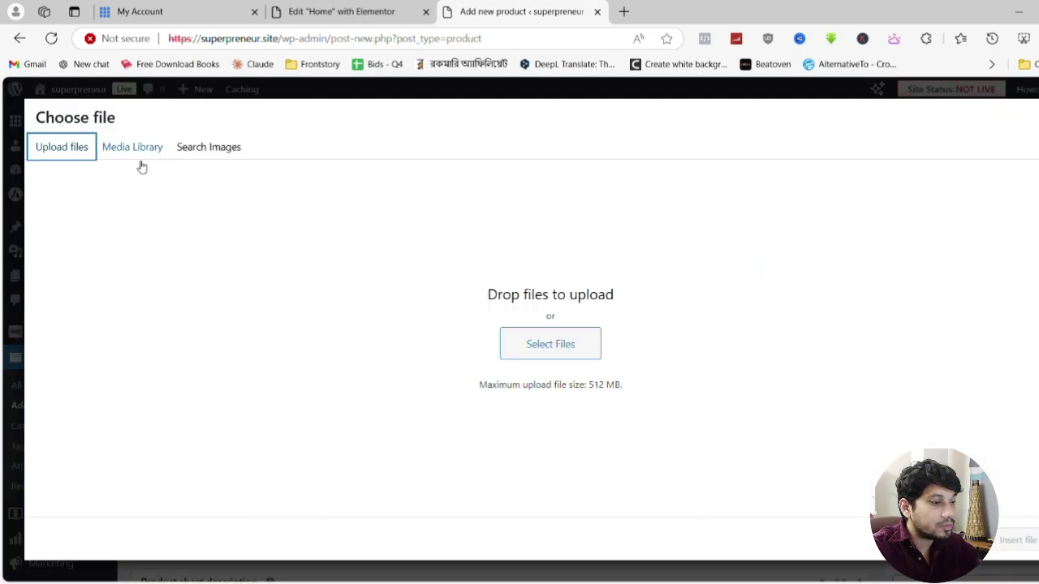
pyautogui.click(558, 343)
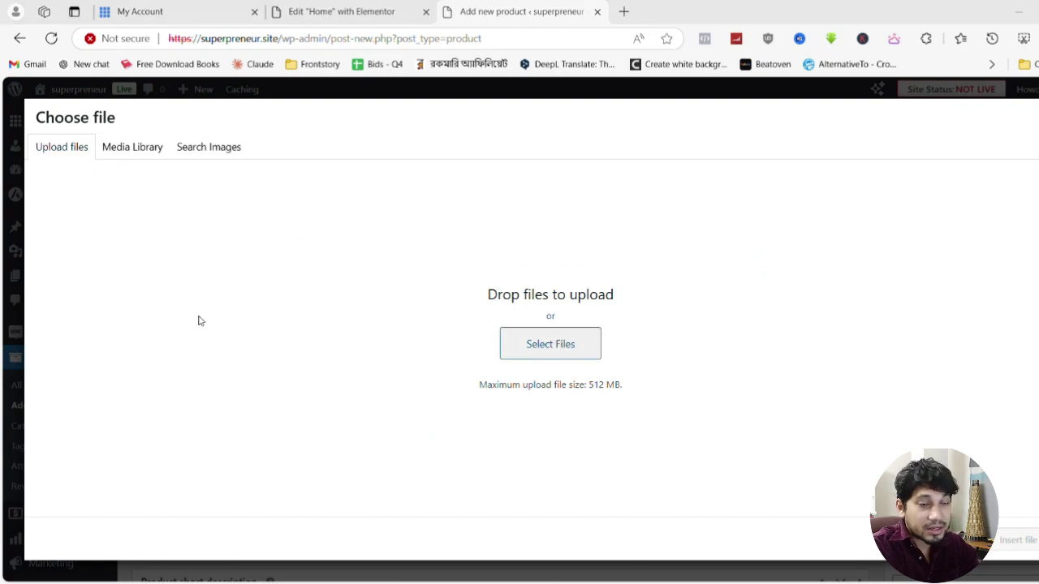
pyautogui.doubleClick(215, 438)
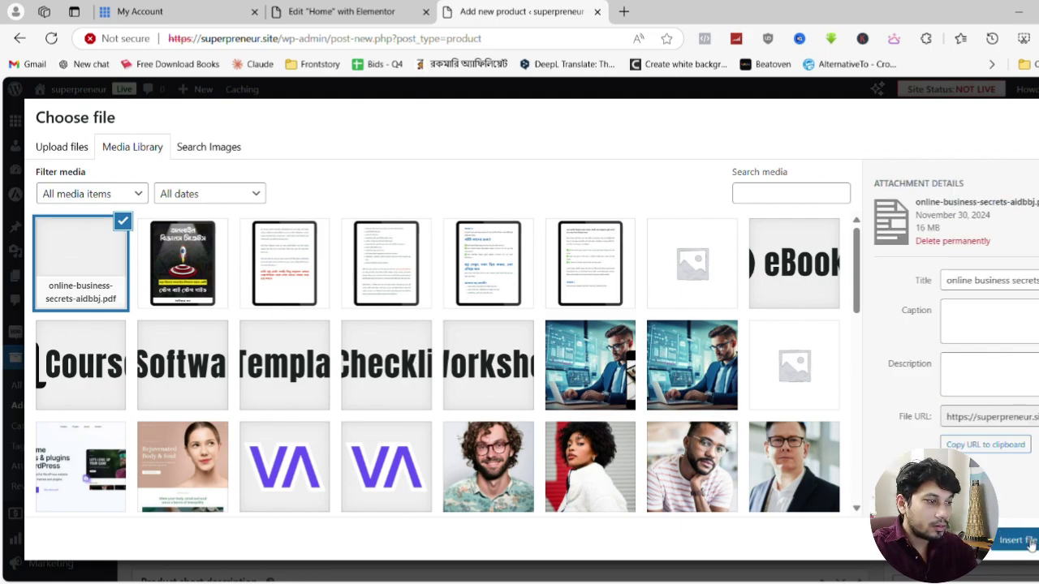
pyautogui.click(1017, 540)
# Publish the product and view its live page showing $145, down from $495
pyautogui.scroll(-3, 644, 222)
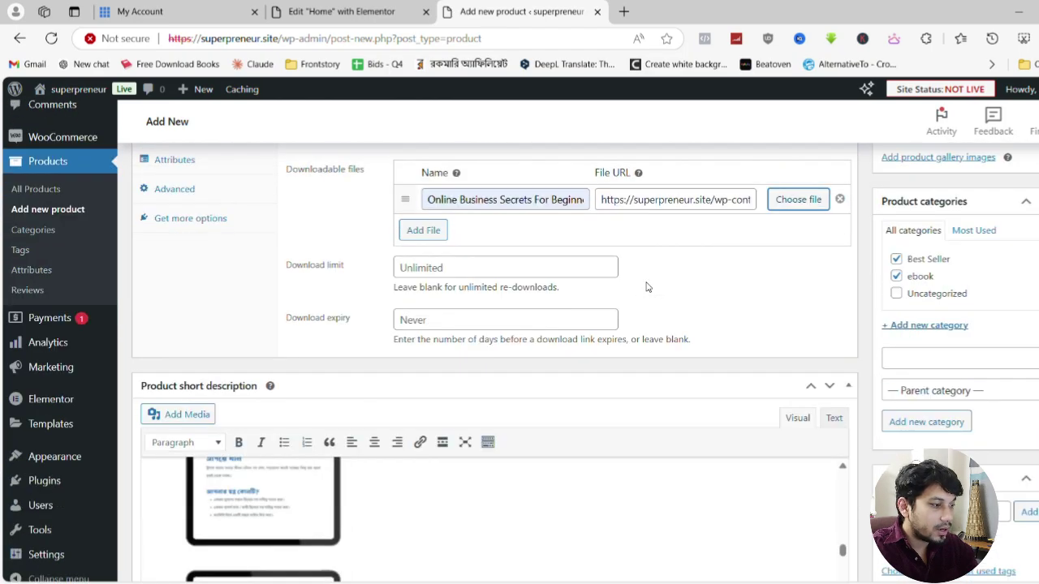
pyautogui.scroll(5, 647, 283)
pyautogui.scroll(6, 650, 287)
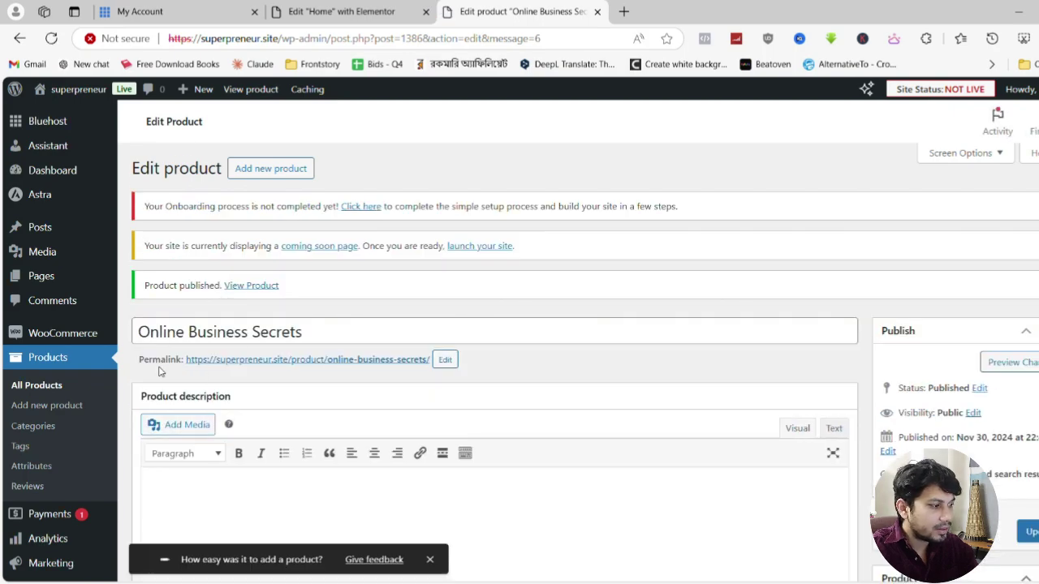
pyautogui.click(317, 363)
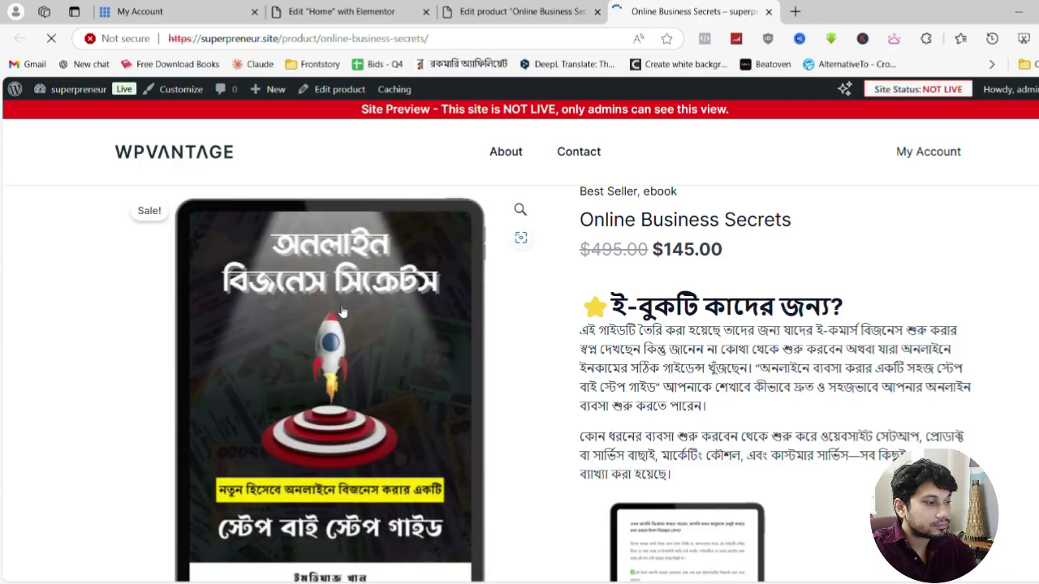
pyautogui.scroll(-12, 824, 357)
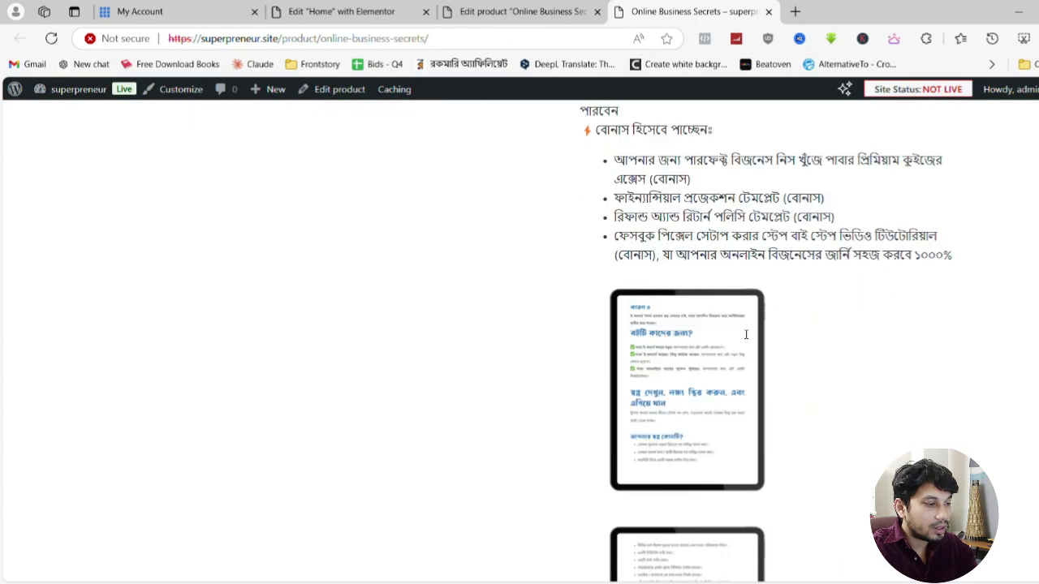
pyautogui.scroll(-5, 754, 336)
pyautogui.scroll(10, 756, 332)
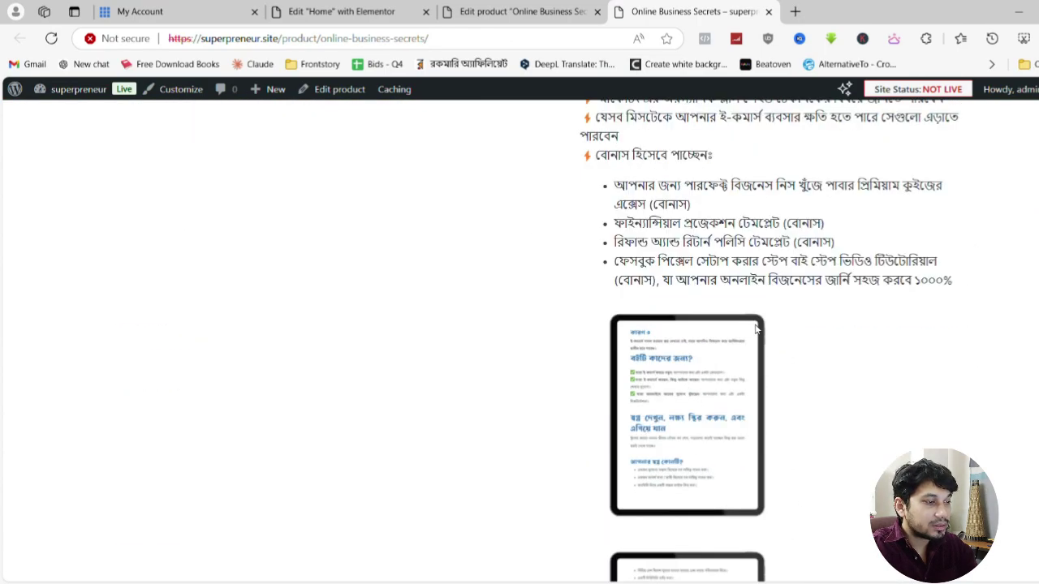
pyautogui.scroll(2, 759, 328)
pyautogui.scroll(-4, 756, 327)
pyautogui.scroll(4, 755, 327)
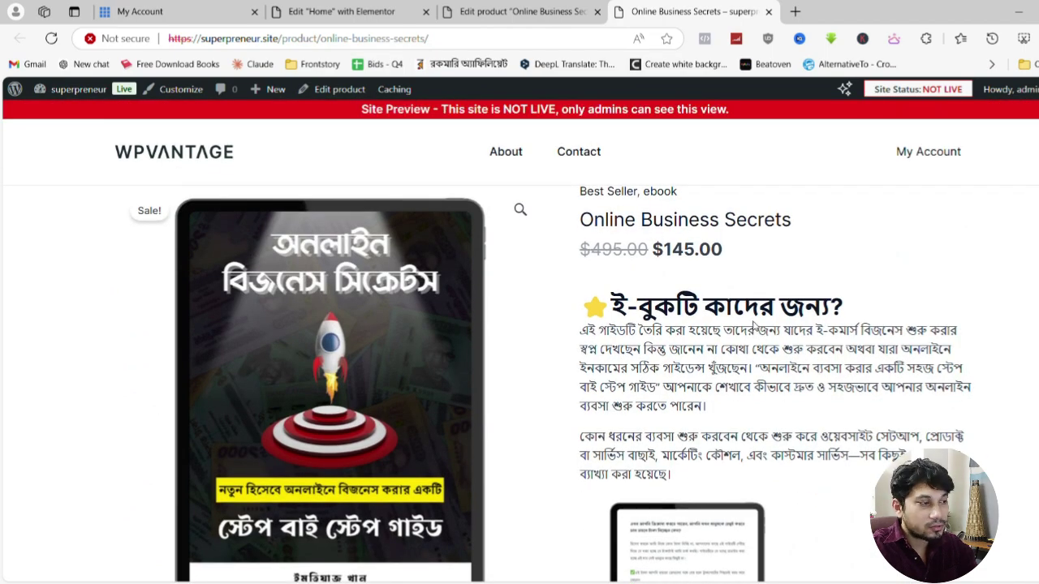
# Open the Customizer from the product page to the Single Product Structure settings
pyautogui.click(173, 91)
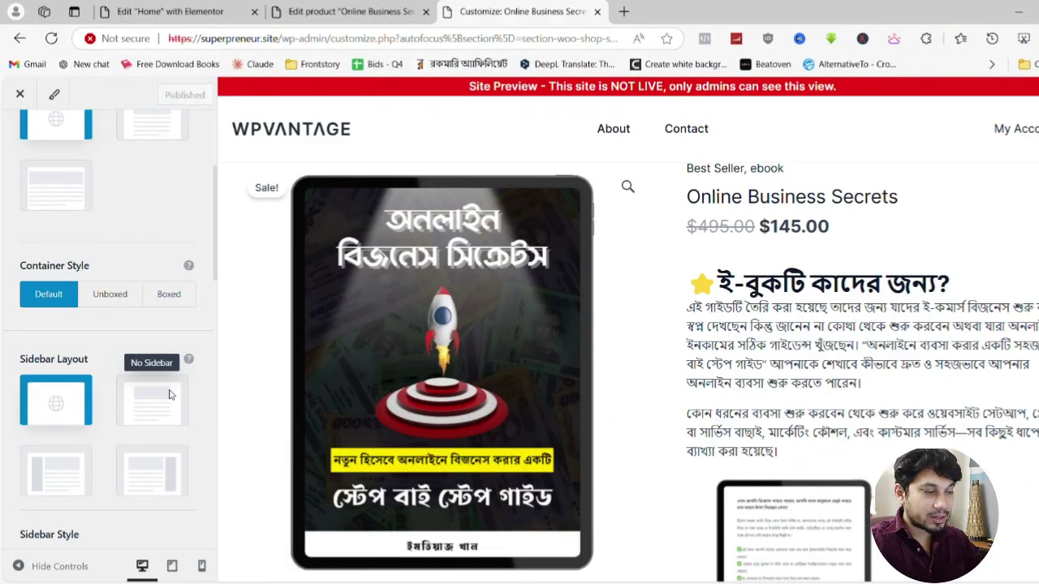
pyautogui.scroll(-6, 163, 396)
pyautogui.scroll(2, 159, 395)
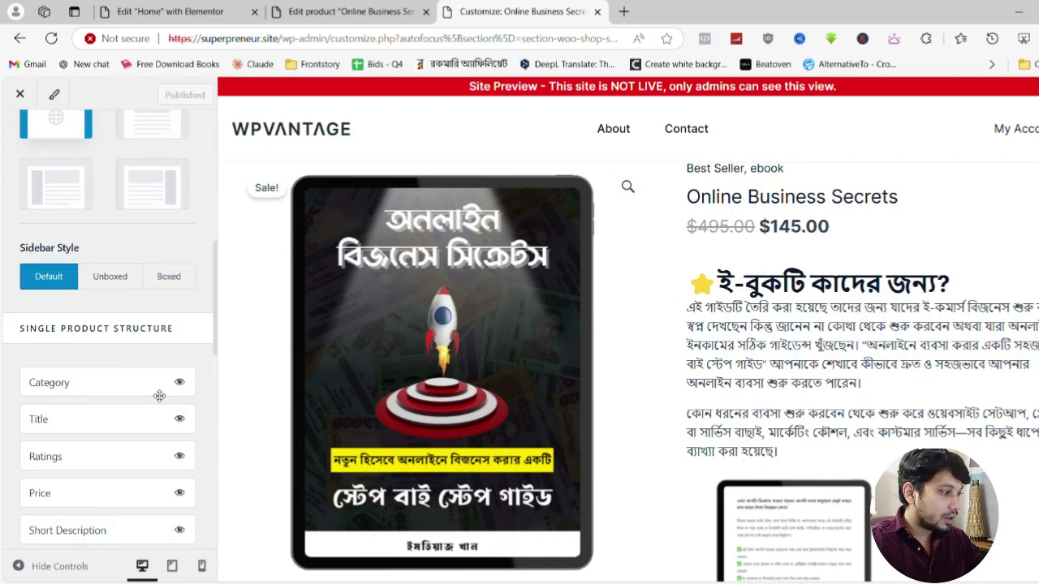
pyautogui.scroll(4, 159, 395)
pyautogui.scroll(-7, 109, 301)
pyautogui.scroll(1, 108, 283)
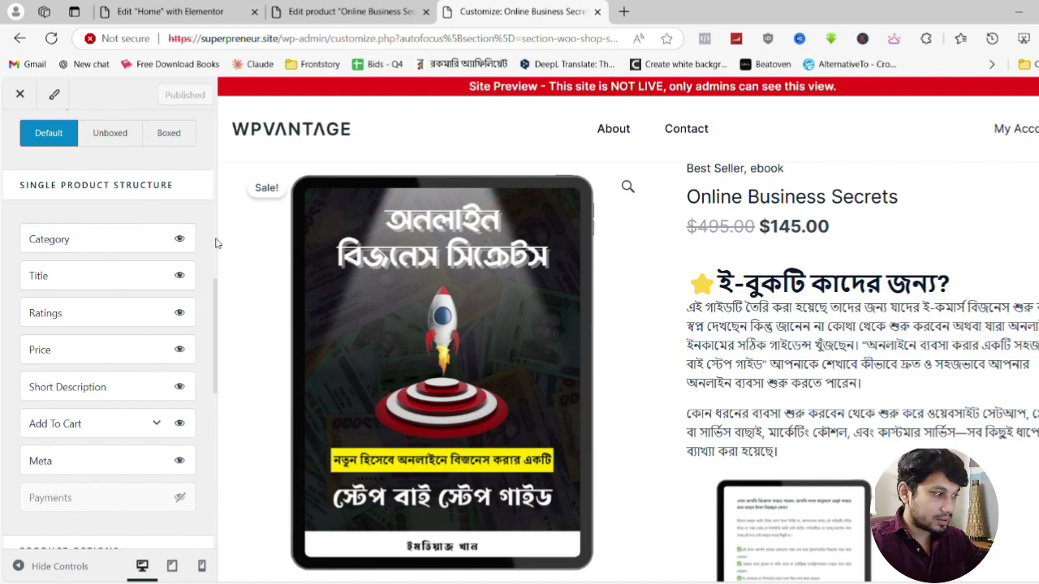
pyautogui.scroll(-5, 175, 304)
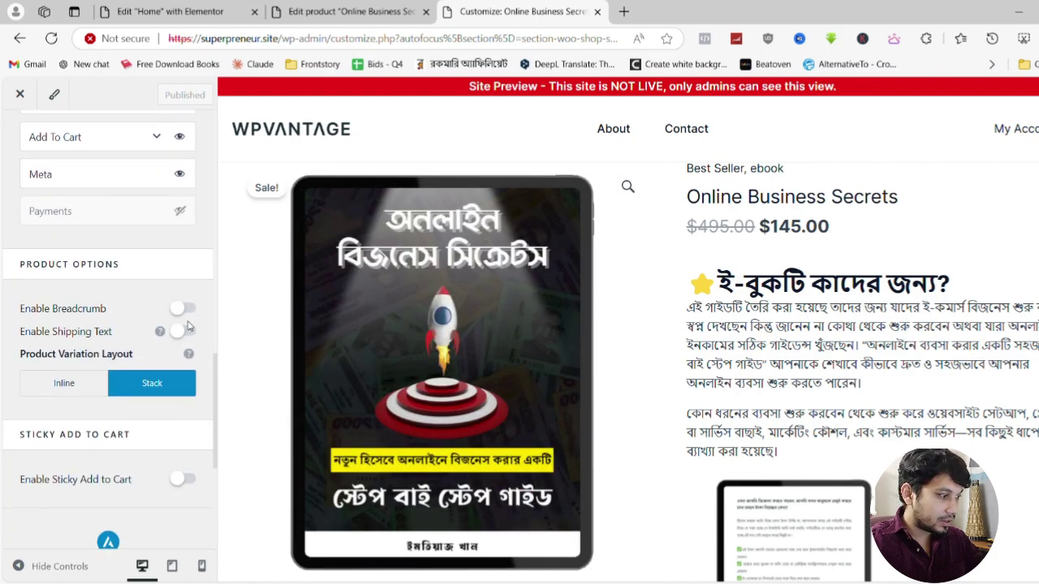
pyautogui.scroll(5, 148, 195)
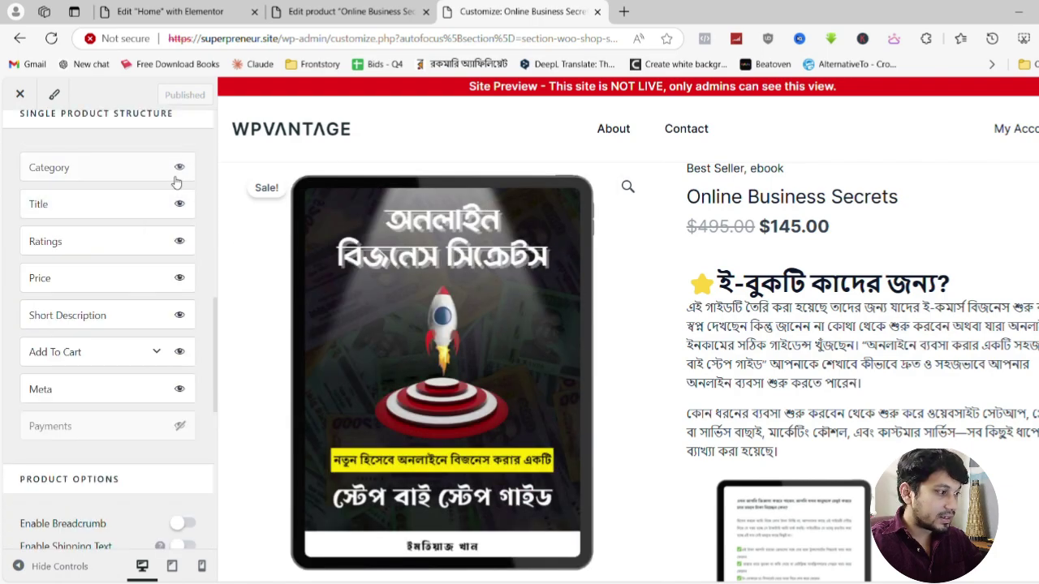
# Hide the Category line shown above the product title
pyautogui.click(182, 169)
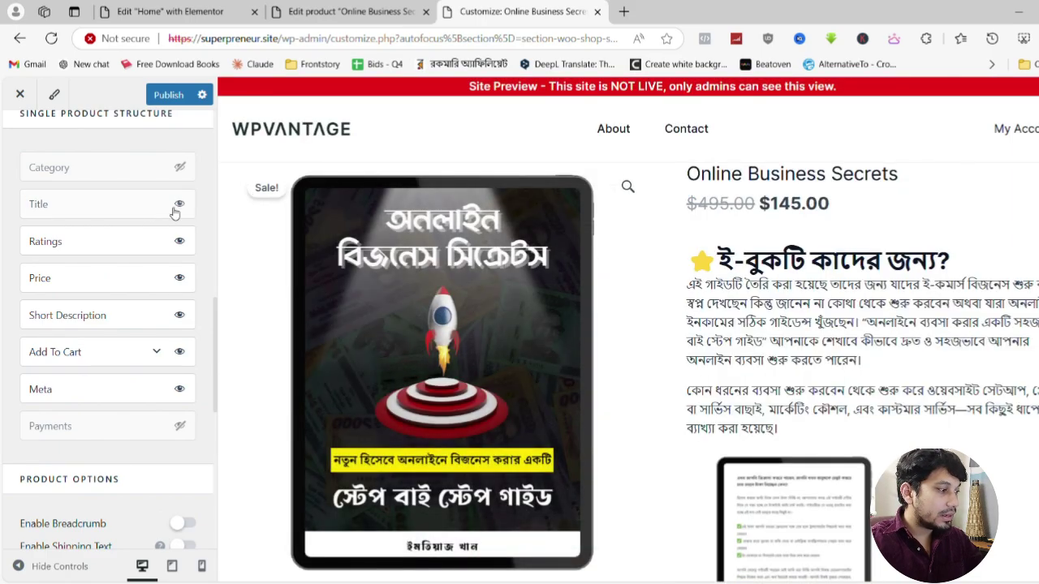
pyautogui.click(180, 242)
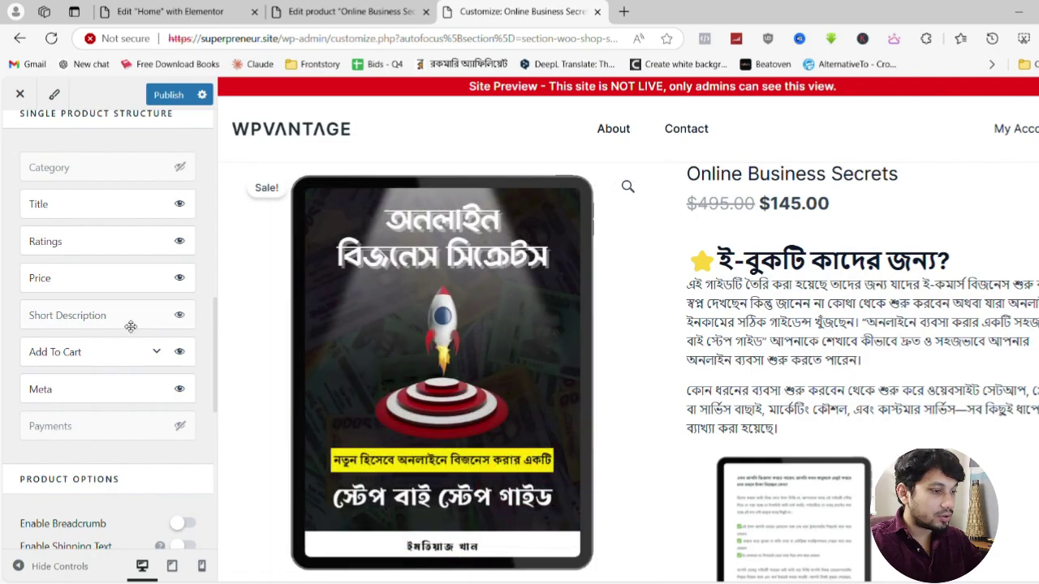
pyautogui.scroll(-6, 874, 440)
pyautogui.scroll(5, 883, 438)
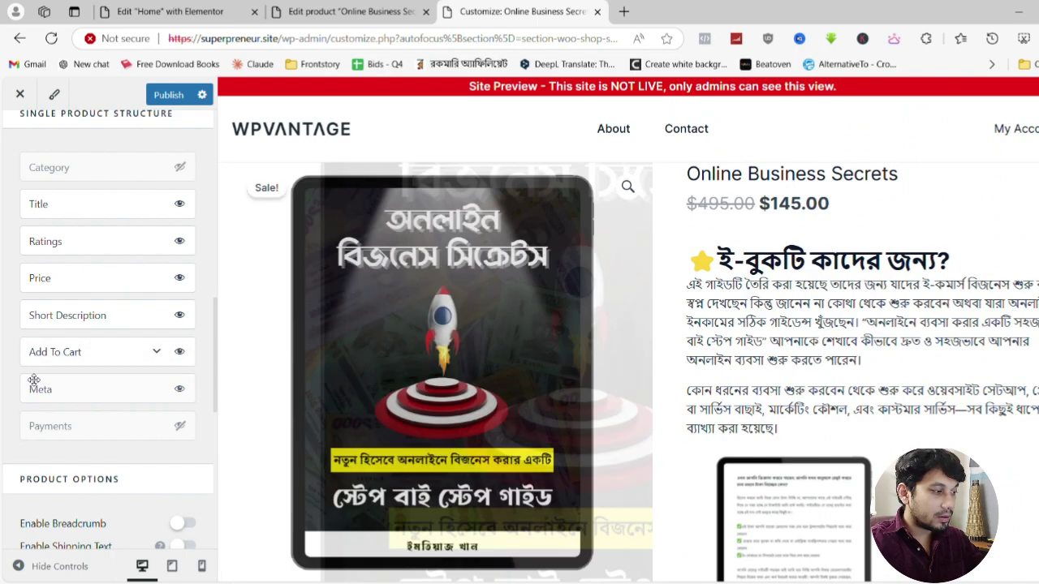
pyautogui.click(179, 389)
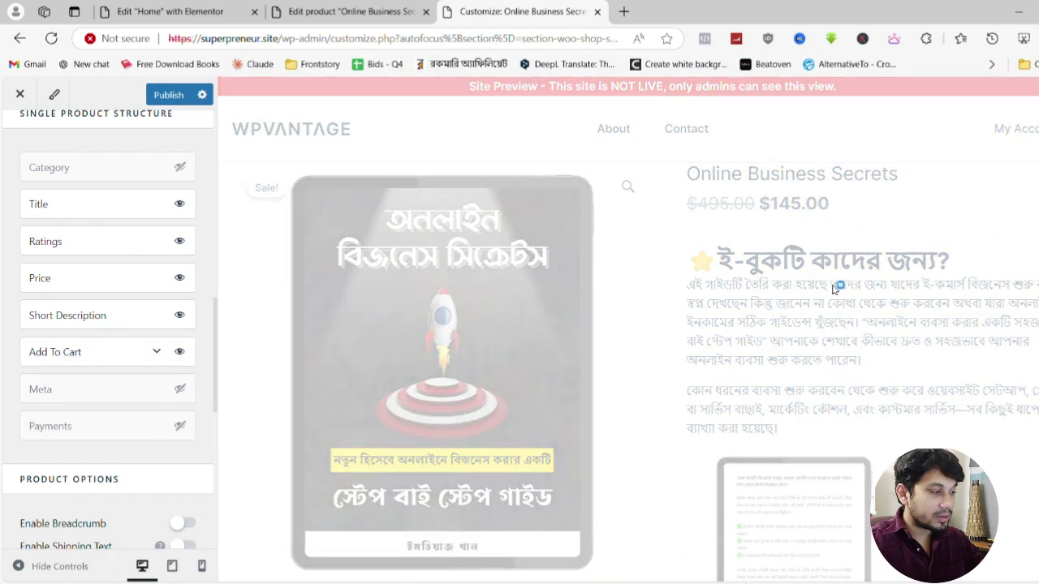
pyautogui.click(180, 427)
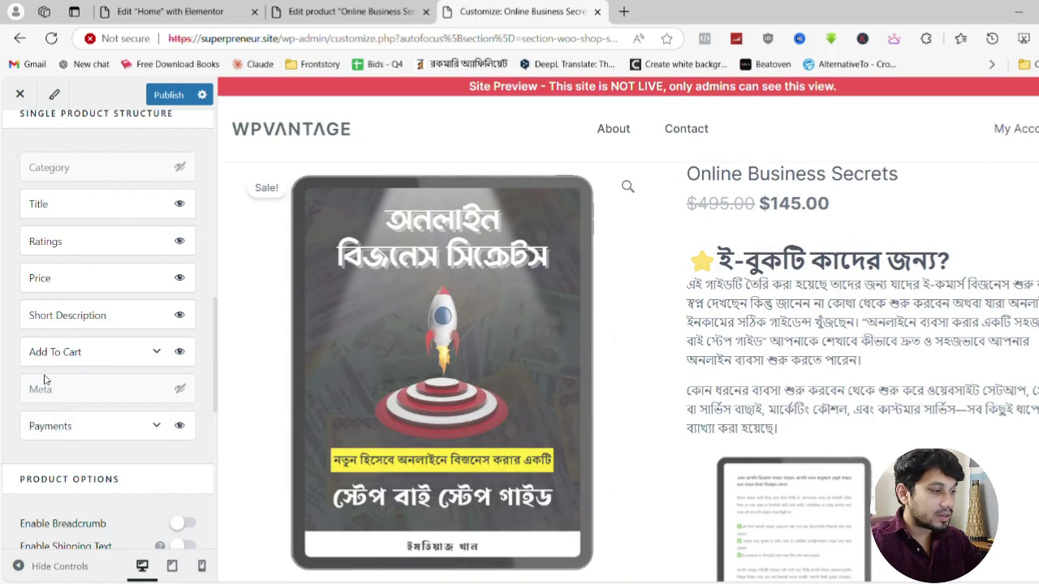
pyautogui.scroll(-3, 678, 385)
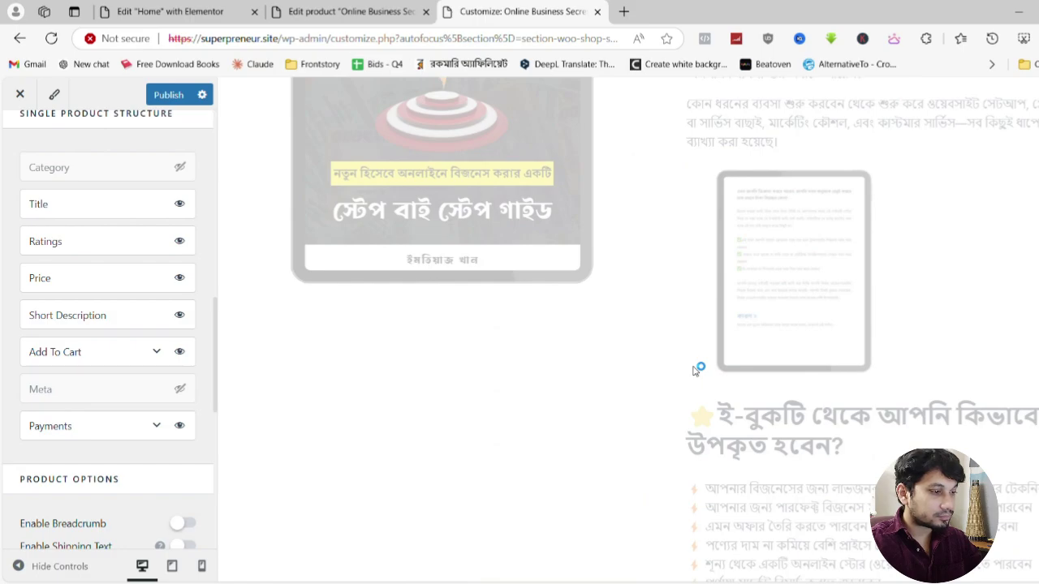
pyautogui.scroll(-10, 696, 370)
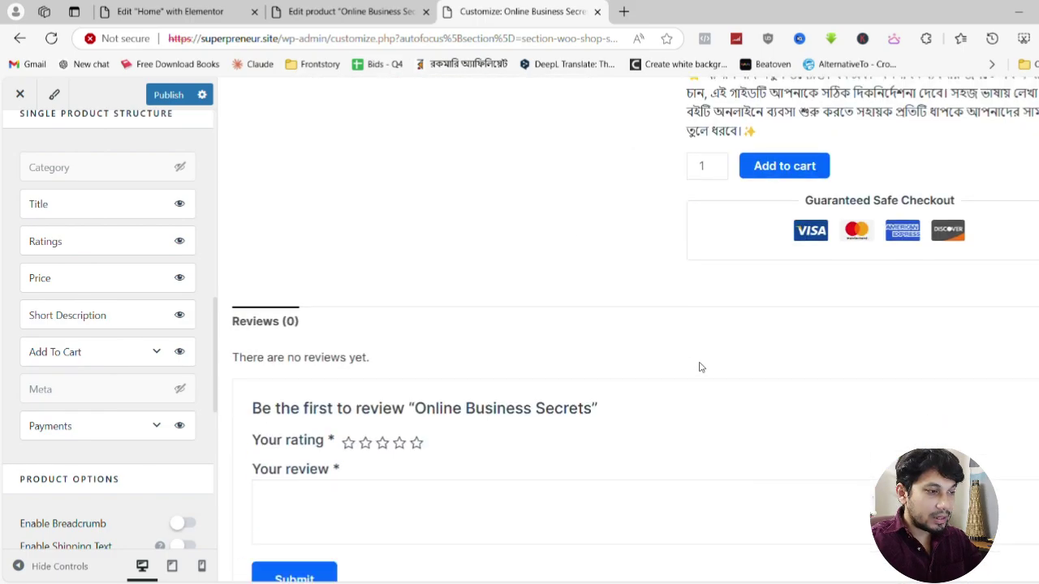
pyautogui.scroll(1, 701, 367)
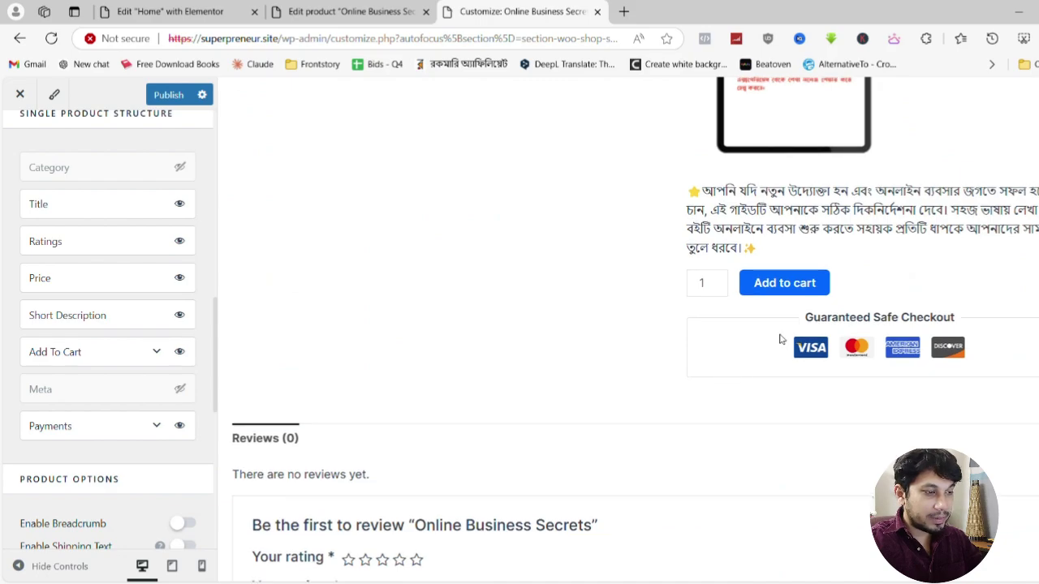
pyautogui.scroll(1, 807, 357)
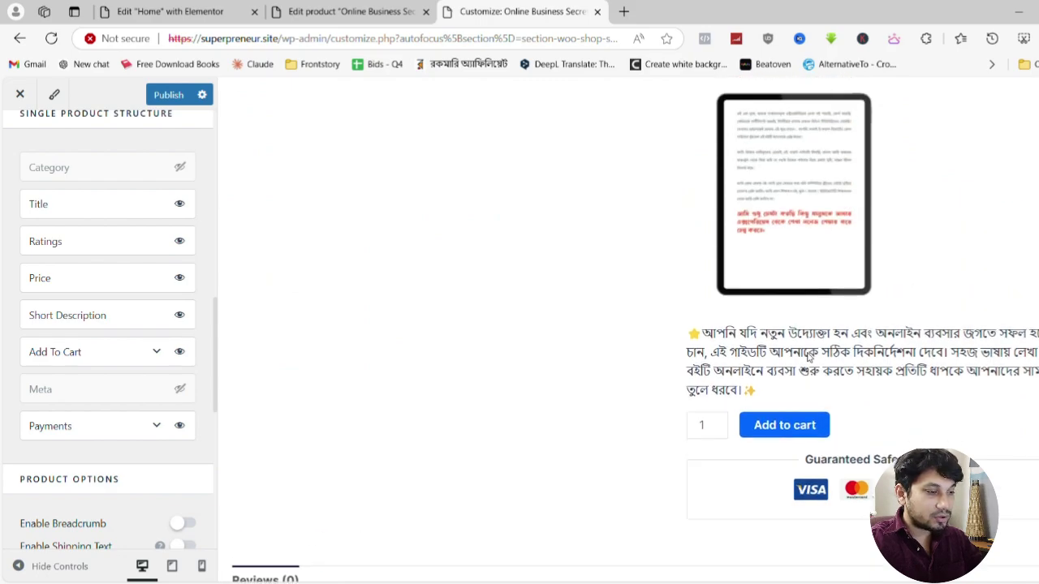
pyautogui.scroll(12, 807, 357)
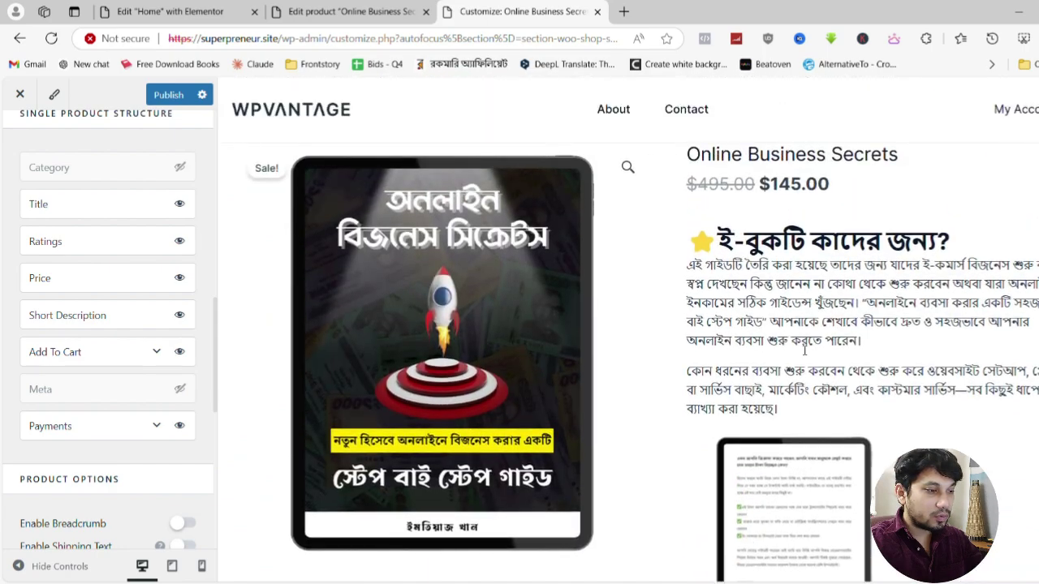
pyautogui.scroll(-3, 804, 350)
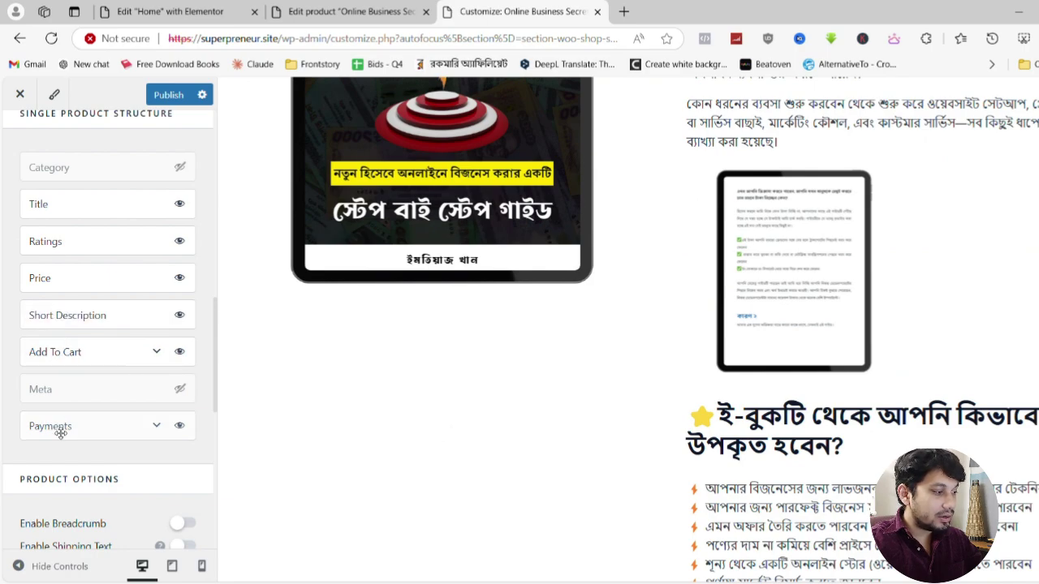
# Move Payments directly below Price, and Add To Cart directly below Payments
pyautogui.moveTo(60, 433); pyautogui.dragTo(56, 313)
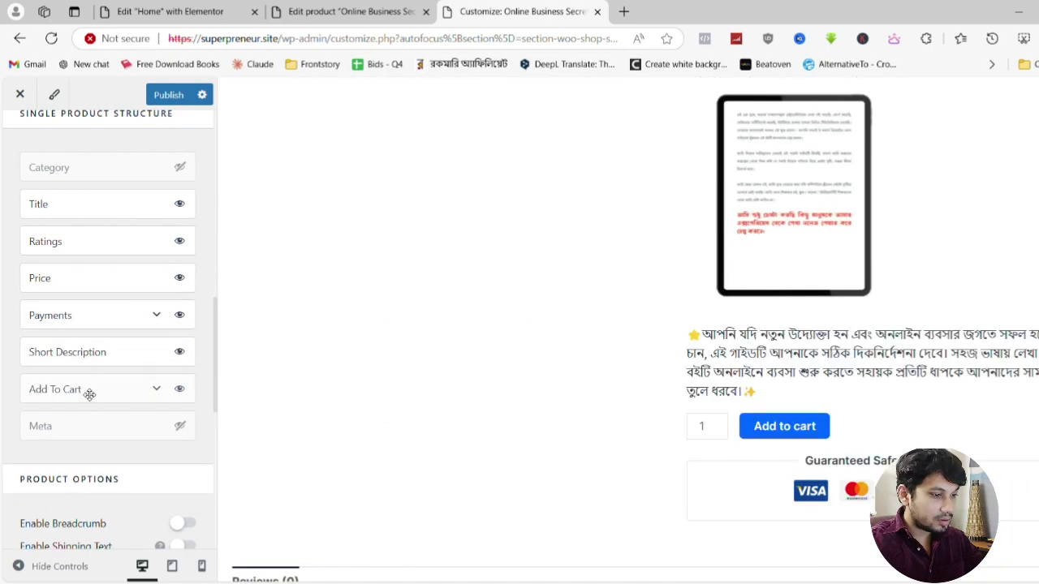
pyautogui.moveTo(89, 394); pyautogui.dragTo(85, 305)
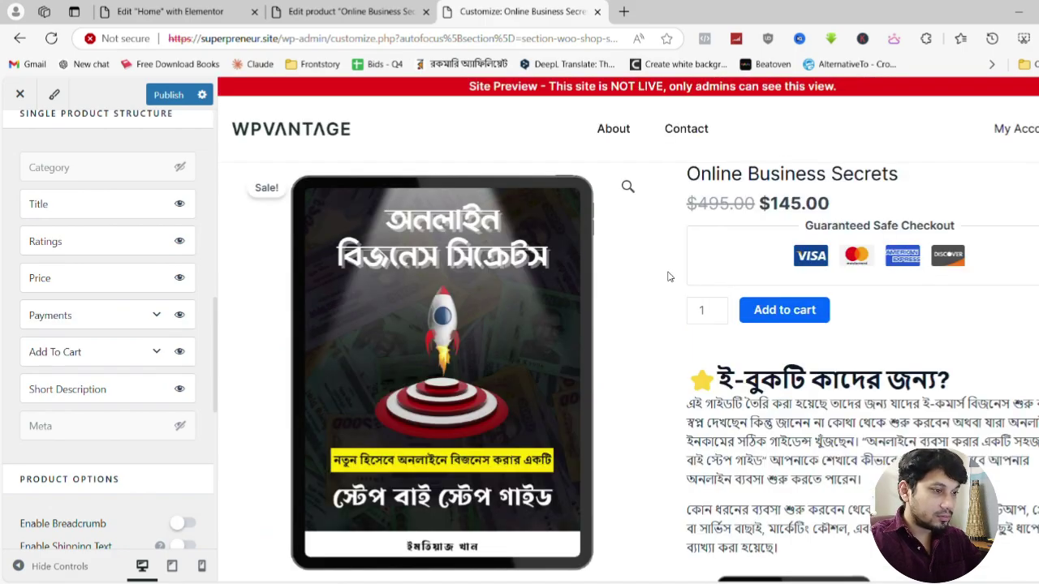
pyautogui.scroll(-10, 821, 306)
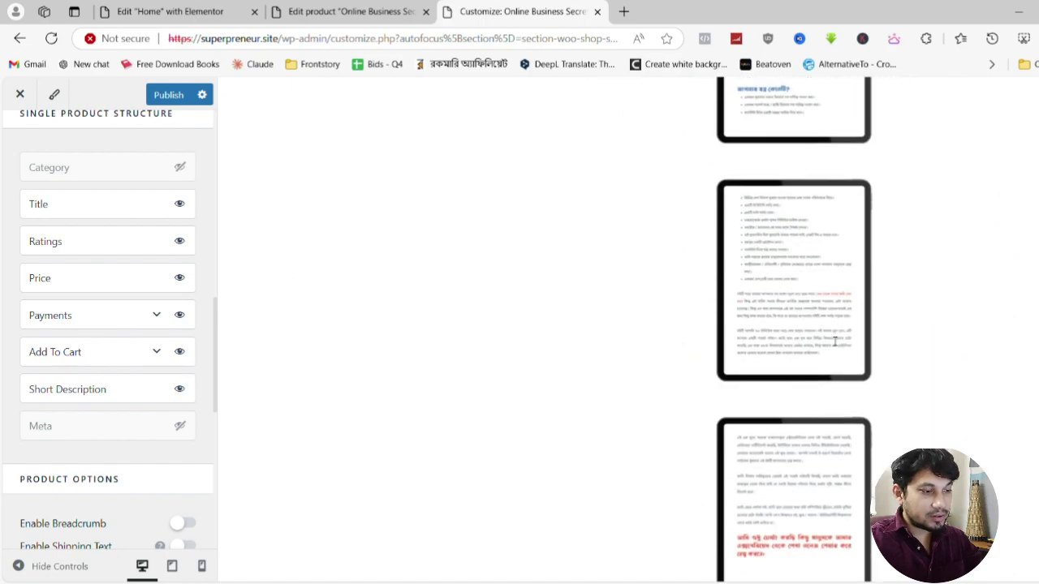
pyautogui.scroll(-7, 777, 324)
pyautogui.scroll(11, 782, 320)
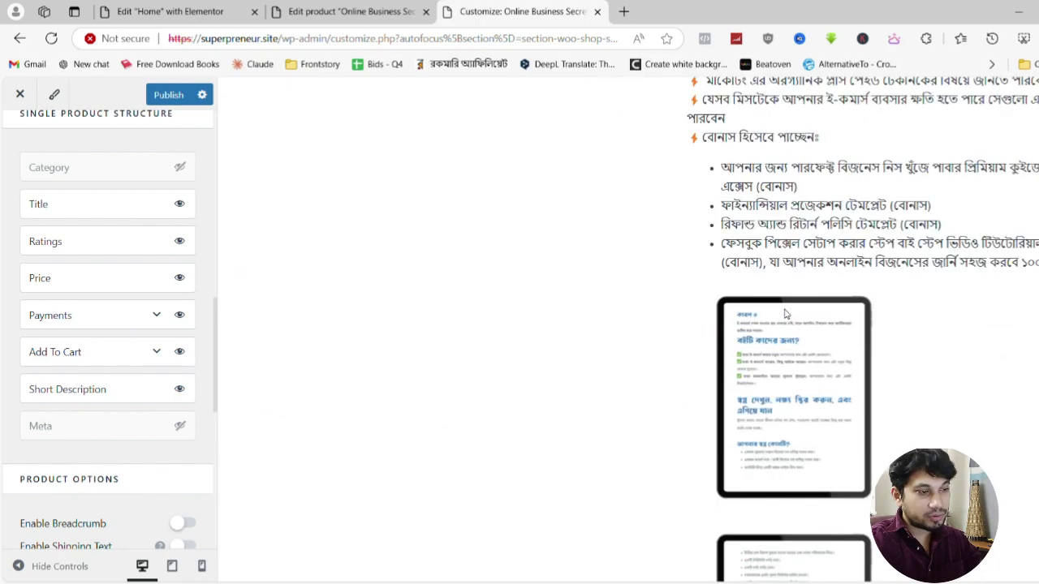
pyautogui.scroll(8, 785, 313)
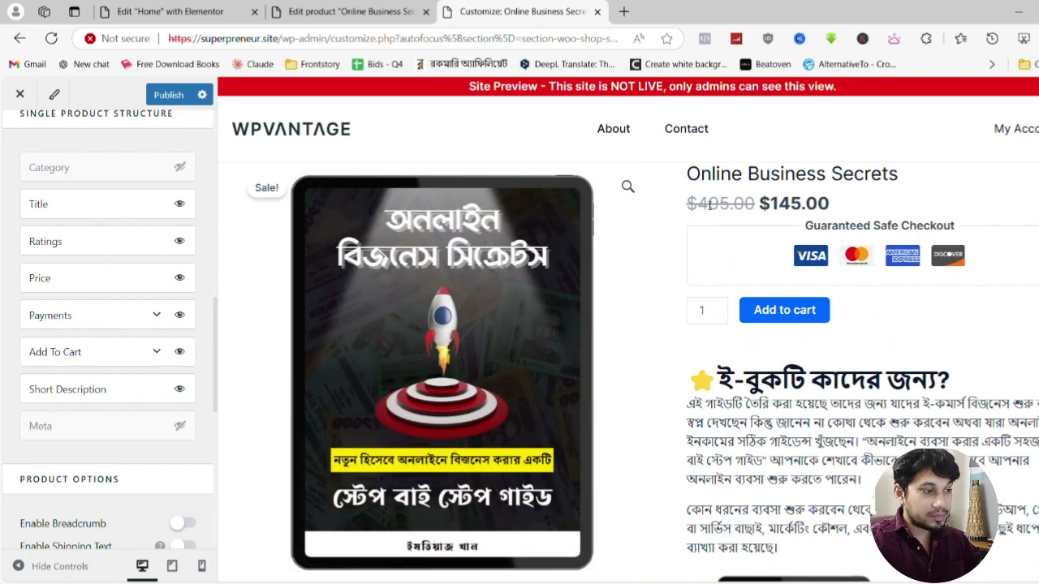
# Inspect the sale price and the old $495.00 price in the preview
pyautogui.moveTo(695, 205); pyautogui.dragTo(814, 209)
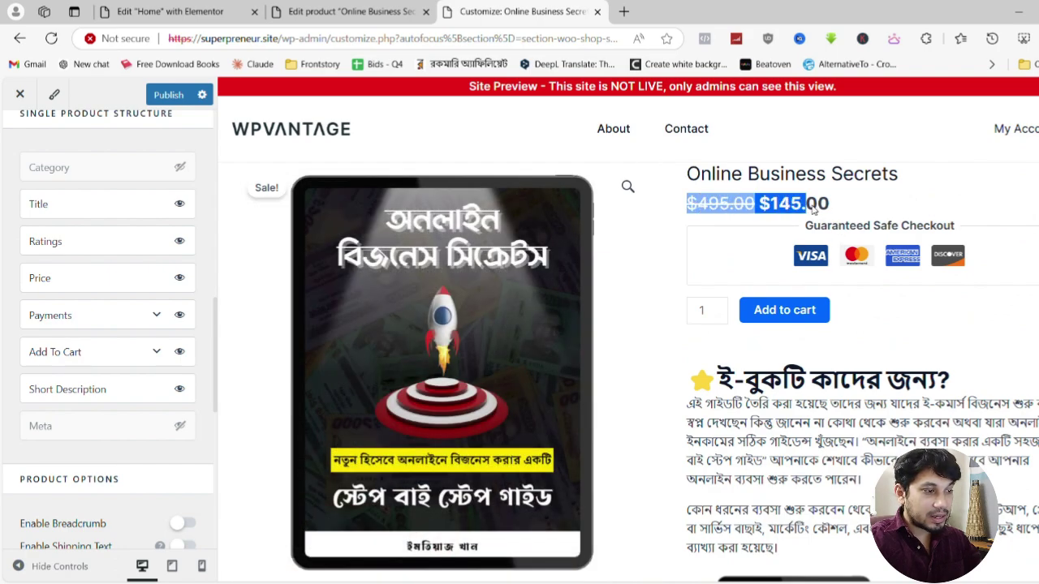
pyautogui.click(830, 210)
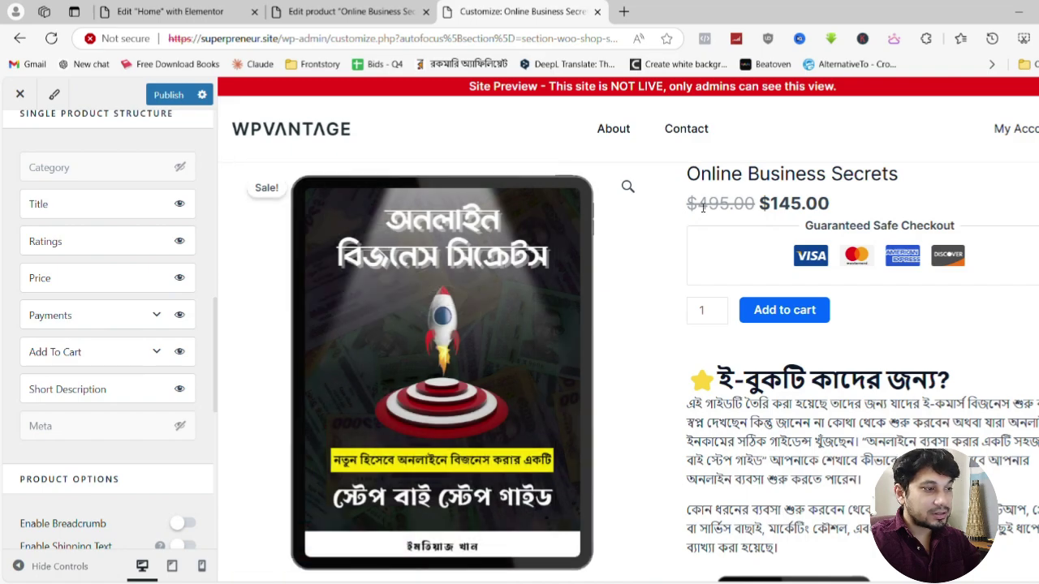
pyautogui.moveTo(697, 210); pyautogui.dragTo(821, 209)
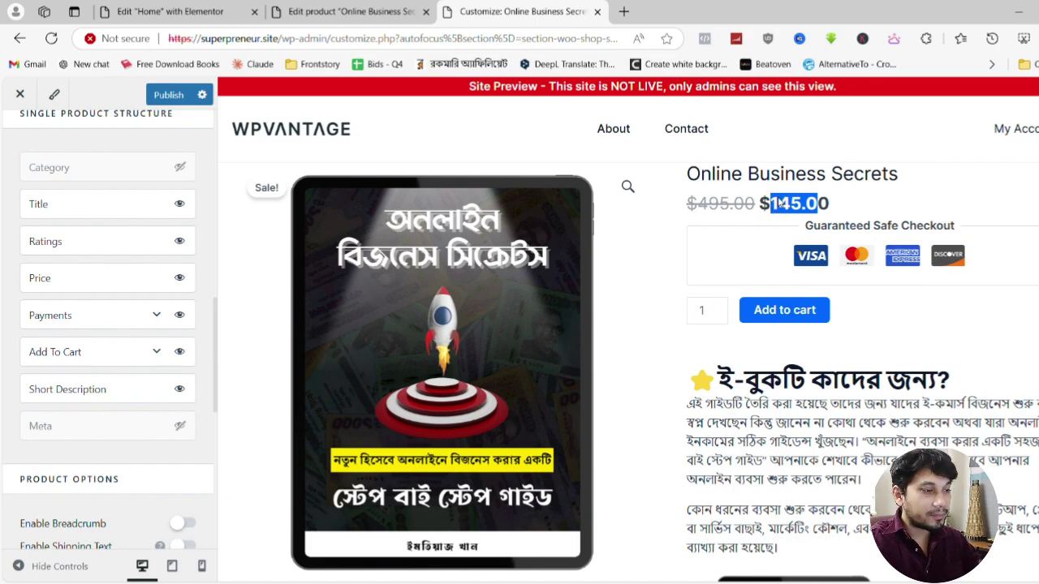
pyautogui.click(840, 202)
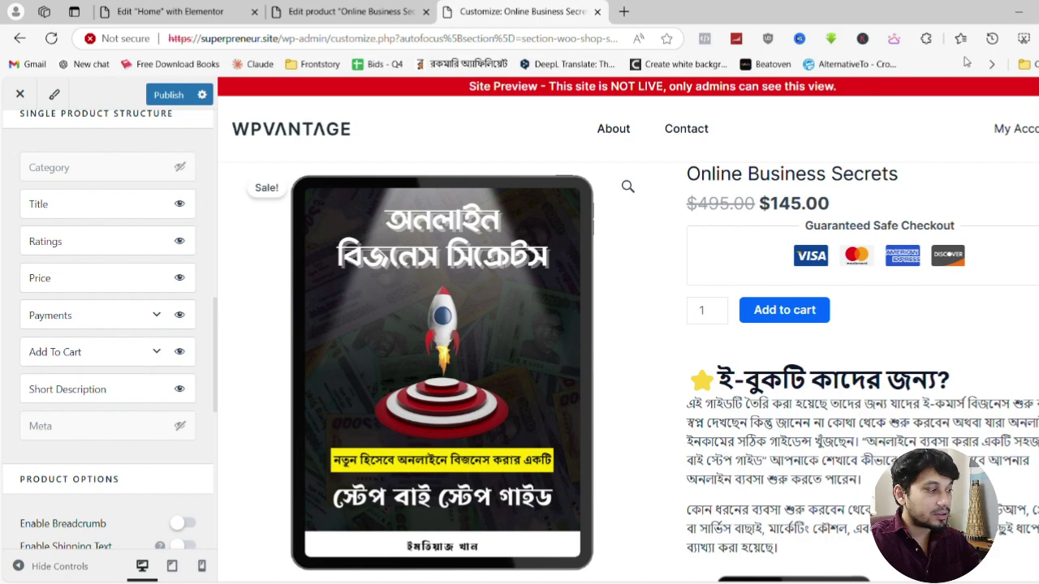
# Return to the main Customizer sections and scroll down to Additional CSS
pyautogui.scroll(-10, 122, 349)
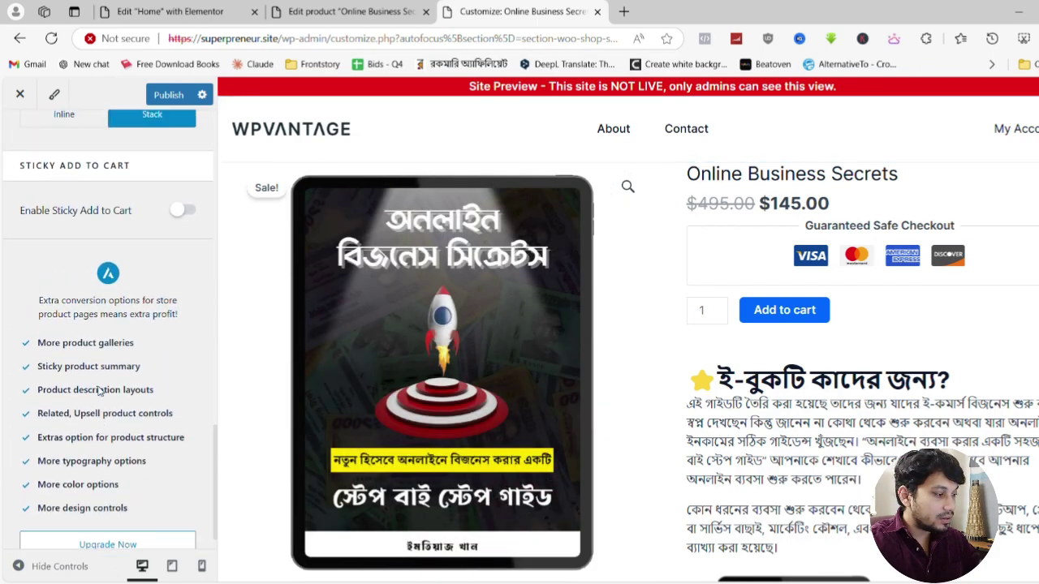
pyautogui.scroll(10, 97, 391)
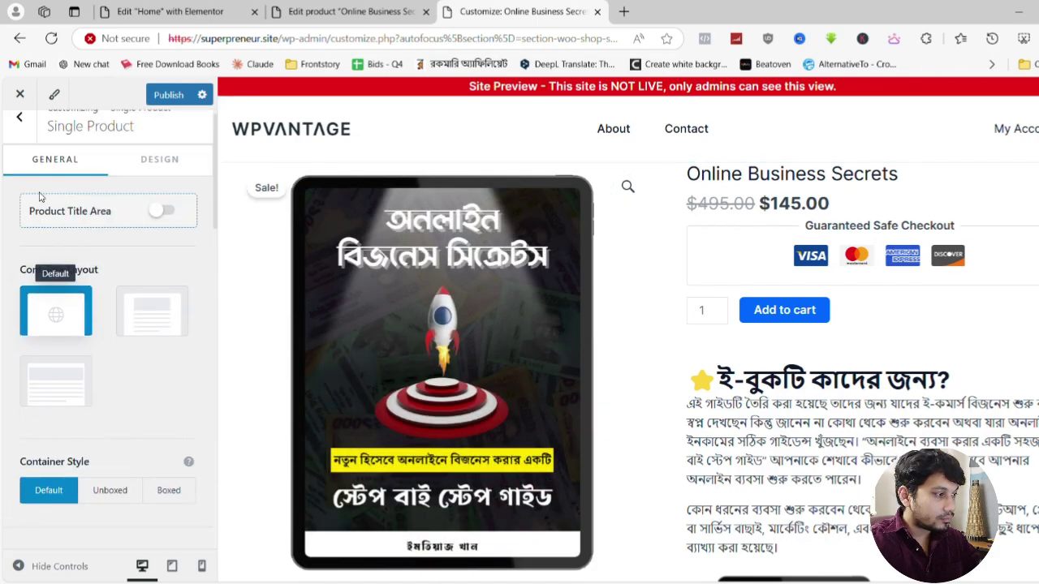
pyautogui.scroll(1, 40, 196)
pyautogui.click(19, 136)
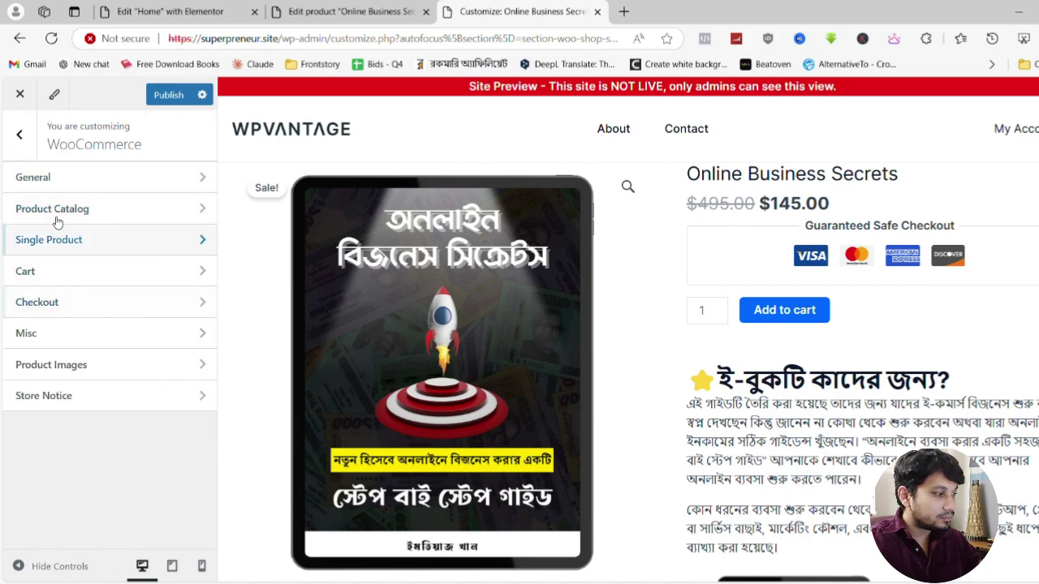
pyautogui.click(19, 135)
pyautogui.scroll(-3, 84, 353)
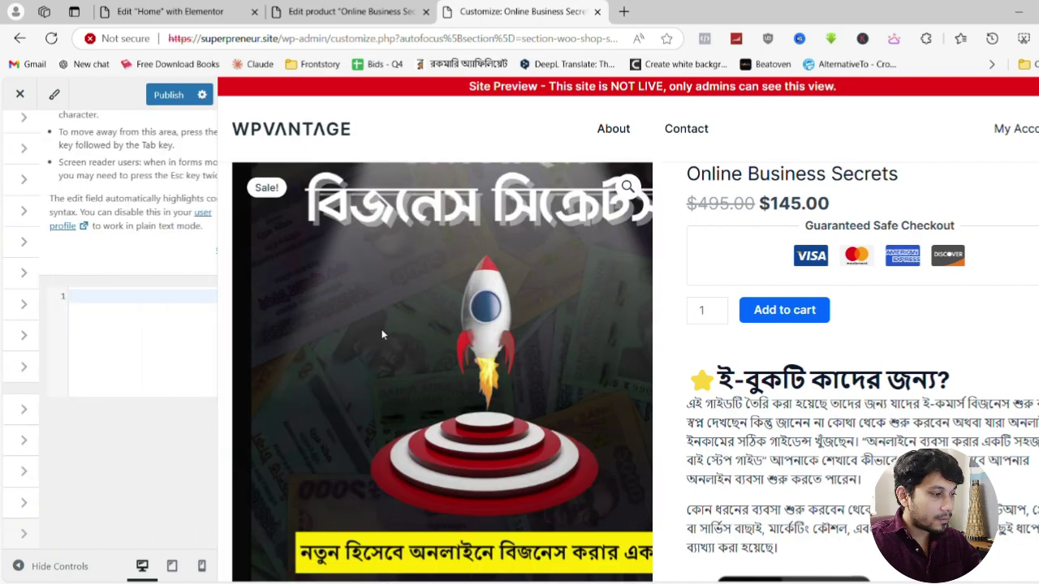
pyautogui.scroll(-1, 36, 493)
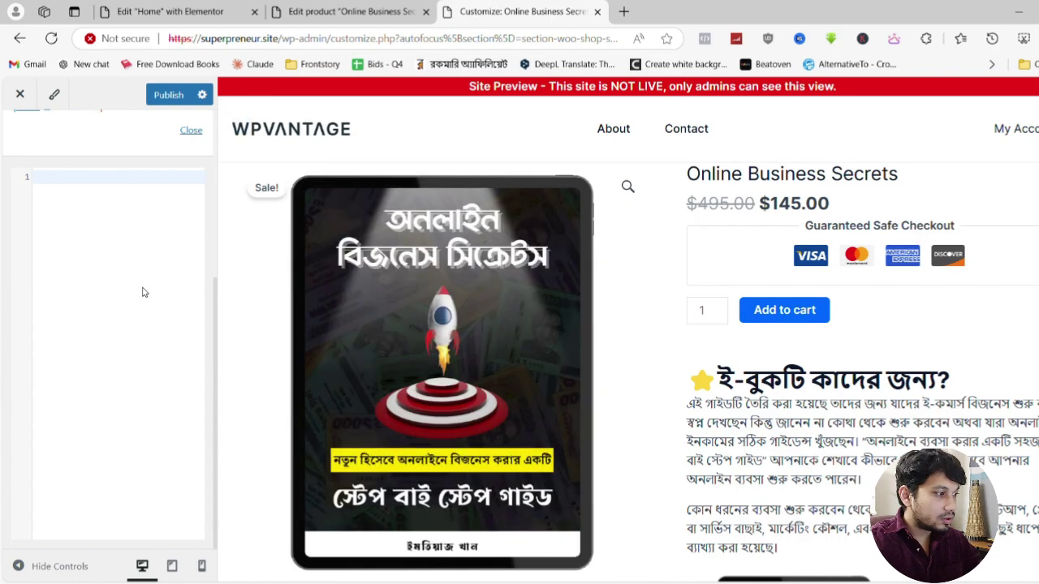
# Add CSS making the old price red and the sale price green with a lightning icon, then publish
pyautogui.write('.woocommerce-Price-amount {   color: #ff0000; }  .price ins .woocommerce-Price-amount, .woocommerce-Price-amount--sale {   color: #008000;   font-weight: bold;   position: relative; }  .price ins .woocommerce-Price-amount::after, .woocommerce-Price-amount--sale::after {   content: "⚡";   color: #00ff00;   margin-right: 4px; }')
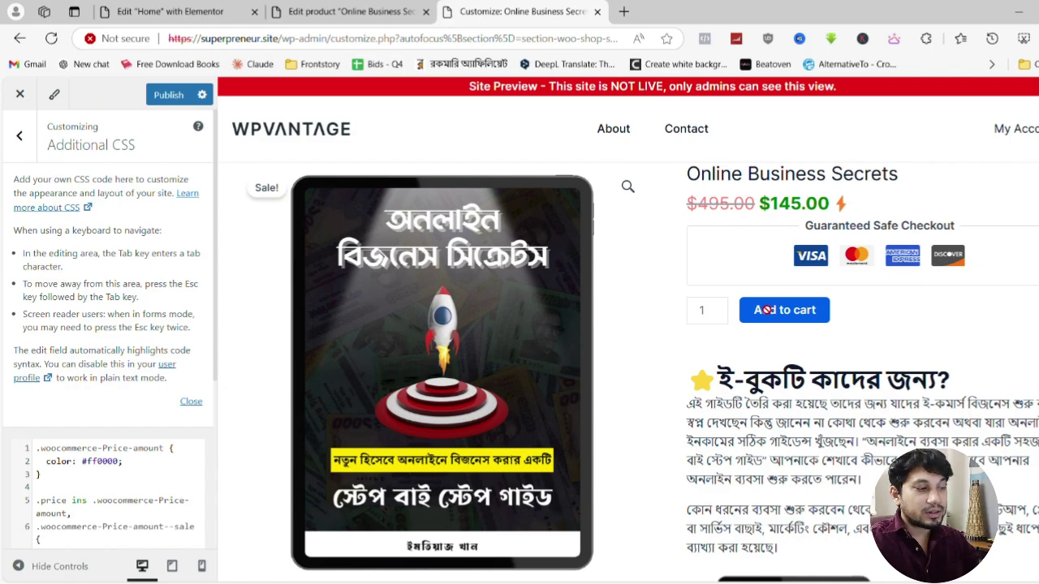
pyautogui.scroll(-10, 765, 310)
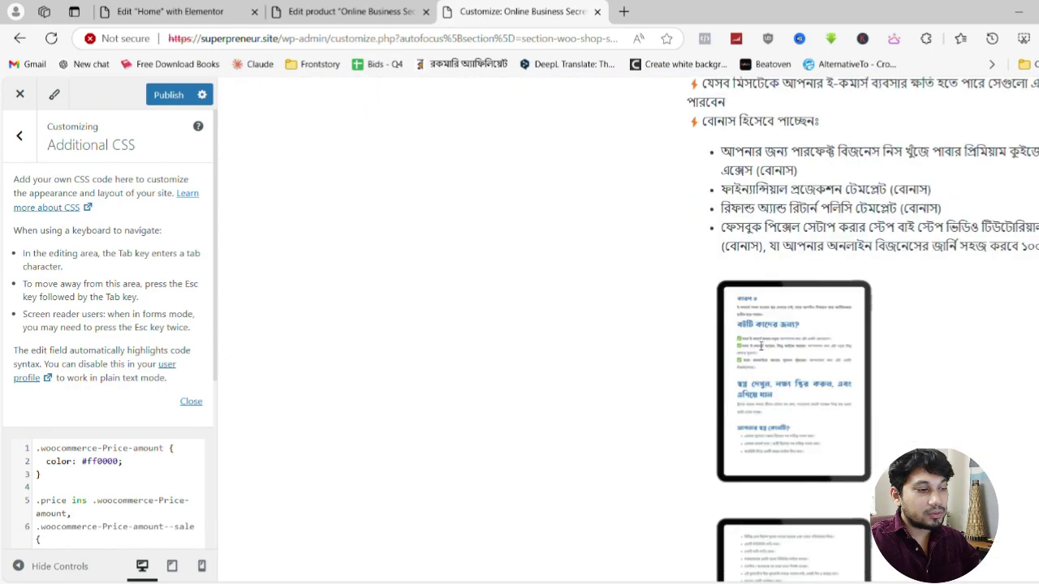
pyautogui.scroll(10, 761, 346)
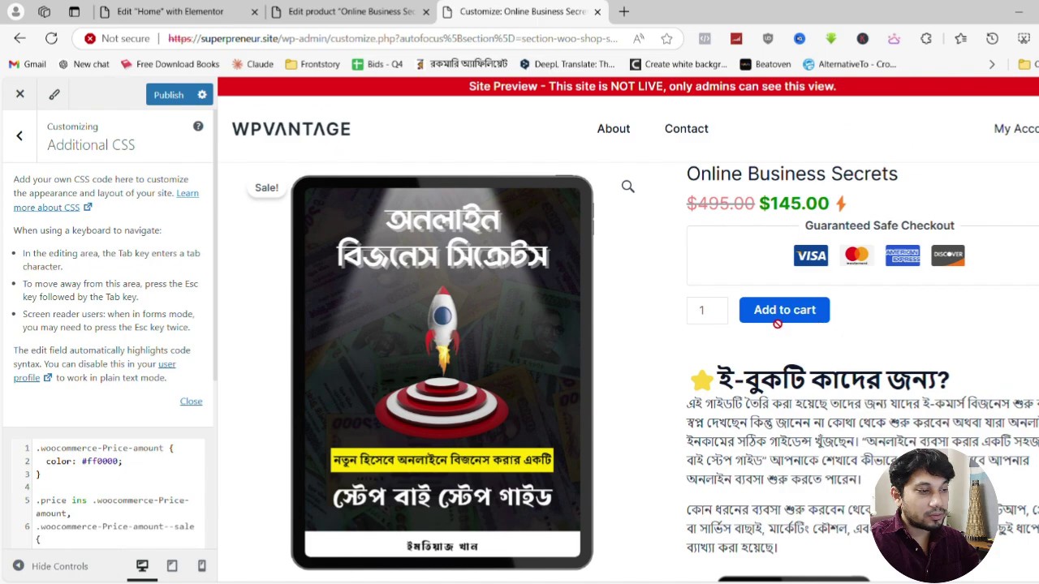
pyautogui.click(20, 137)
pyautogui.scroll(5, 28, 194)
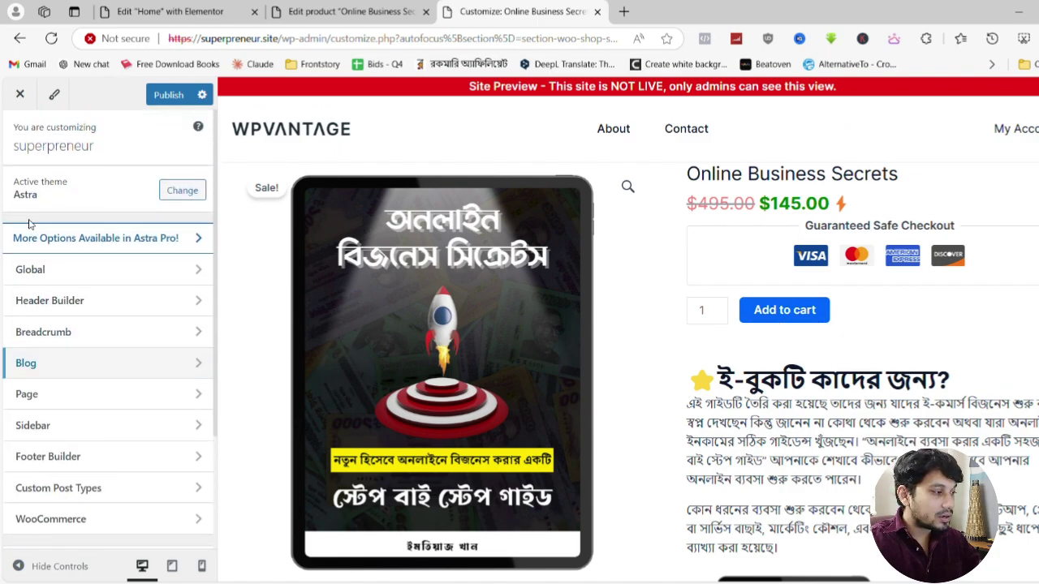
pyautogui.click(168, 95)
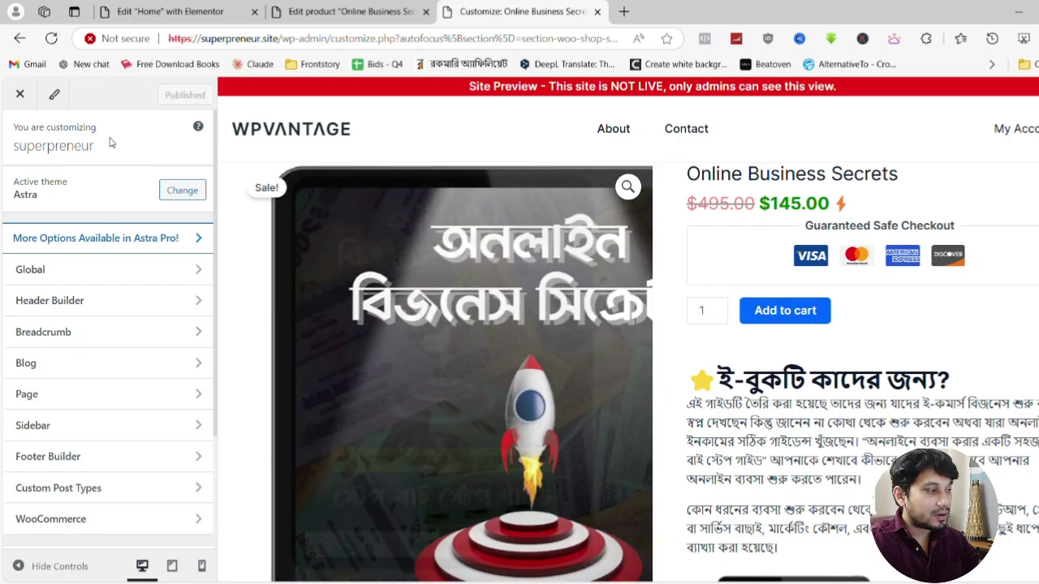
# In Global Buttons, set the primary background to 0F172A and the hover background to yellow
pyautogui.click(55, 95)
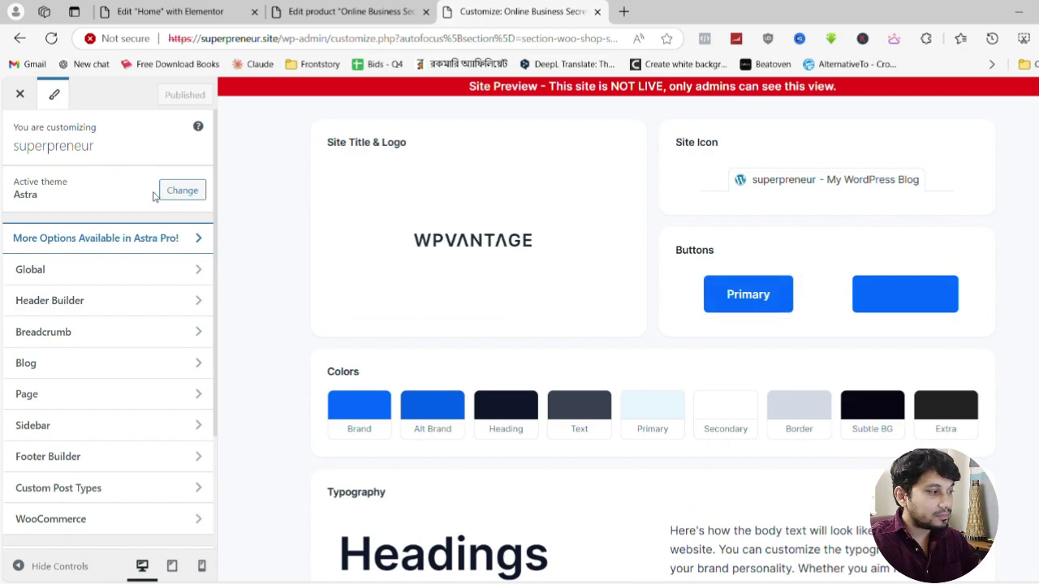
pyautogui.click(21, 97)
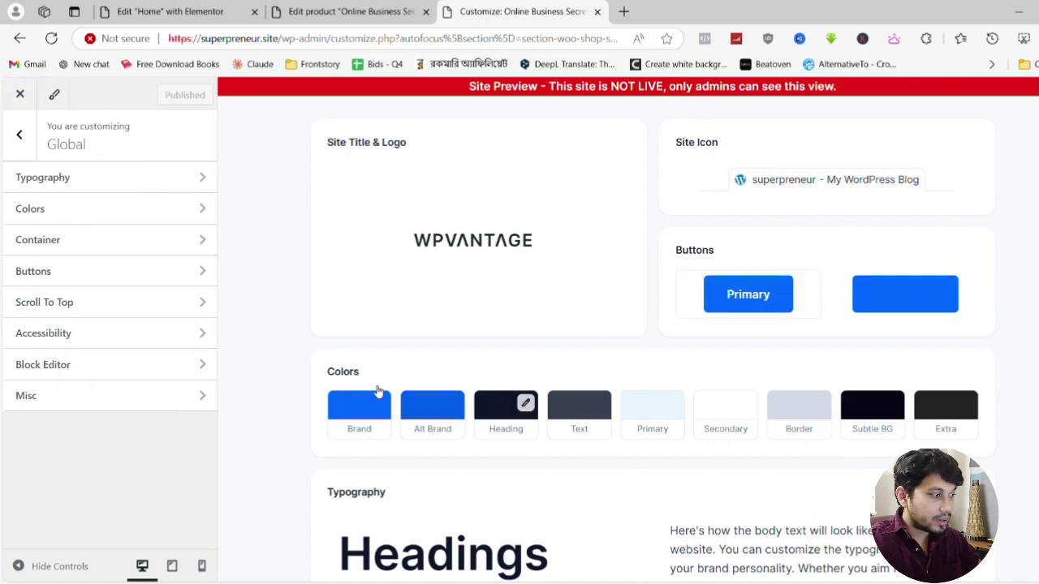
pyautogui.click(33, 272)
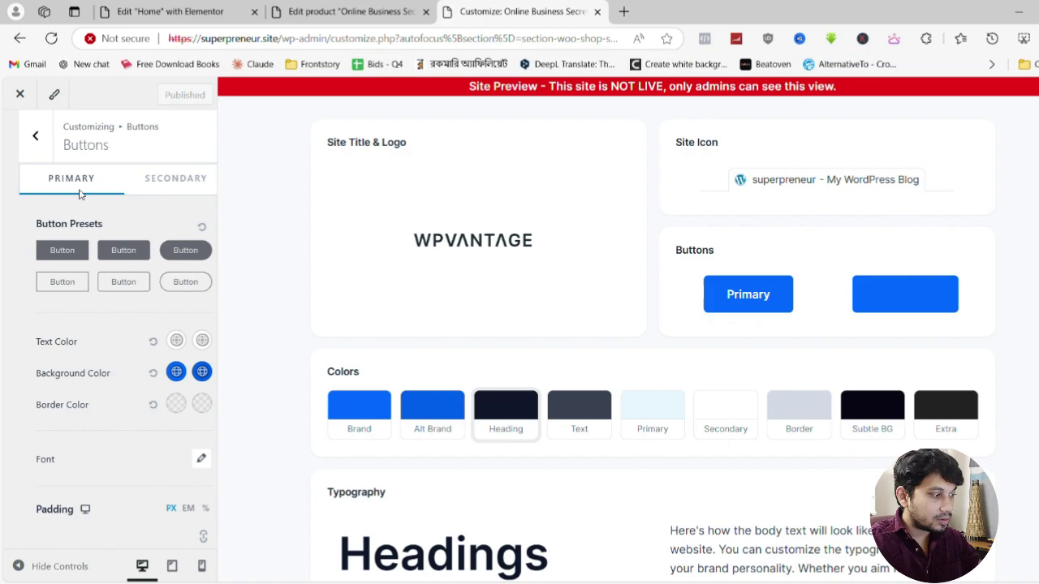
pyautogui.click(160, 372)
pyautogui.scroll(-2, 89, 365)
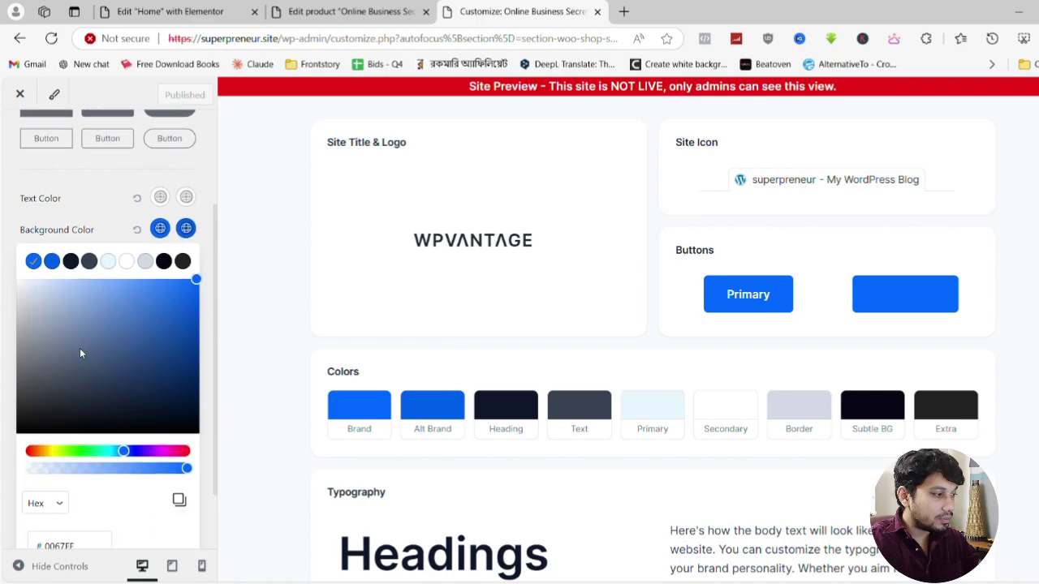
pyautogui.click(71, 260)
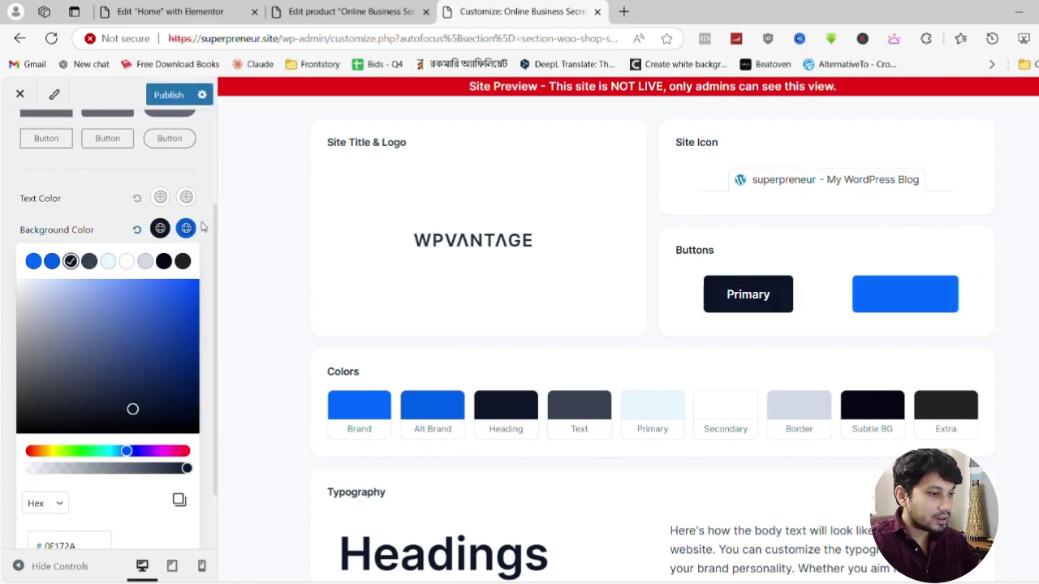
pyautogui.scroll(-1, 203, 228)
pyautogui.click(186, 157)
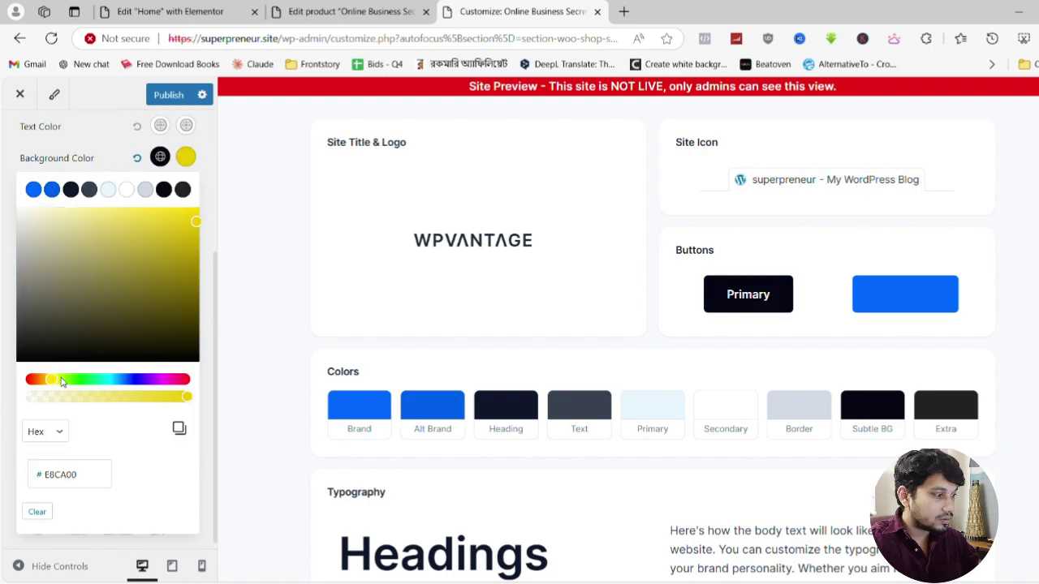
pyautogui.click(199, 126)
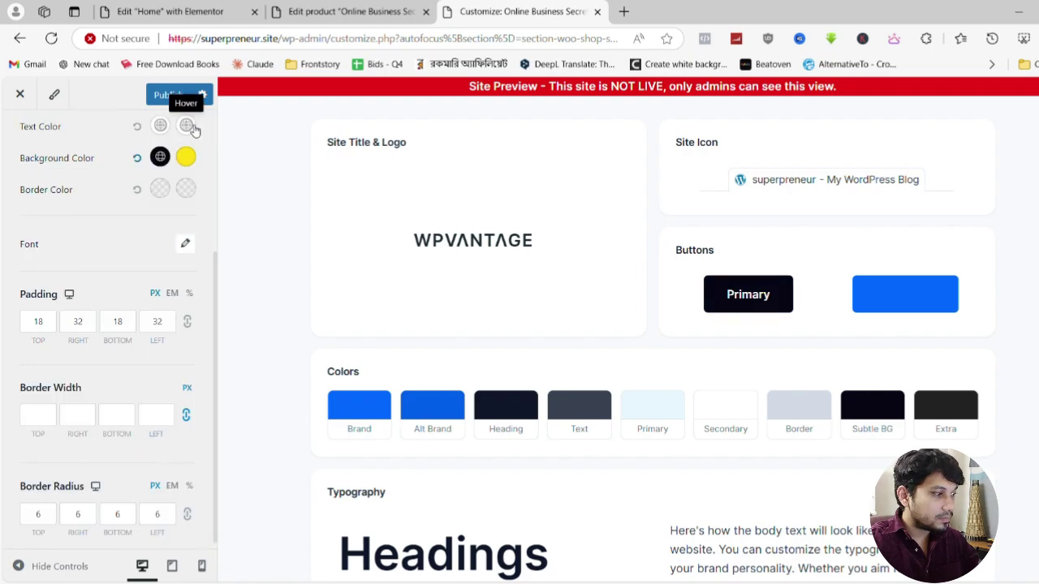
# Set the button hover text to near-black, publish, and return to the product editor
pyautogui.click(188, 126)
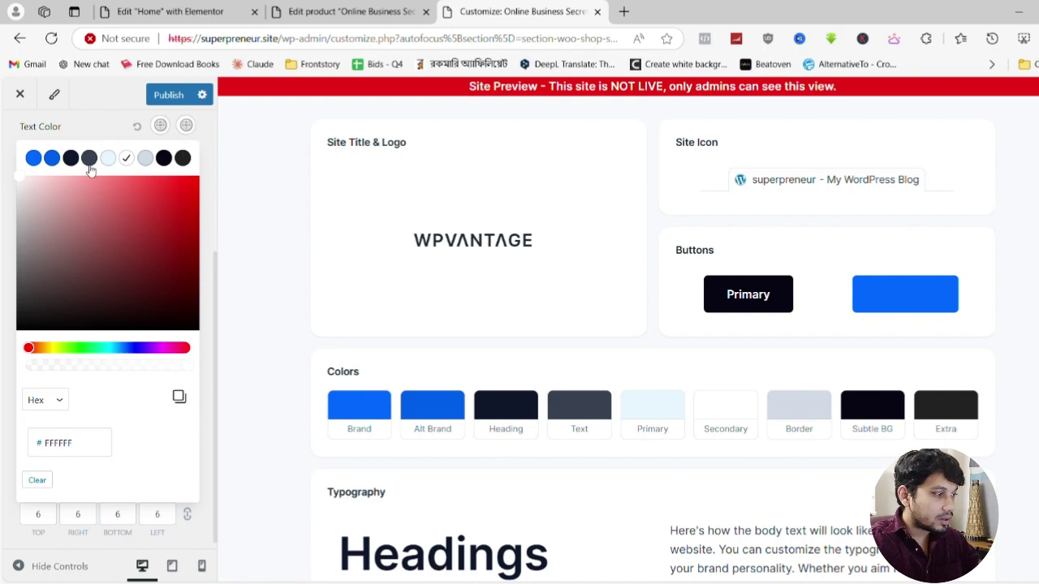
pyautogui.click(164, 158)
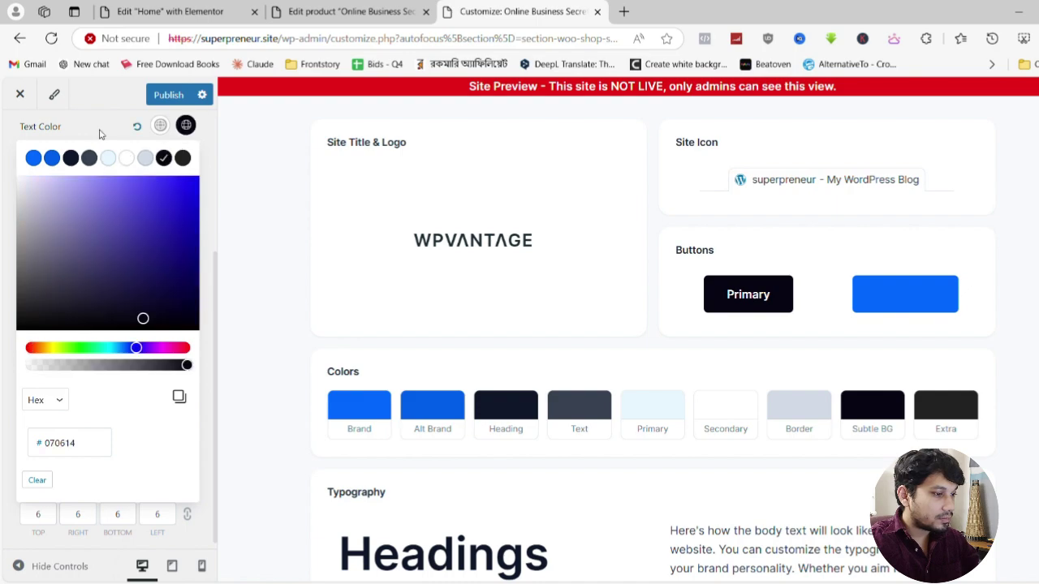
pyautogui.click(585, 270)
pyautogui.scroll(5, 121, 332)
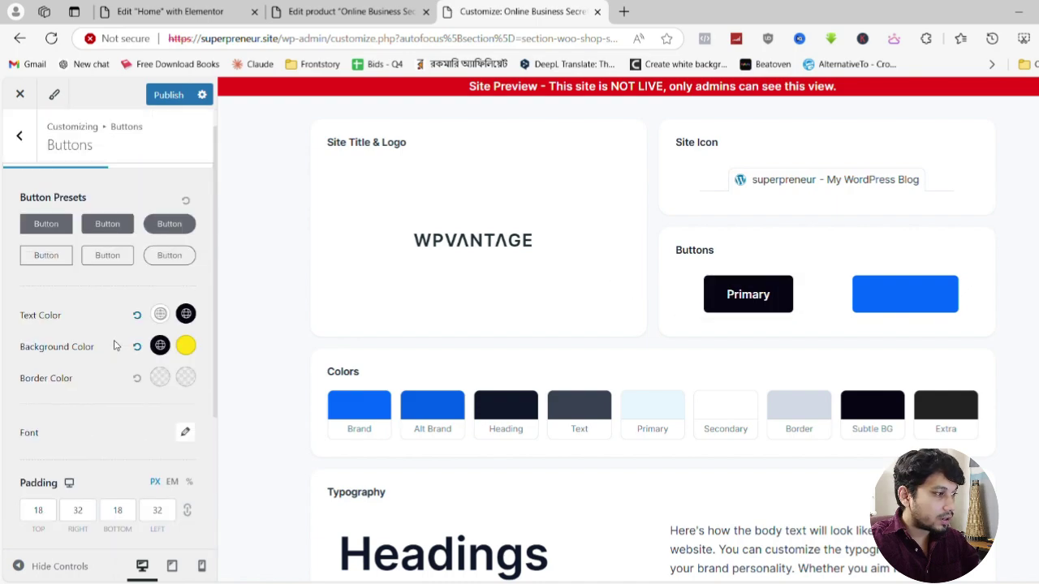
pyautogui.click(167, 96)
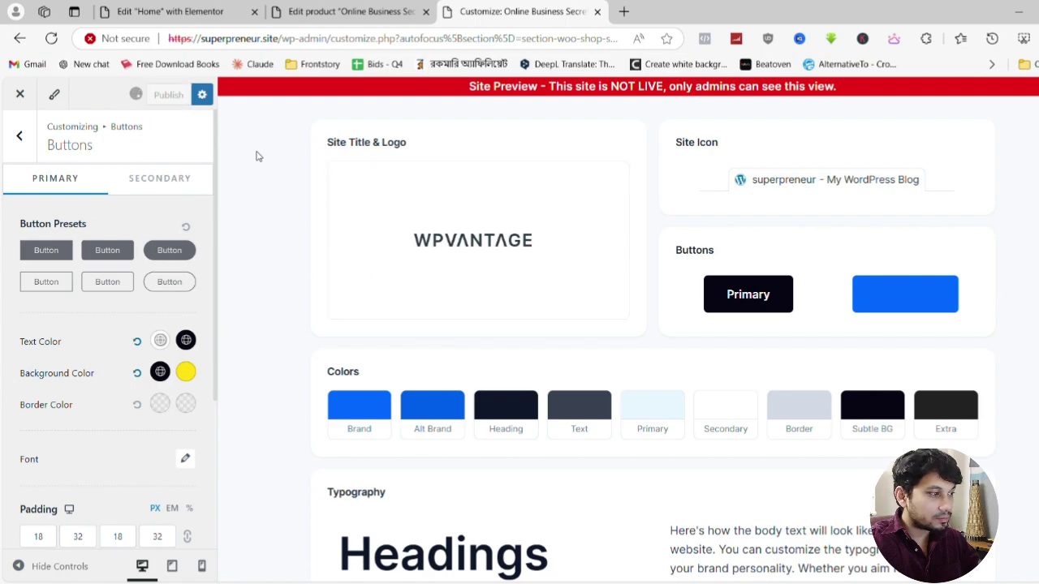
pyautogui.click(18, 138)
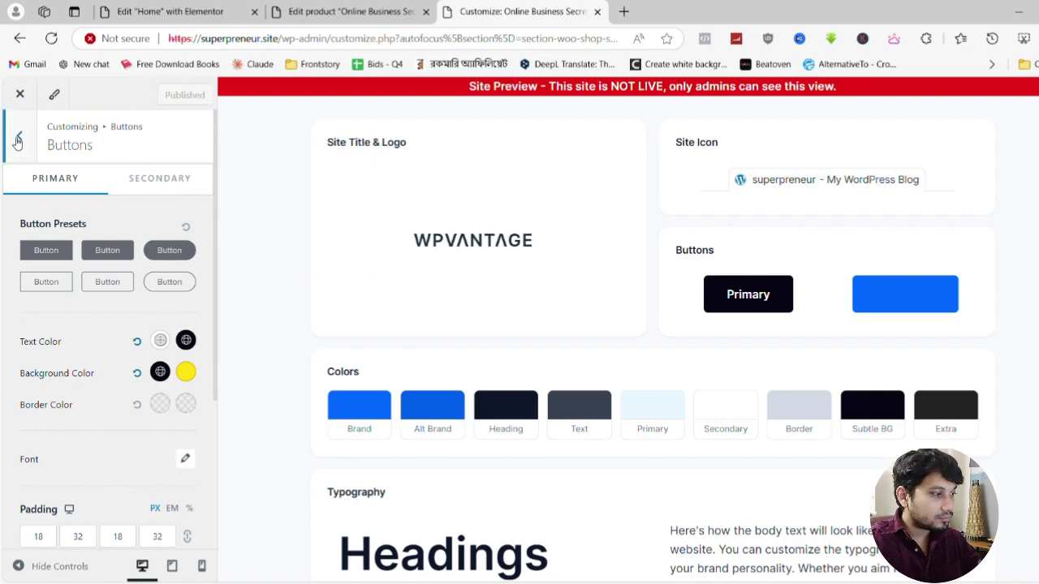
pyautogui.click(358, 5)
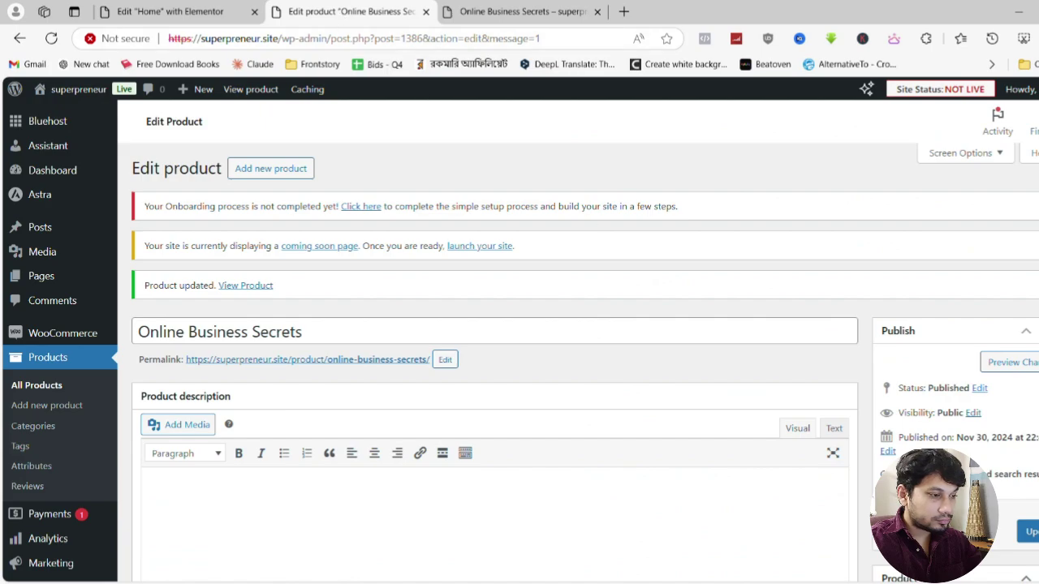
pyautogui.scroll(-6, 945, 355)
pyautogui.scroll(-5, 946, 354)
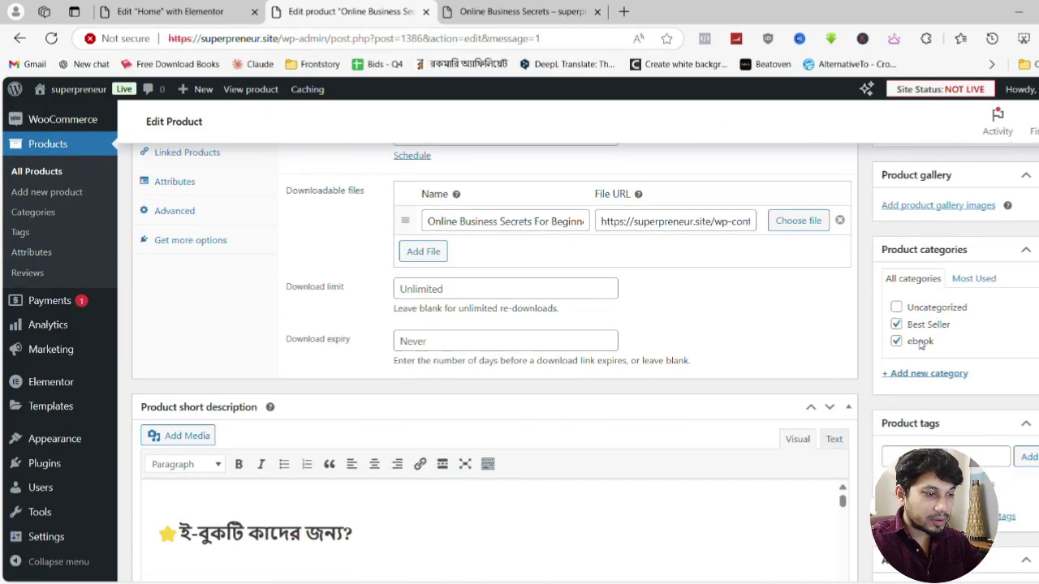
pyautogui.scroll(4, 954, 352)
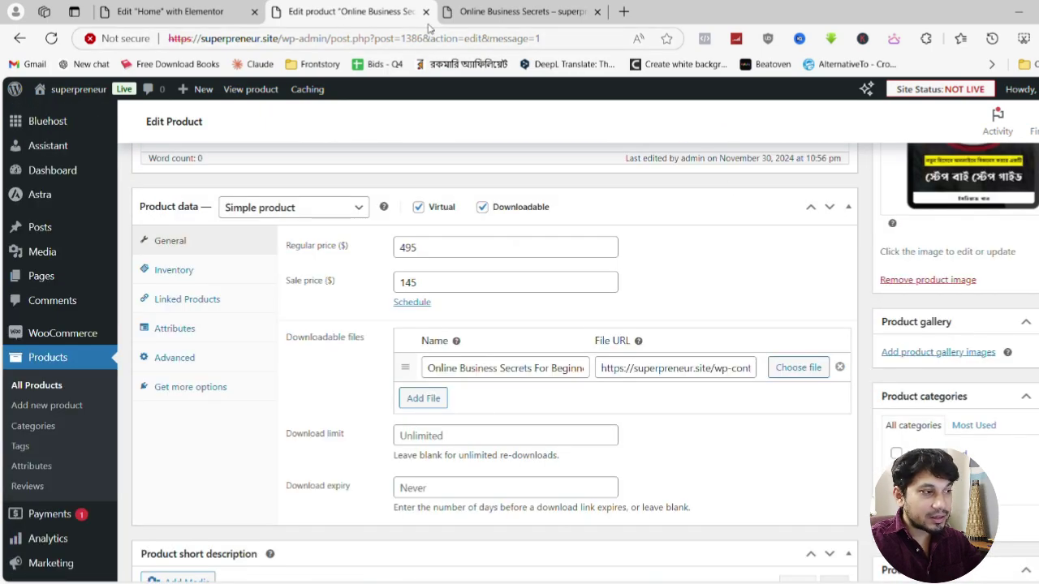
pyautogui.click(520, 11)
pyautogui.scroll(-3, 345, 361)
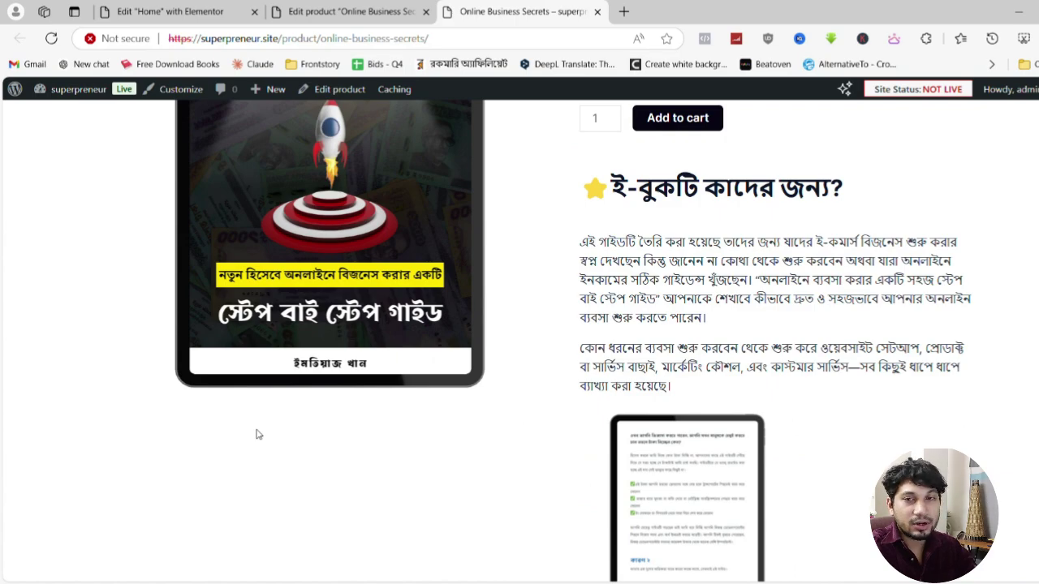
pyautogui.scroll(3, 283, 441)
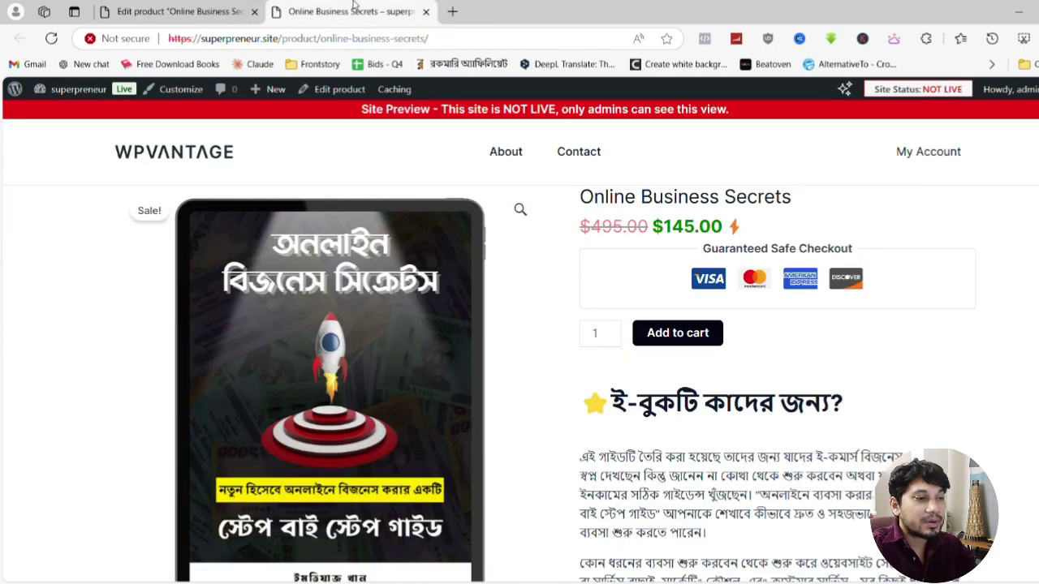
pyautogui.click(187, 11)
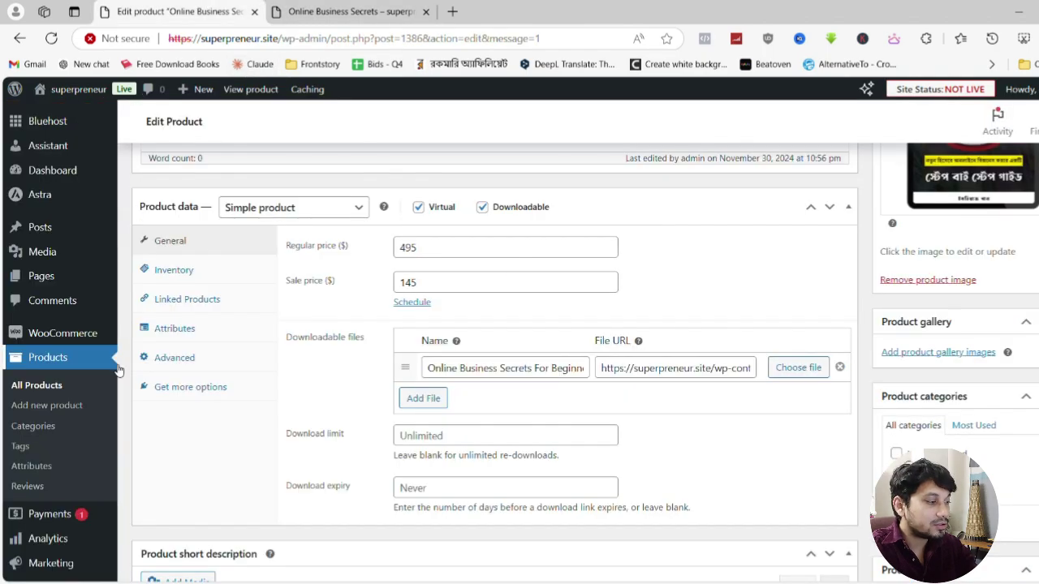
pyautogui.scroll(-3, 85, 296)
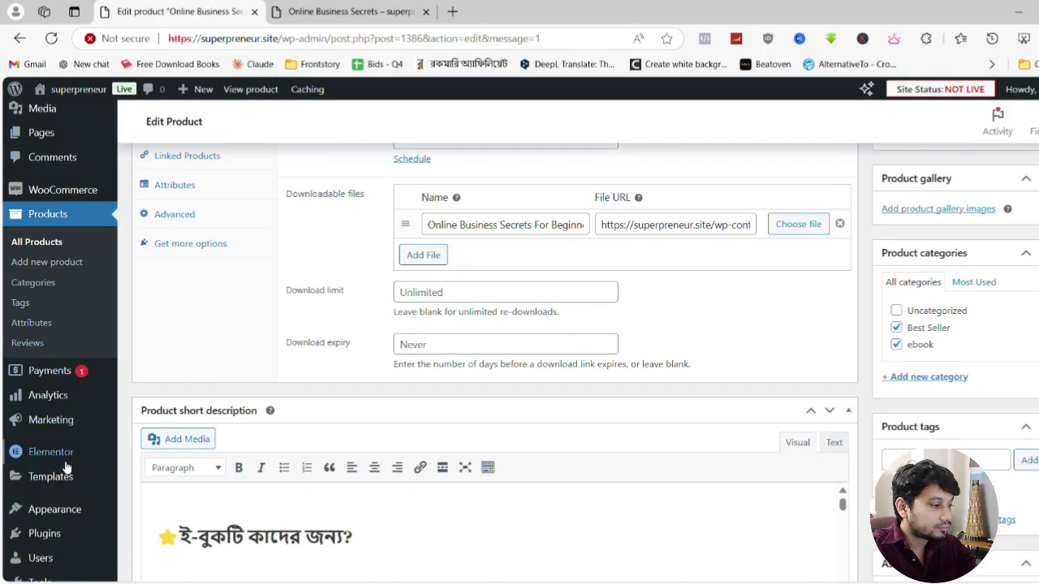
pyautogui.scroll(-4, 65, 503)
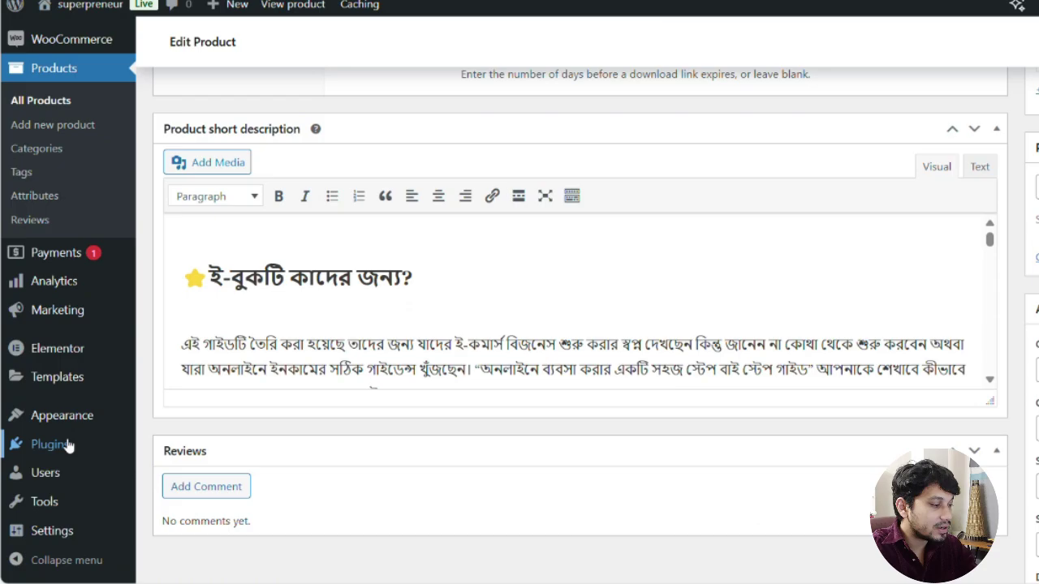
pyautogui.moveTo(69, 446)
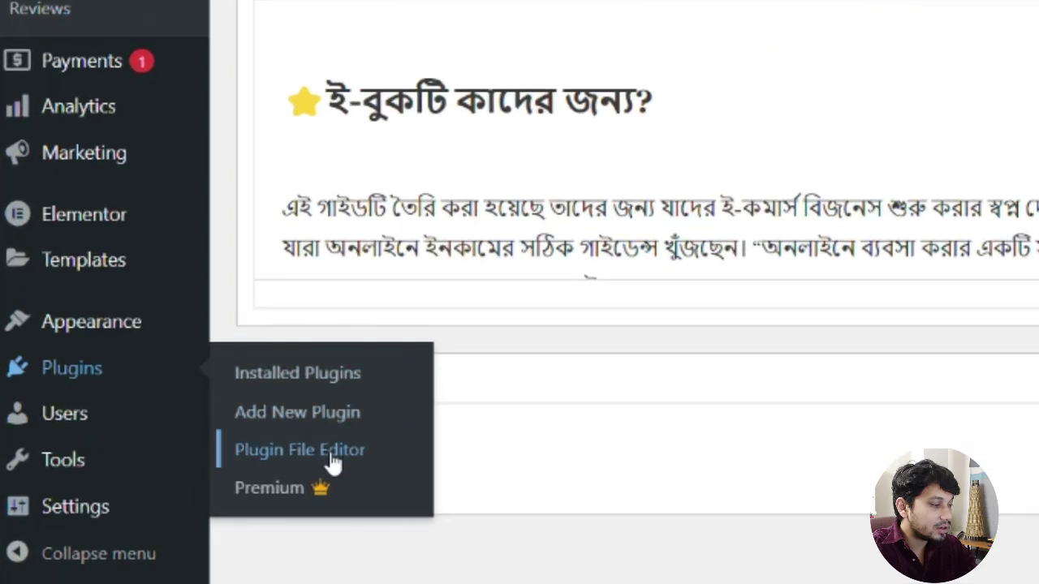
# Search the plugin directory for 'timer', then install and activate HurryTimer
pyautogui.click(211, 481)
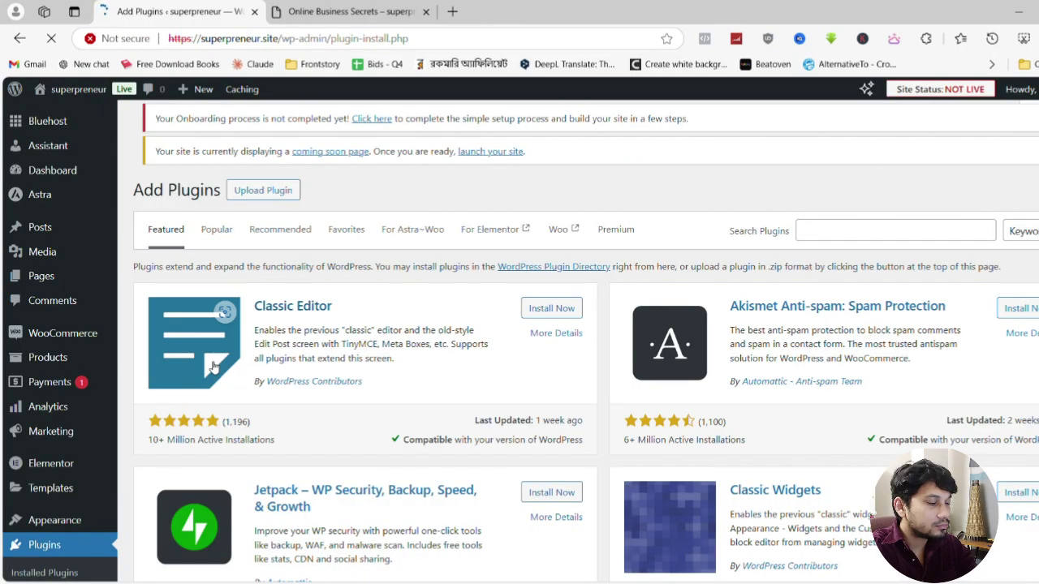
pyautogui.click(884, 230)
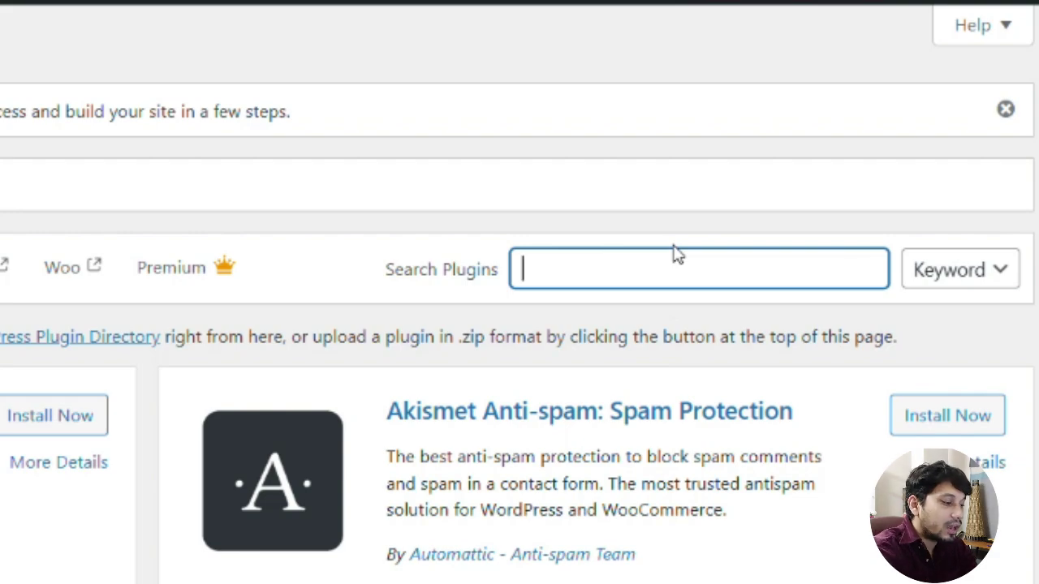
pyautogui.write('timer')
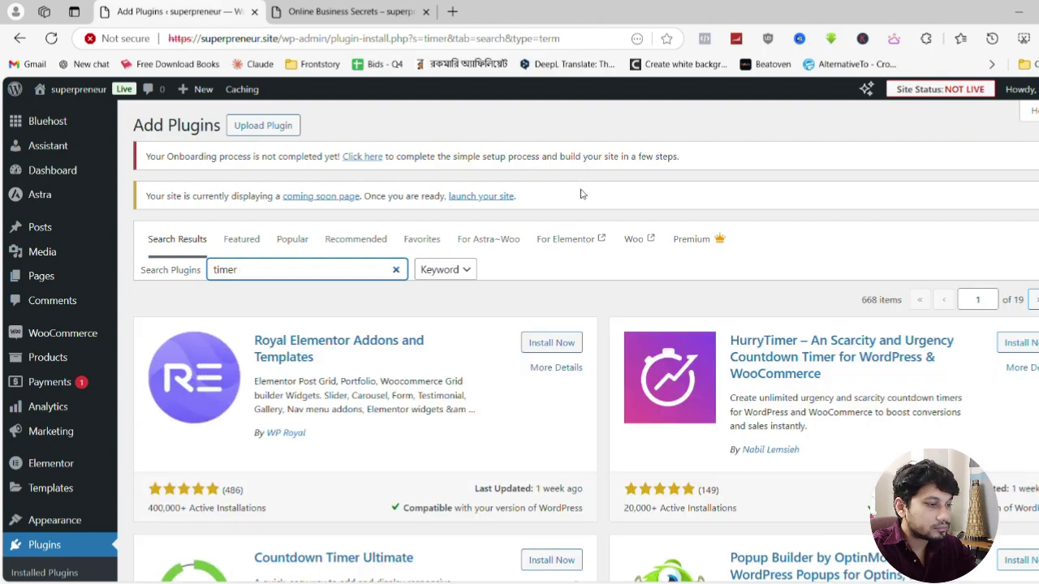
pyautogui.scroll(-1, 580, 194)
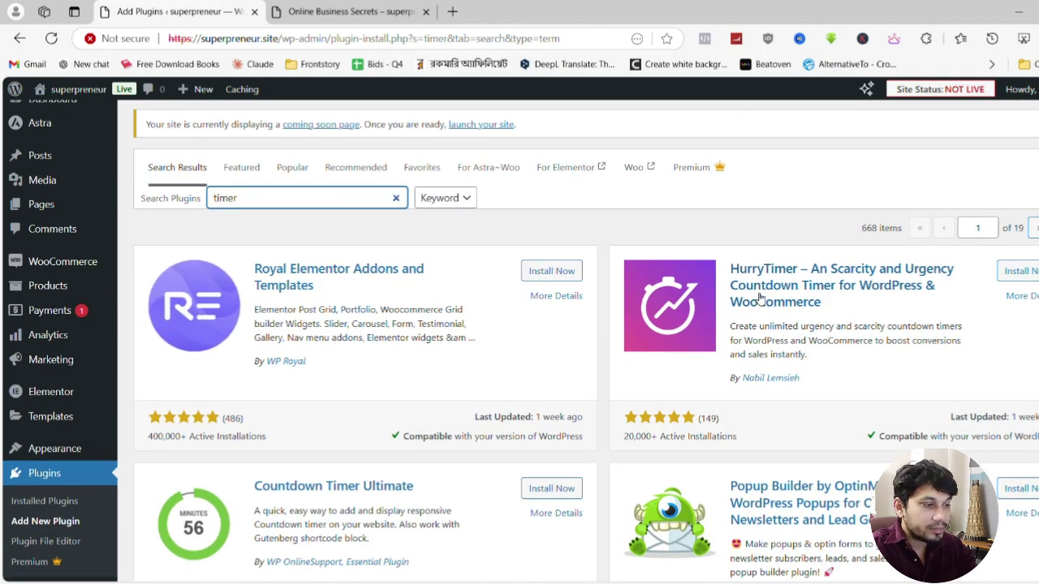
pyautogui.click(1019, 272)
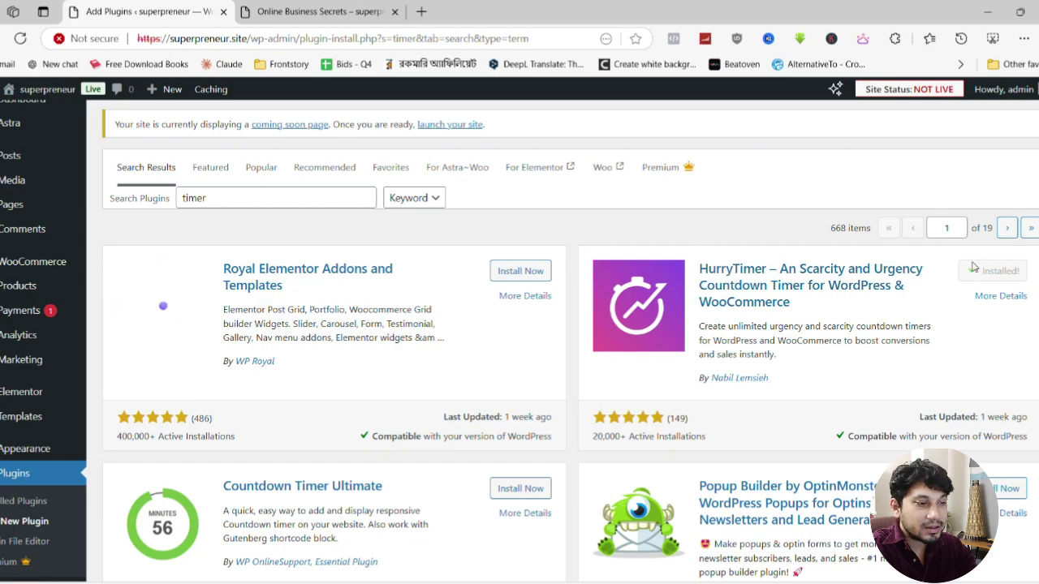
pyautogui.click(1003, 271)
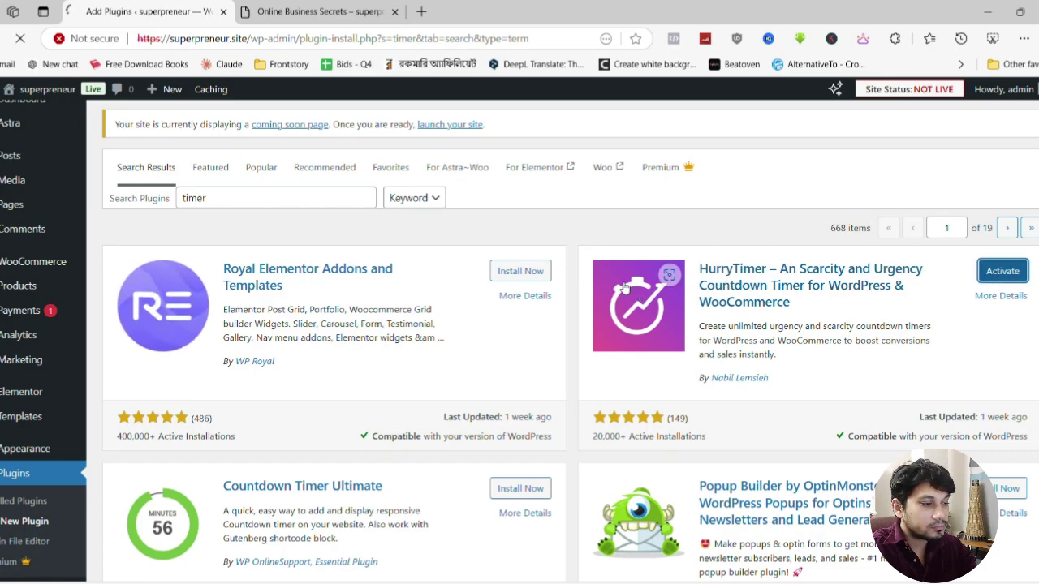
pyautogui.scroll(-3, 239, 288)
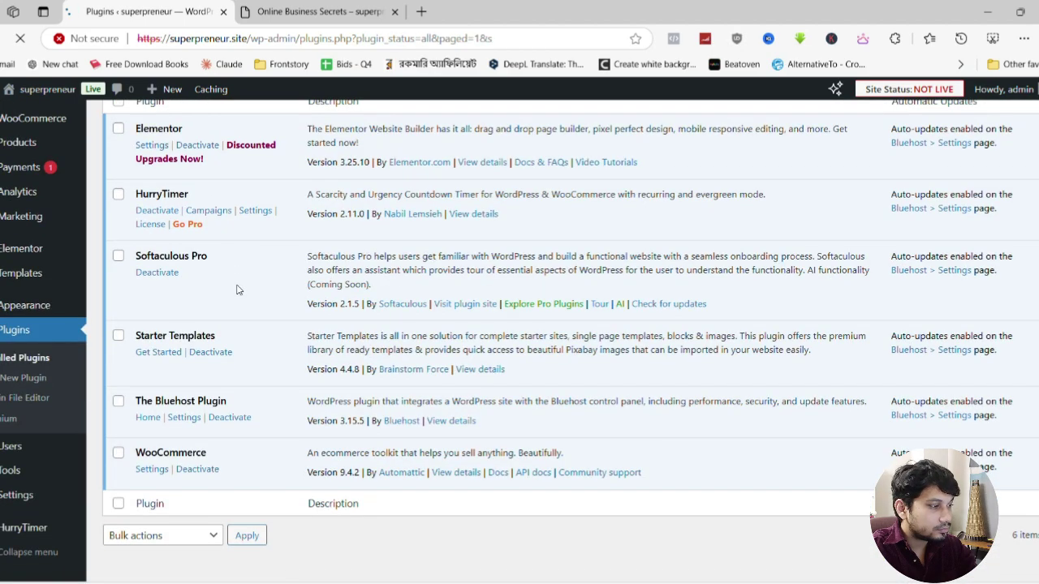
pyautogui.scroll(1, 215, 217)
# Create the HurryTimer campaign 'online ebook sales' in Evergreen mode with a 48-hour duration
pyautogui.click(209, 237)
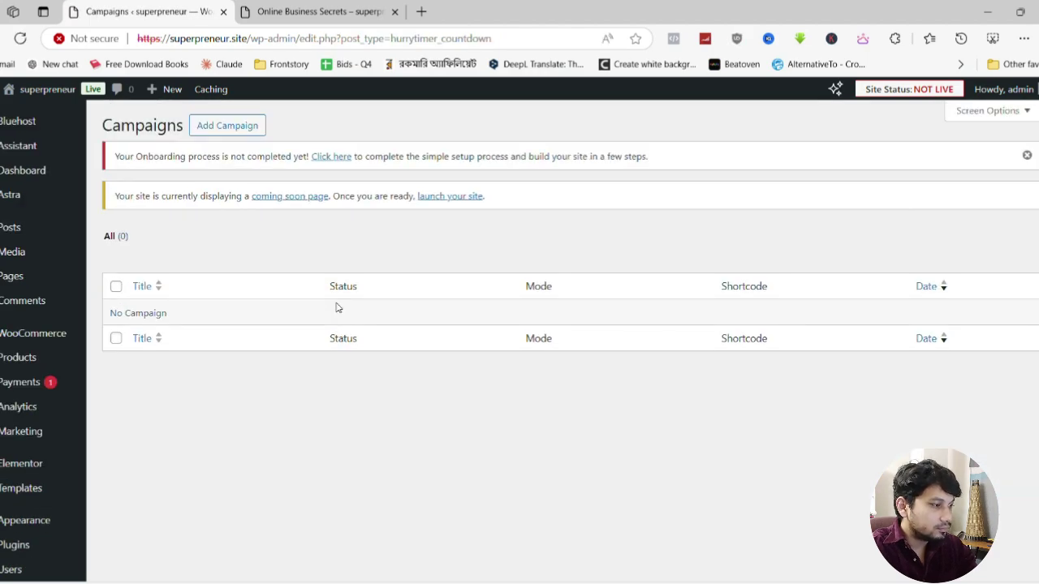
pyautogui.click(228, 129)
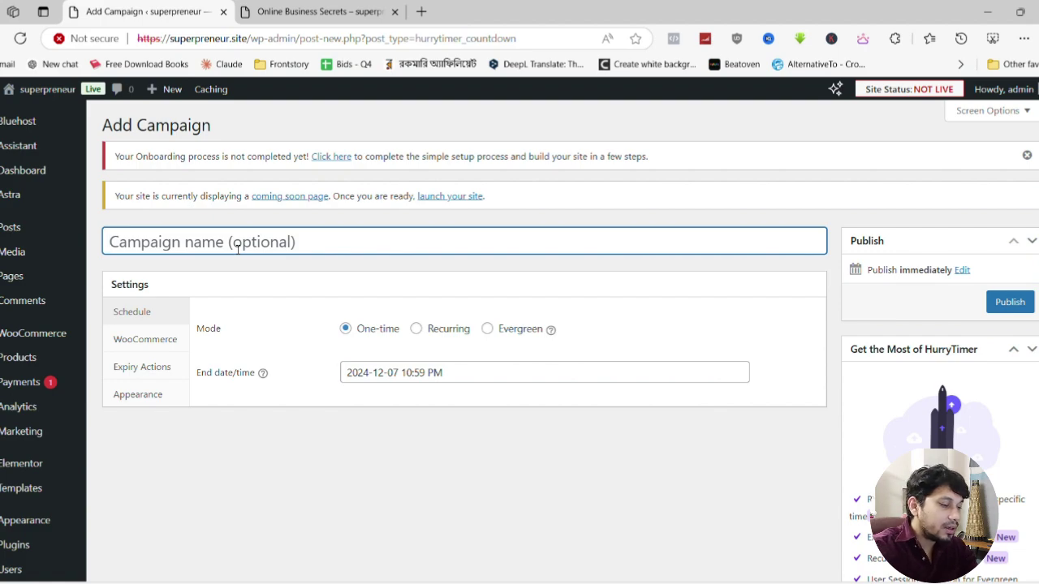
pyautogui.write('online bu')
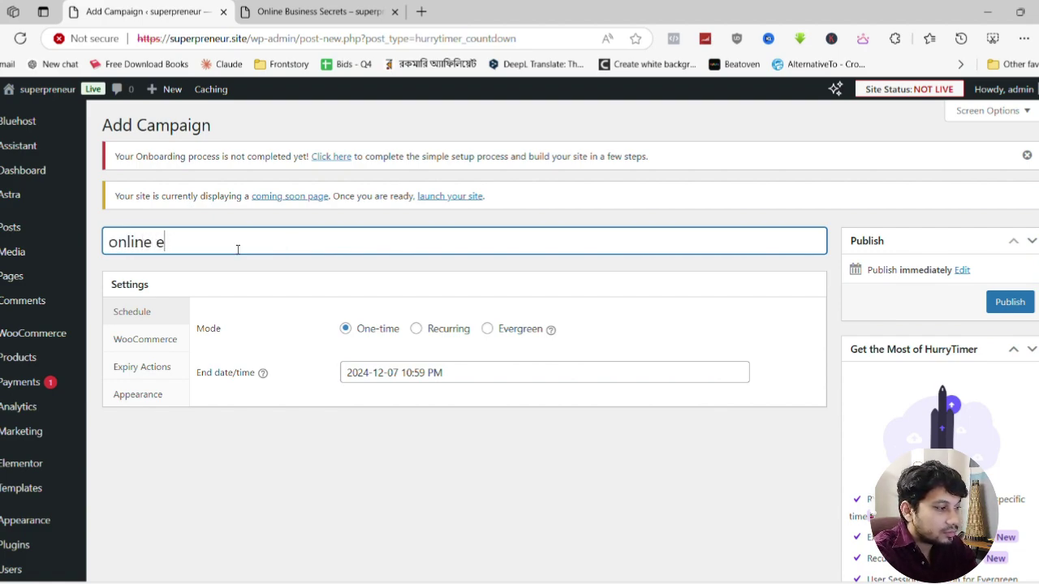
pyautogui.write('book sales')
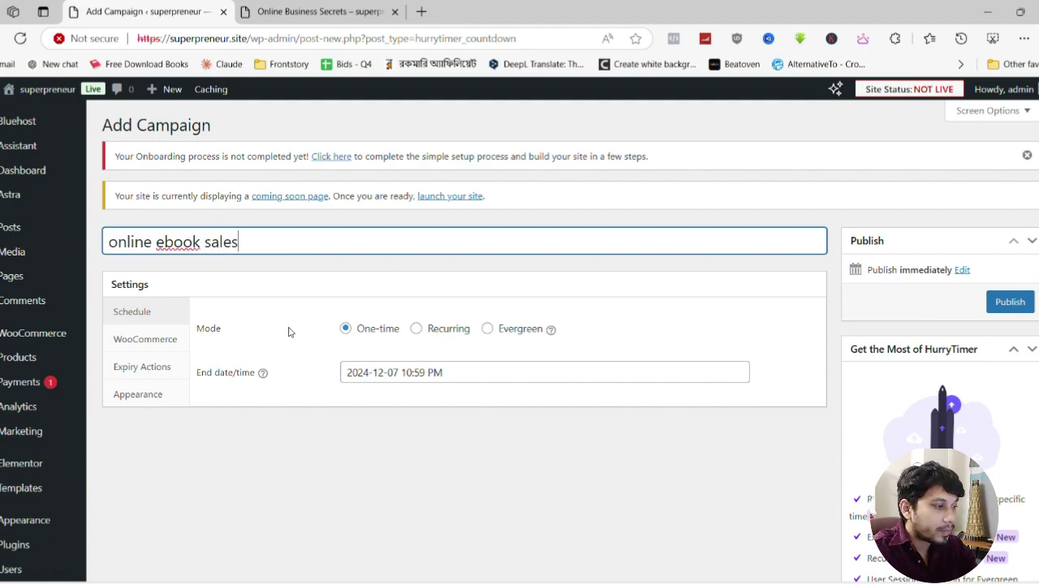
pyautogui.click(488, 329)
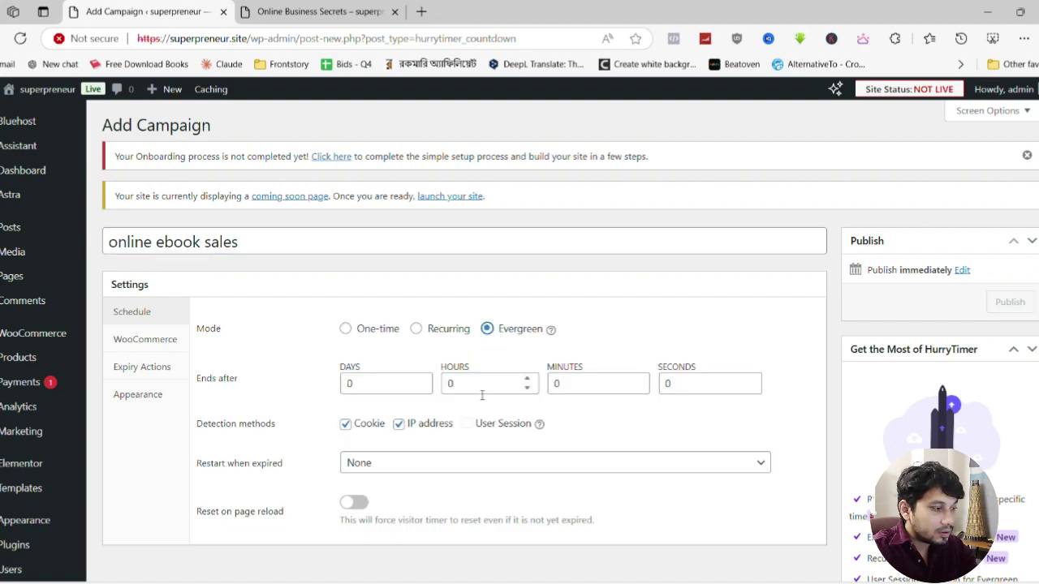
pyautogui.doubleClick(446, 386)
pyautogui.write('48')
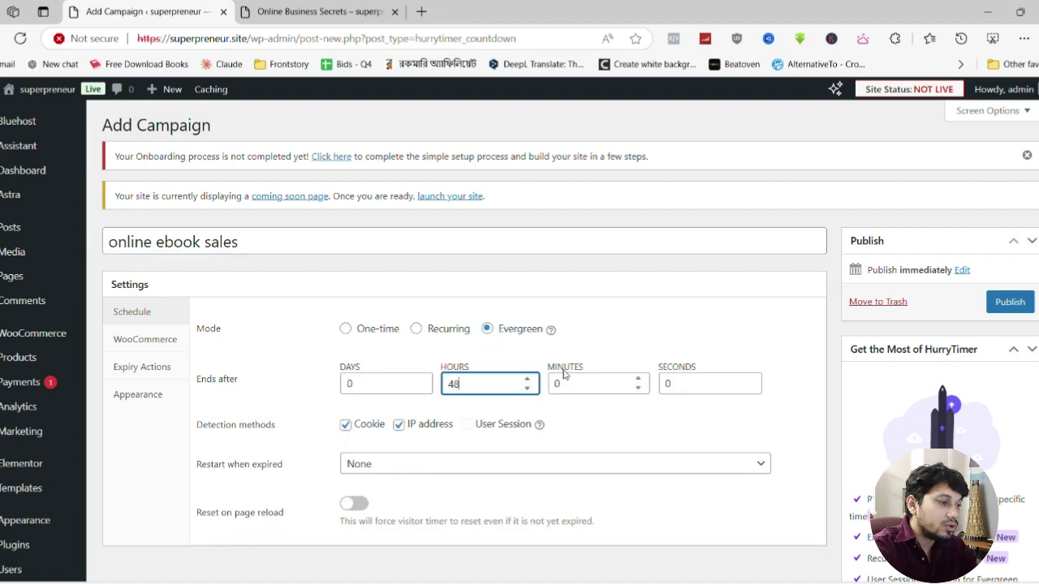
pyautogui.click(654, 347)
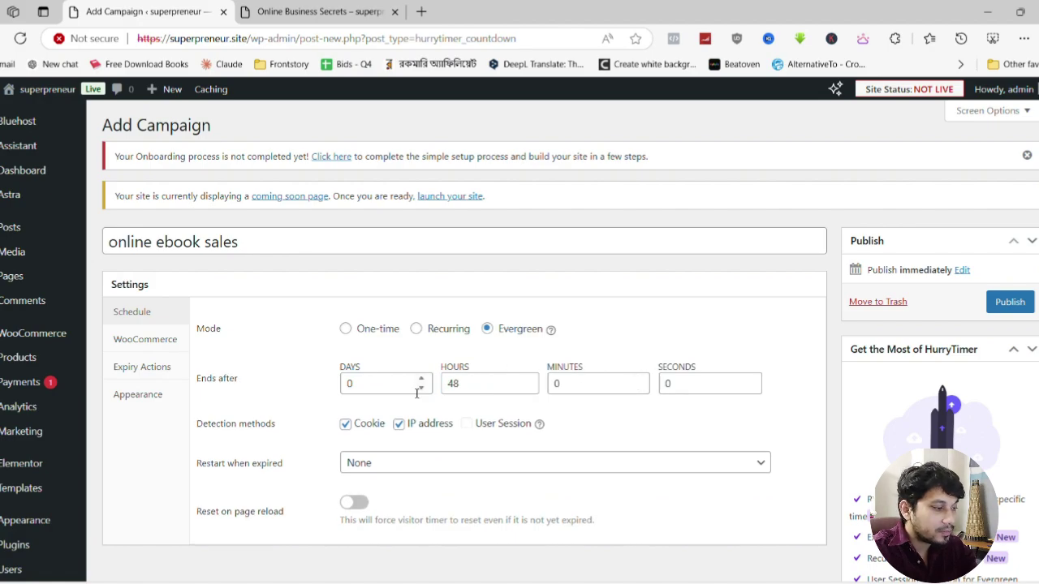
pyautogui.scroll(-2, 406, 399)
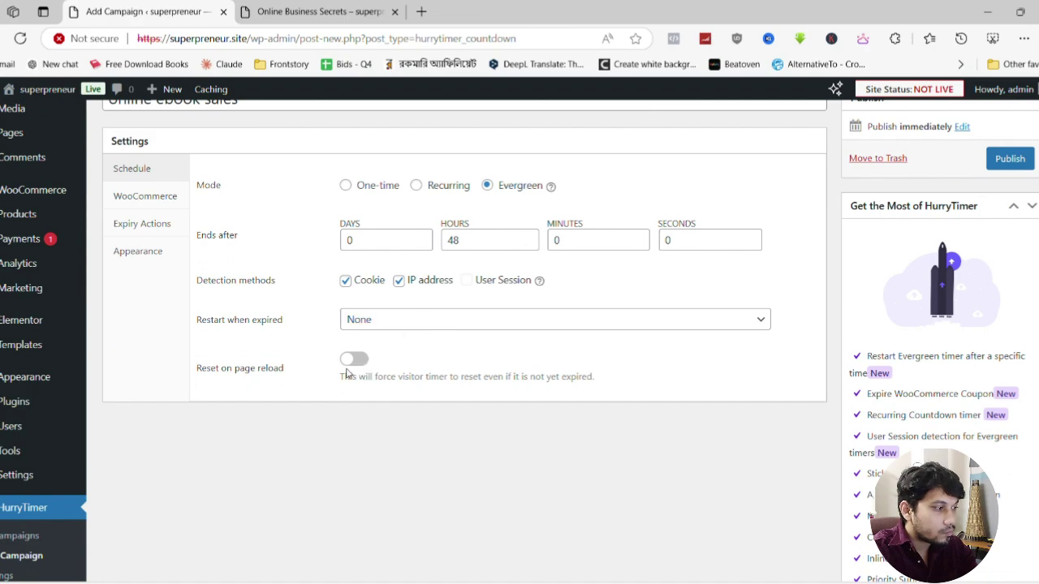
pyautogui.scroll(2, 349, 375)
pyautogui.click(127, 344)
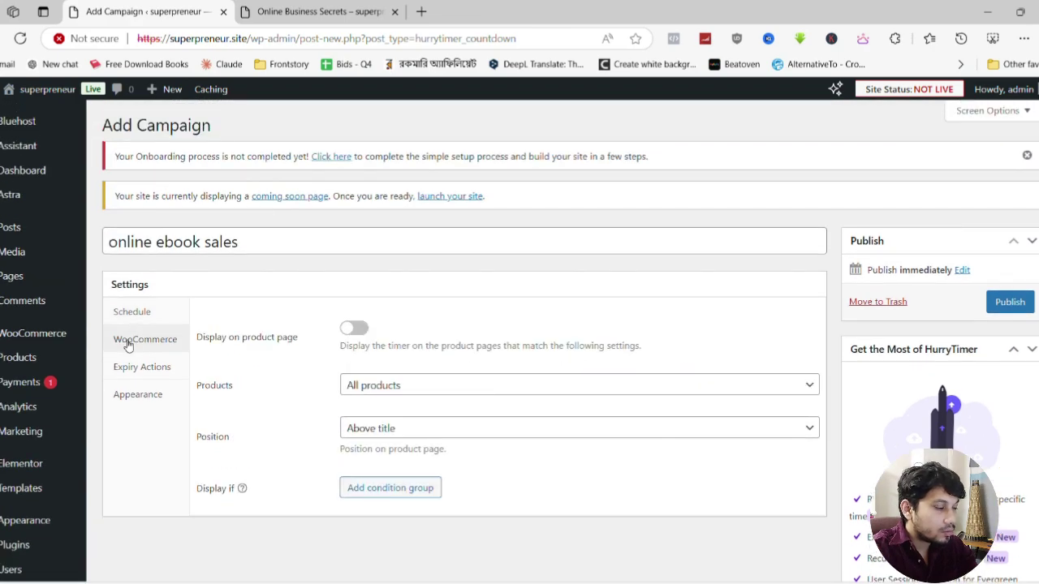
# Enable the countdown on product pages and position it below the price
pyautogui.click(354, 328)
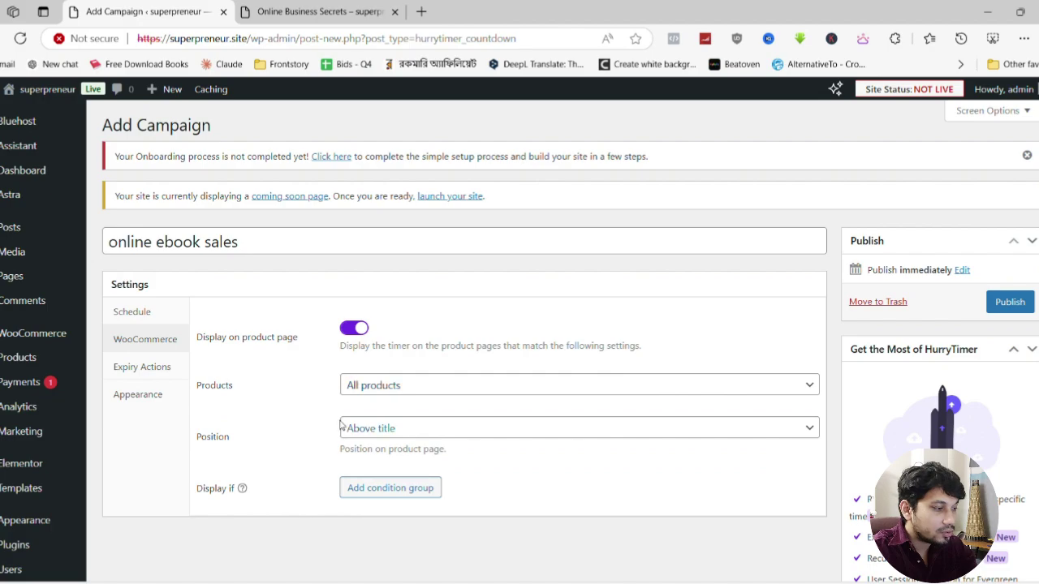
pyautogui.click(415, 428)
pyautogui.click(292, 8)
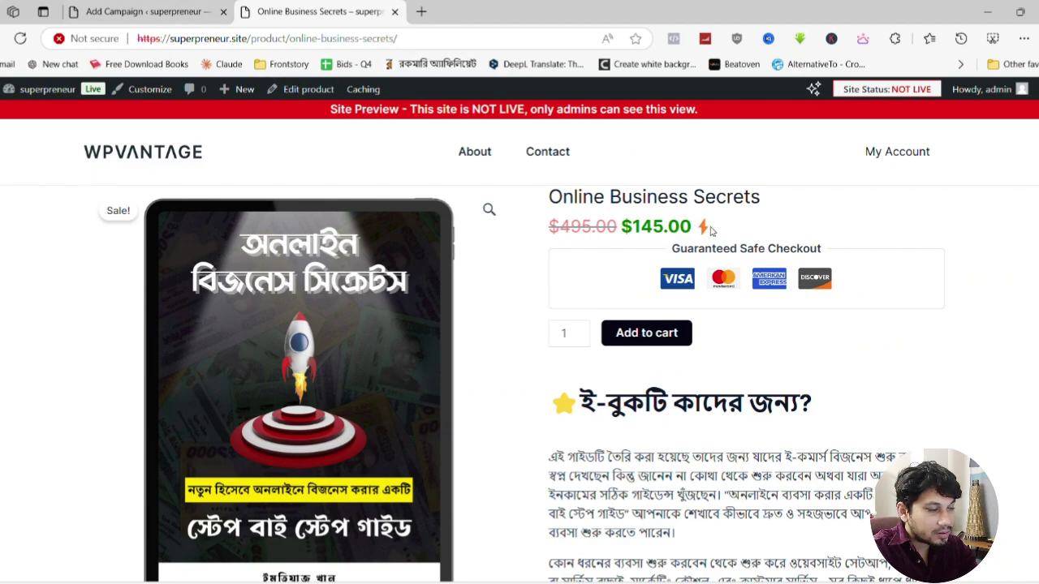
pyautogui.click(159, 10)
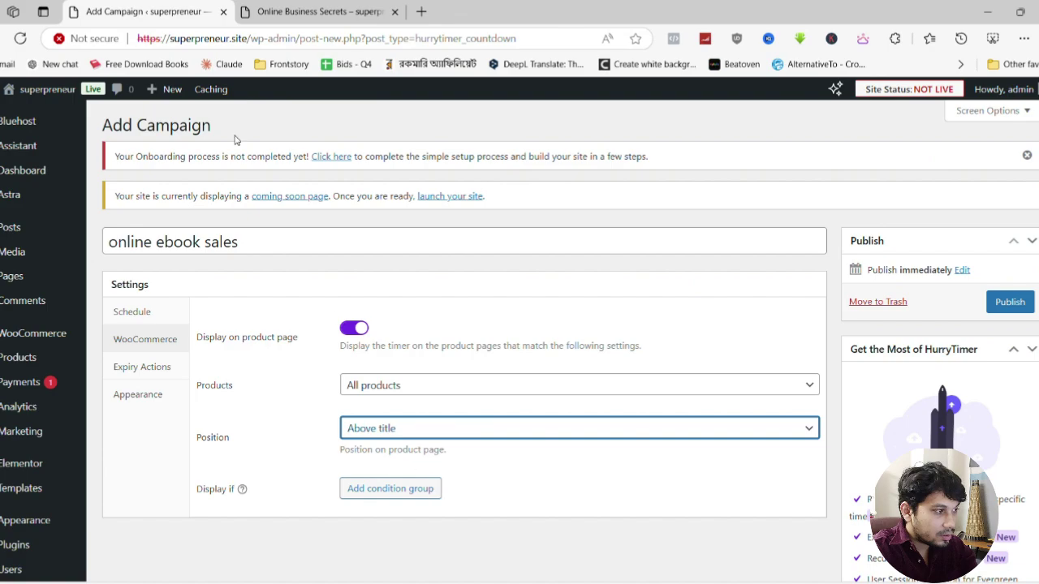
pyautogui.click(316, 10)
pyautogui.click(97, 11)
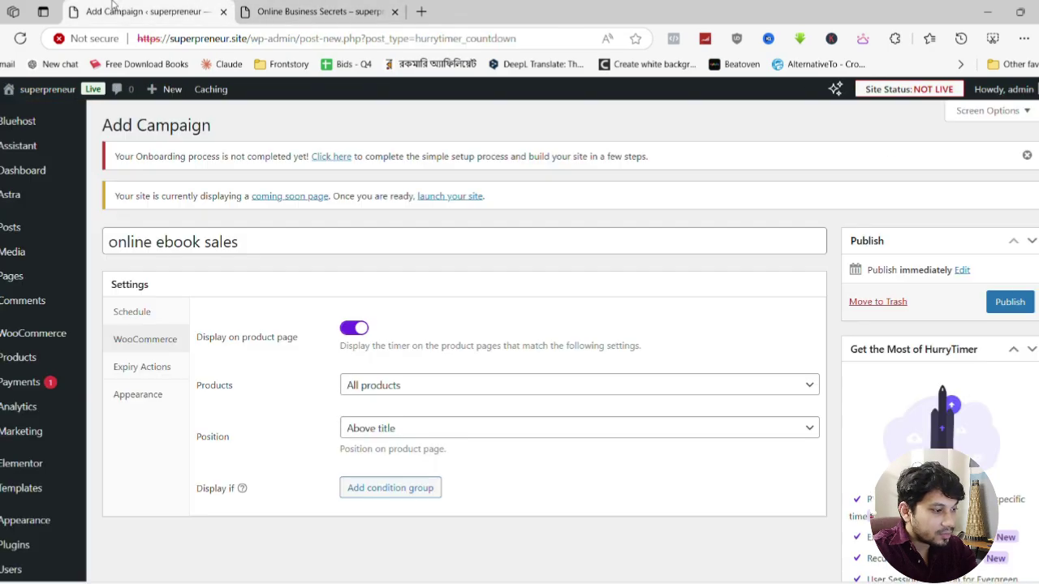
pyautogui.click(413, 514)
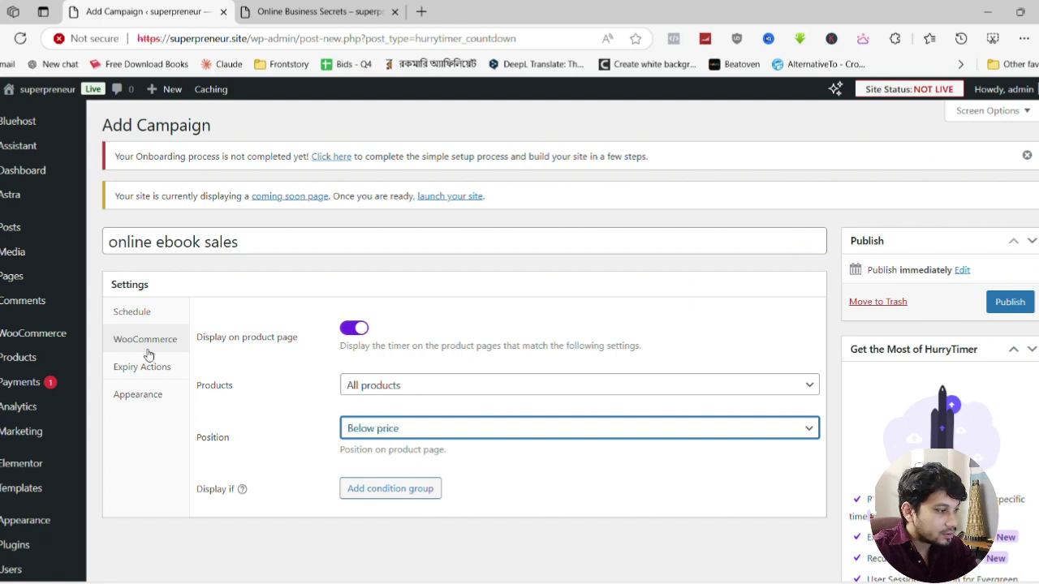
# Set the campaign's expiry action to display a message
pyautogui.click(142, 378)
pyautogui.click(402, 325)
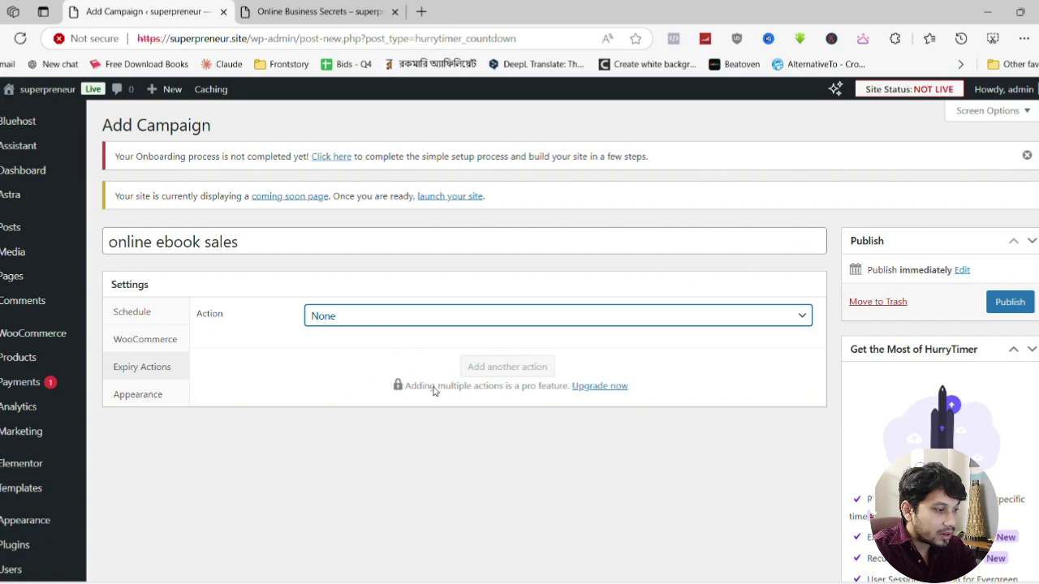
pyautogui.press('Down')
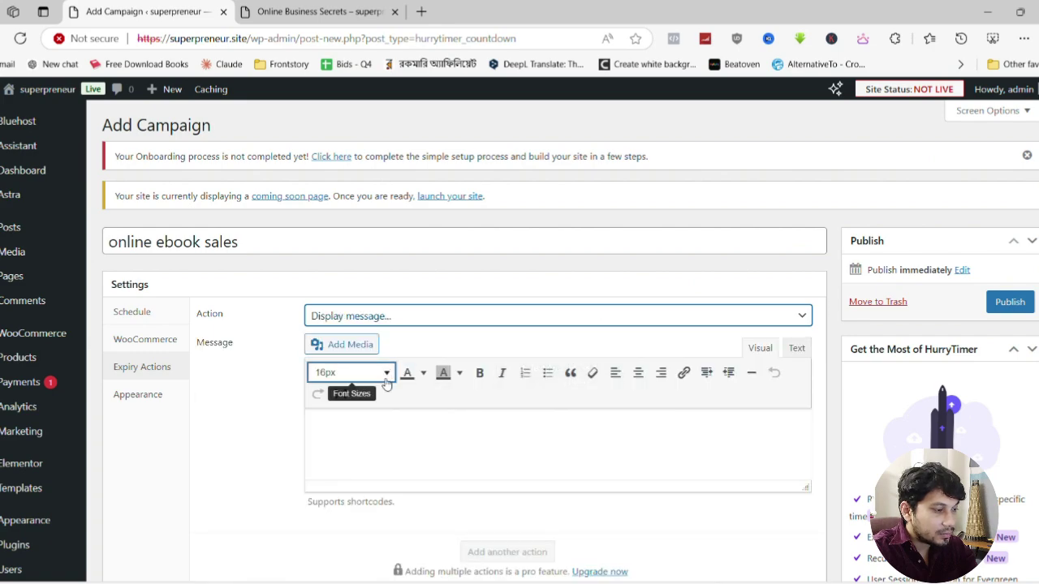
# Check the timer's Block, Center appearance and publish the online ebook sales countdown campaign
pyautogui.click(413, 438)
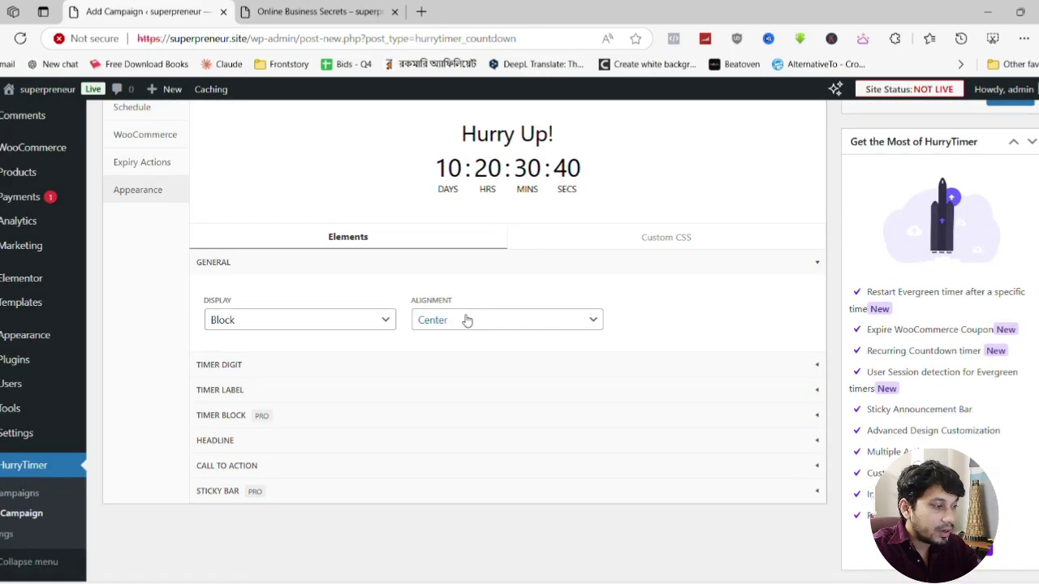
pyautogui.click(321, 317)
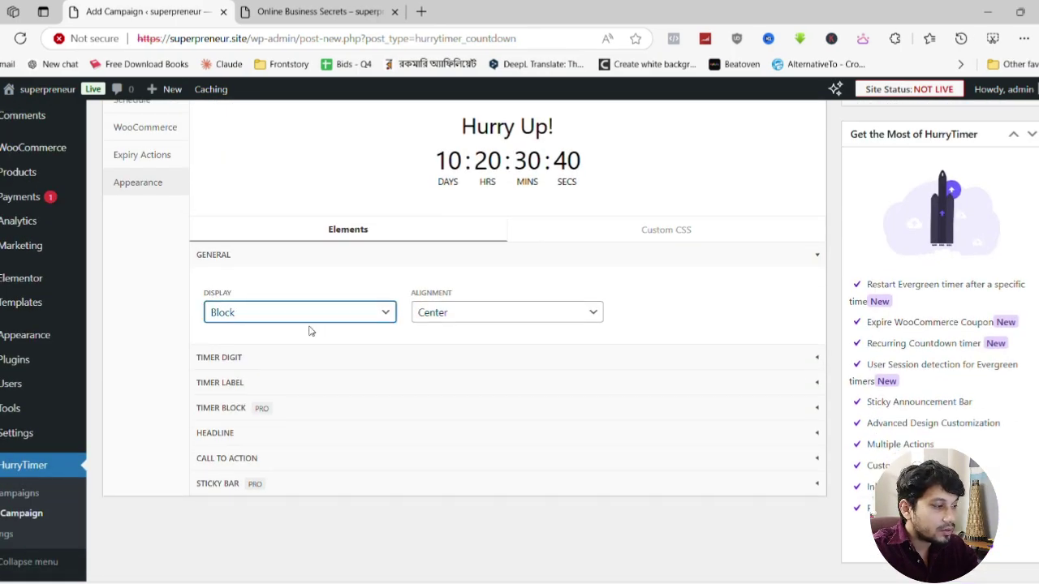
pyautogui.scroll(2, 288, 360)
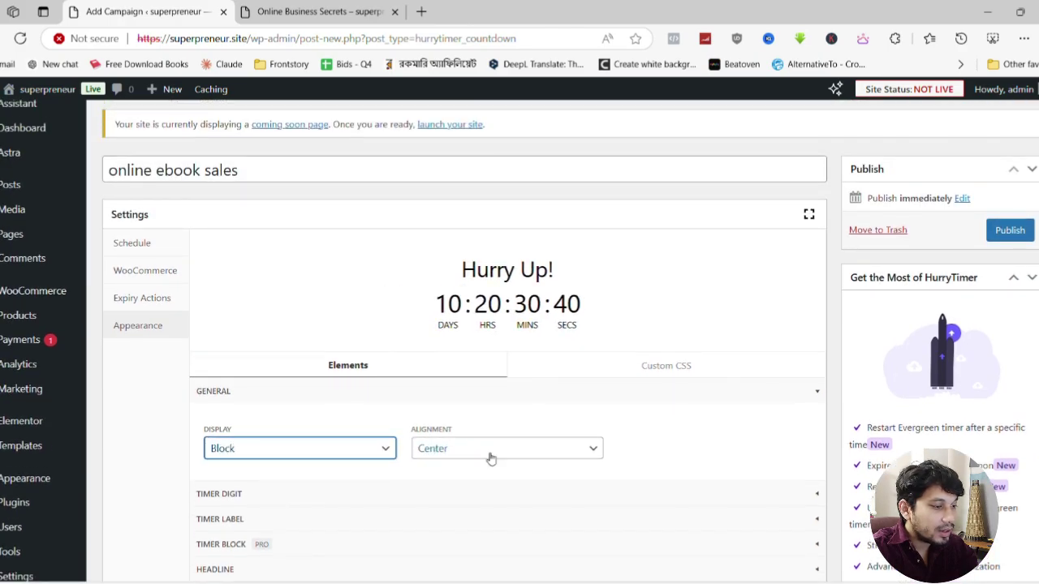
pyautogui.scroll(-2, 490, 459)
pyautogui.scroll(3, 492, 445)
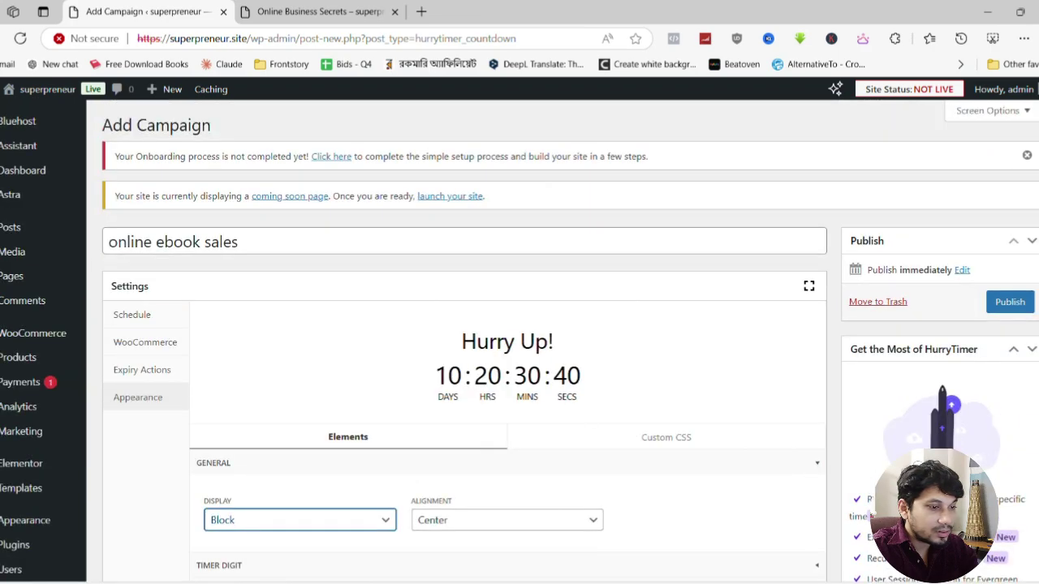
pyautogui.click(1009, 301)
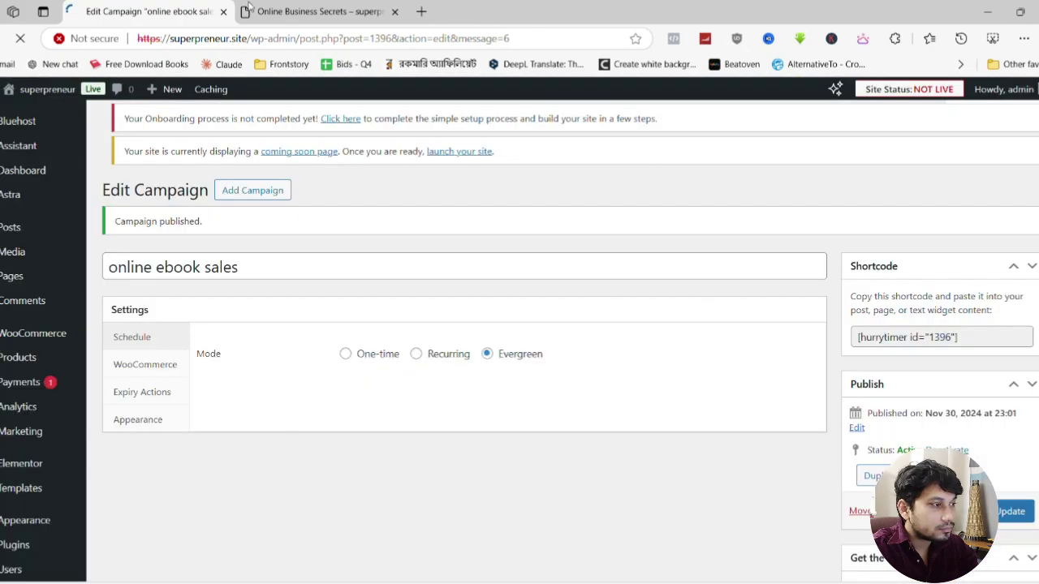
pyautogui.click(321, 11)
pyautogui.click(21, 39)
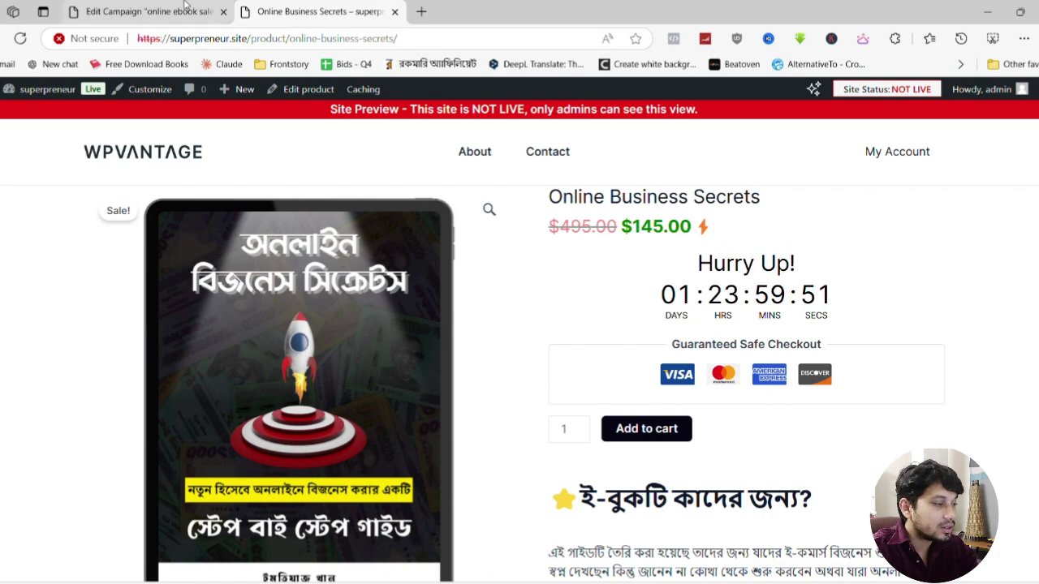
pyautogui.click(146, 11)
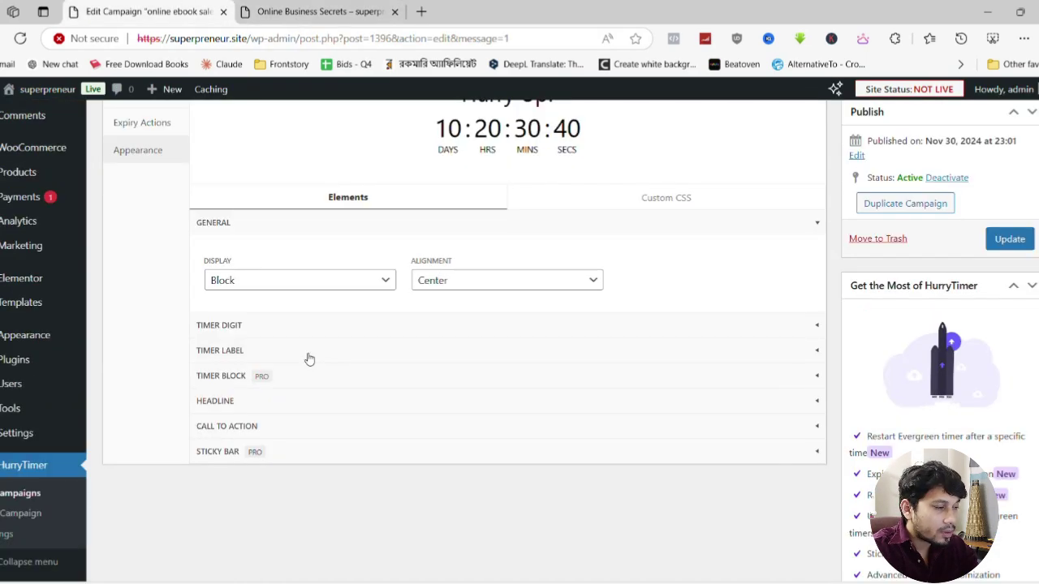
# Change the countdown headline from 'Hurry Up' to 'Offer Expires In'
pyautogui.click(309, 357)
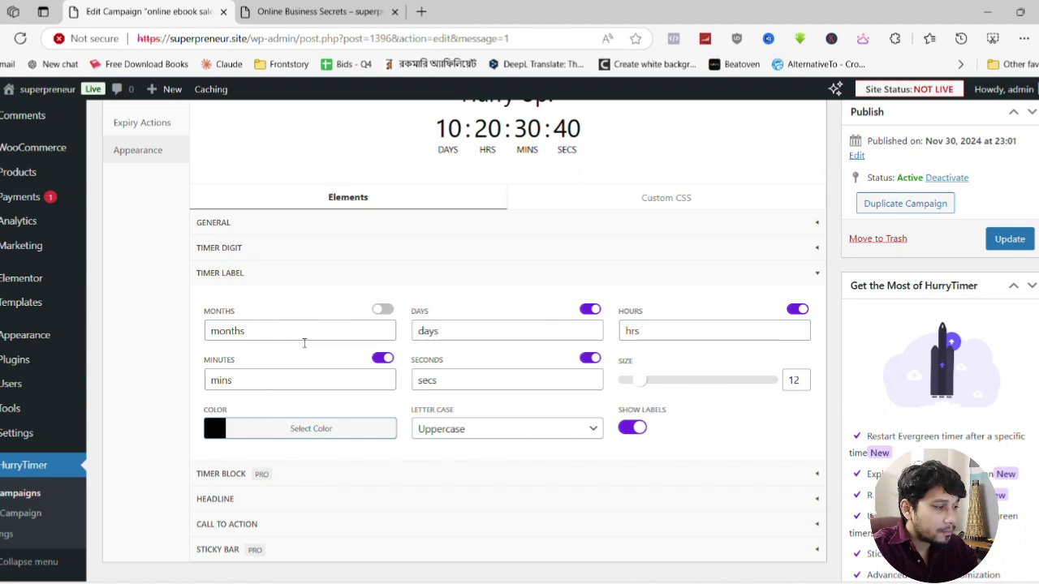
pyautogui.scroll(-1, 305, 342)
pyautogui.click(275, 431)
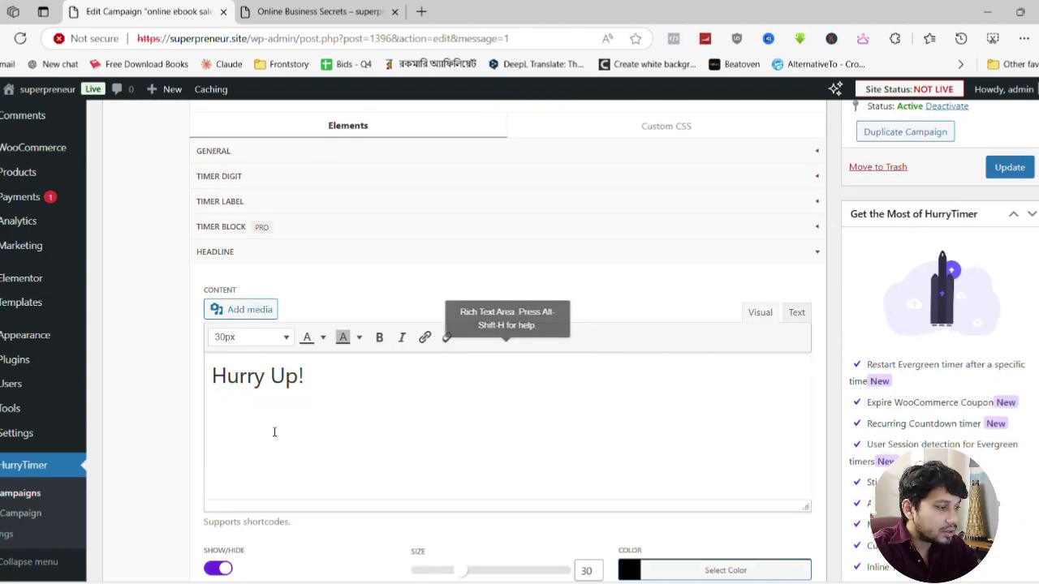
pyautogui.scroll(-1, 332, 386)
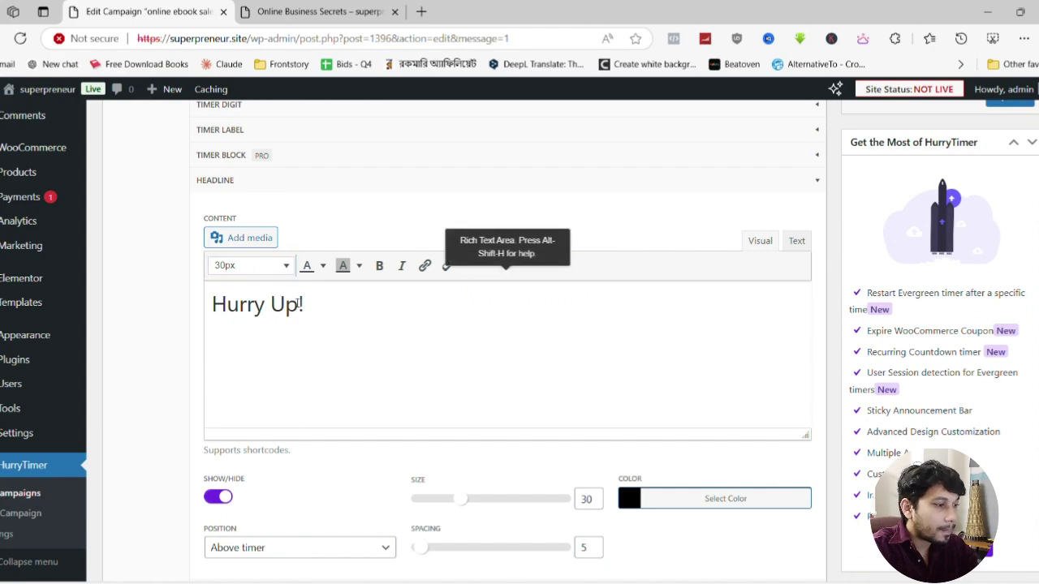
pyautogui.moveTo(299, 313); pyautogui.dragTo(210, 319)
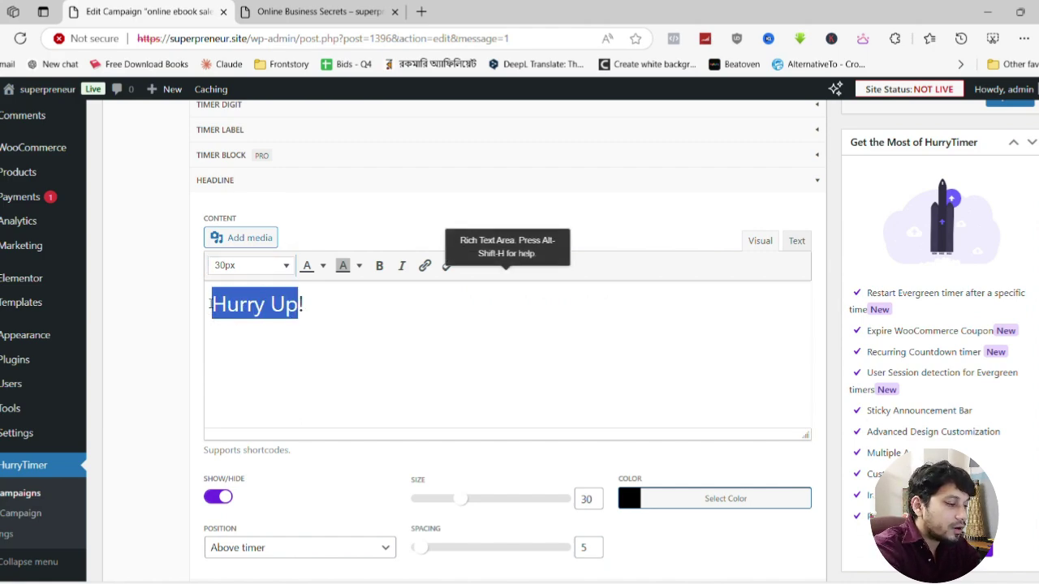
pyautogui.write('Offer exp')
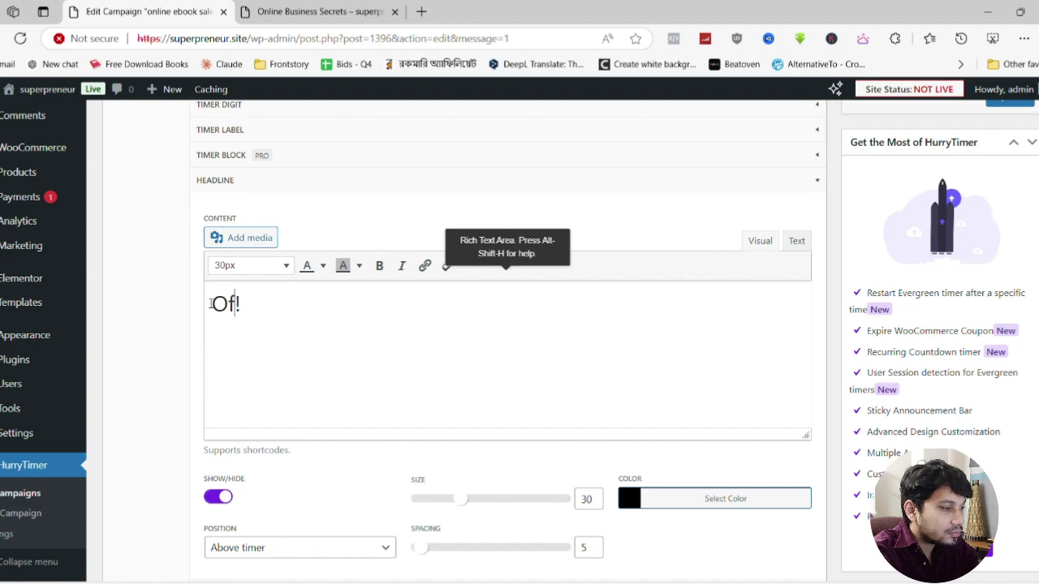
pyautogui.write('ir')
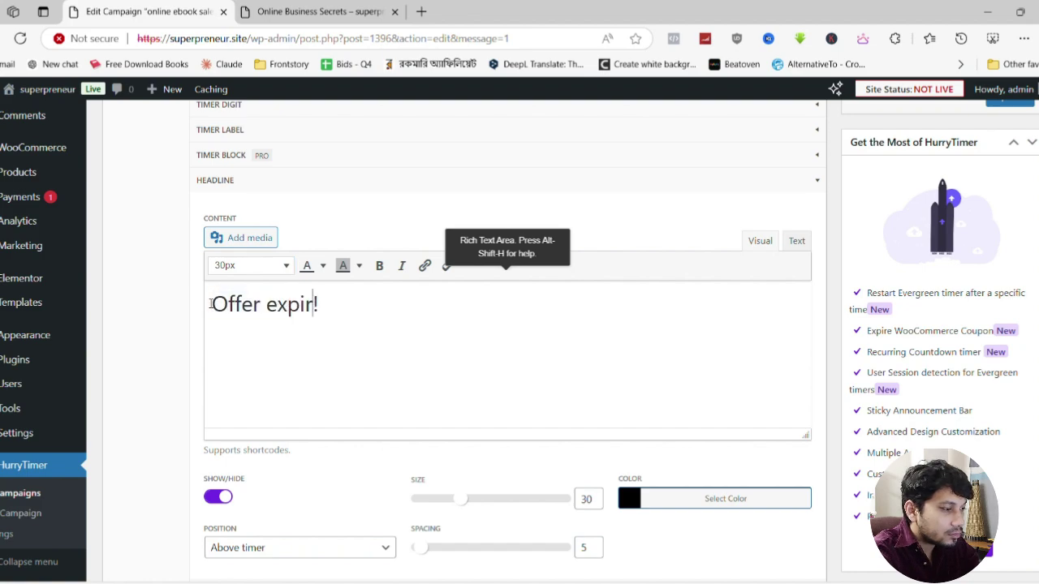
pyautogui.write('e')
pyautogui.press('BackSpace')
pyautogui.press('BackSpace')
pyautogui.press('BackSpace')
pyautogui.press('BackSpace')
pyautogui.press('BackSpace')
pyautogui.press('BackSpace')
pyautogui.hotkey('shift', 'Home')
pyautogui.press('Right')
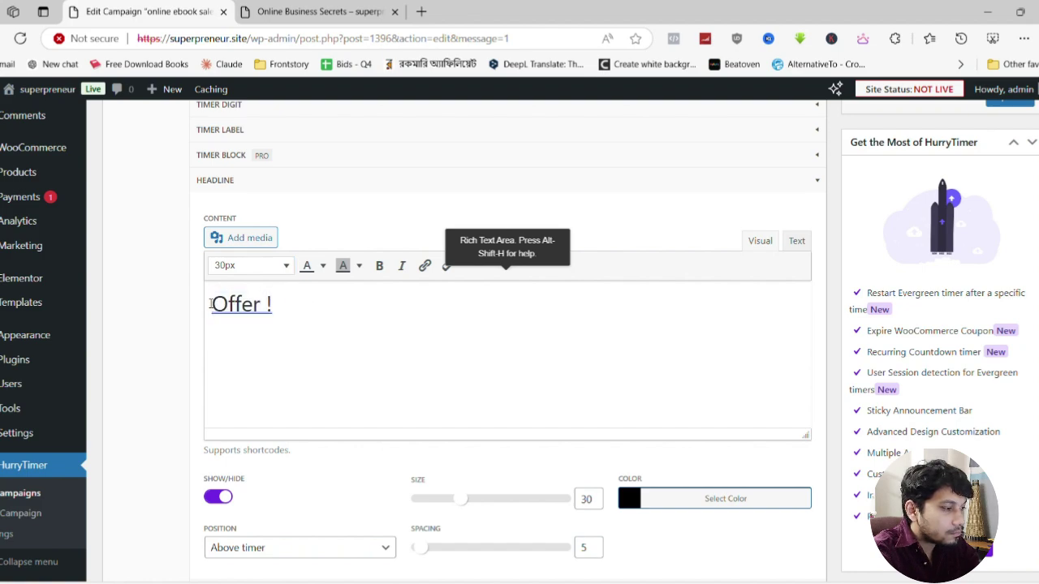
pyautogui.write('Expires In ')
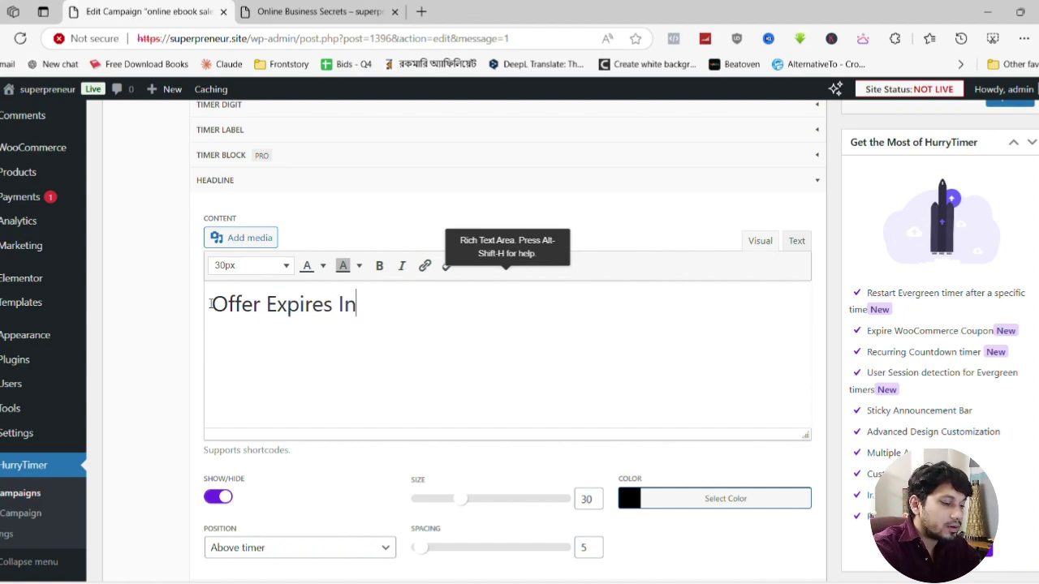
pyautogui.write('. .')
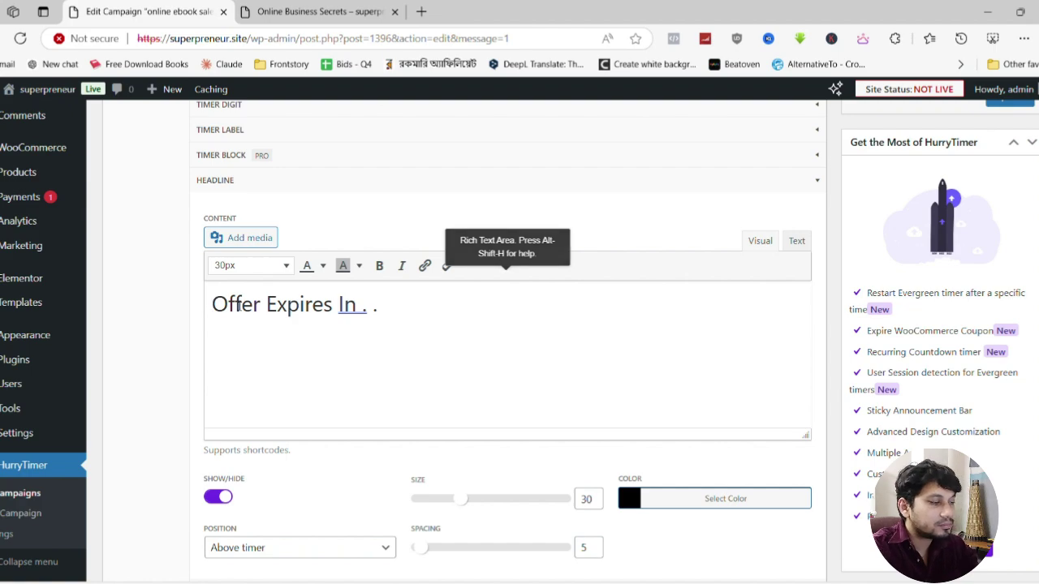
pyautogui.scroll(-2, 649, 415)
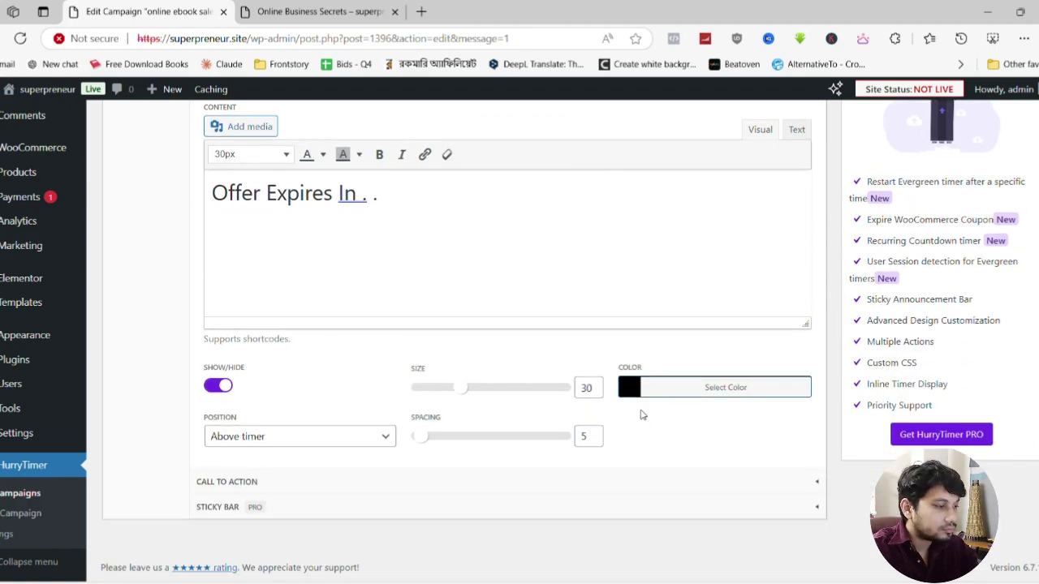
pyautogui.scroll(1, 941, 358)
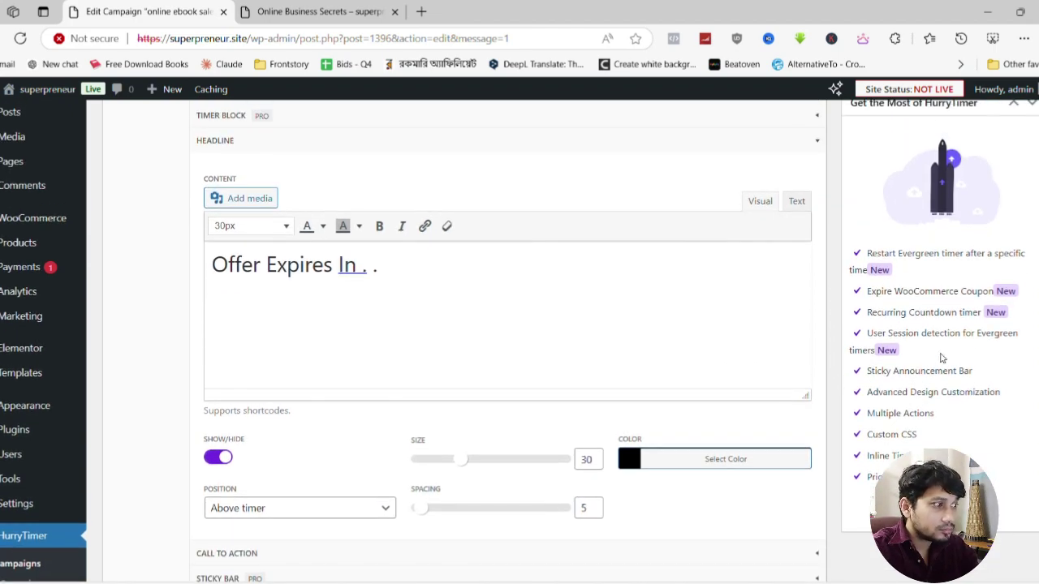
pyautogui.scroll(-1, 603, 336)
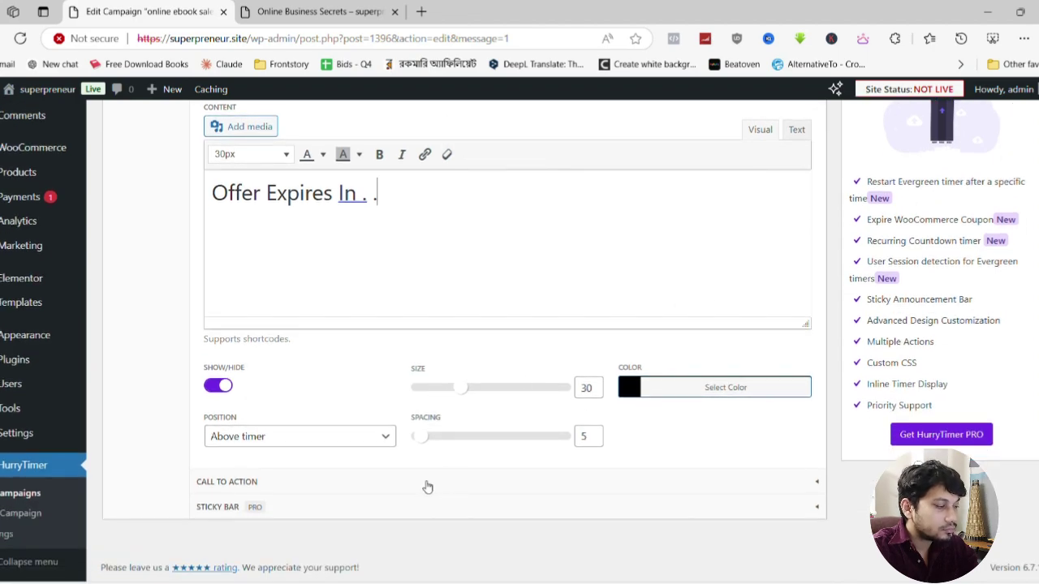
# Replace the 'Learn More' call-to-action text with 'Hurry UP' and switch to the product page
pyautogui.click(427, 487)
pyautogui.scroll(2, 320, 304)
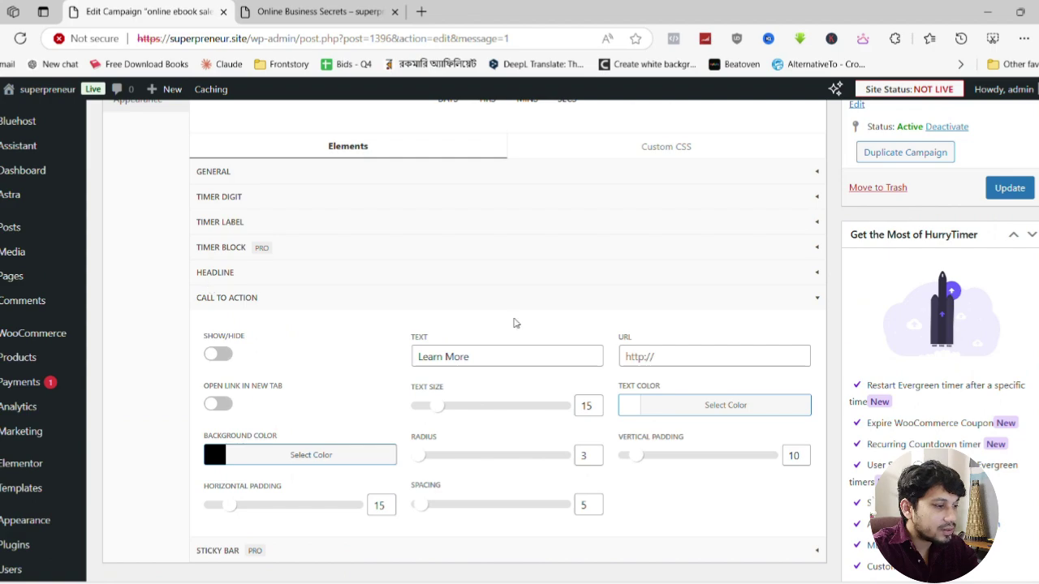
pyautogui.tripleClick(474, 360)
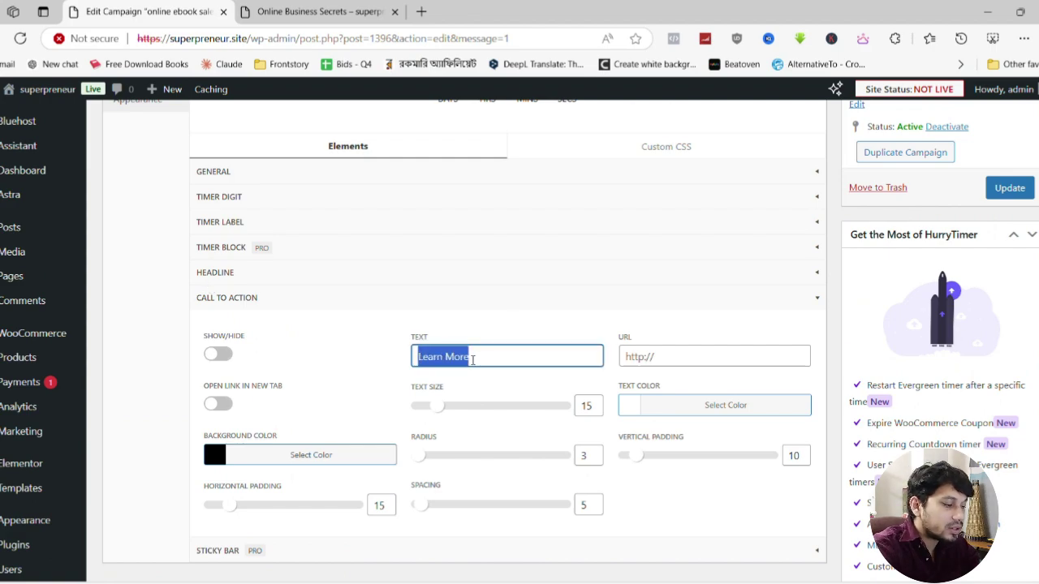
pyautogui.write('Hurry UP!')
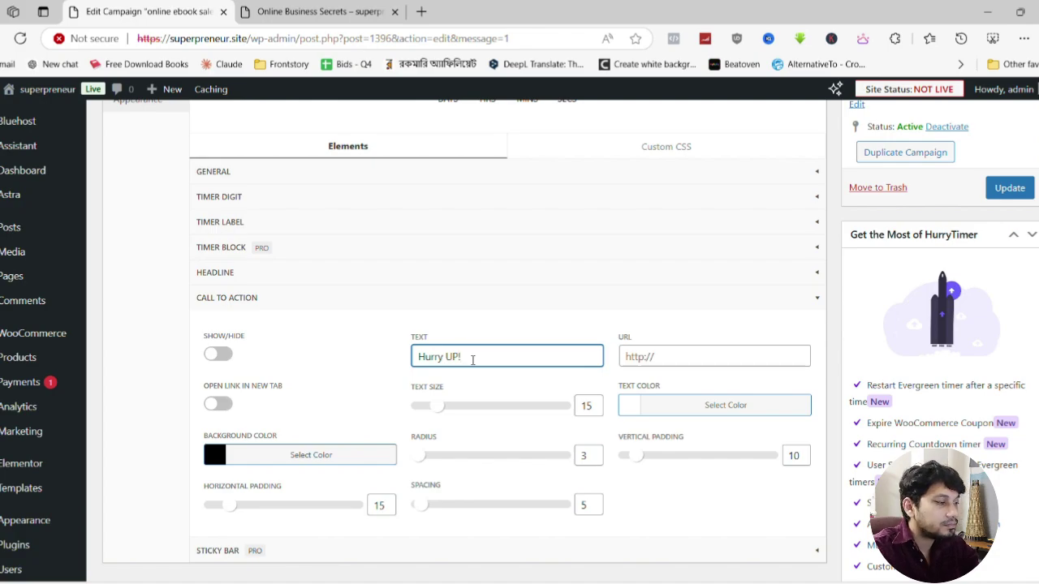
pyautogui.hotkey('ctrl', 'Tab')
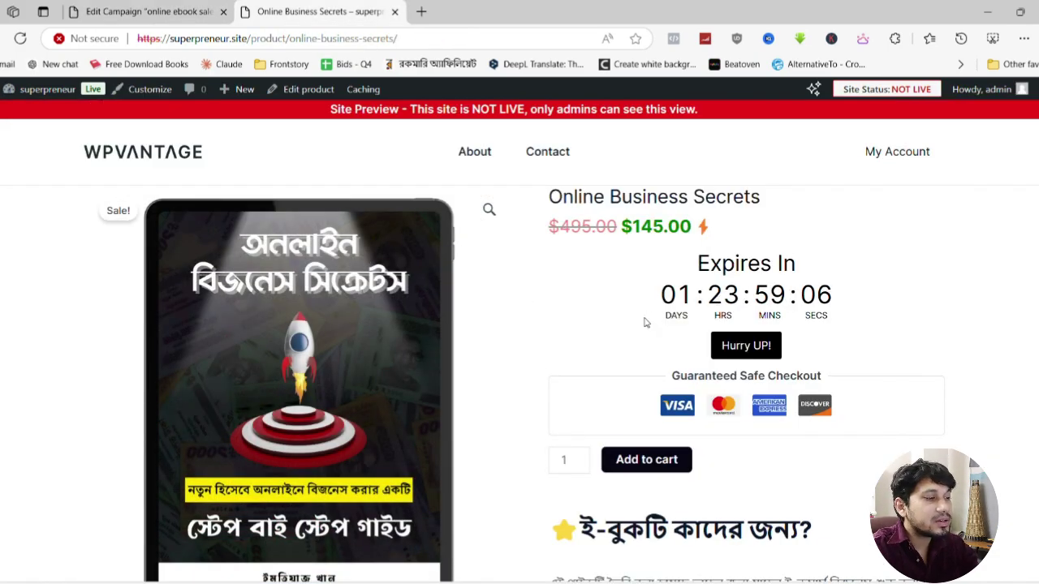
pyautogui.scroll(-10, 645, 323)
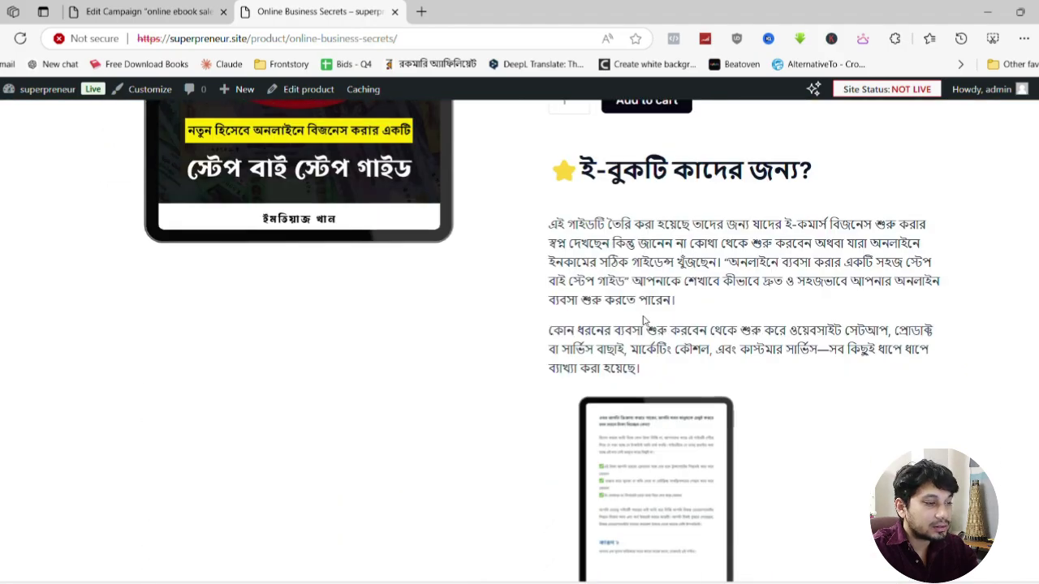
pyautogui.scroll(3, 662, 321)
pyautogui.scroll(3, 663, 321)
pyautogui.scroll(-6, 660, 320)
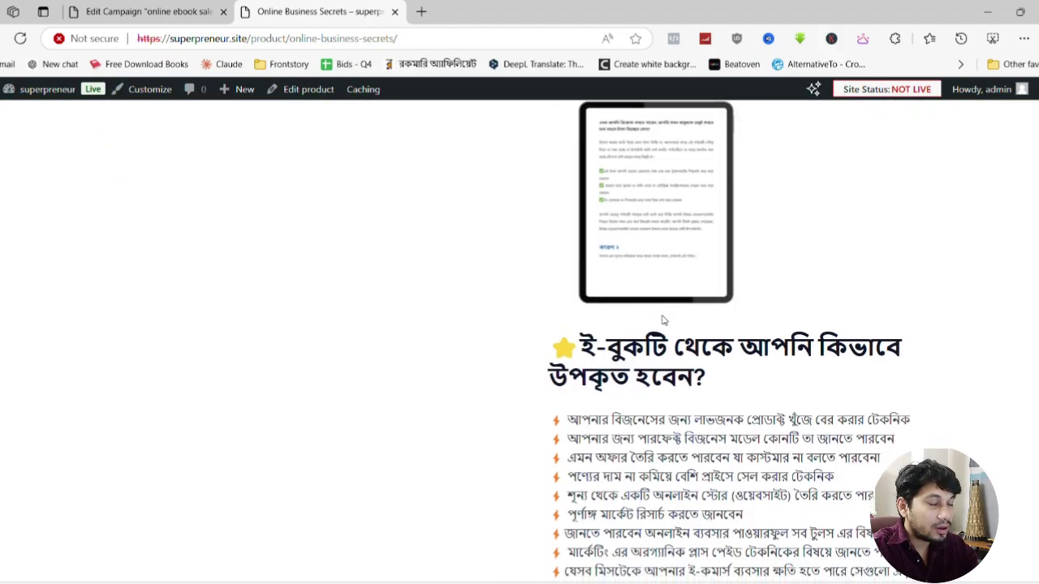
pyautogui.scroll(3, 696, 315)
pyautogui.scroll(3, 695, 315)
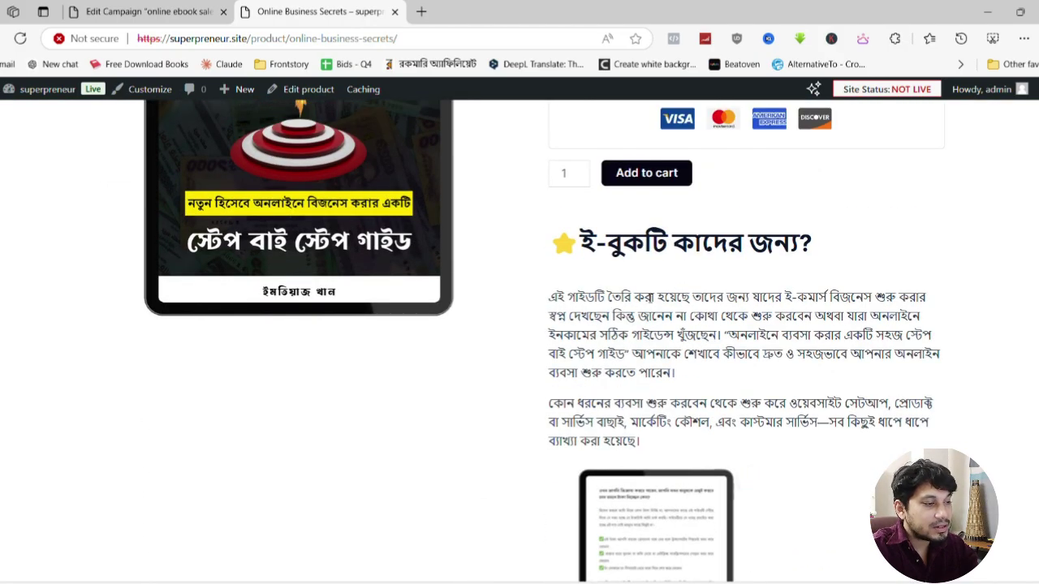
pyautogui.scroll(-8, 567, 333)
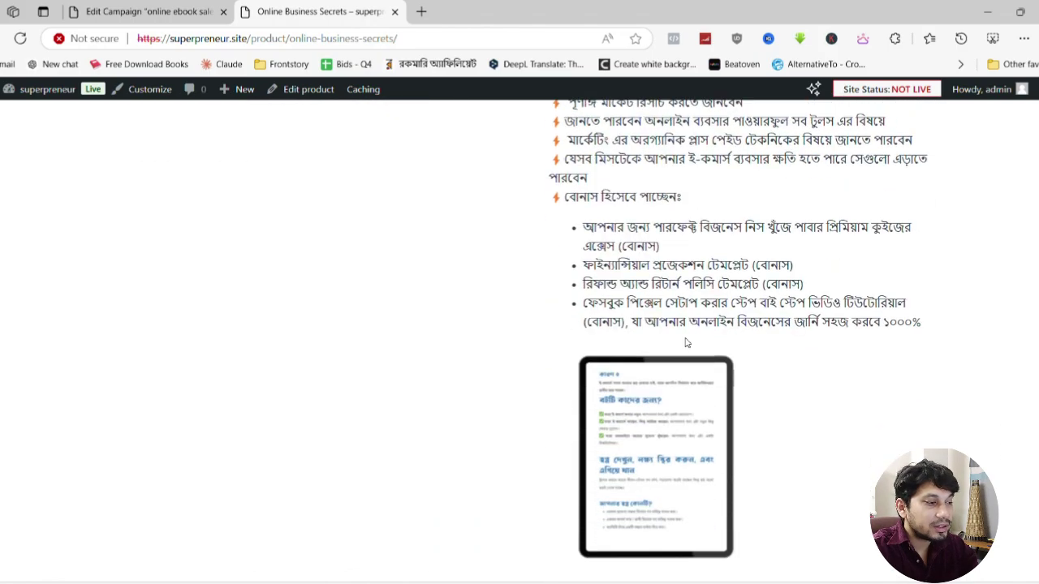
pyautogui.scroll(6, 688, 347)
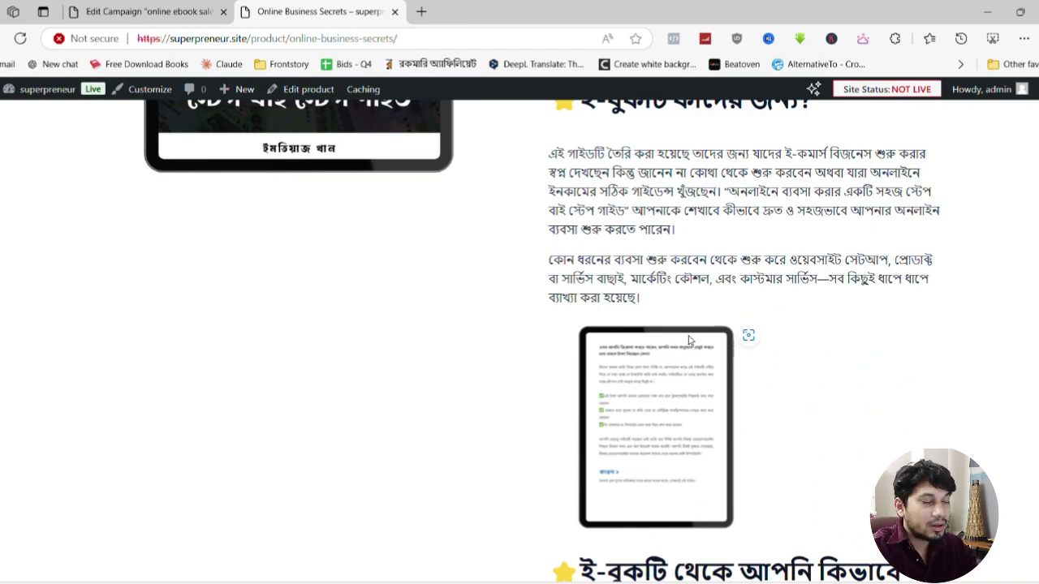
pyautogui.scroll(-8, 688, 341)
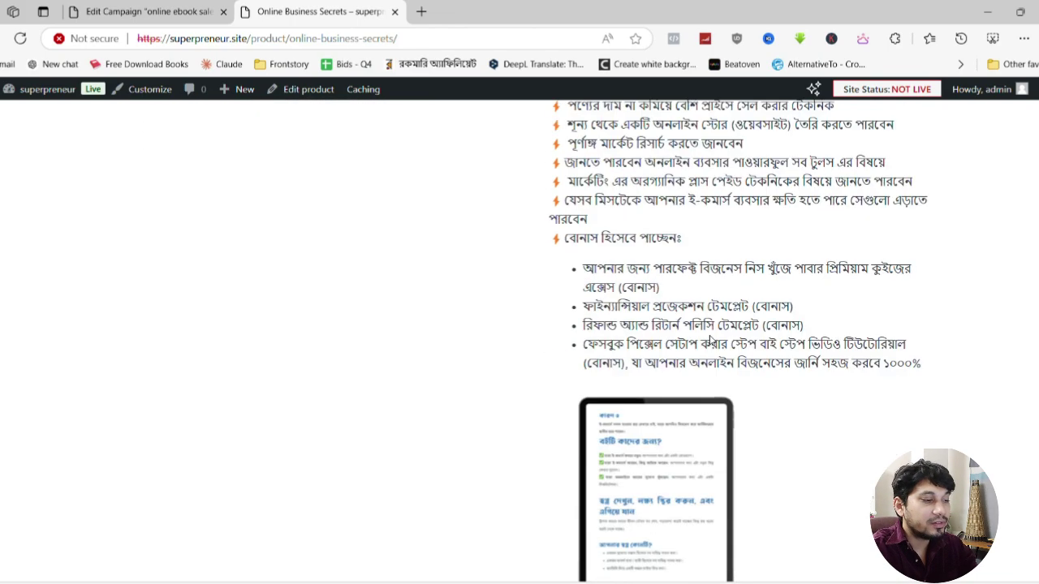
pyautogui.scroll(-12, 711, 341)
pyautogui.scroll(4, 713, 343)
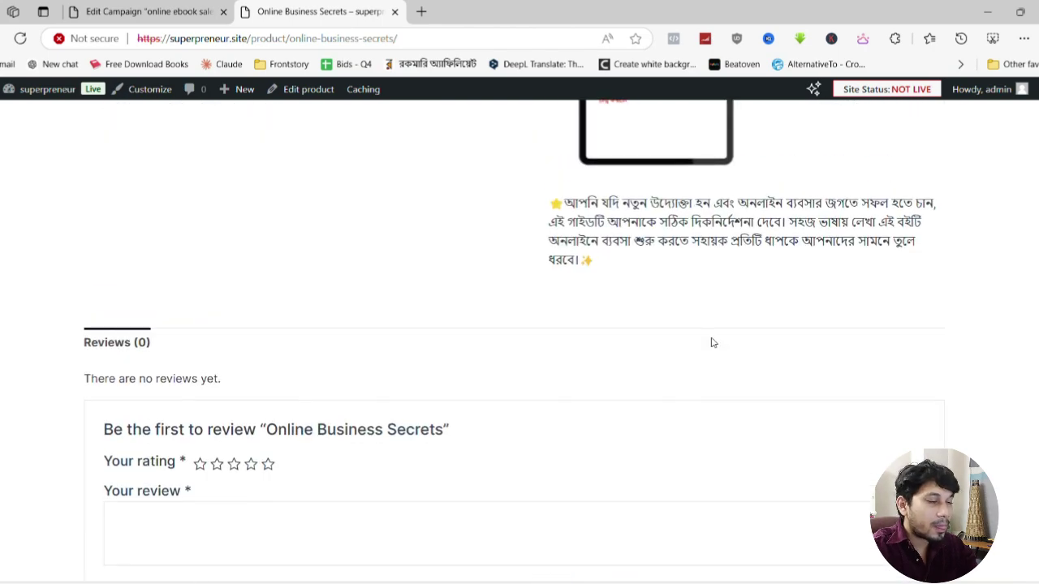
pyautogui.scroll(10, 712, 343)
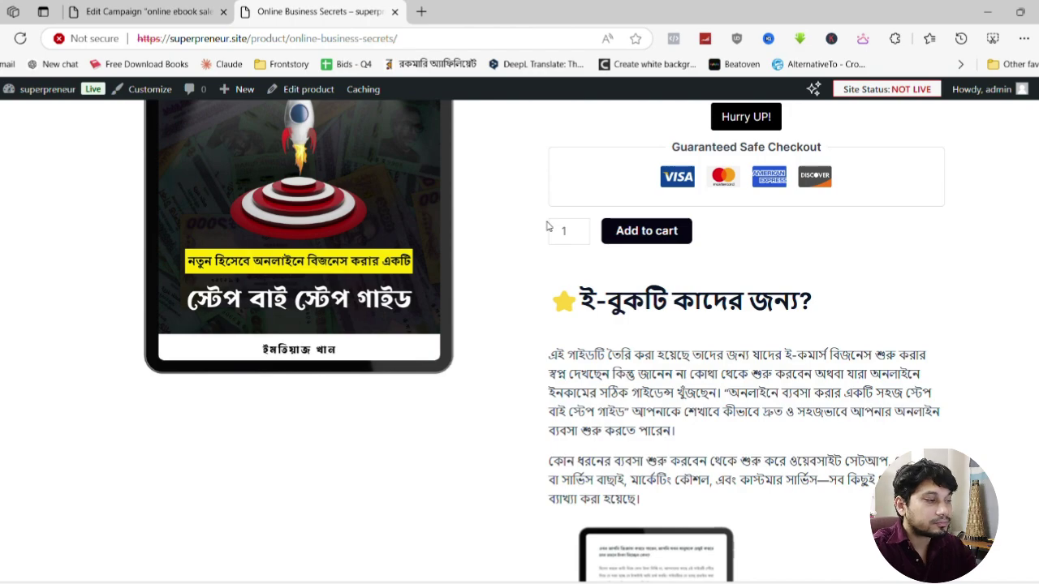
# Test adding the ebook to the cart, then return to the admin campaign editor
pyautogui.click(647, 235)
pyautogui.click(173, 8)
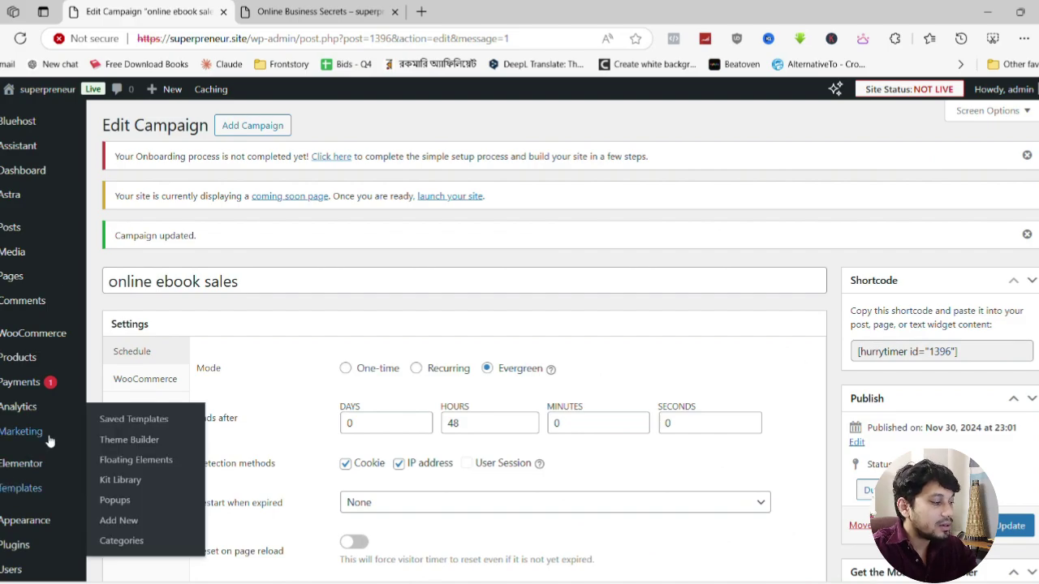
pyautogui.scroll(-2, 48, 440)
# Search the plugin directory for 'notification' and install NotificationX
pyautogui.moveTo(24, 401)
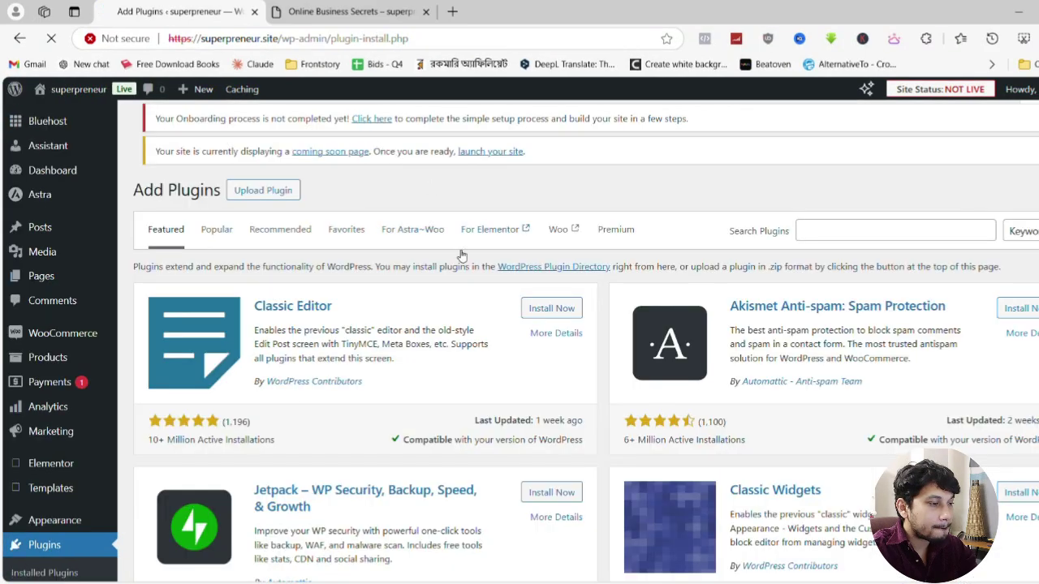
pyautogui.click(812, 233)
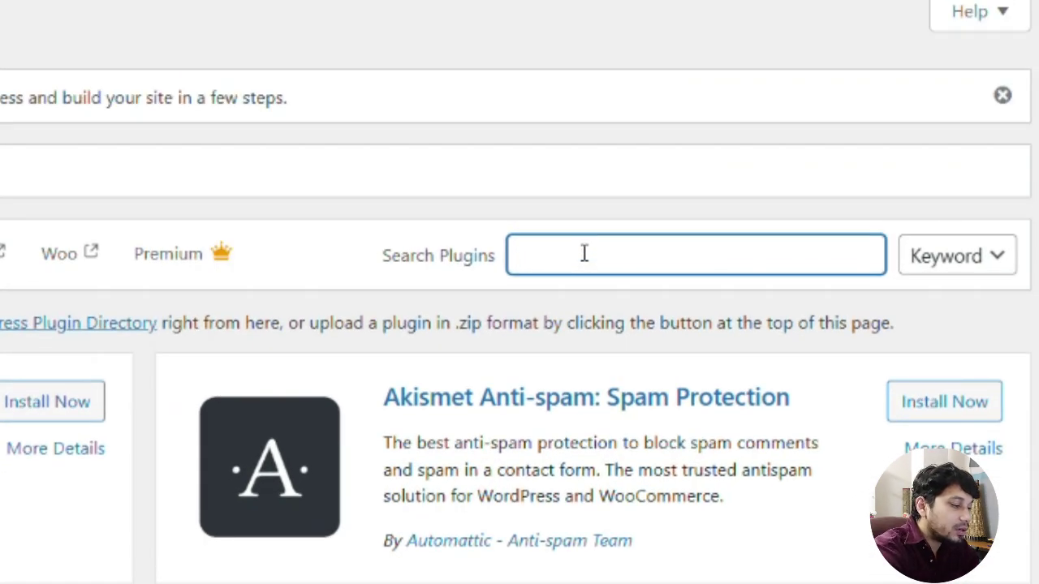
pyautogui.write('notif')
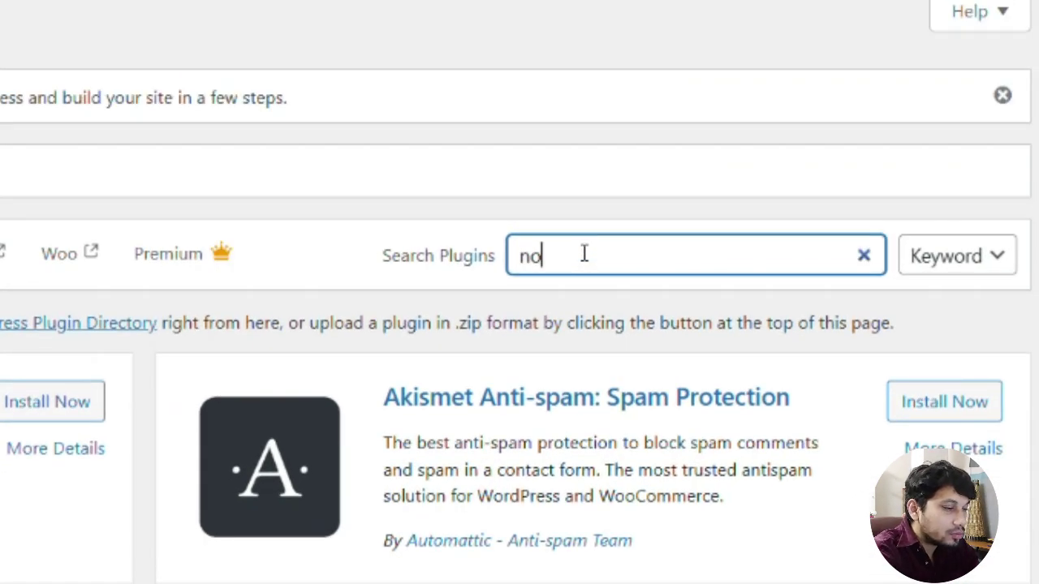
pyautogui.write('ication')
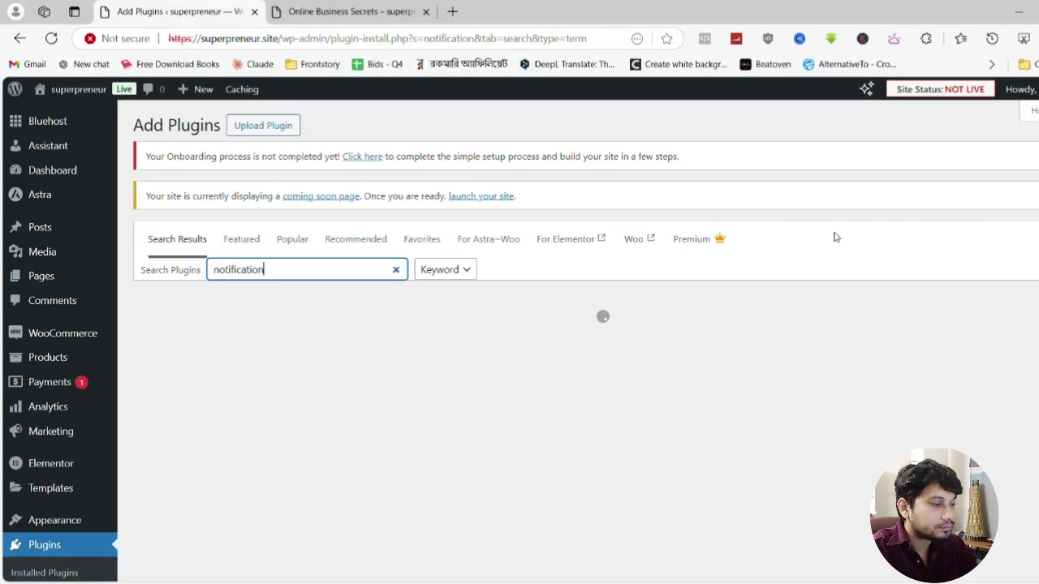
pyautogui.scroll(-4, 834, 233)
pyautogui.scroll(3, 830, 233)
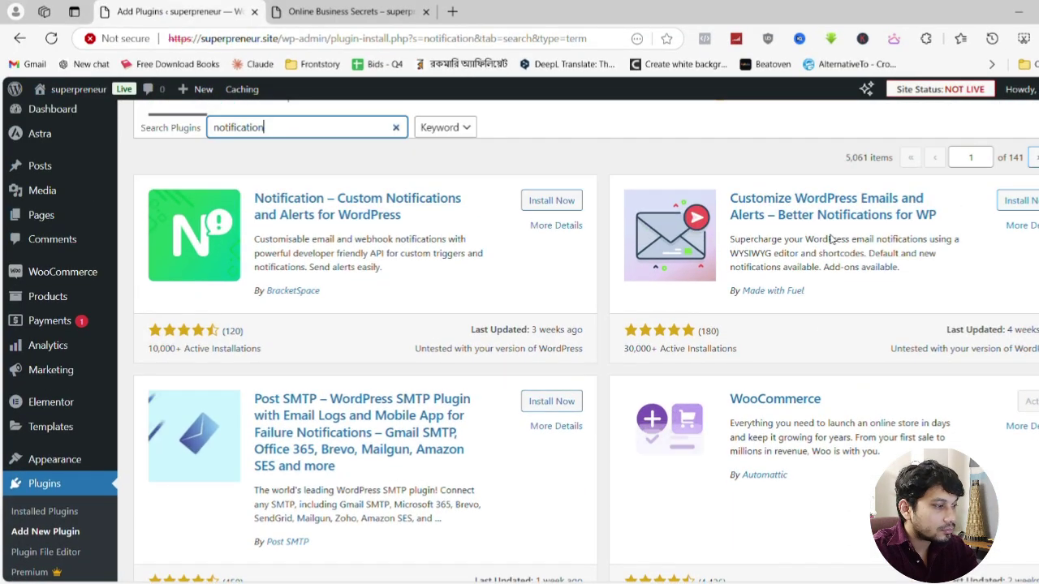
pyautogui.scroll(-5, 608, 224)
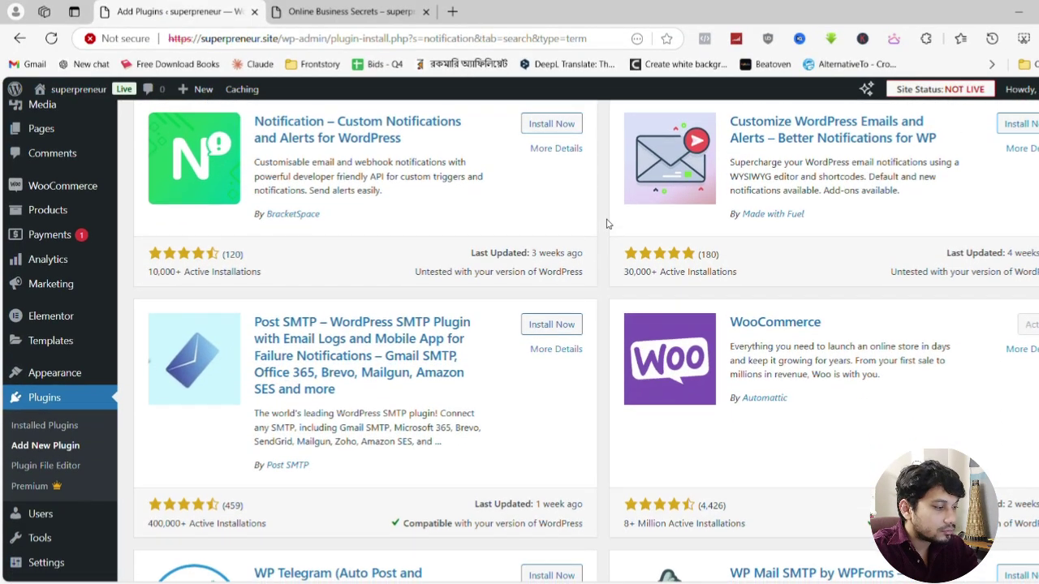
pyautogui.scroll(-5, 608, 224)
pyautogui.scroll(1, 610, 225)
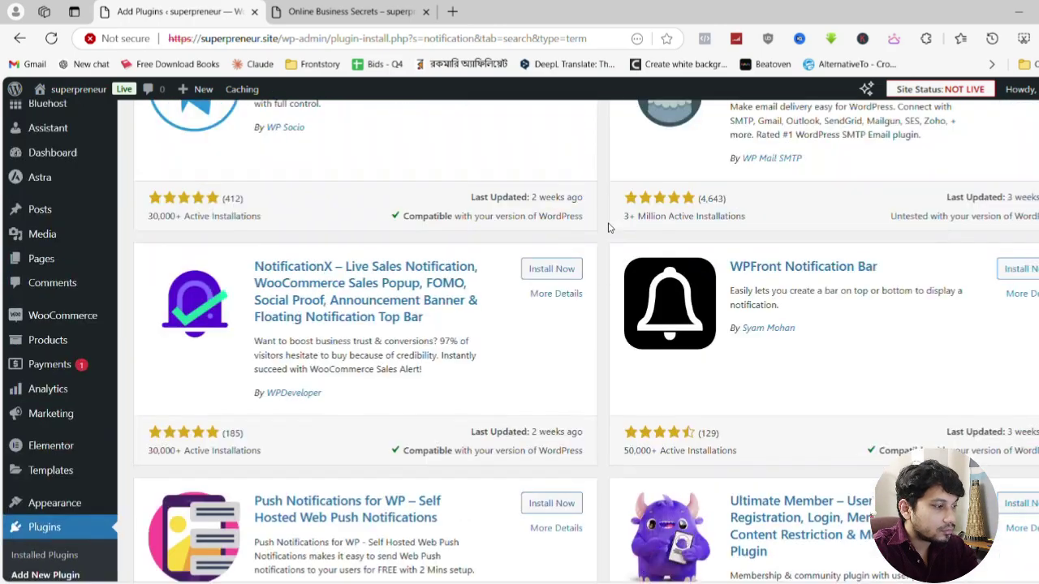
pyautogui.click(538, 297)
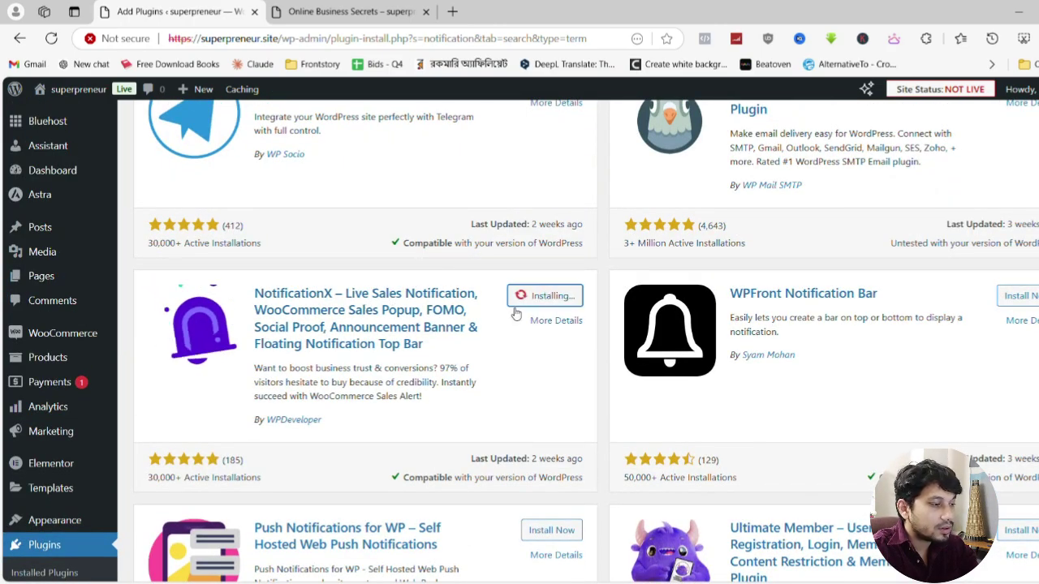
pyautogui.scroll(2, 262, 365)
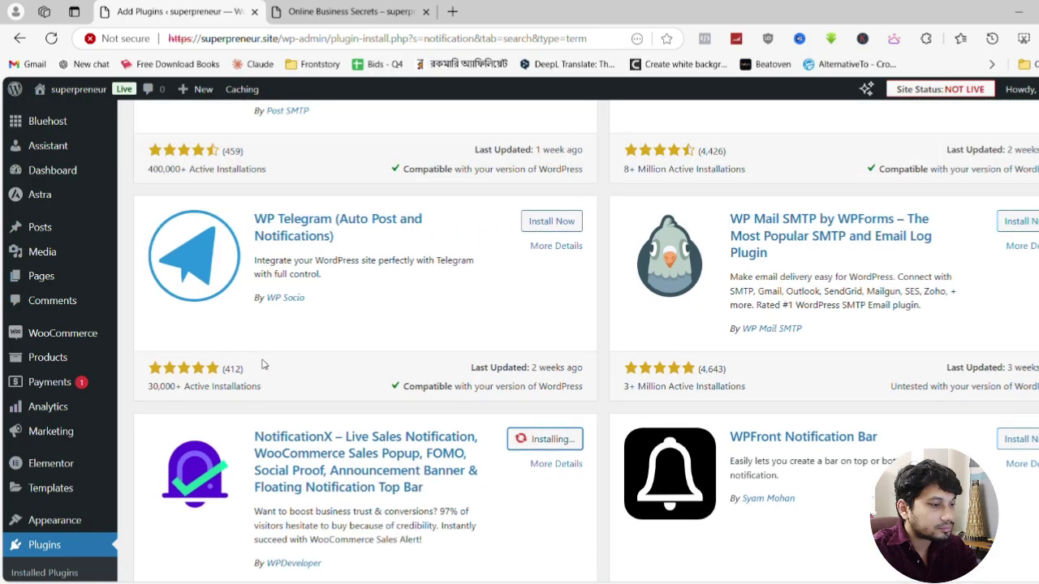
pyautogui.scroll(-2, 263, 365)
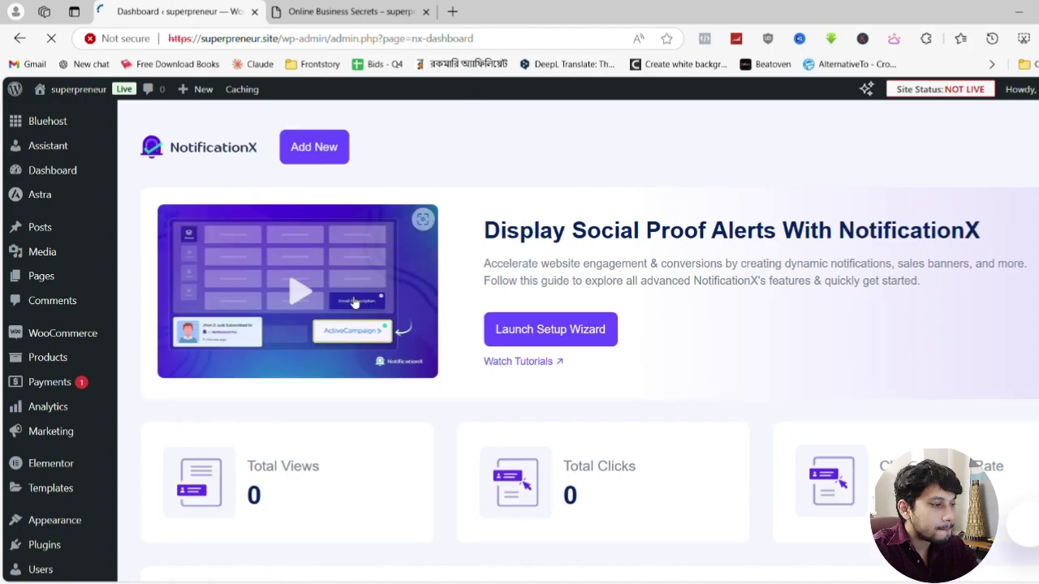
# Run the NotificationX setup wizard with WooCommerce as the type, keeping the default design
pyautogui.scroll(-1, 354, 302)
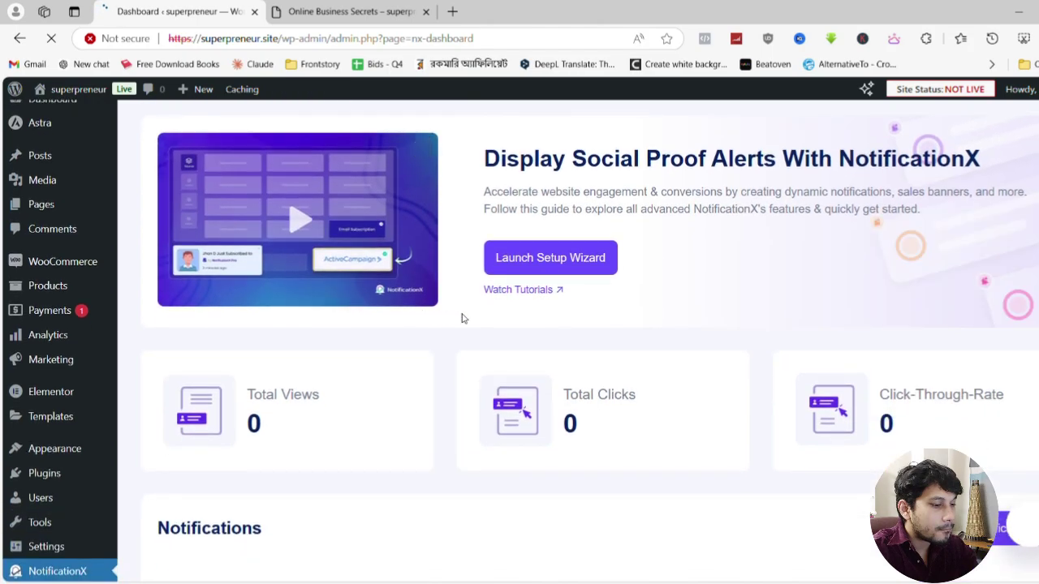
pyautogui.click(573, 271)
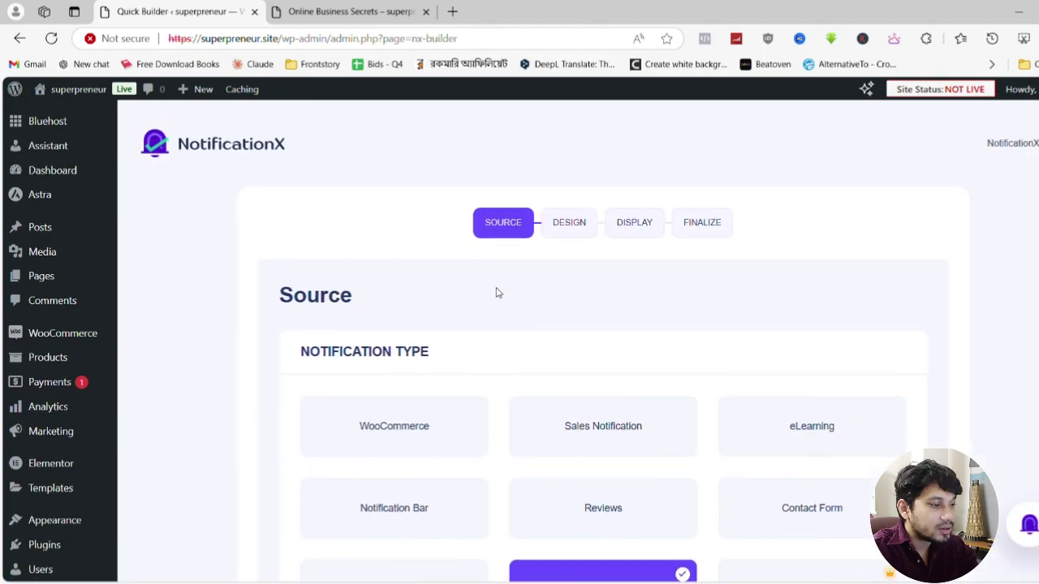
pyautogui.scroll(-2, 497, 293)
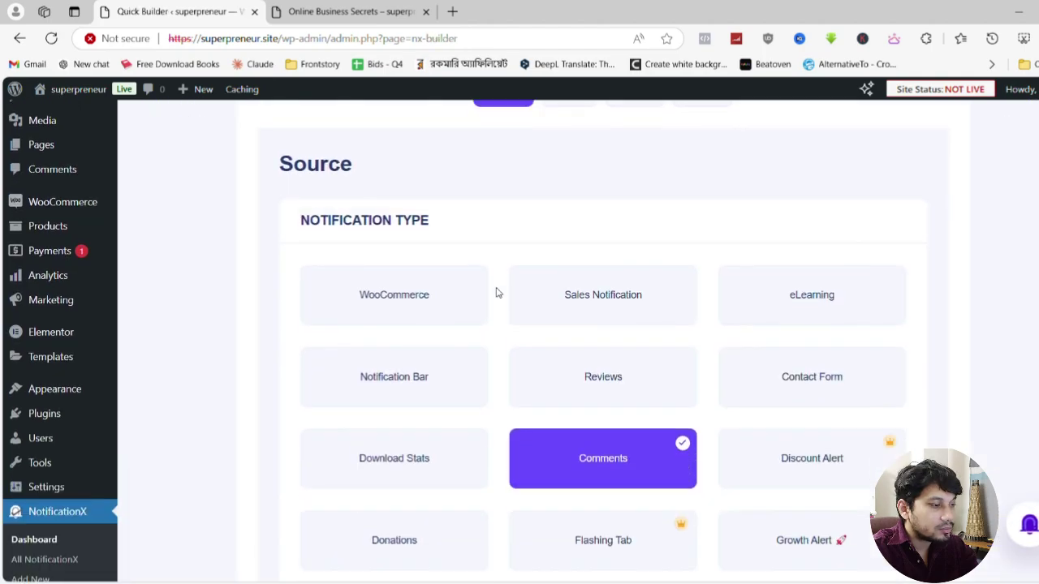
pyautogui.click(400, 284)
pyautogui.scroll(-6, 398, 284)
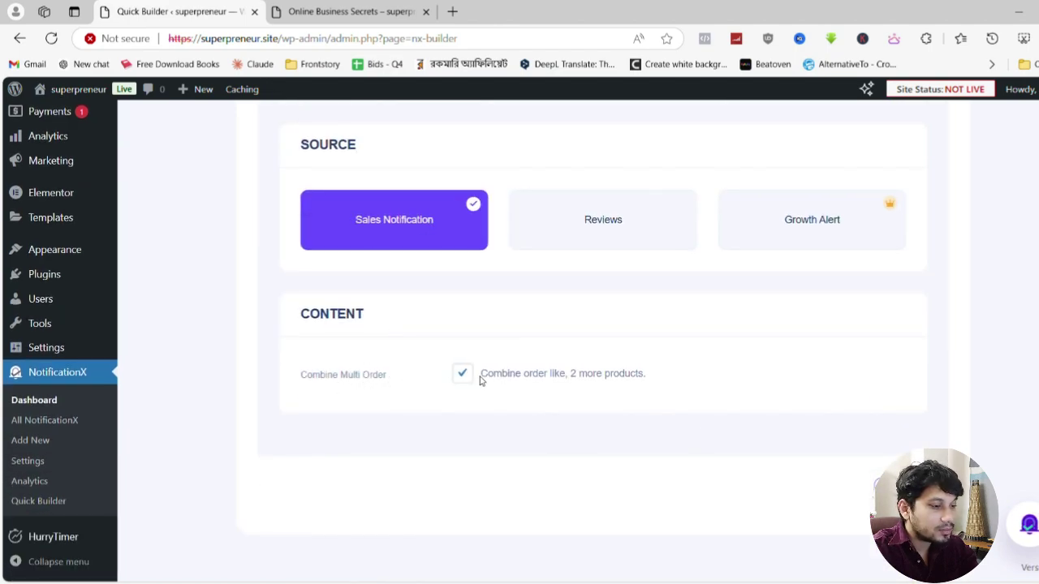
pyautogui.scroll(5, 392, 357)
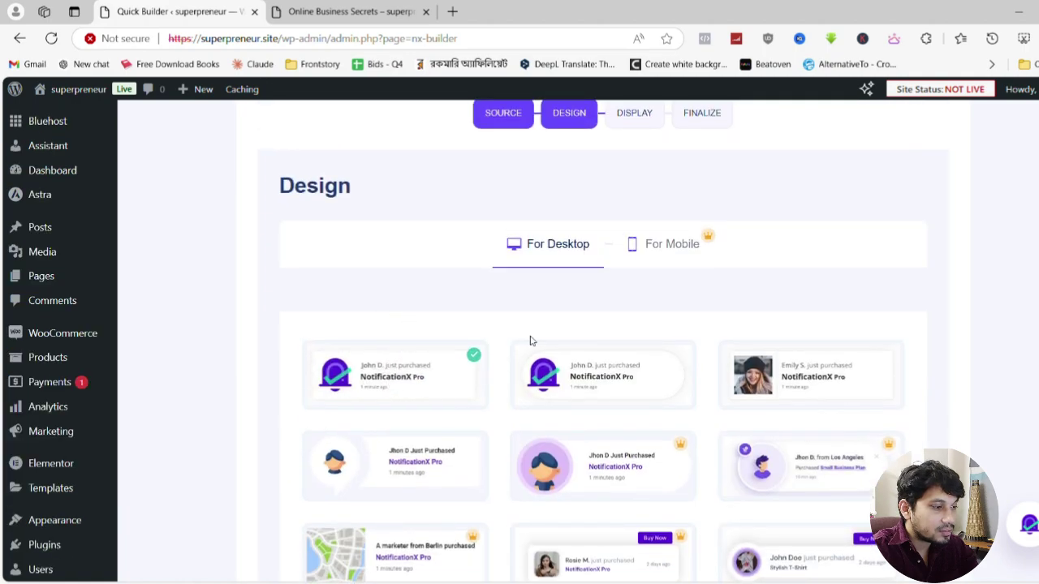
pyautogui.scroll(-5, 460, 360)
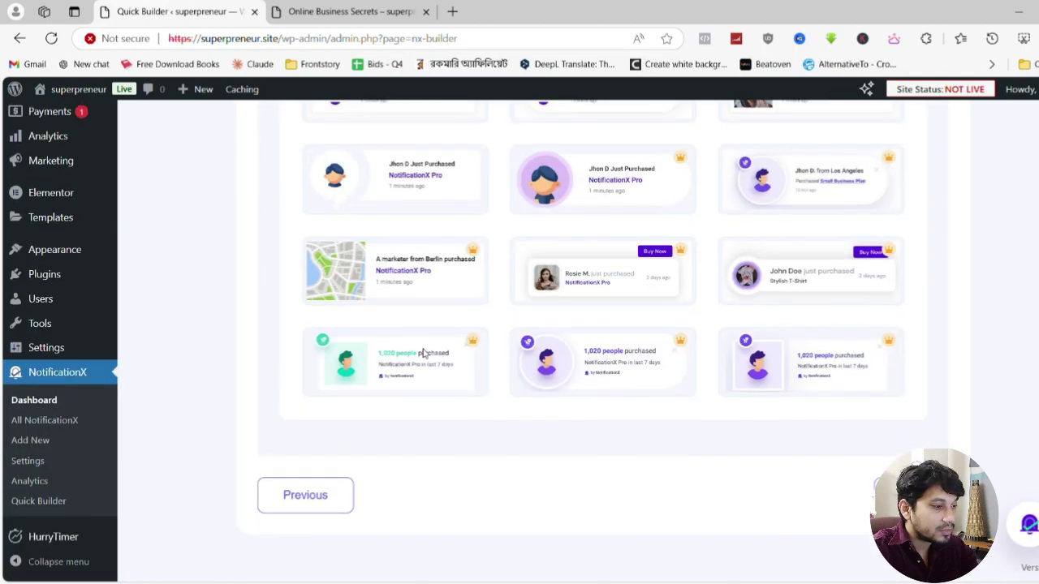
pyautogui.click(897, 495)
# Set the popup position to Bottom Right, publish it, and reload the ebook product page
pyautogui.scroll(3, 487, 389)
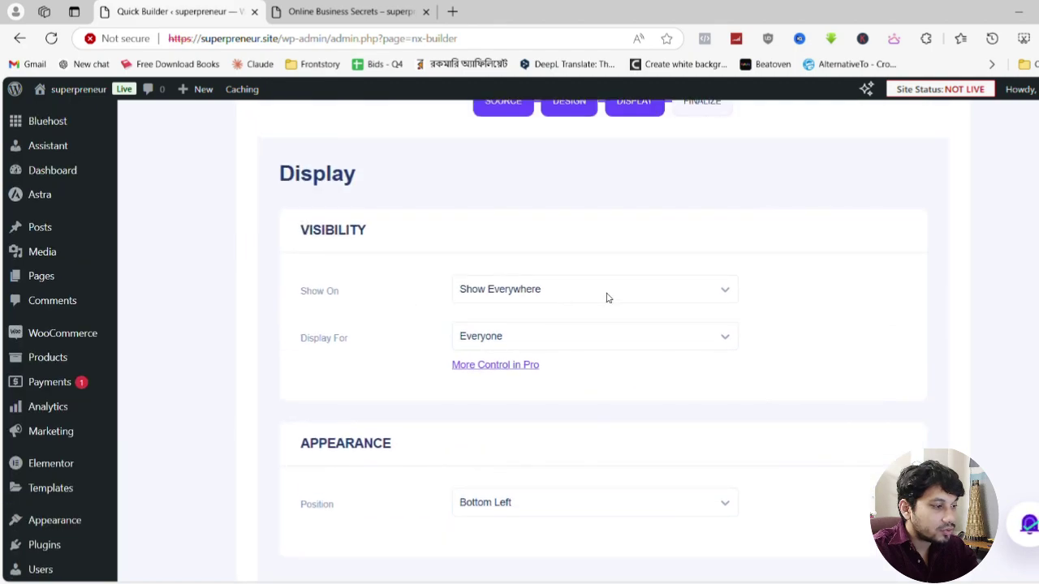
pyautogui.scroll(-2, 487, 373)
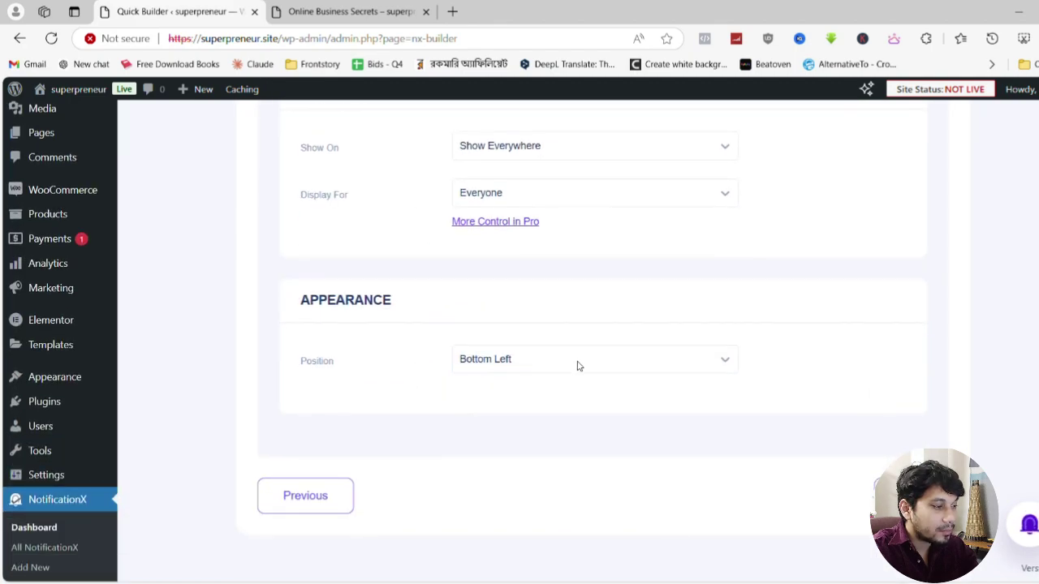
pyautogui.click(514, 365)
pyautogui.scroll(-1, 523, 392)
pyautogui.click(523, 340)
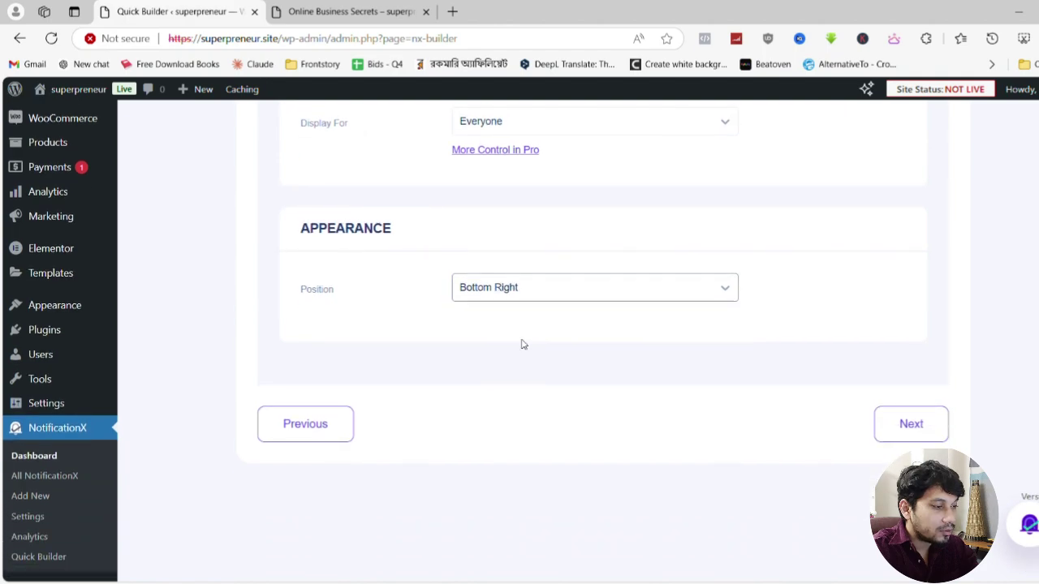
pyautogui.click(940, 432)
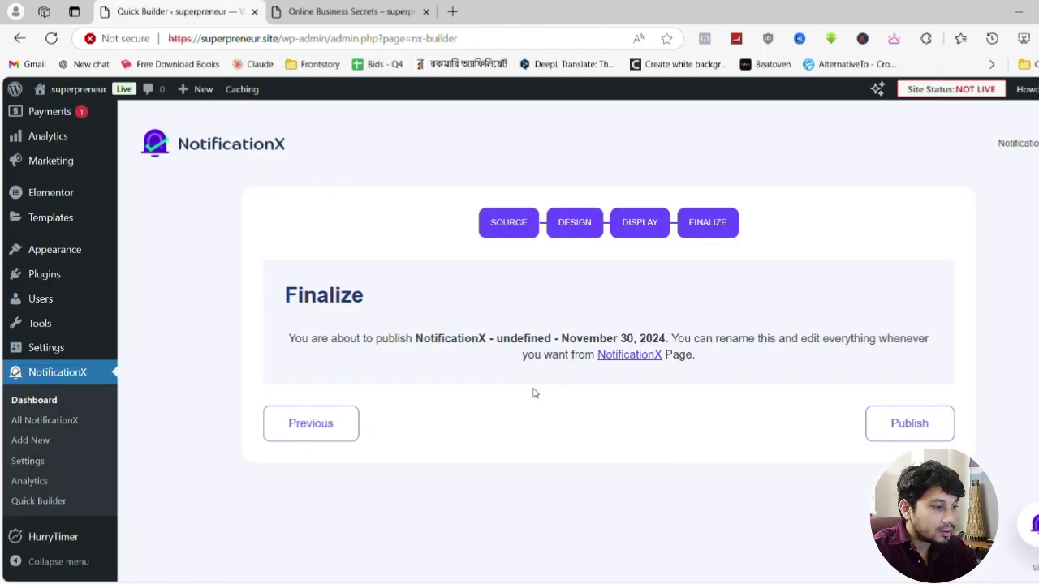
pyautogui.click(907, 424)
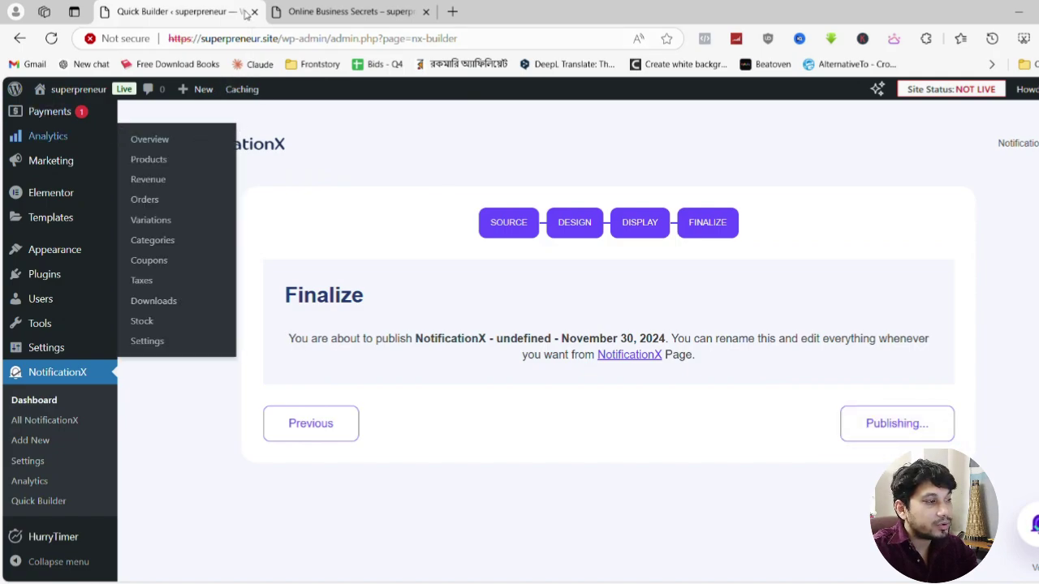
pyautogui.click(344, 10)
pyautogui.click(52, 39)
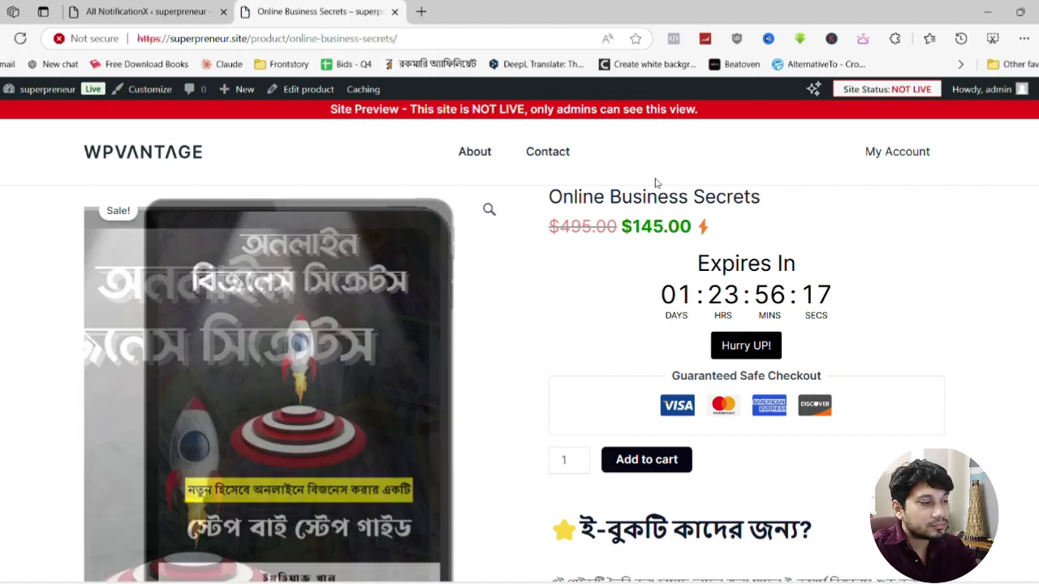
# Add Online Business Secrets to the cart and proceed from the cart to checkout
pyautogui.scroll(-3, 609, 335)
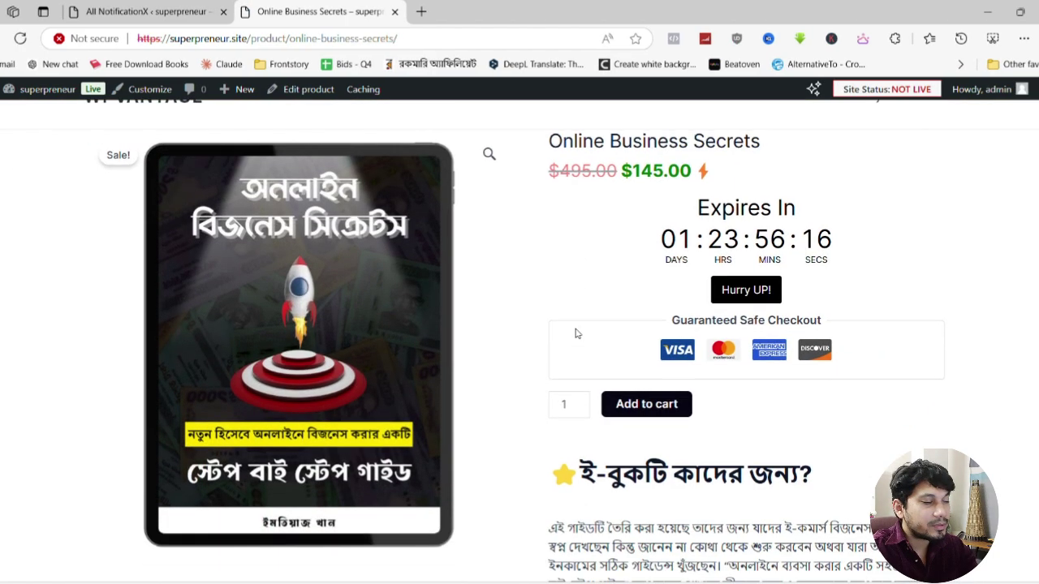
pyautogui.scroll(3, 599, 336)
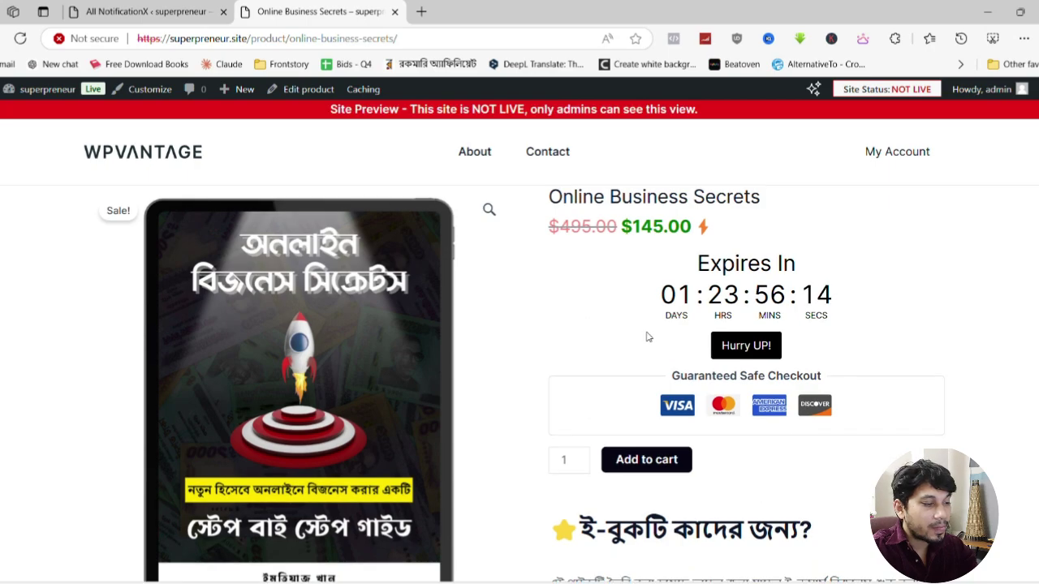
pyautogui.click(649, 463)
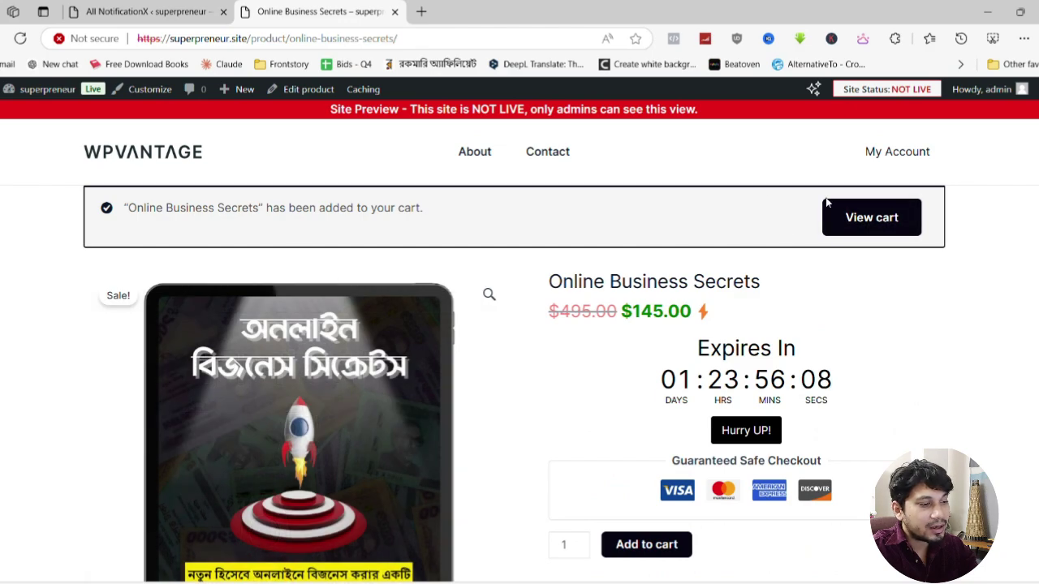
pyautogui.click(880, 228)
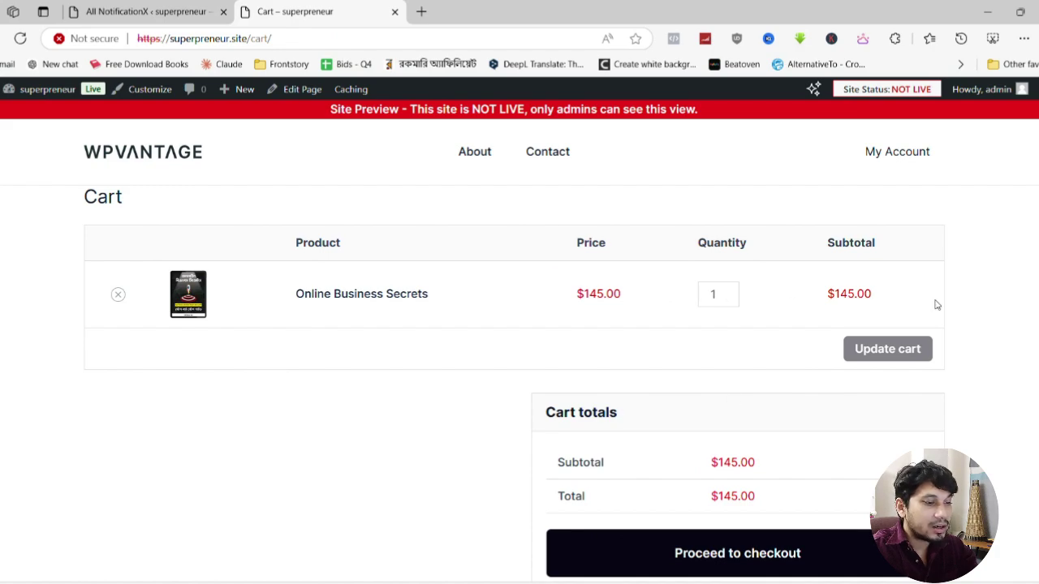
pyautogui.scroll(-2, 736, 446)
pyautogui.click(766, 411)
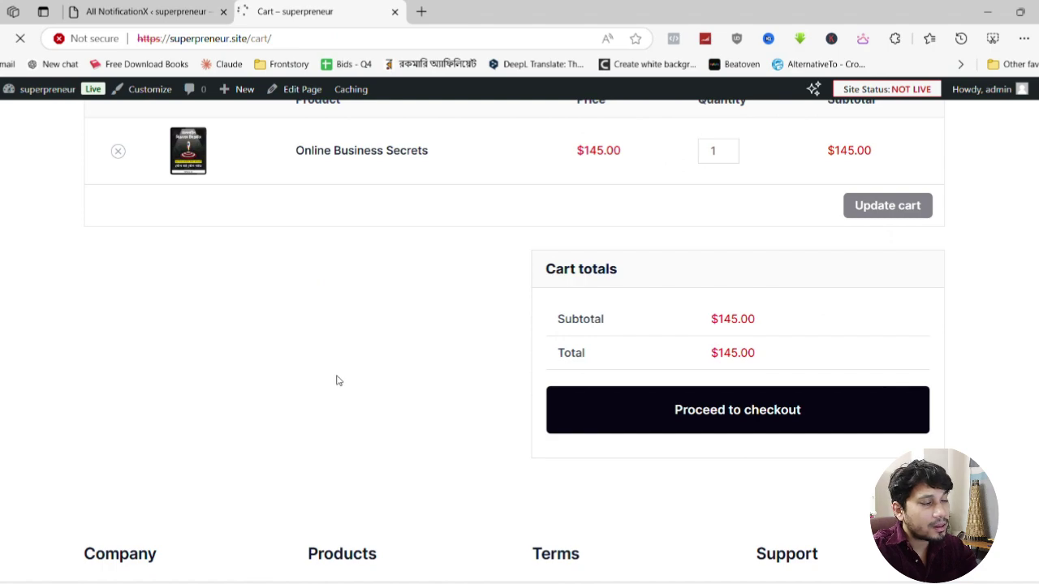
# Review the checkout's required-field errors and missing payment methods, then go back and reload the product page
pyautogui.scroll(-3, 338, 380)
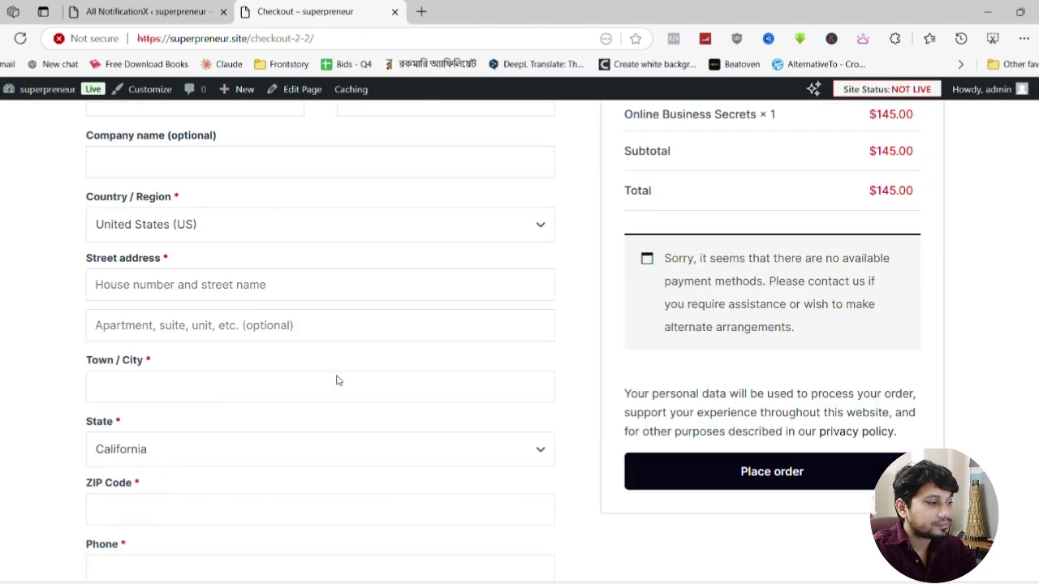
pyautogui.scroll(-3, 339, 380)
pyautogui.scroll(6, 341, 379)
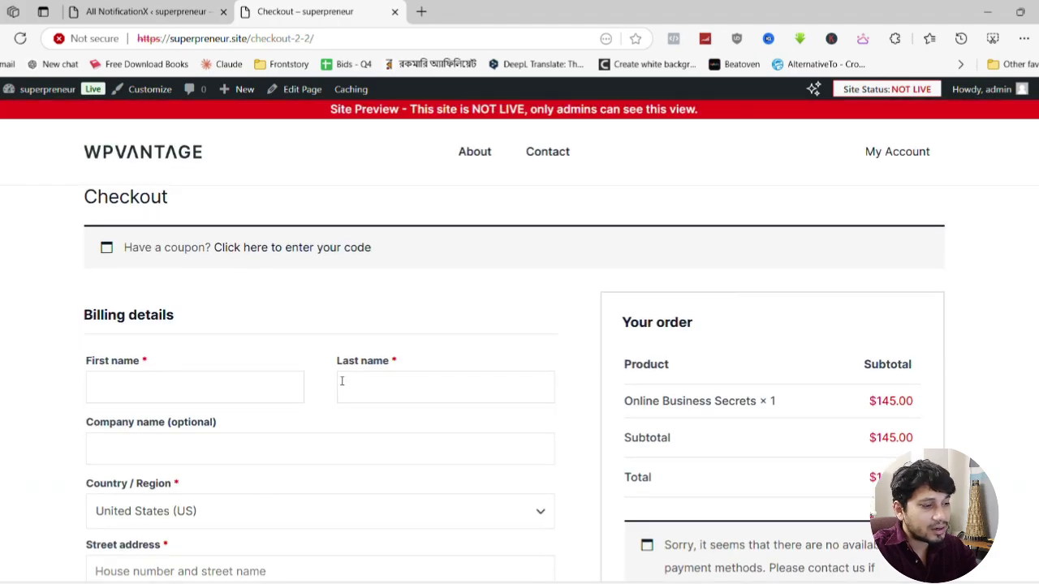
pyautogui.scroll(-4, 345, 386)
pyautogui.scroll(1, 348, 392)
pyautogui.scroll(2, 349, 392)
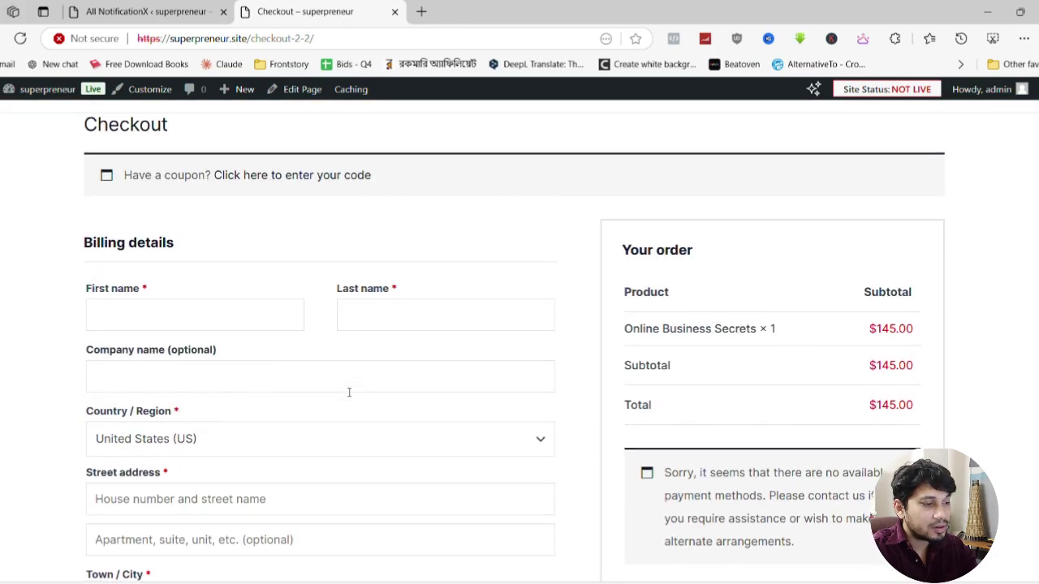
pyautogui.scroll(-6, 357, 243)
pyautogui.scroll(8, 364, 246)
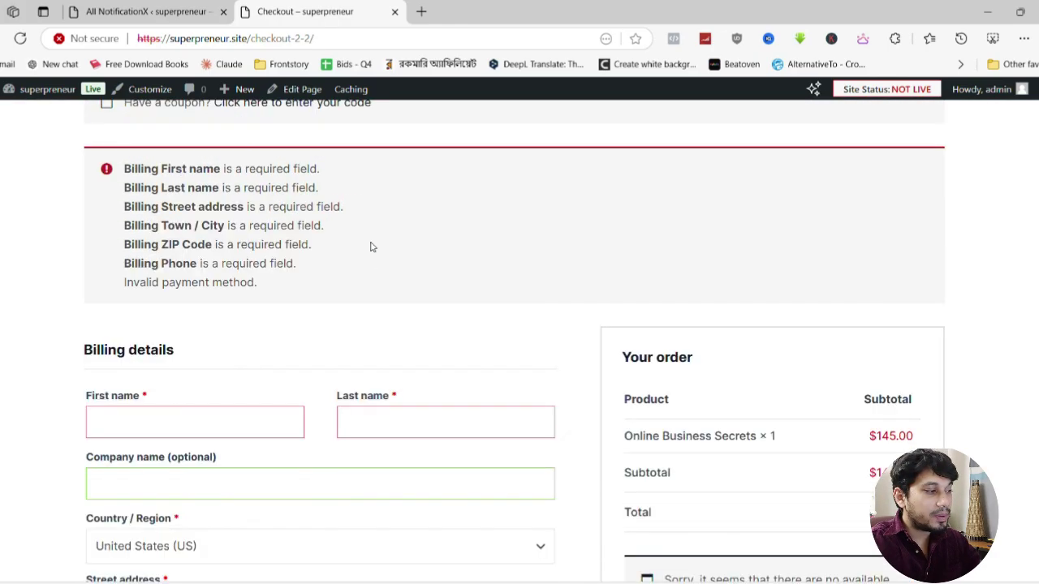
pyautogui.scroll(2, 370, 247)
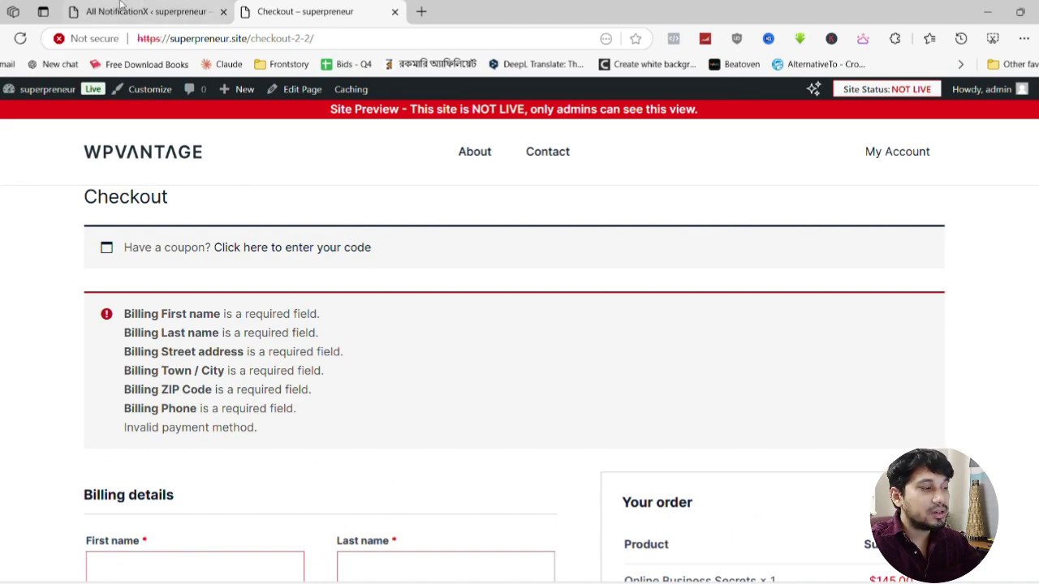
pyautogui.click(178, 12)
pyautogui.click(325, 11)
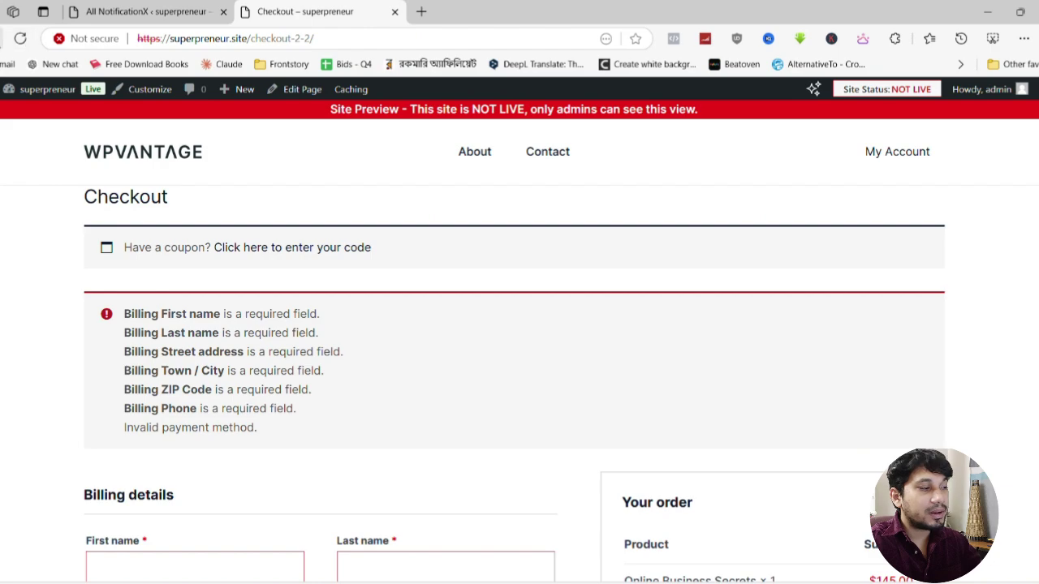
pyautogui.click(2, 38)
pyautogui.press('F5')
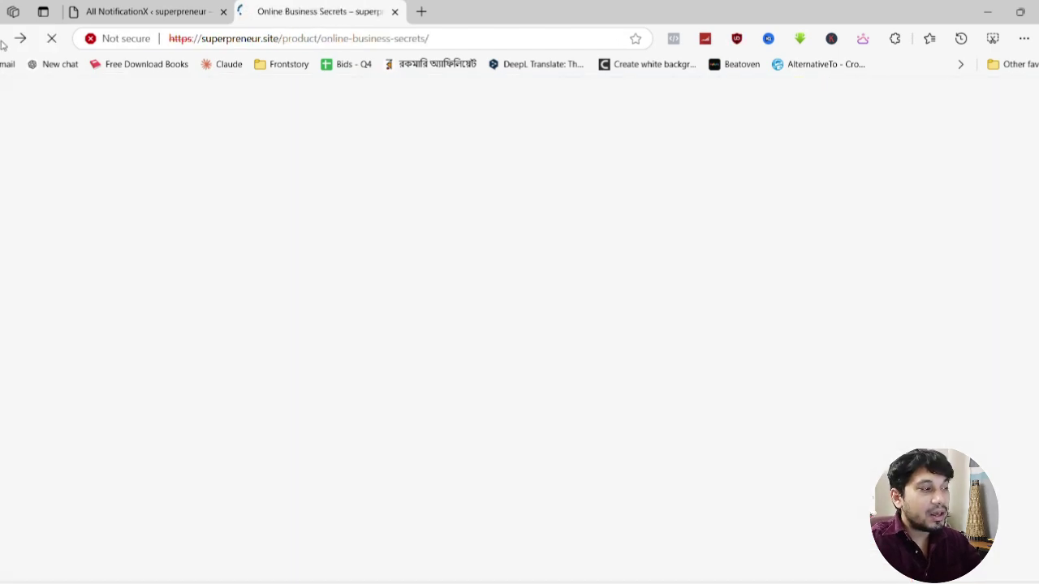
# Go to Plugins > Add New Plugin and search for 'direct ch'
pyautogui.click(146, 11)
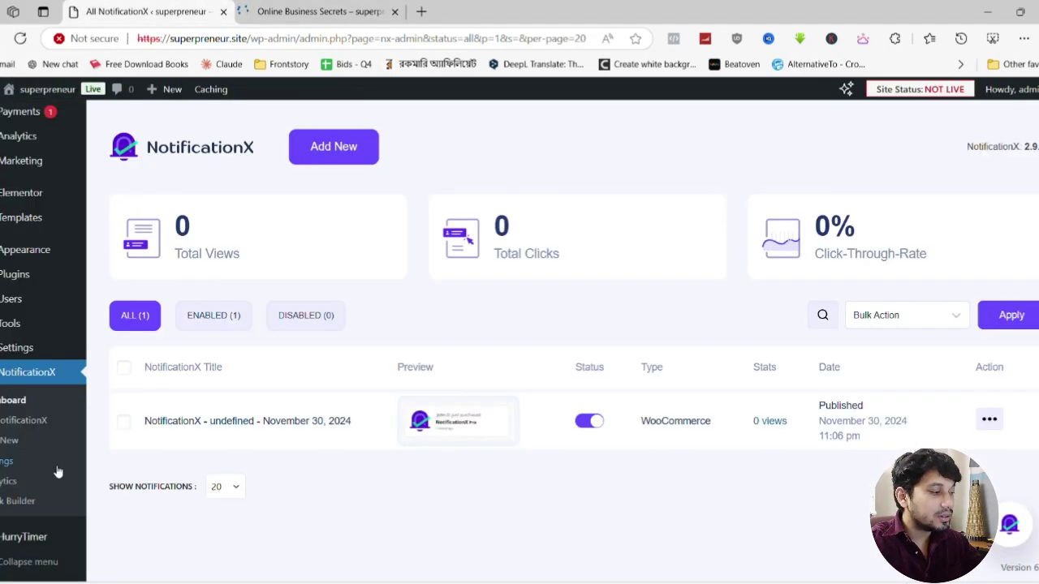
pyautogui.moveTo(40, 271)
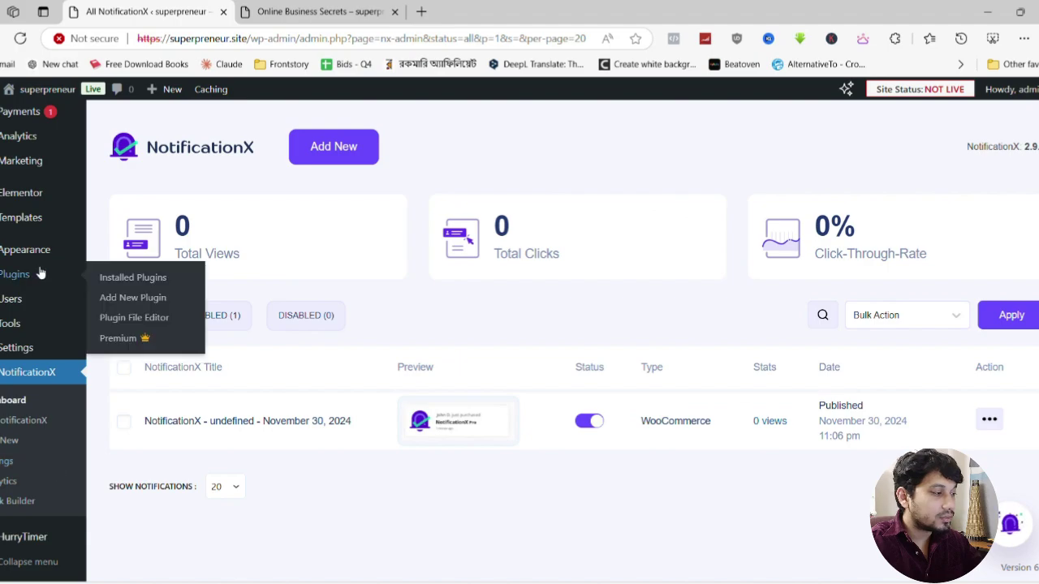
pyautogui.click(349, 312)
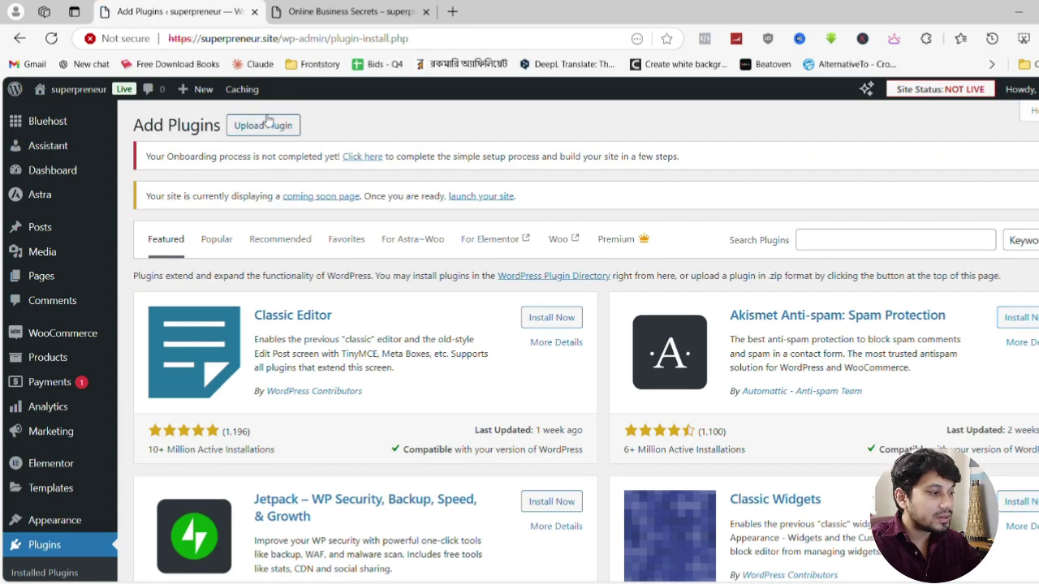
pyautogui.click(884, 244)
pyautogui.write('di')
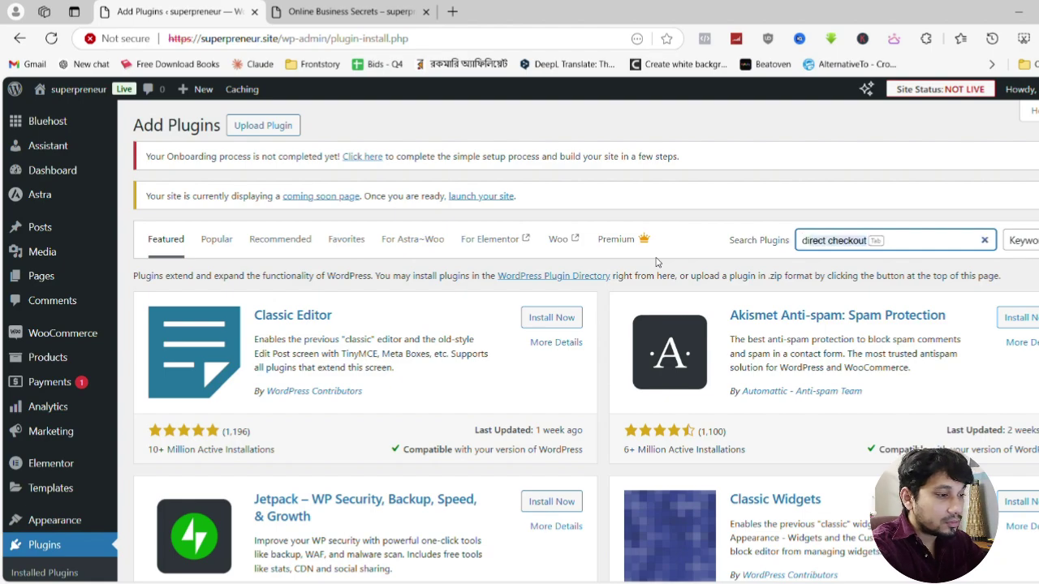
pyautogui.write('rec')
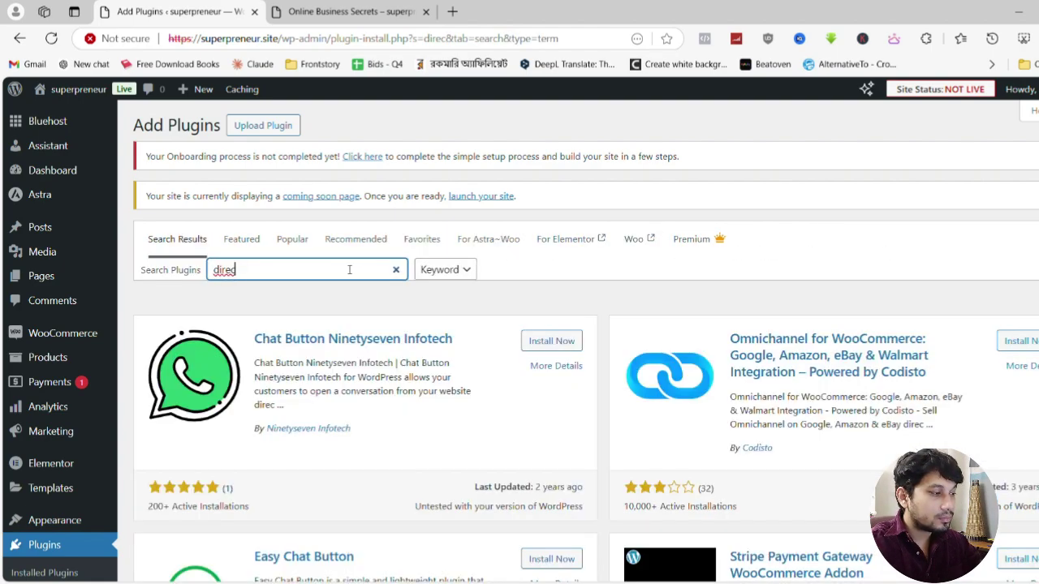
pyautogui.write('t checkout')
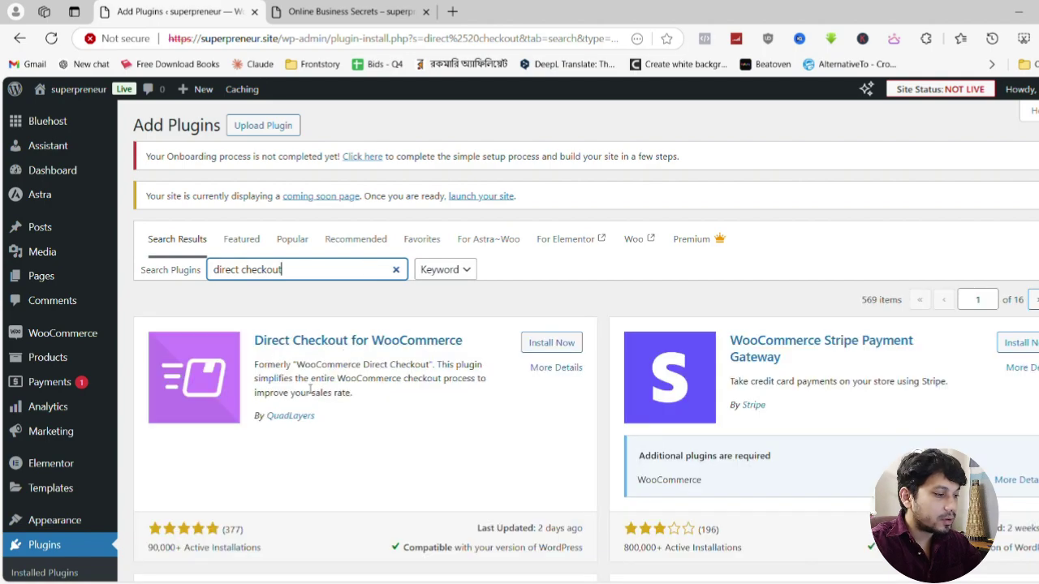
# Install and activate Direct Checkout for WooCommerce, then open its settings
pyautogui.click(572, 351)
pyautogui.click(571, 349)
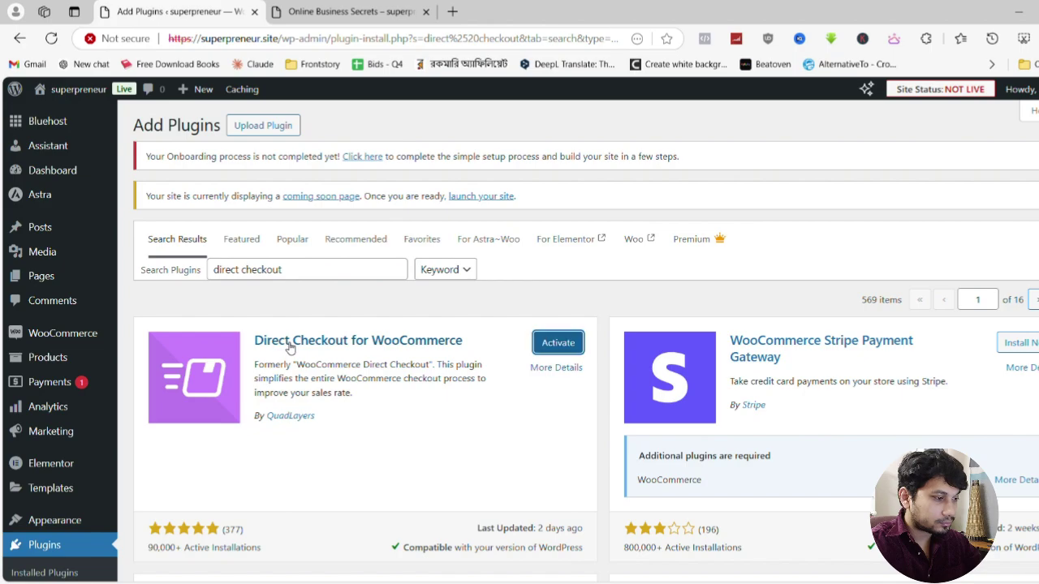
pyautogui.click(561, 349)
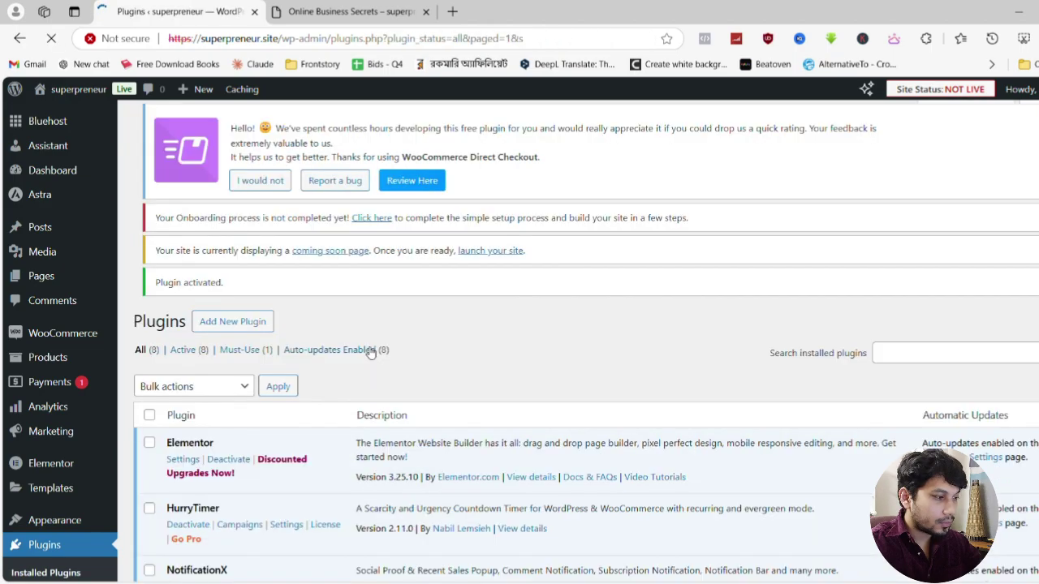
pyautogui.scroll(-5, 365, 349)
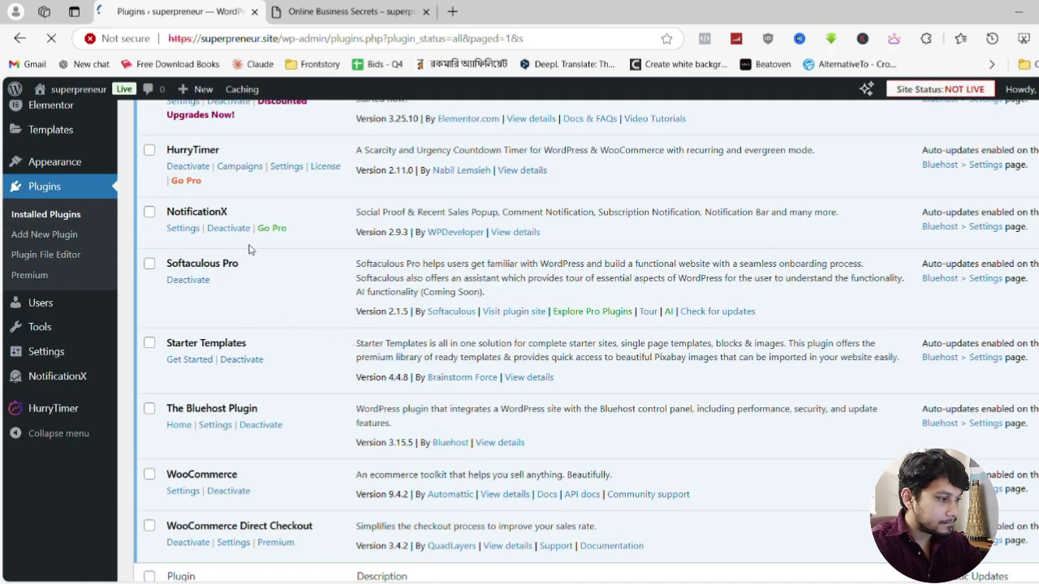
pyautogui.scroll(-1, 249, 249)
pyautogui.scroll(4, 249, 249)
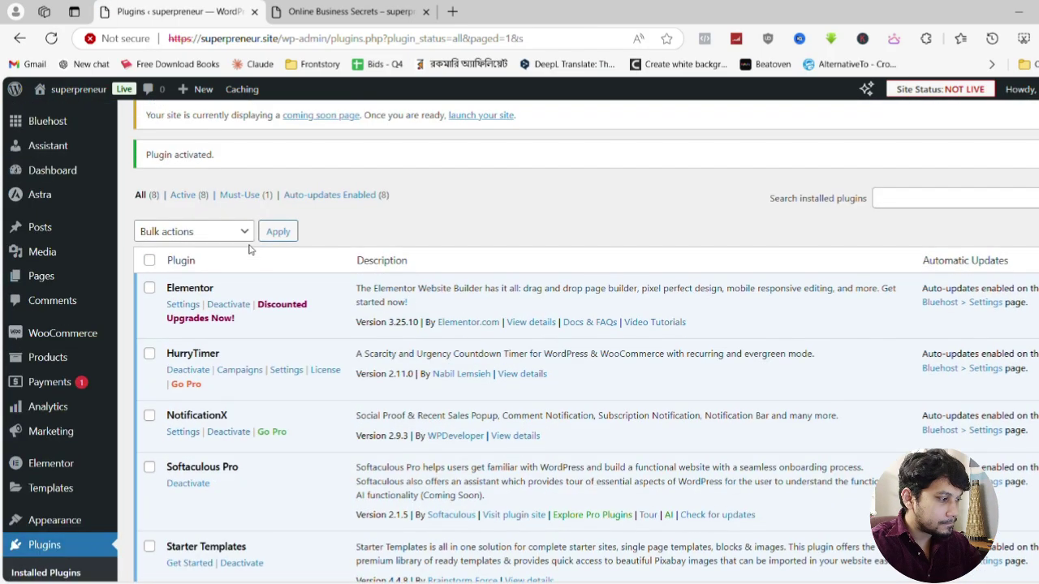
pyautogui.scroll(-2, 249, 249)
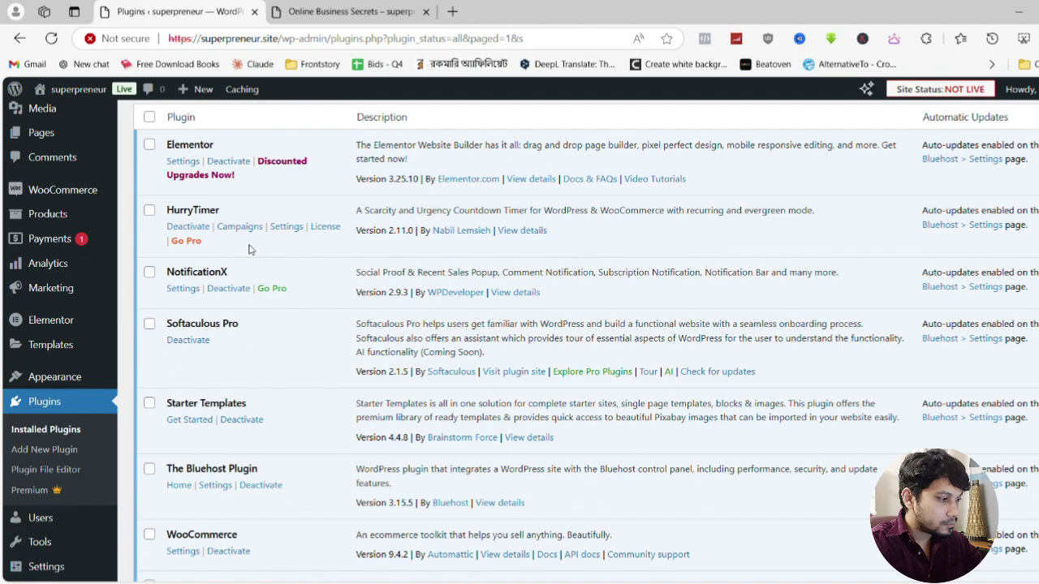
pyautogui.scroll(-2, 249, 249)
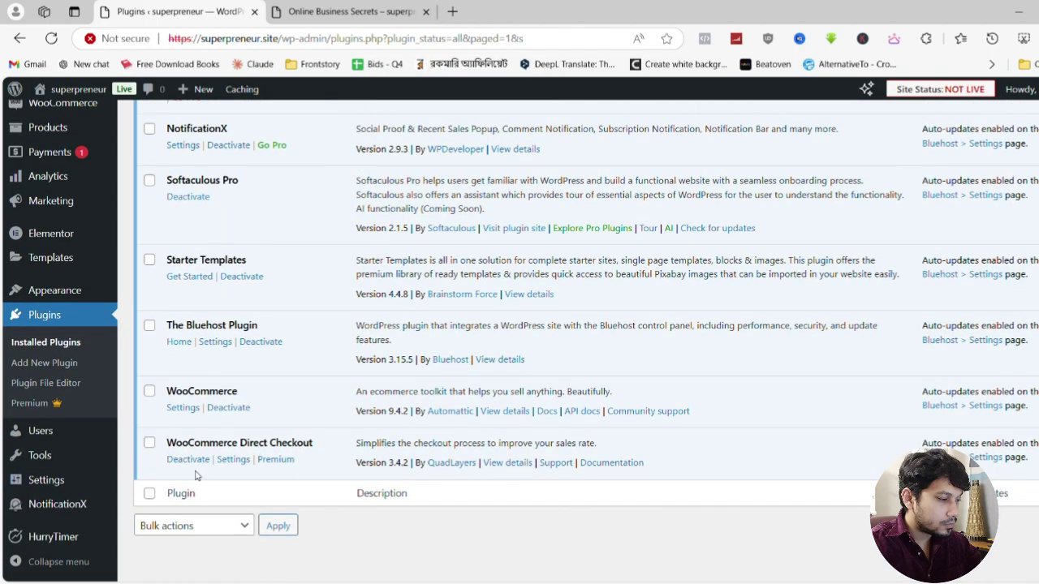
pyautogui.click(227, 460)
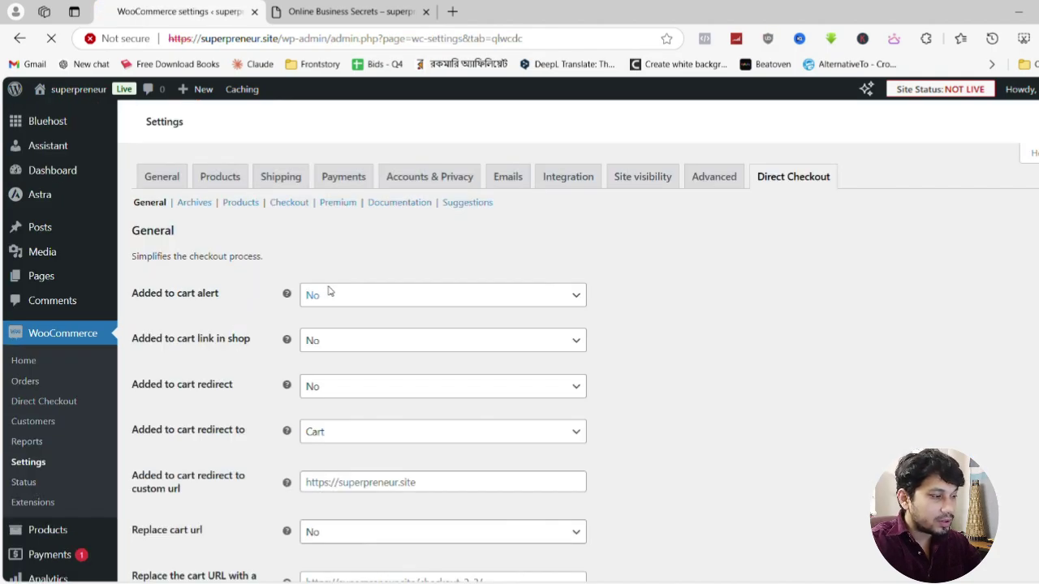
# Set Added to cart alert and redirect to Yes, redirect to Checkout, and save changes
pyautogui.click(327, 294)
pyautogui.click(324, 333)
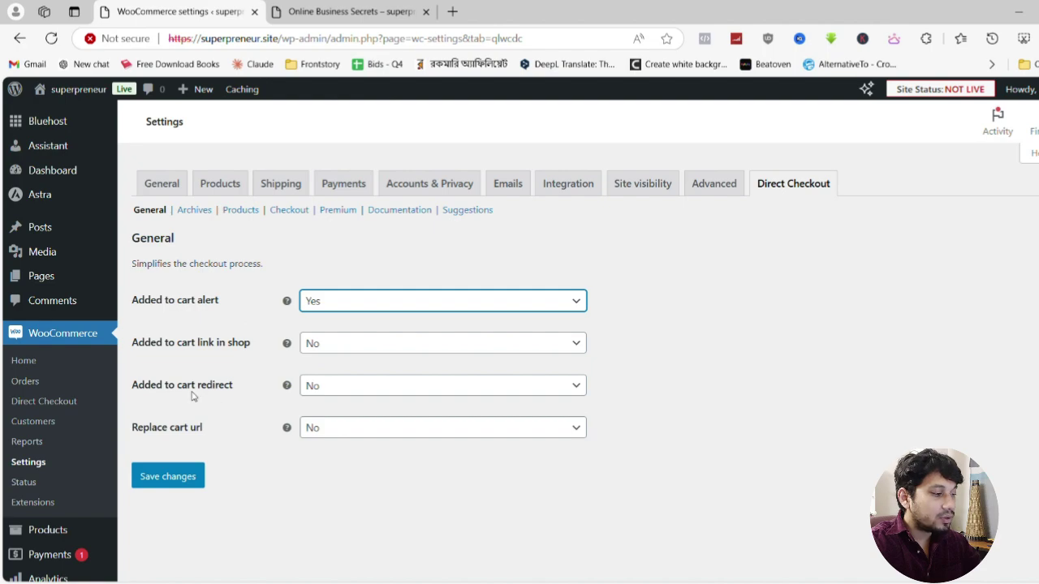
pyautogui.click(358, 391)
pyautogui.click(346, 430)
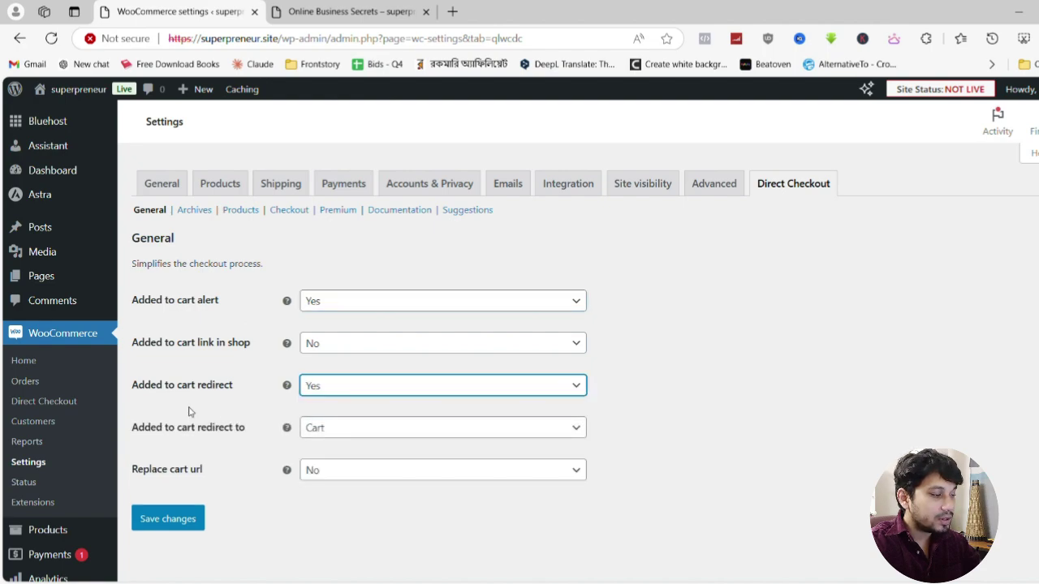
pyautogui.click(378, 435)
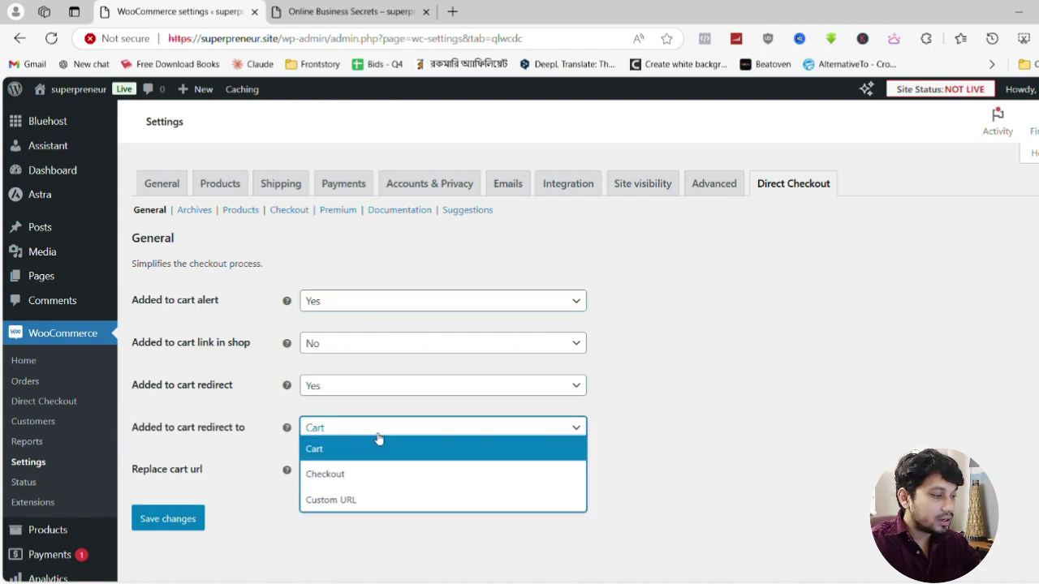
pyautogui.click(357, 477)
pyautogui.click(167, 519)
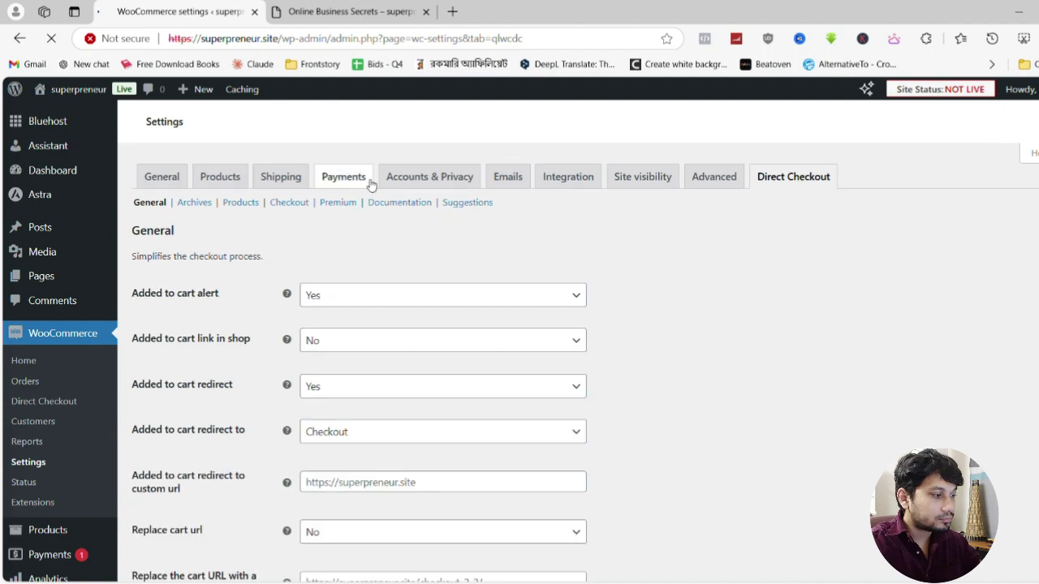
pyautogui.click(373, 11)
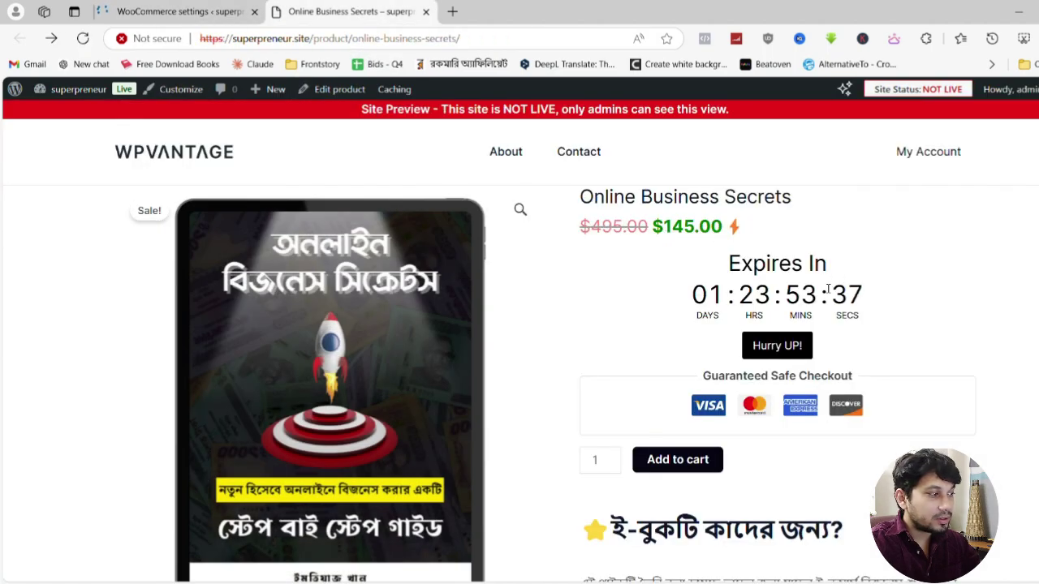
# Reload the product page, add the ebook, and review the checkout showing × 2 totalling $290.00
pyautogui.click(83, 38)
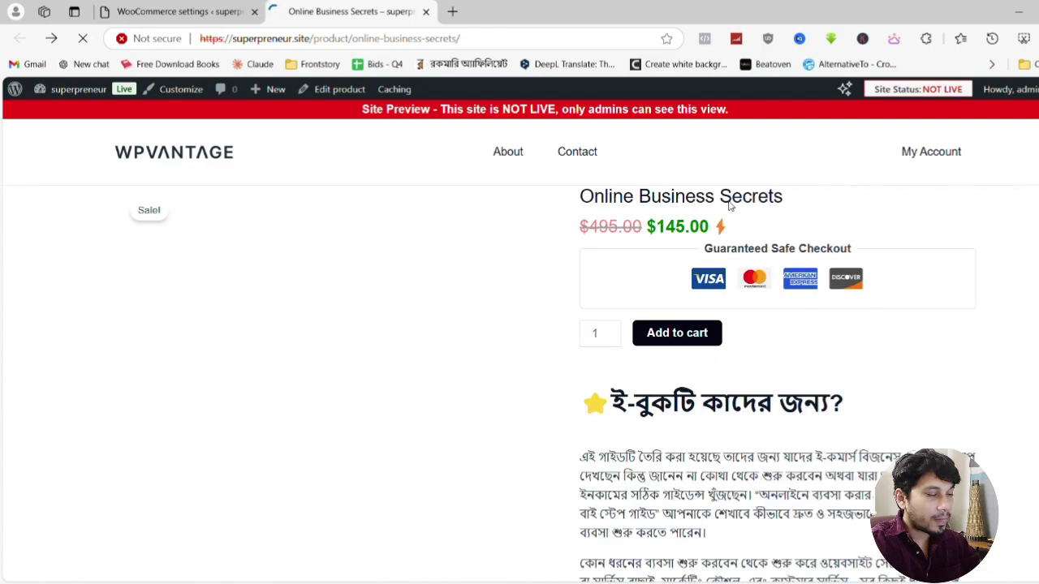
pyautogui.scroll(-2, 755, 215)
pyautogui.scroll(2, 771, 223)
pyautogui.scroll(-1, 801, 235)
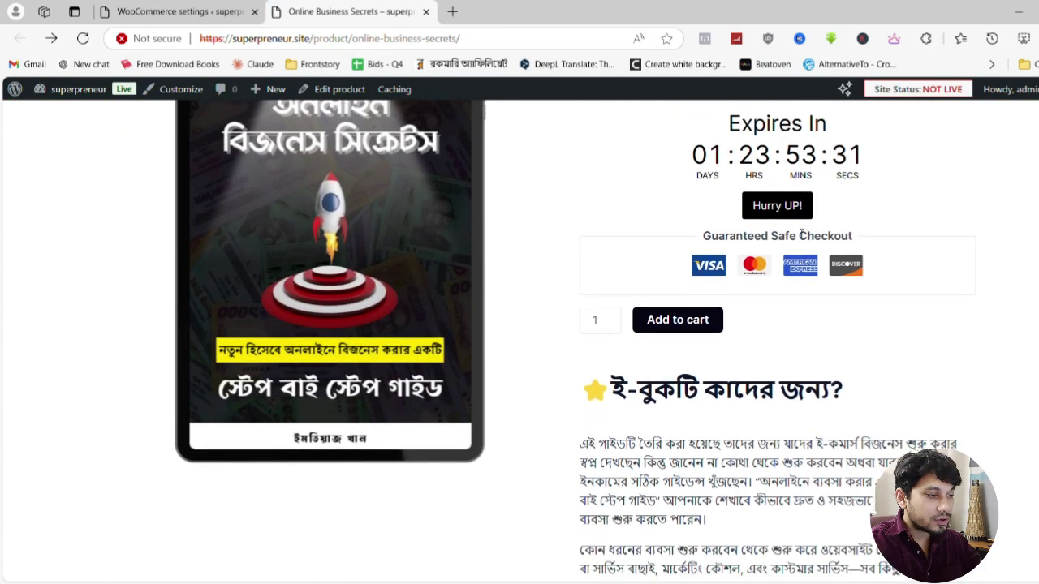
pyautogui.click(679, 318)
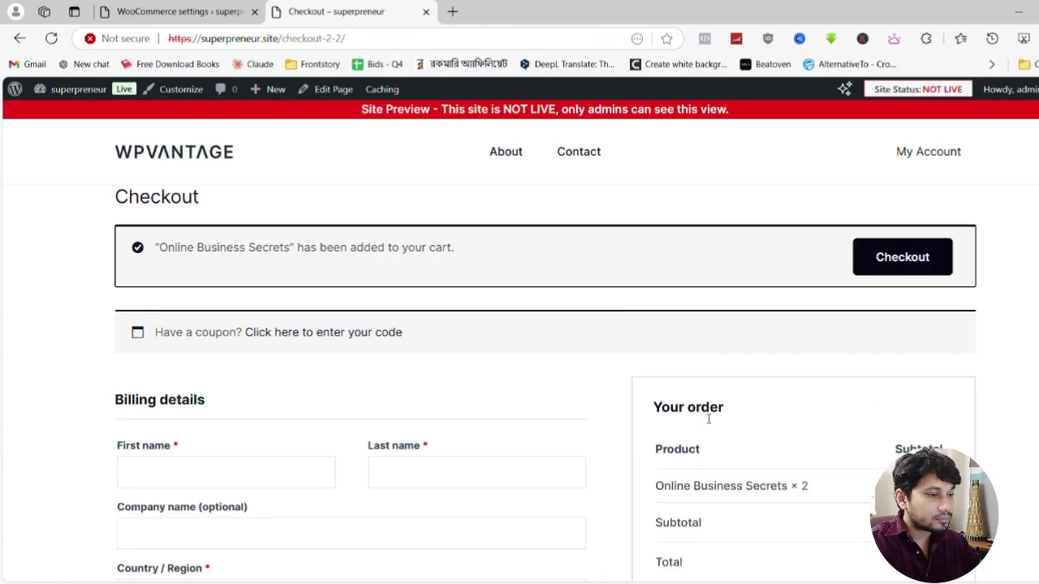
pyautogui.scroll(-8, 345, 359)
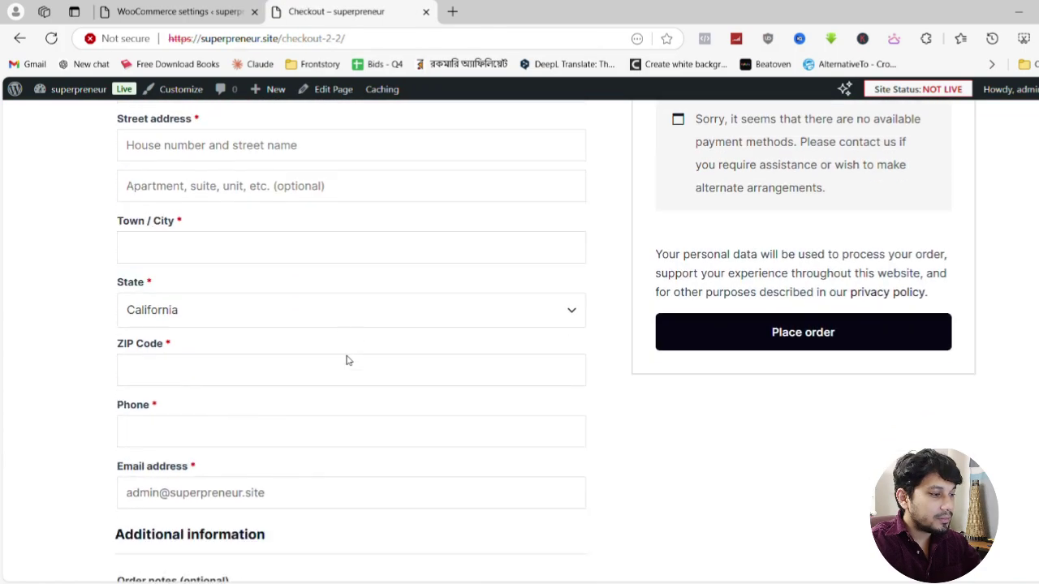
pyautogui.scroll(8, 345, 359)
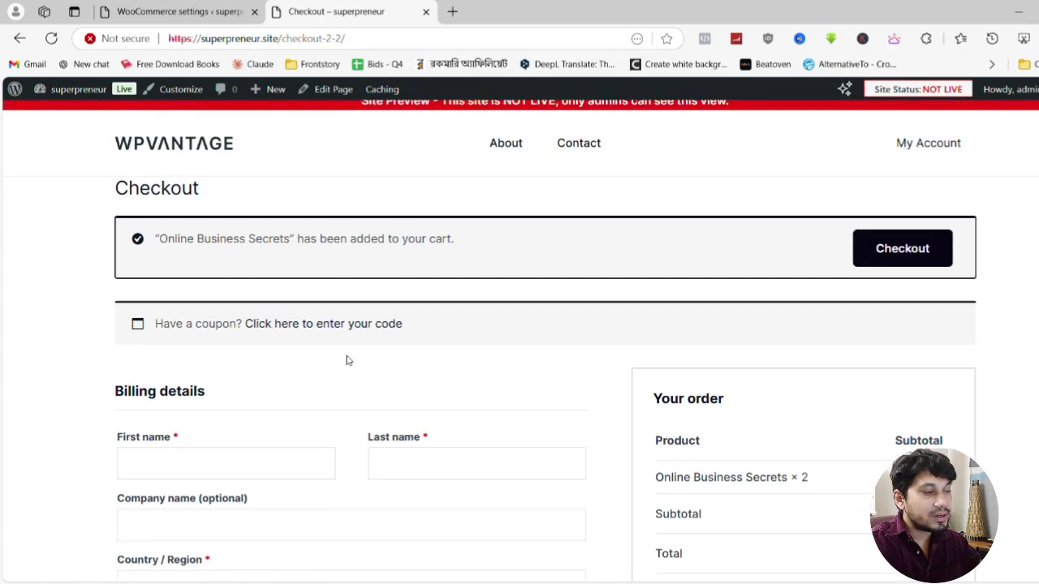
pyautogui.scroll(-3, 572, 366)
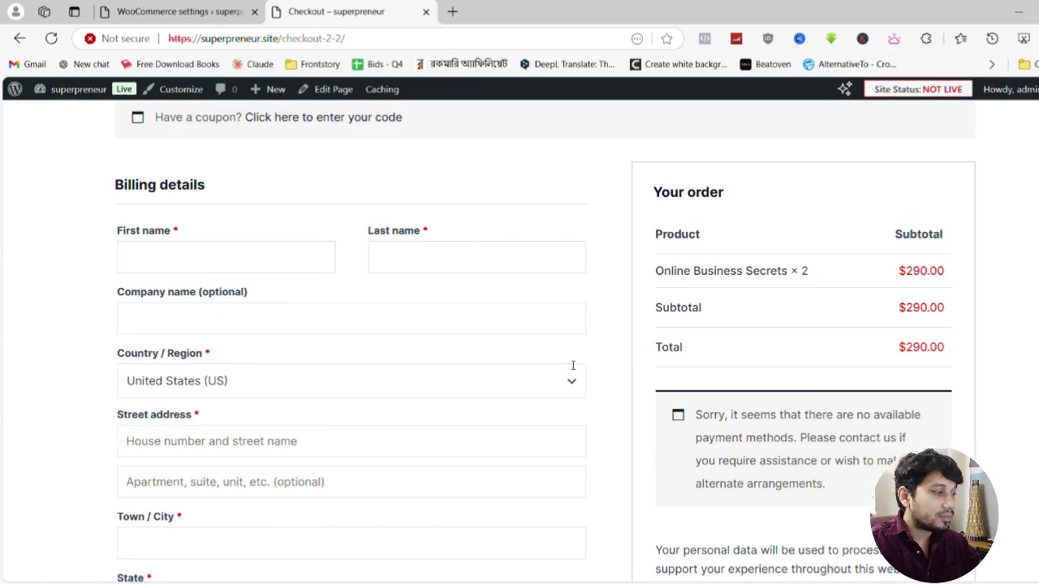
pyautogui.scroll(-7, 139, 271)
pyautogui.scroll(7, 220, 317)
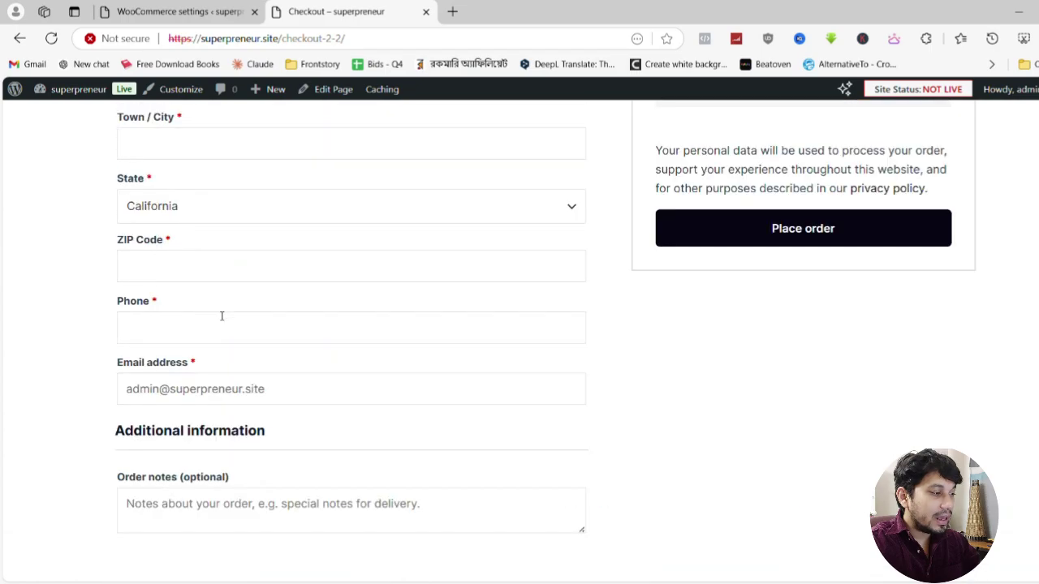
pyautogui.scroll(3, 220, 314)
pyautogui.scroll(-8, 215, 300)
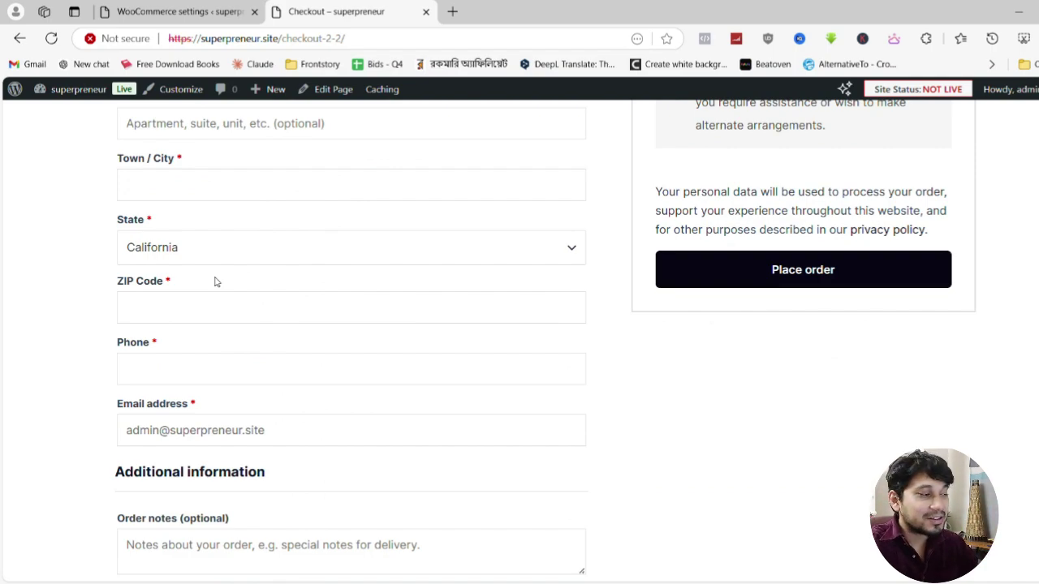
pyautogui.scroll(3, 215, 281)
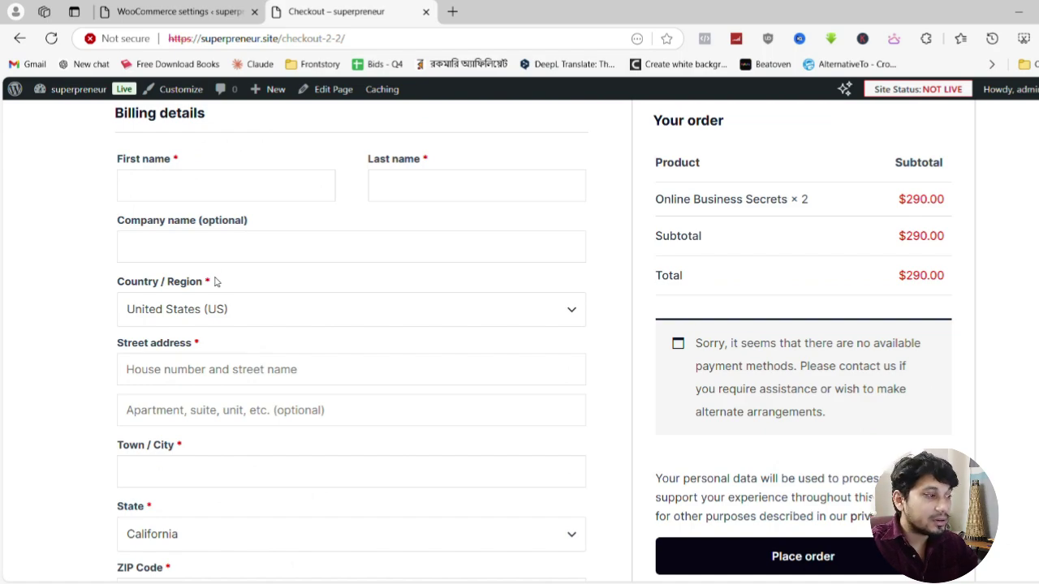
pyautogui.scroll(3, 214, 334)
pyautogui.scroll(-3, 181, 334)
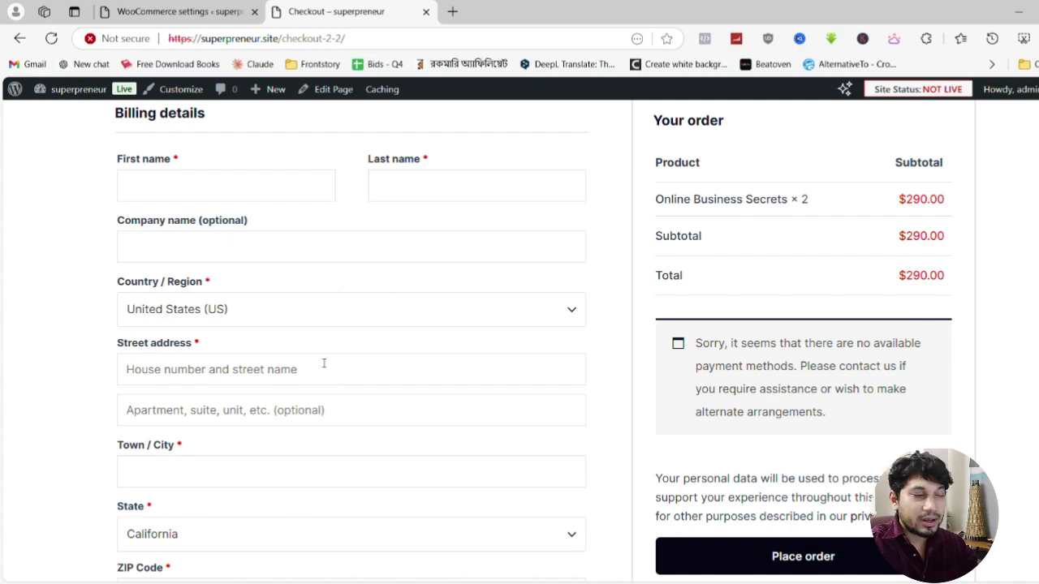
# Switch back to the WooCommerce settings tab and head to Plugins > Add New Plugin
pyautogui.click(146, 10)
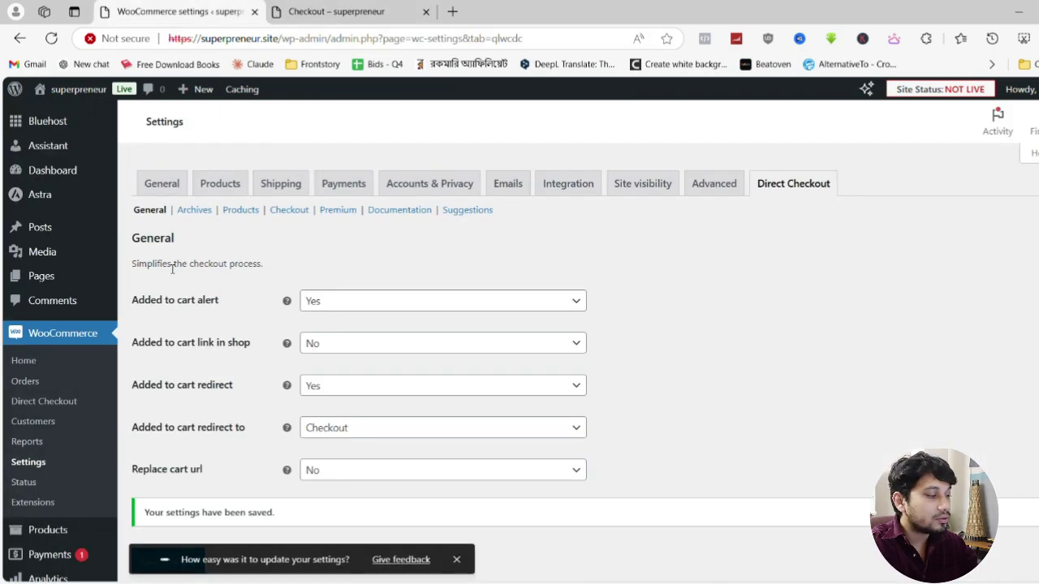
pyautogui.scroll(-3, 42, 512)
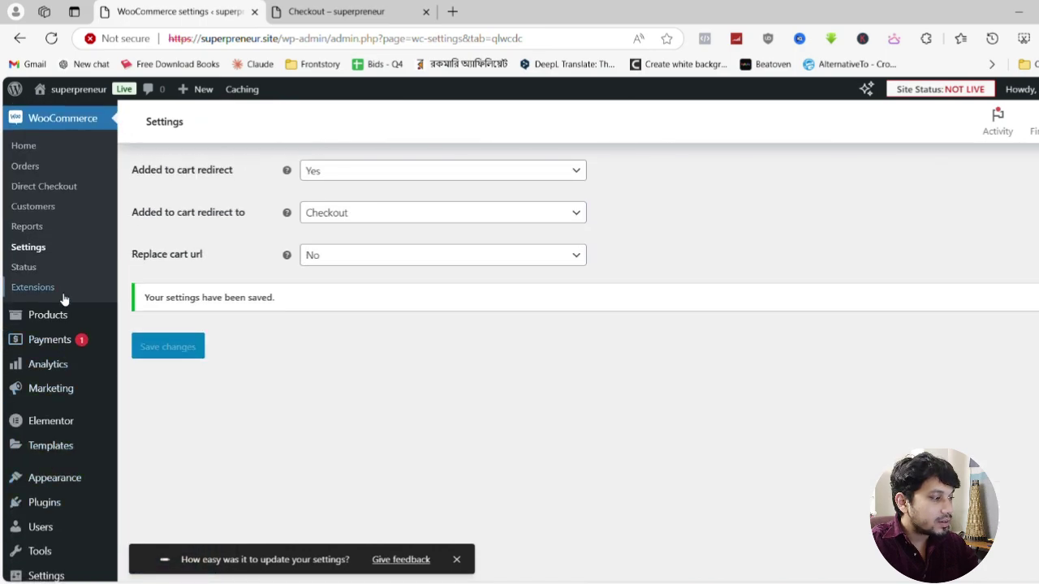
pyautogui.scroll(2, 65, 298)
pyautogui.scroll(-3, 64, 299)
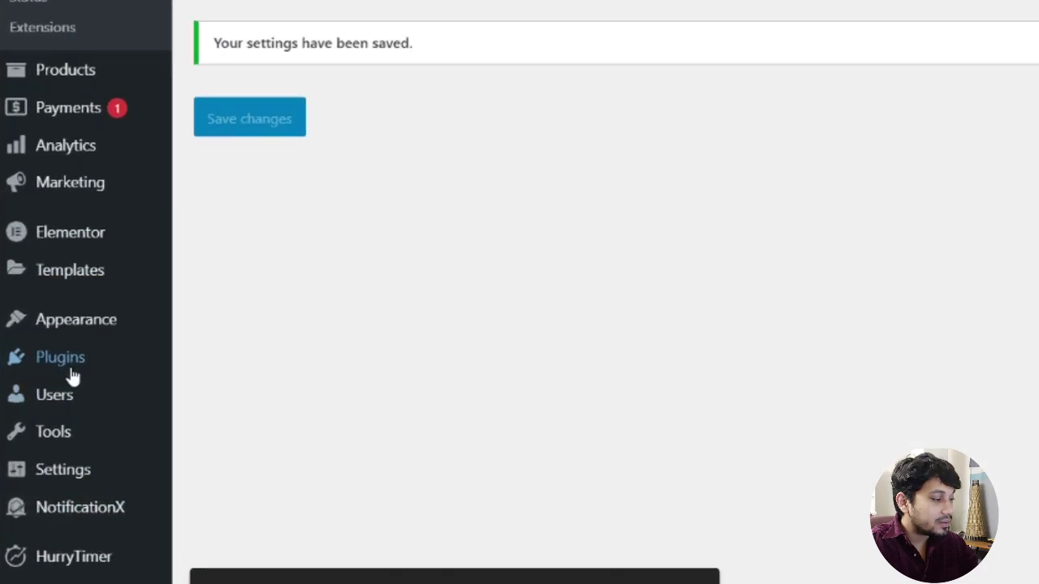
pyautogui.moveTo(48, 403)
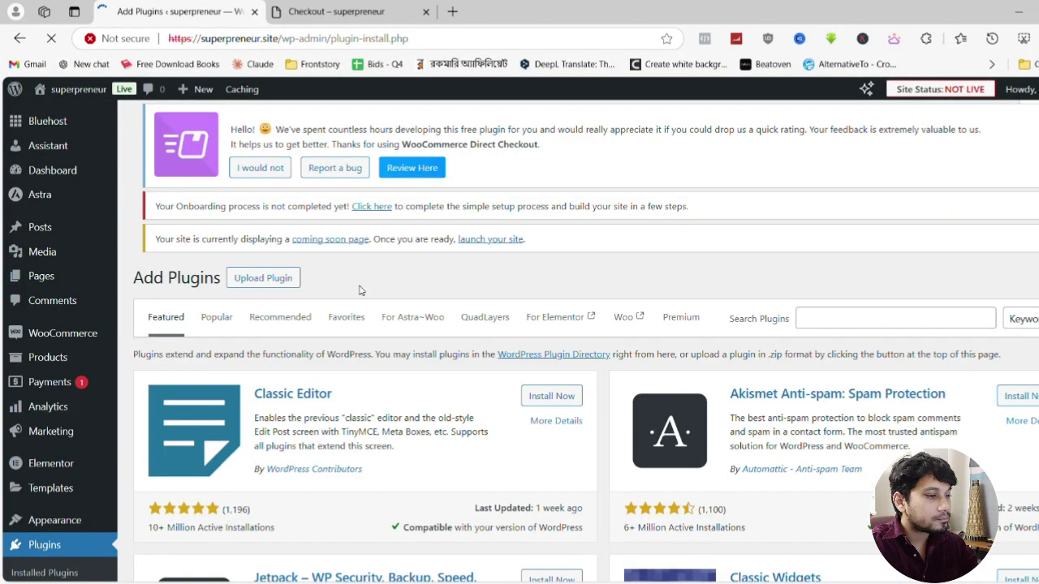
# Search for 'checkout field editor', install and activate it, and open its Checkout Form settings
pyautogui.scroll(-2, 359, 290)
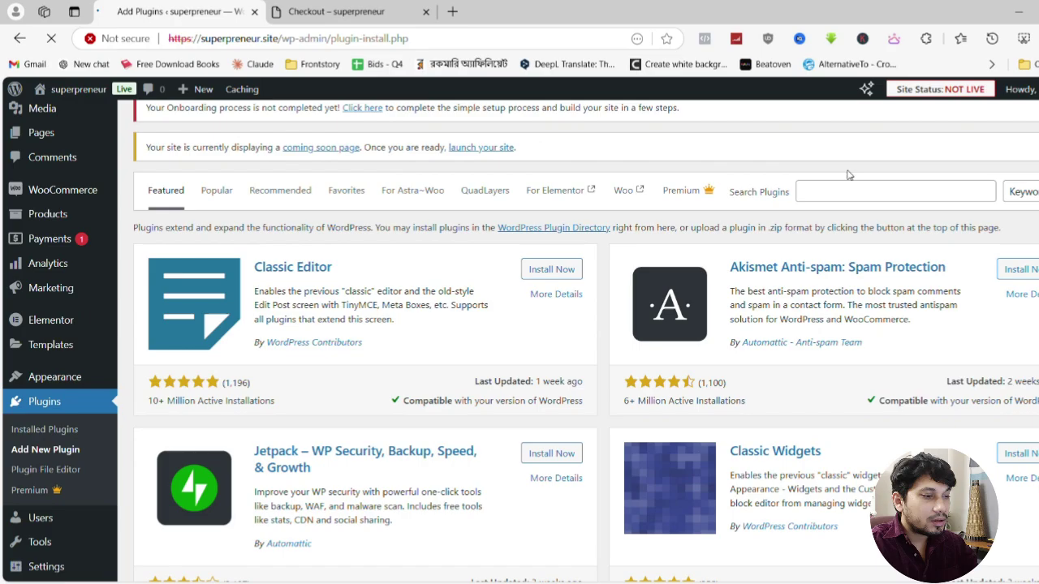
pyautogui.click(853, 195)
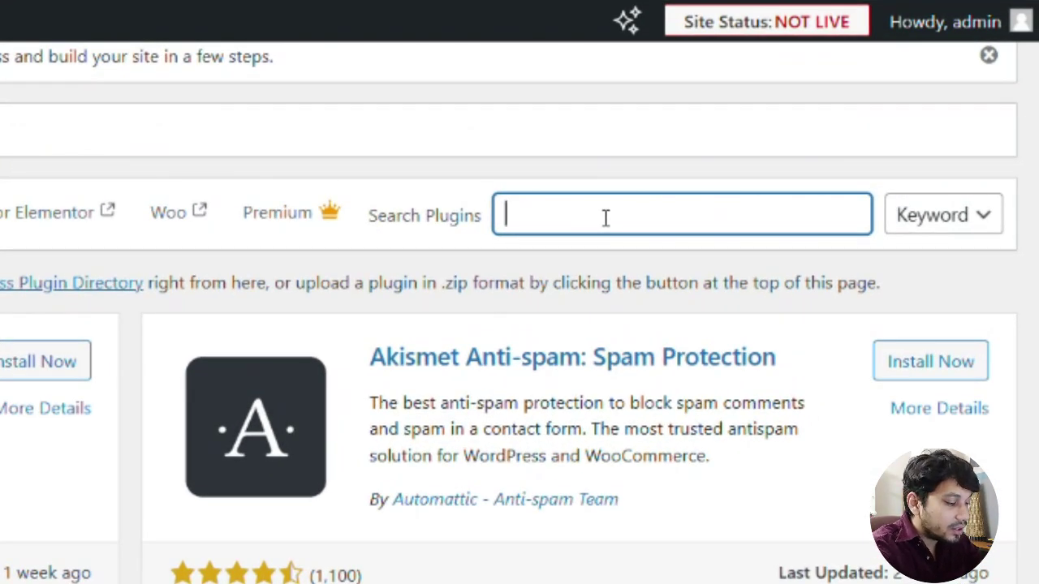
pyautogui.write('checkout field editor')
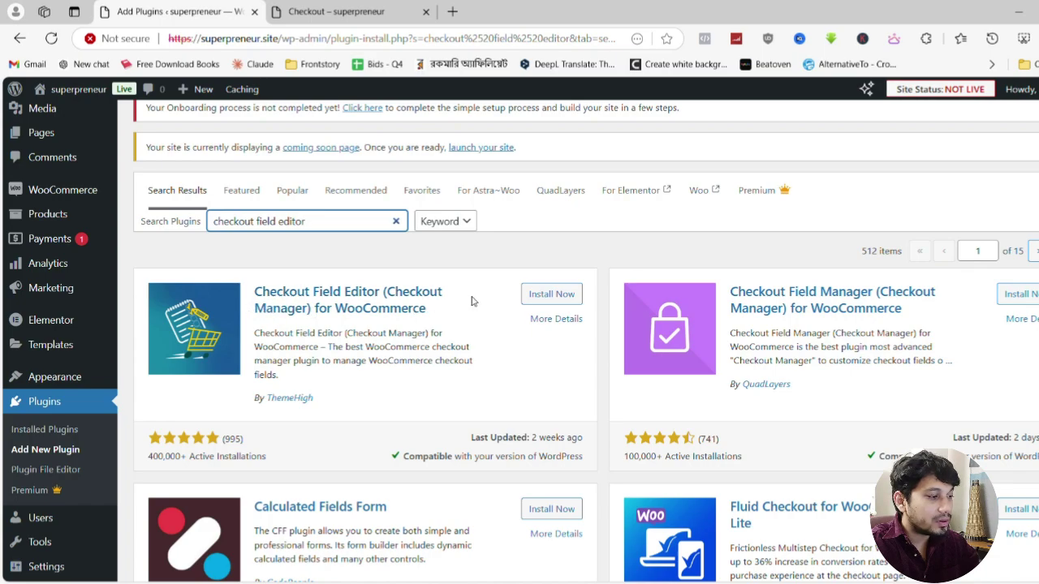
pyautogui.click(537, 300)
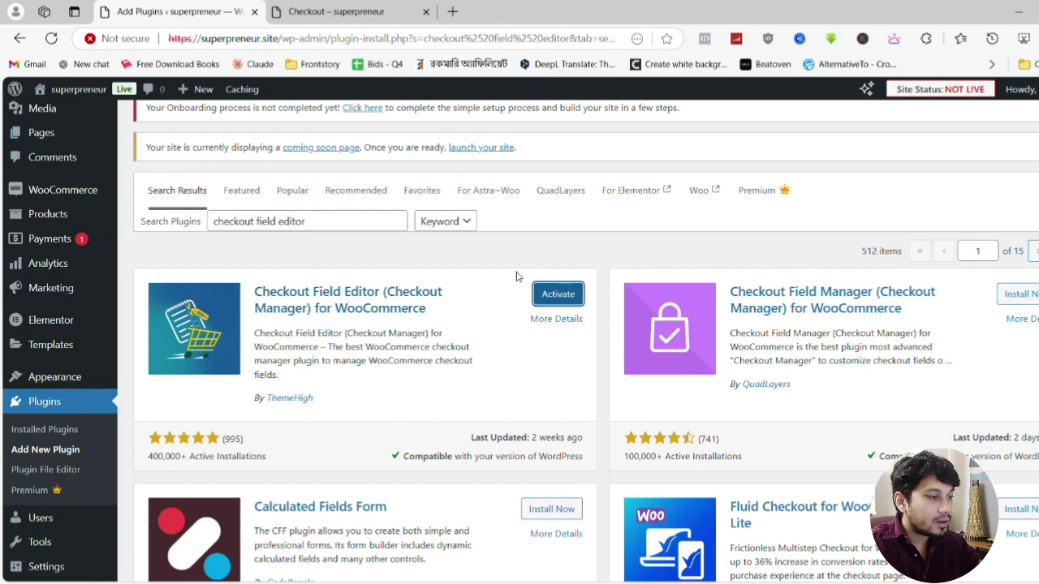
pyautogui.click(557, 295)
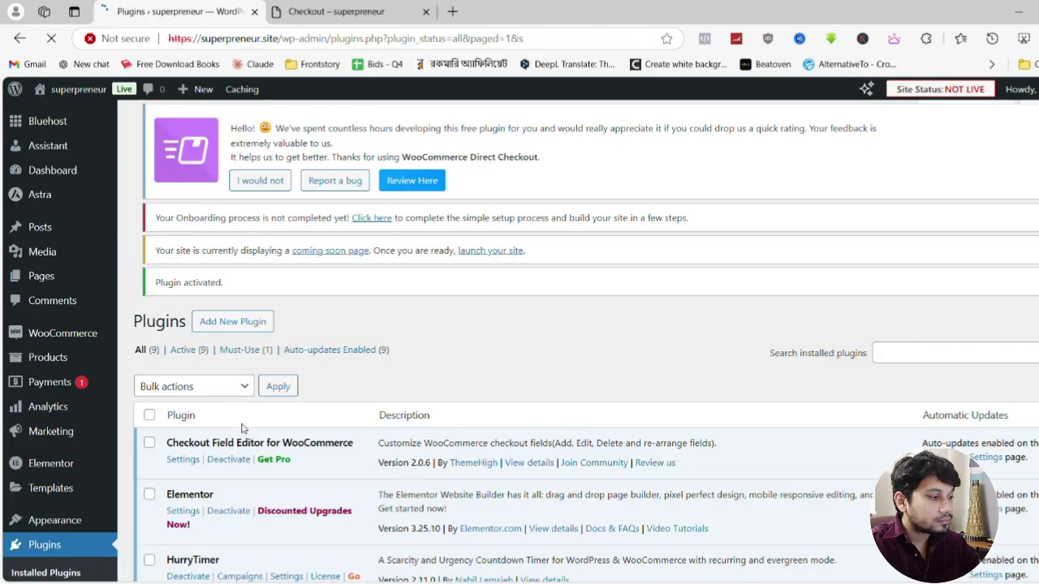
pyautogui.scroll(-3, 241, 427)
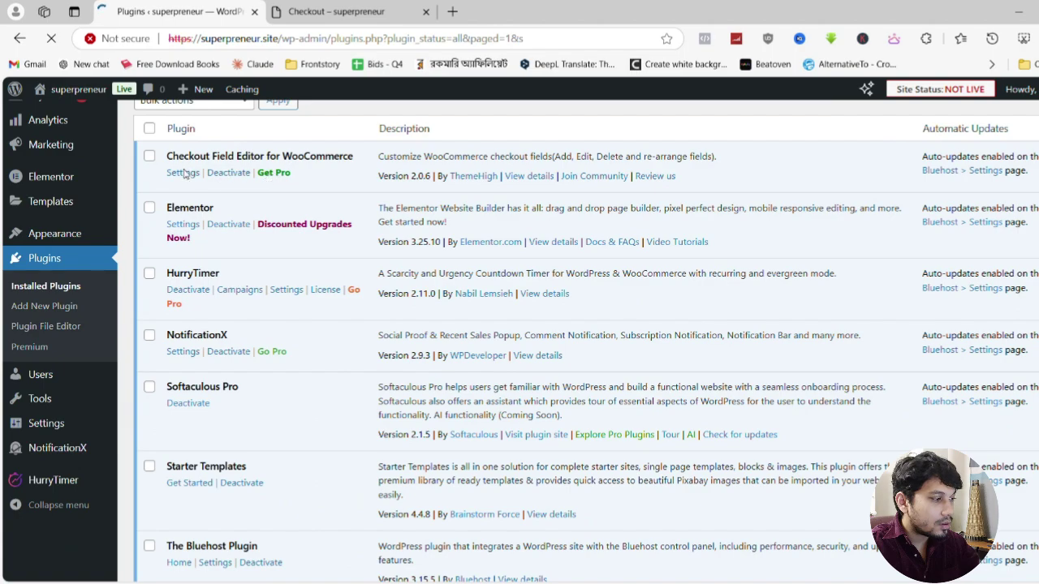
pyautogui.click(187, 193)
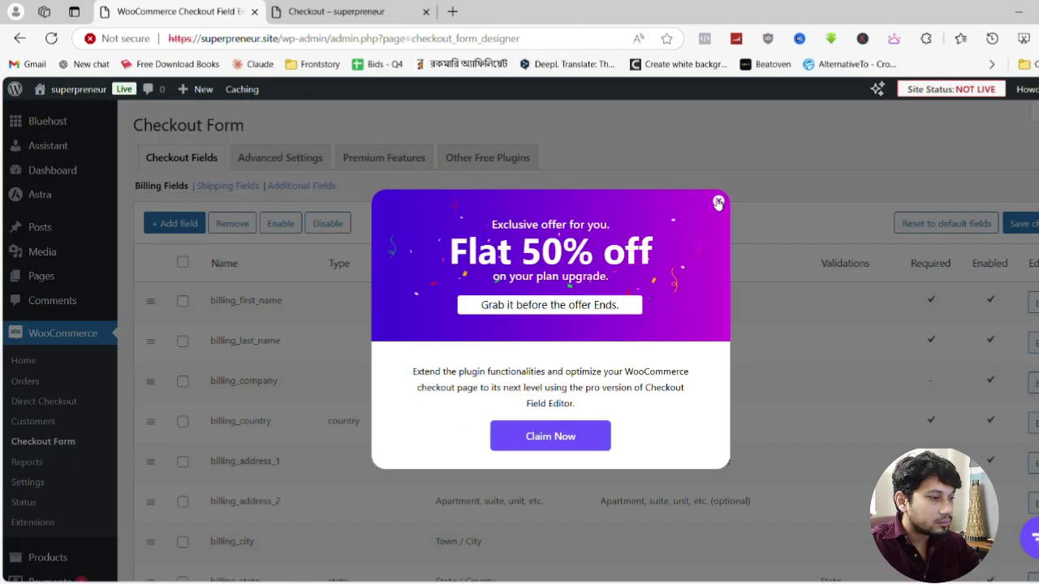
# Dismiss the discount popup and select all billing fields except first name, last name, phone and email
pyautogui.click(718, 202)
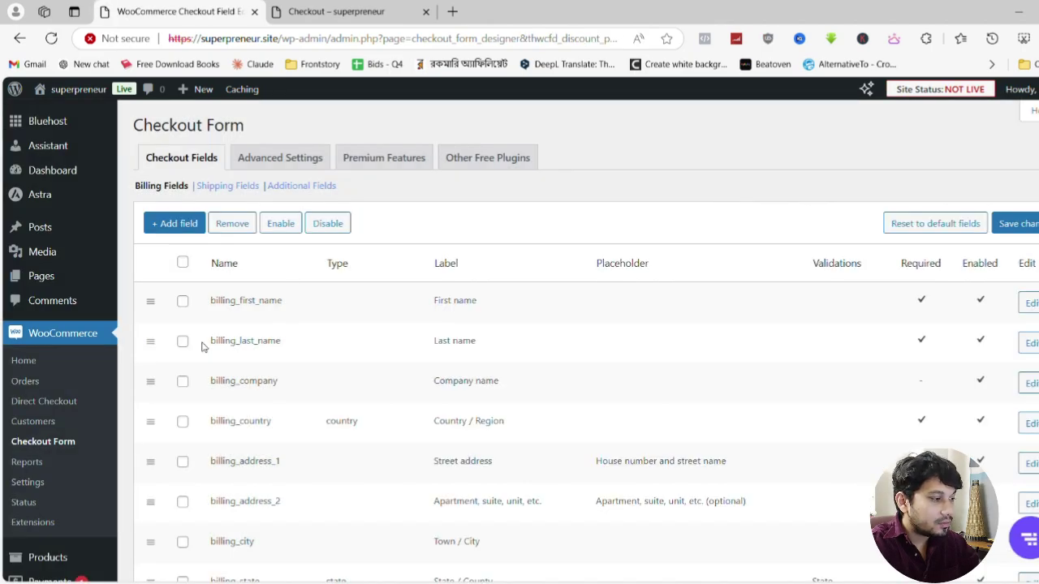
pyautogui.click(182, 263)
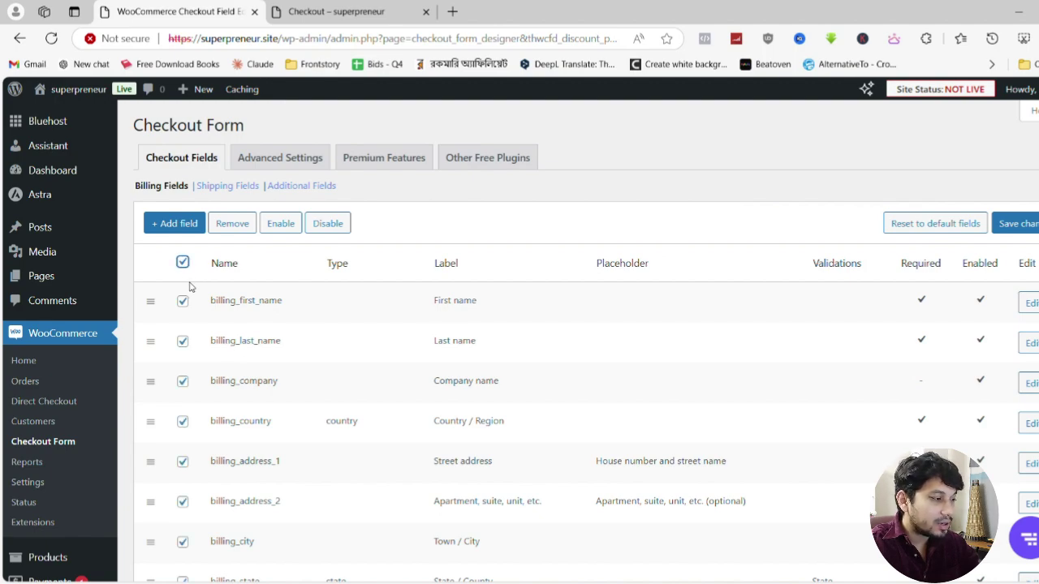
pyautogui.click(182, 301)
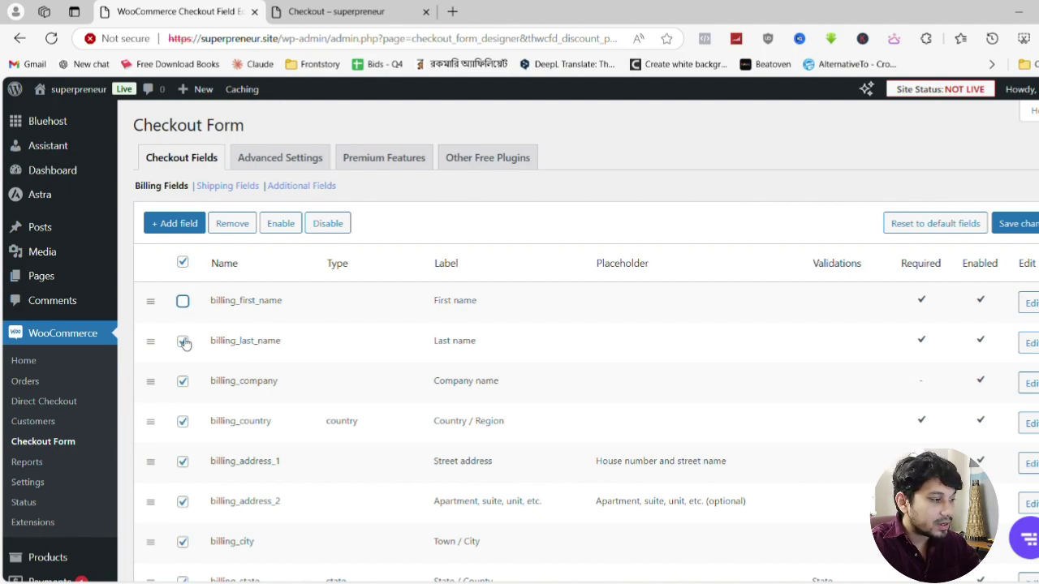
pyautogui.click(183, 342)
pyautogui.scroll(-3, 195, 365)
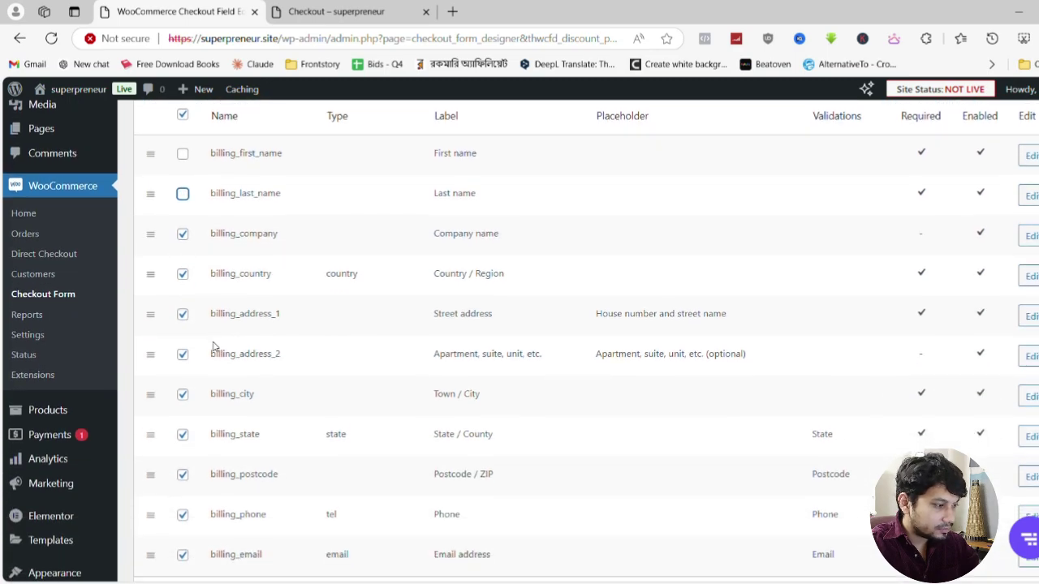
pyautogui.scroll(-1, 214, 346)
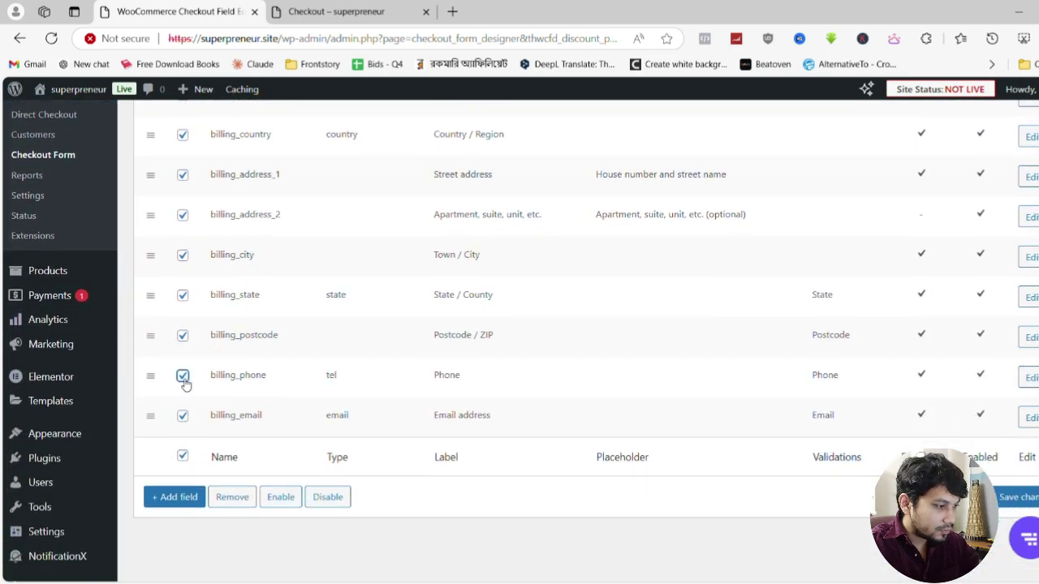
pyautogui.click(183, 375)
pyautogui.click(182, 415)
pyautogui.scroll(4, 348, 457)
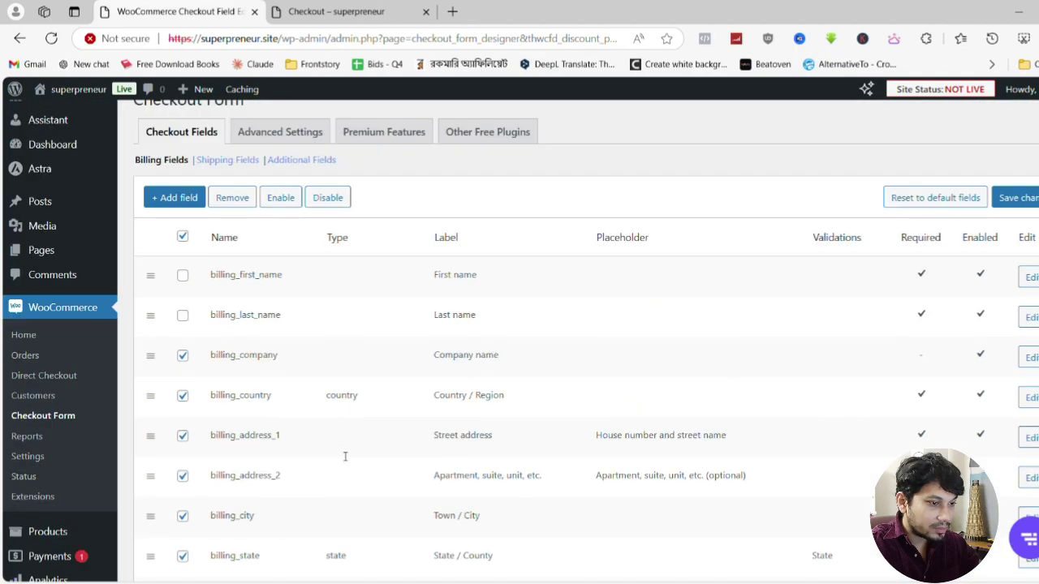
# Remove the selected billing fields and save the changes
pyautogui.click(232, 224)
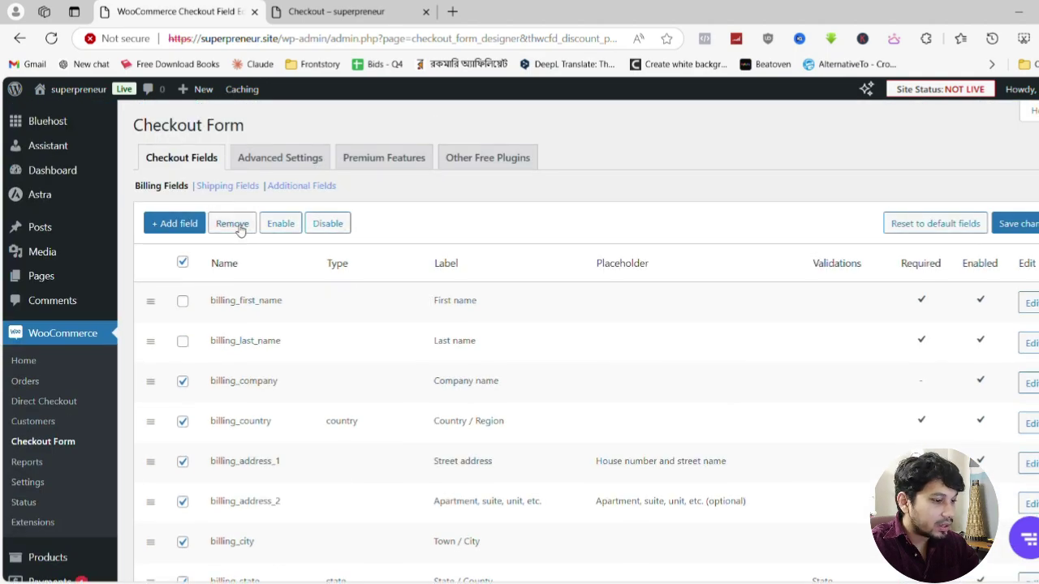
pyautogui.click(1014, 228)
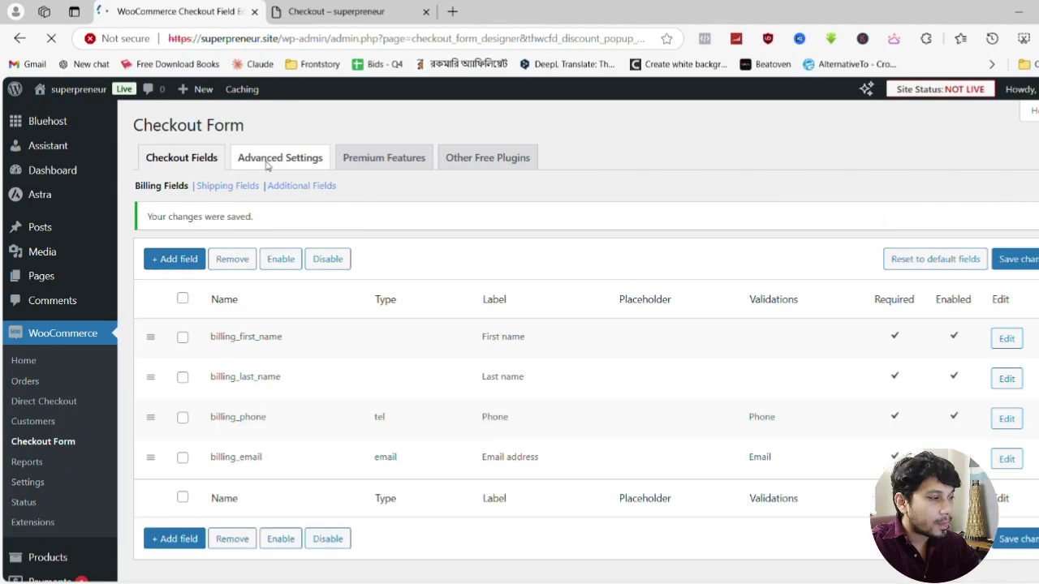
pyautogui.hotkey('ctrl', 'Tab')
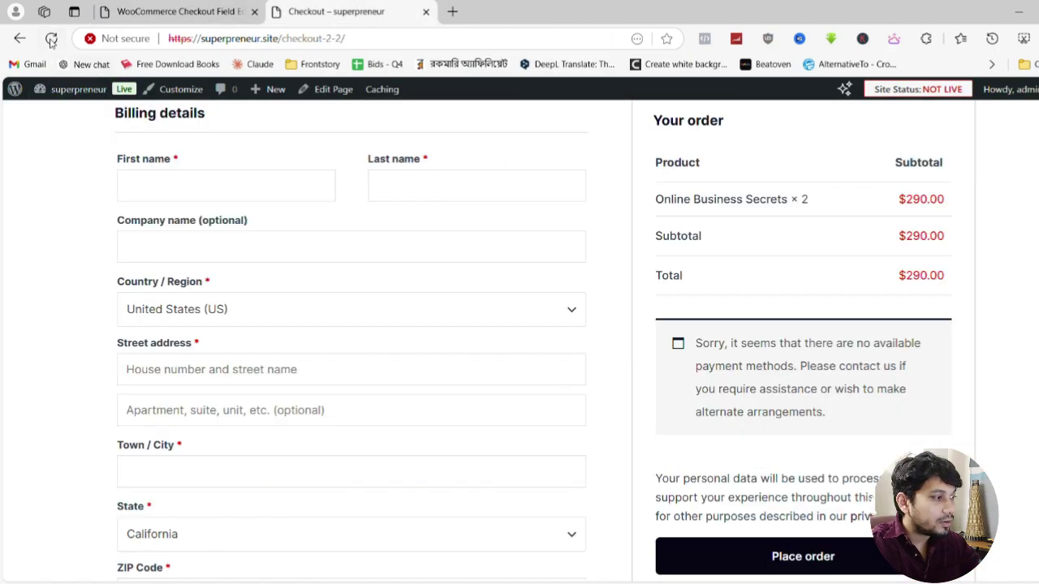
# Reload the checkout page and submit a test order with the reduced billing fields
pyautogui.click(52, 38)
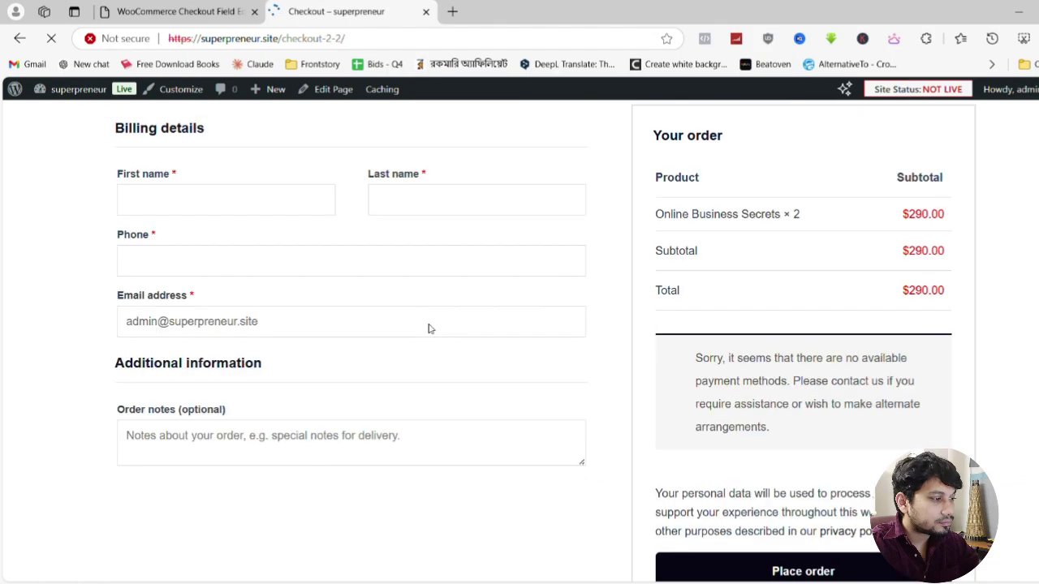
pyautogui.scroll(2, 259, 331)
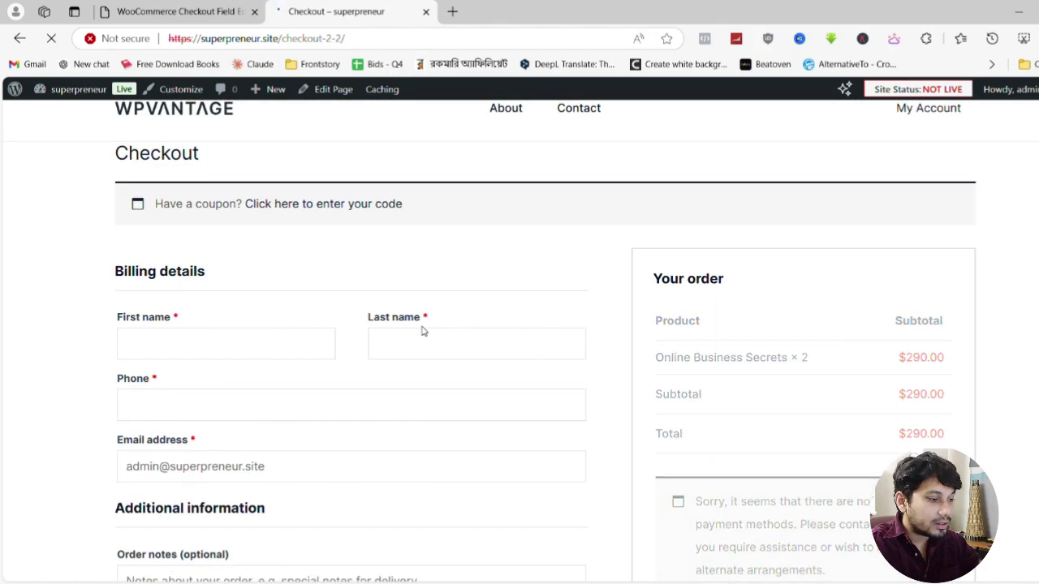
pyautogui.scroll(-2, 329, 316)
pyautogui.scroll(2, 329, 320)
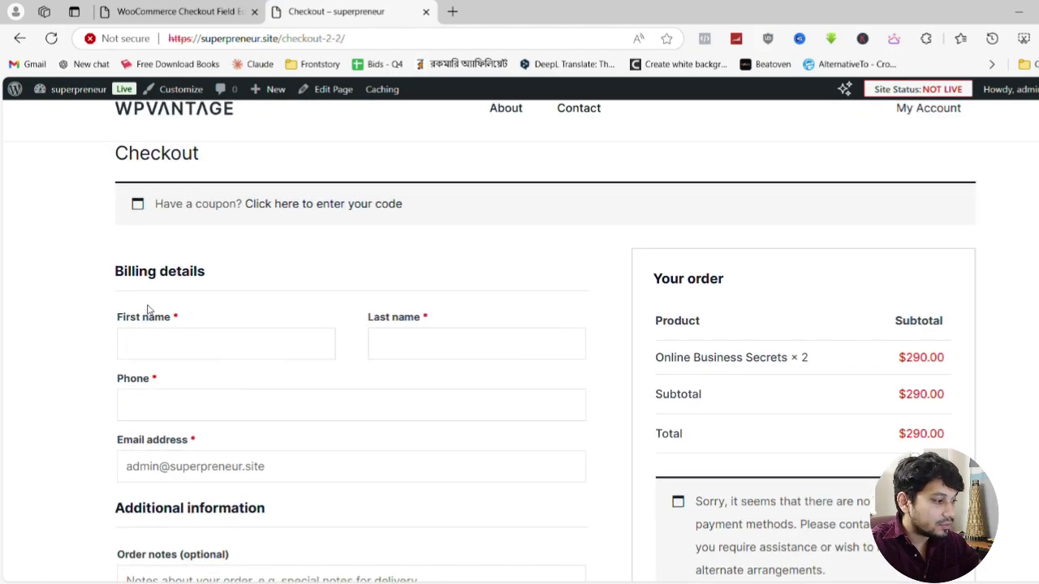
pyautogui.scroll(-1, 225, 367)
pyautogui.scroll(-2, 196, 535)
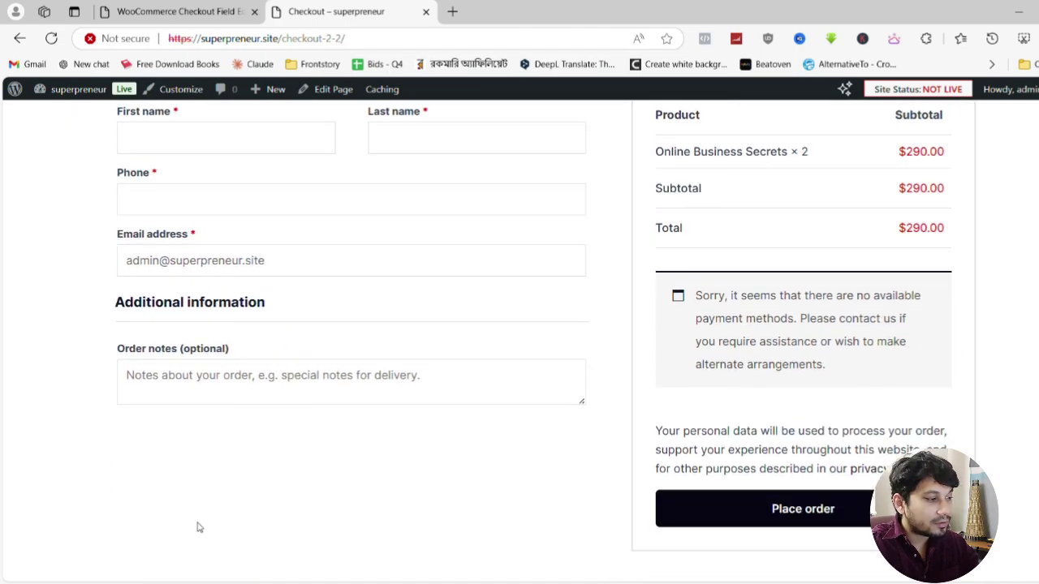
pyautogui.scroll(2, 652, 378)
pyautogui.scroll(-2, 652, 379)
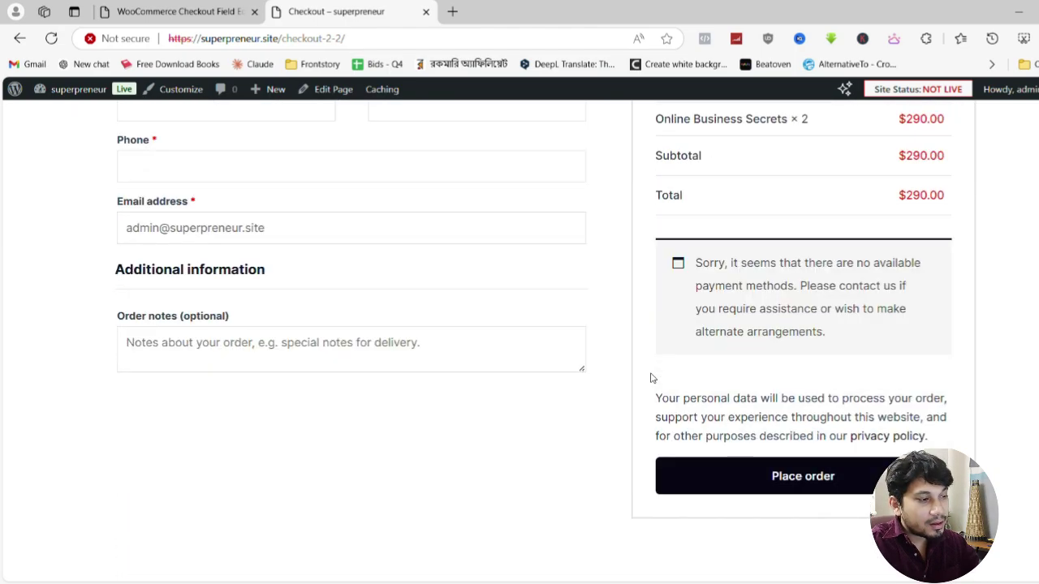
pyautogui.scroll(2, 650, 379)
pyautogui.scroll(-1, 650, 378)
pyautogui.scroll(-1, 651, 378)
pyautogui.scroll(2, 652, 376)
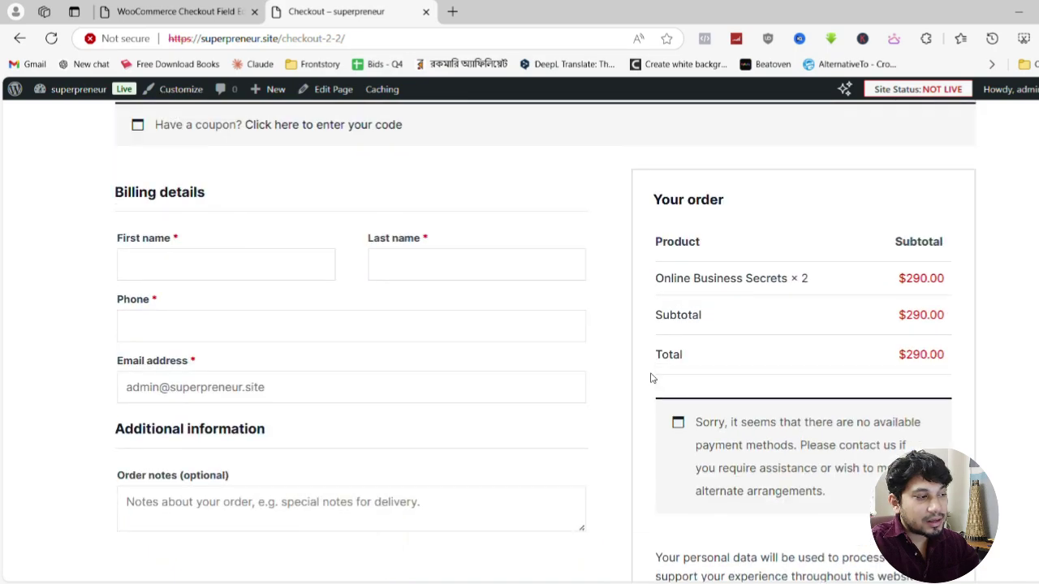
pyautogui.scroll(2, 422, 339)
pyautogui.scroll(-3, 349, 333)
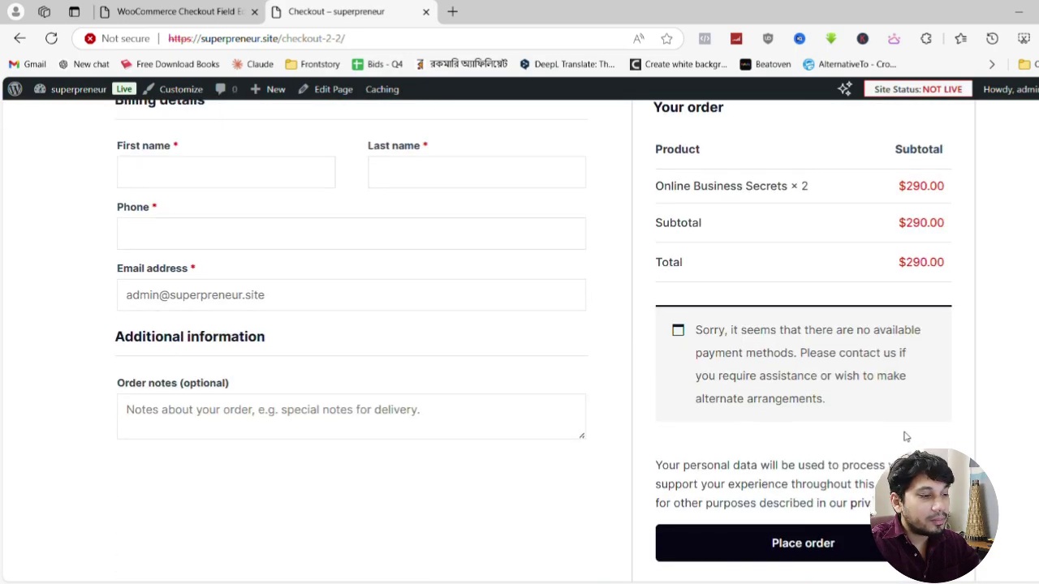
pyautogui.scroll(-1, 758, 414)
pyautogui.click(804, 470)
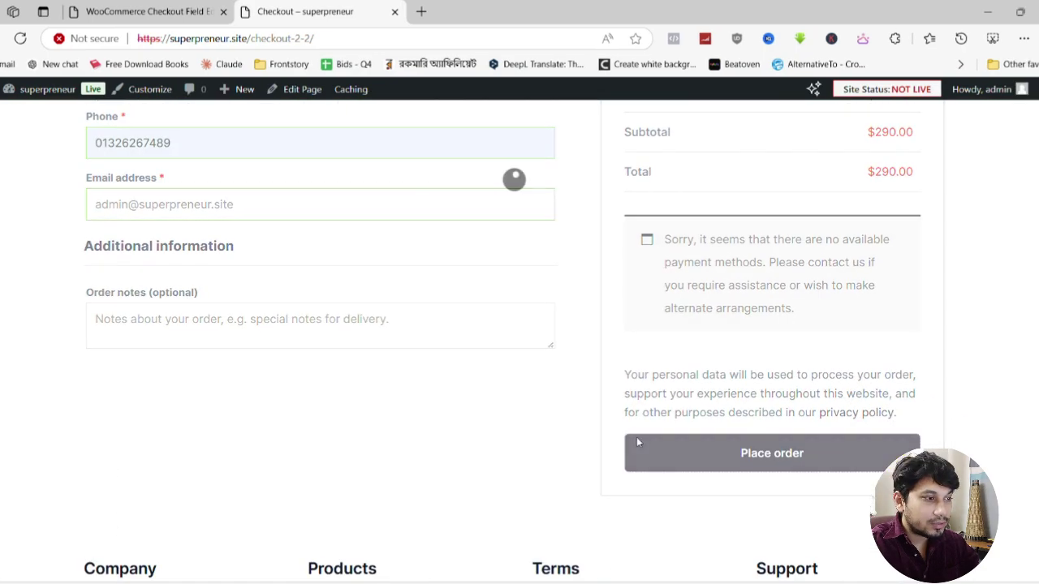
# Inspect the 'Invalid payment method.' error, then return to the Checkout Field Editor tab
pyautogui.scroll(1, 388, 402)
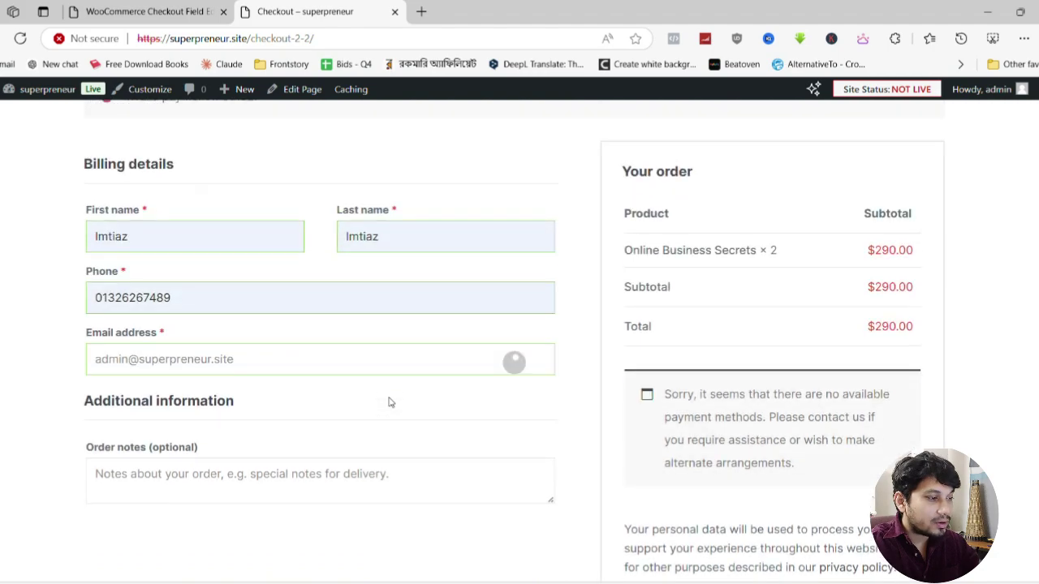
pyautogui.moveTo(163, 172); pyautogui.dragTo(260, 181)
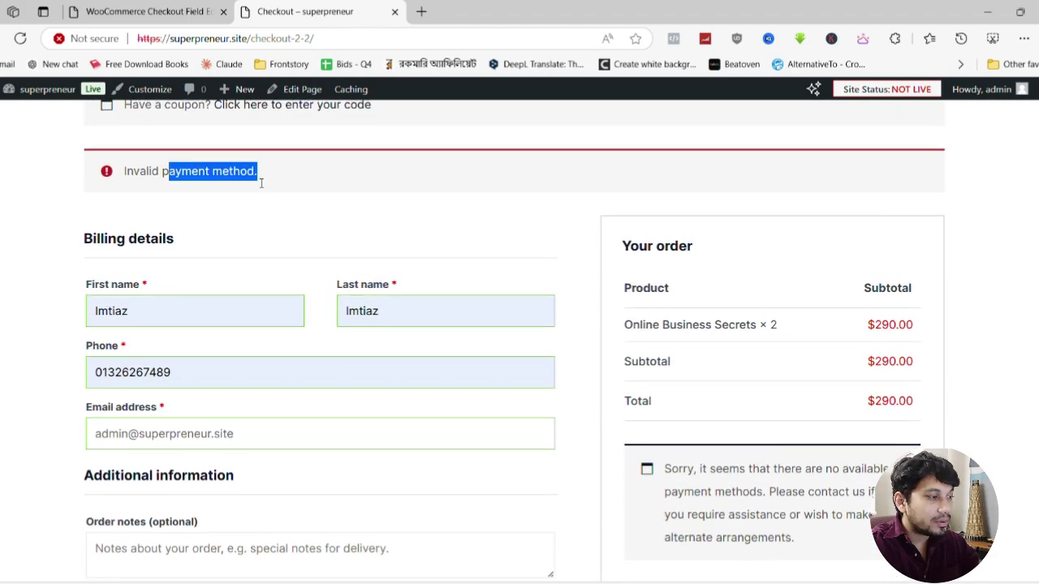
pyautogui.click(230, 180)
pyautogui.doubleClick(158, 172)
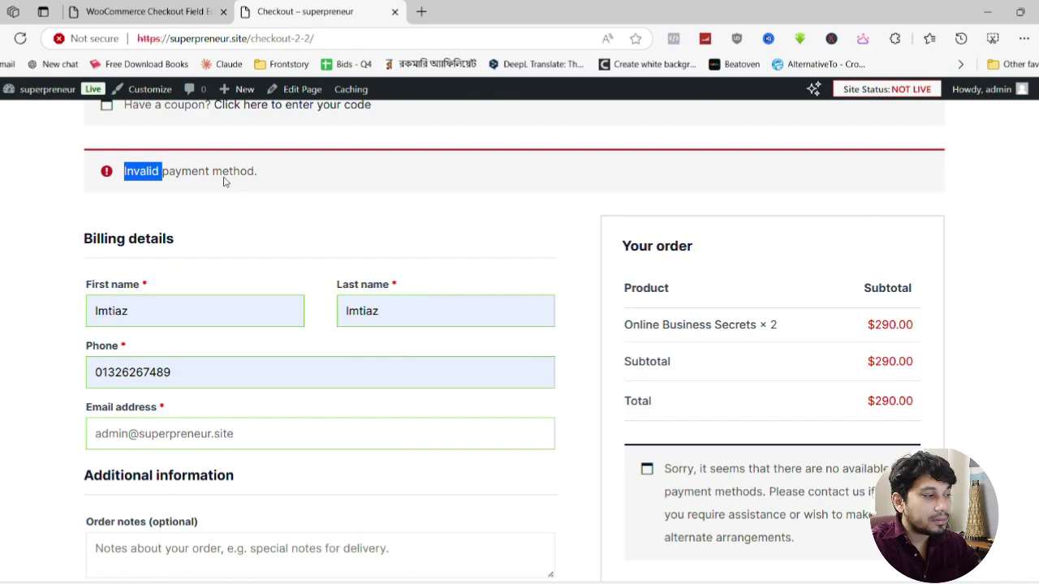
pyautogui.click(564, 11)
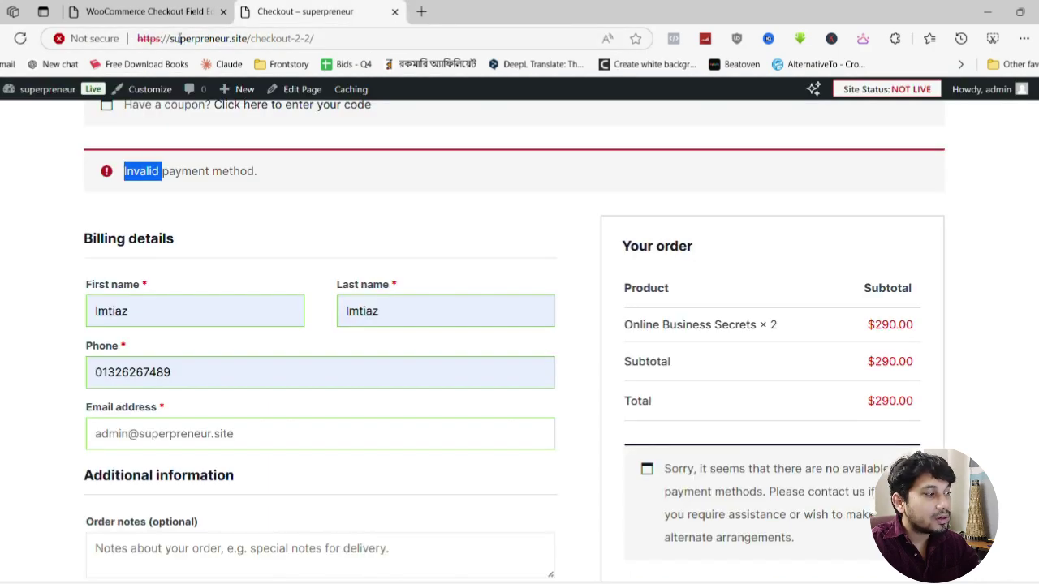
# Navigate from the checkout field settings to Plugins > Add New Plugin
pyautogui.click(157, 7)
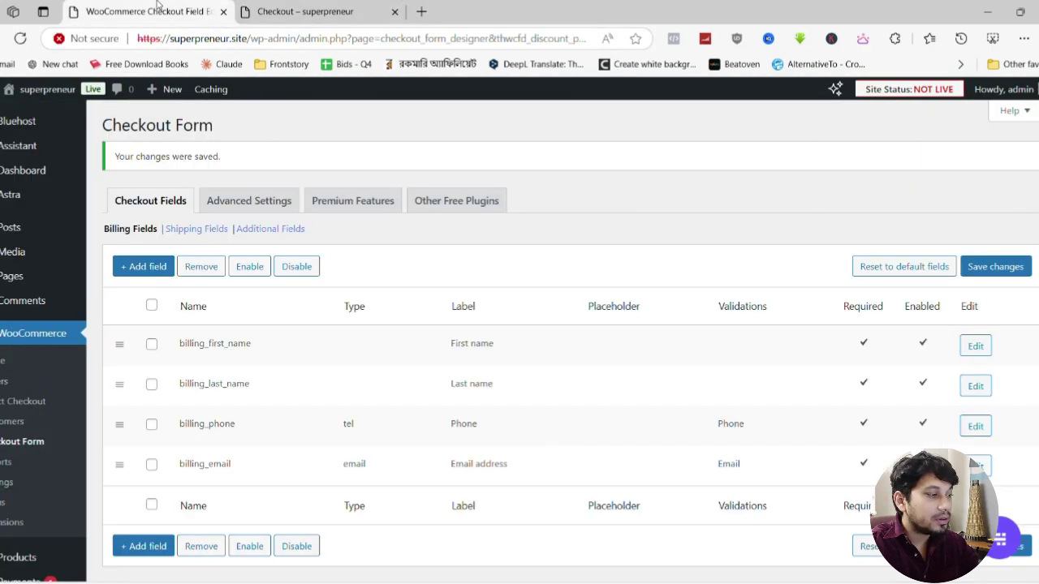
pyautogui.scroll(-4, 34, 431)
pyautogui.moveTo(34, 431)
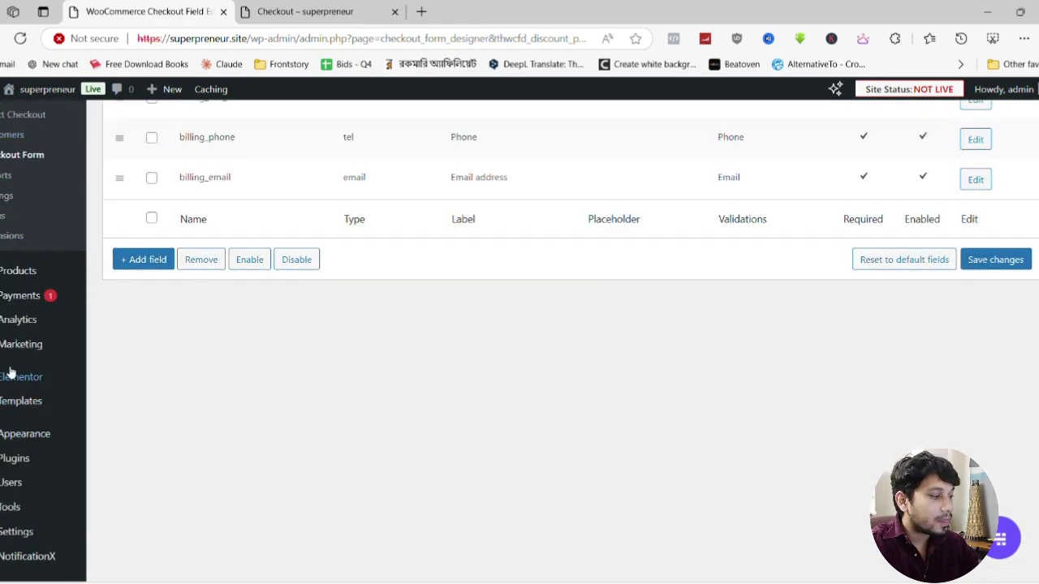
pyautogui.moveTo(15, 365)
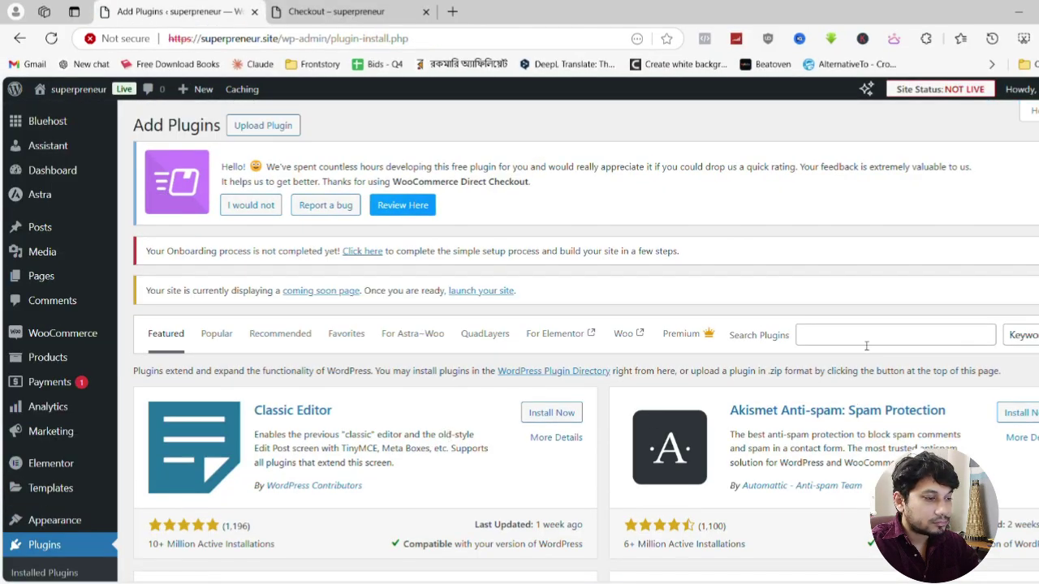
# Search plugins for 'bkash' and install Bangladeshi Payment Gateways
pyautogui.click(862, 335)
pyautogui.write('bkash')
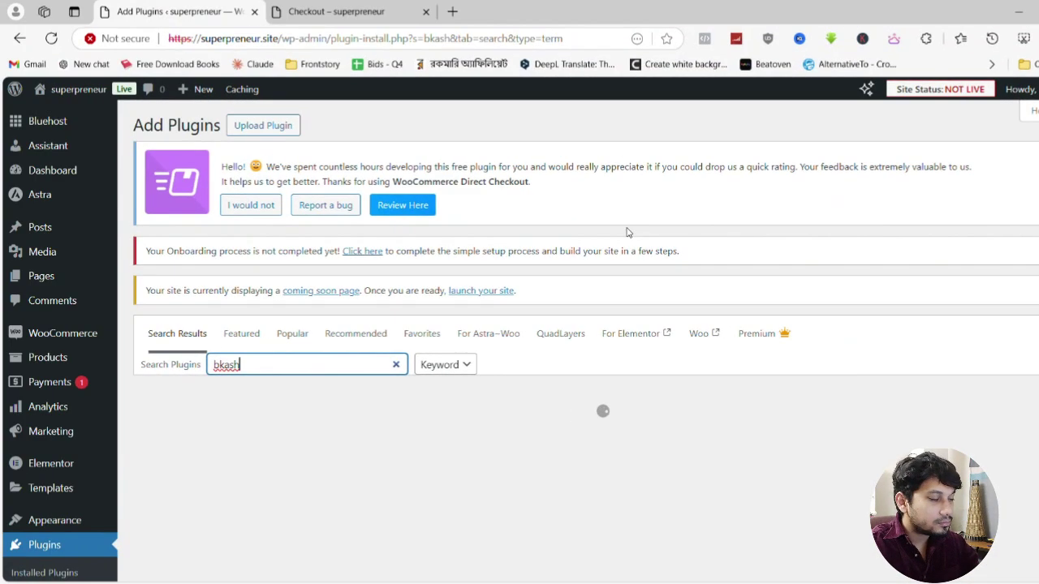
pyautogui.scroll(-3, 626, 233)
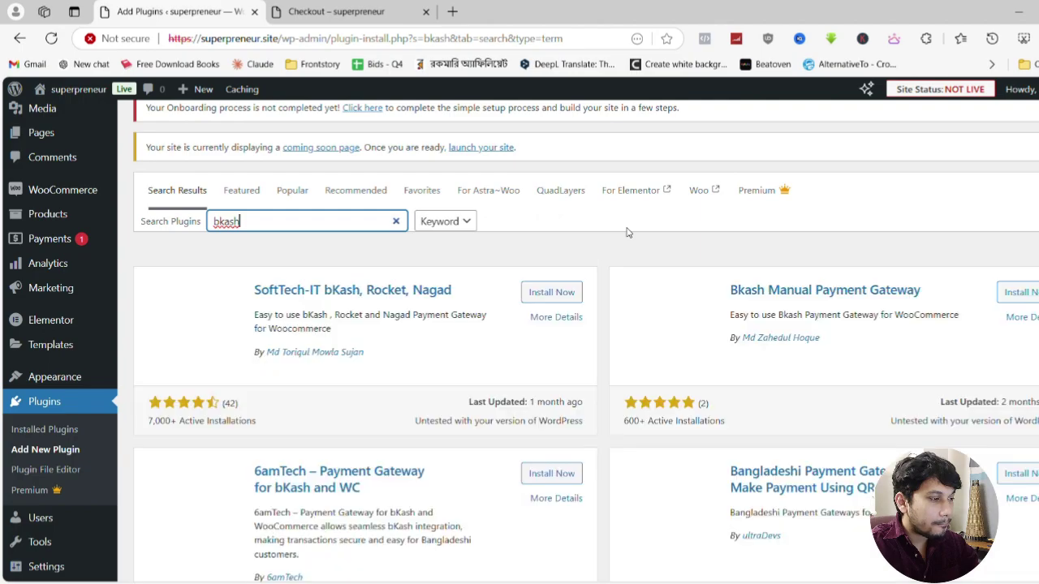
pyautogui.scroll(-3, 626, 233)
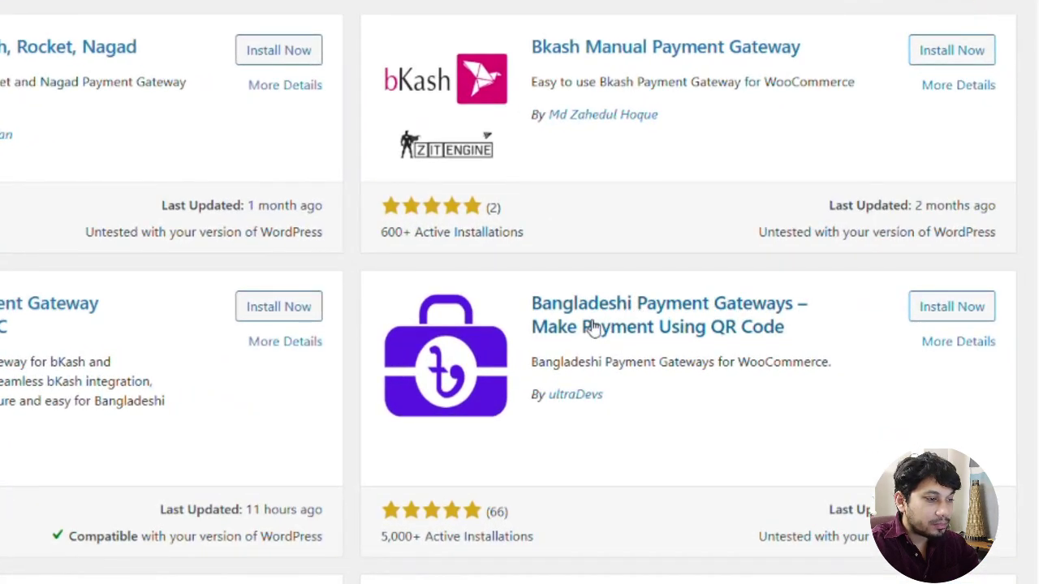
pyautogui.click(924, 317)
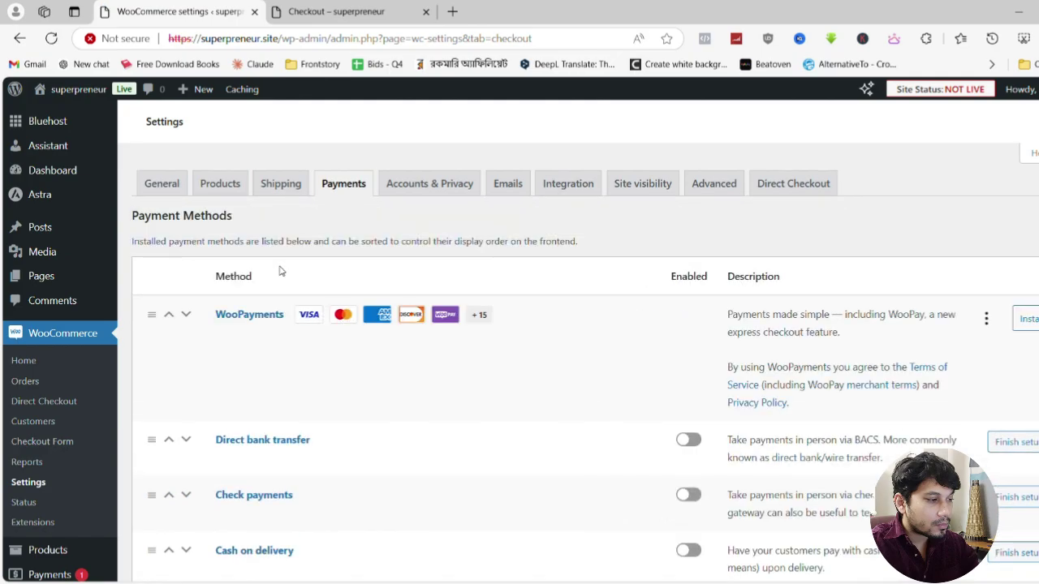
# Enable the bkash, rocket and nagad payment methods, leaving upay disabled
pyautogui.scroll(-3, 280, 270)
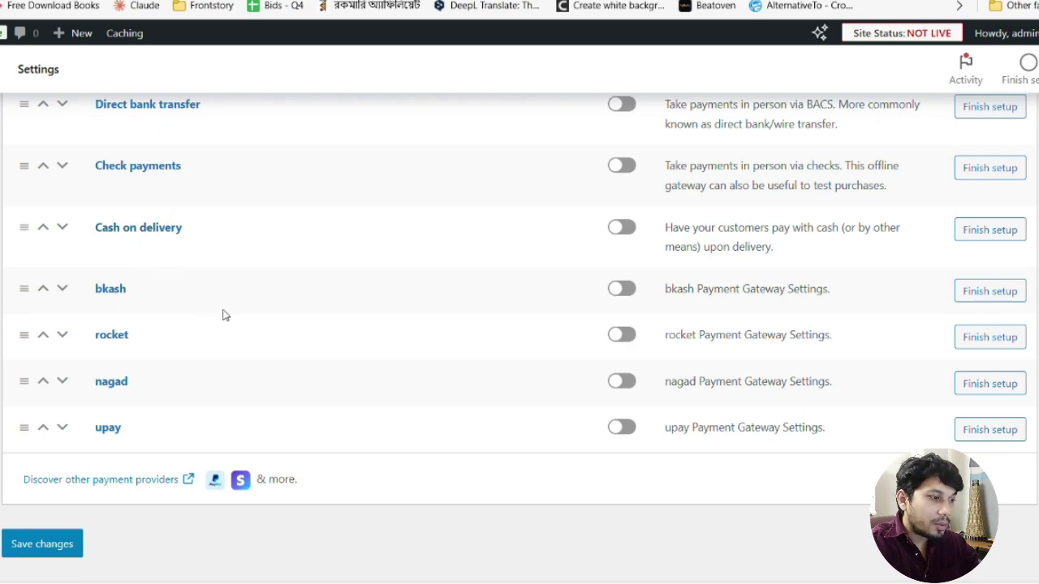
pyautogui.scroll(1, 223, 256)
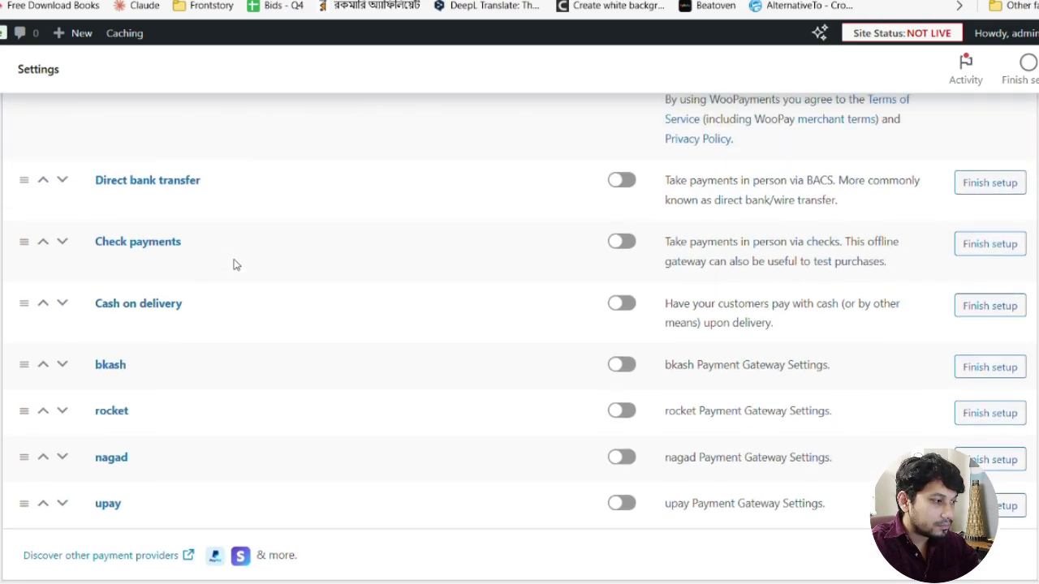
pyautogui.click(633, 371)
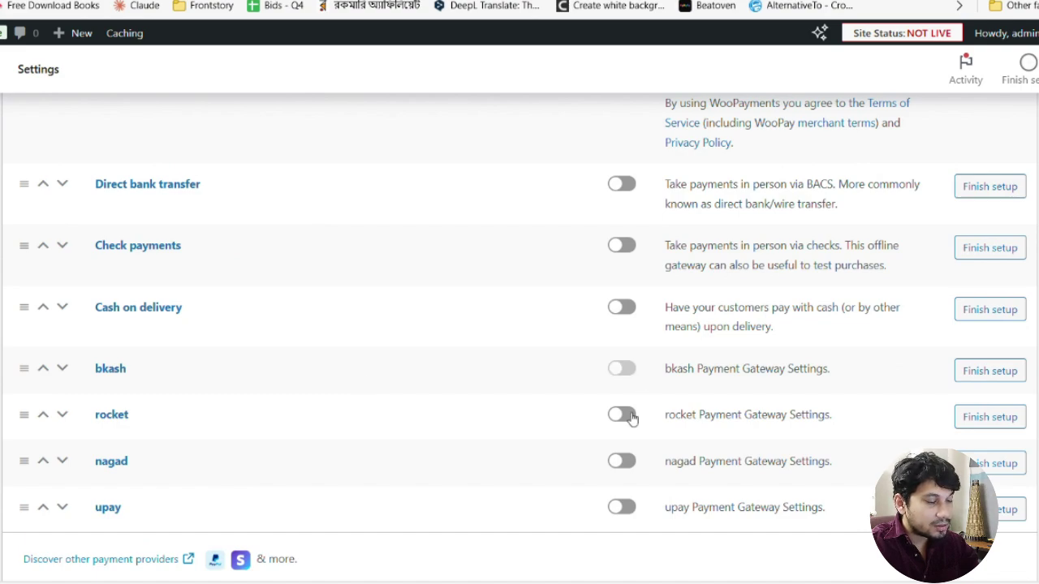
pyautogui.click(632, 417)
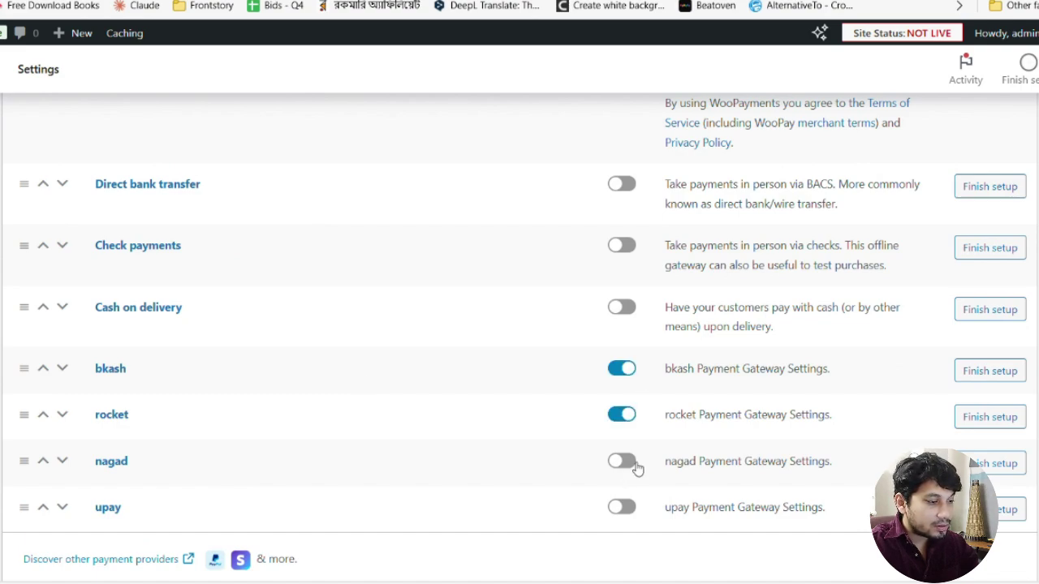
pyautogui.click(617, 465)
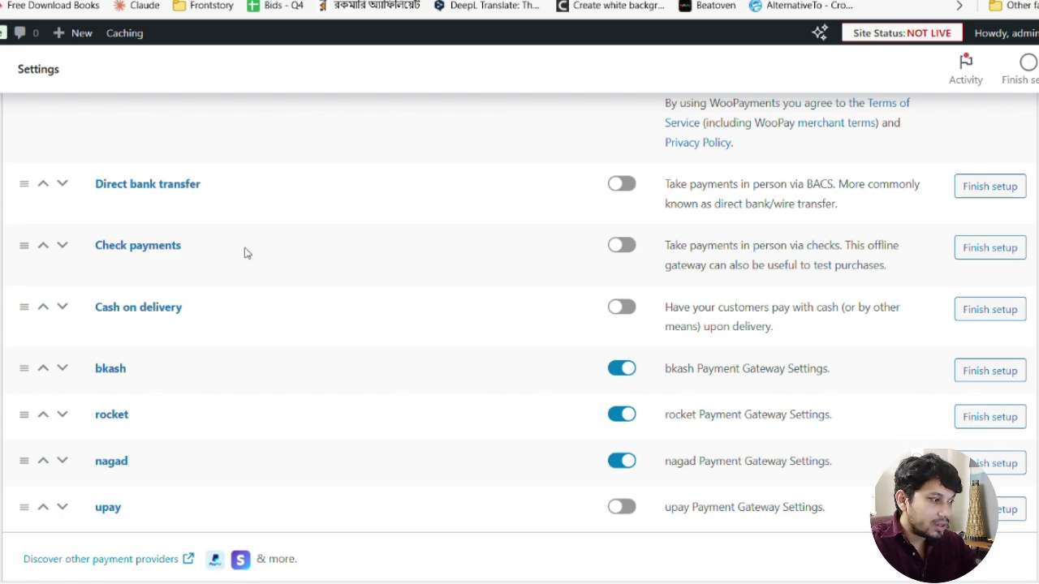
pyautogui.scroll(2, 244, 251)
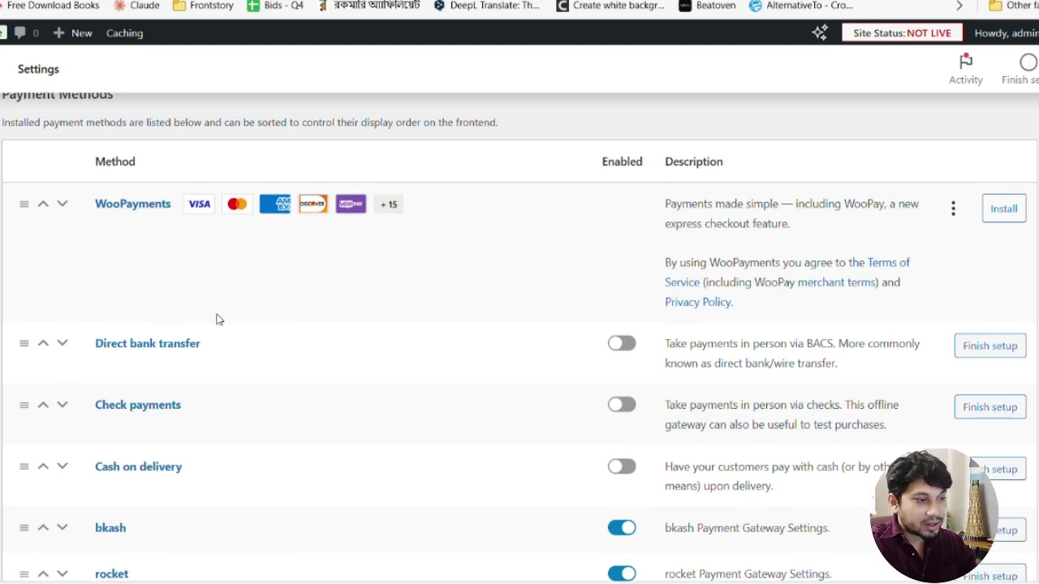
pyautogui.scroll(-3, 217, 319)
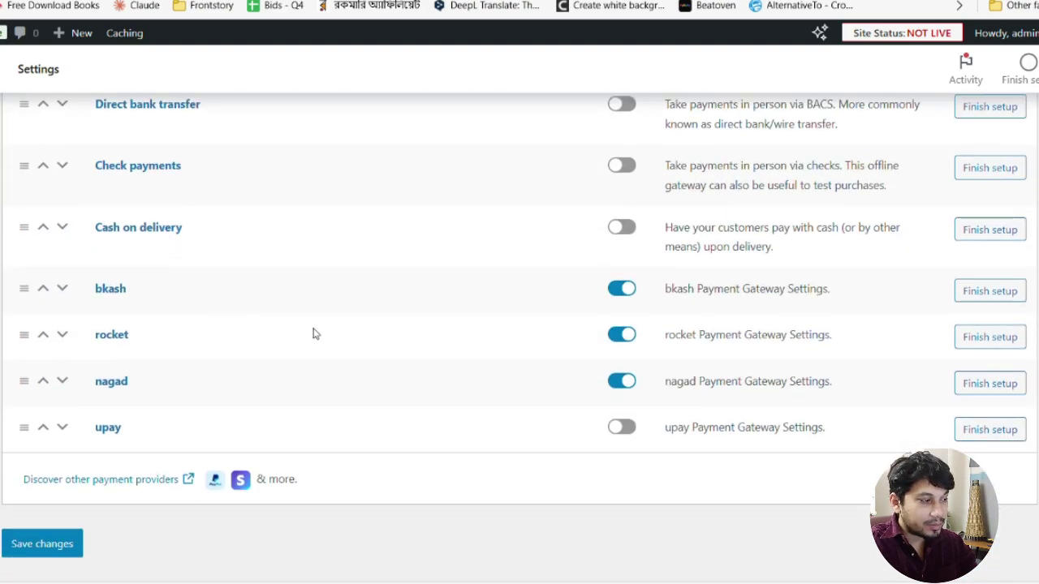
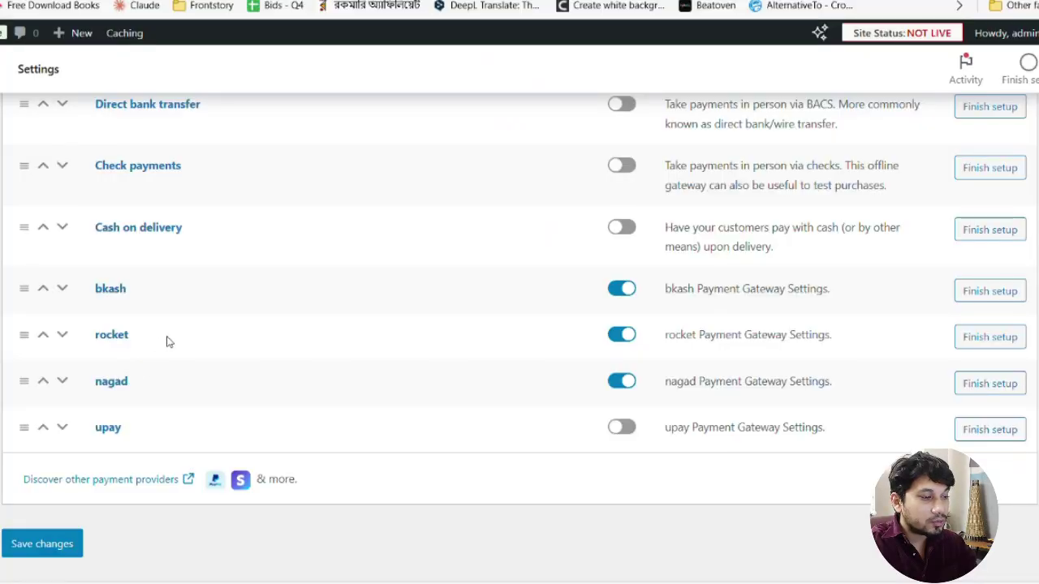
# Open the bkash gateway's settings from the WooCommerce Payments list
pyautogui.click(996, 294)
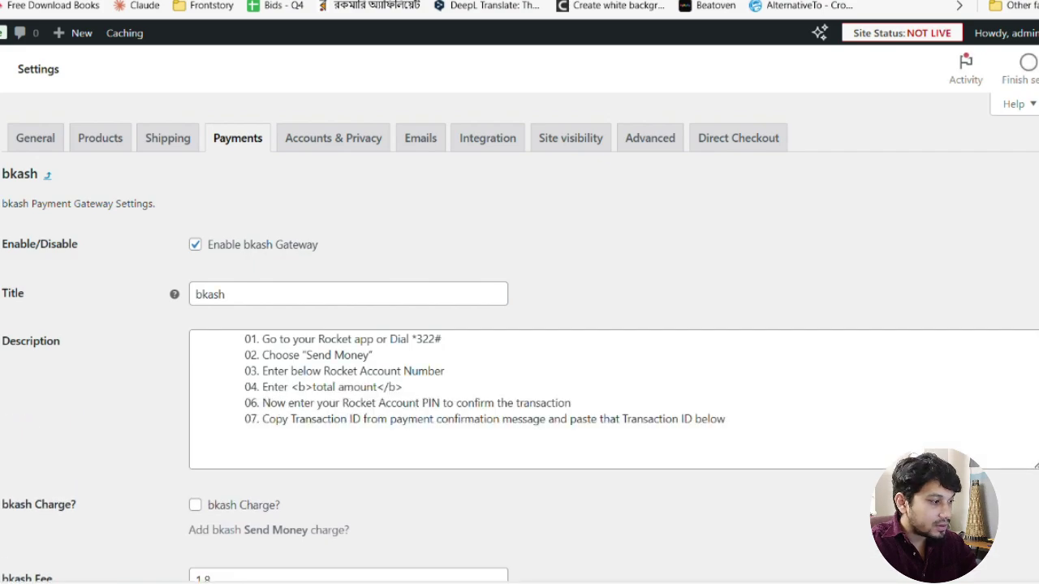
# Change the gateway title to bKash and turn on the bkash charge
pyautogui.click(207, 295)
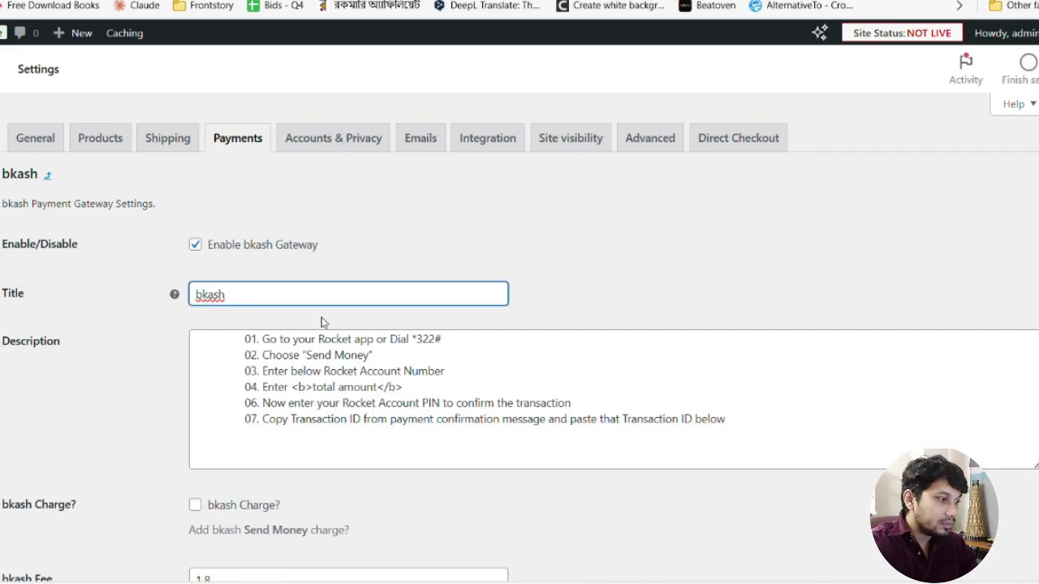
pyautogui.press('BackSpace')
pyautogui.write('K')
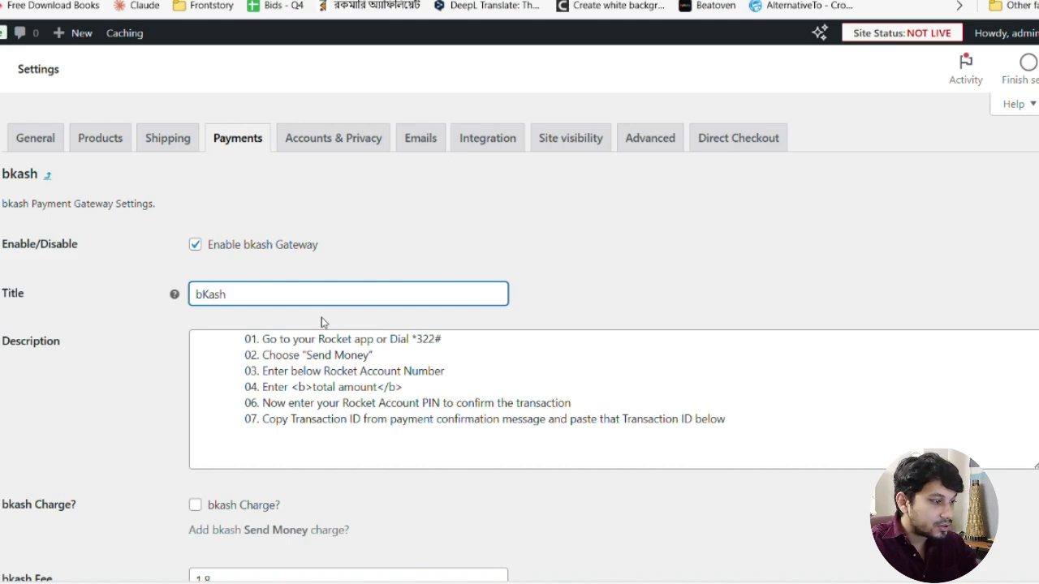
pyautogui.tripleClick(278, 360)
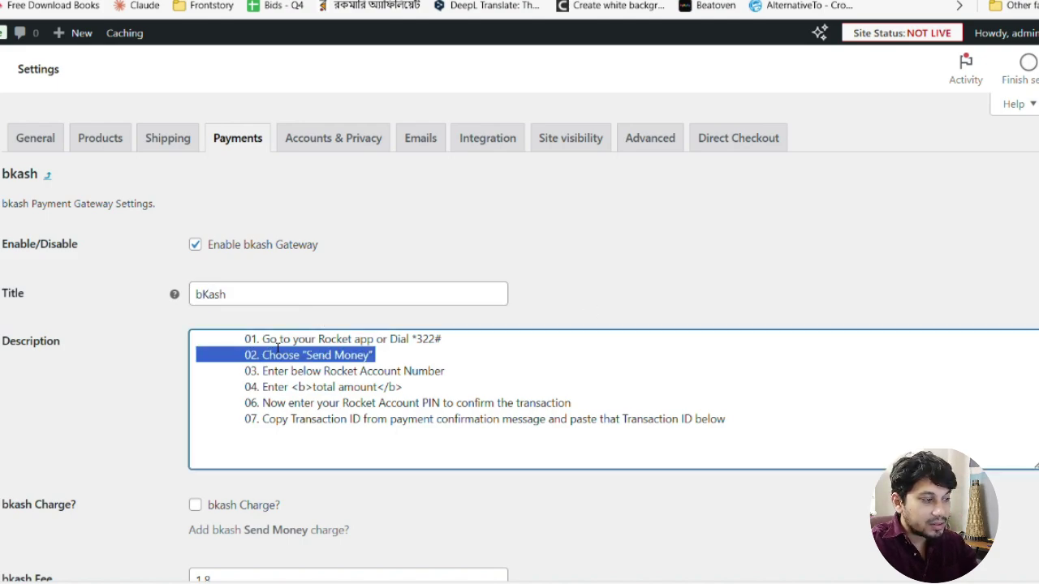
pyautogui.click(279, 348)
pyautogui.moveTo(227, 338); pyautogui.dragTo(813, 436)
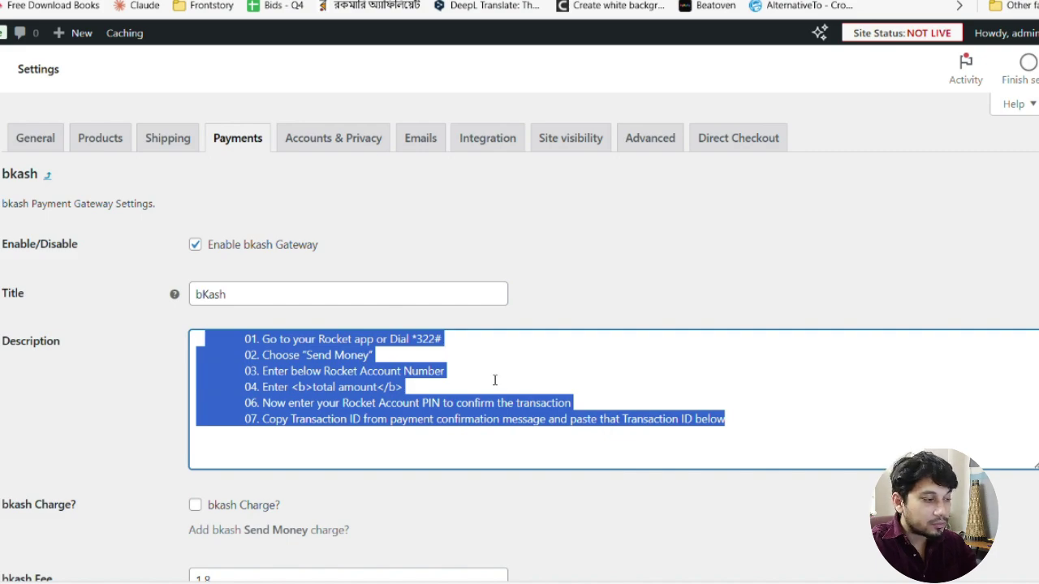
pyautogui.scroll(-2, 491, 379)
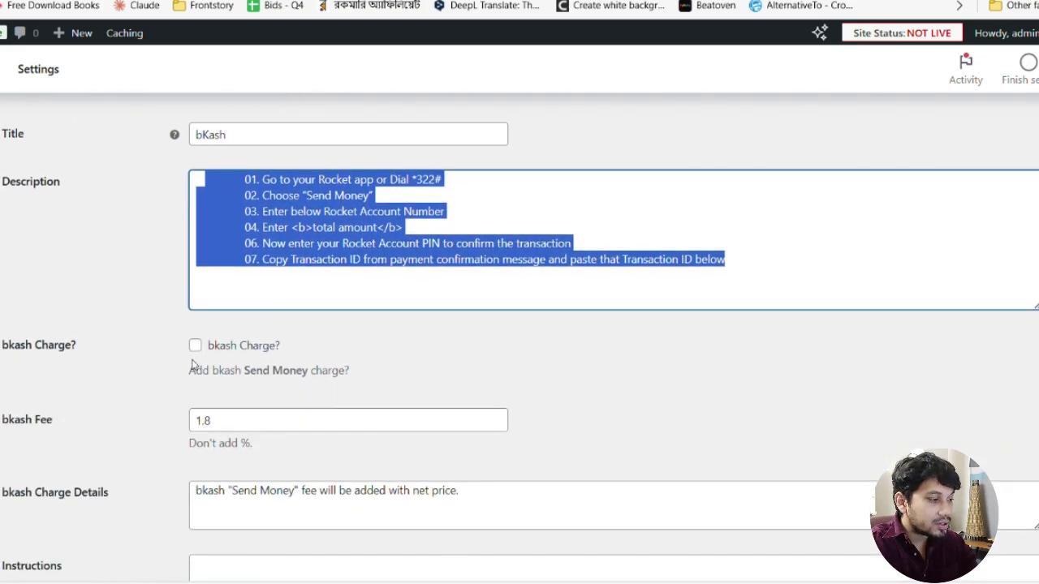
pyautogui.click(200, 350)
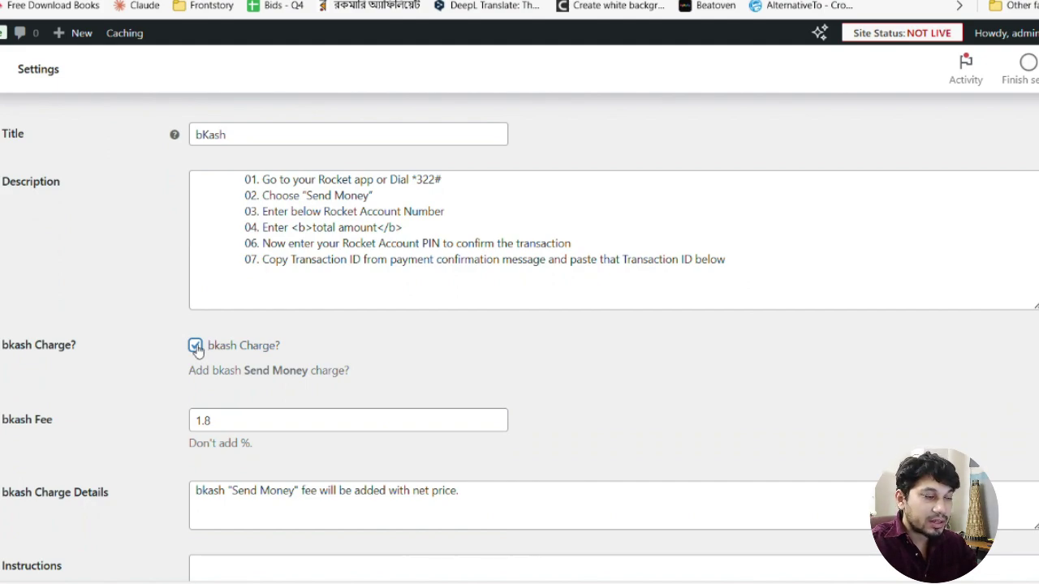
pyautogui.scroll(-2, 196, 349)
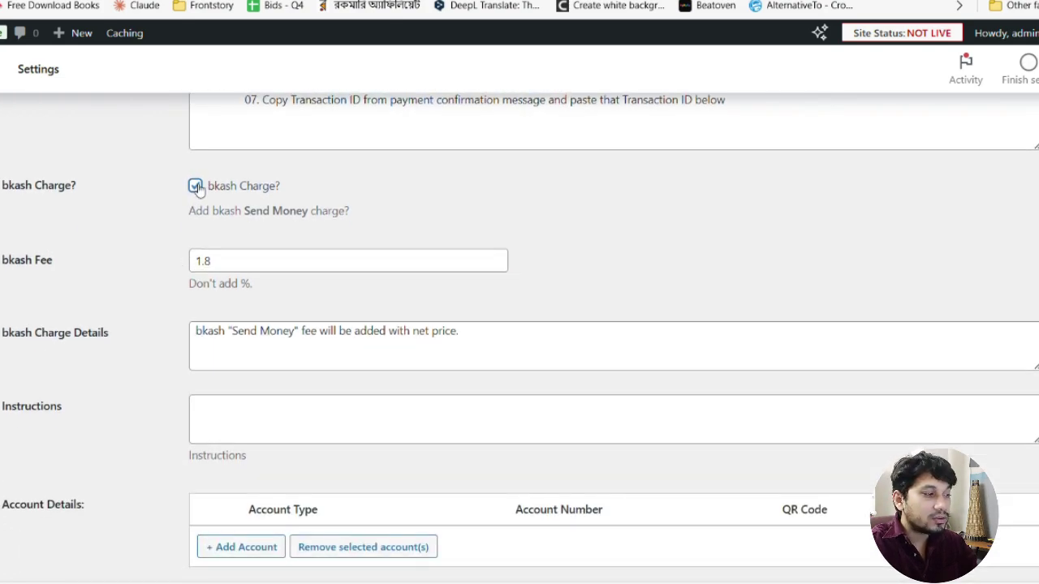
pyautogui.scroll(1, 196, 304)
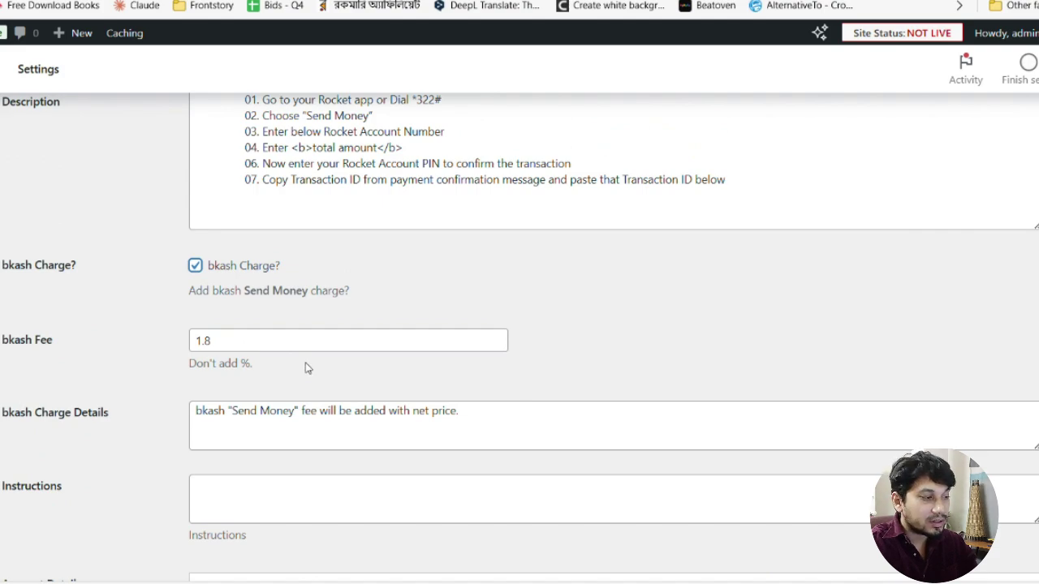
pyautogui.scroll(-3, 306, 365)
pyautogui.scroll(5, 289, 329)
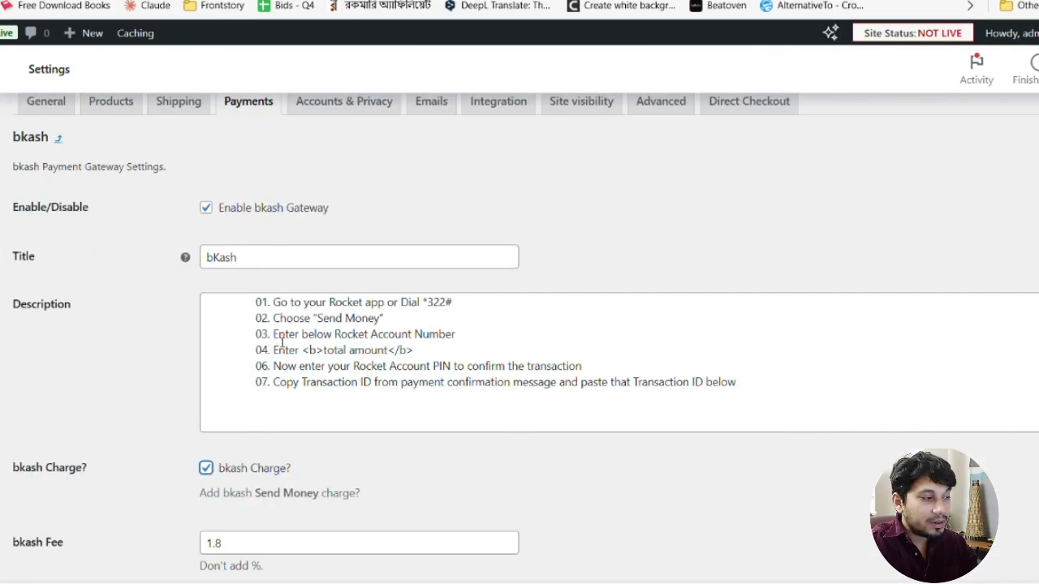
# Replace the description with the pasted Bengali bKash instructions
pyautogui.click(257, 317)
pyautogui.hotkey('ctrl', 'a')
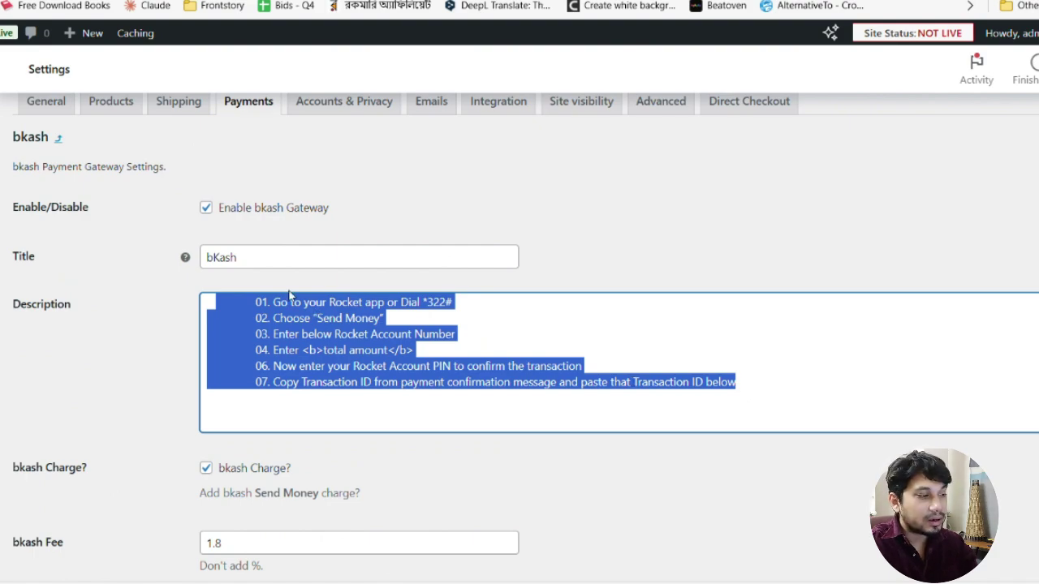
pyautogui.scroll(-4, 291, 297)
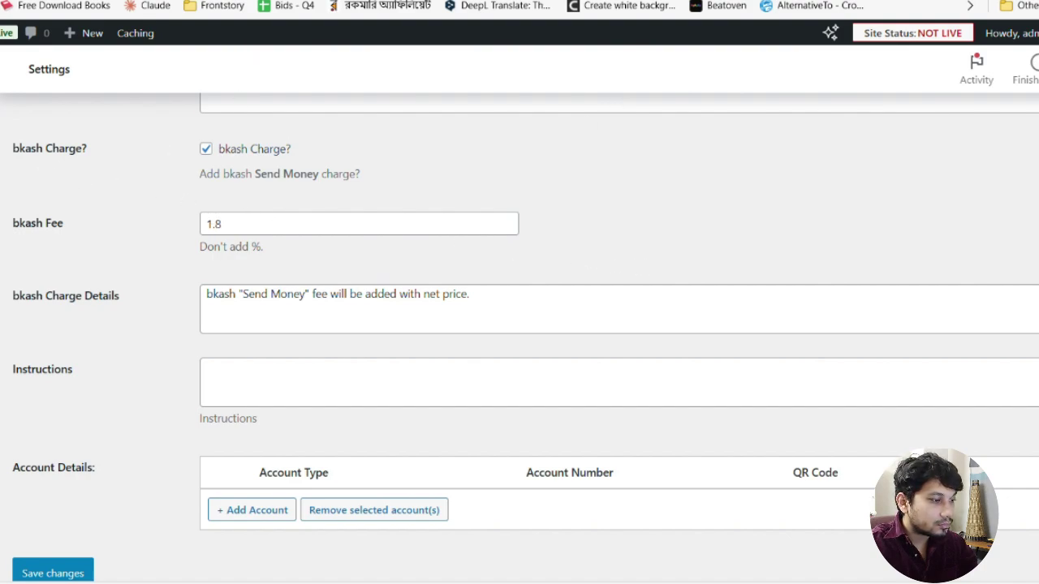
pyautogui.hotkey('ctrl', 'a')
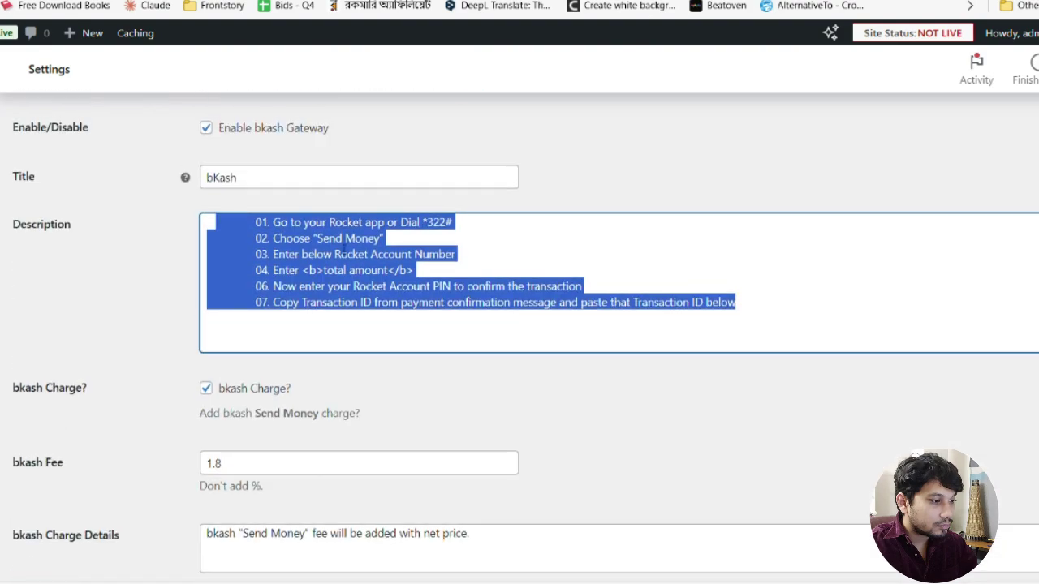
pyautogui.click(336, 237)
pyautogui.hotkey('ctrl', 'a')
pyautogui.hotkey('ctrl', 'v')
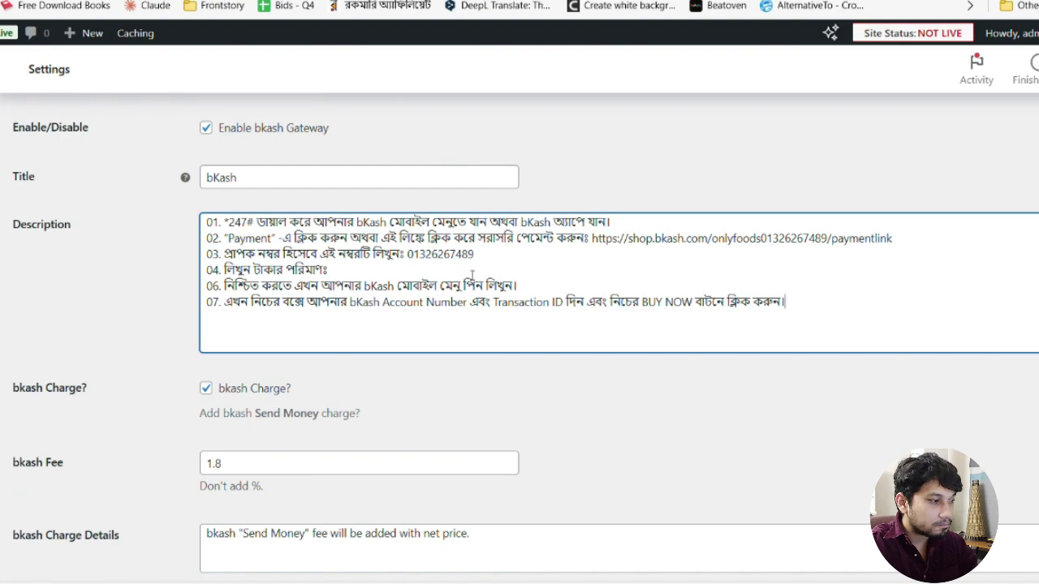
# Add a Merchant account with its number and save the gateway settings
pyautogui.scroll(-4, 472, 274)
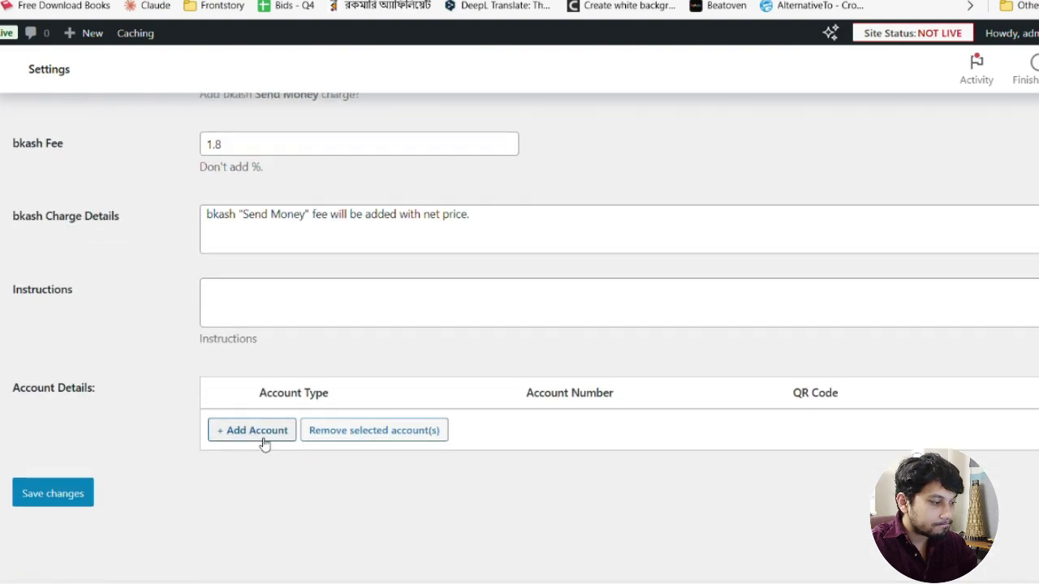
pyautogui.click(257, 431)
pyautogui.click(341, 441)
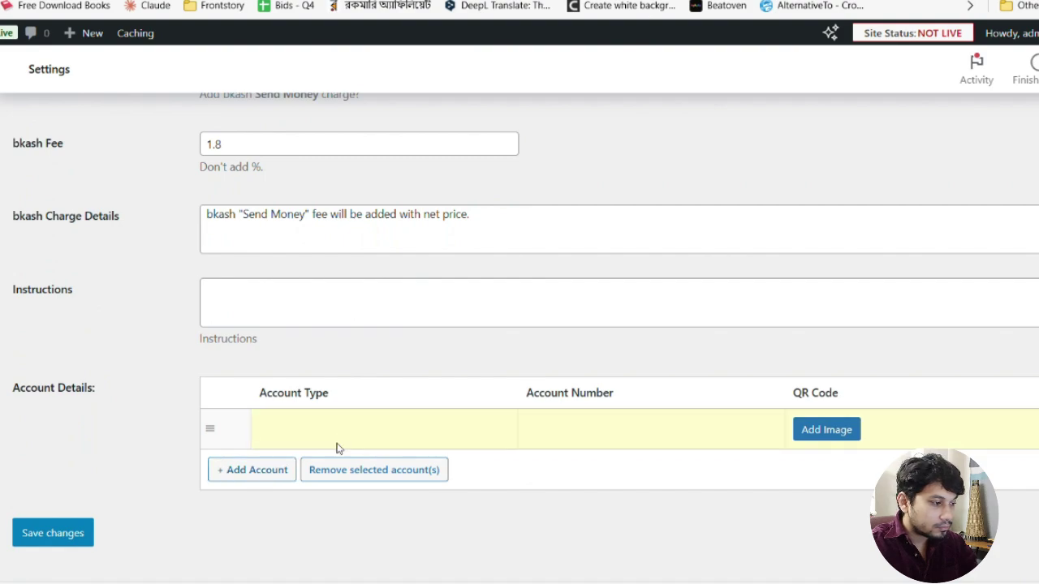
pyautogui.write('Merchant')
pyautogui.hotkey('ctrl', 'v')
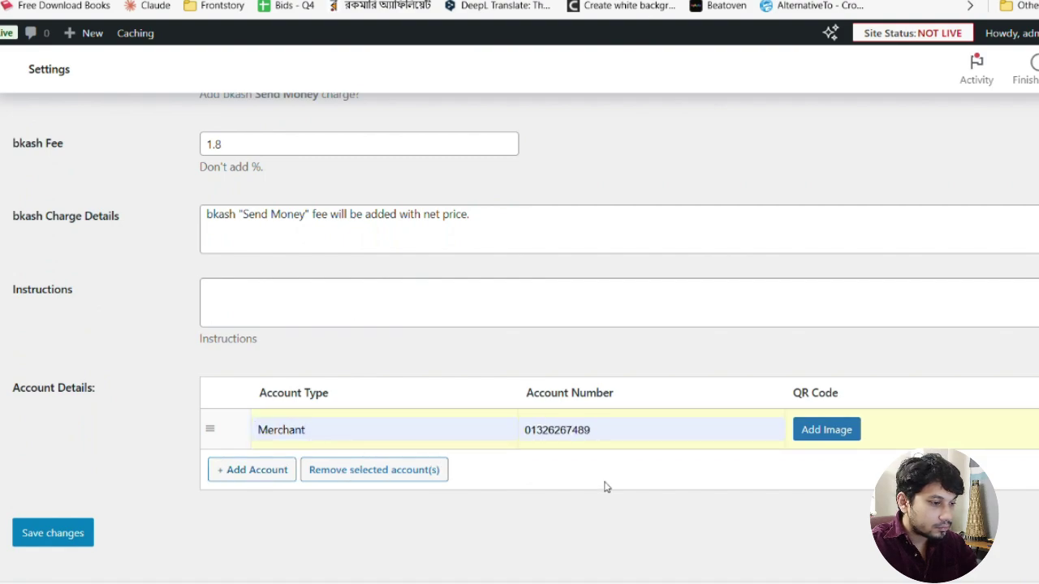
pyautogui.click(75, 535)
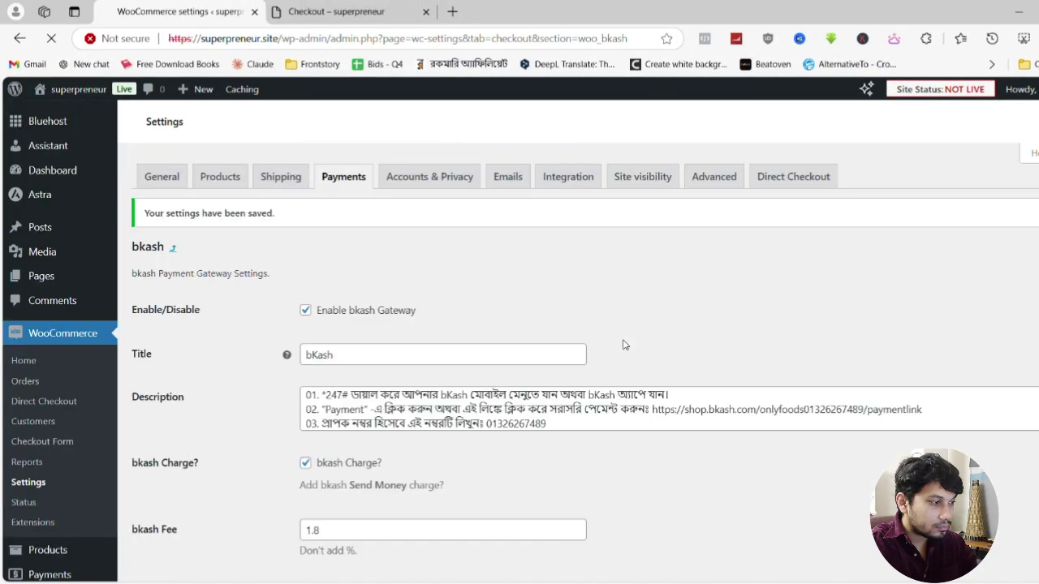
# Return to the payment methods list and reload the checkout page
pyautogui.click(345, 185)
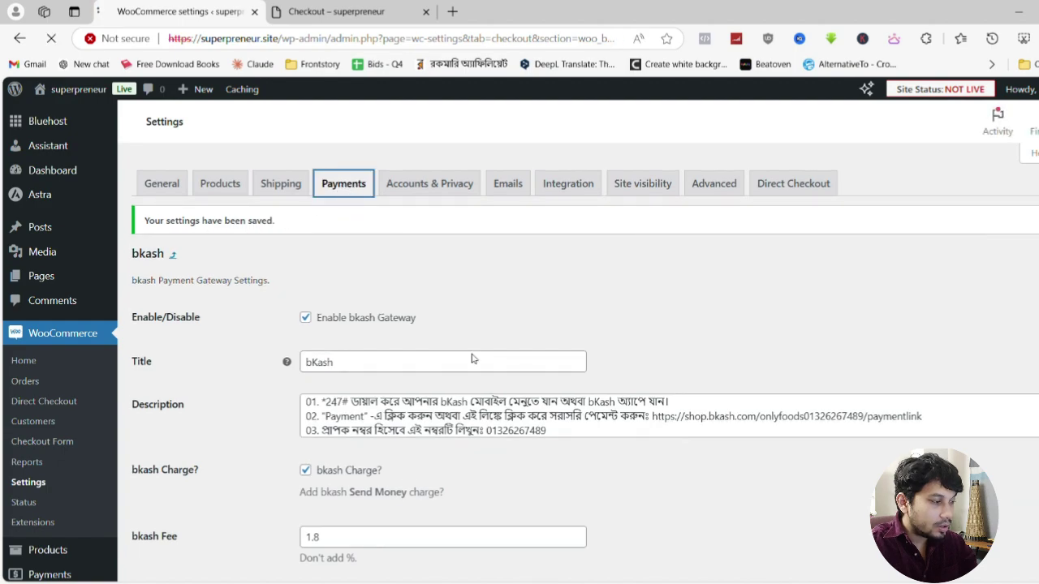
pyautogui.scroll(-3, 470, 360)
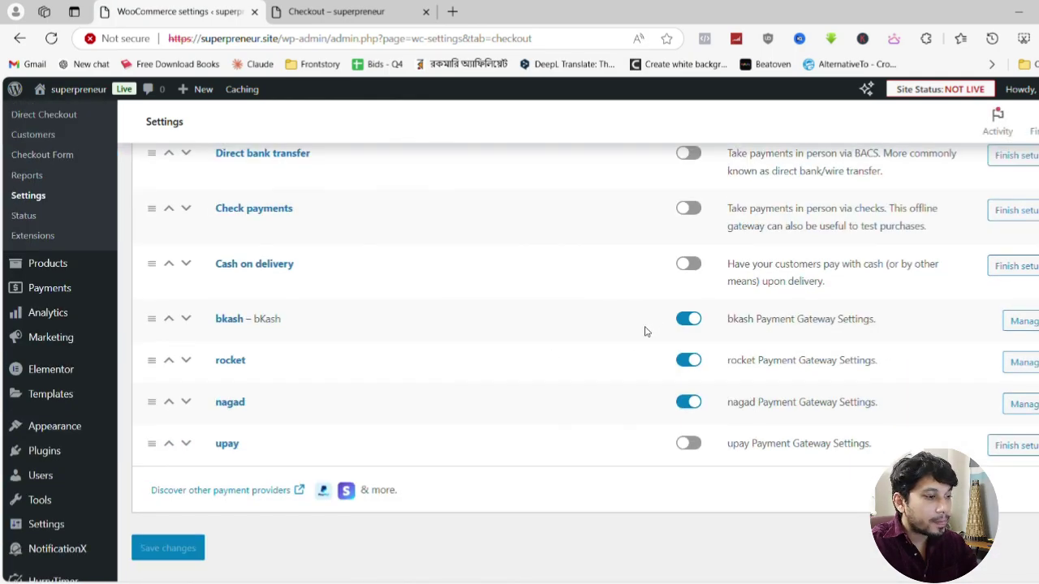
pyautogui.hotkey('ctrl', 'Tab')
pyautogui.press('F5')
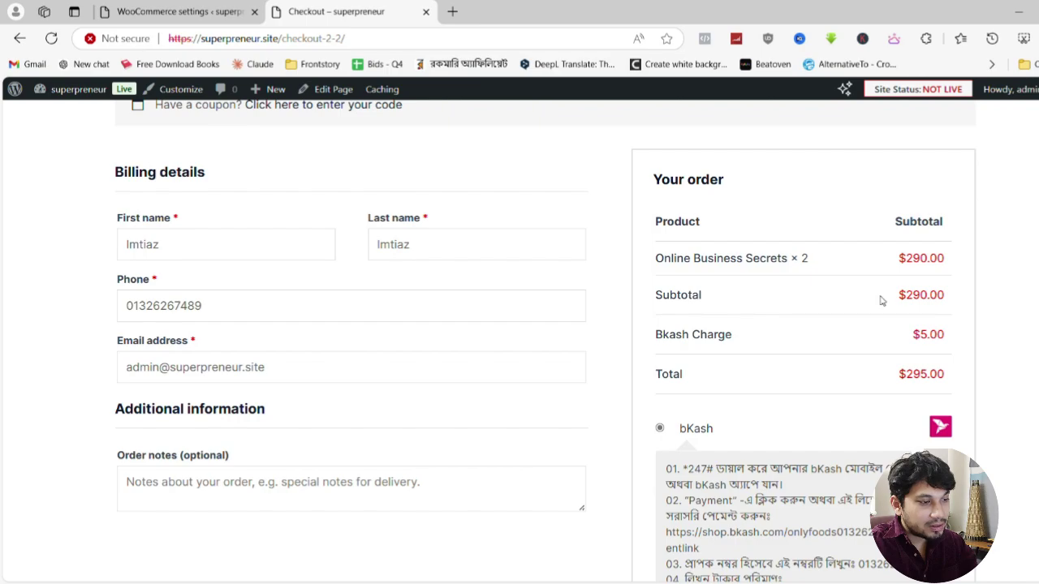
# Scroll through the checkout's order summary and Bengali bKash instructions
pyautogui.scroll(2, 767, 318)
pyautogui.scroll(-3, 772, 351)
pyautogui.scroll(3, 772, 350)
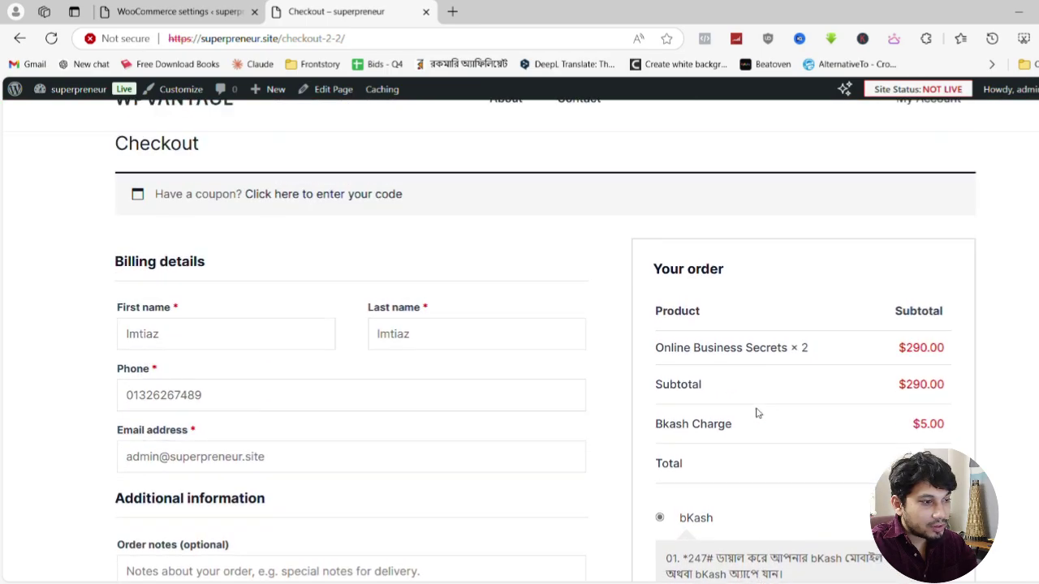
pyautogui.scroll(-4, 761, 413)
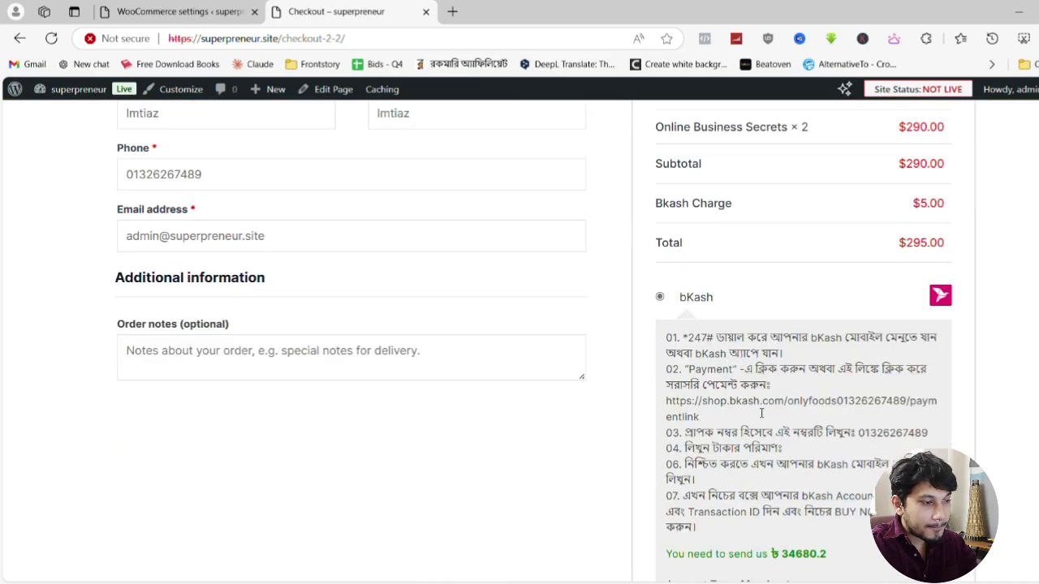
pyautogui.moveTo(688, 324); pyautogui.dragTo(878, 484)
pyautogui.scroll(-1, 878, 484)
pyautogui.scroll(-2, 859, 442)
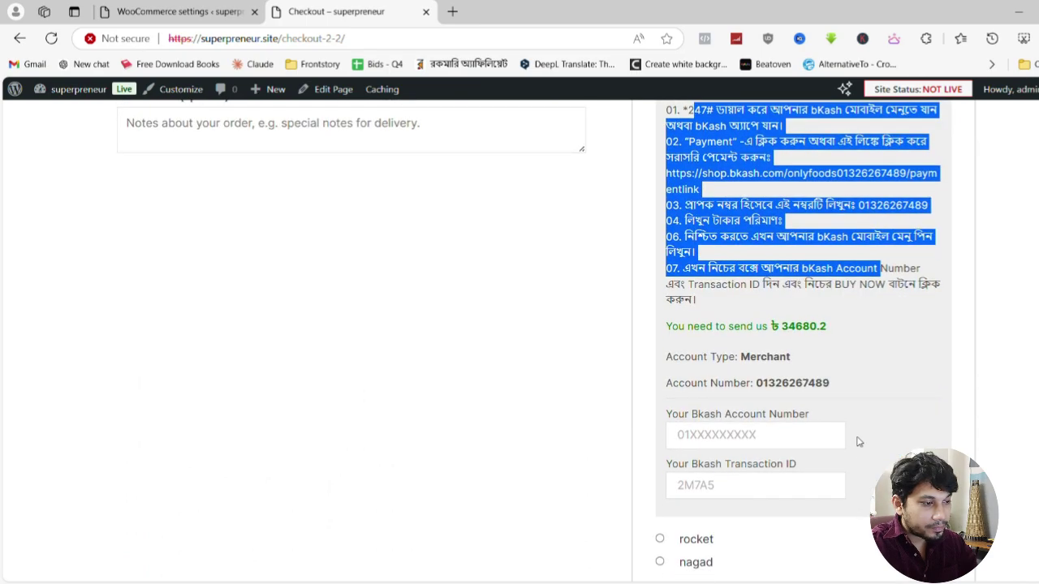
pyautogui.click(811, 333)
# Check the amount to send and the $738.00 total, then return to the bKash settings
pyautogui.scroll(4, 839, 340)
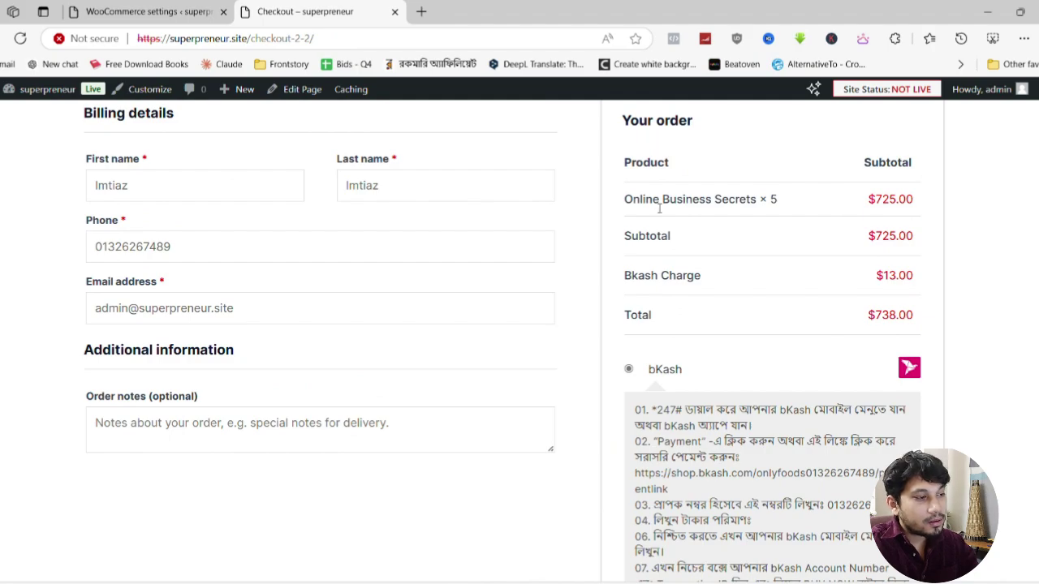
pyautogui.scroll(-2, 722, 503)
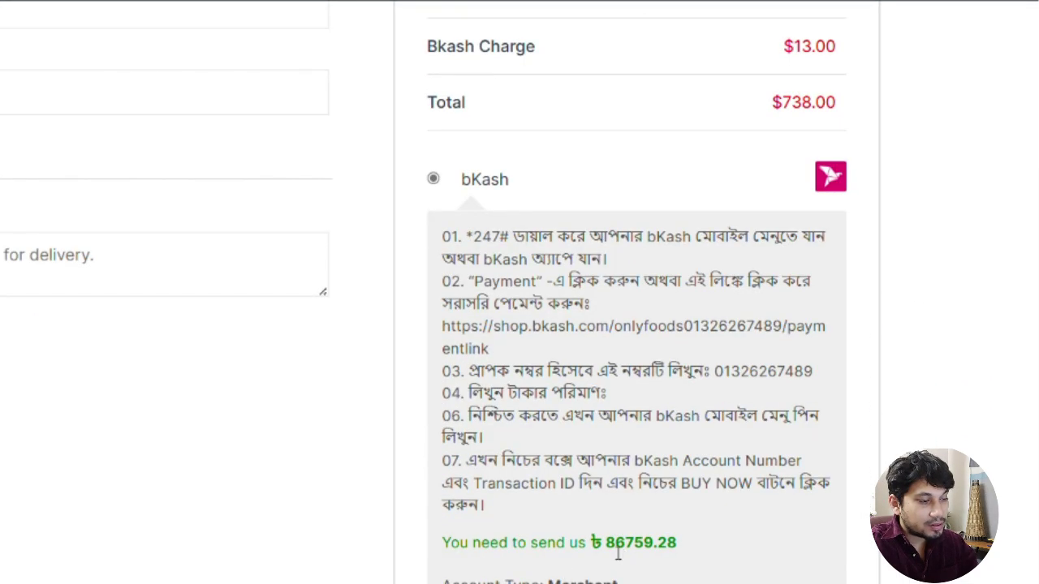
pyautogui.moveTo(606, 551); pyautogui.dragTo(670, 547)
pyautogui.click(670, 546)
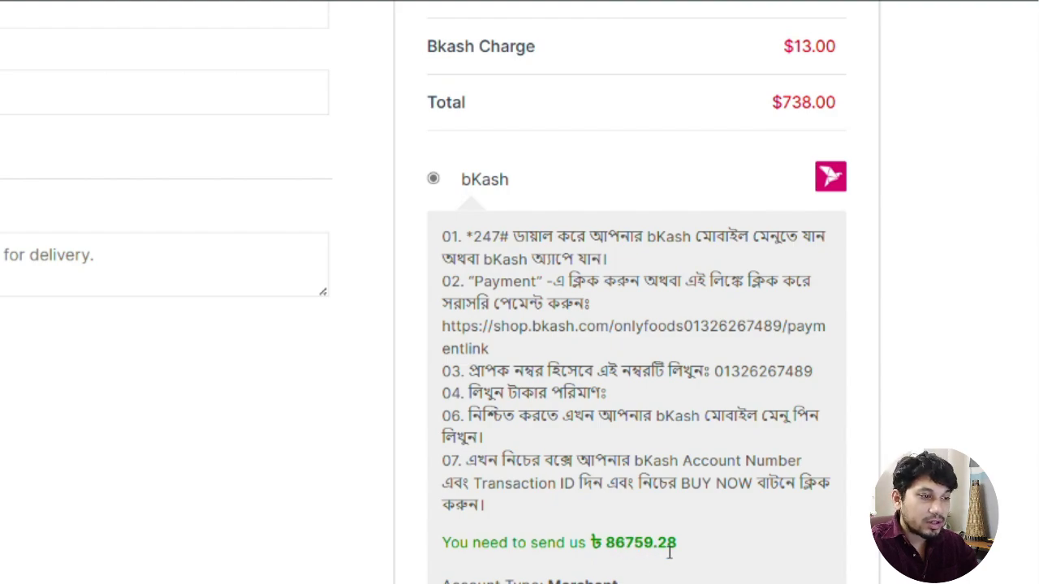
pyautogui.scroll(3, 701, 524)
pyautogui.moveTo(773, 305); pyautogui.dragTo(836, 307)
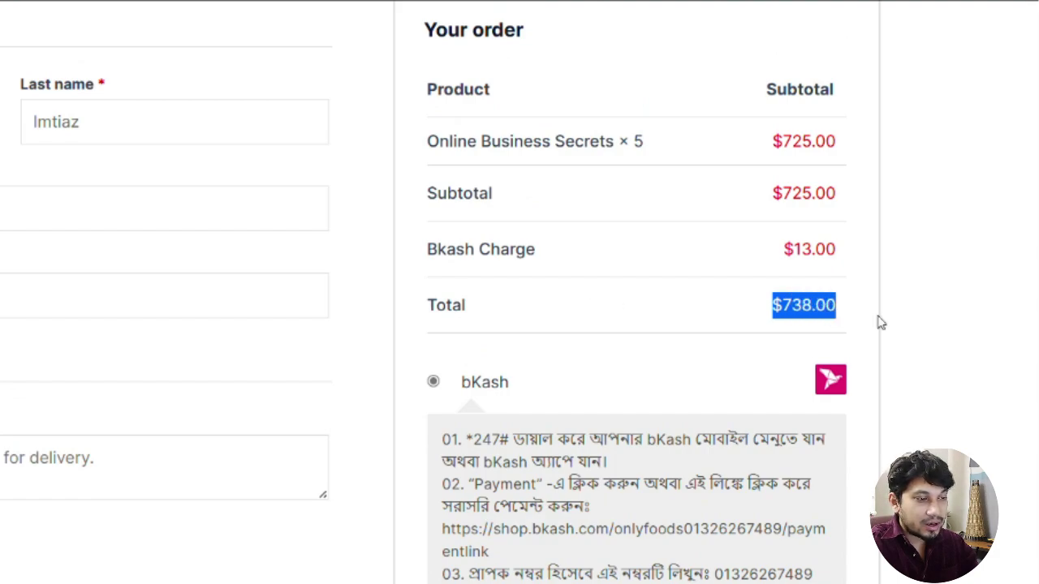
pyautogui.scroll(3, 822, 332)
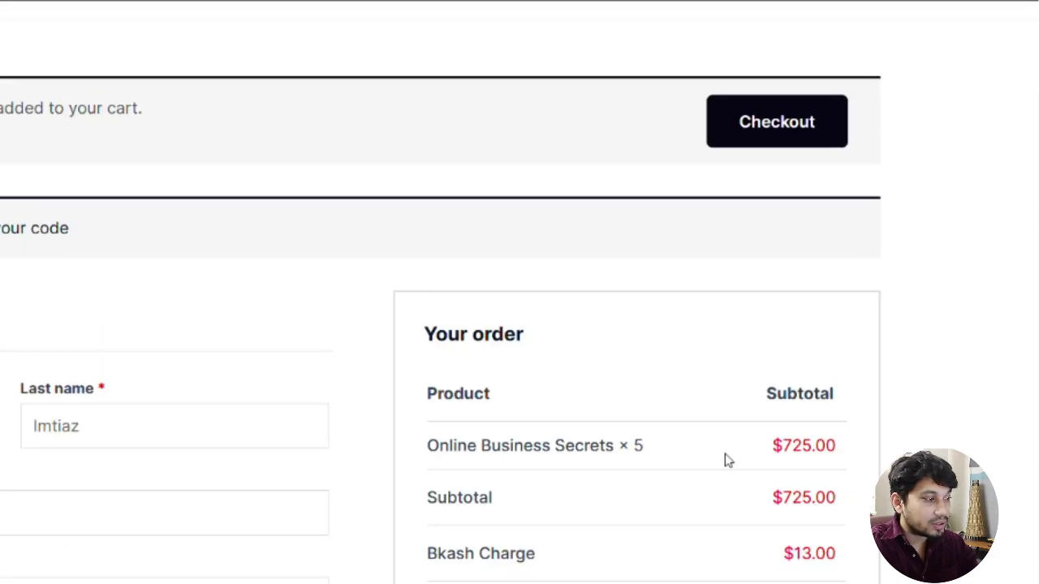
pyautogui.click(198, 10)
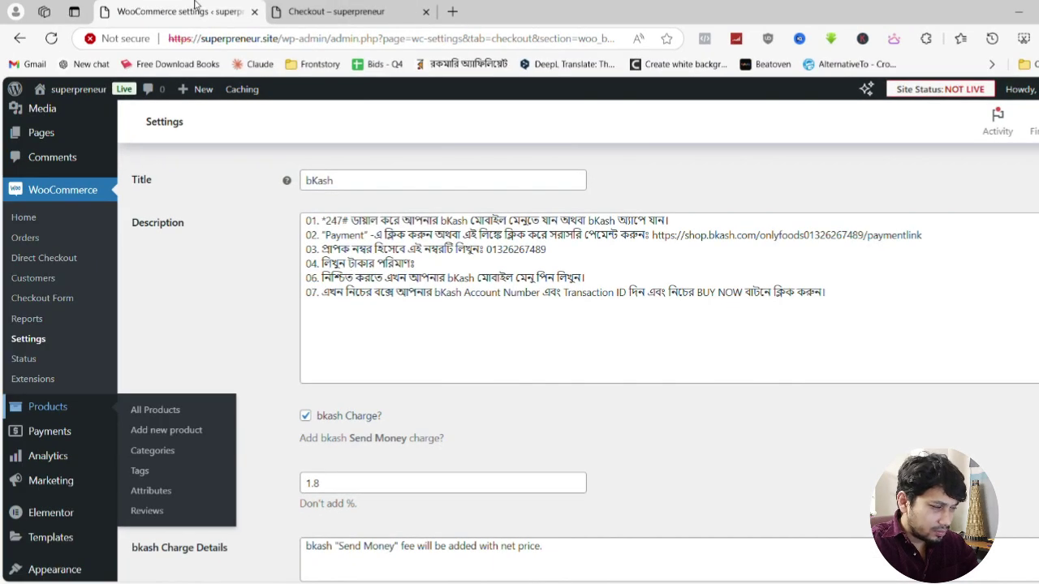
# Set the store location to Bangladesh — Dhaka in the General settings
pyautogui.click(333, 10)
pyautogui.click(178, 12)
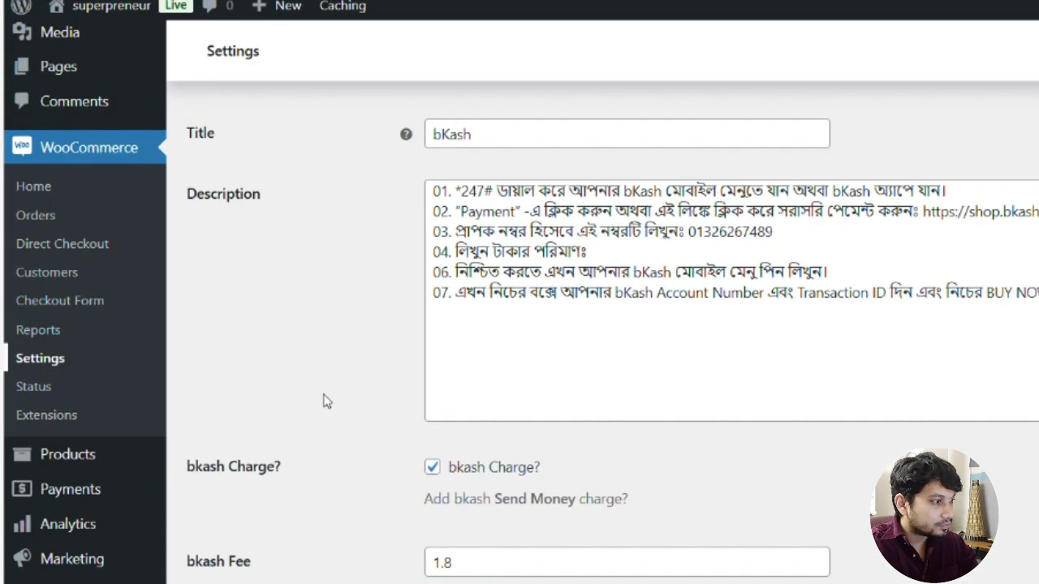
pyautogui.scroll(2, 323, 401)
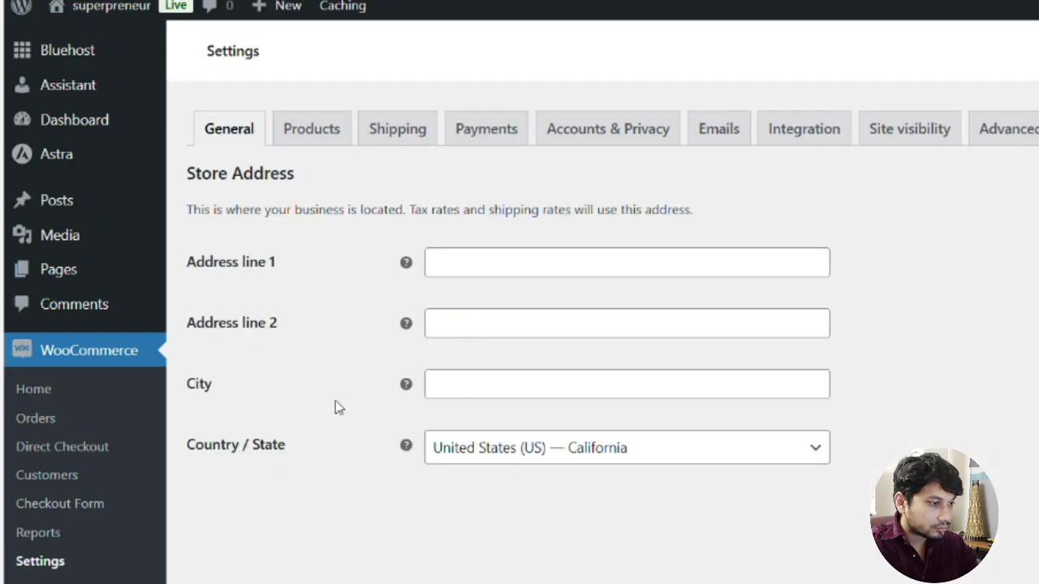
pyautogui.scroll(-3, 335, 400)
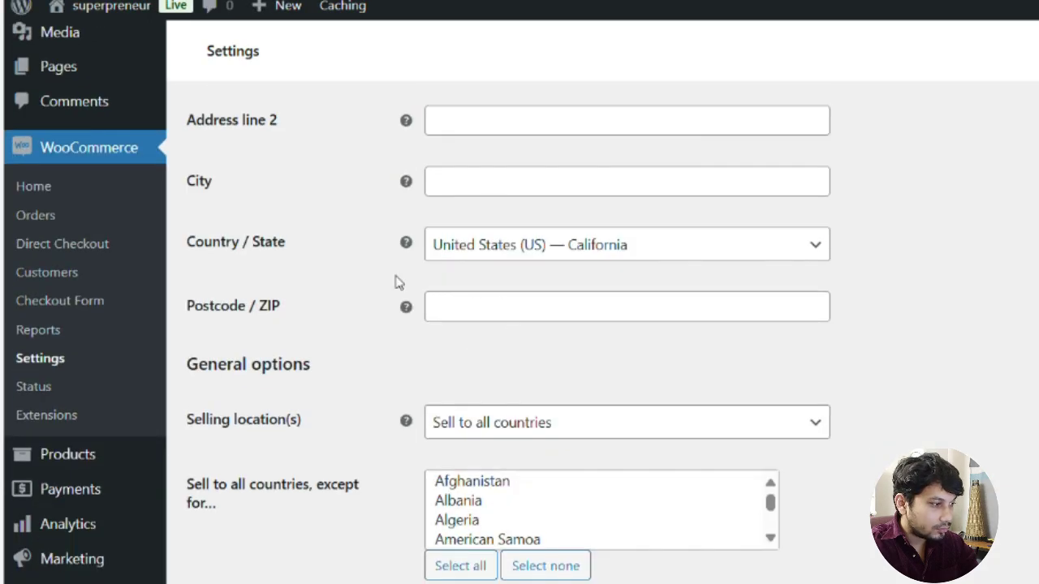
pyautogui.scroll(3, 228, 294)
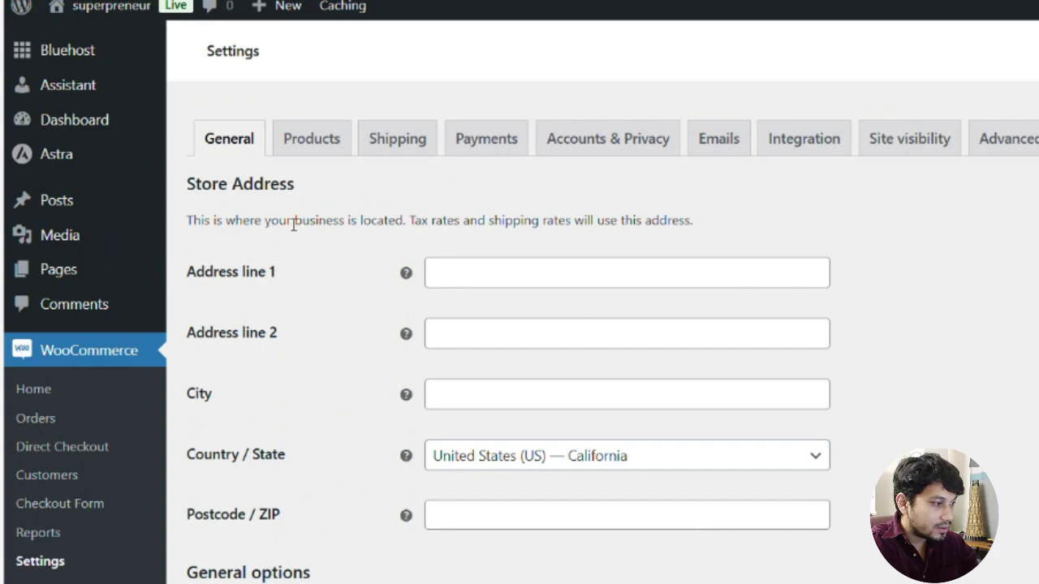
pyautogui.scroll(-1, 304, 385)
pyautogui.scroll(-1, 303, 387)
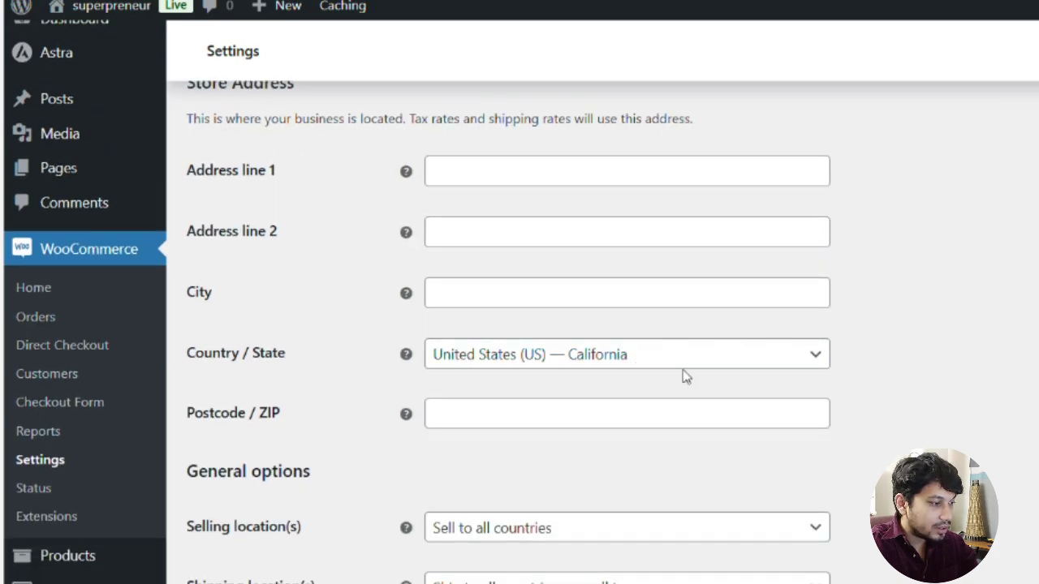
pyautogui.scroll(-3, 494, 417)
pyautogui.scroll(4, 504, 417)
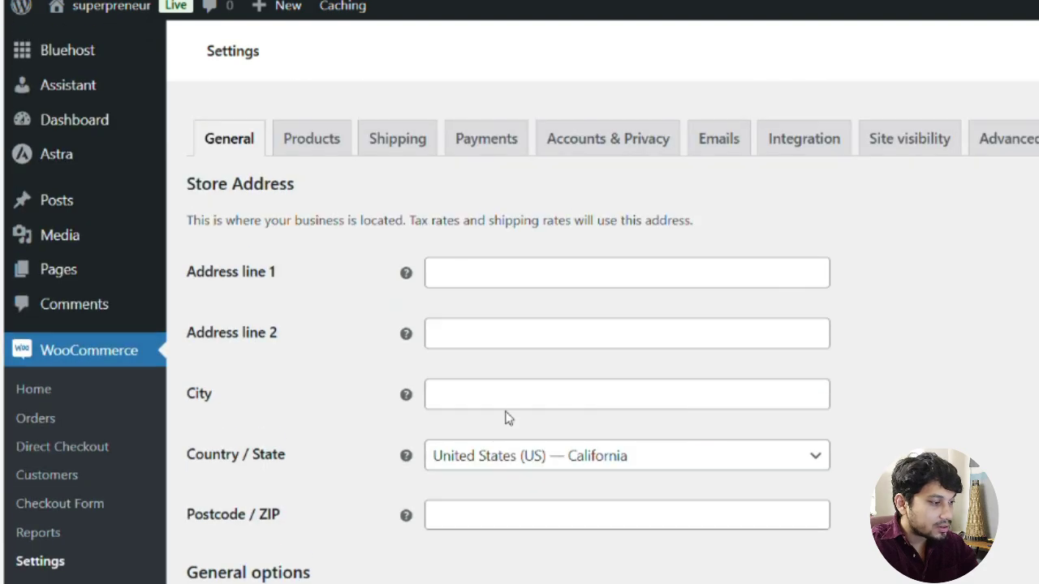
pyautogui.click(614, 458)
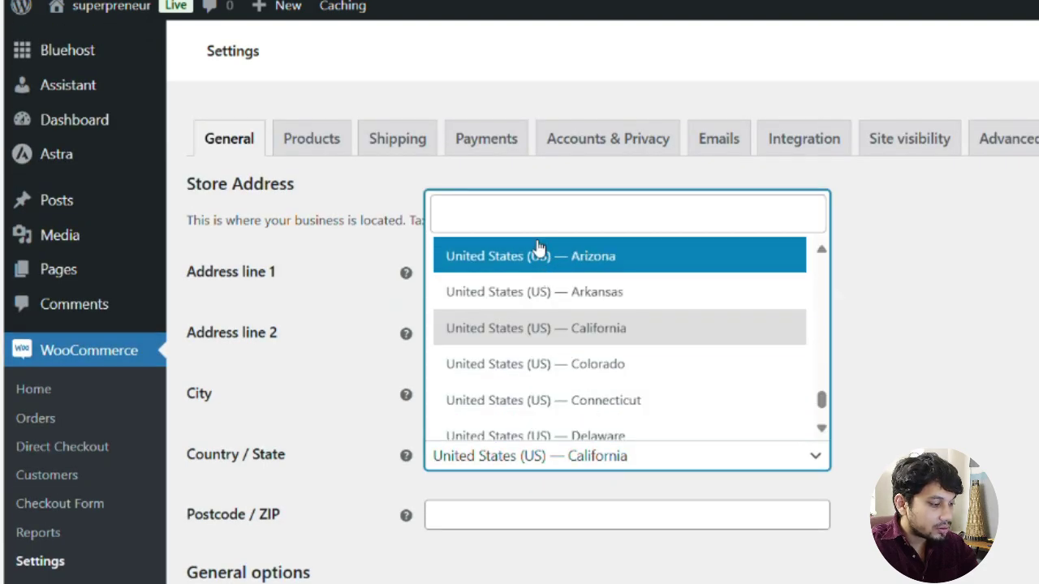
pyautogui.write('bang')
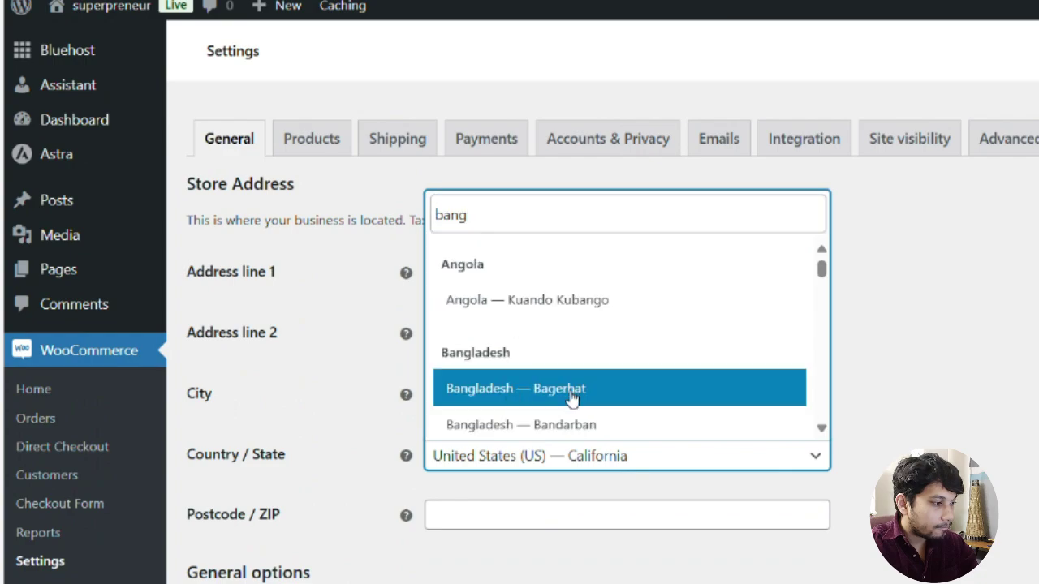
pyautogui.scroll(-2, 510, 355)
pyautogui.scroll(-2, 519, 358)
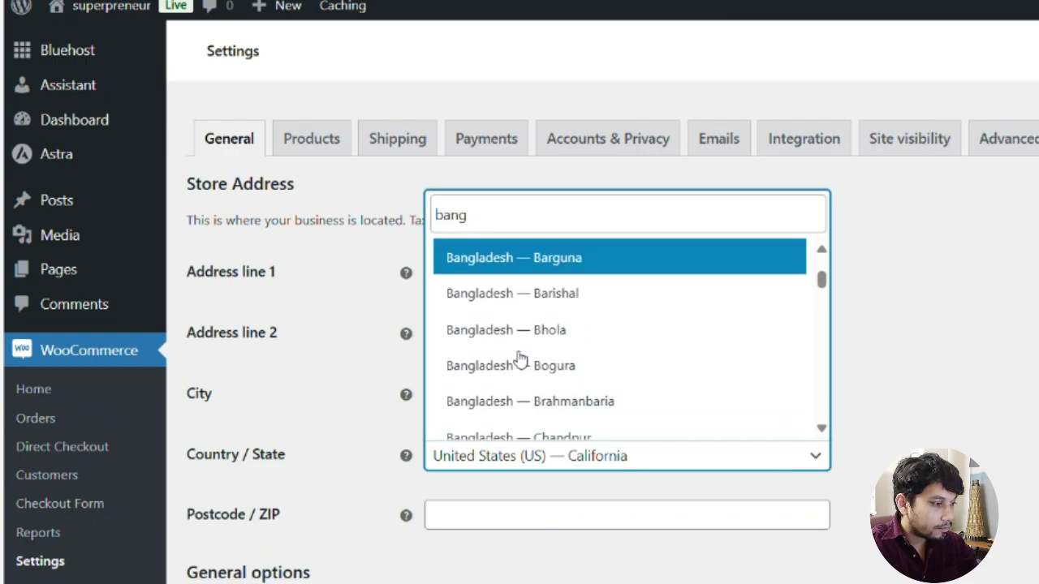
pyautogui.scroll(-6, 519, 359)
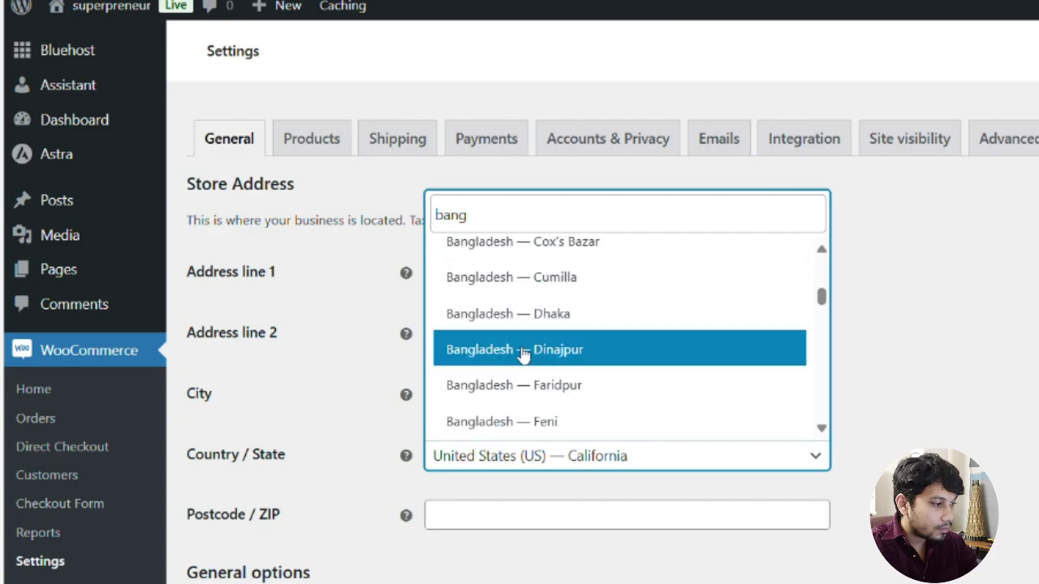
pyautogui.click(529, 328)
pyautogui.scroll(-2, 725, 415)
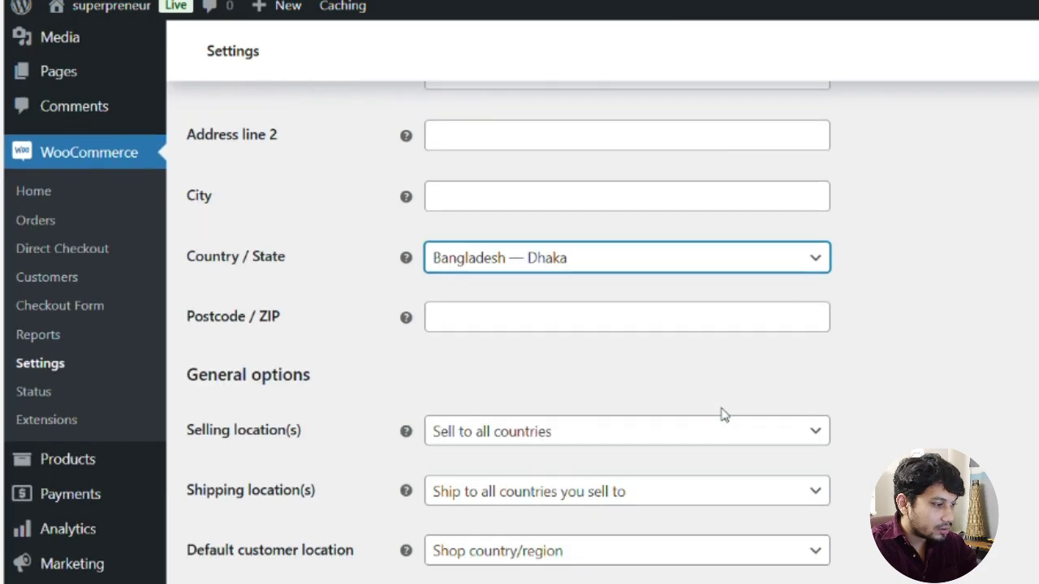
pyautogui.click(549, 329)
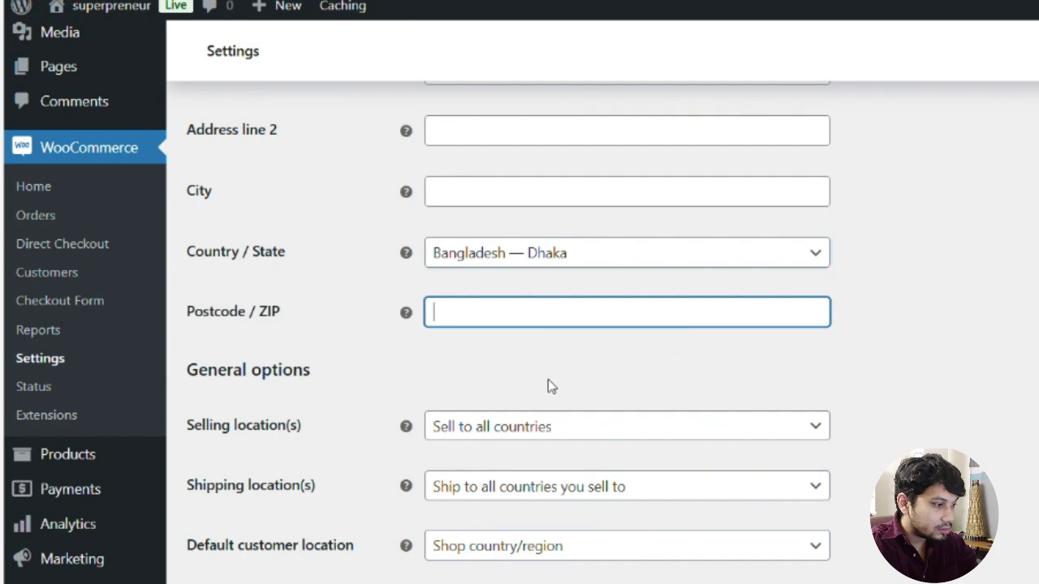
# Restrict selling to specific countries, with Bangladesh as the only country
pyautogui.click(506, 429)
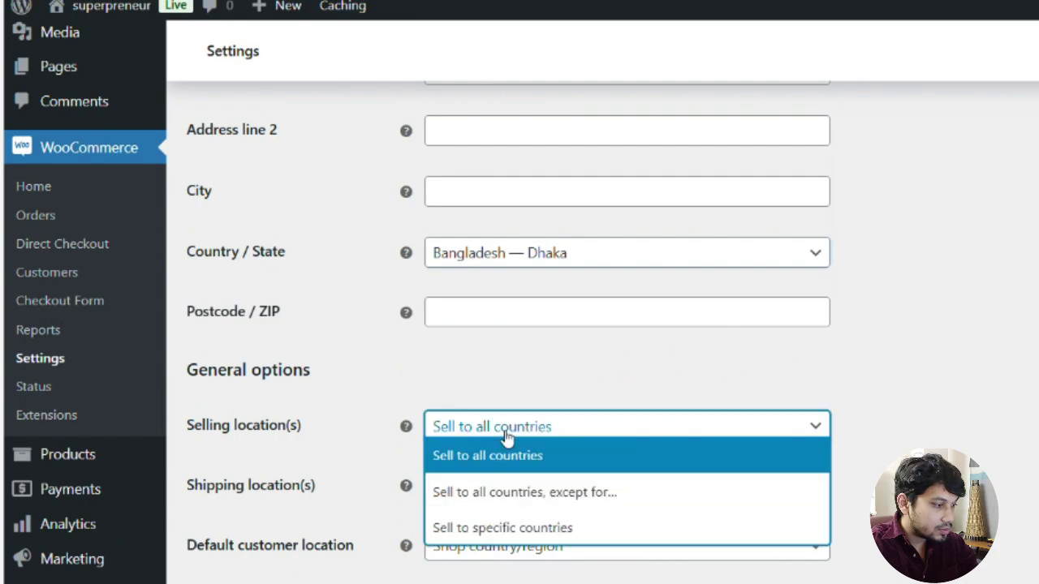
pyautogui.click(511, 528)
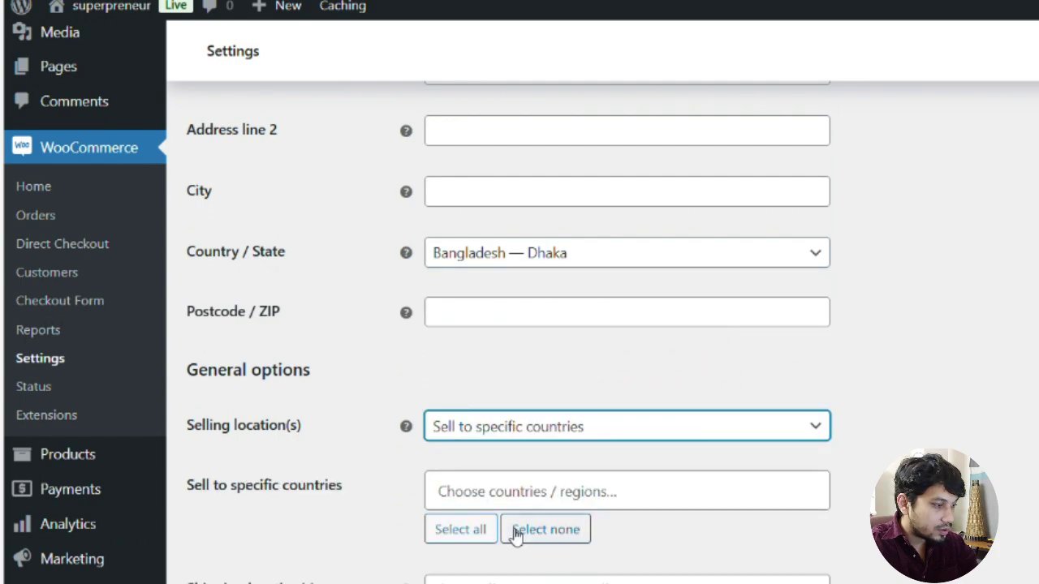
pyautogui.click(531, 432)
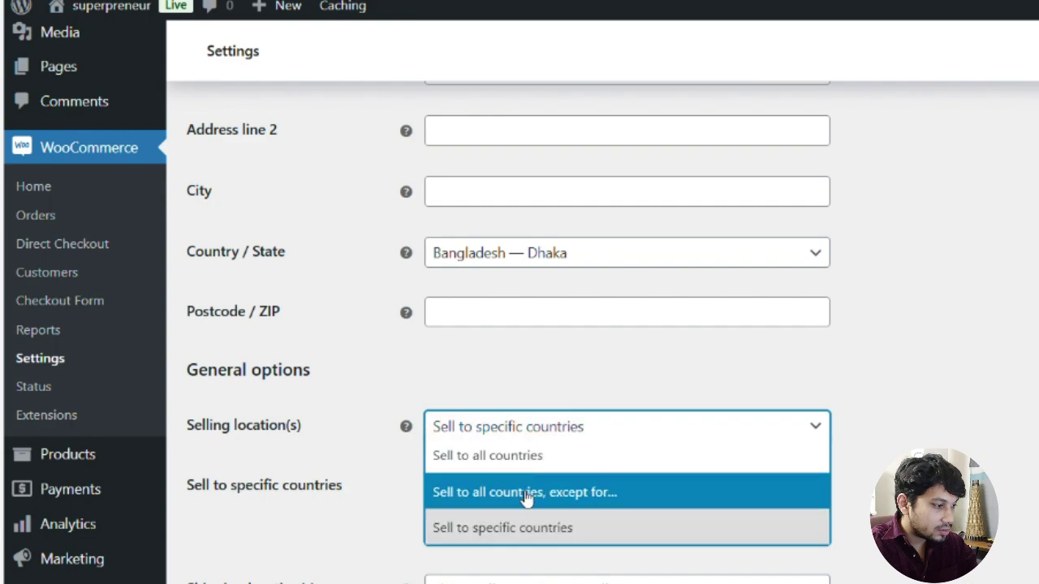
pyautogui.click(526, 428)
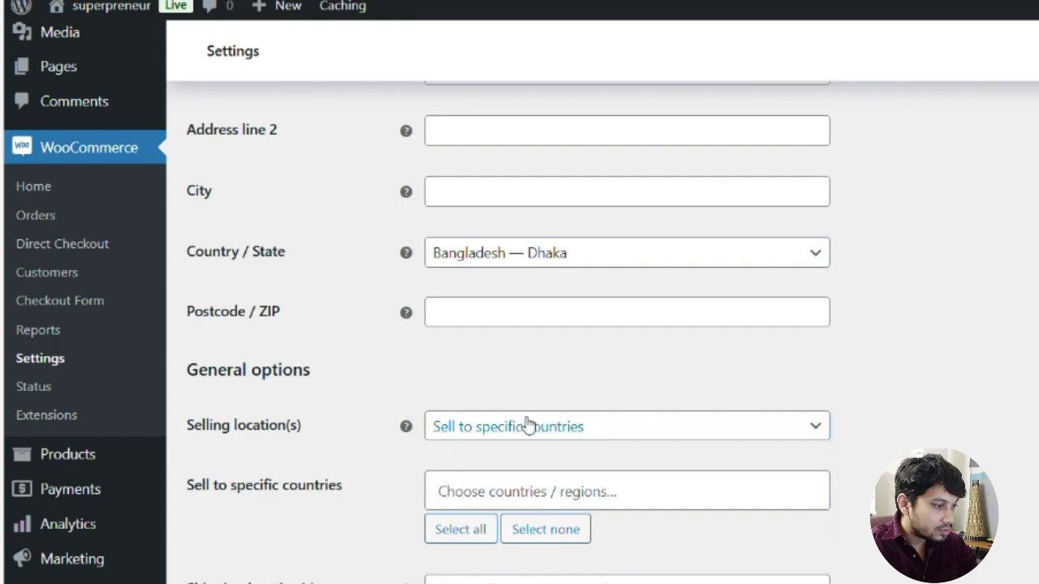
pyautogui.click(522, 490)
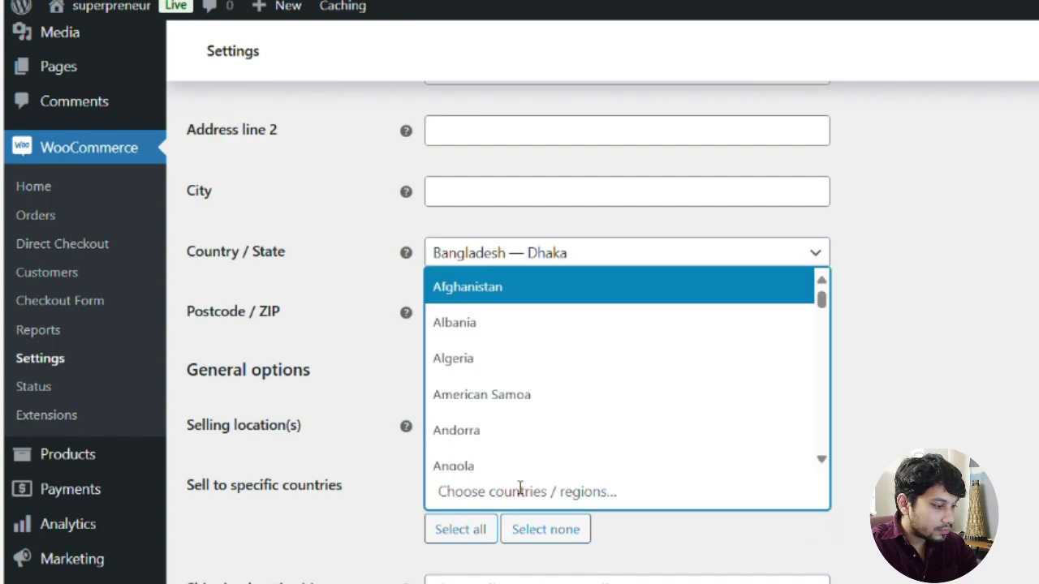
pyautogui.write('bang')
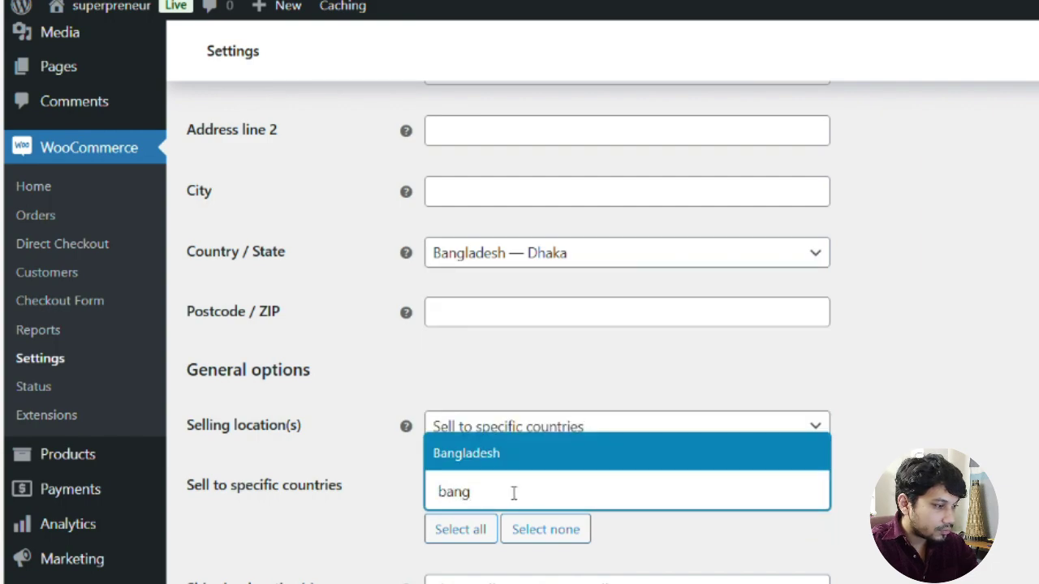
pyautogui.click(514, 460)
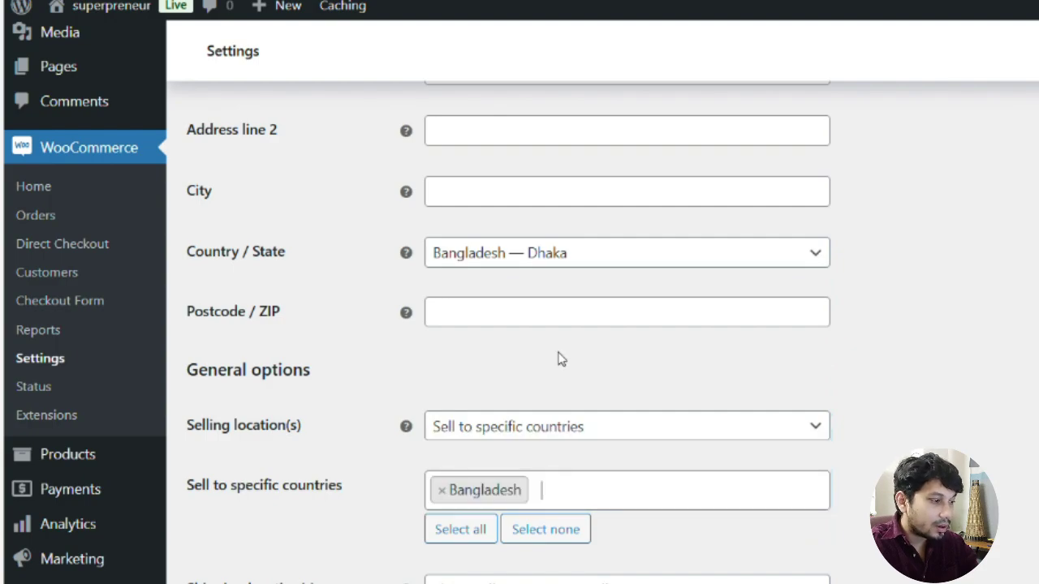
# Set the store currency to Bangladeshi taka (BDT) and save the settings
pyautogui.scroll(-1, 514, 374)
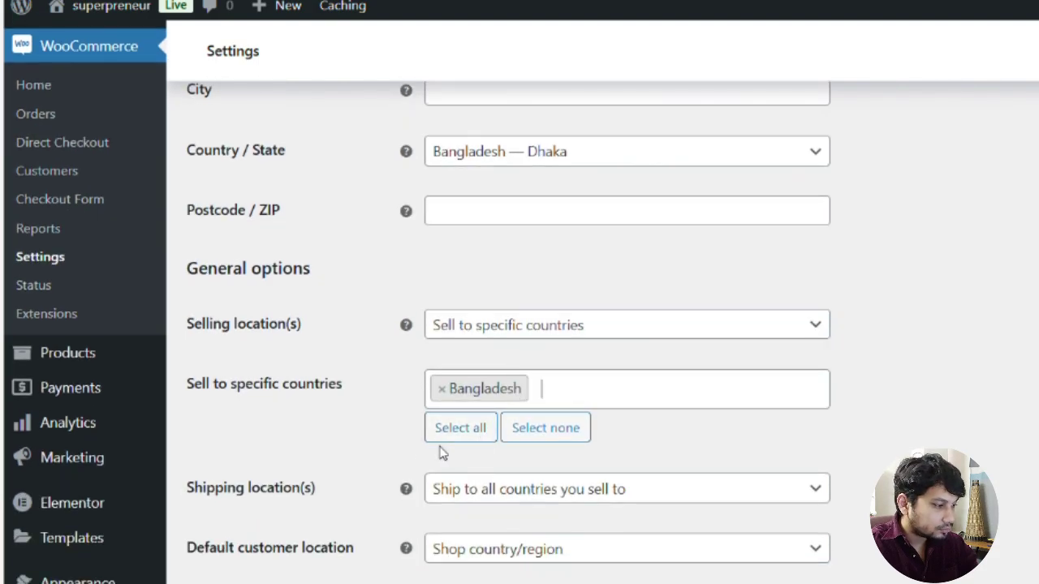
pyautogui.scroll(-1, 442, 453)
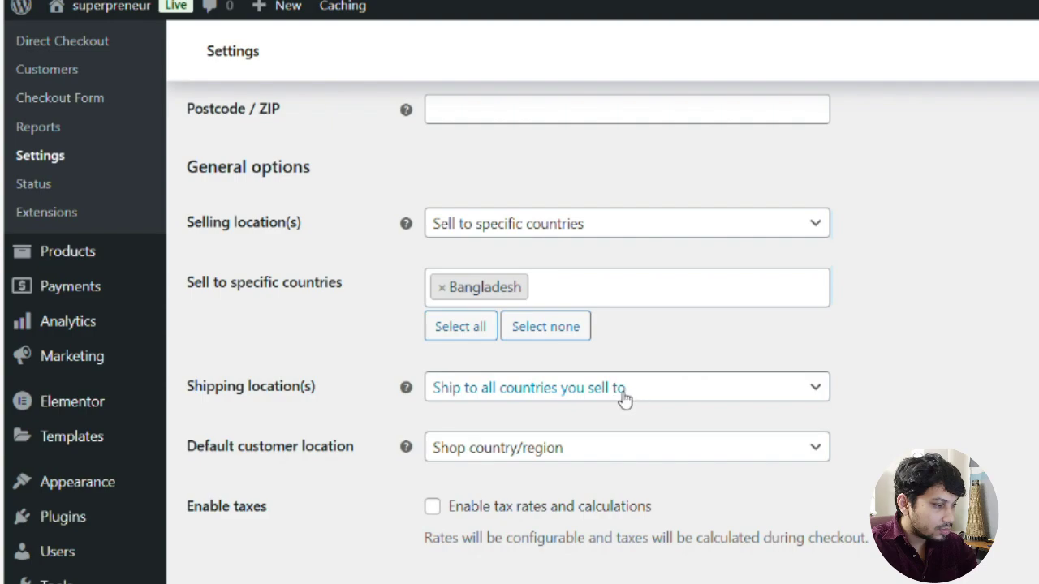
pyautogui.scroll(-1, 617, 397)
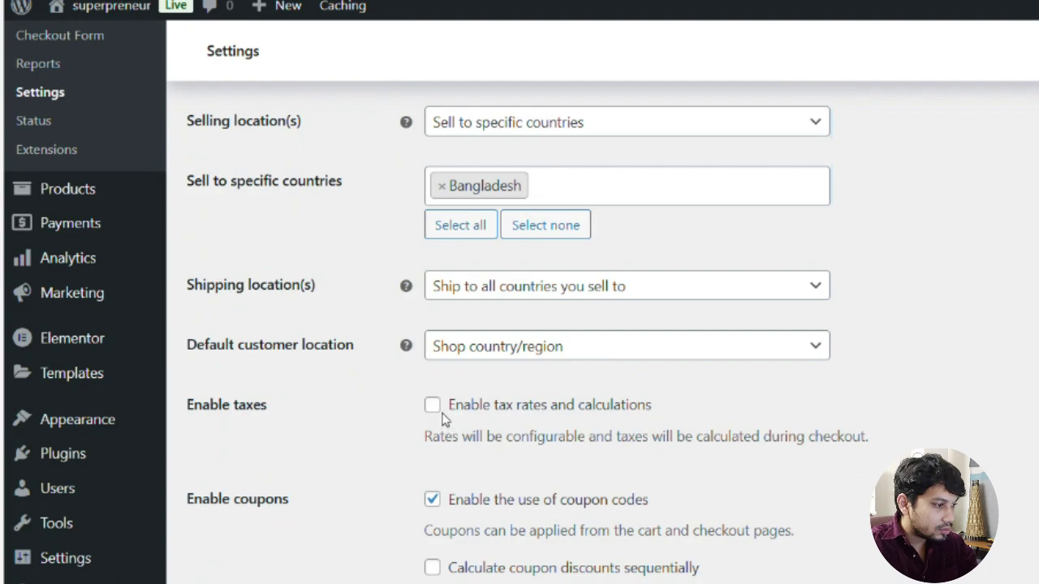
pyautogui.scroll(-3, 447, 430)
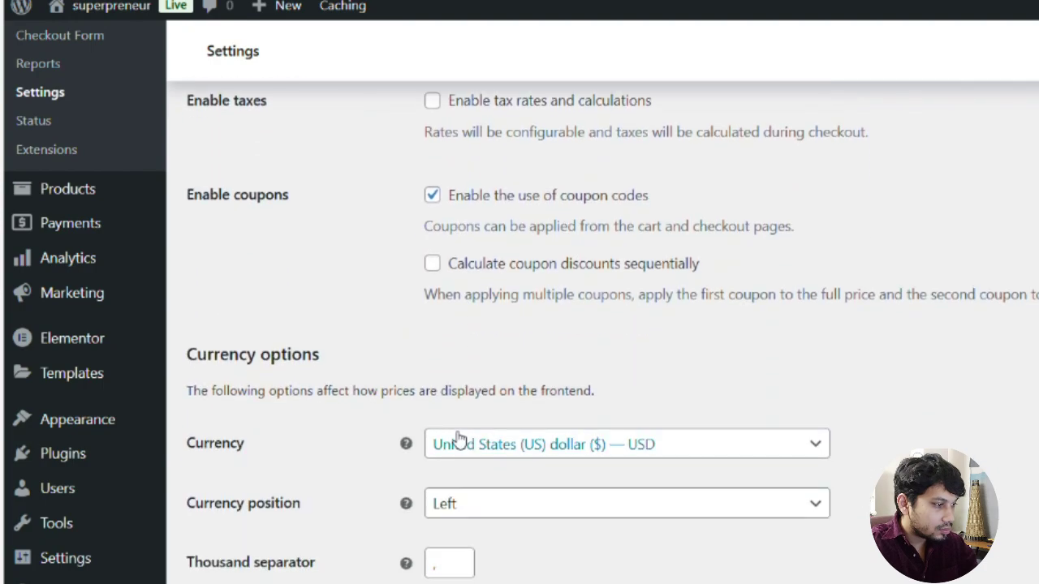
pyautogui.scroll(1, 457, 440)
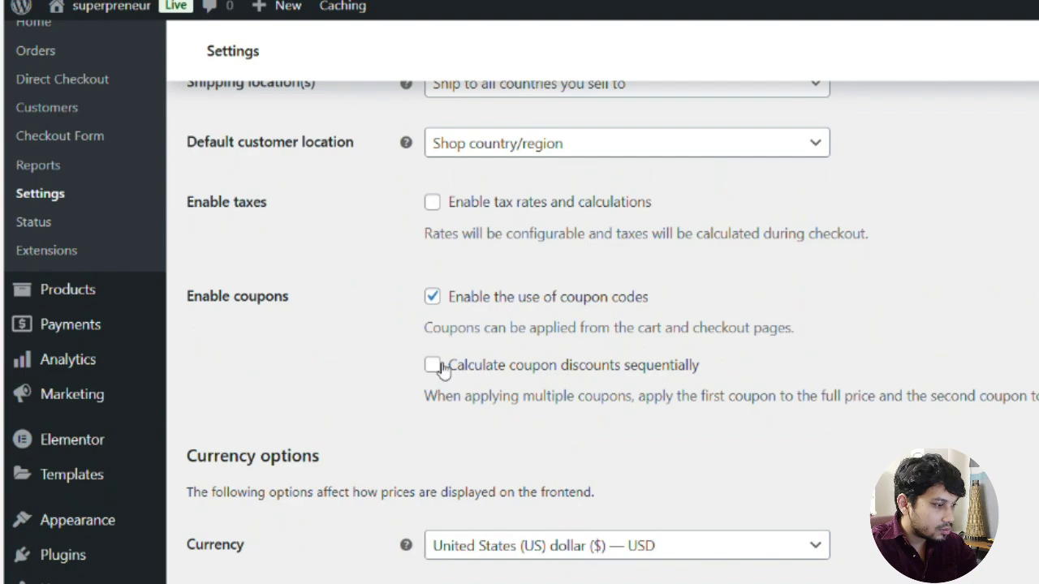
pyautogui.scroll(-1, 441, 376)
pyautogui.scroll(-2, 441, 376)
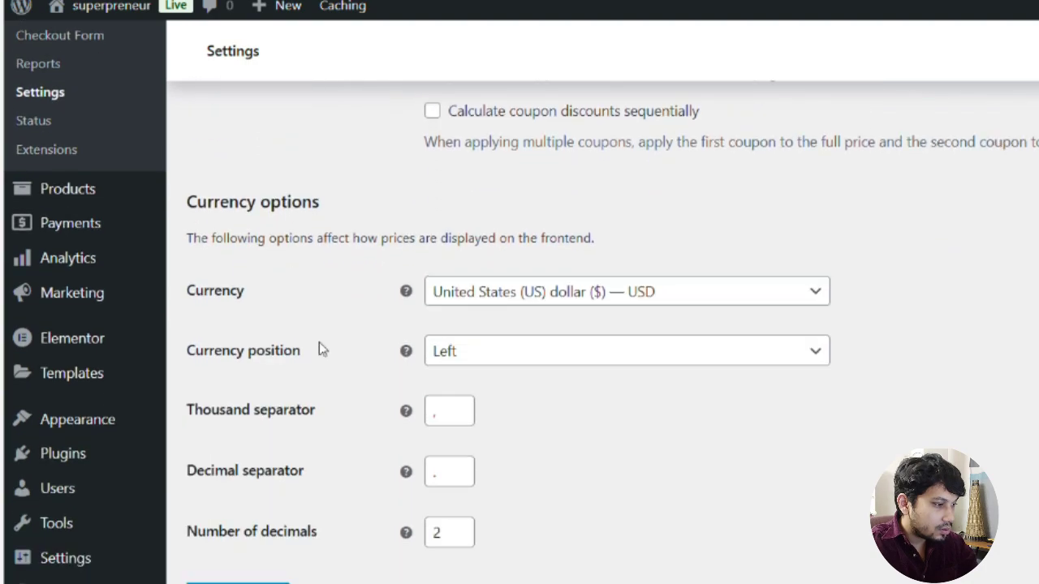
pyautogui.click(603, 282)
pyautogui.click(570, 323)
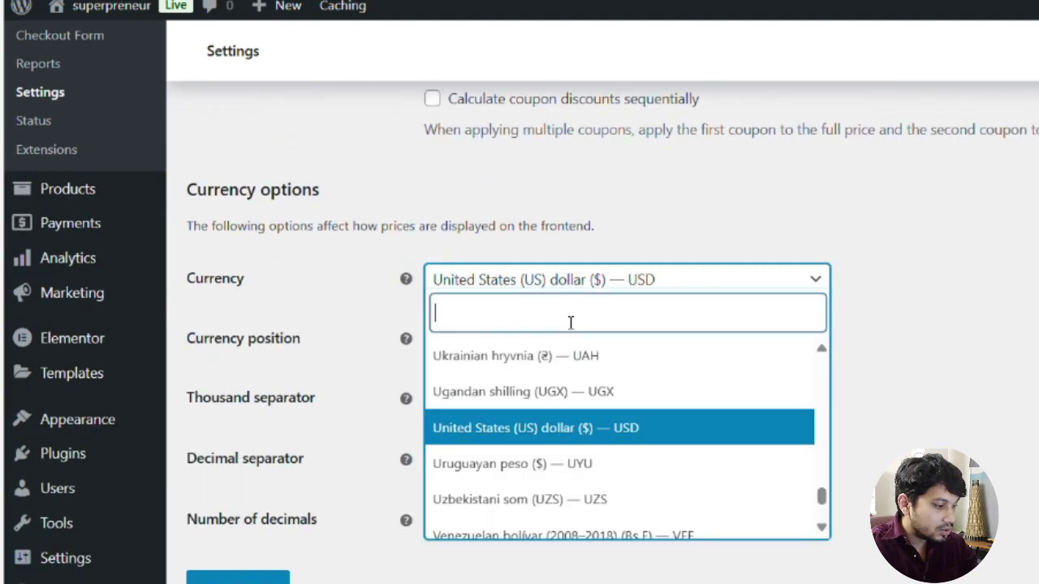
pyautogui.write('bdt')
pyautogui.click(540, 357)
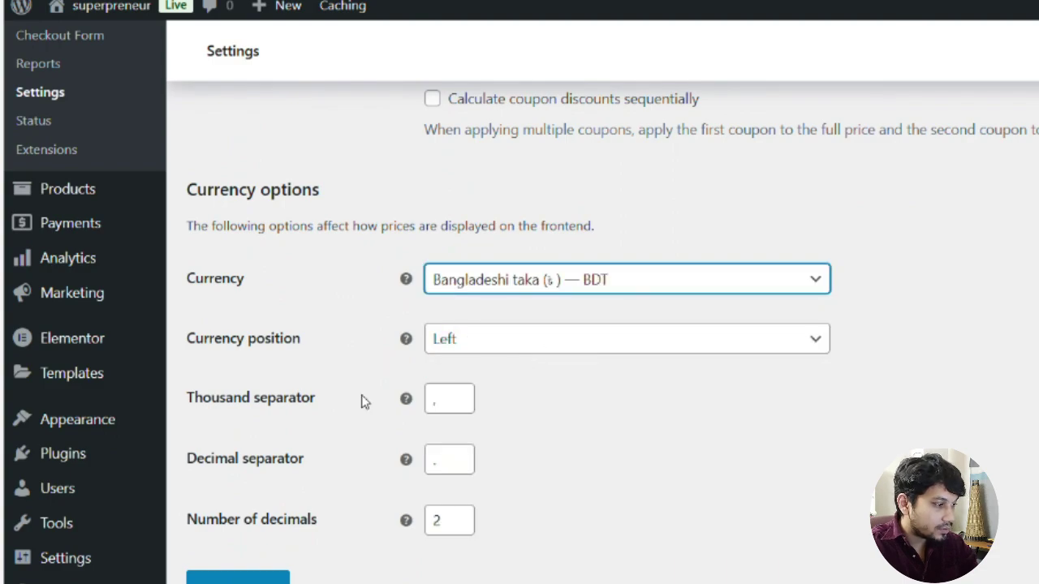
pyautogui.click(238, 577)
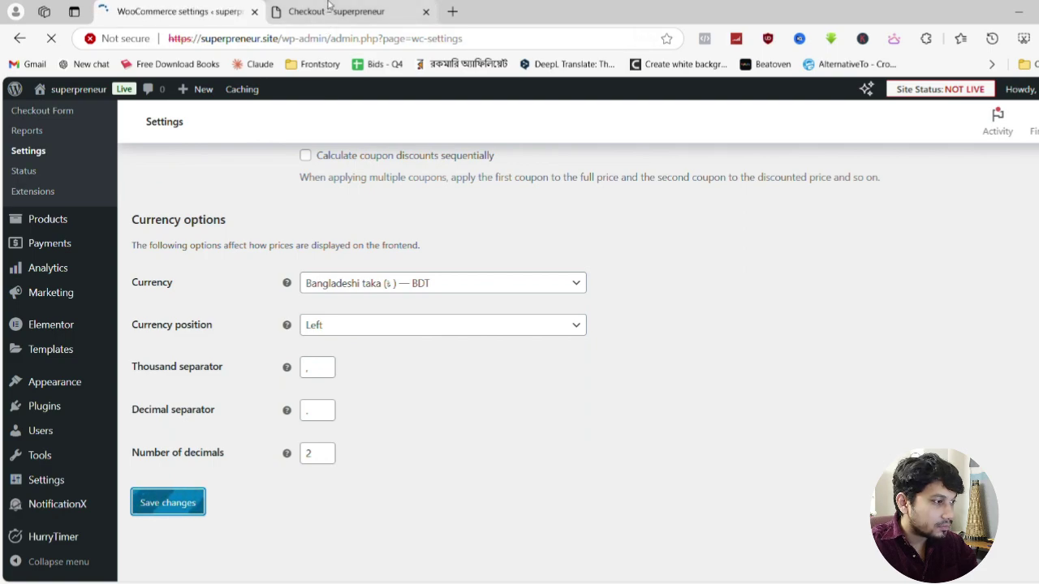
# Reload the checkout and review the five Online Business Secrets priced in taka
pyautogui.click(328, 6)
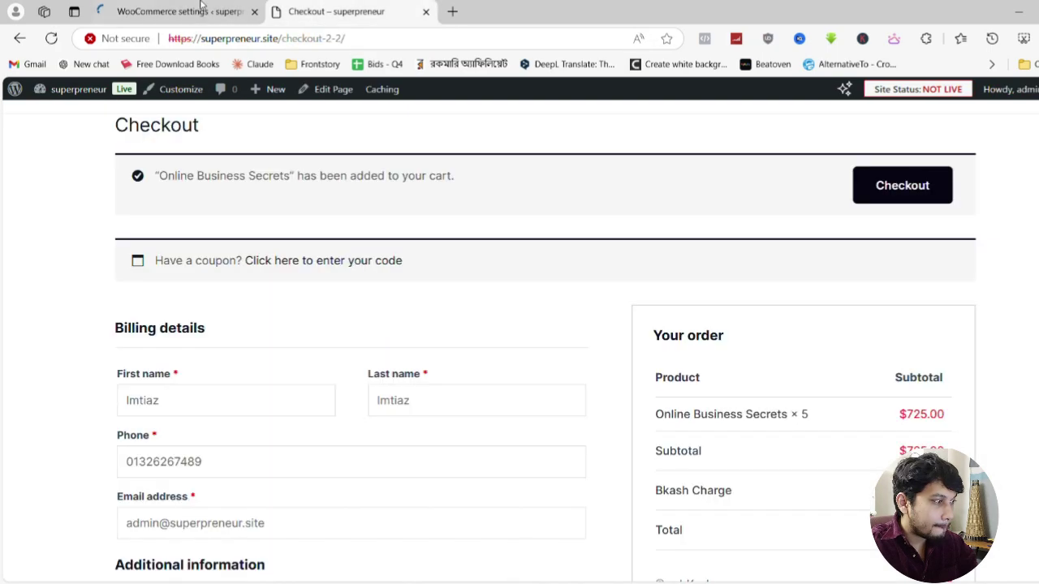
pyautogui.press('F5')
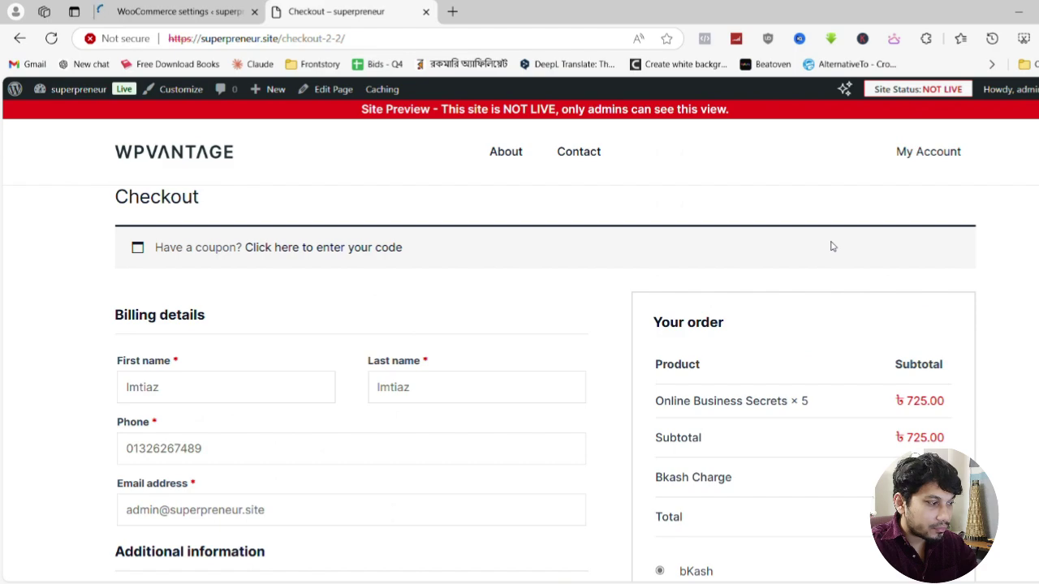
pyautogui.scroll(-2, 831, 247)
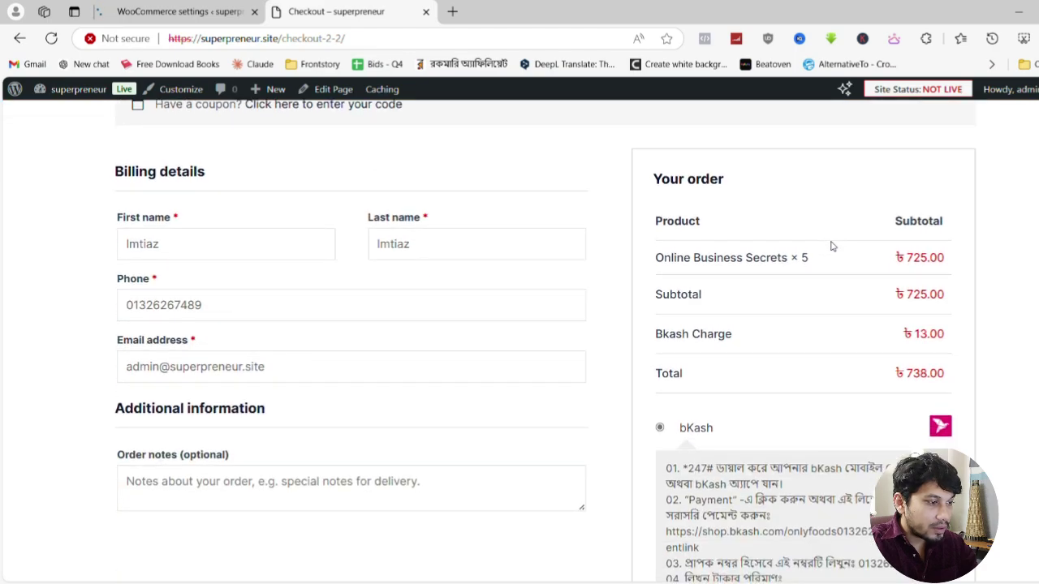
pyautogui.moveTo(656, 258); pyautogui.dragTo(810, 258)
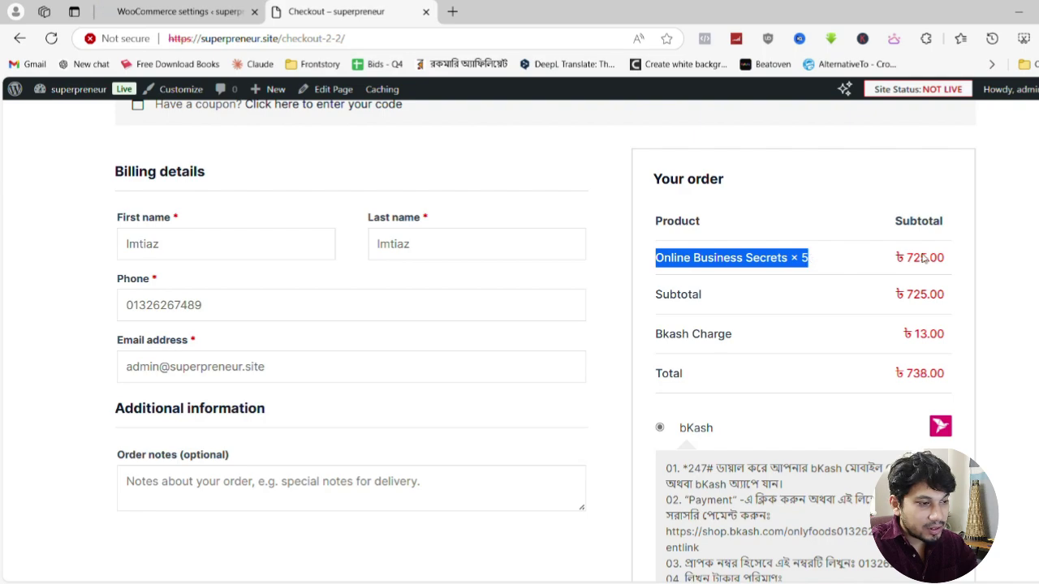
pyautogui.scroll(-2, 926, 375)
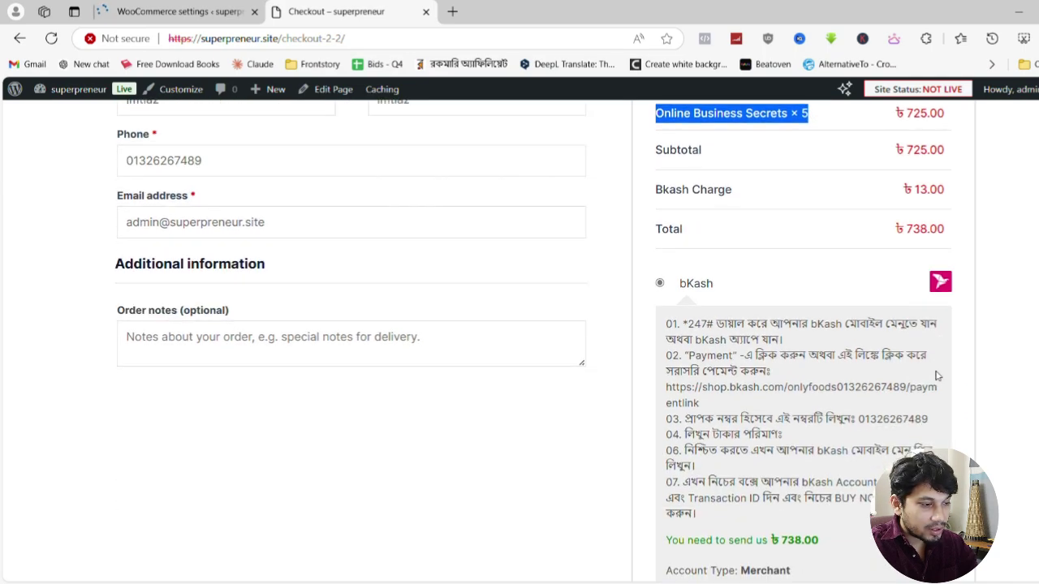
pyautogui.scroll(-2, 935, 376)
pyautogui.scroll(-3, 831, 407)
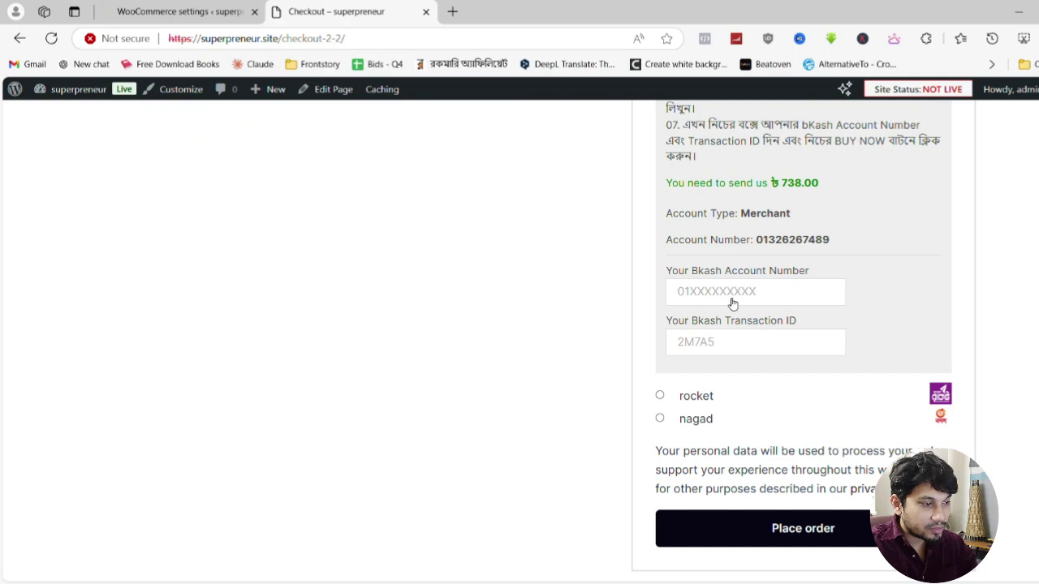
pyautogui.scroll(-2, 771, 389)
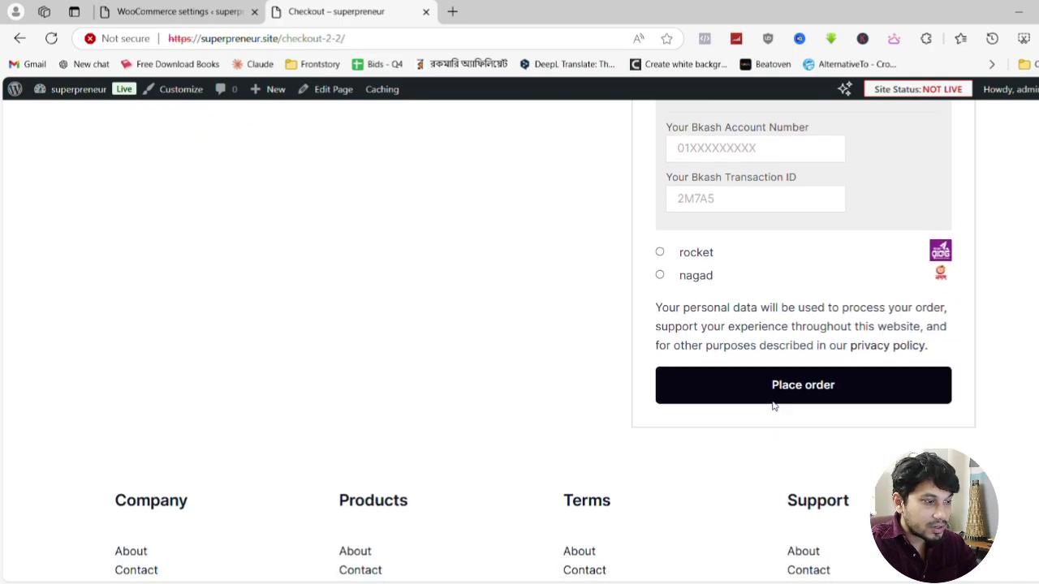
pyautogui.scroll(3, 779, 381)
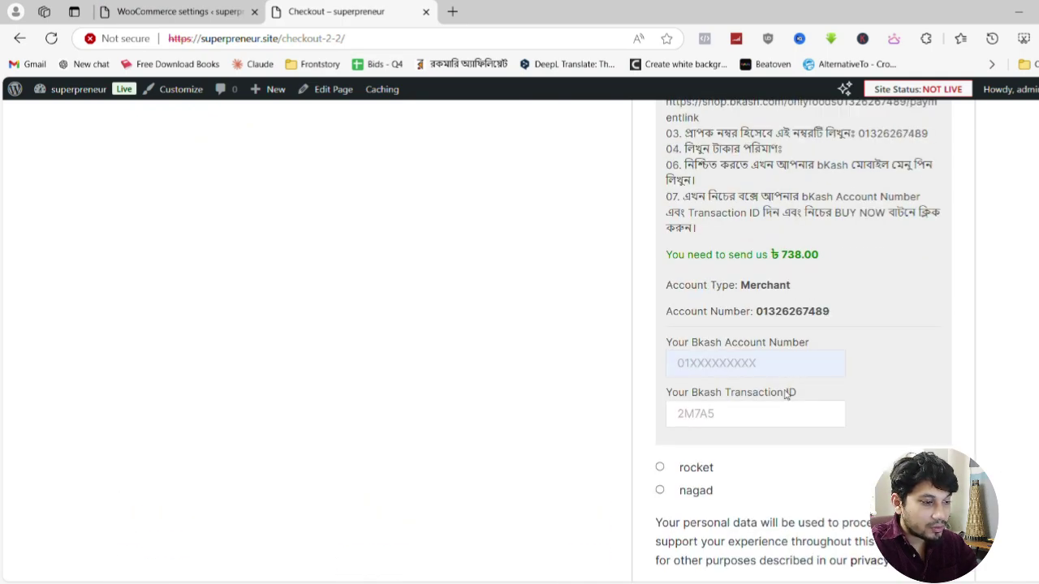
pyautogui.scroll(-3, 742, 417)
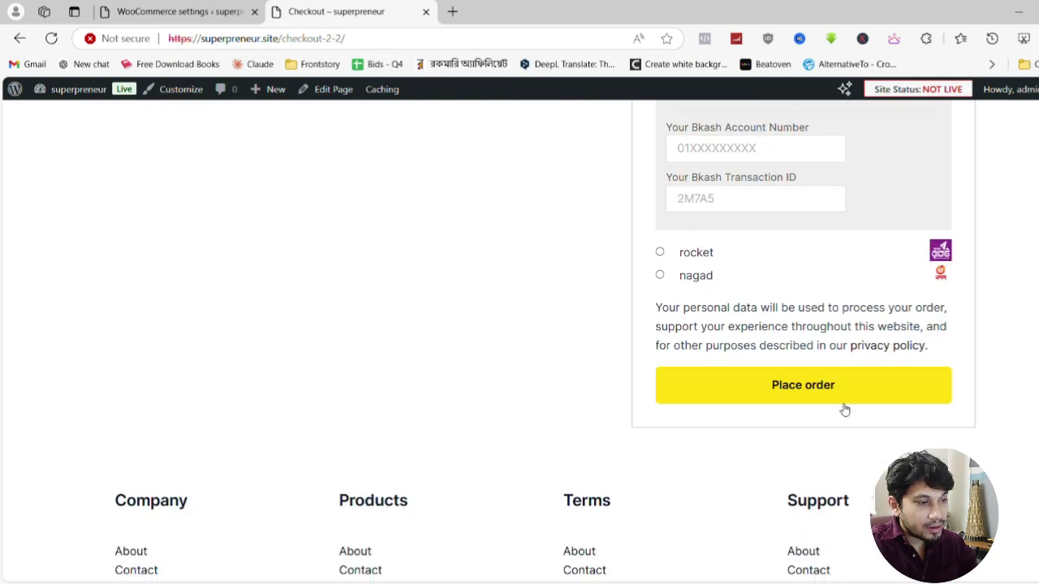
pyautogui.scroll(2, 836, 405)
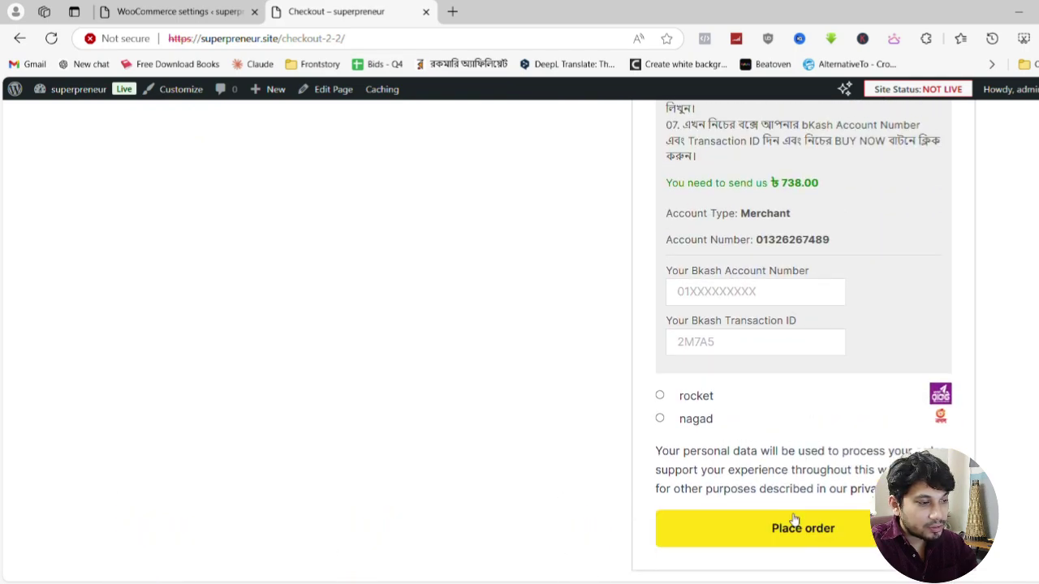
# Enter the payer's bKash account number and transaction ID, then place the order
pyautogui.click(753, 324)
pyautogui.click(746, 347)
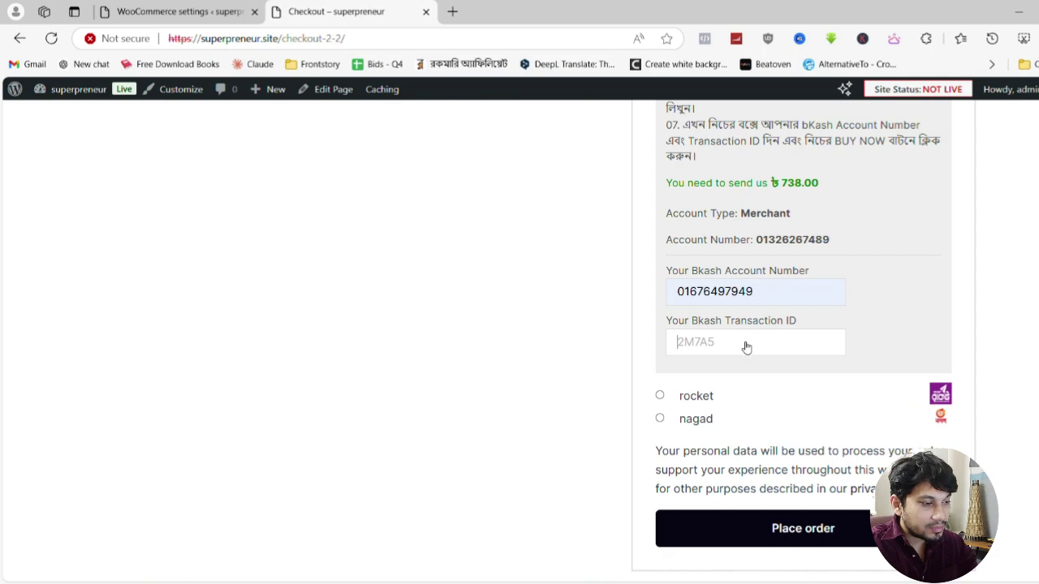
pyautogui.click(712, 388)
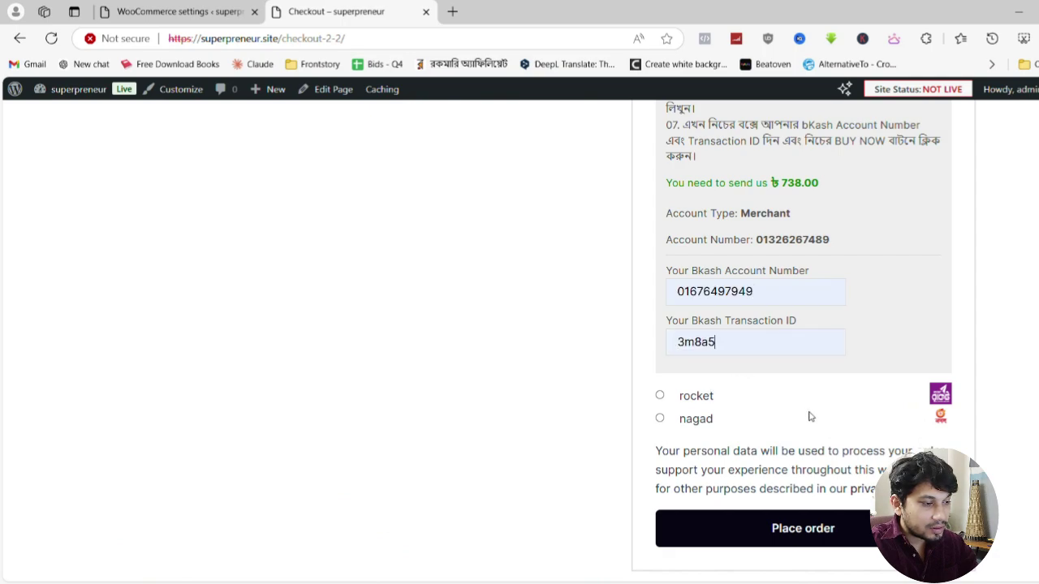
pyautogui.press('Return')
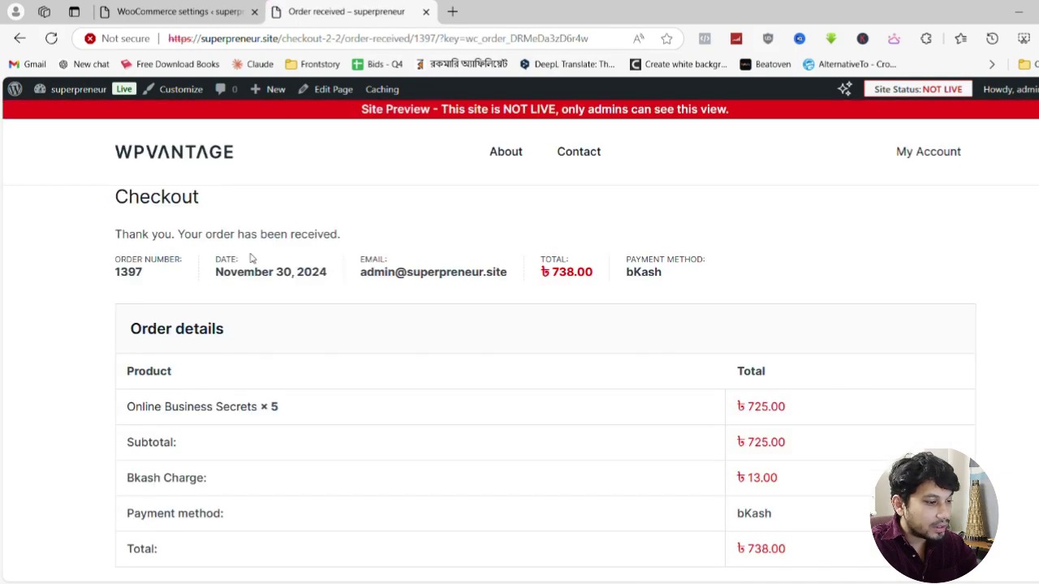
# Review the order confirmation, then switch to the admin tab's orders list
pyautogui.scroll(-7, 386, 298)
pyautogui.scroll(6, 387, 298)
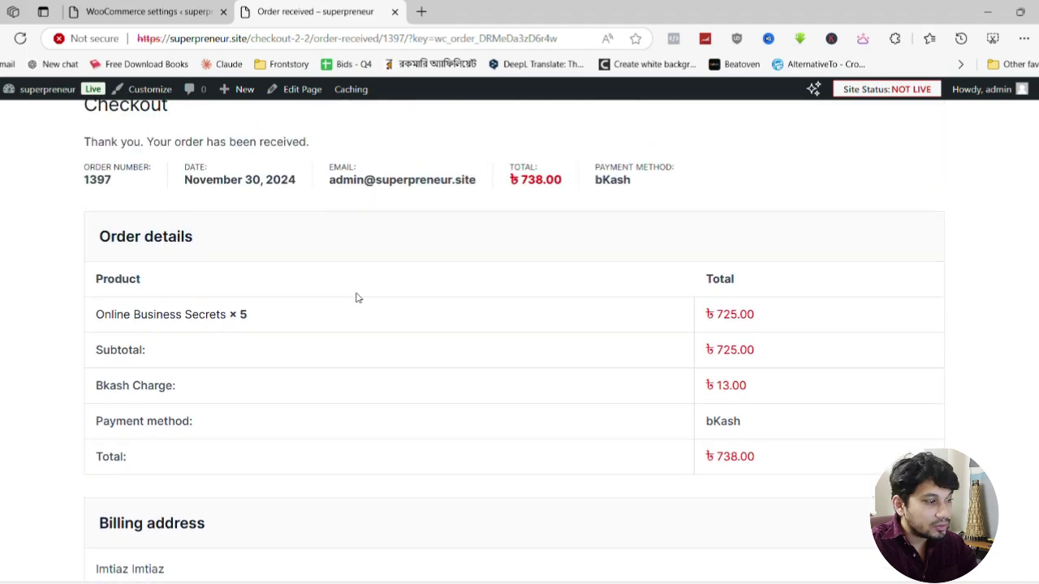
pyautogui.scroll(1, 560, 316)
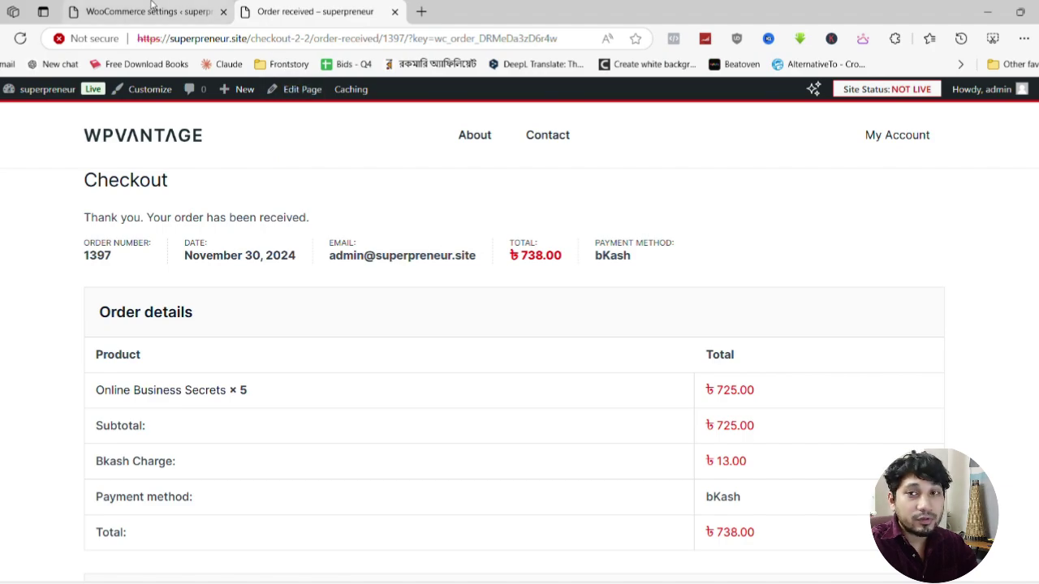
pyautogui.click(146, 12)
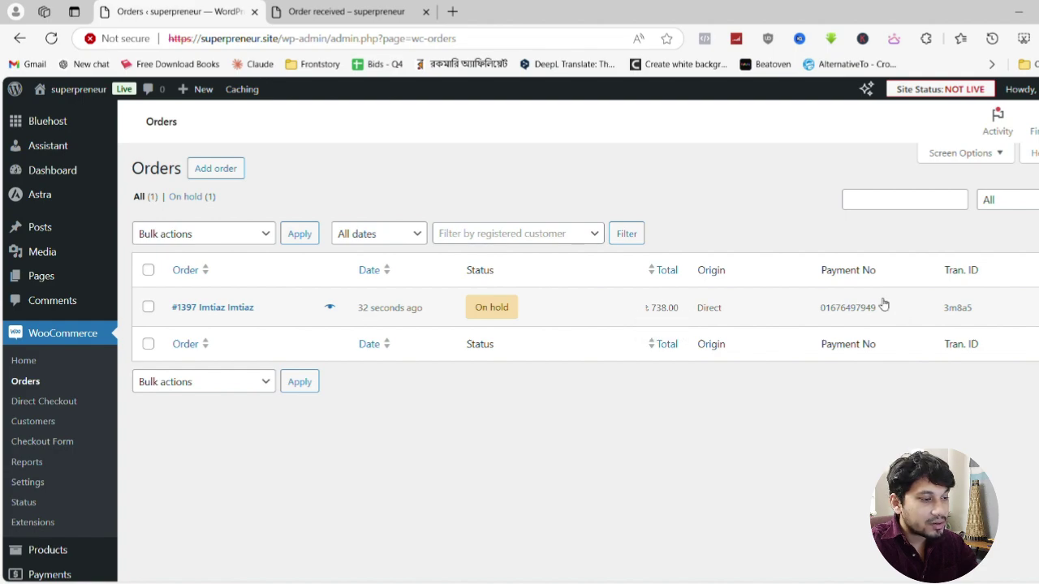
# Check the order confirmation and the now-empty cart, then return to the orders list
pyautogui.click(346, 11)
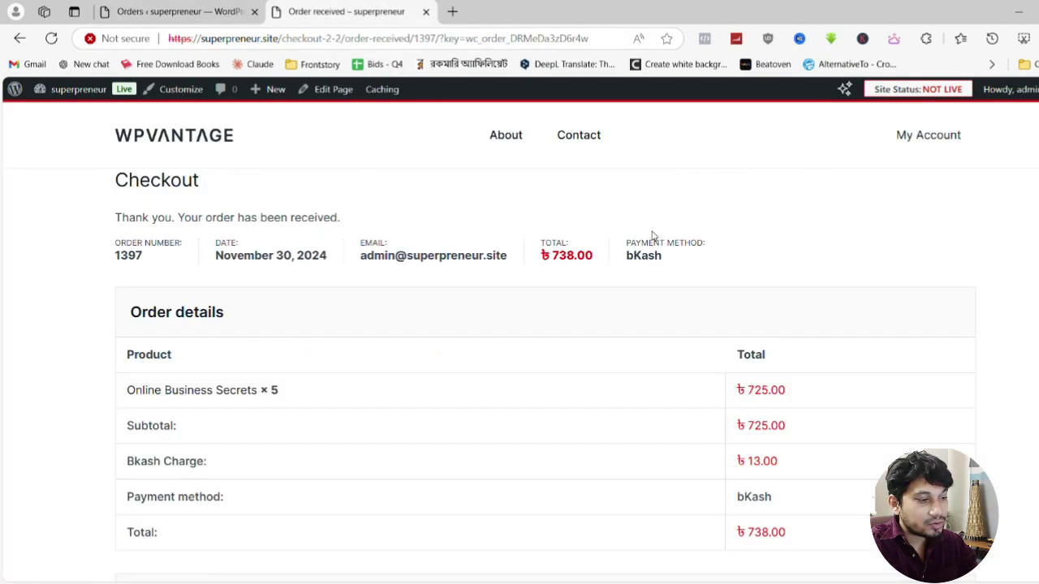
pyautogui.scroll(-4, 863, 373)
pyautogui.click(20, 38)
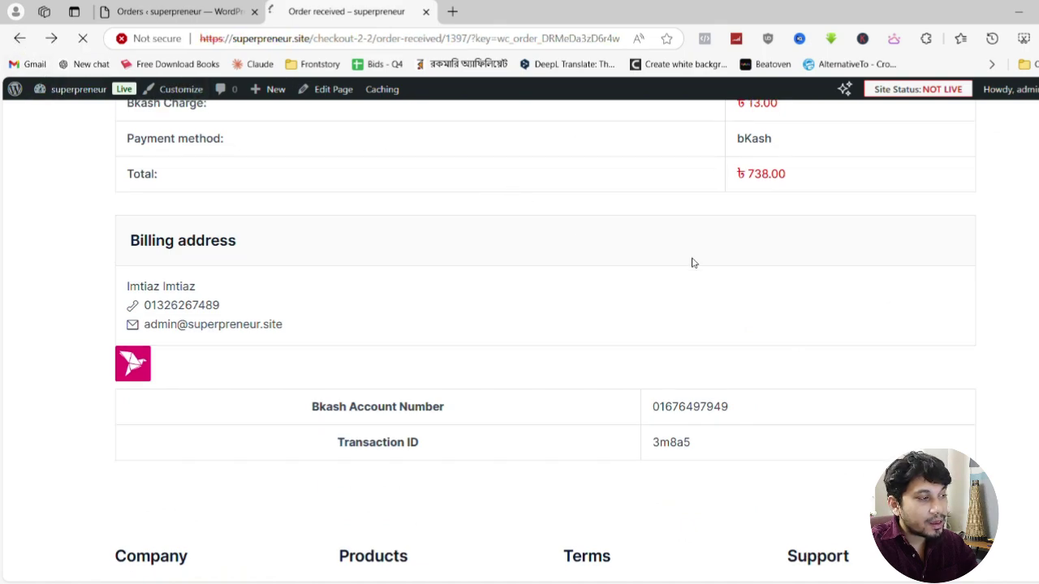
pyautogui.click(177, 11)
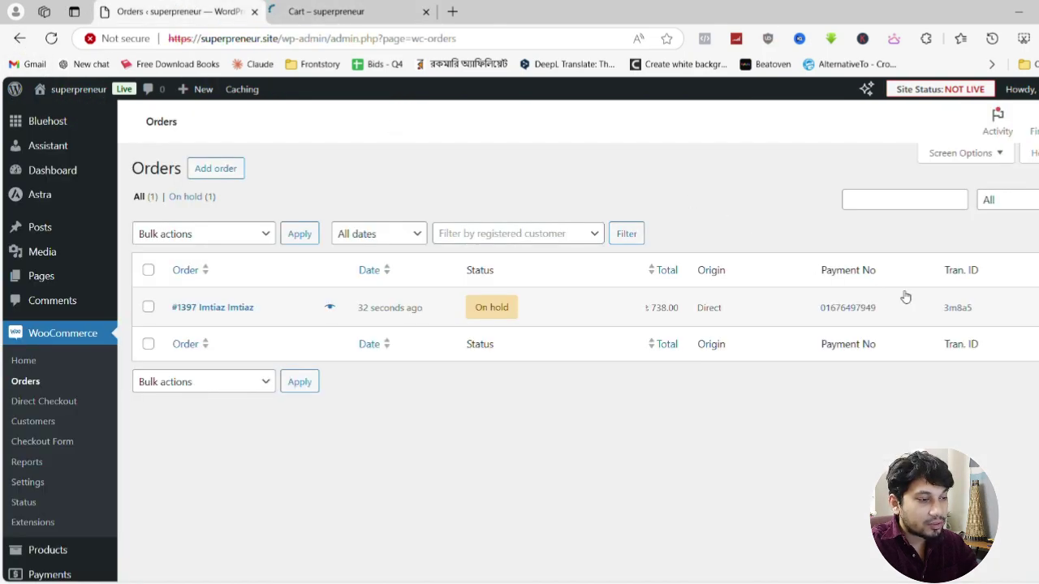
pyautogui.hotkey('ctrl', 'Tab')
pyautogui.scroll(-1, 619, 308)
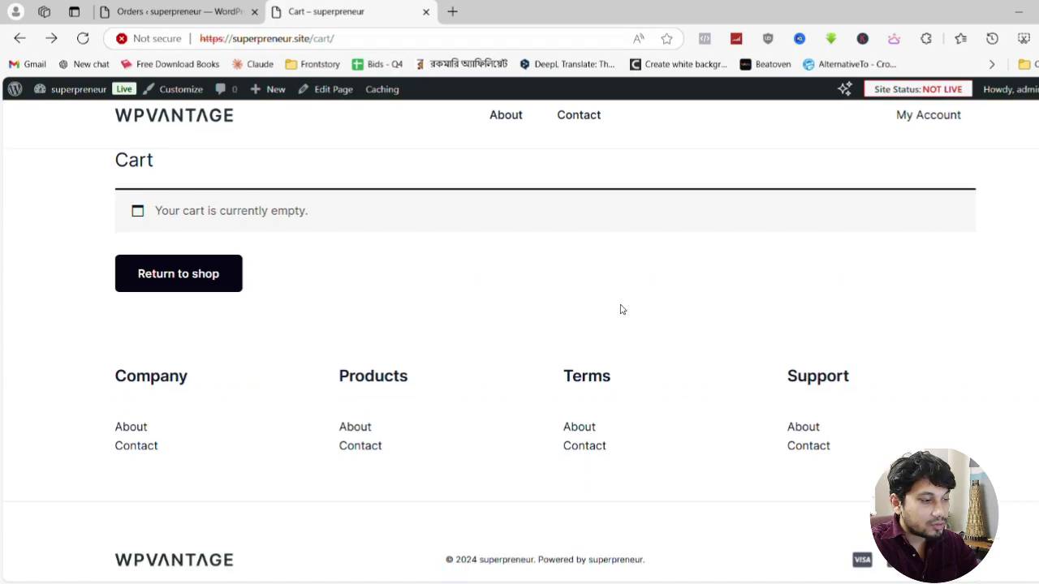
pyautogui.click(103, 6)
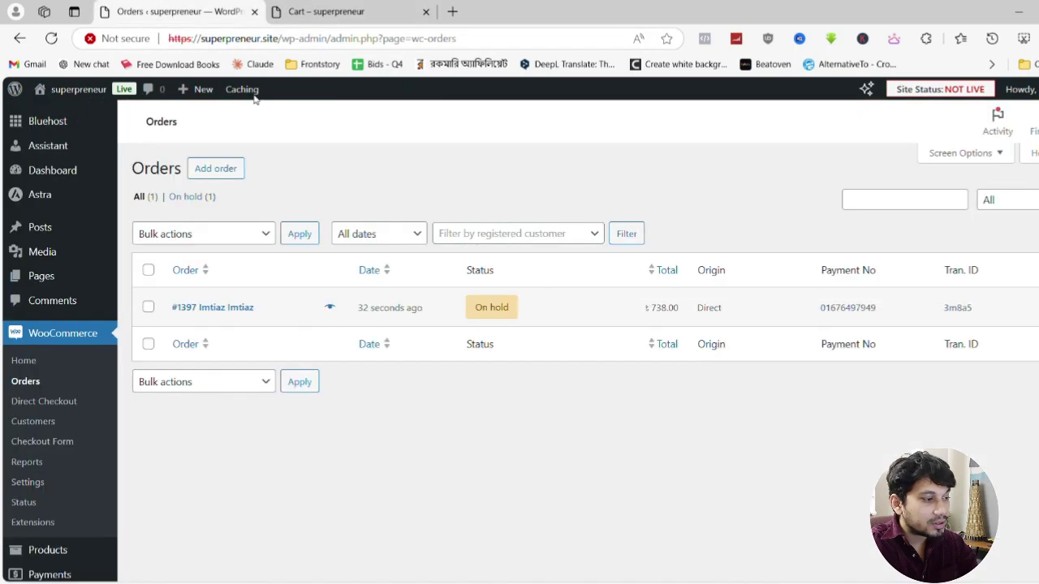
# Open the new bKash order and set its status to Completed
pyautogui.click(207, 315)
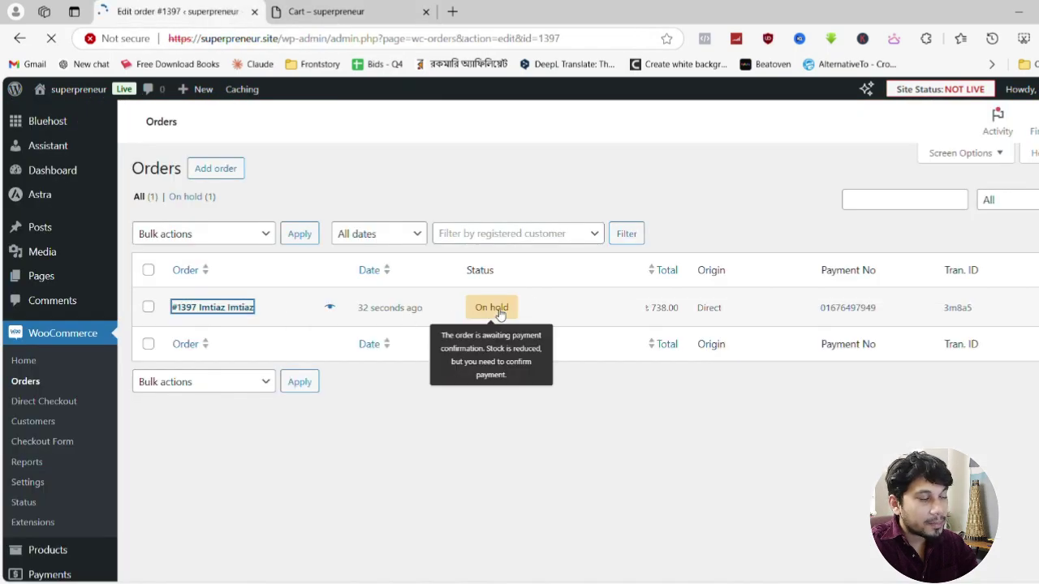
pyautogui.scroll(-2, 435, 323)
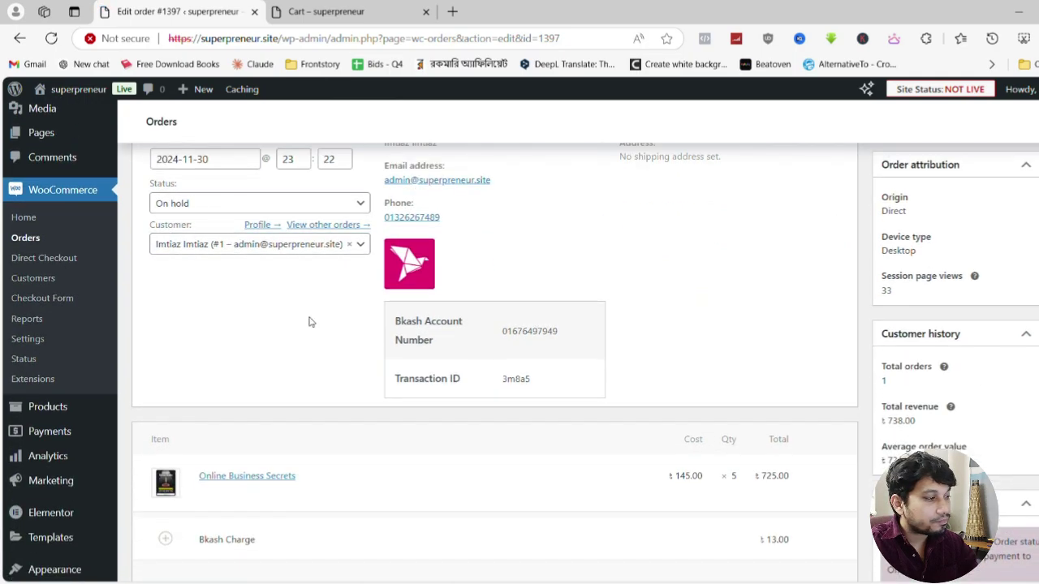
pyautogui.click(234, 207)
pyautogui.click(198, 301)
# Update order #1397 as Completed and check the Online Business Secrets product page
pyautogui.scroll(3, 800, 348)
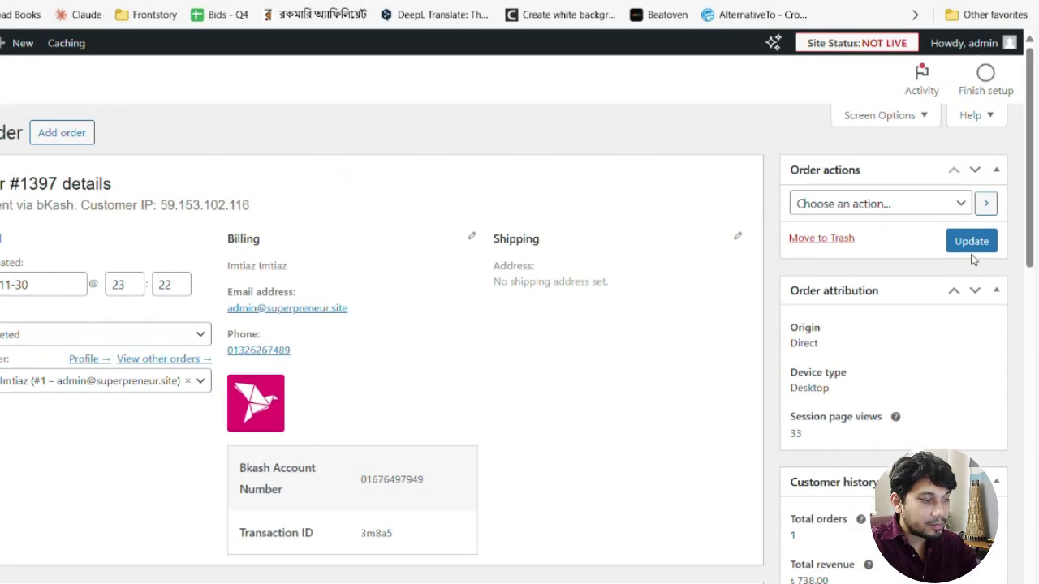
pyautogui.click(971, 245)
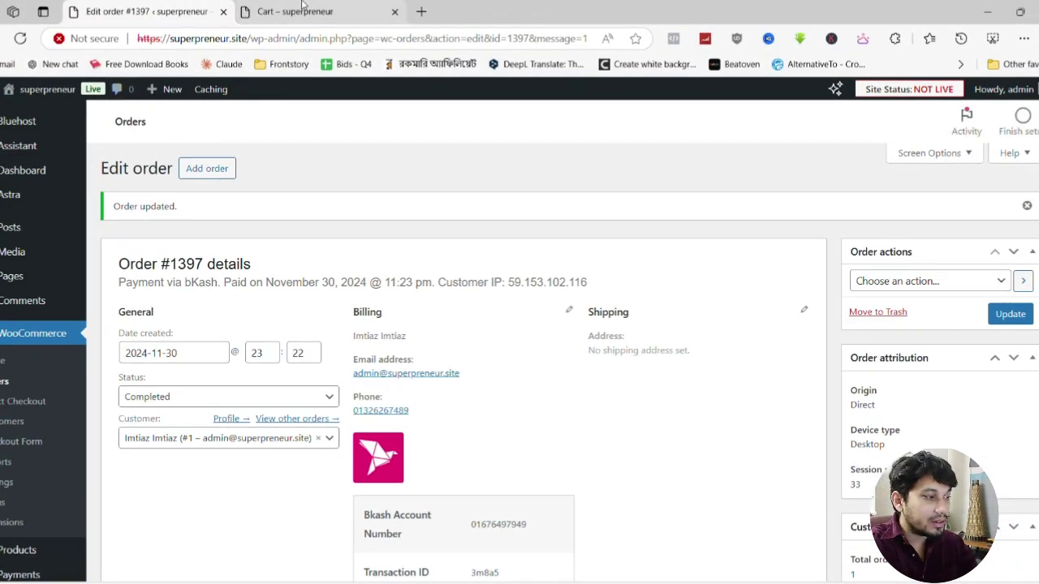
pyautogui.click(268, 11)
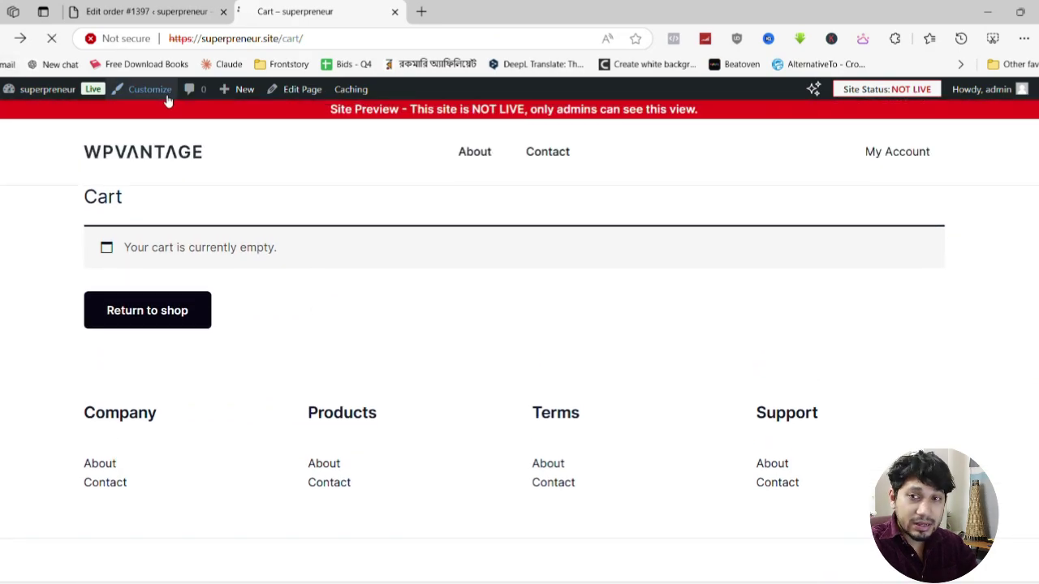
pyautogui.click(162, 10)
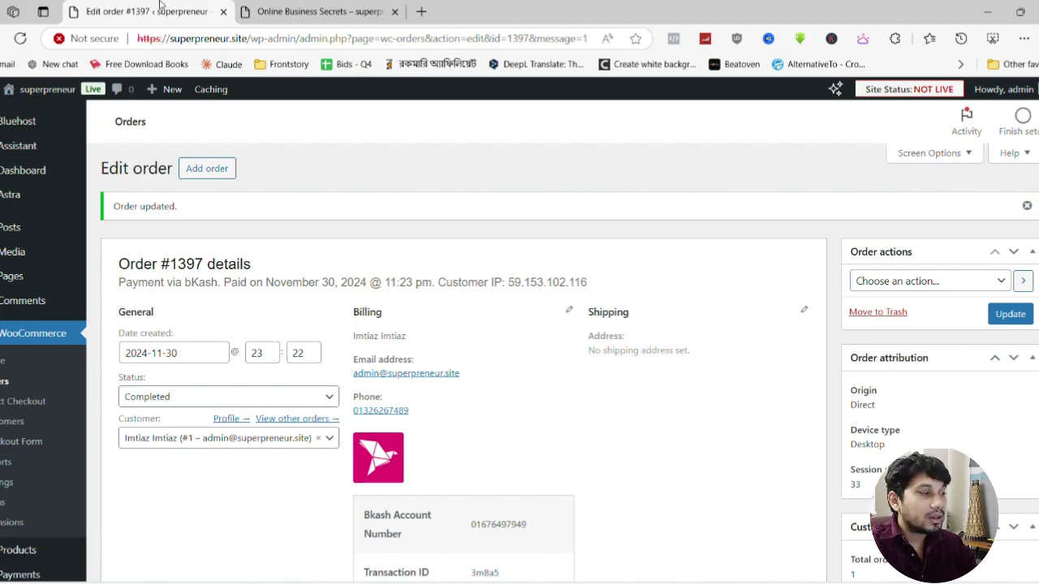
pyautogui.hotkey('ctrl', 'Tab')
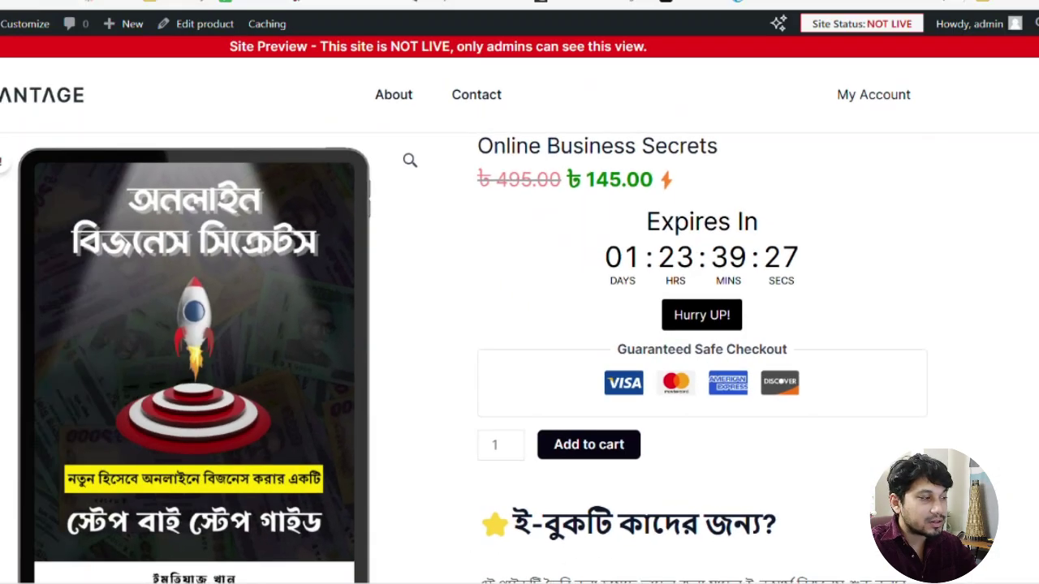
pyautogui.click(176, 10)
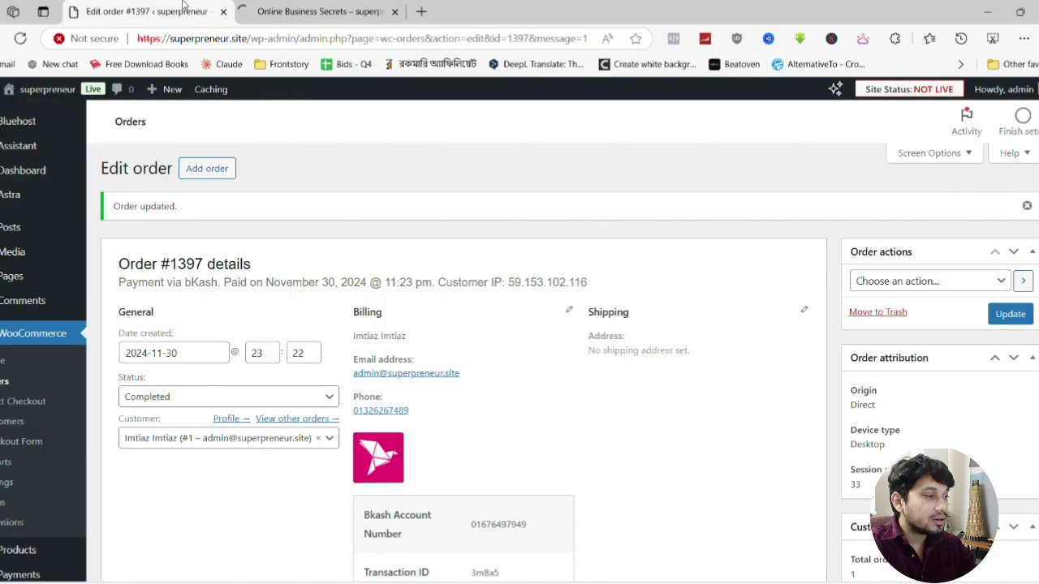
# Open the Widgets screen, dismiss its welcome notice, and expand the WooCommerce Sidebar
pyautogui.click(307, 8)
pyautogui.scroll(15, 284, 154)
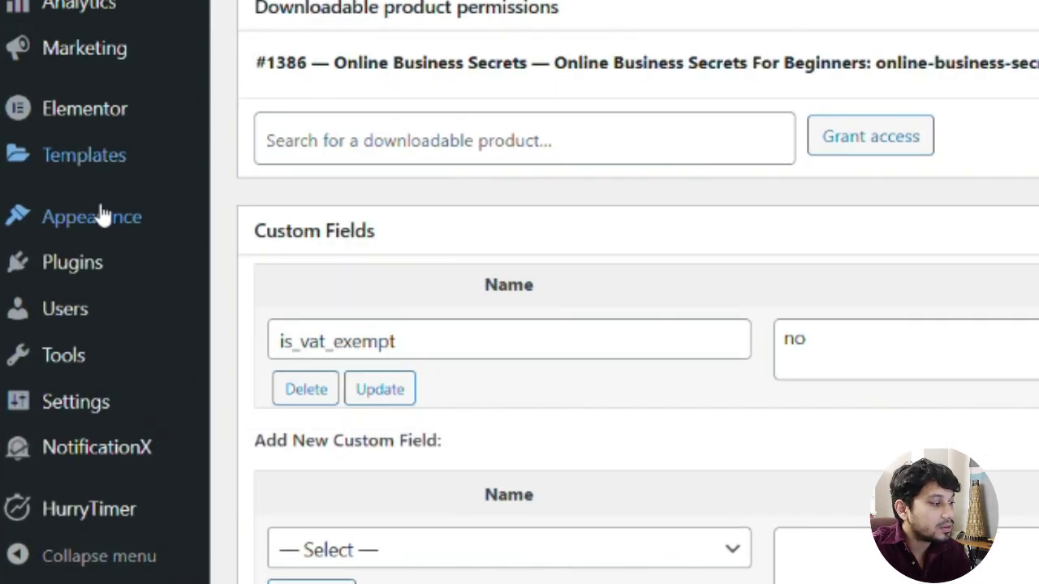
pyautogui.moveTo(59, 384)
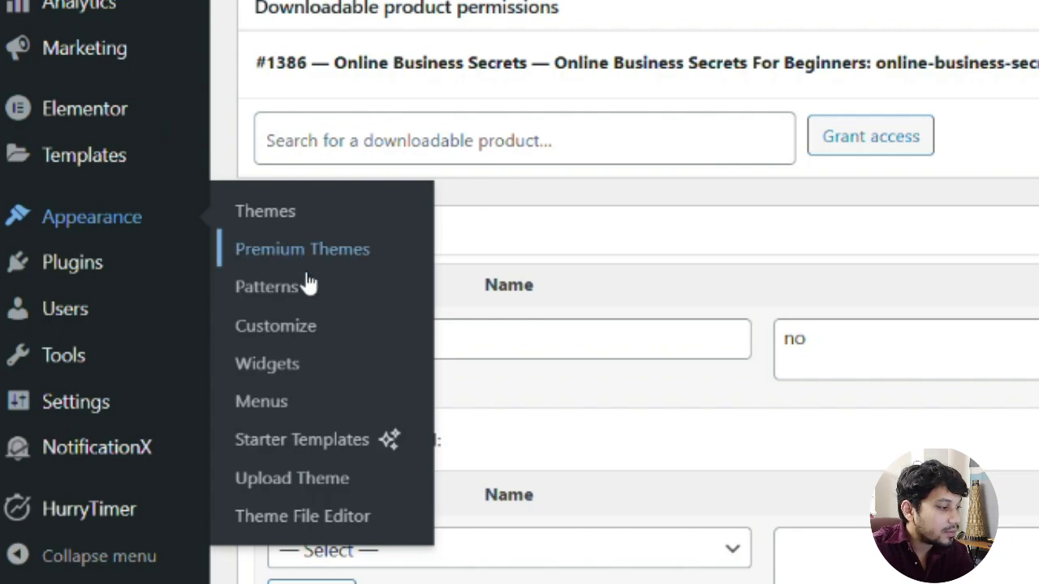
pyautogui.click(307, 369)
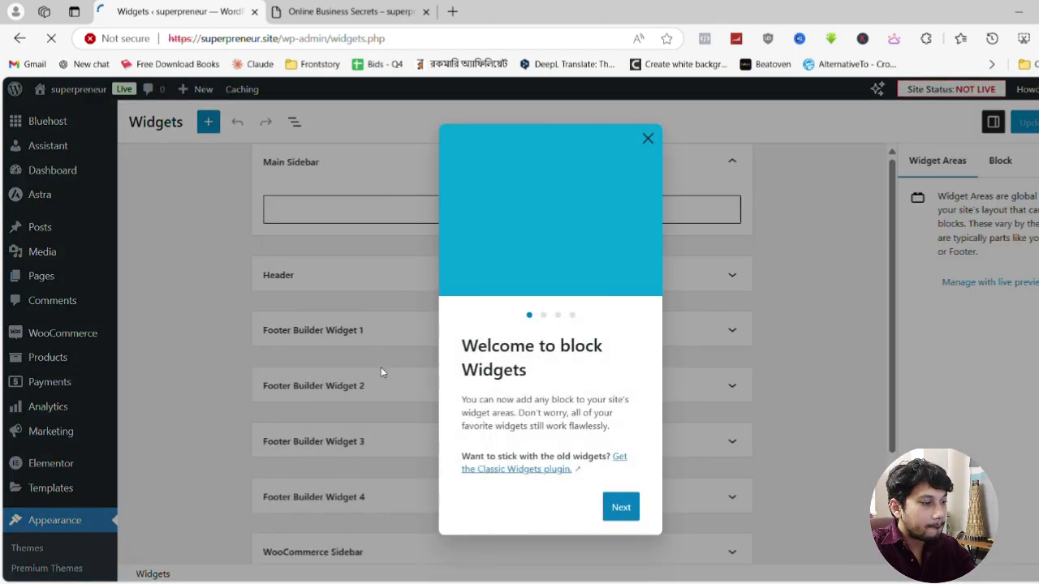
pyautogui.click(646, 140)
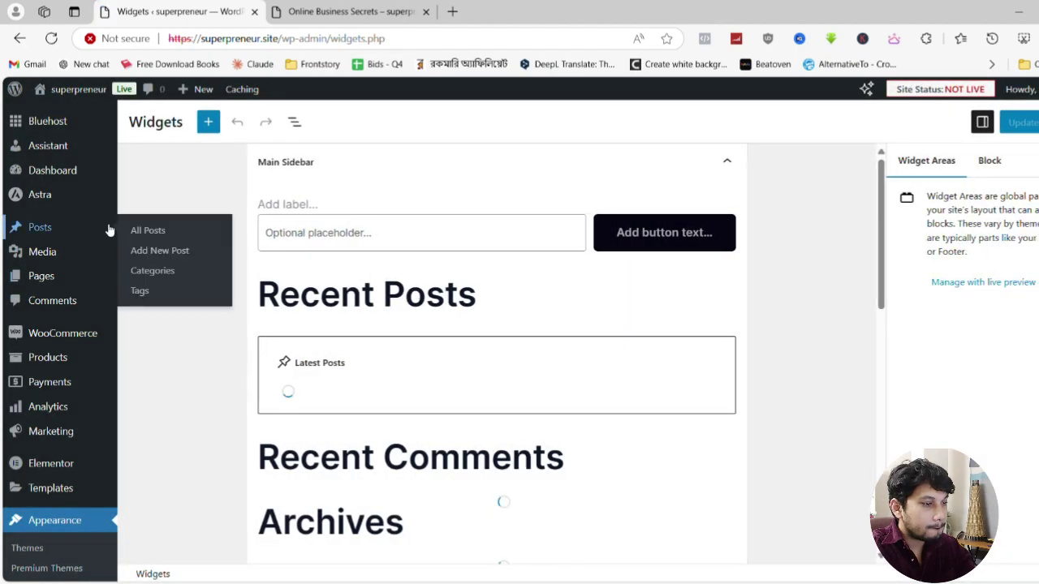
pyautogui.scroll(-10, 425, 315)
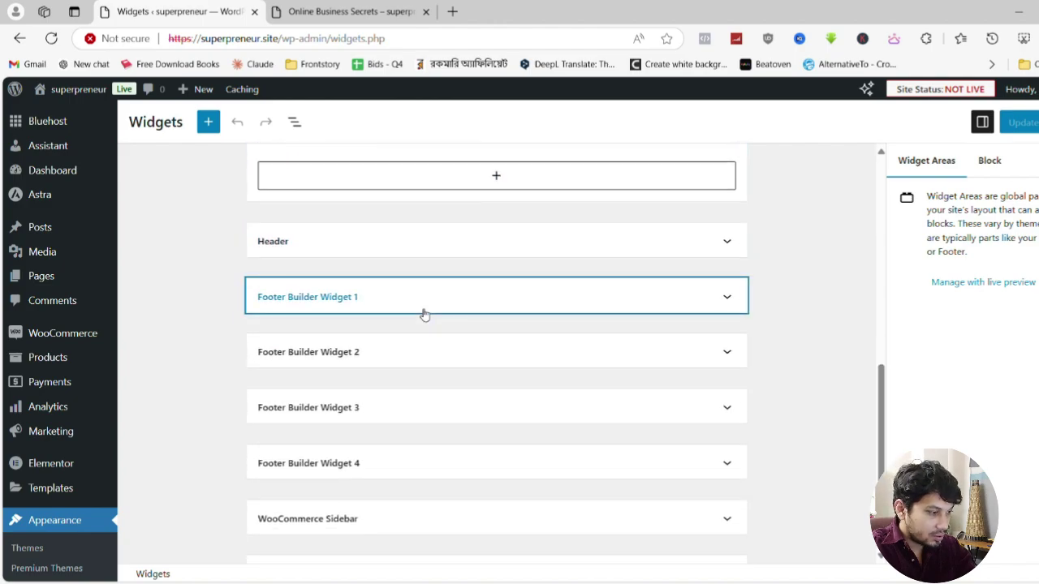
pyautogui.scroll(-2, 424, 315)
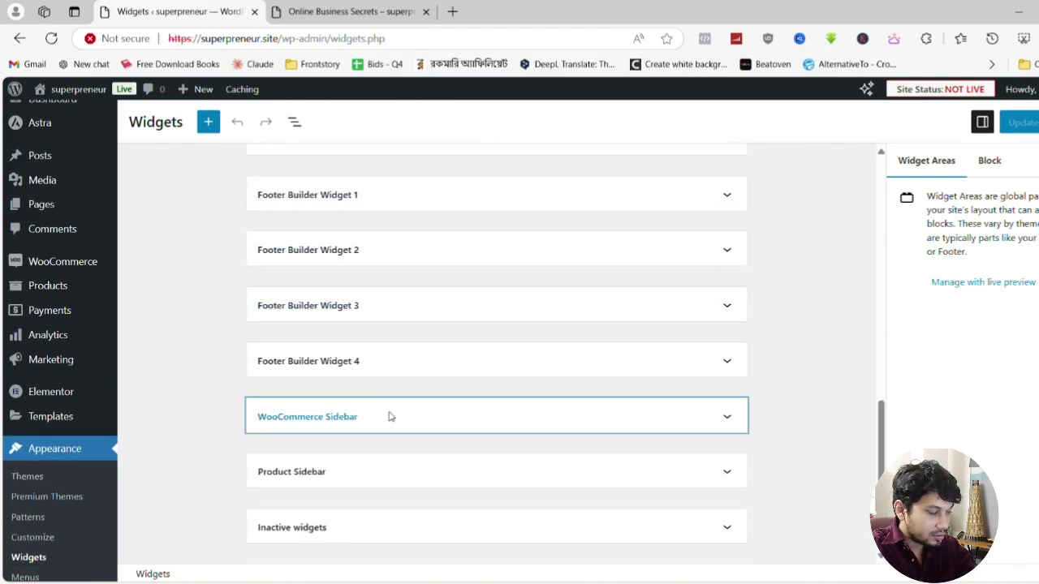
pyautogui.click(549, 418)
pyautogui.scroll(-1, 524, 410)
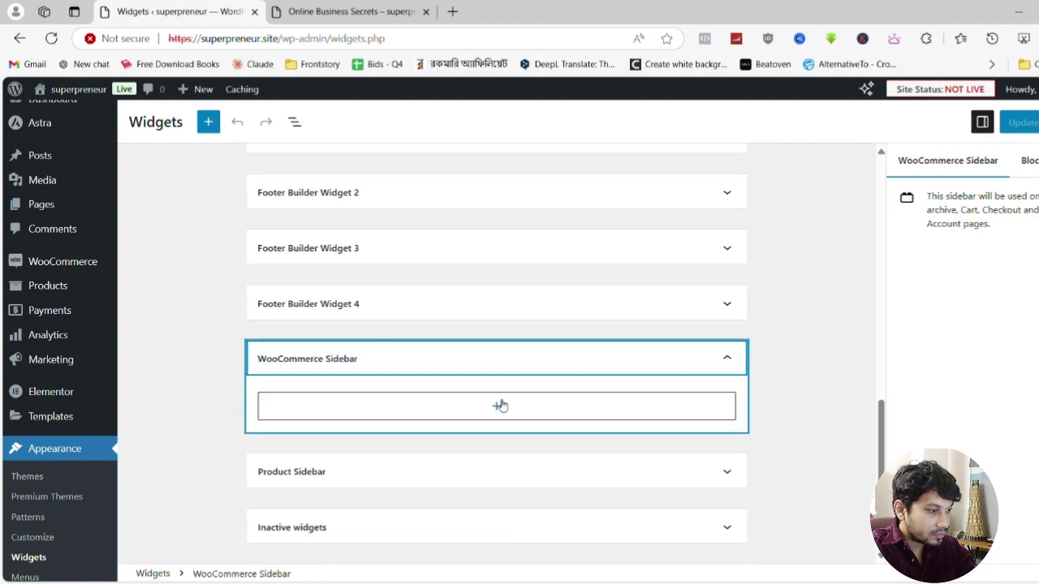
# Insert a Search block with the button inside the field and a magnifier icon
pyautogui.click(500, 406)
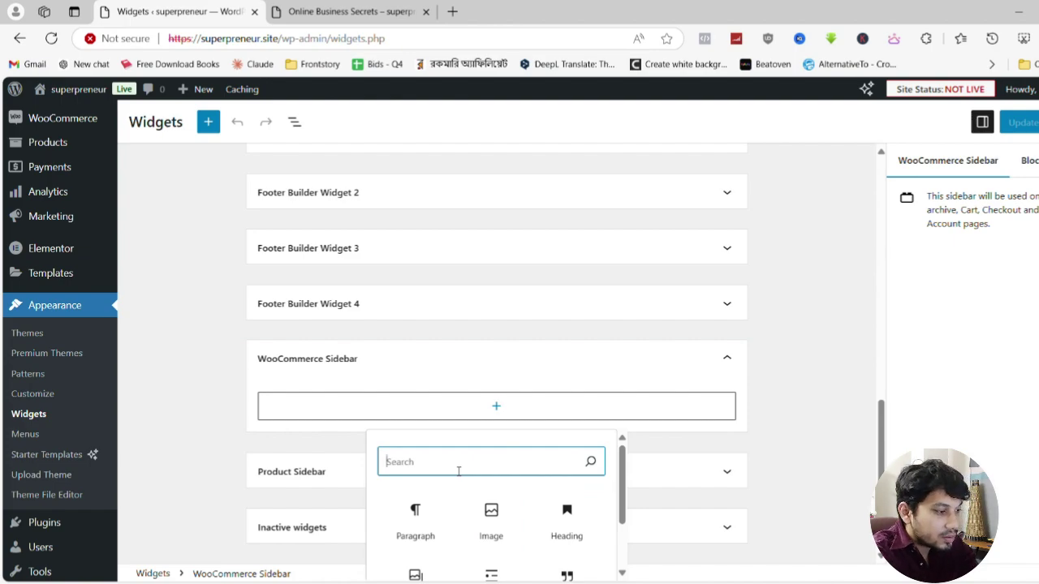
pyautogui.write('search')
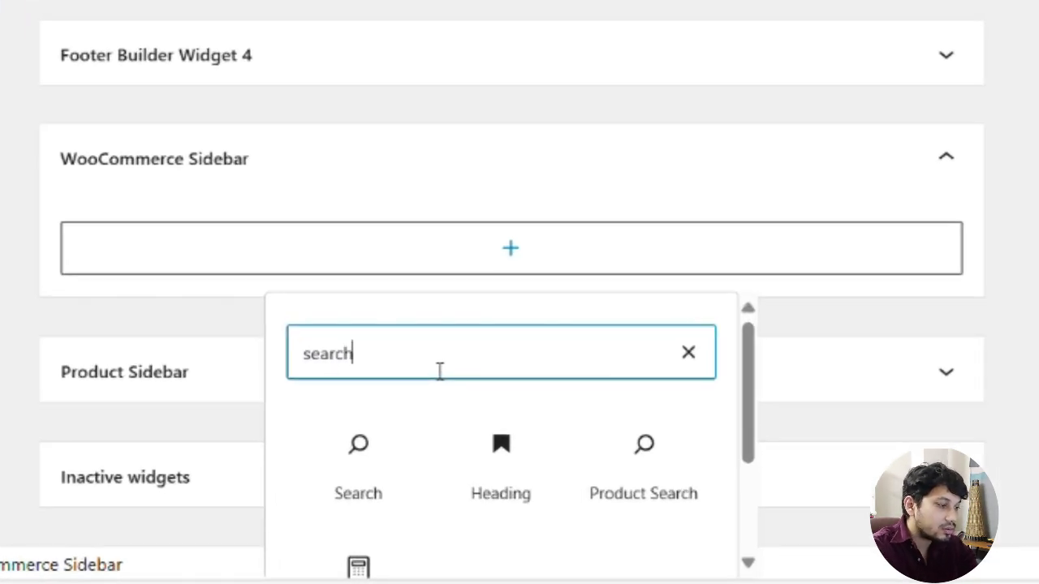
pyautogui.scroll(-2, 375, 359)
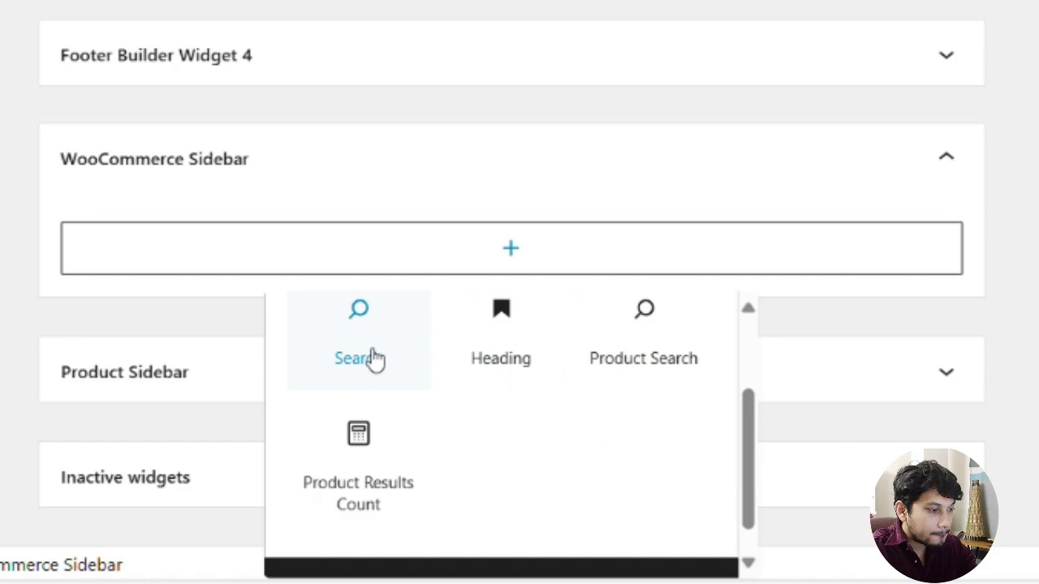
pyautogui.click(376, 359)
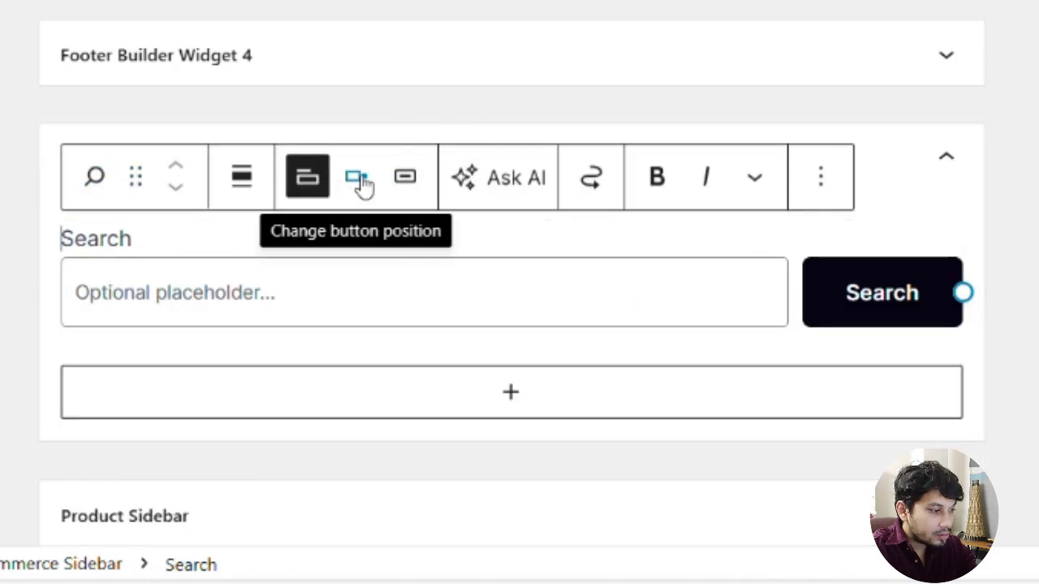
pyautogui.click(358, 188)
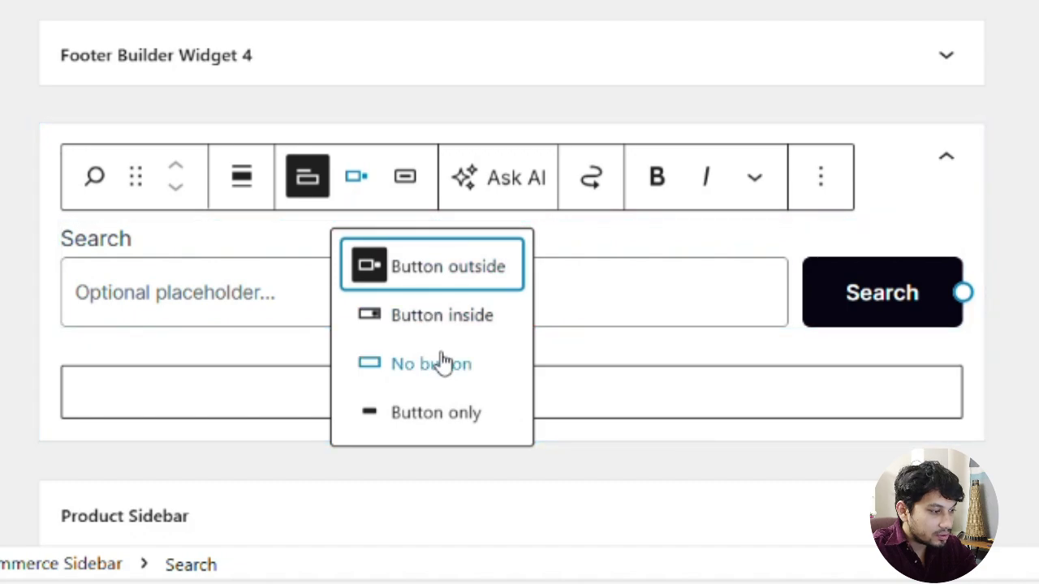
pyautogui.click(442, 318)
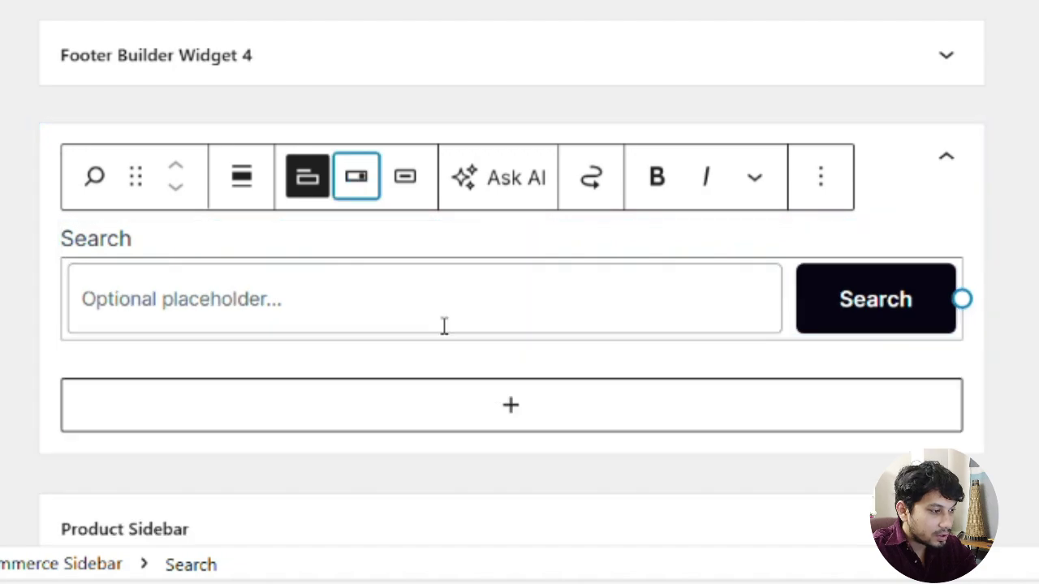
pyautogui.click(412, 185)
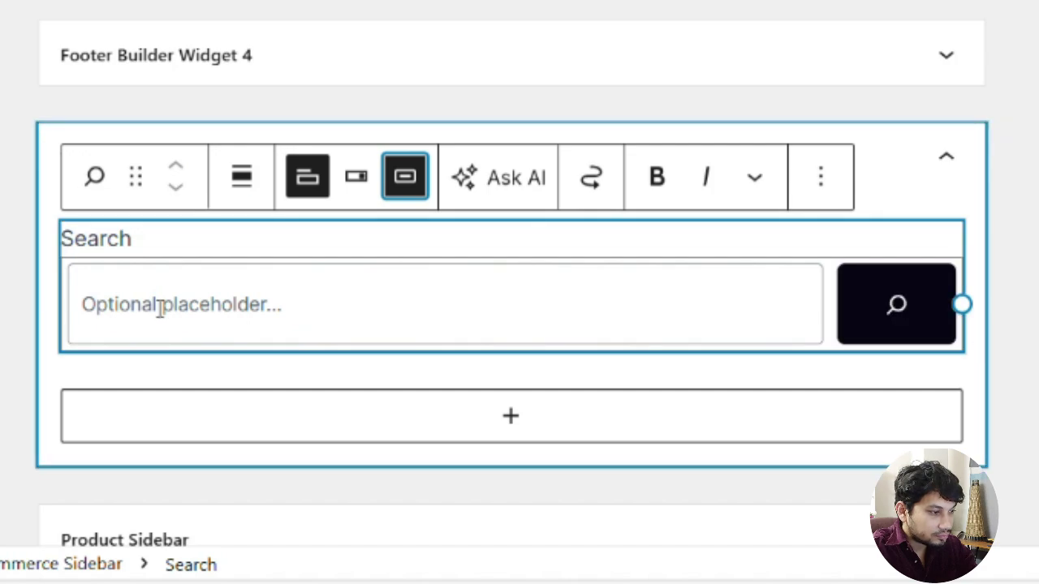
pyautogui.scroll(-3, 348, 413)
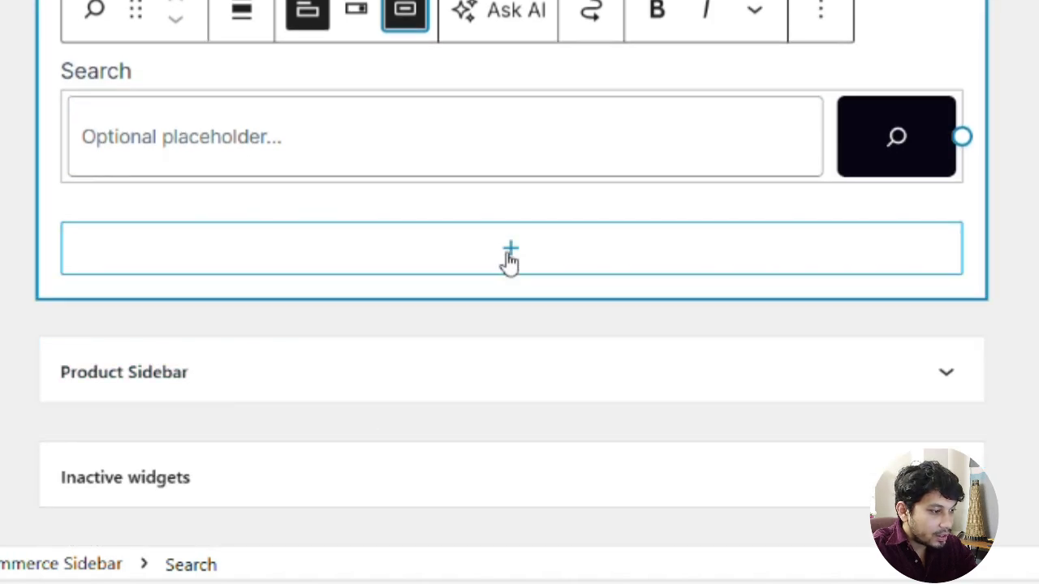
# Begin adding another block below the search box, searching for 'product'
pyautogui.click(509, 252)
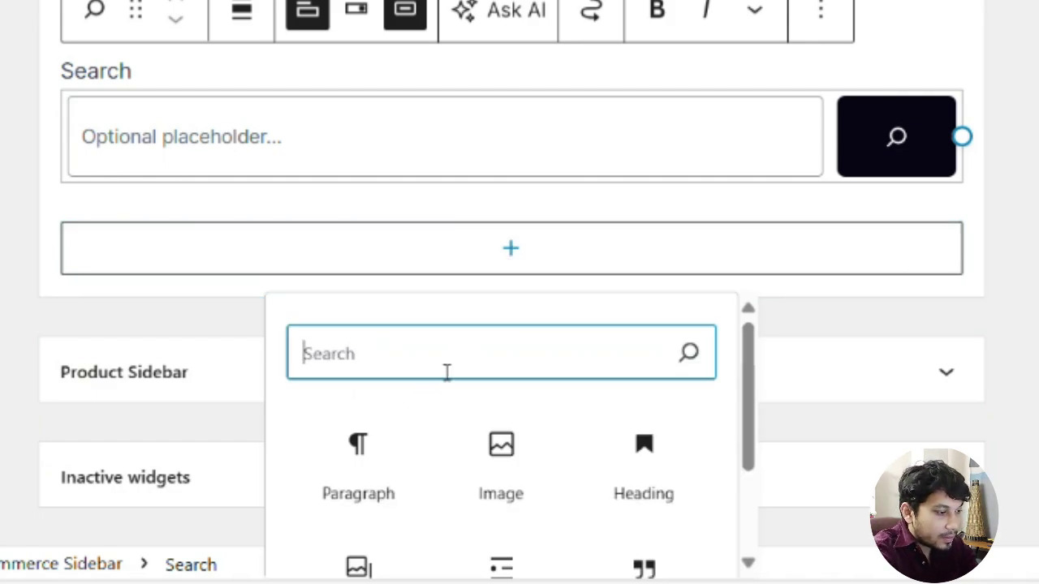
pyautogui.write('product')
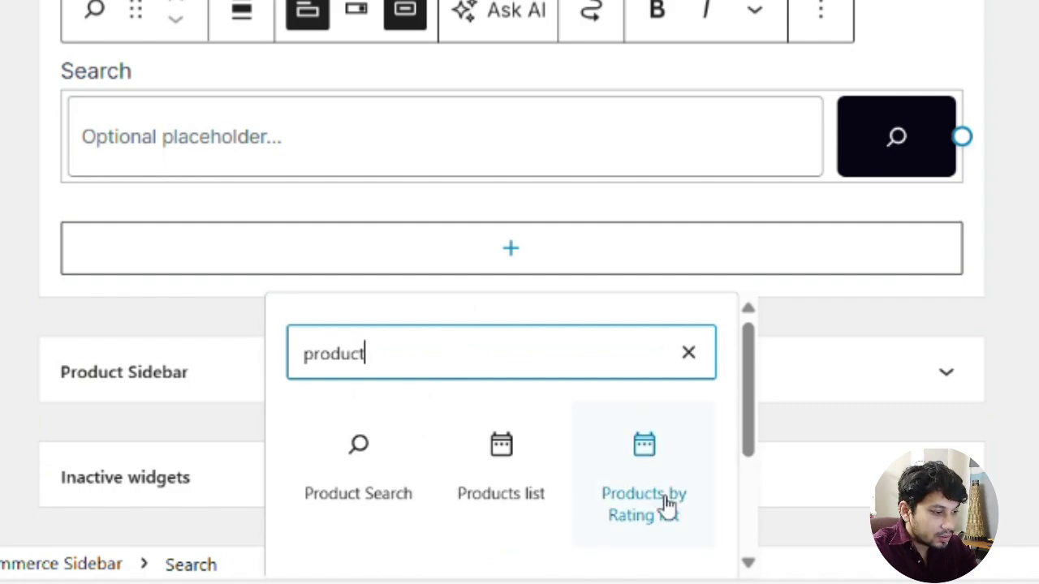
pyautogui.scroll(-3, 522, 475)
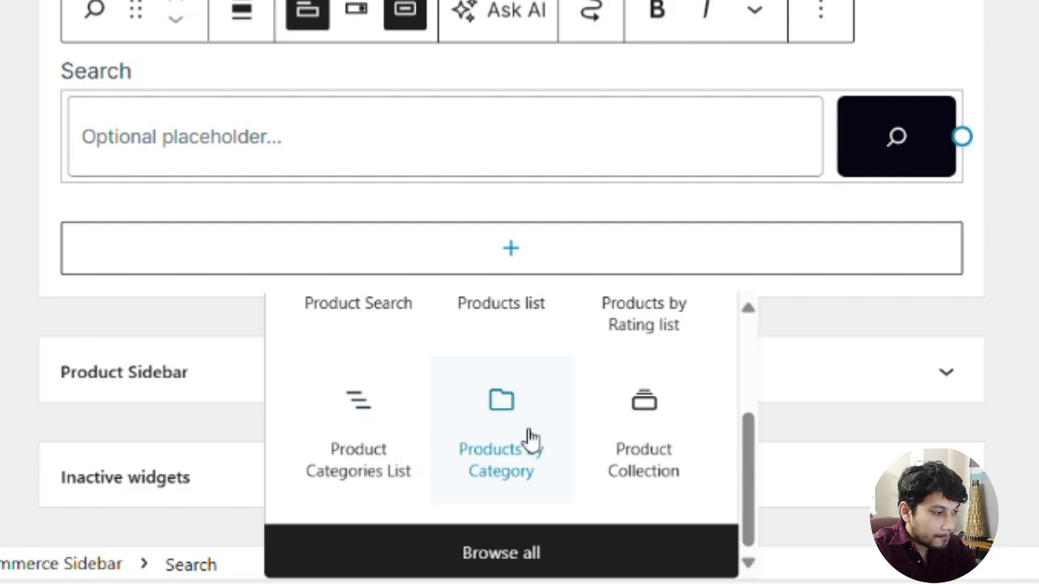
# Add Product Categories List and Filter by Price blocks, placing the price filter above the list
pyautogui.click(366, 451)
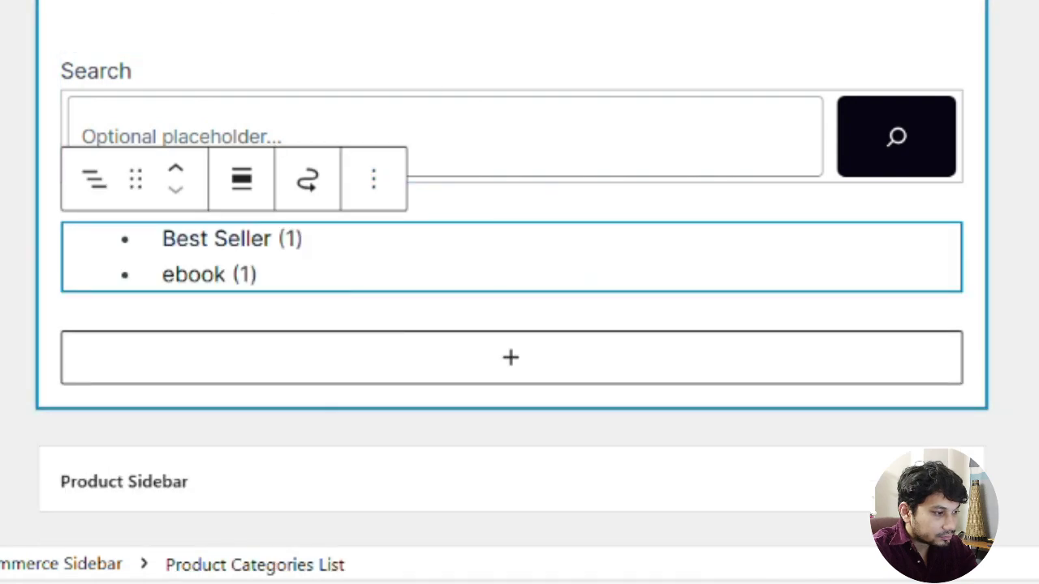
pyautogui.click(512, 366)
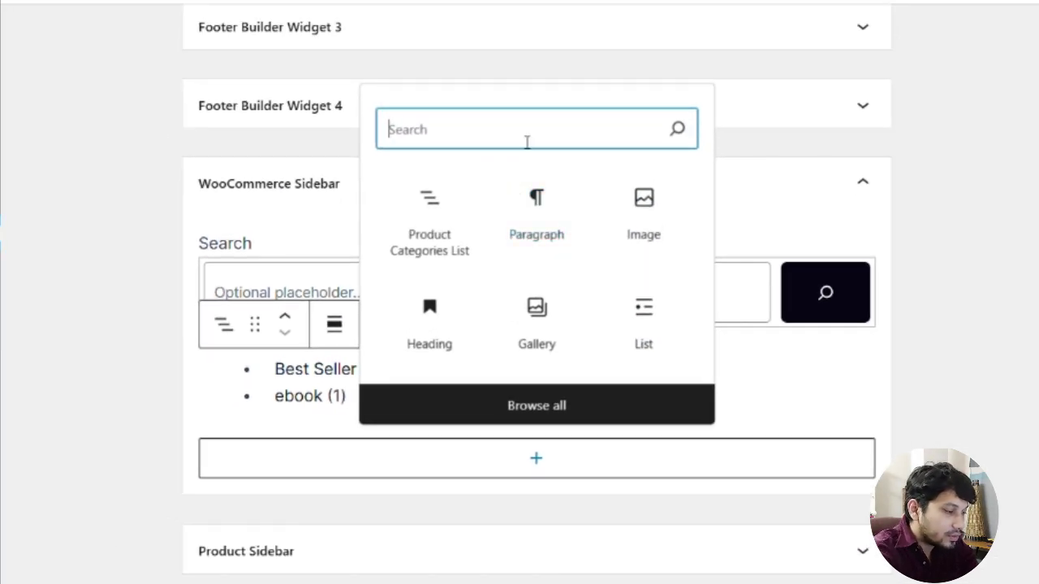
pyautogui.write('price')
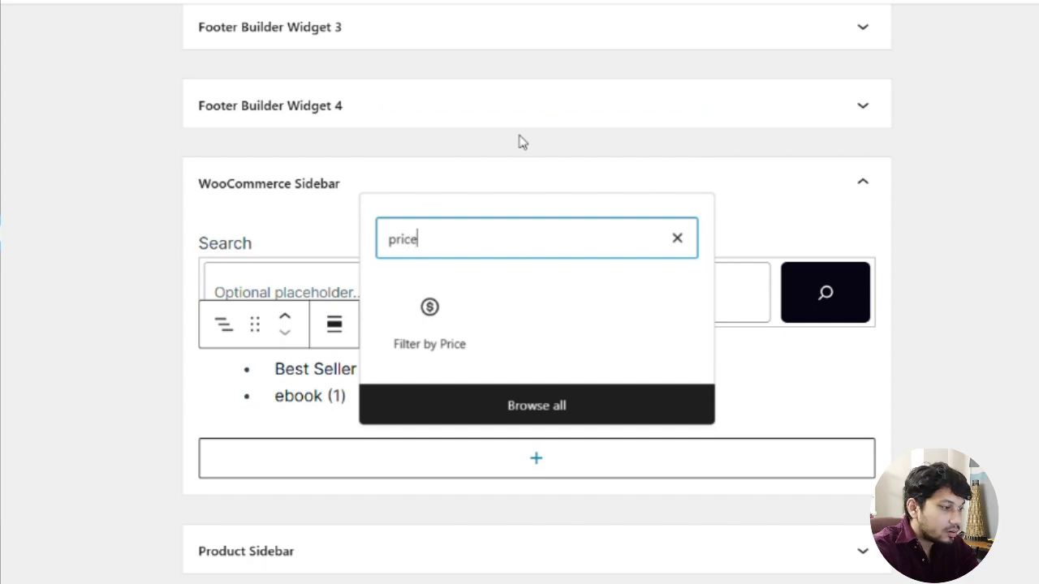
pyautogui.click(451, 319)
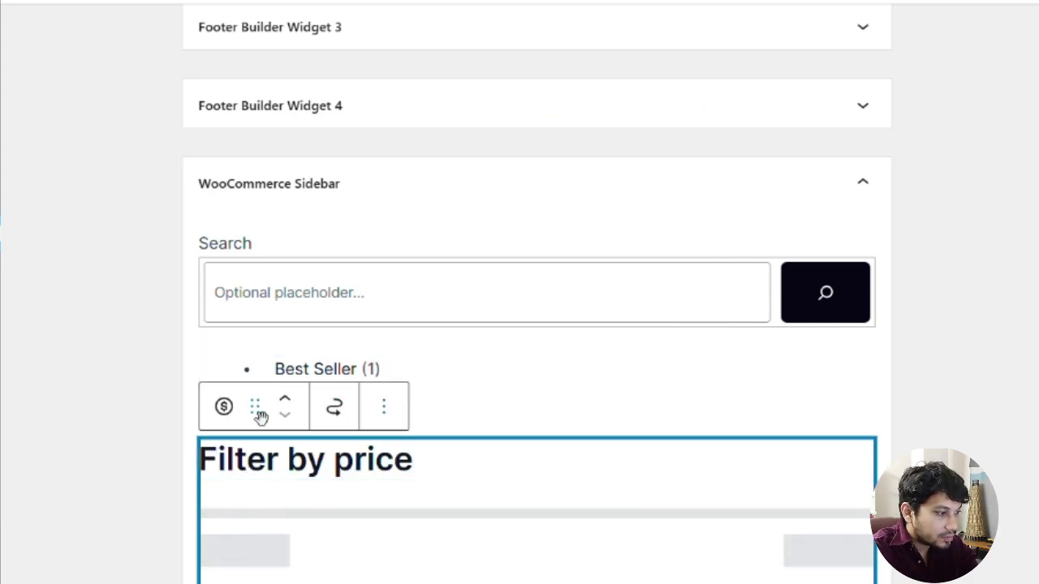
pyautogui.moveTo(254, 406)
pyautogui.mouseDown()
pyautogui.moveTo(248, 325)
pyautogui.moveTo(254, 396)
pyautogui.mouseUp()
# Turn on Show category images for the categories list and save the widgets
pyautogui.scroll(-5, 324, 397)
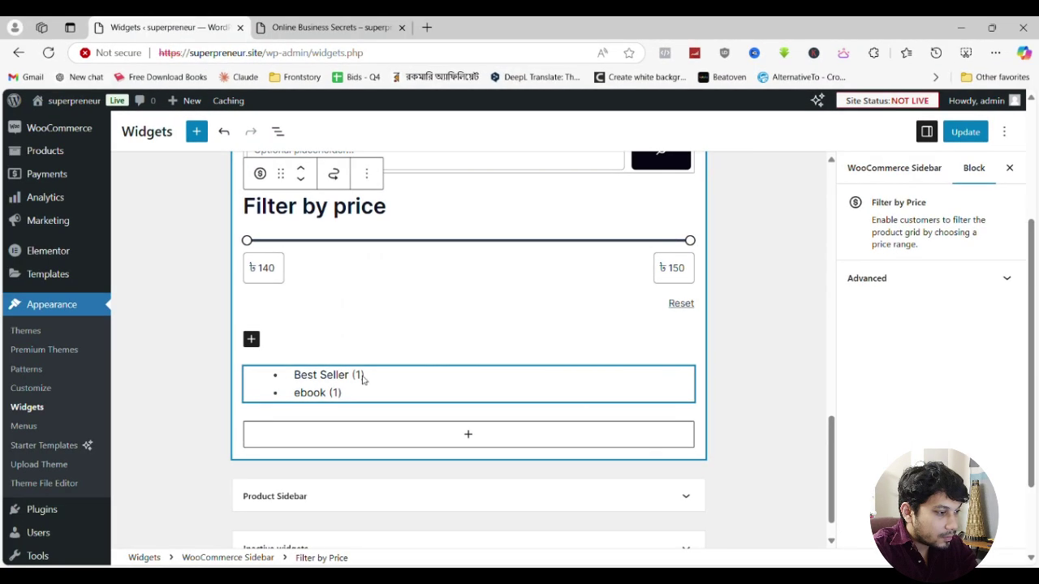
pyautogui.click(347, 344)
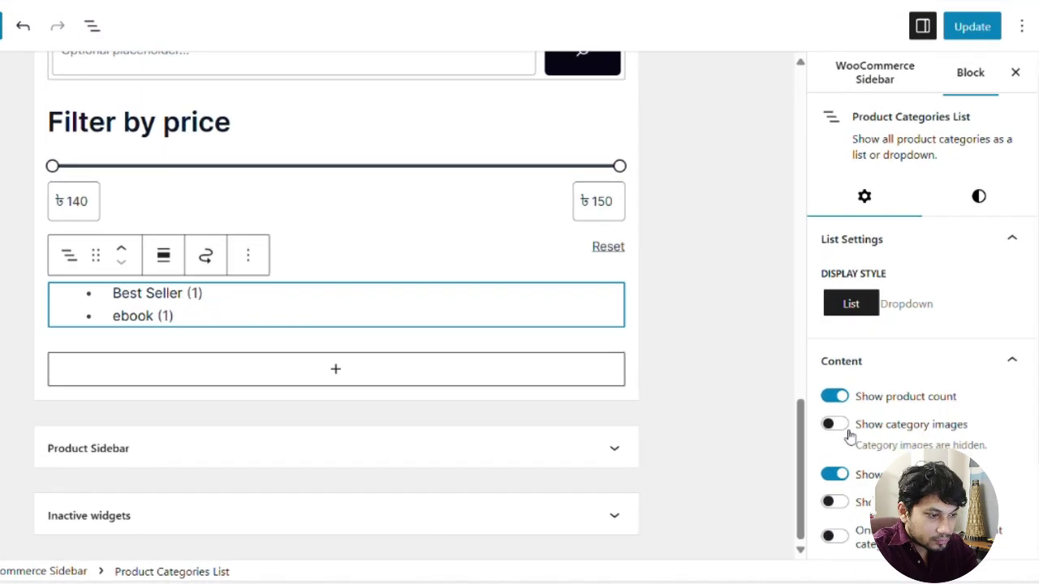
pyautogui.click(877, 452)
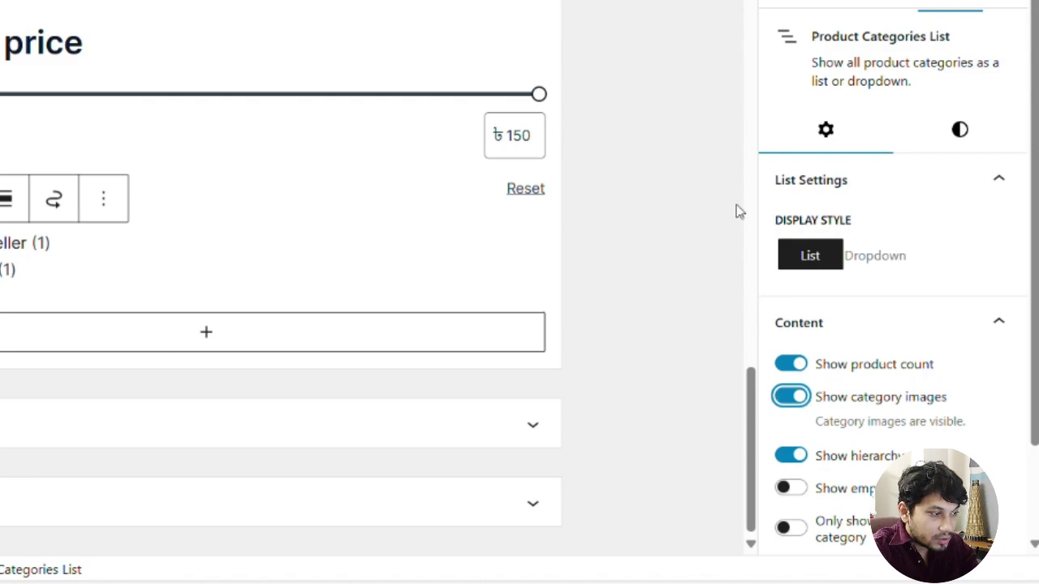
pyautogui.hotkey('ctrl', 's')
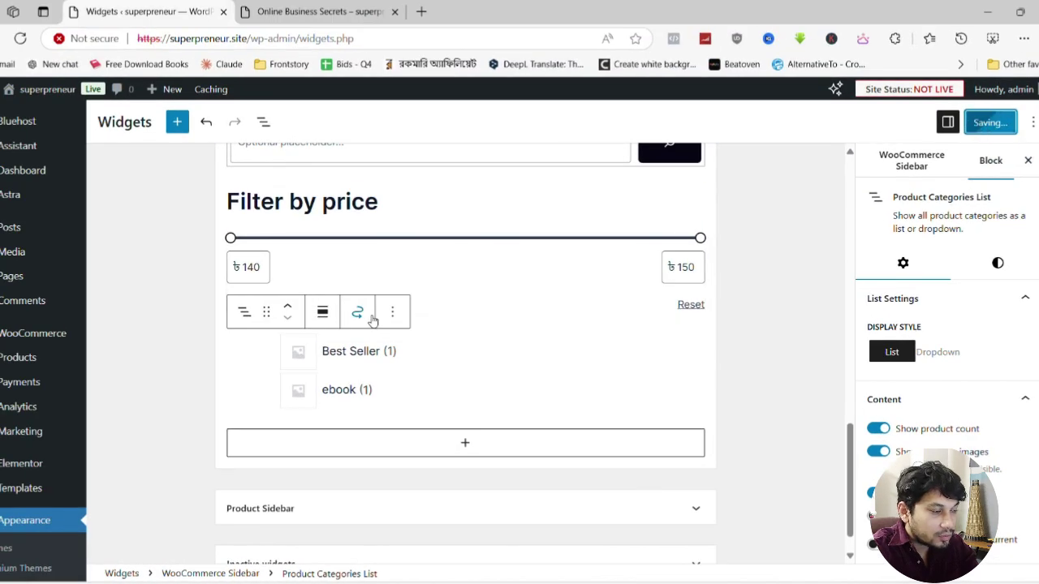
pyautogui.click(296, 13)
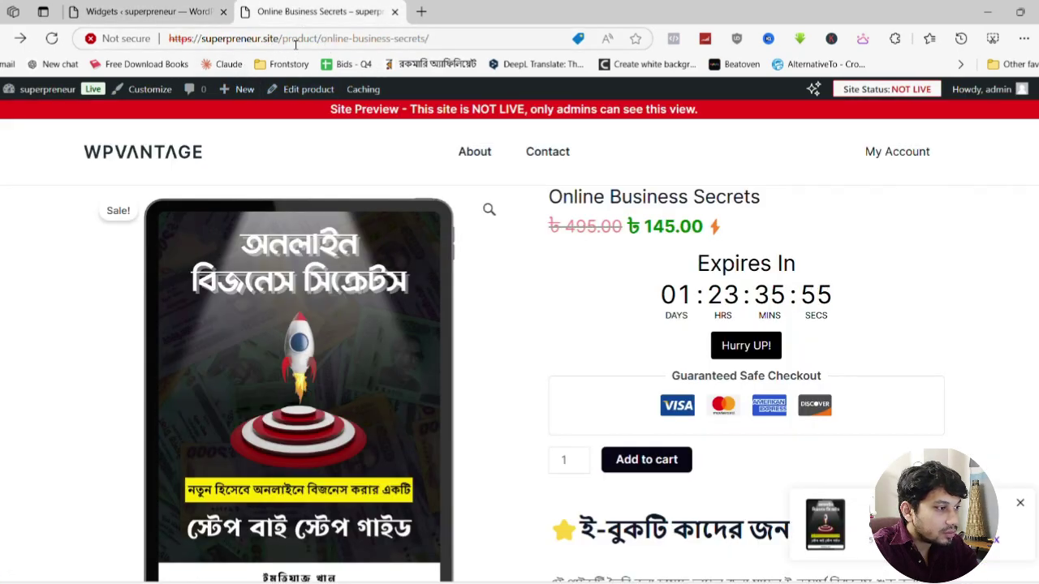
# Change the product tab's address path to 'shop', load it, and launch Customize from the admin bar
pyautogui.moveTo(283, 38); pyautogui.dragTo(619, 41)
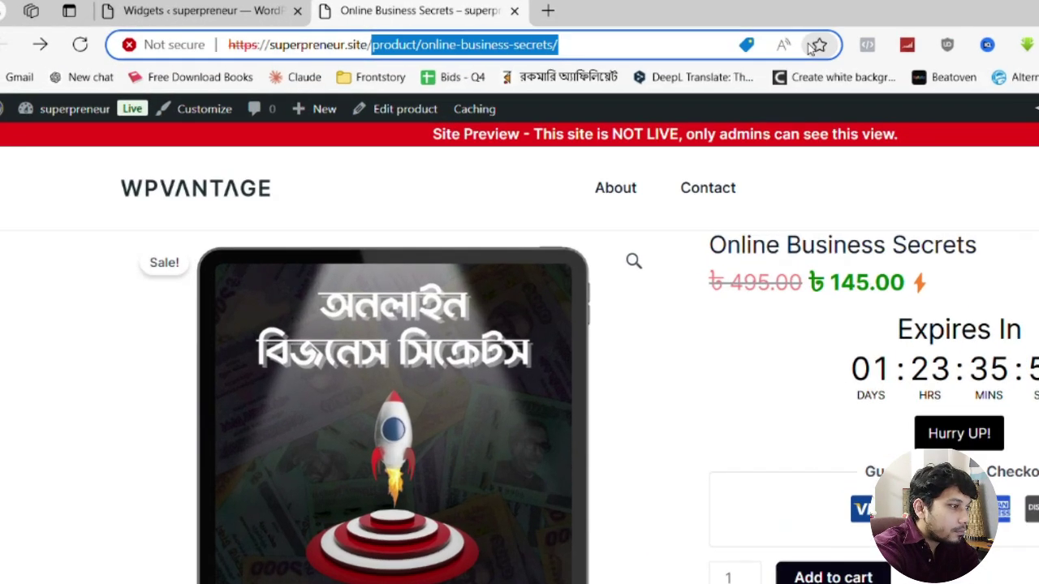
pyautogui.write('shop')
pyautogui.press('Return')
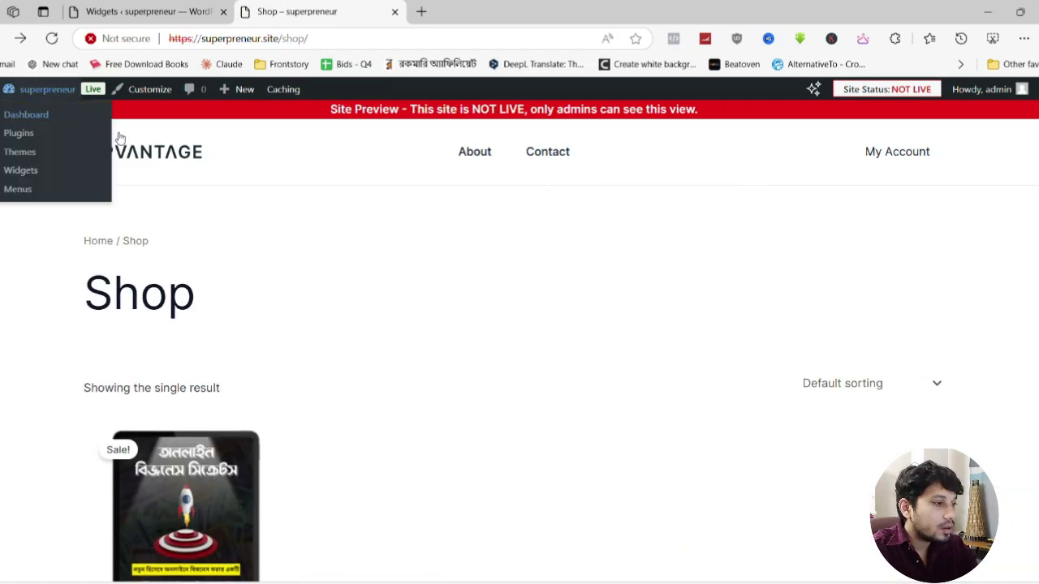
pyautogui.scroll(-4, 561, 306)
pyautogui.scroll(5, 563, 306)
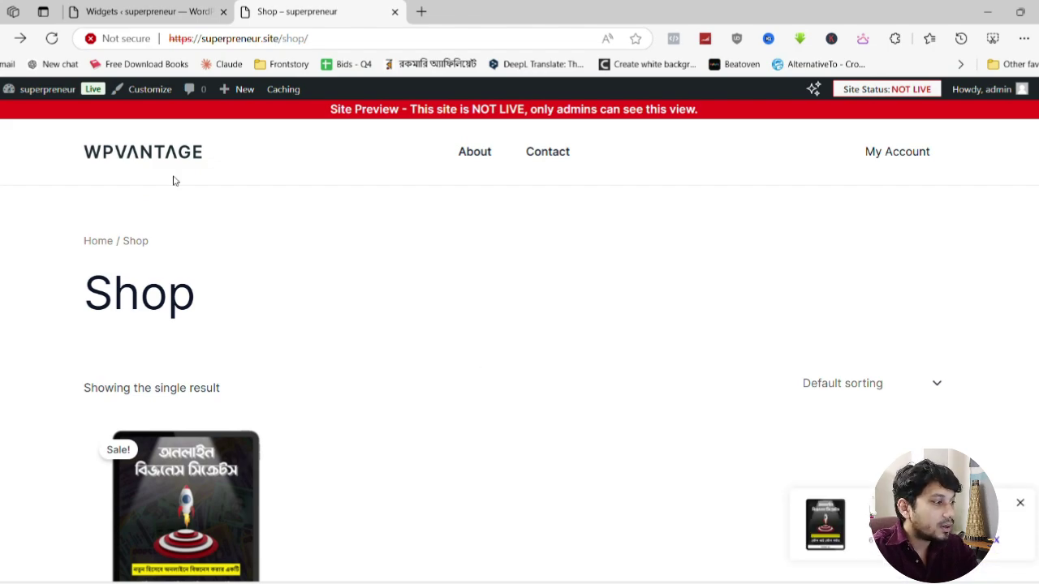
pyautogui.click(146, 91)
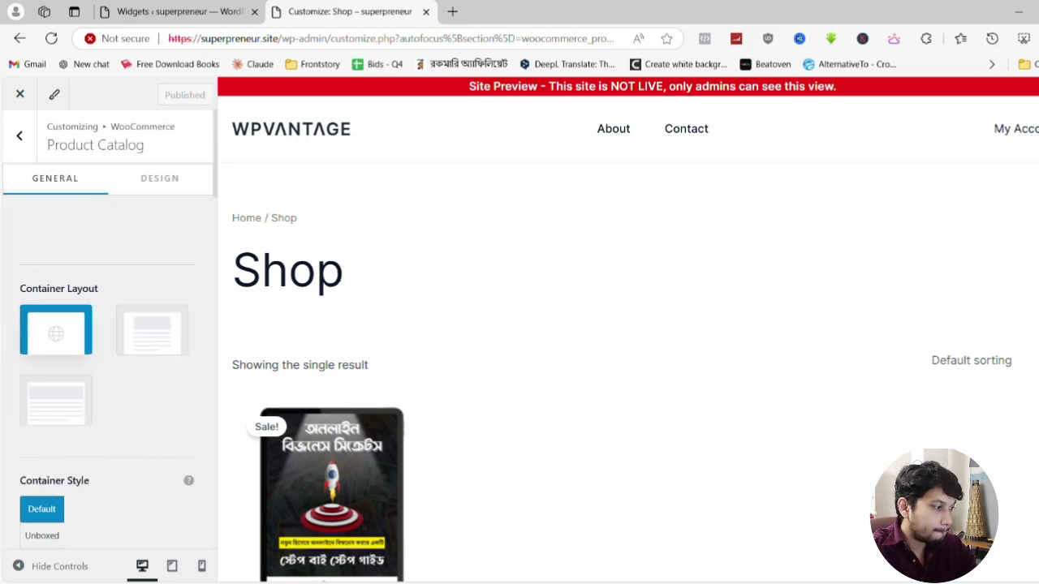
# Set the WooCommerce Shop sidebar layout to Left Sidebar in the Customizer
pyautogui.scroll(-3, 185, 327)
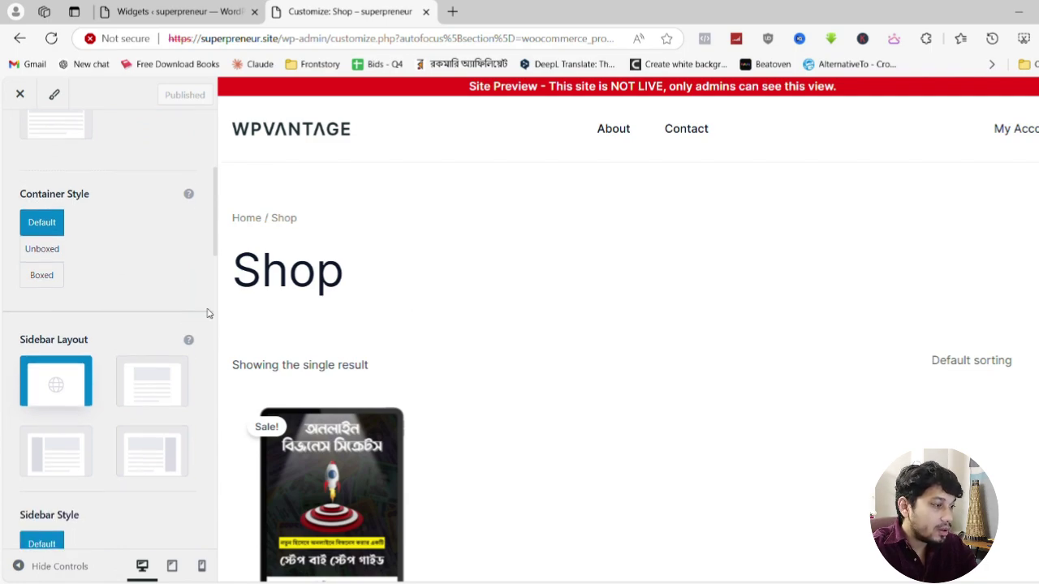
pyautogui.scroll(-1, 155, 298)
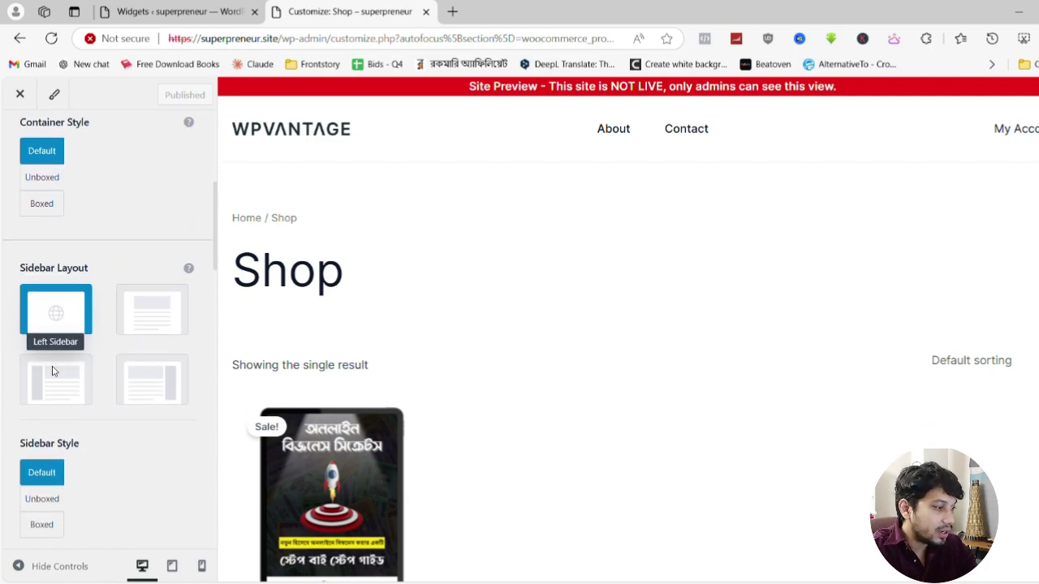
pyautogui.click(162, 391)
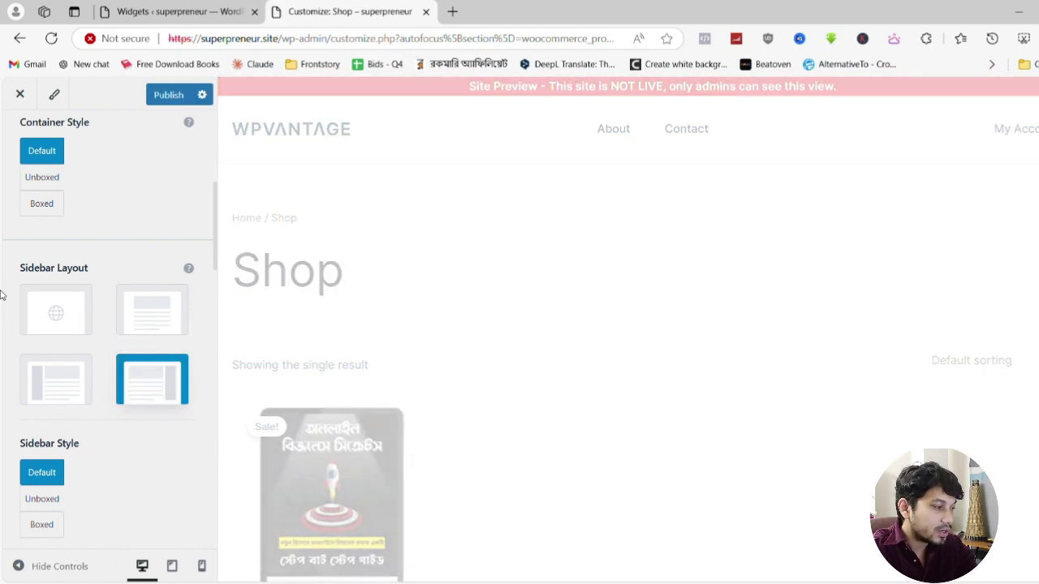
pyautogui.scroll(-1, 106, 325)
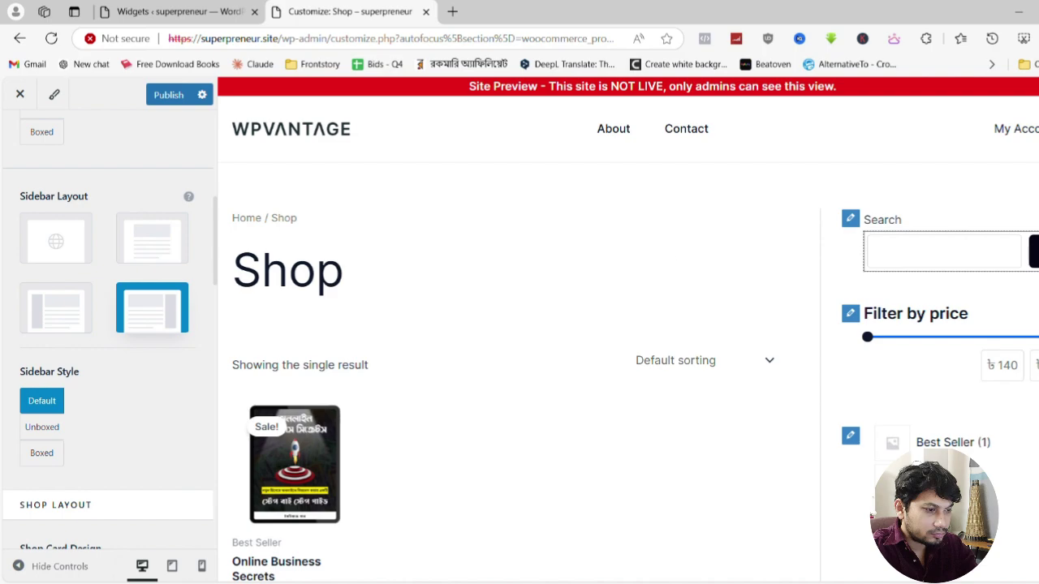
pyautogui.scroll(-5, 938, 404)
pyautogui.scroll(5, 938, 404)
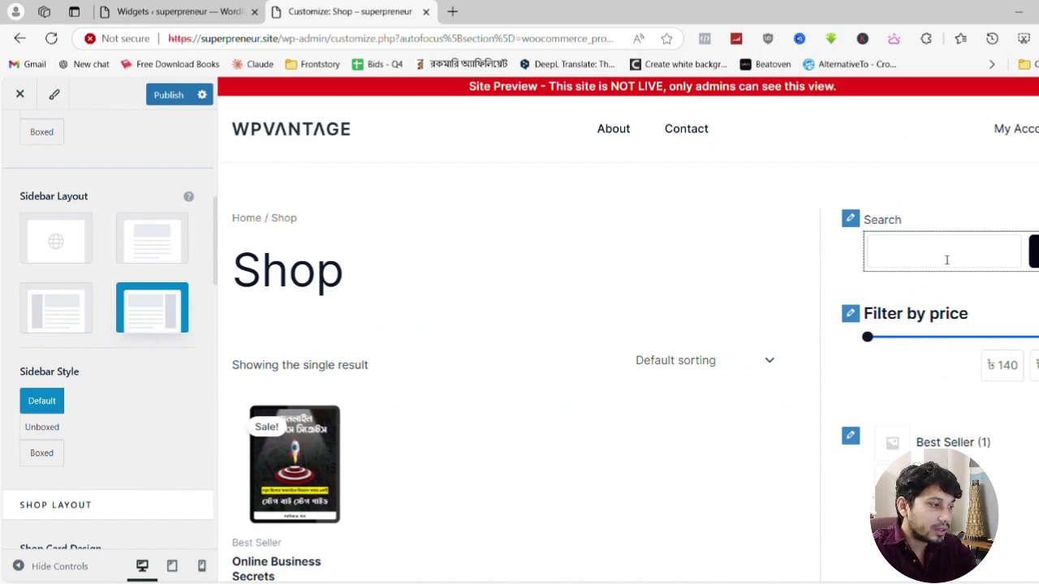
pyautogui.scroll(-3, 106, 324)
pyautogui.scroll(4, 48, 341)
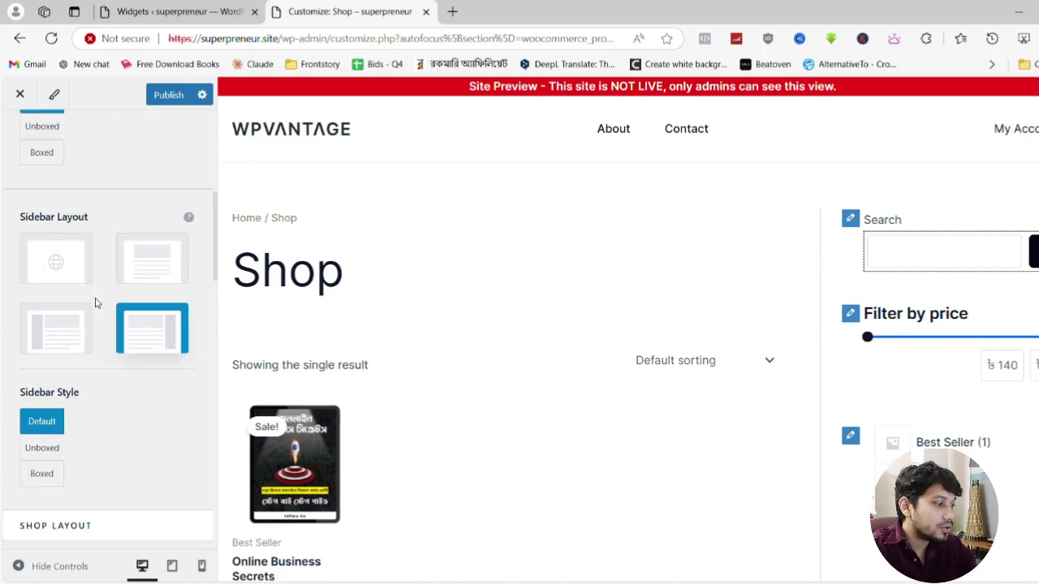
pyautogui.click(51, 387)
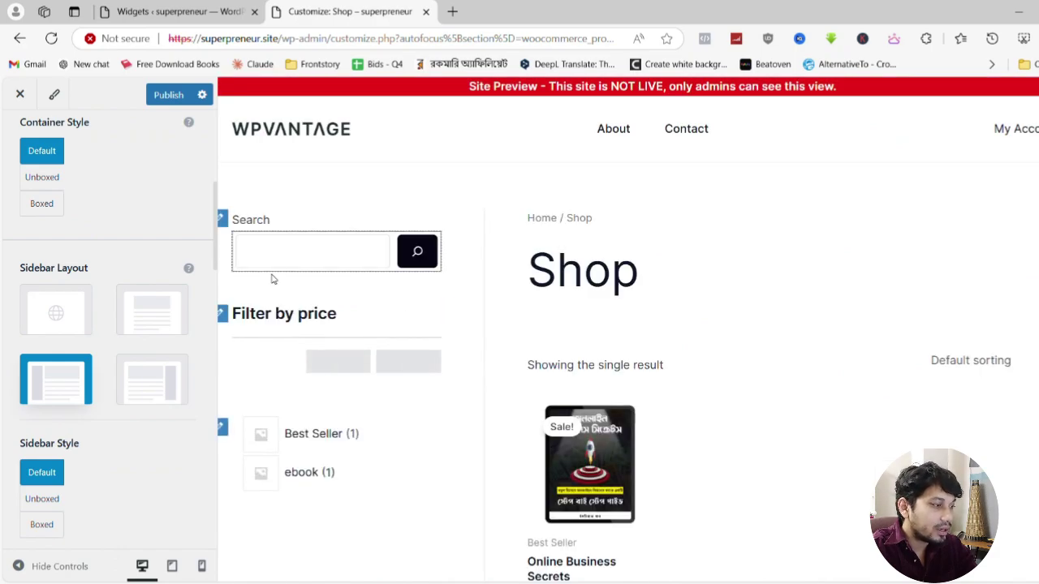
# Test the preview price filter with an upper limit of 144, then publish the changes
pyautogui.click(327, 266)
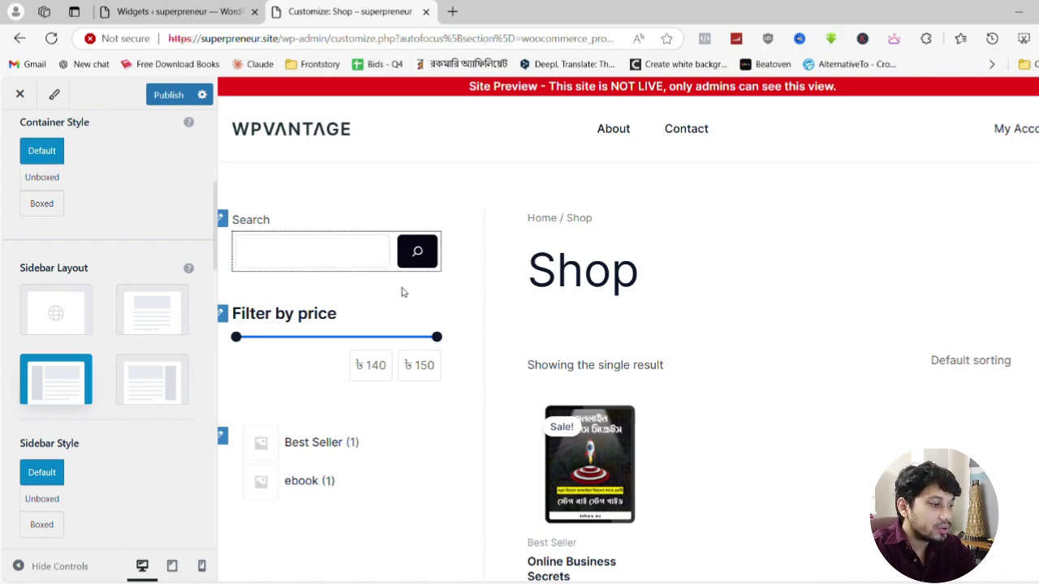
pyautogui.moveTo(438, 341); pyautogui.dragTo(317, 339)
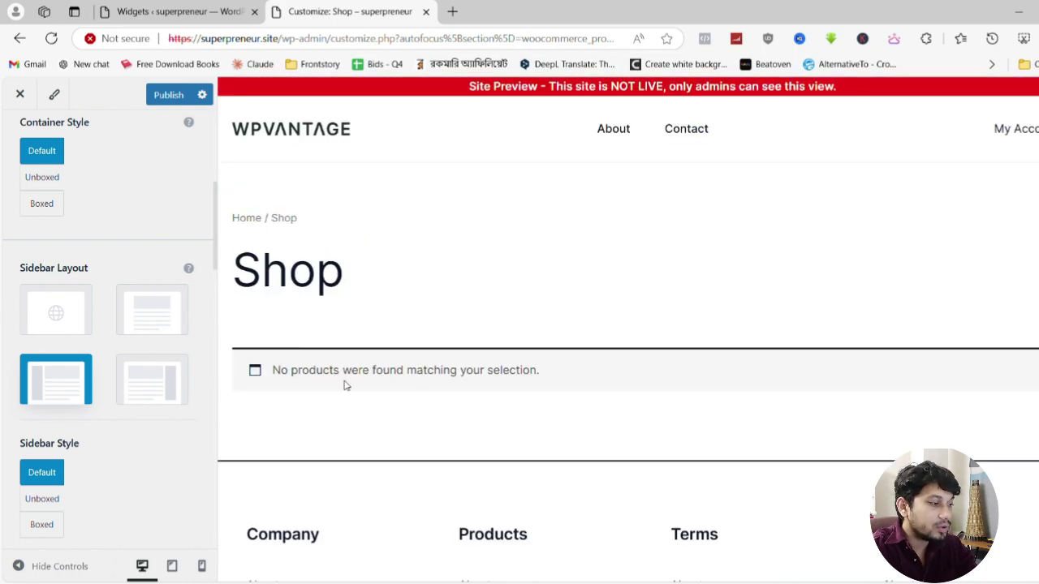
pyautogui.scroll(-3, 345, 385)
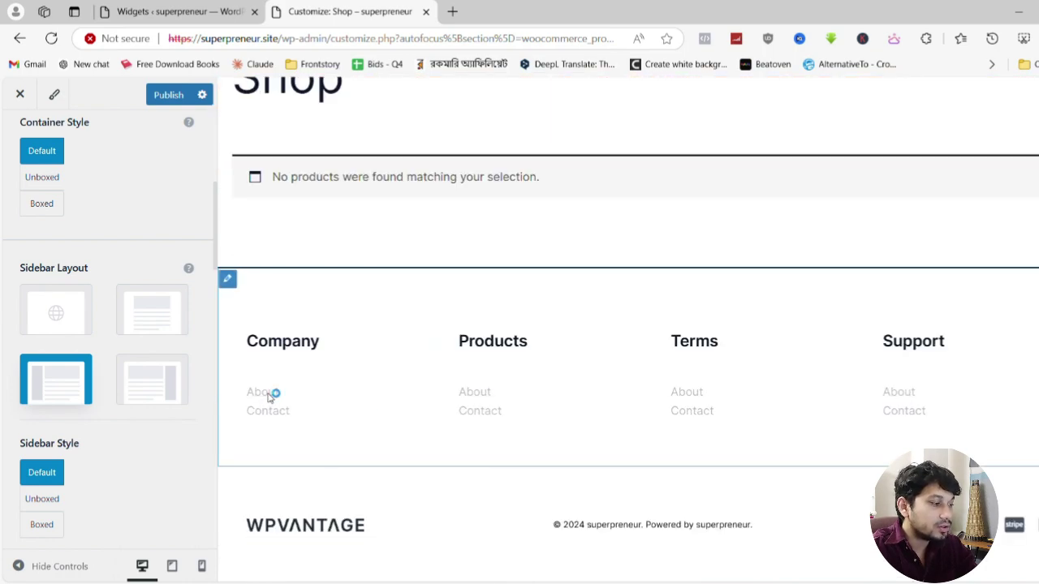
pyautogui.click(168, 95)
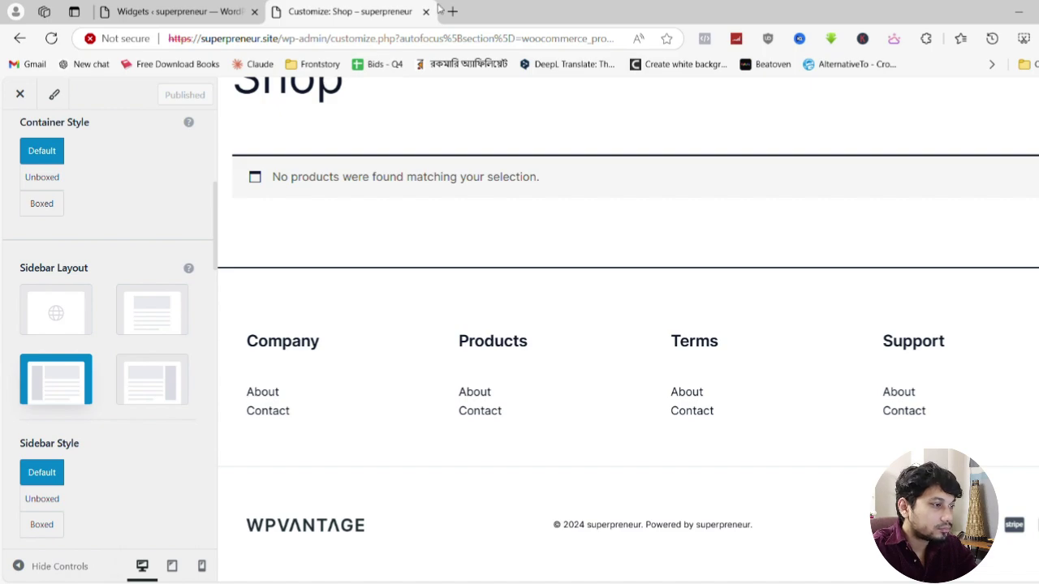
pyautogui.click(301, 43)
# Load the live /shop/ page and scroll through its left-sidebar layout
pyautogui.click(294, 40)
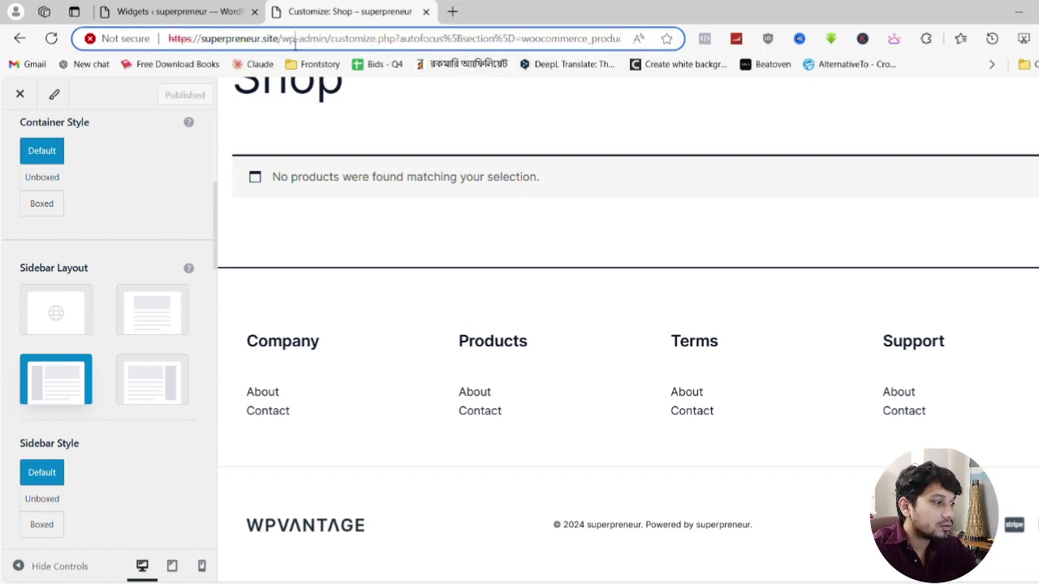
pyautogui.hotkey('shift', 'End')
pyautogui.write('shop/')
pyautogui.press('Return')
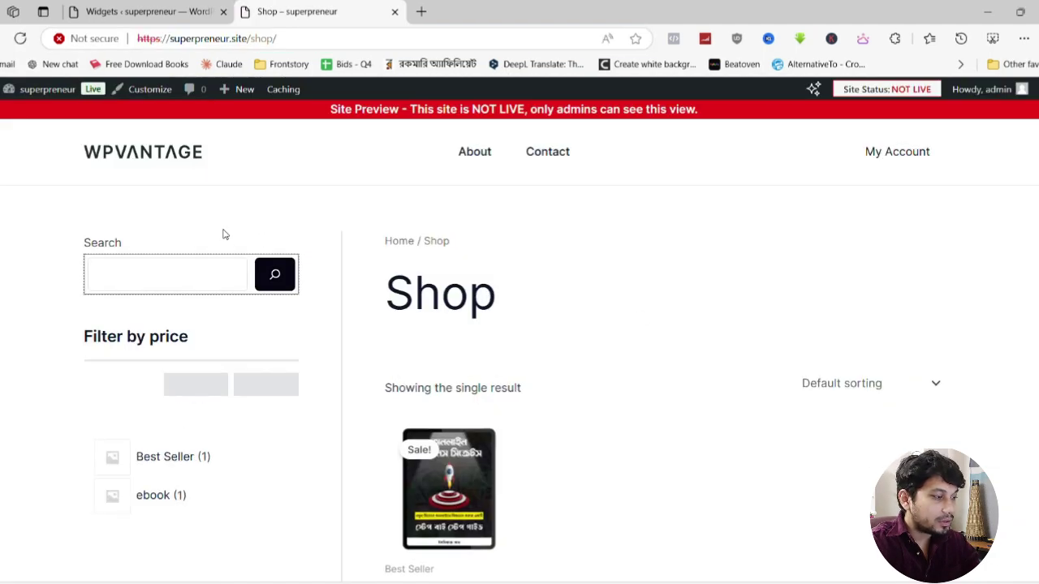
pyautogui.scroll(-6, 609, 305)
pyautogui.scroll(6, 617, 315)
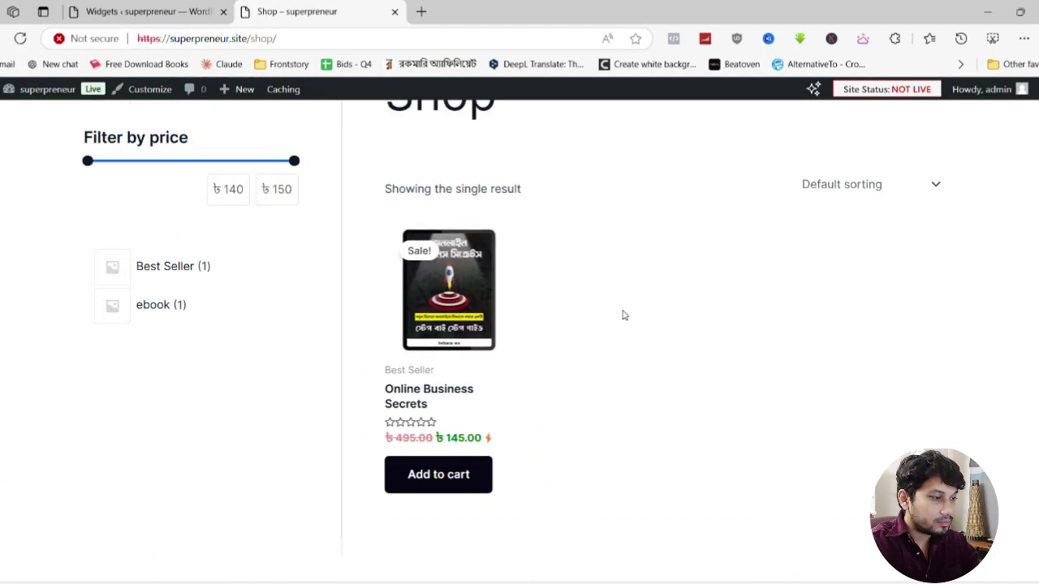
pyautogui.scroll(-3, 623, 315)
pyautogui.scroll(3, 625, 315)
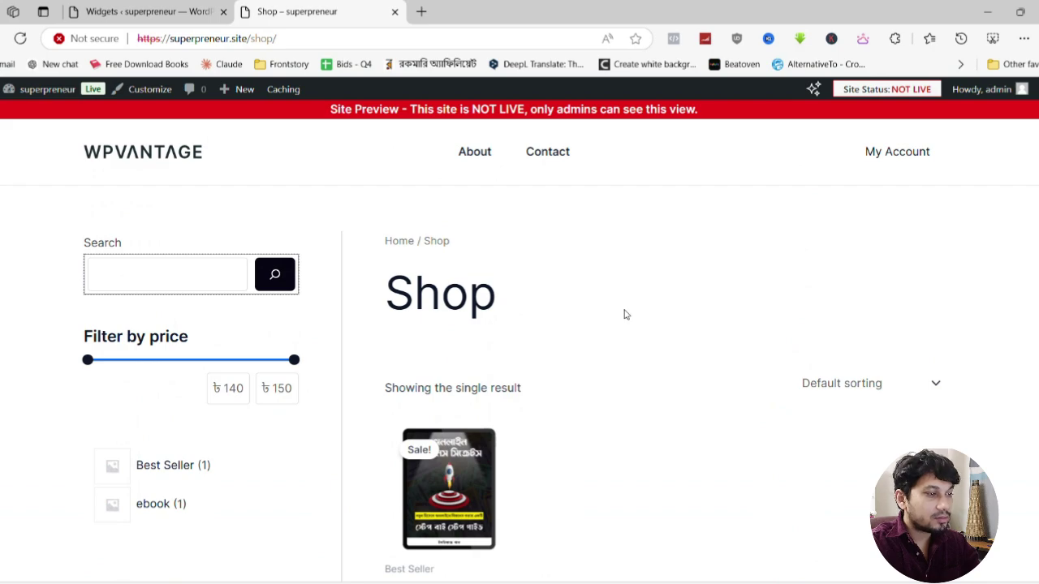
pyautogui.scroll(-3, 625, 314)
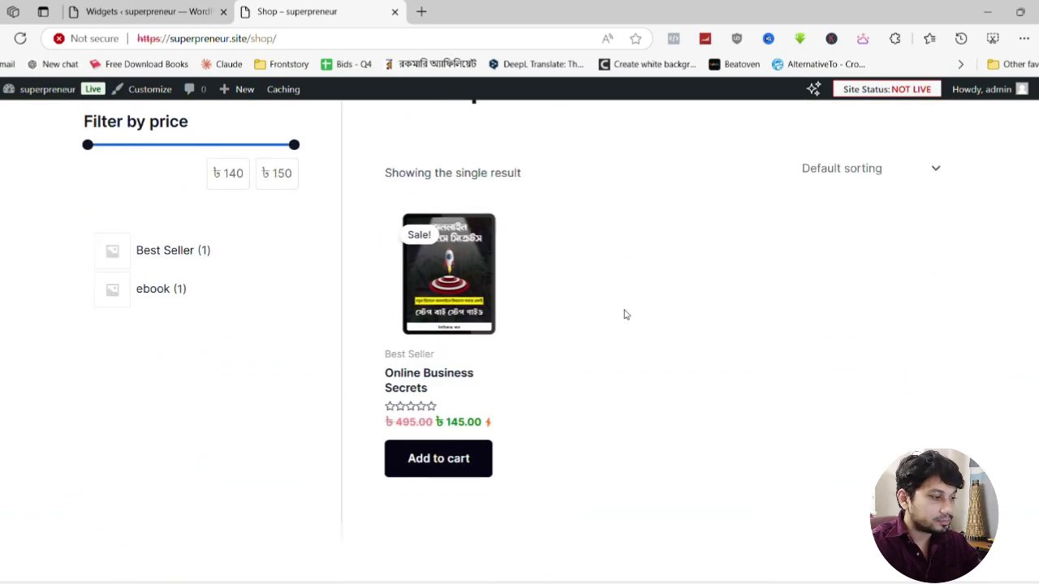
pyautogui.scroll(-4, 258, 347)
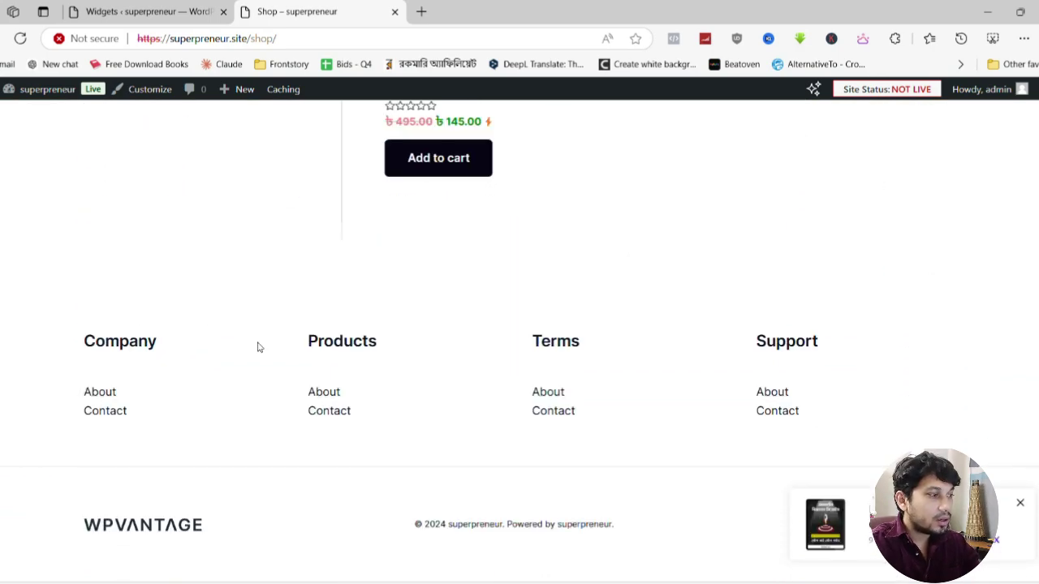
pyautogui.scroll(8, 389, 335)
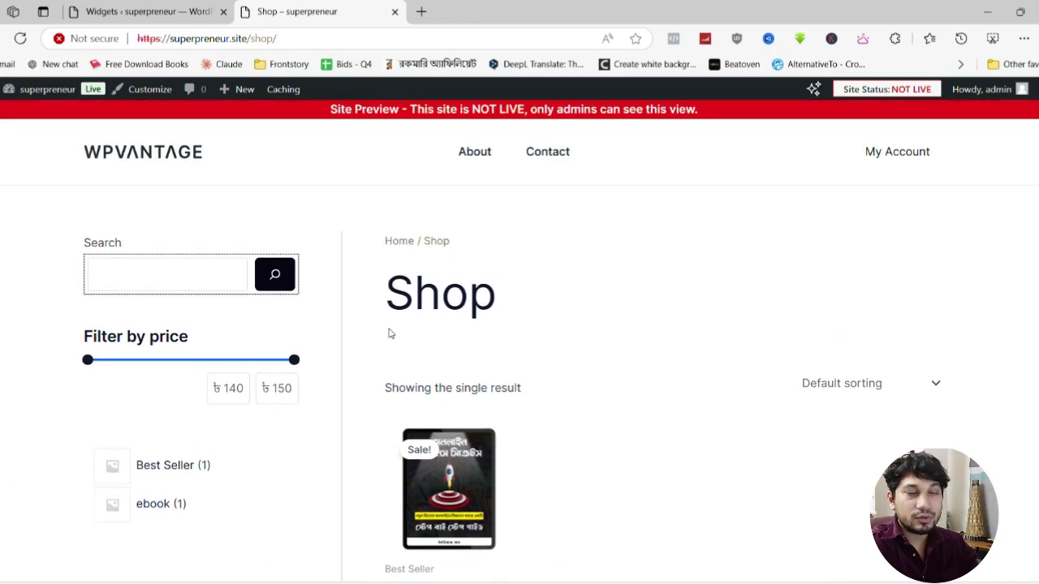
# Remove shop/ from the address to load the site's homepage
pyautogui.click(146, 11)
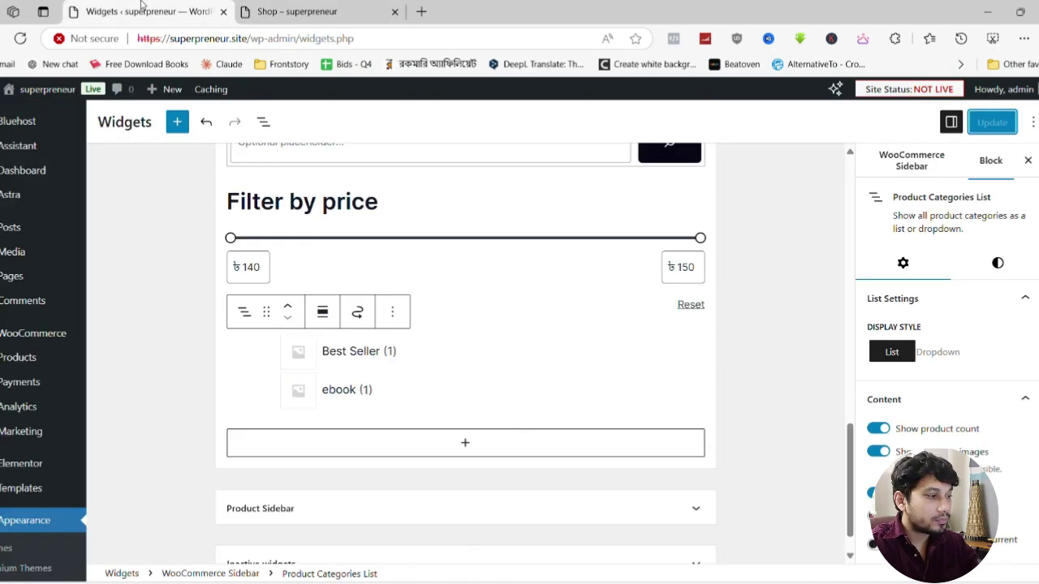
pyautogui.click(296, 11)
pyautogui.moveTo(250, 38); pyautogui.dragTo(412, 42)
pyautogui.press('BackSpace')
pyautogui.press('Return')
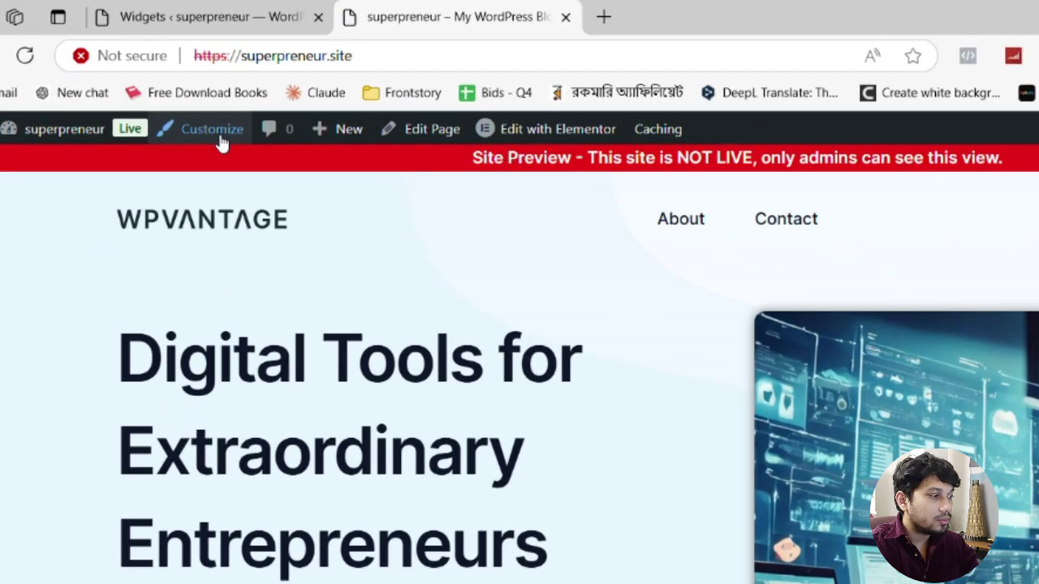
# Open the homepage Customizer's Footer Builder and show its footer elements
pyautogui.click(155, 98)
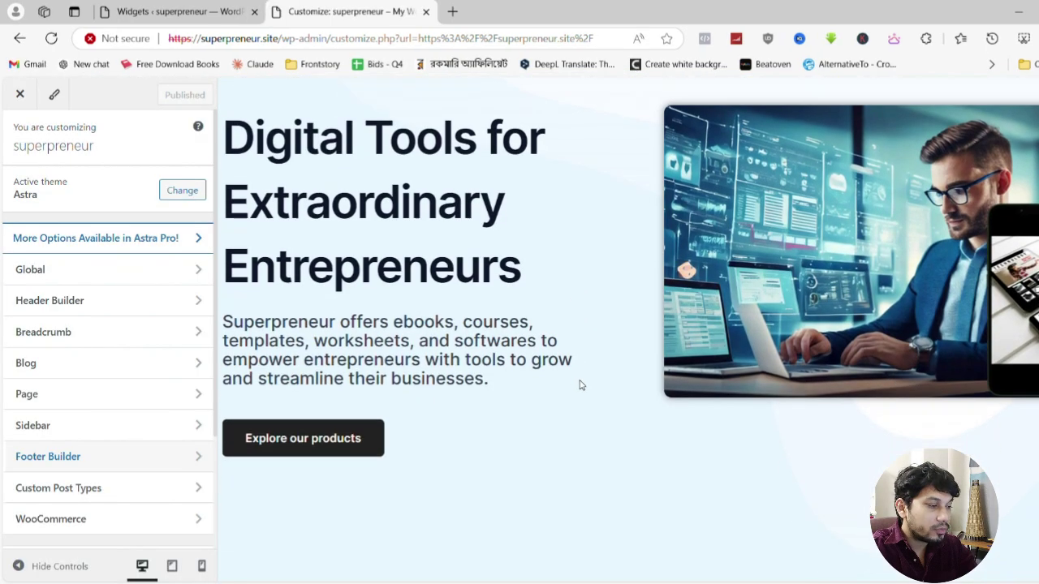
pyautogui.scroll(-10, 549, 383)
pyautogui.scroll(1, 347, 367)
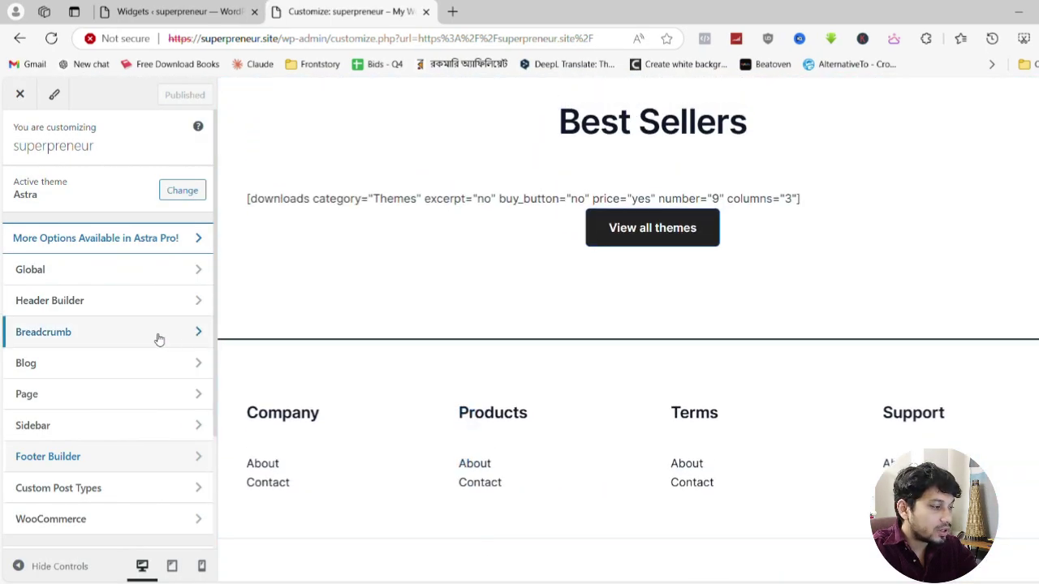
pyautogui.scroll(-2, 146, 339)
pyautogui.click(73, 307)
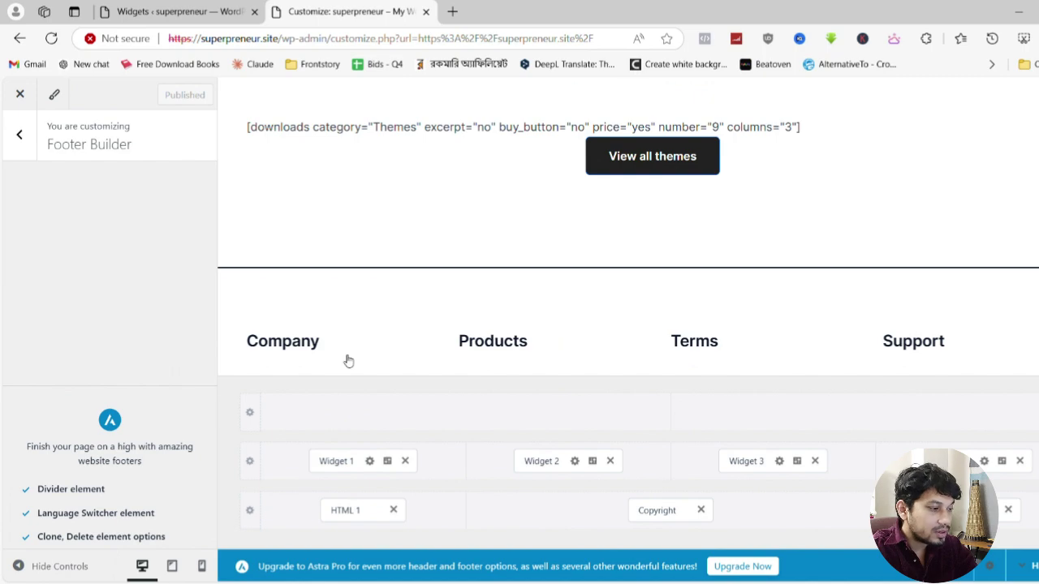
pyautogui.click(428, 352)
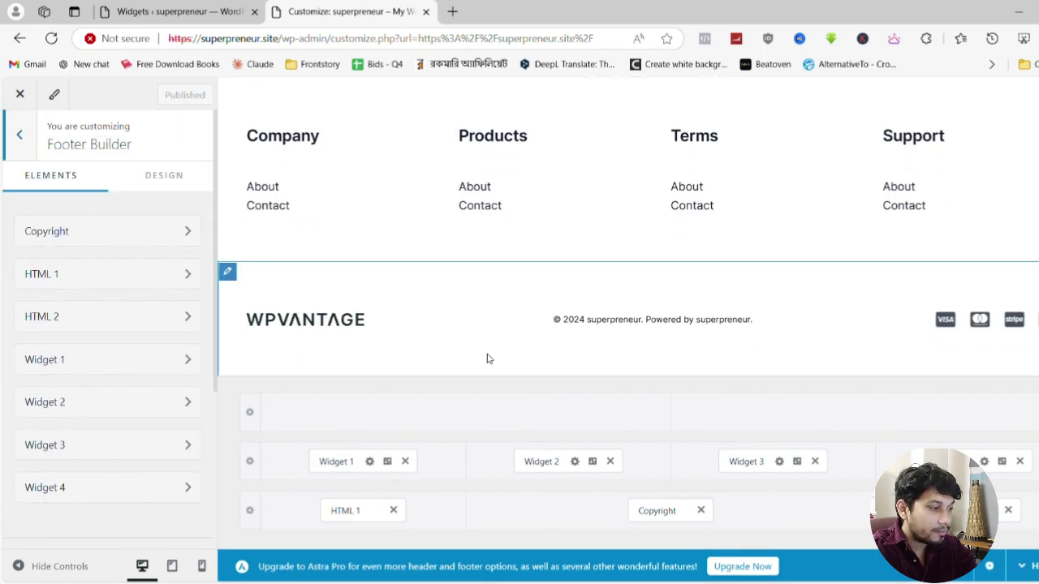
# Delete the Company, Products, Terms and Support widget columns from the footer grid
pyautogui.click(406, 462)
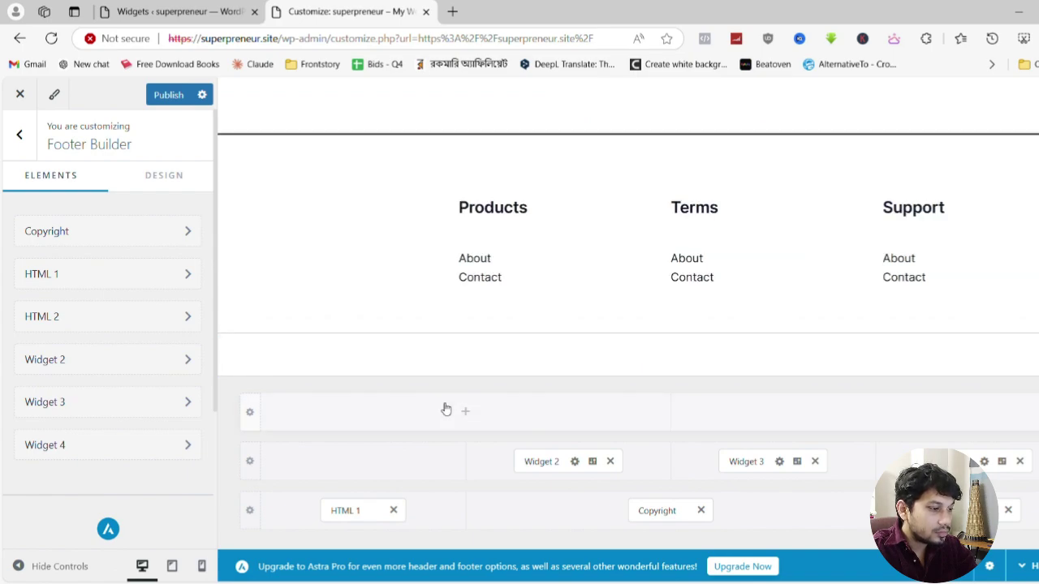
pyautogui.click(610, 461)
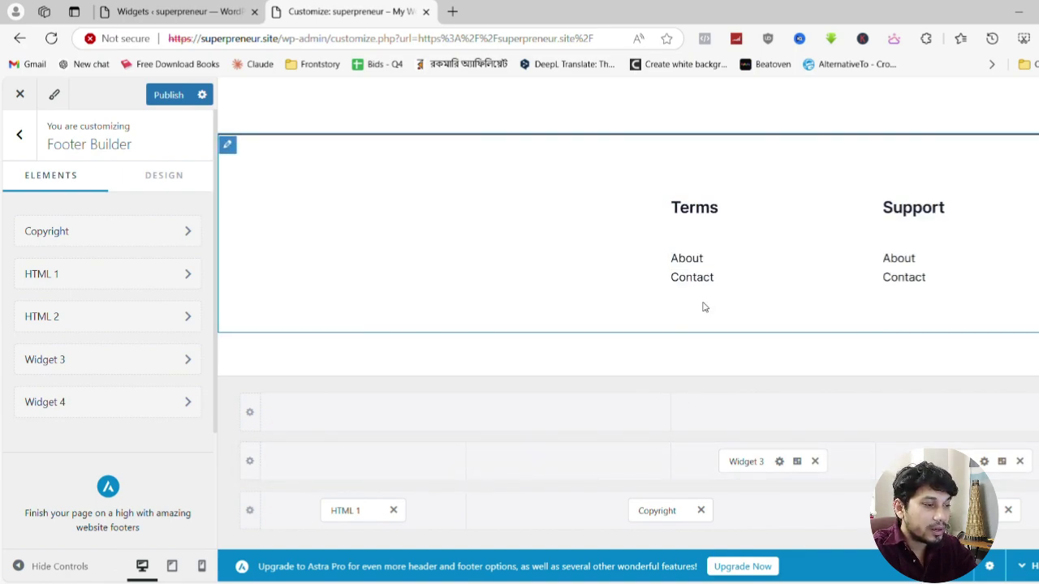
pyautogui.click(815, 461)
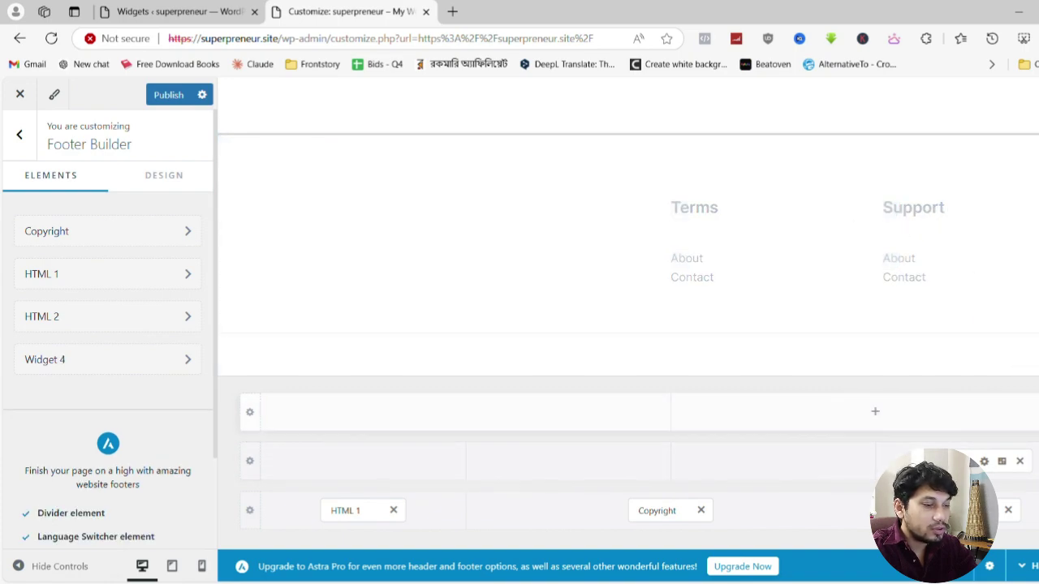
pyautogui.click(1020, 461)
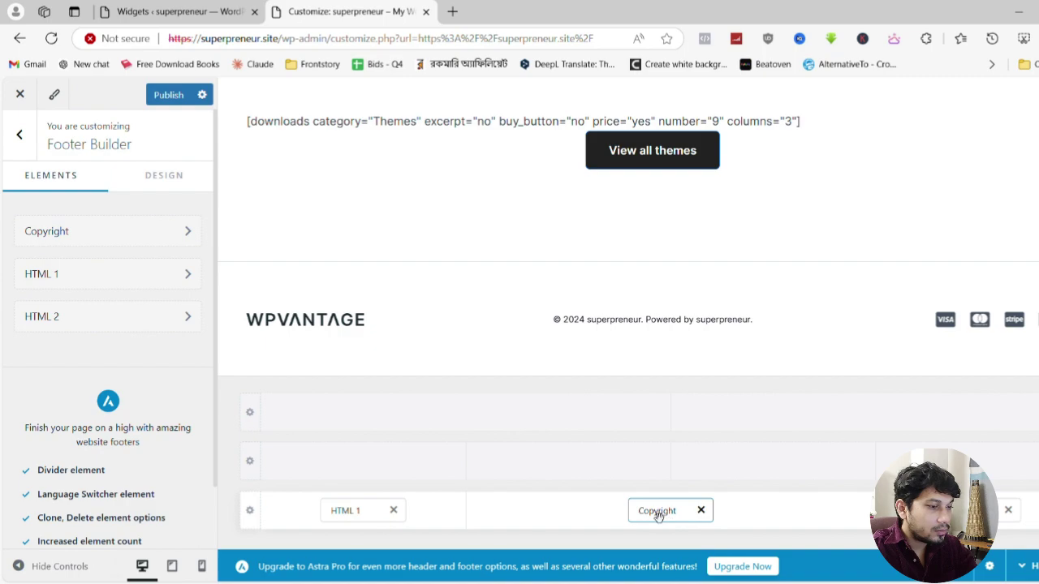
pyautogui.click(658, 512)
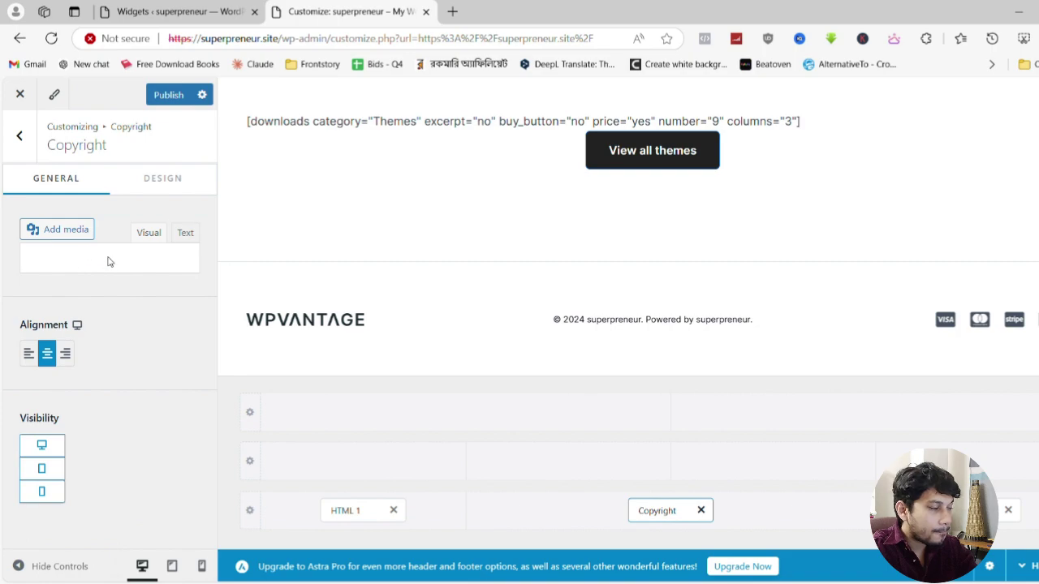
# Delete 'Powered by [site_title].' so the copyright reads '© 2024 superpreneur.'
pyautogui.click(110, 262)
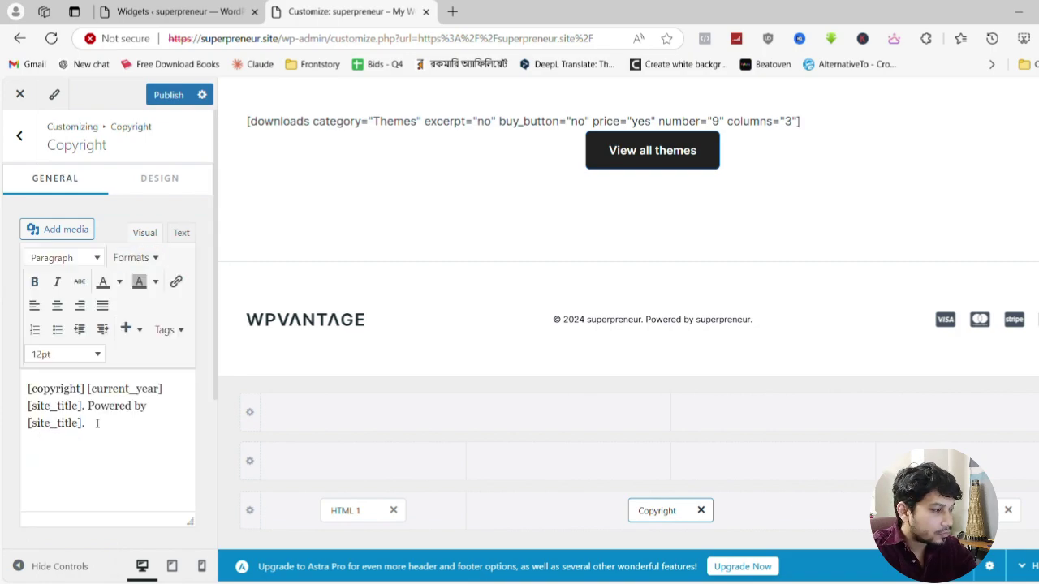
pyautogui.moveTo(88, 405); pyautogui.dragTo(106, 423)
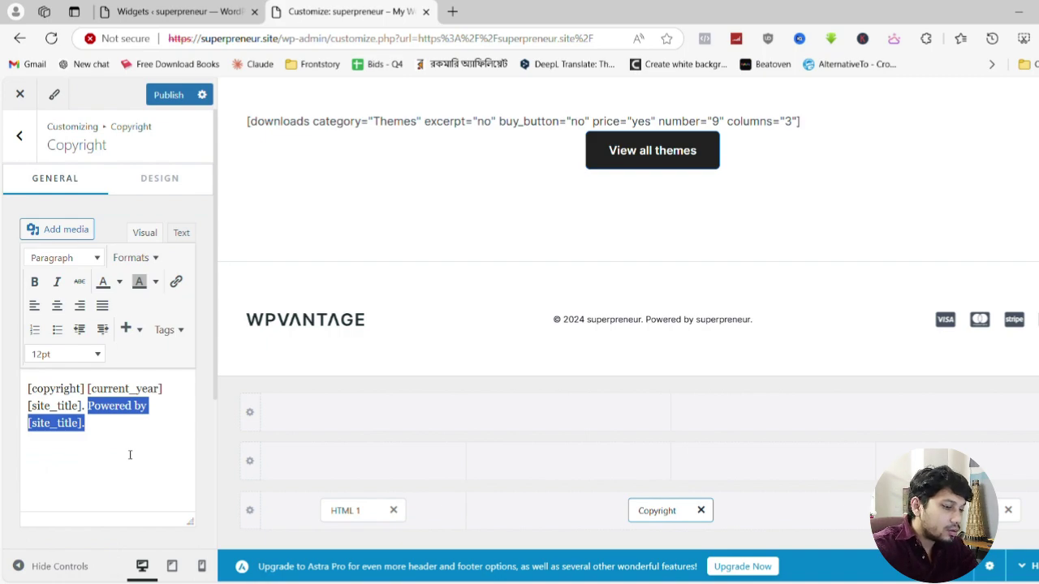
pyautogui.press('BackSpace')
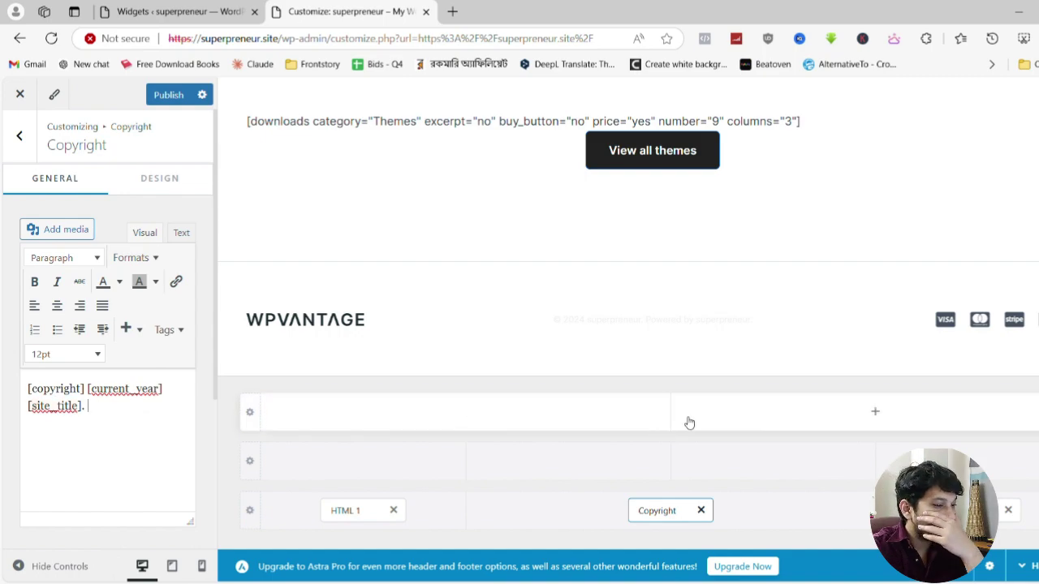
pyautogui.click(355, 462)
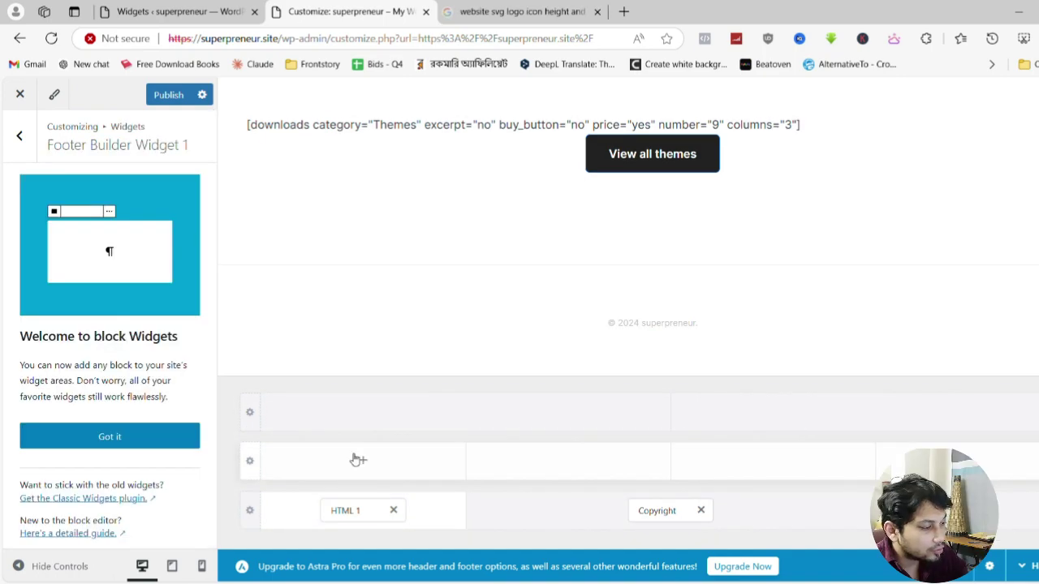
# Open the footer logo element and add social icons to the footer's right zone
pyautogui.click(357, 510)
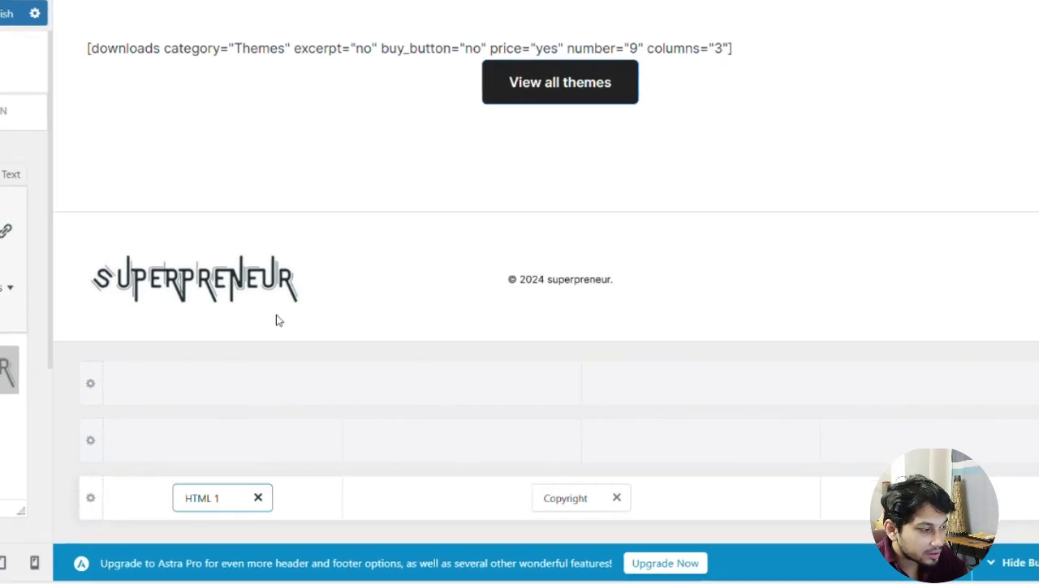
pyautogui.click(958, 510)
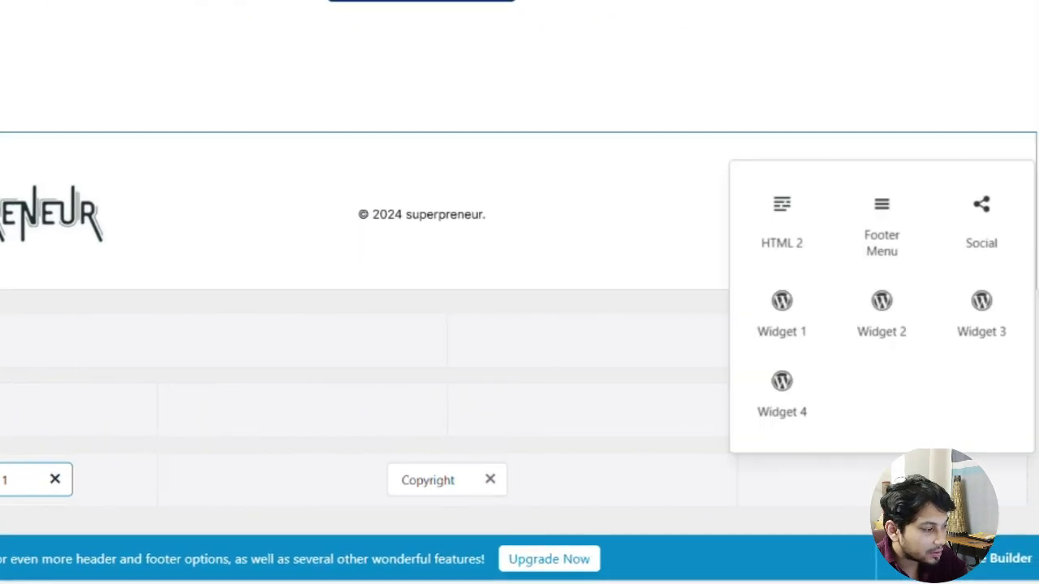
pyautogui.click(985, 221)
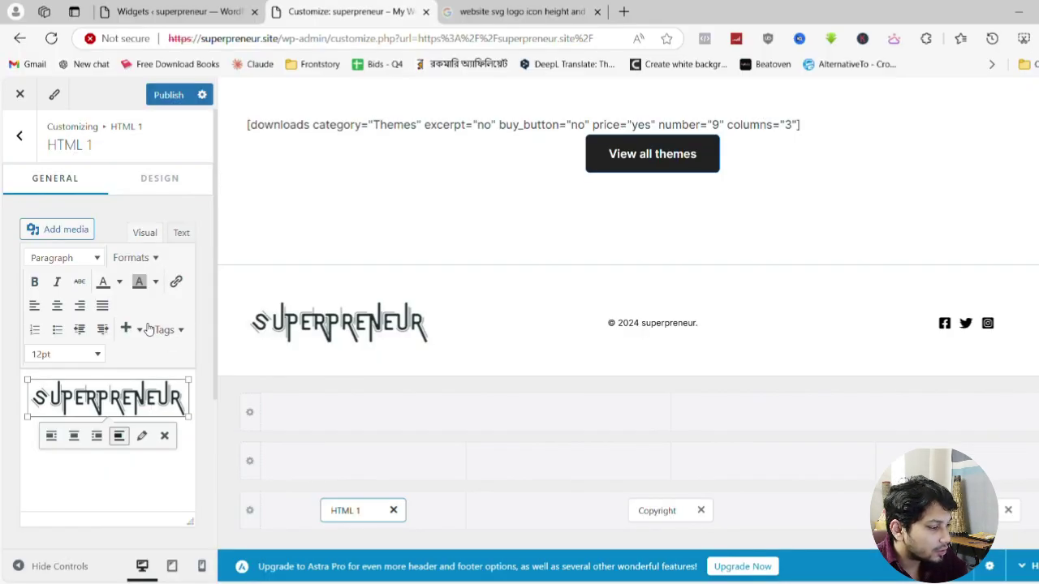
# Link the footer logo to the Home page, opening in a new tab
pyautogui.click(132, 329)
pyautogui.click(147, 354)
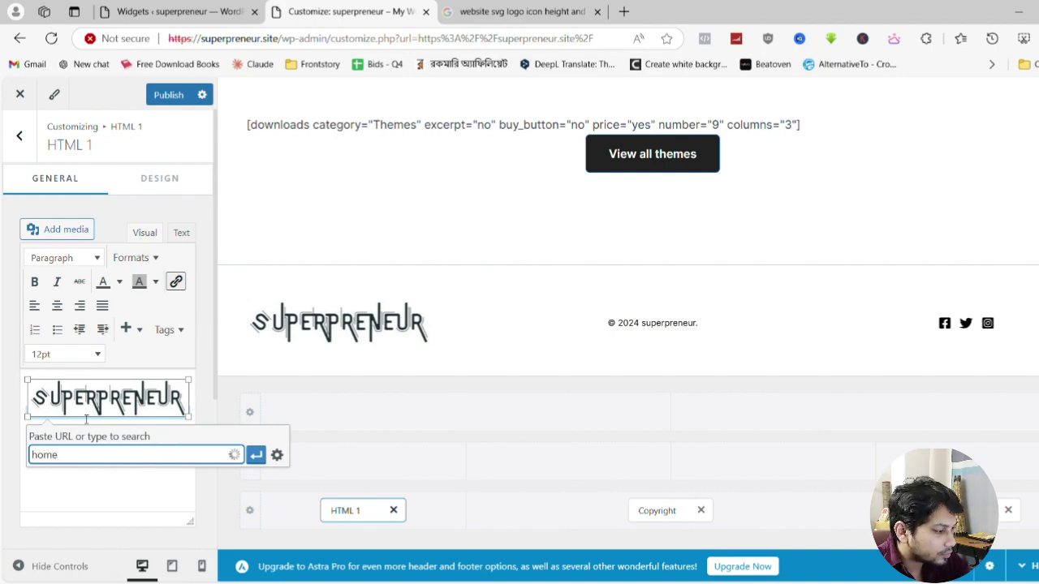
pyautogui.click(74, 477)
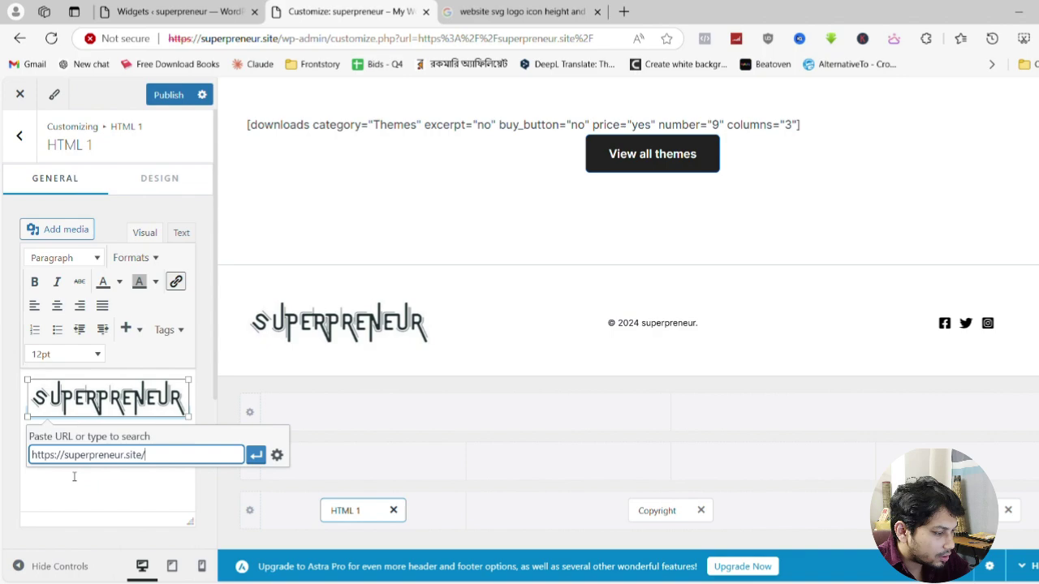
pyautogui.click(276, 455)
pyautogui.click(475, 205)
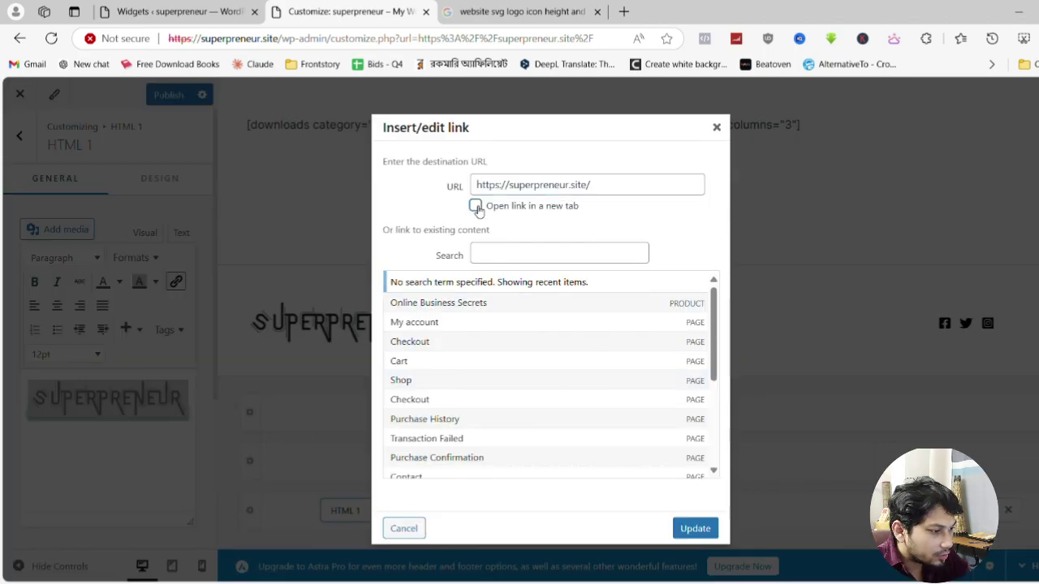
pyautogui.click(693, 528)
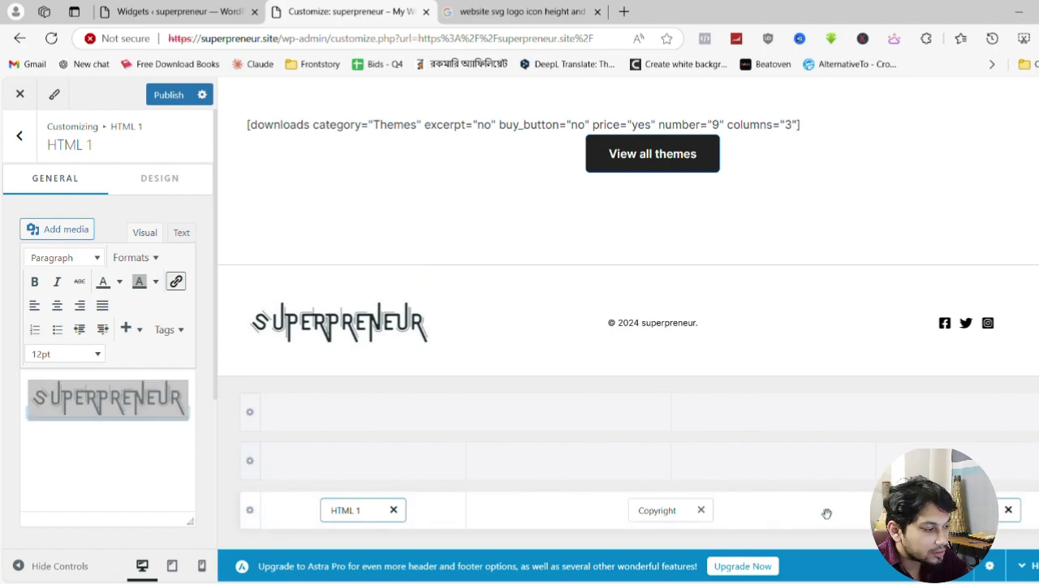
# Go back to the main Customizer list and open Header Builder's Site Title & Logo element
pyautogui.click(974, 328)
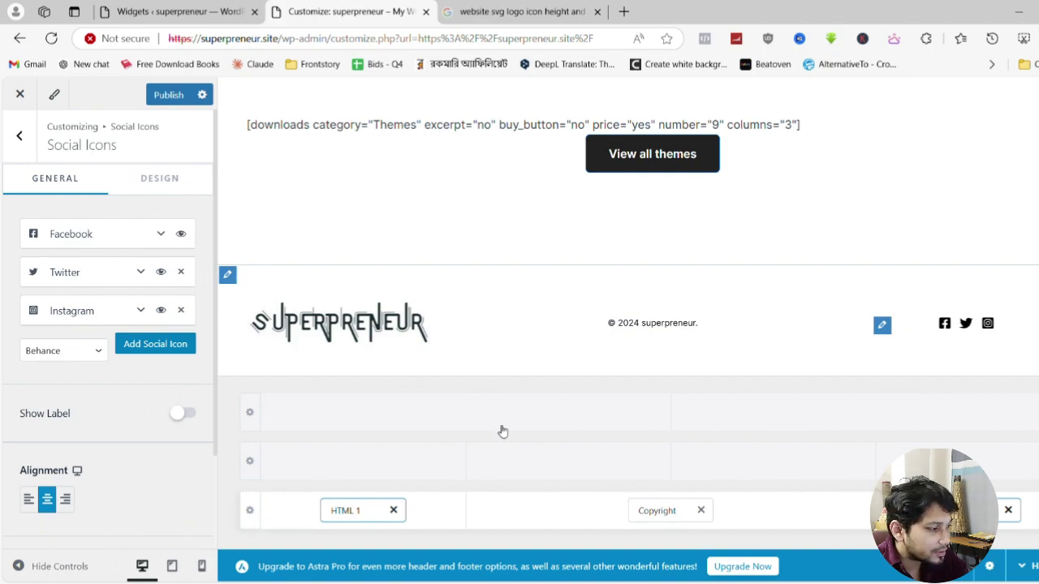
pyautogui.scroll(10, 401, 352)
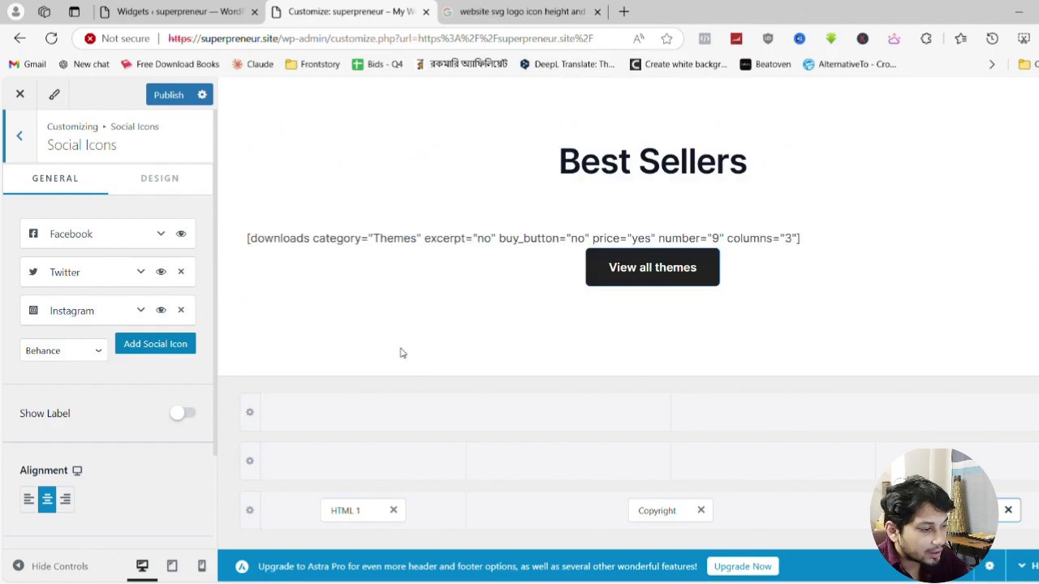
pyautogui.scroll(3, 311, 301)
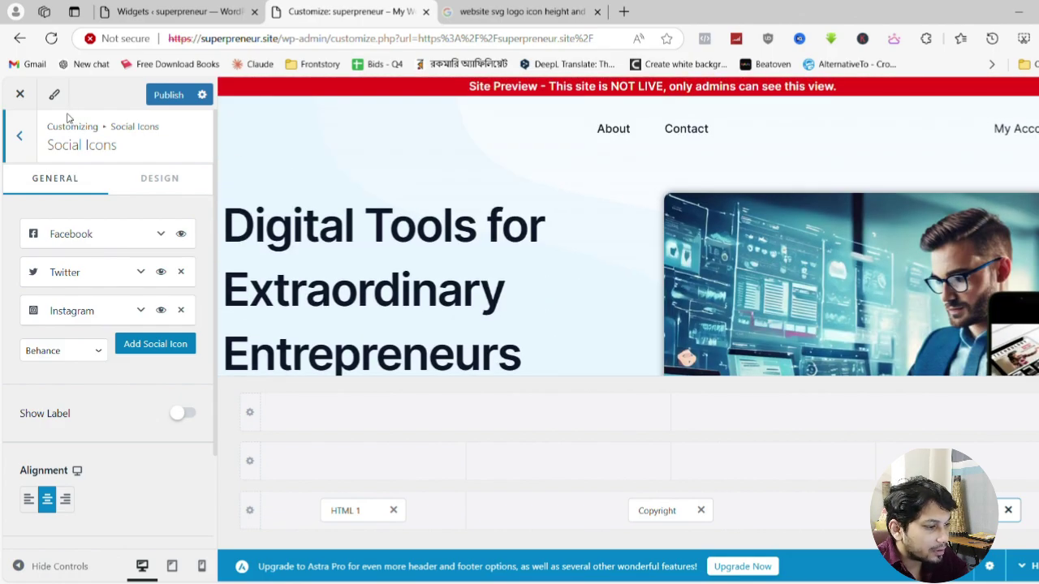
pyautogui.click(25, 137)
pyautogui.click(25, 136)
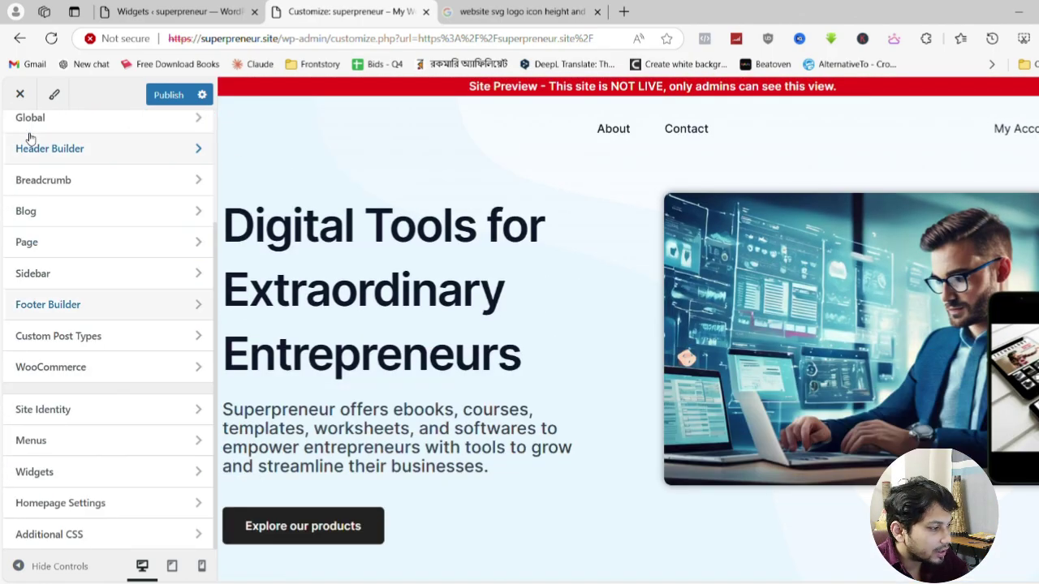
pyautogui.click(87, 156)
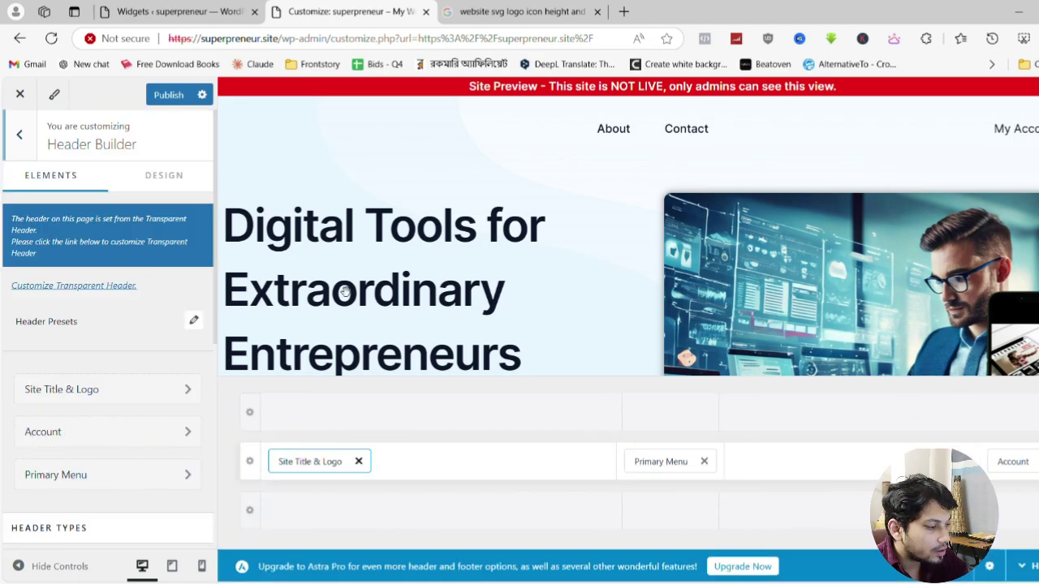
pyautogui.click(309, 467)
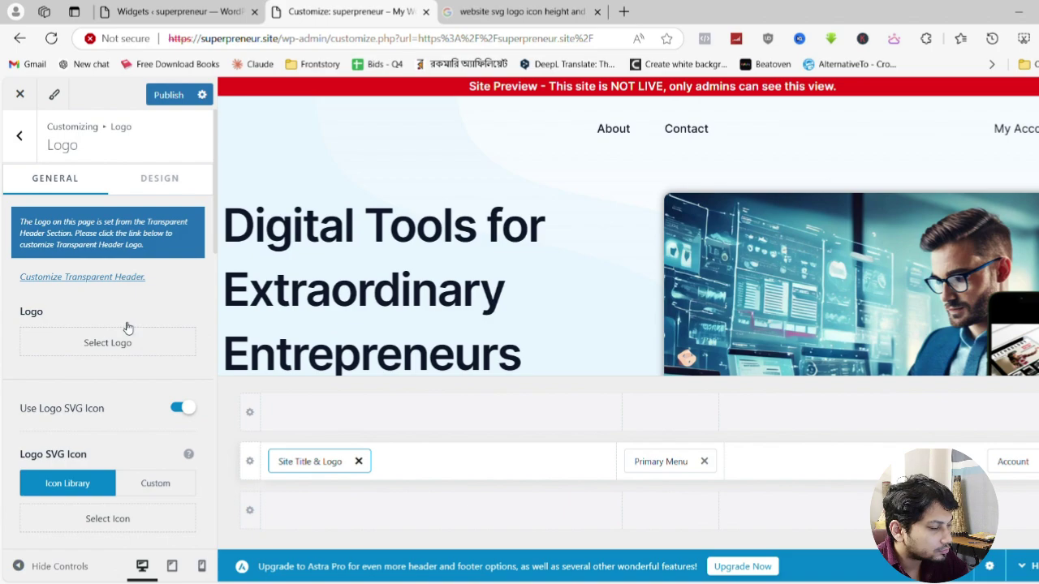
# Select the superpreneur wordmark from the Media Library as logo and set Logo Width to 252 px
pyautogui.click(126, 330)
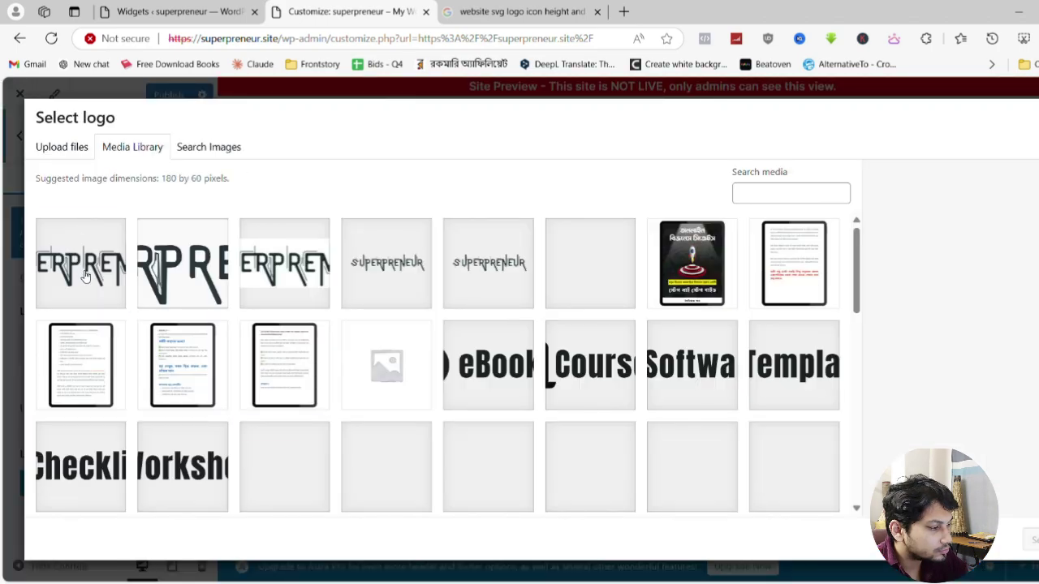
pyautogui.click(81, 225)
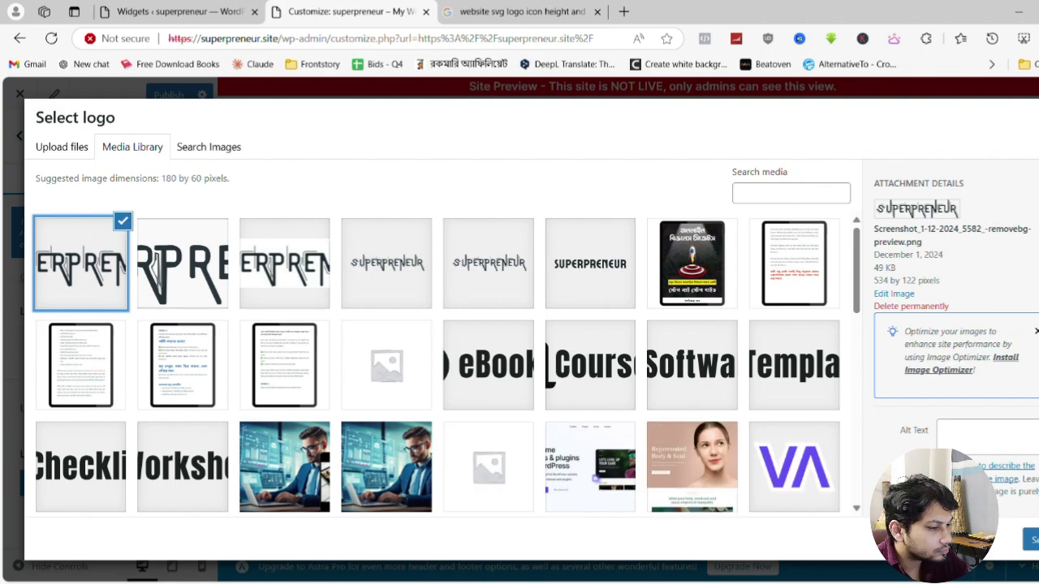
pyautogui.click(1029, 540)
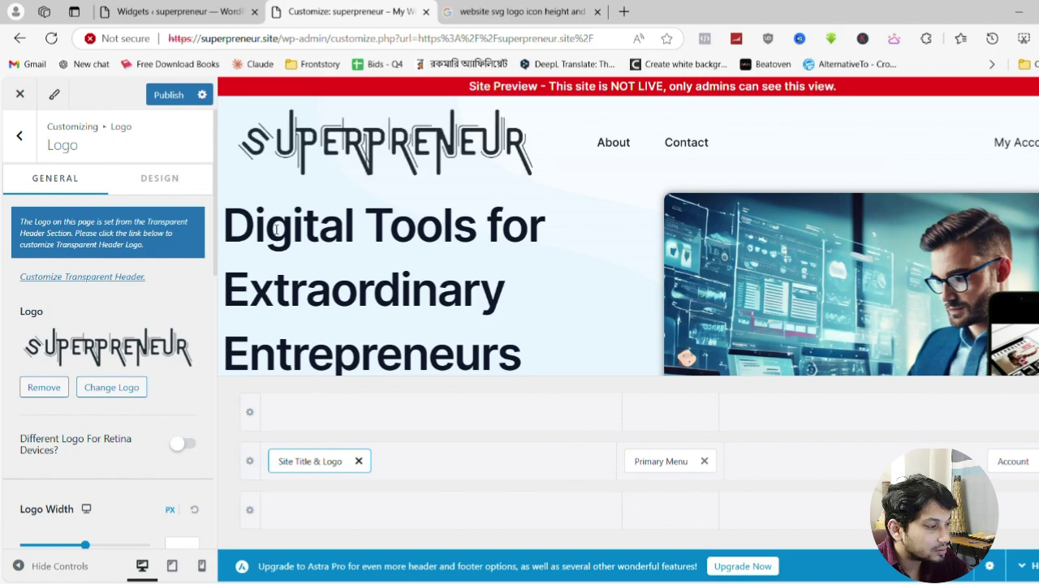
pyautogui.moveTo(84, 545); pyautogui.dragTo(80, 553)
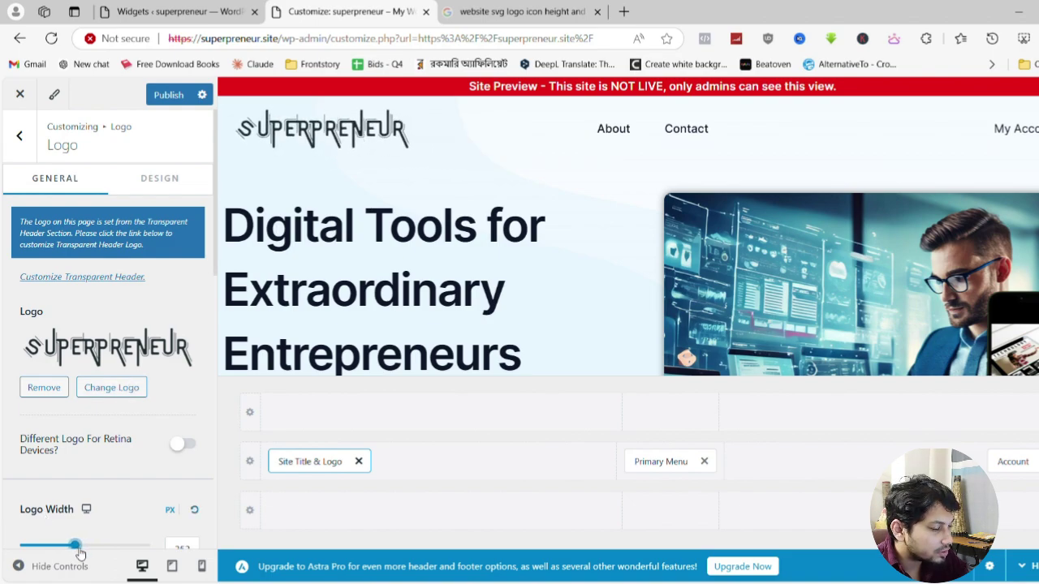
pyautogui.scroll(-1, 80, 554)
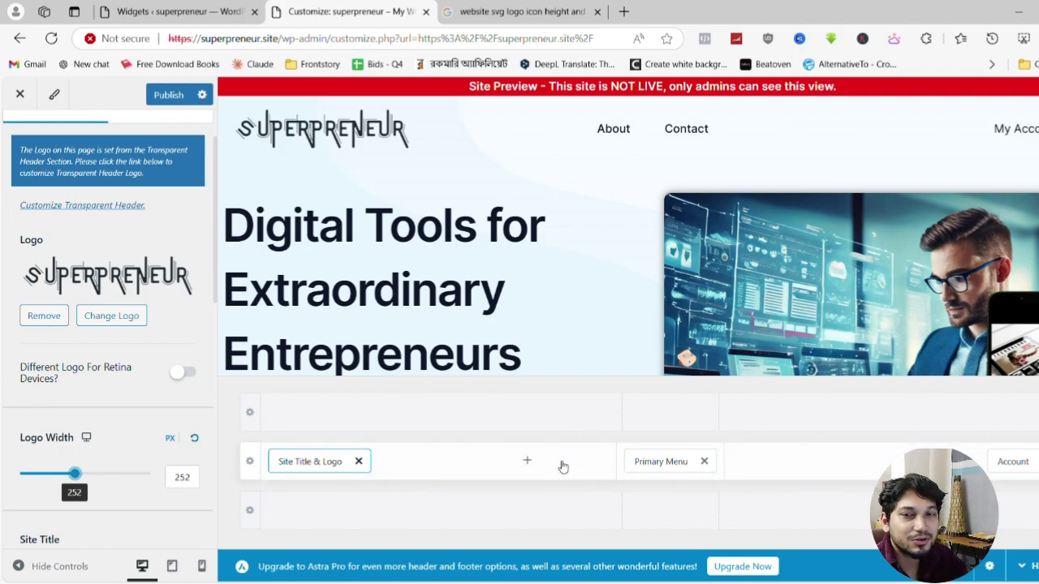
# Drag Primary Menu beside Account in the header's right slot, then open Configure Menu from Here
pyautogui.scroll(1, 105, 301)
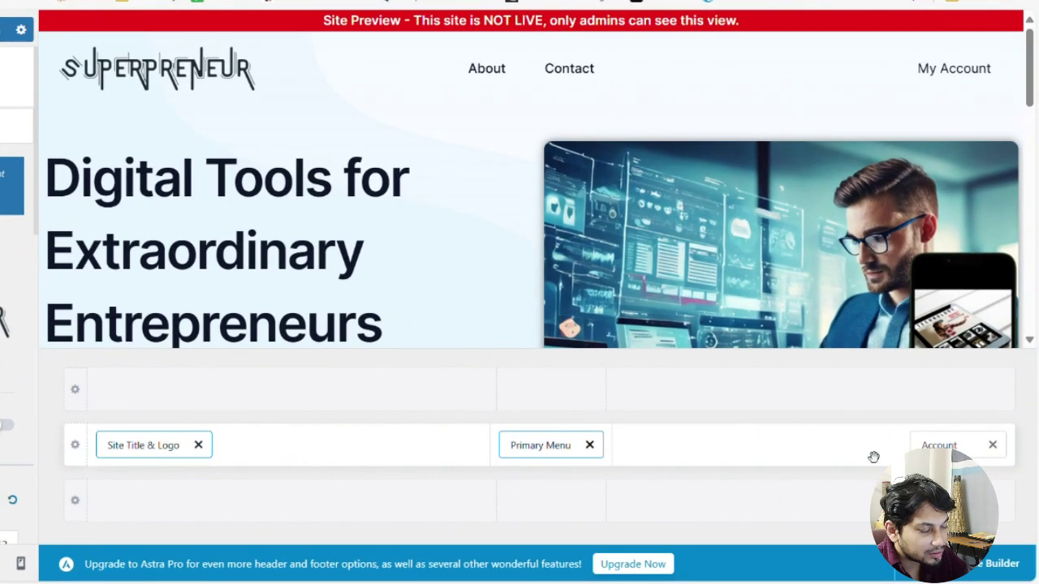
pyautogui.moveTo(870, 456); pyautogui.dragTo(828, 467)
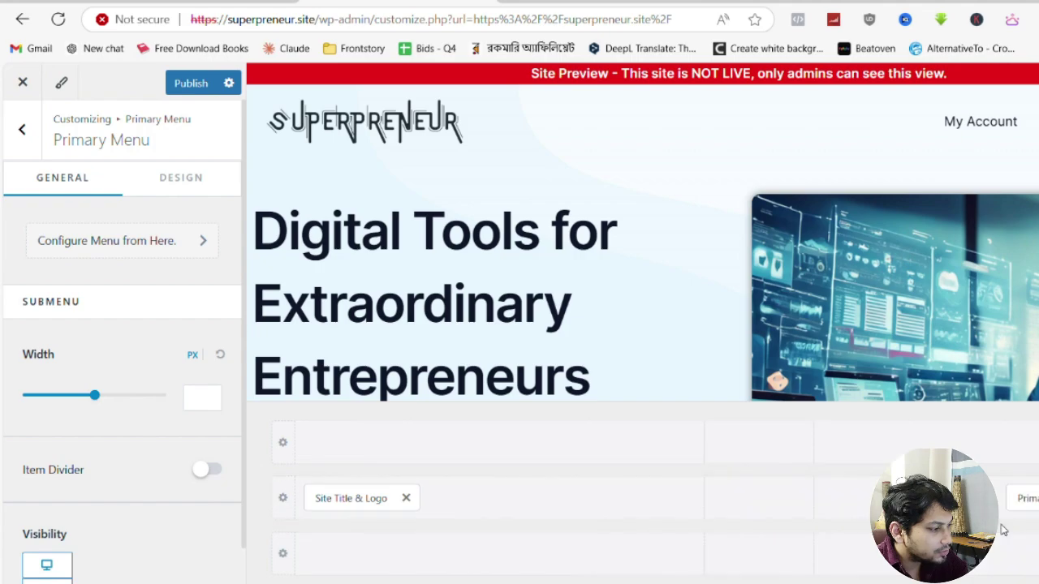
pyautogui.click(154, 246)
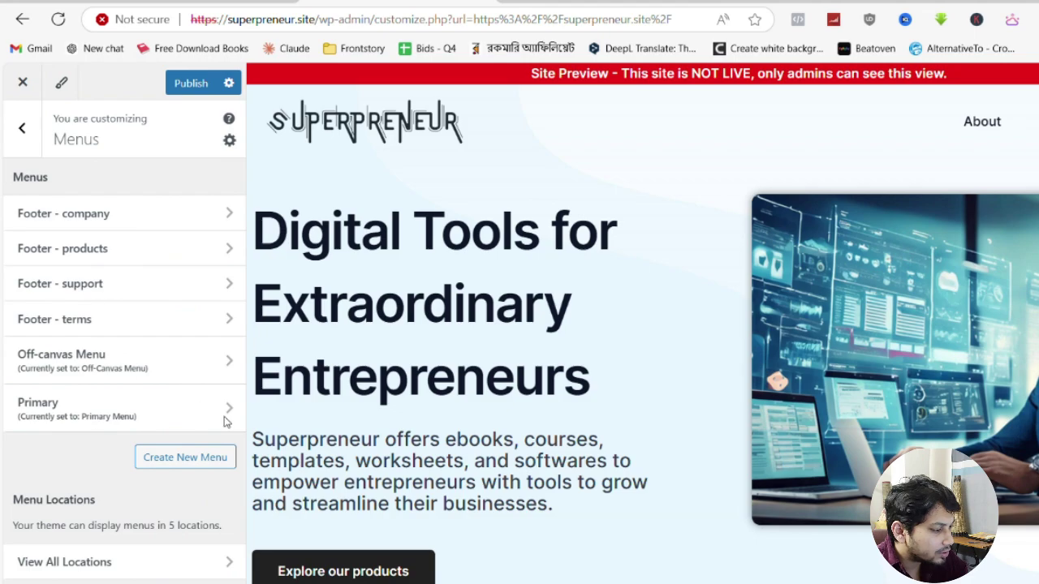
# Open the Primary menu for editing and remove the first invalid category item
pyautogui.click(105, 417)
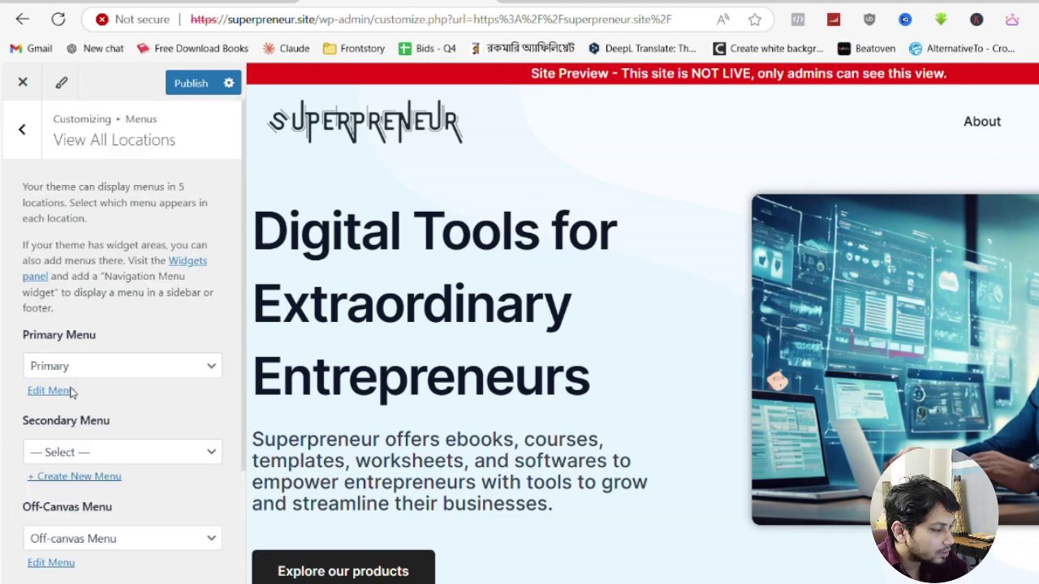
pyautogui.click(52, 391)
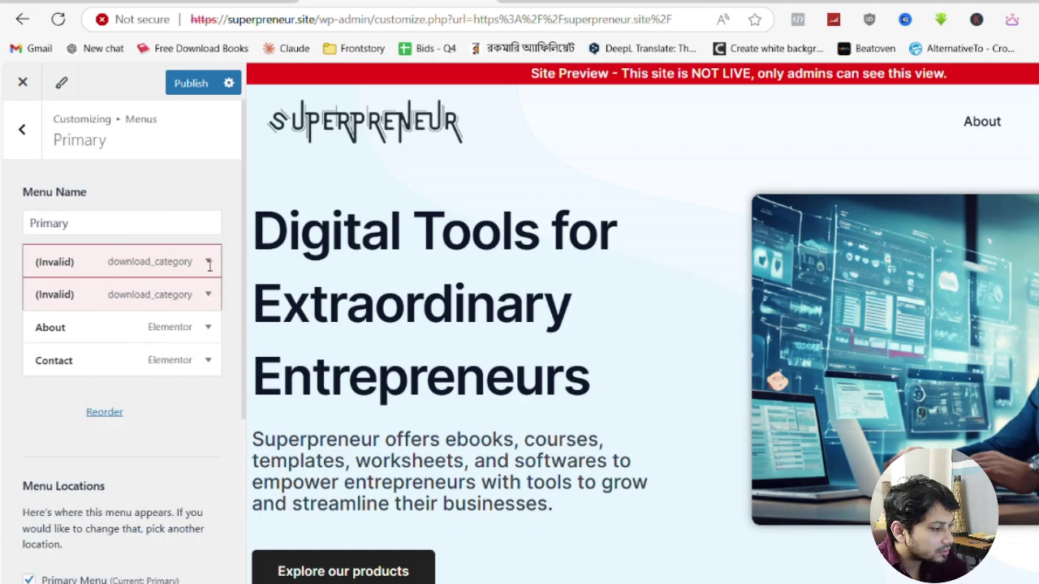
pyautogui.click(167, 272)
pyautogui.scroll(-1, 120, 383)
pyautogui.scroll(-2, 121, 384)
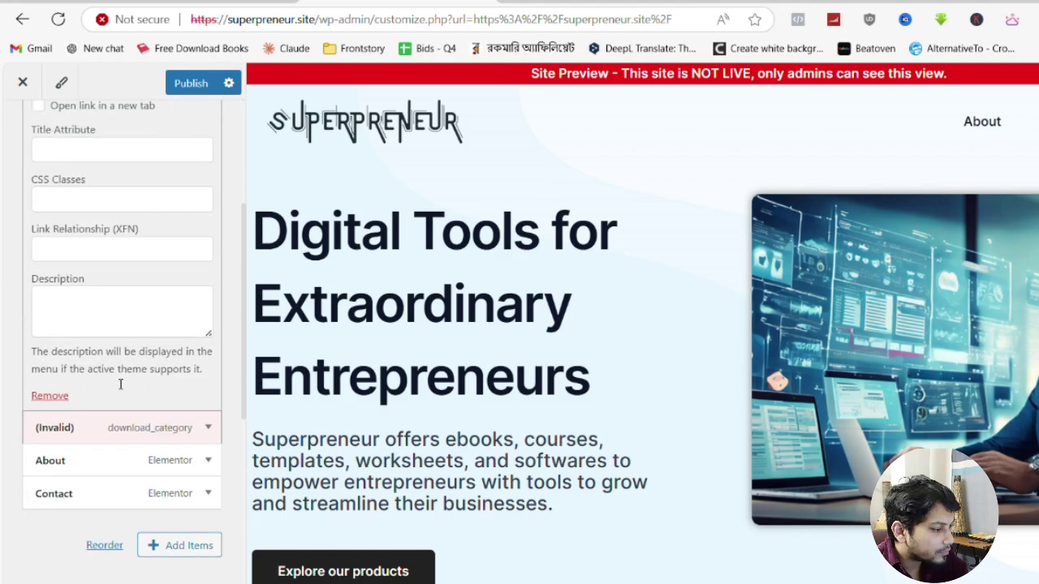
pyautogui.click(51, 393)
pyautogui.click(50, 393)
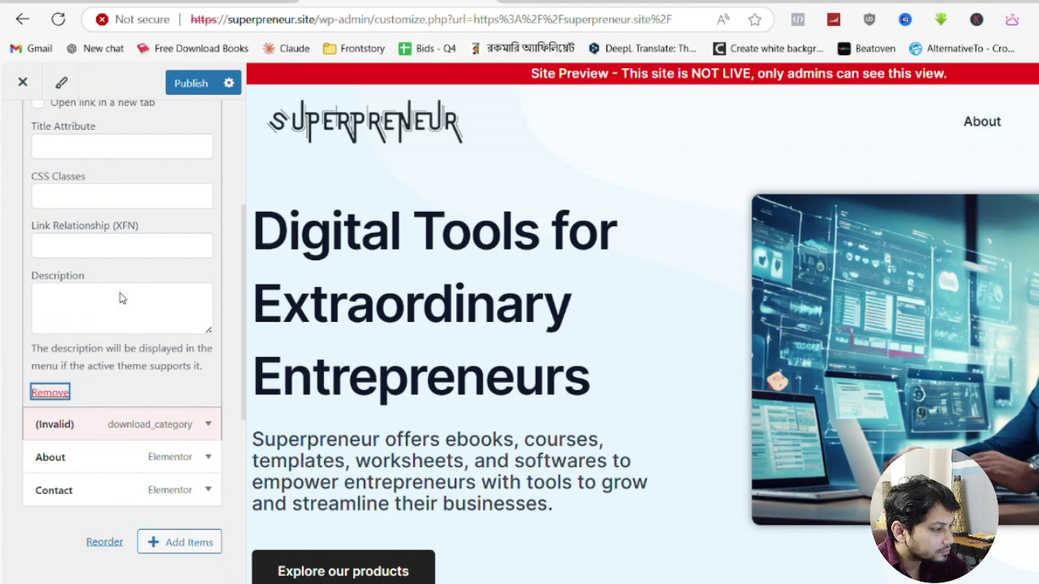
# Remove the remaining invalid category item and the About link from the menu
pyautogui.click(120, 276)
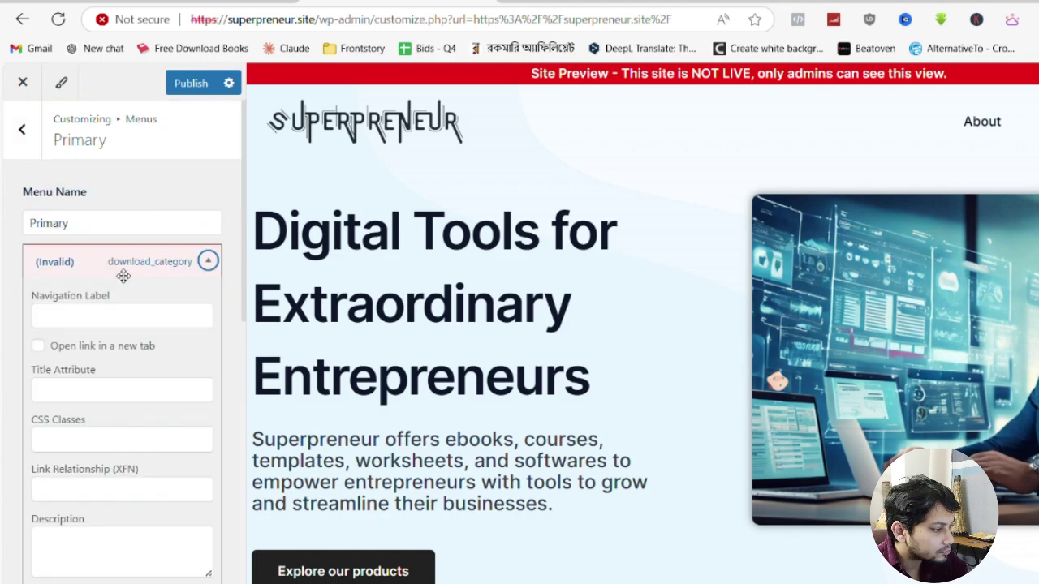
pyautogui.scroll(-4, 69, 382)
pyautogui.click(60, 317)
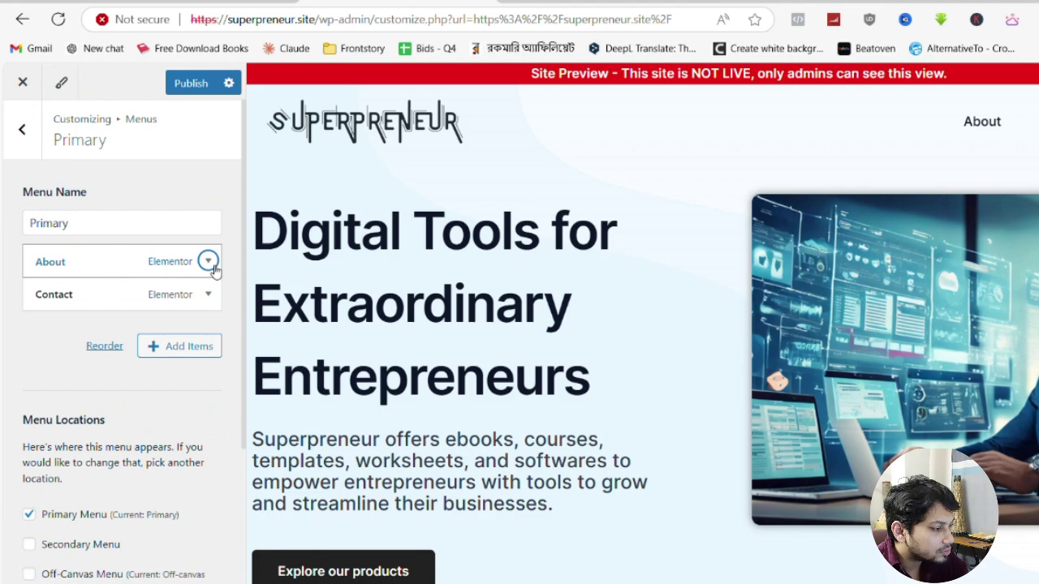
pyautogui.click(209, 262)
pyautogui.scroll(-4, 119, 433)
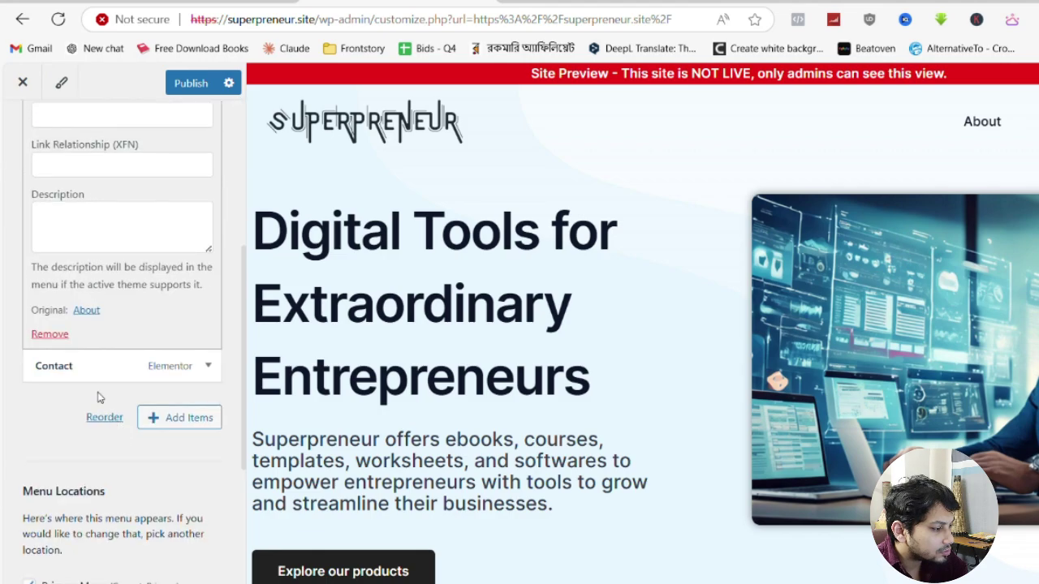
pyautogui.click(65, 339)
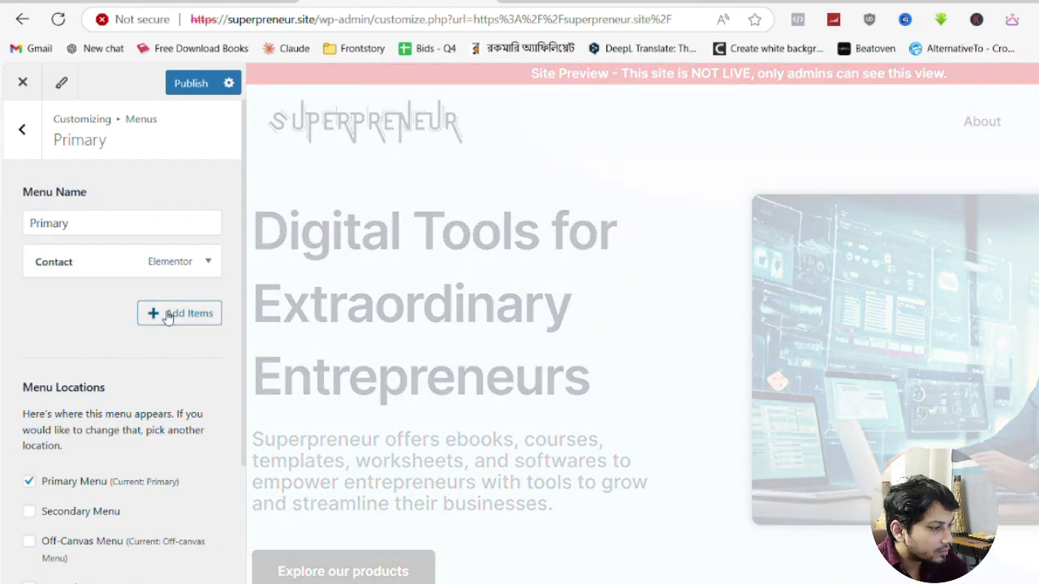
# Search menu items for 'cart' and add the Cart page beneath Contact
pyautogui.click(174, 312)
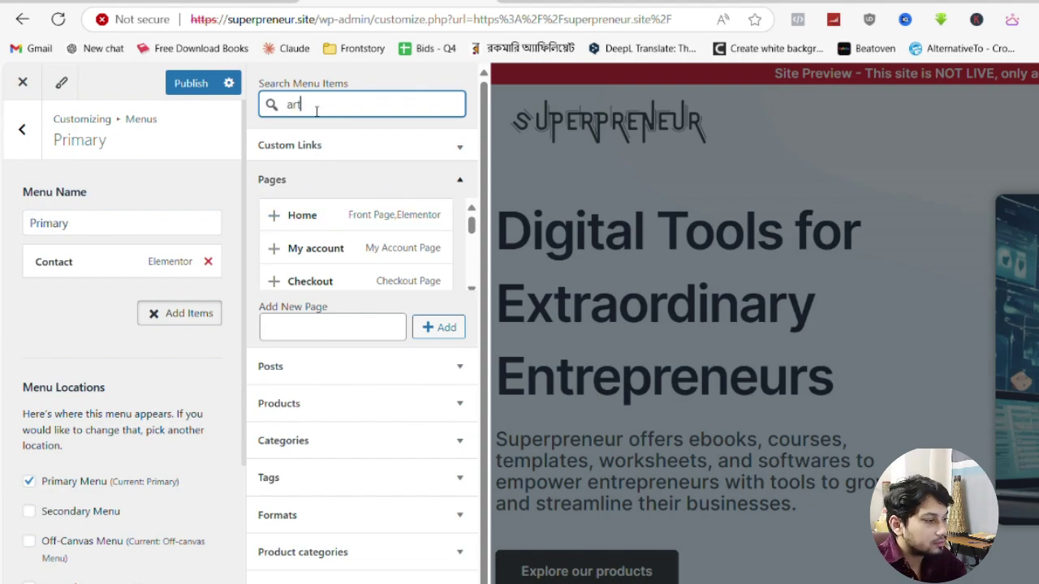
pyautogui.press('BackSpace')
pyautogui.press('BackSpace')
pyautogui.press('BackSpace')
pyautogui.write('car')
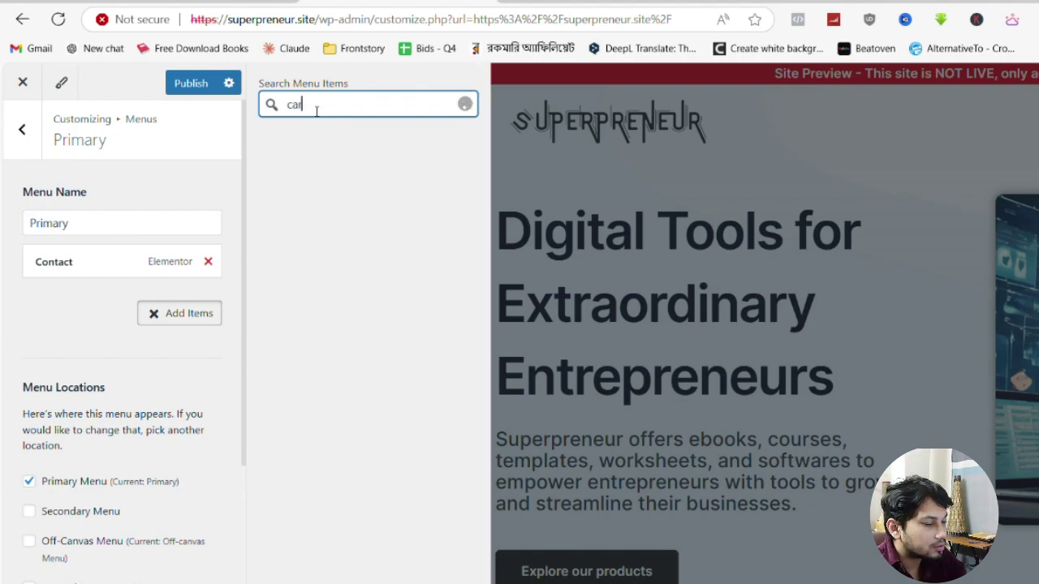
pyautogui.write('t')
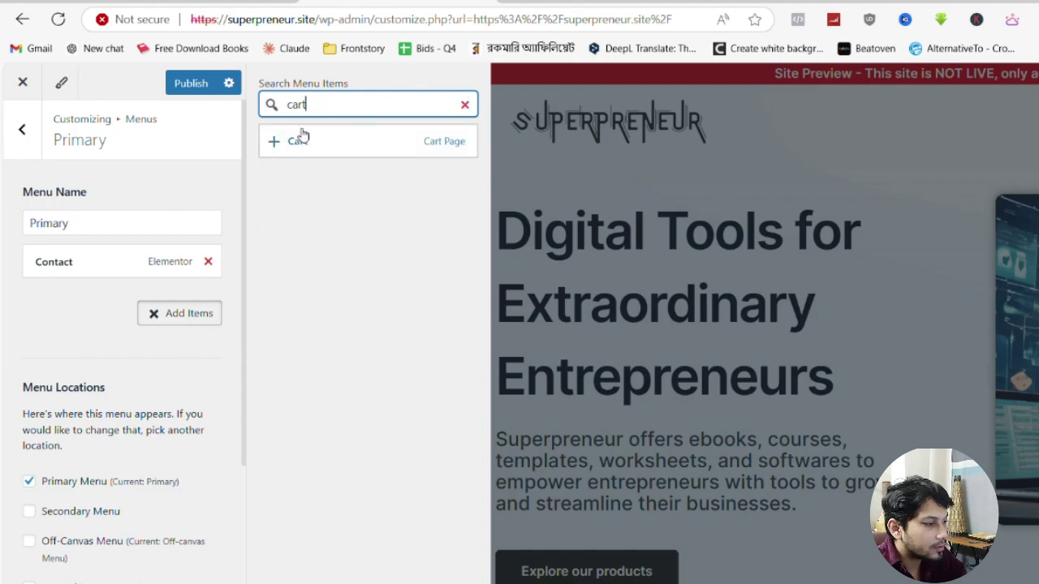
pyautogui.click(273, 141)
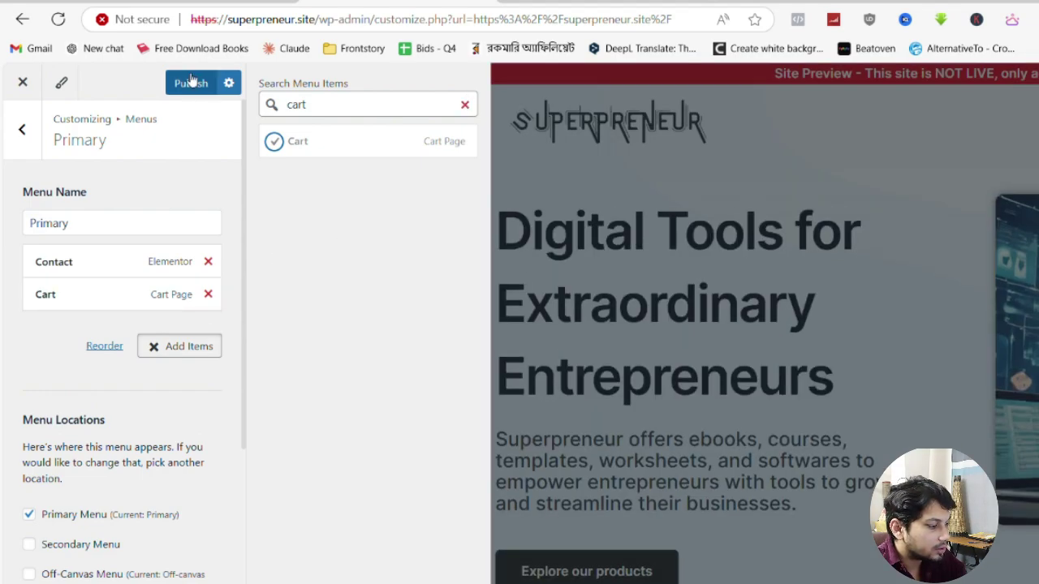
# Check the mobile hamburger menu in the preview, then publish the Primary menu changes
pyautogui.click(163, 354)
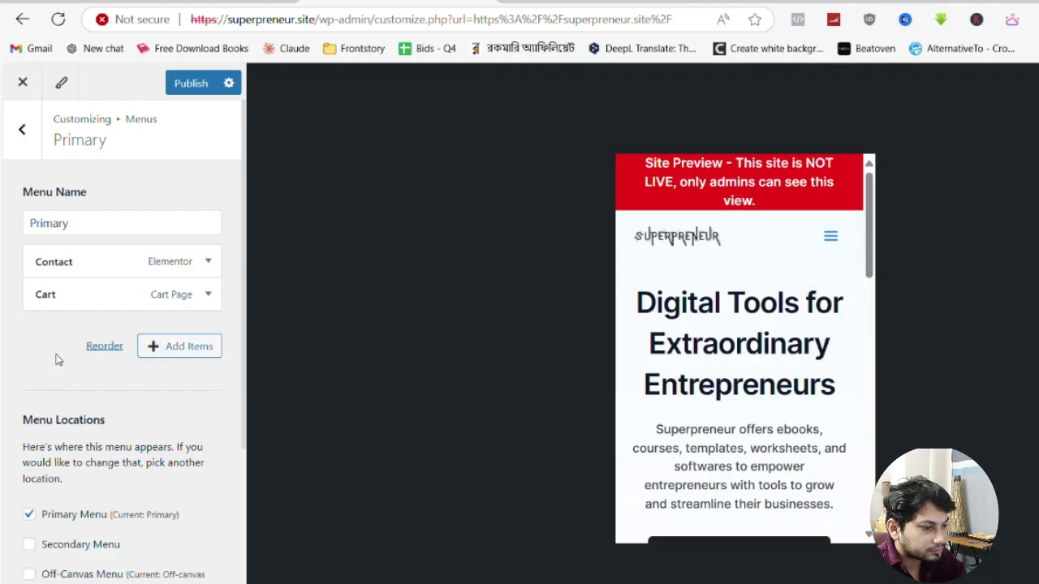
pyautogui.click(831, 240)
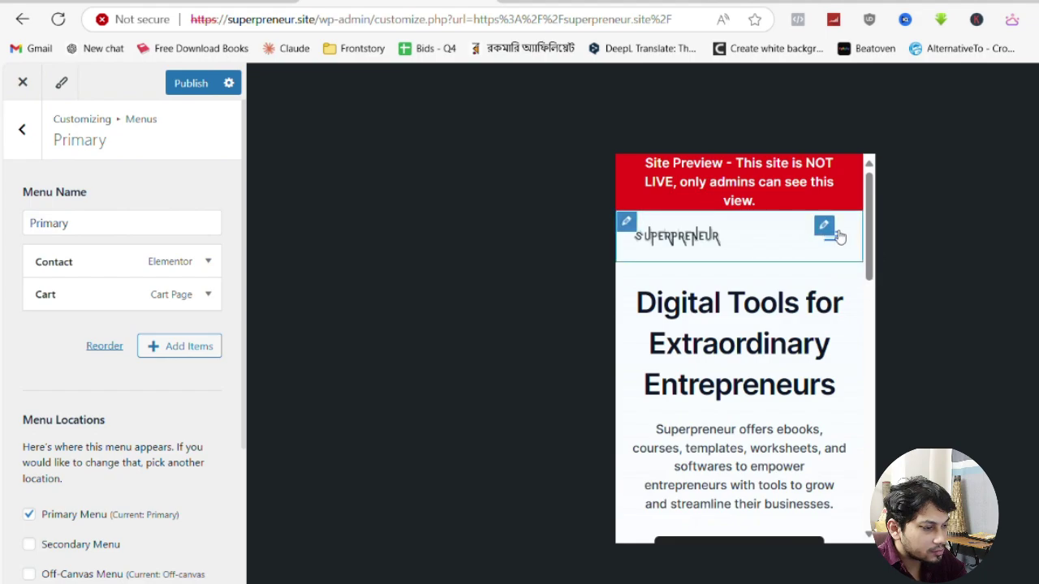
pyautogui.click(840, 247)
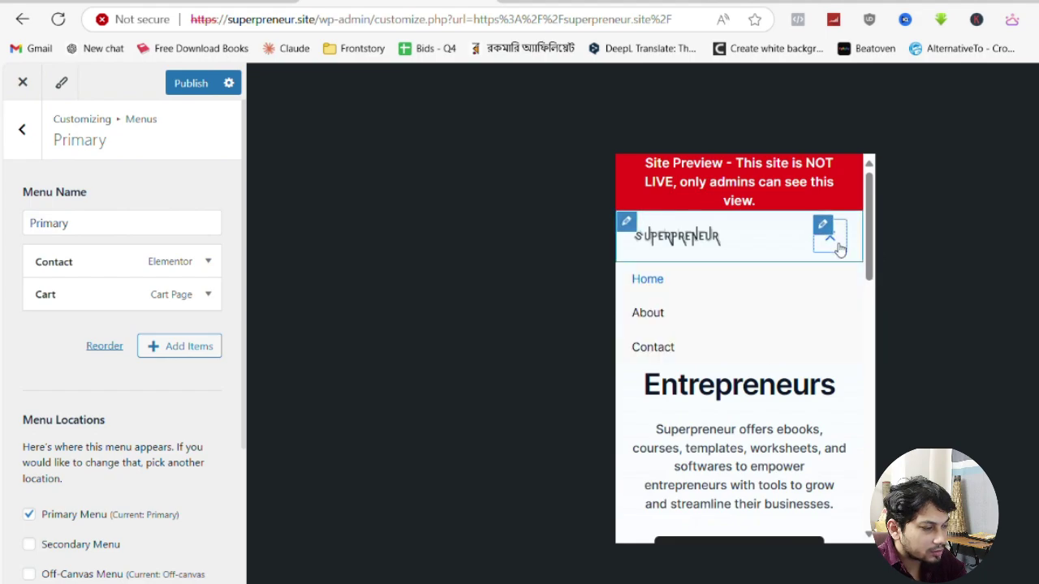
pyautogui.click(837, 243)
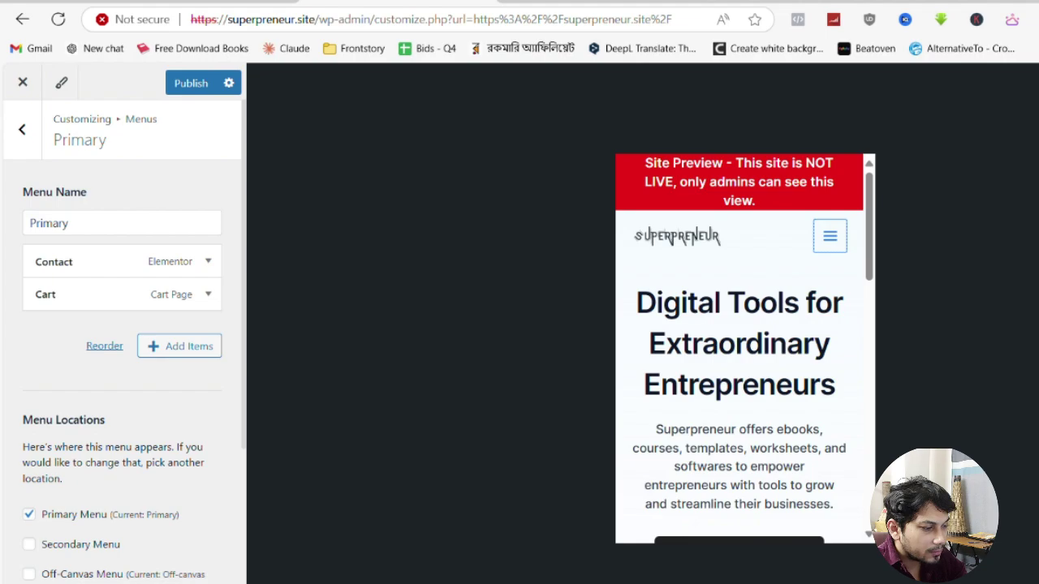
pyautogui.scroll(-10, 754, 303)
pyautogui.scroll(3, 755, 303)
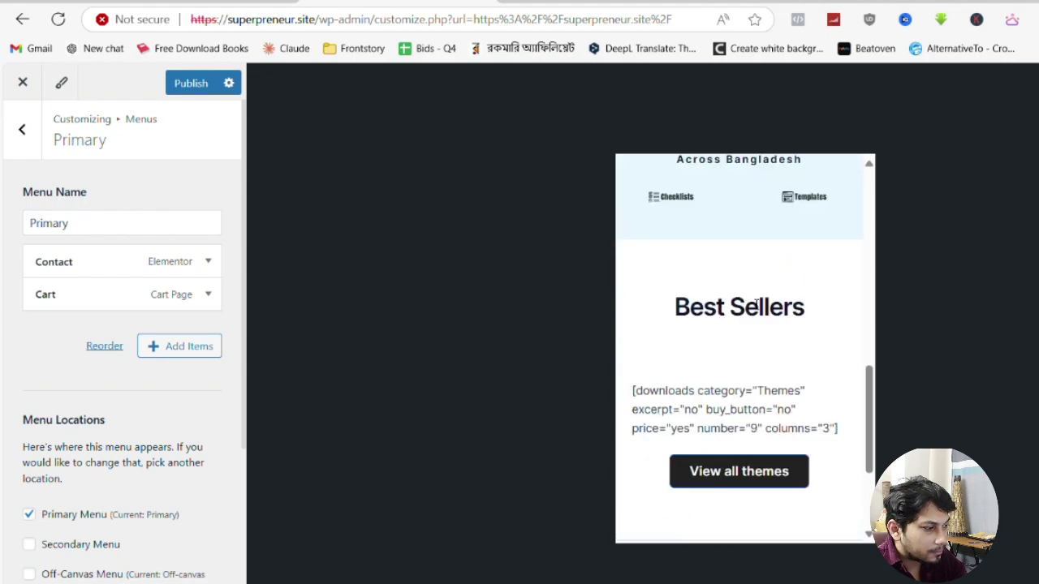
pyautogui.scroll(7, 755, 304)
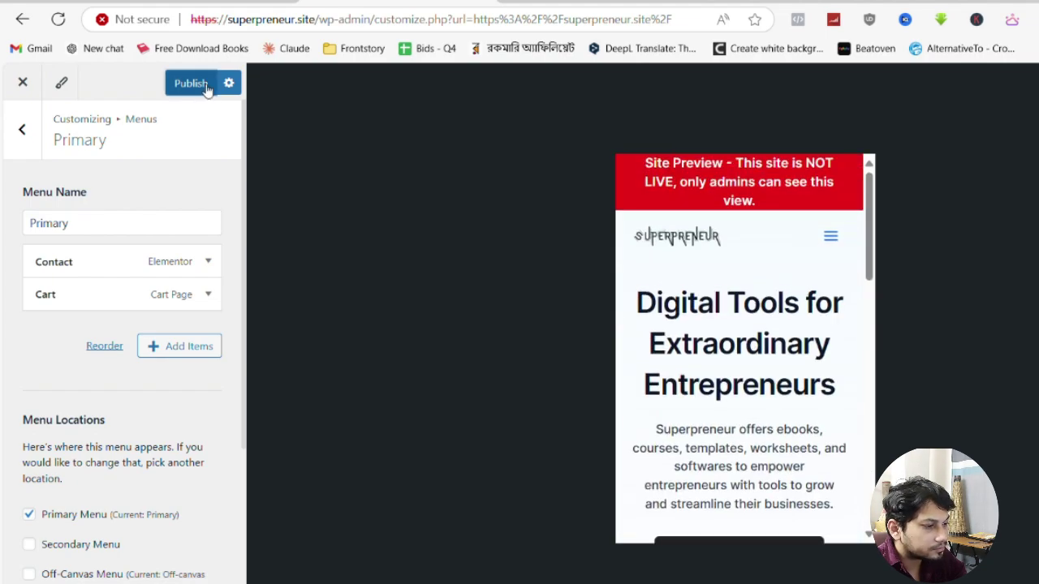
pyautogui.click(191, 83)
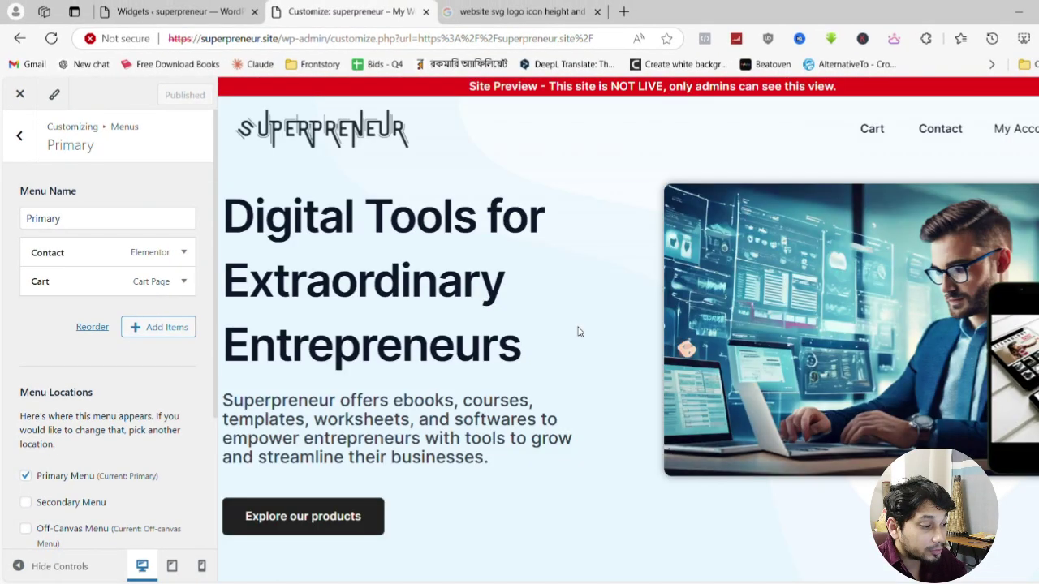
# Scroll the Home page in Elementor to the Best Sellers downloads shortcode section
pyautogui.scroll(-8, 577, 329)
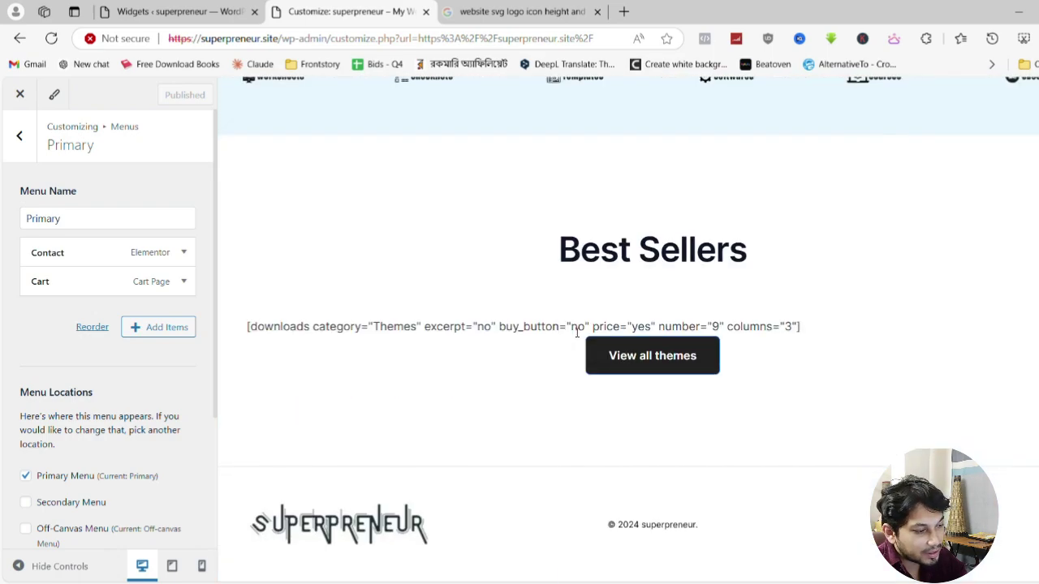
pyautogui.scroll(2, 577, 332)
pyautogui.scroll(-2, 690, 324)
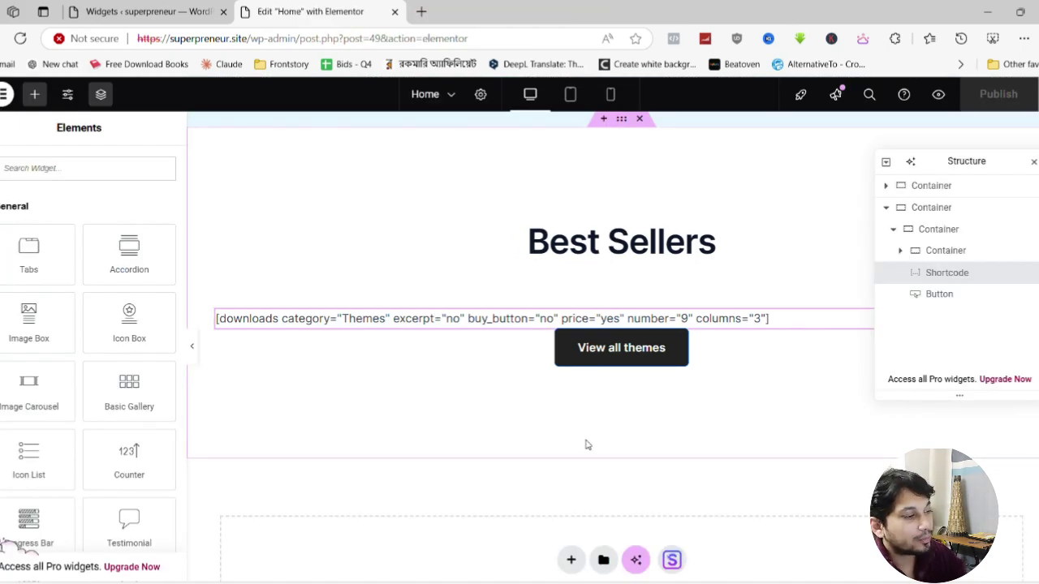
# In a new tab, search 'product shortcode woocommerce' and open the Products Shortcodes documentation
pyautogui.hotkey('ctrl', 't')
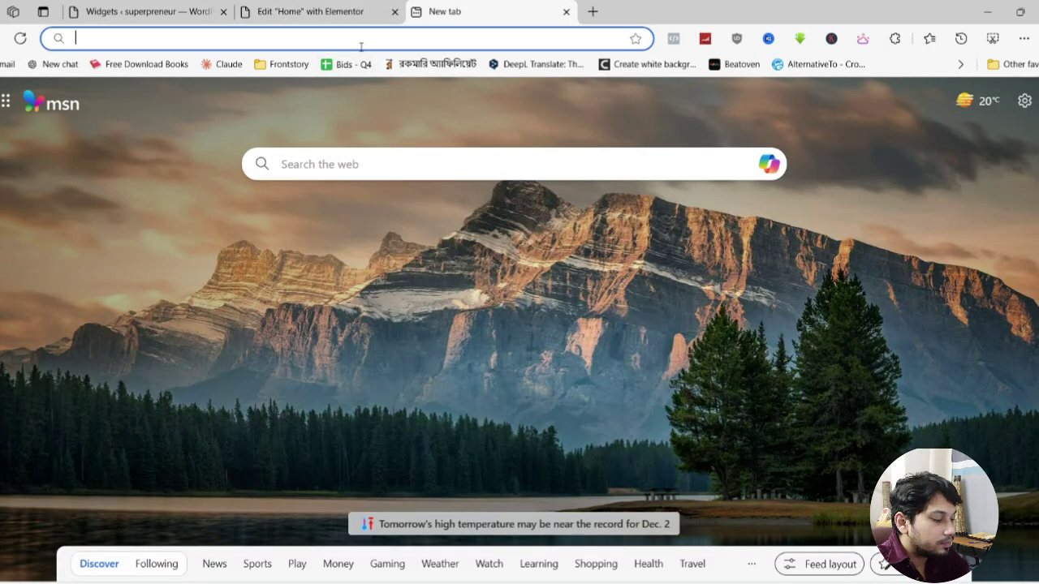
pyautogui.write('protud')
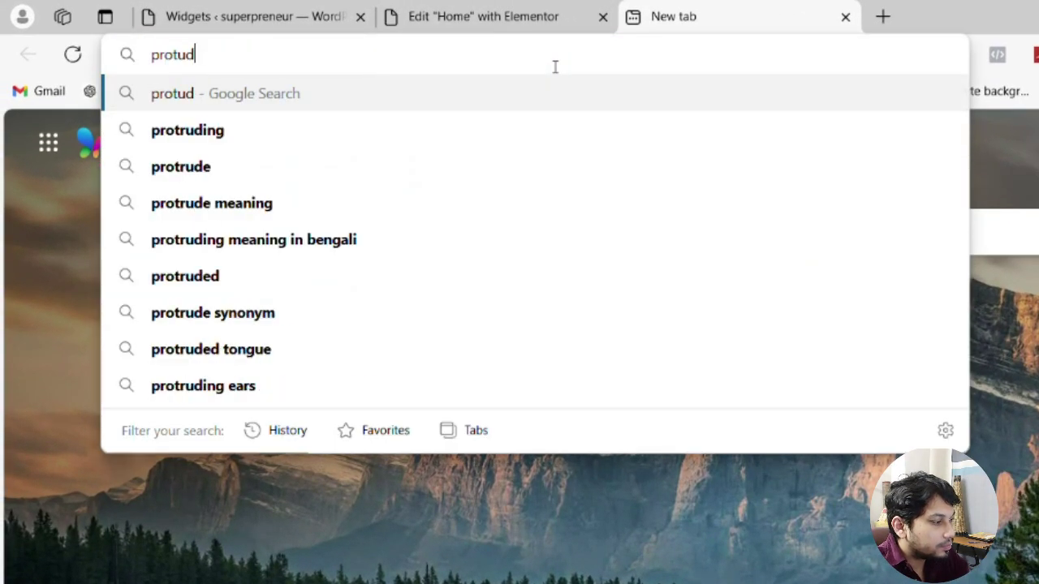
pyautogui.press('BackSpace')
pyautogui.press('BackSpace')
pyautogui.press('BackSpace')
pyautogui.write('uc')
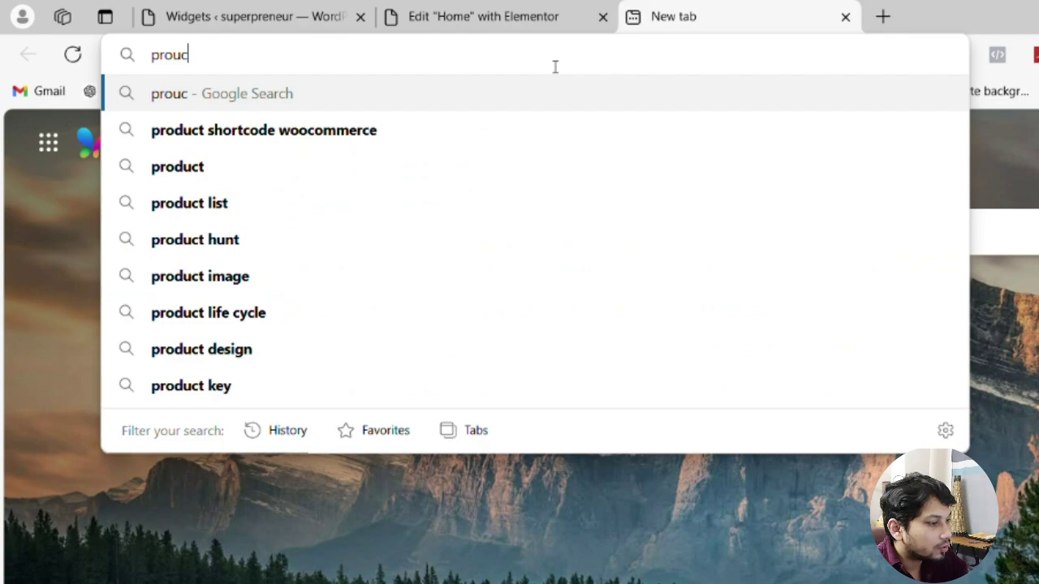
pyautogui.click(342, 130)
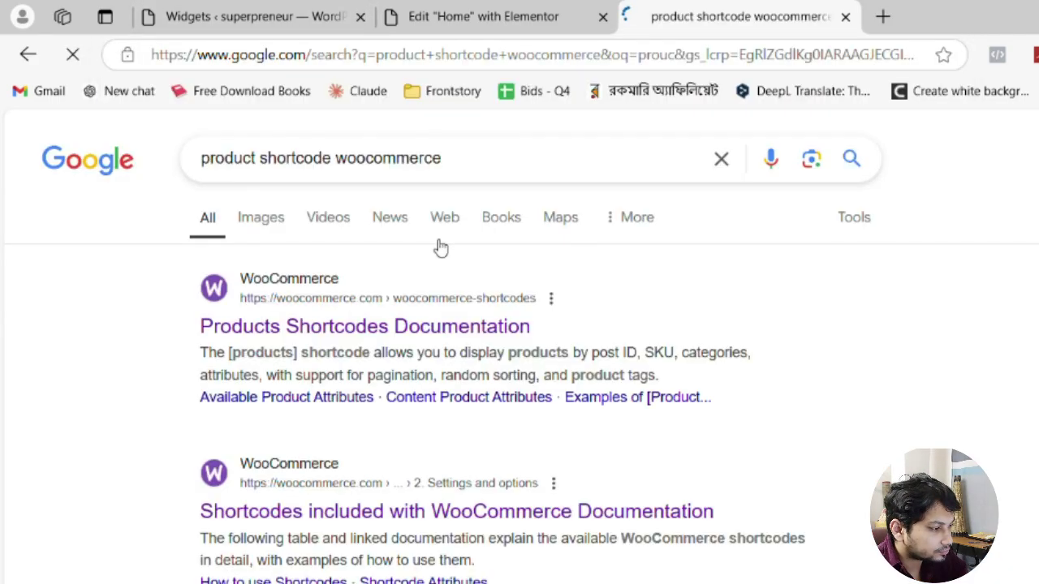
pyautogui.click(387, 331)
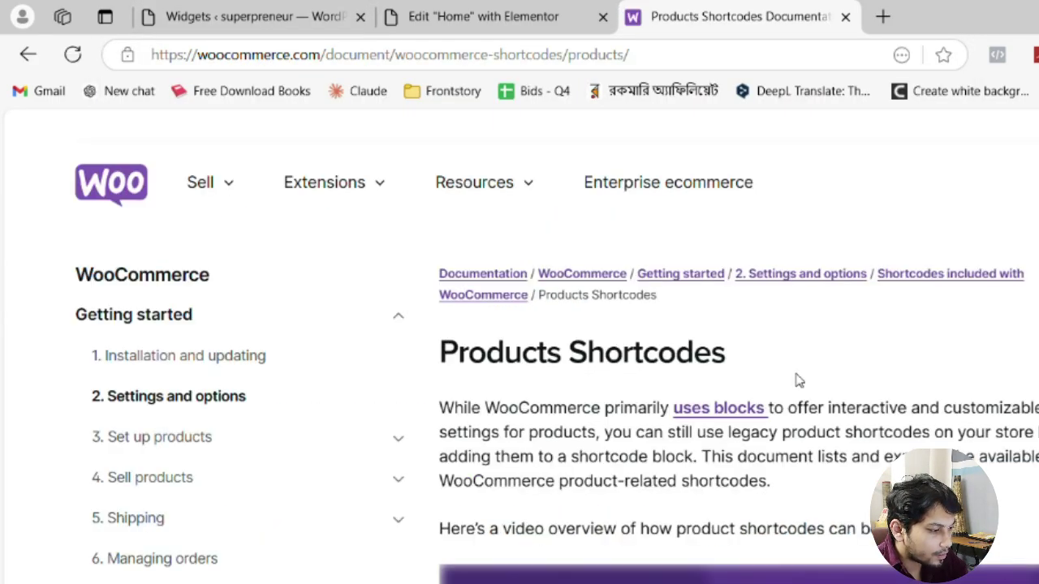
# Select Scenario 3's [products limit="3" columns="3" best_selling="true"] shortcode example
pyautogui.scroll(-15, 796, 380)
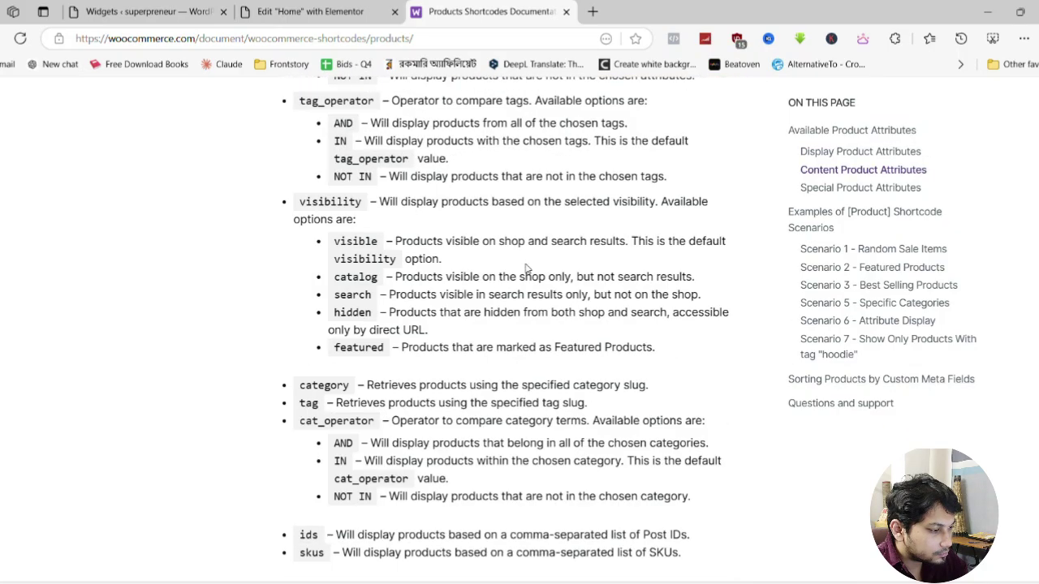
pyautogui.scroll(-15, 524, 269)
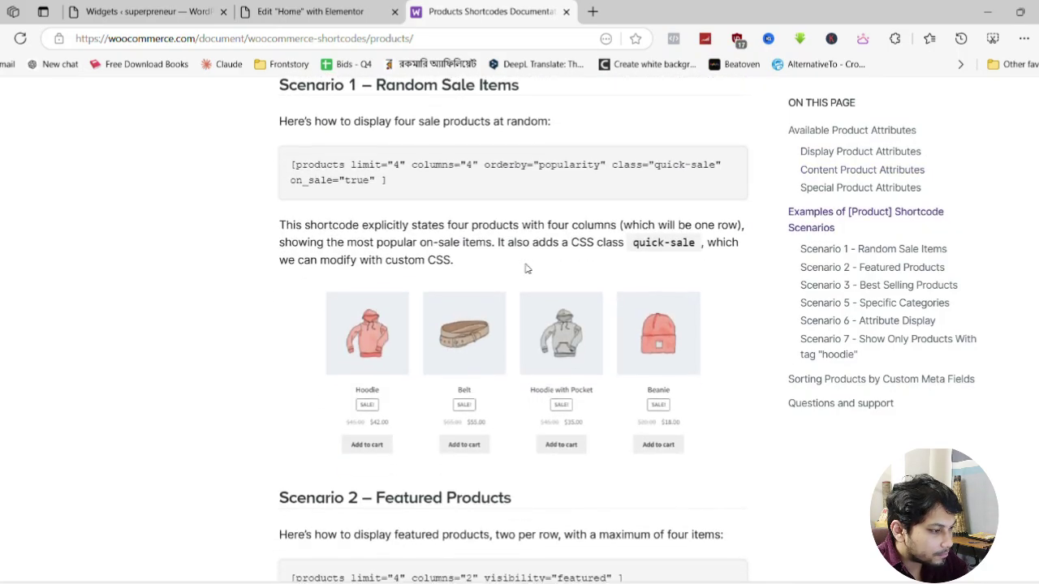
pyautogui.scroll(-6, 526, 269)
pyautogui.scroll(2, 525, 267)
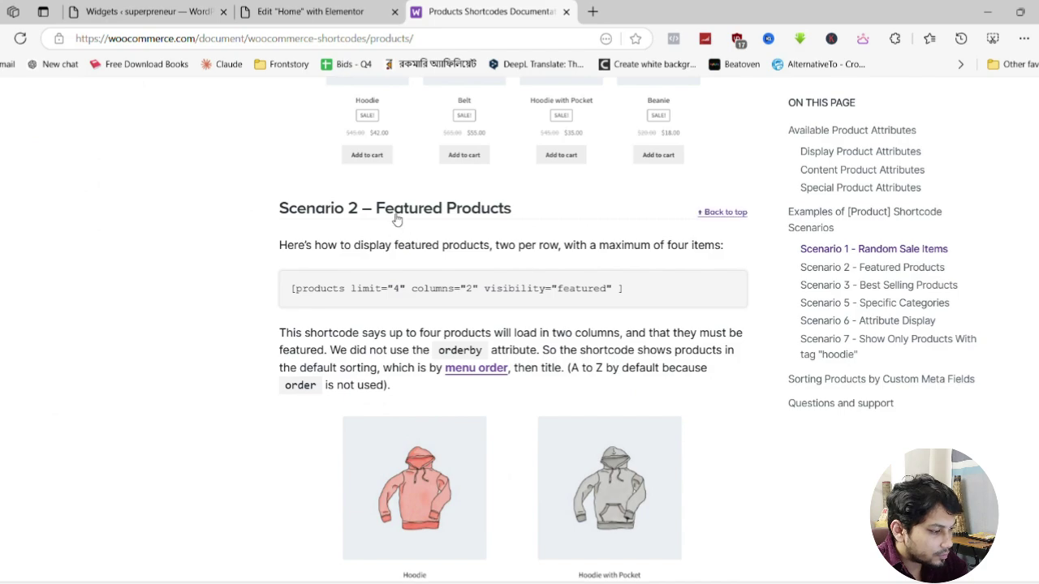
pyautogui.scroll(-8, 487, 220)
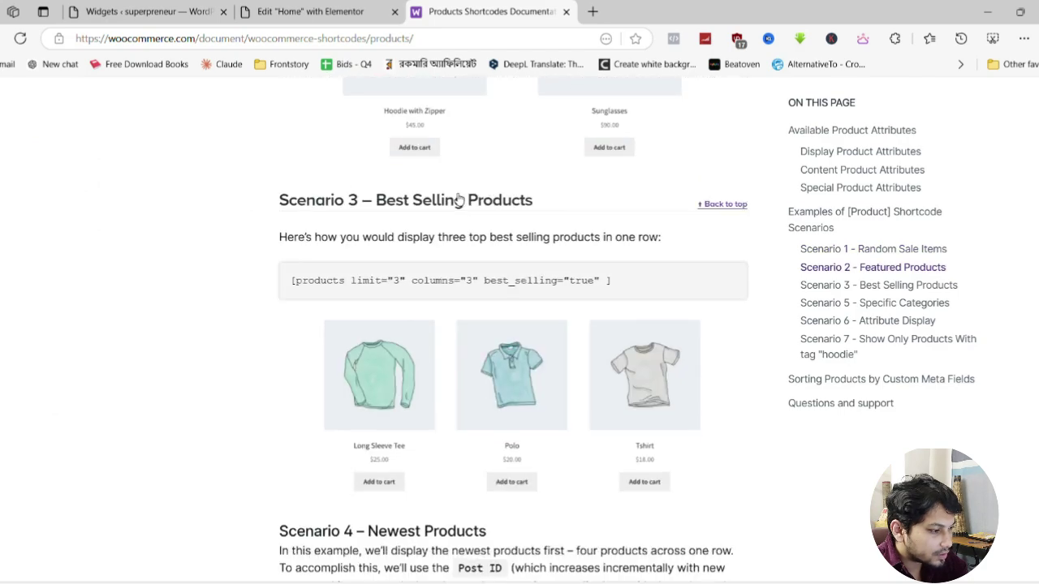
pyautogui.scroll(-1, 459, 199)
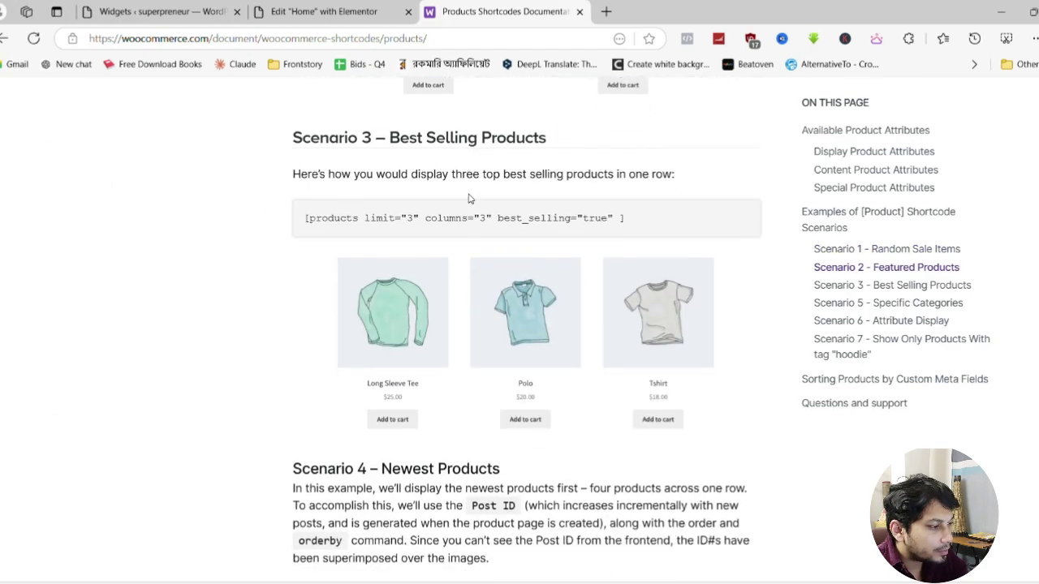
pyautogui.doubleClick(318, 213)
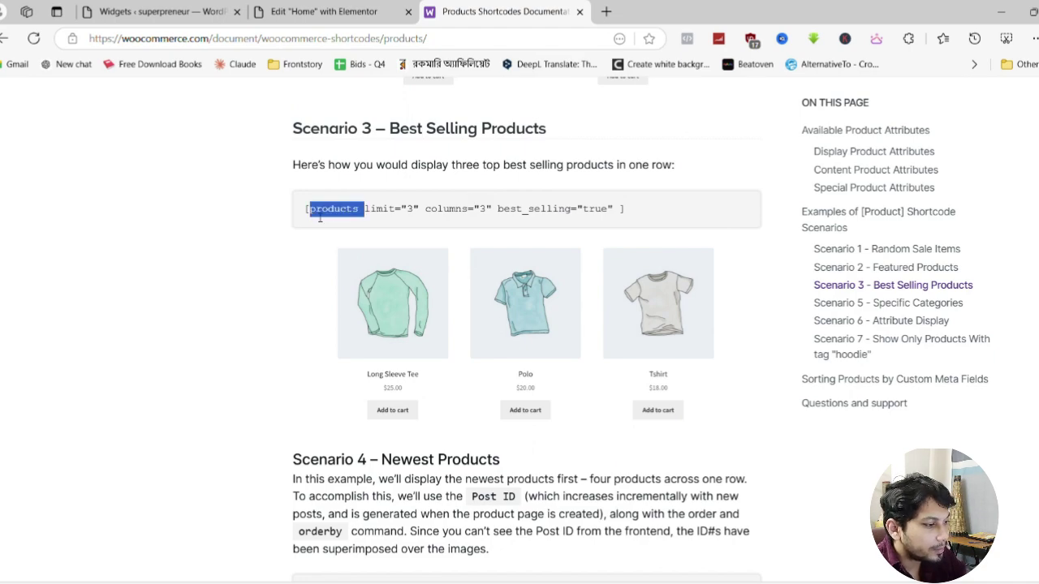
pyautogui.tripleClick(449, 213)
pyautogui.hotkey('ctrl', 'c')
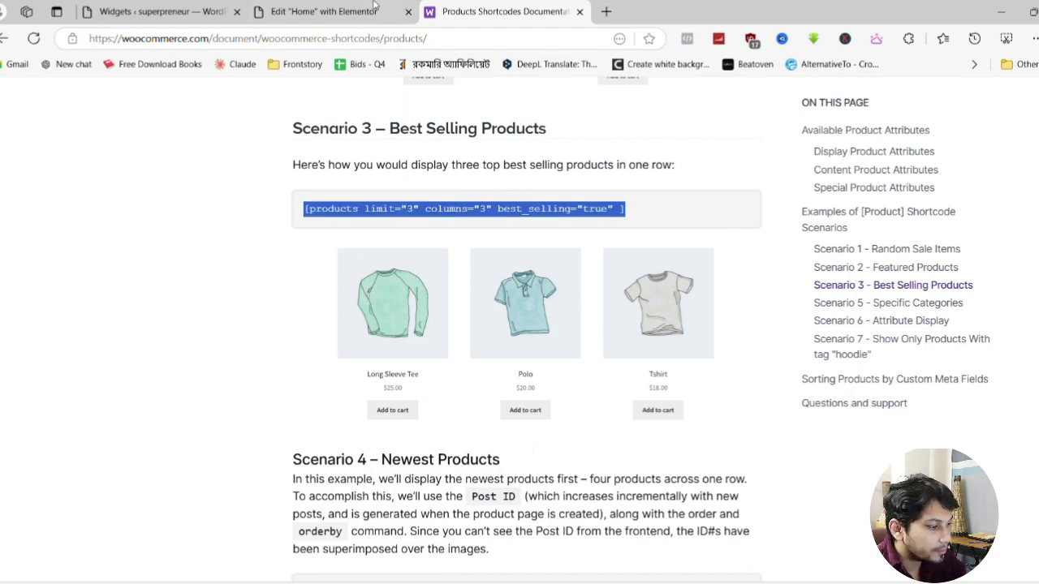
# Replace the Best Sellers downloads shortcode with the pasted best-selling products shortcode
pyautogui.click(341, 12)
pyautogui.click(264, 323)
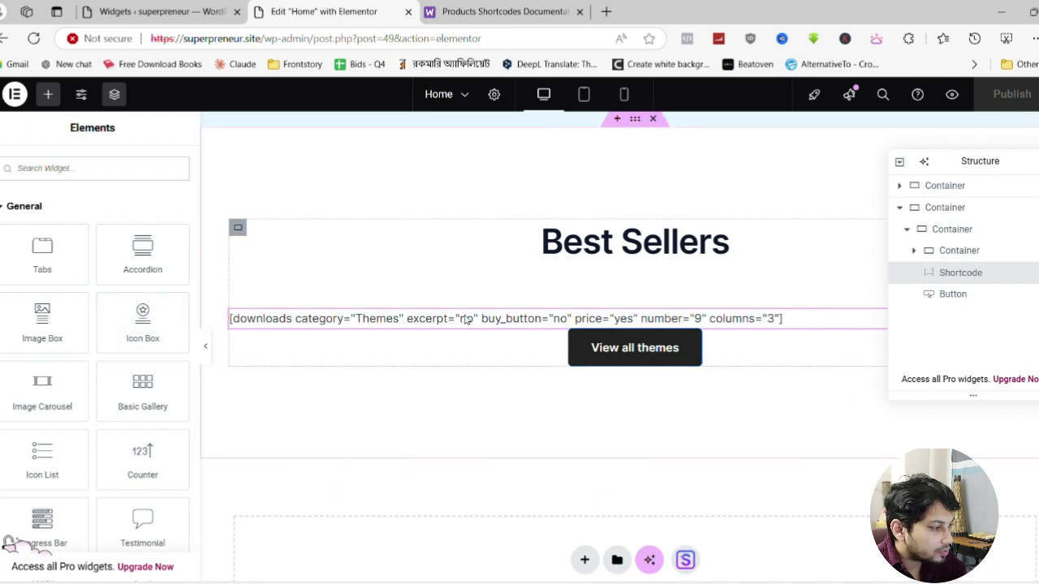
pyautogui.tripleClick(48, 327)
pyautogui.hotkey('ctrl', 'v')
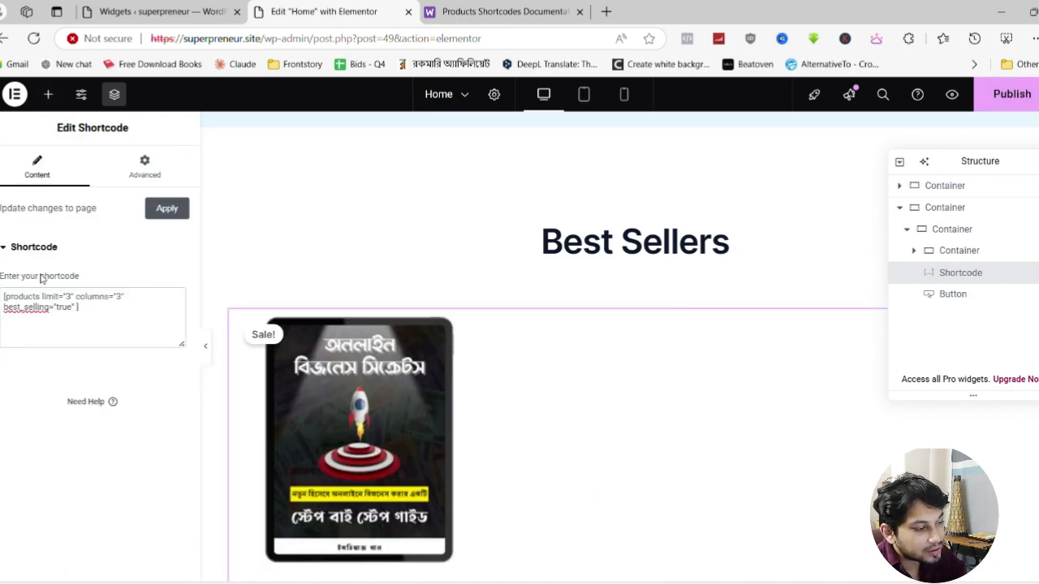
# Preview Online Business Secrets under Best Sellers, publish the Home page, and return to the Dashboard
pyautogui.scroll(-4, 553, 357)
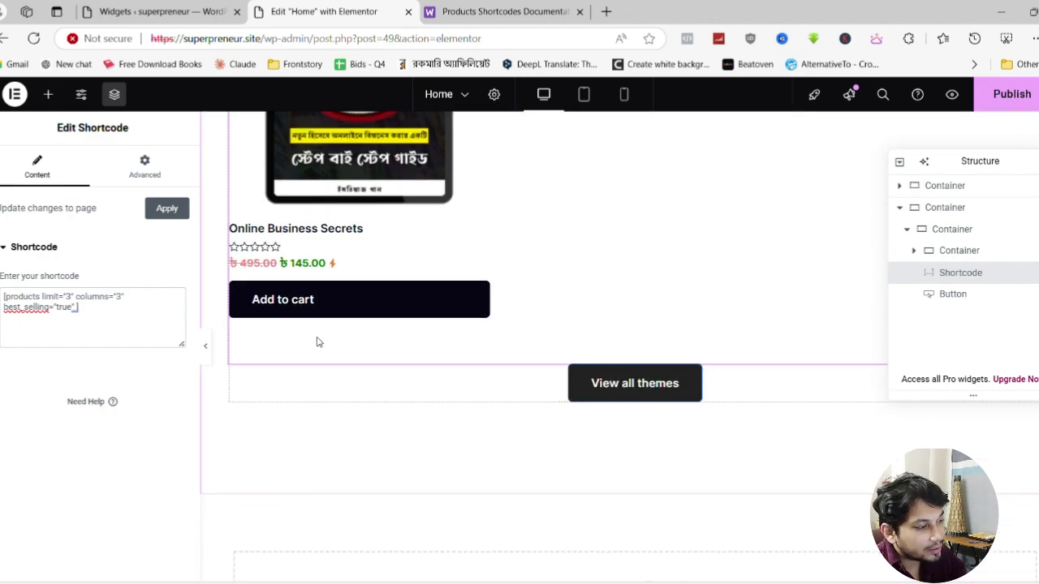
pyautogui.click(206, 347)
pyautogui.scroll(7, 387, 414)
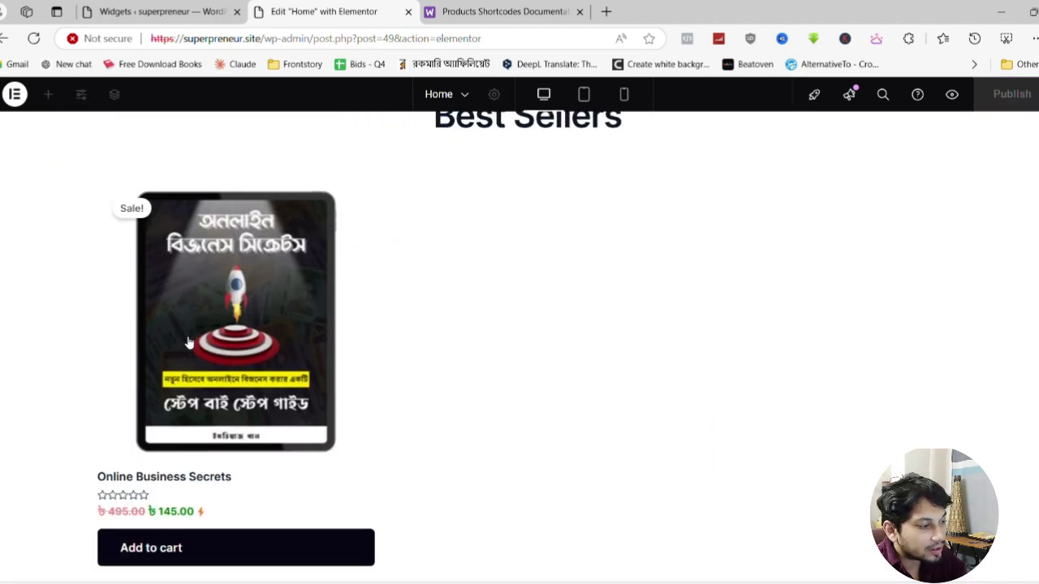
pyautogui.scroll(-3, 230, 327)
pyautogui.scroll(-1, 230, 327)
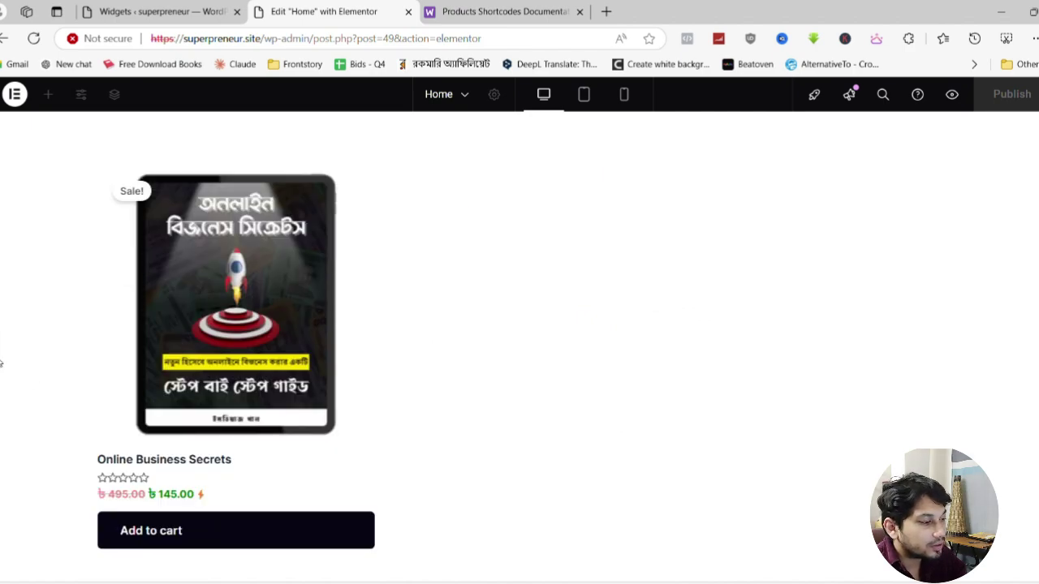
pyautogui.click(3, 364)
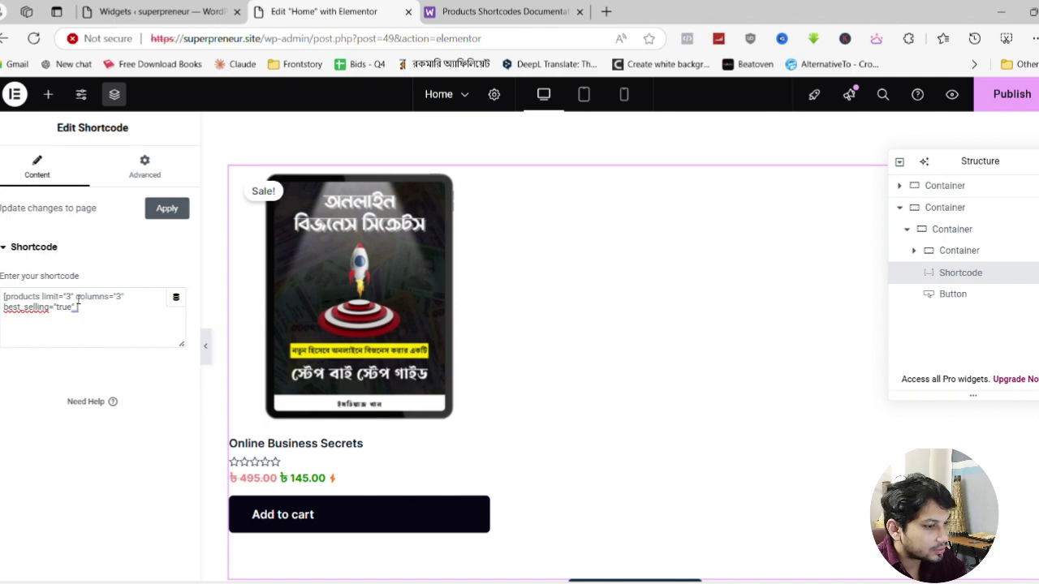
pyautogui.click(1007, 96)
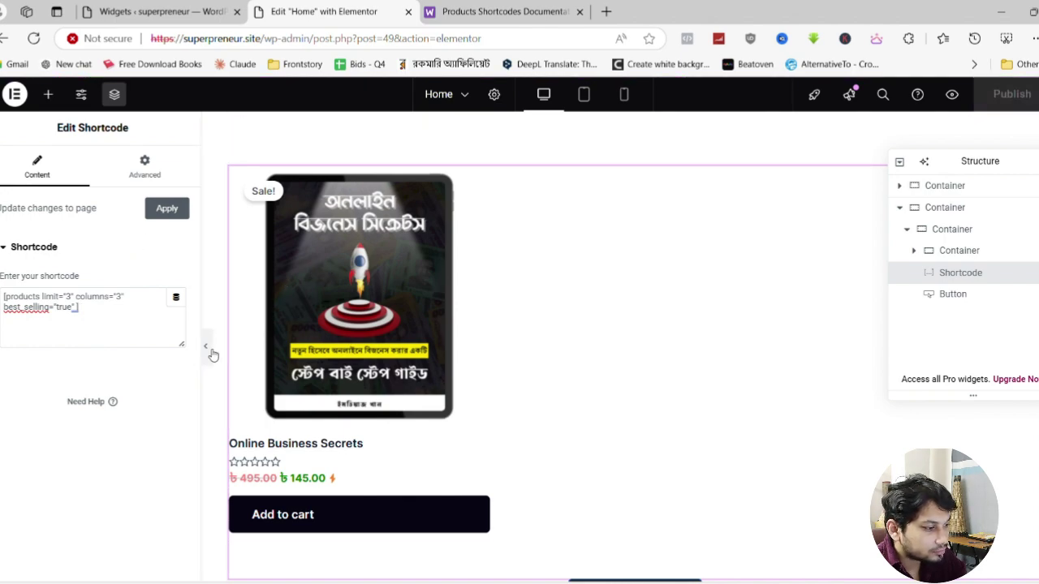
pyautogui.click(184, 8)
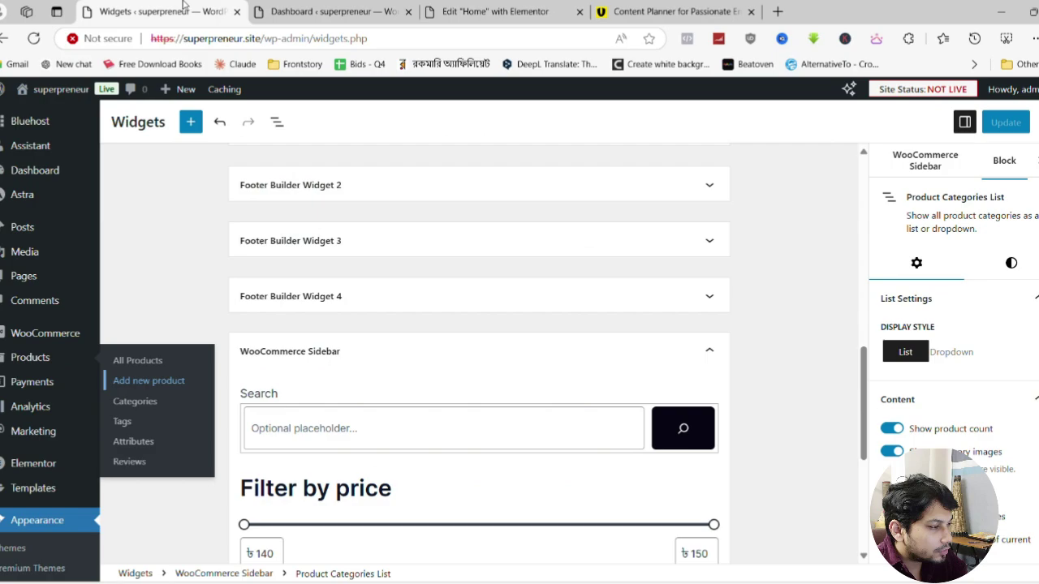
pyautogui.click(332, 11)
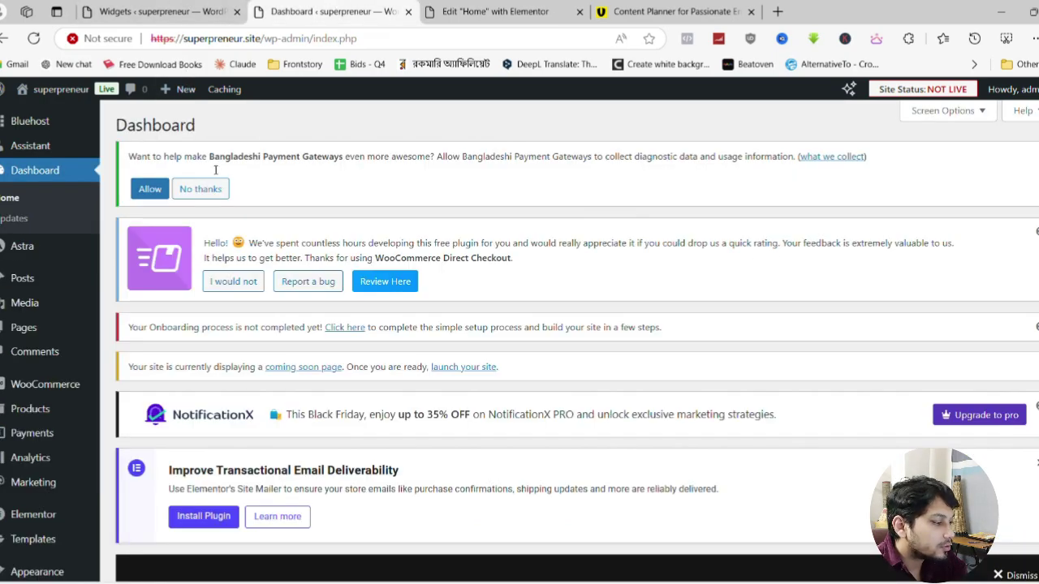
# Add a new product titled '2 Page Content Planner'
pyautogui.scroll(-1, 81, 268)
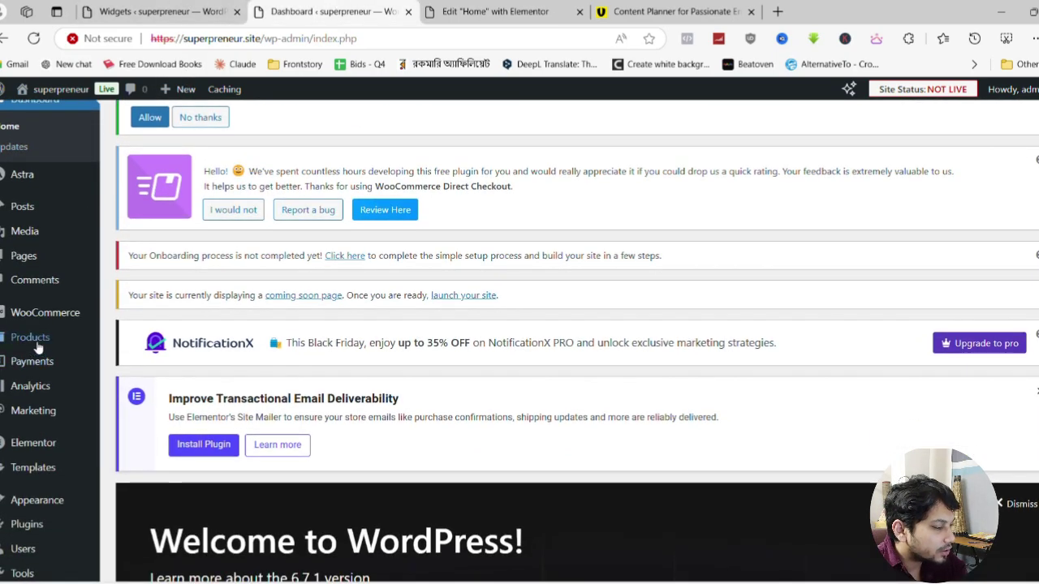
pyautogui.moveTo(38, 348)
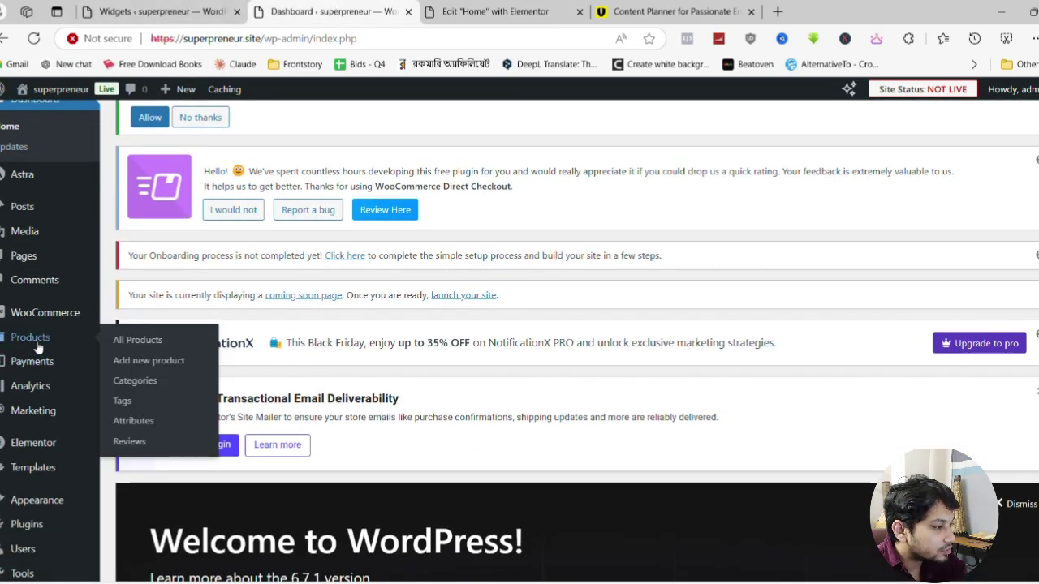
pyautogui.click(171, 368)
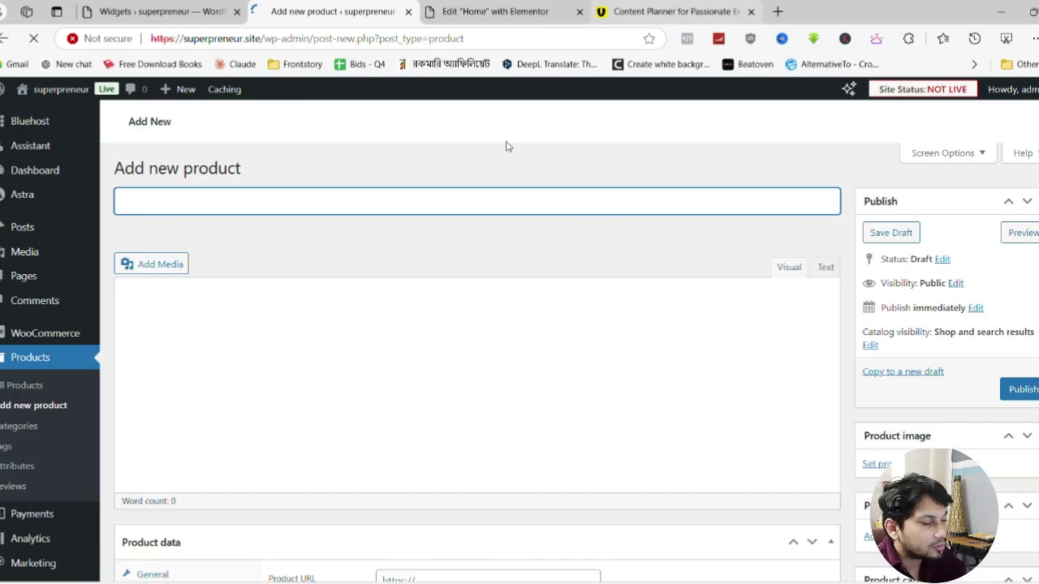
pyautogui.click(234, 204)
pyautogui.write('2 a')
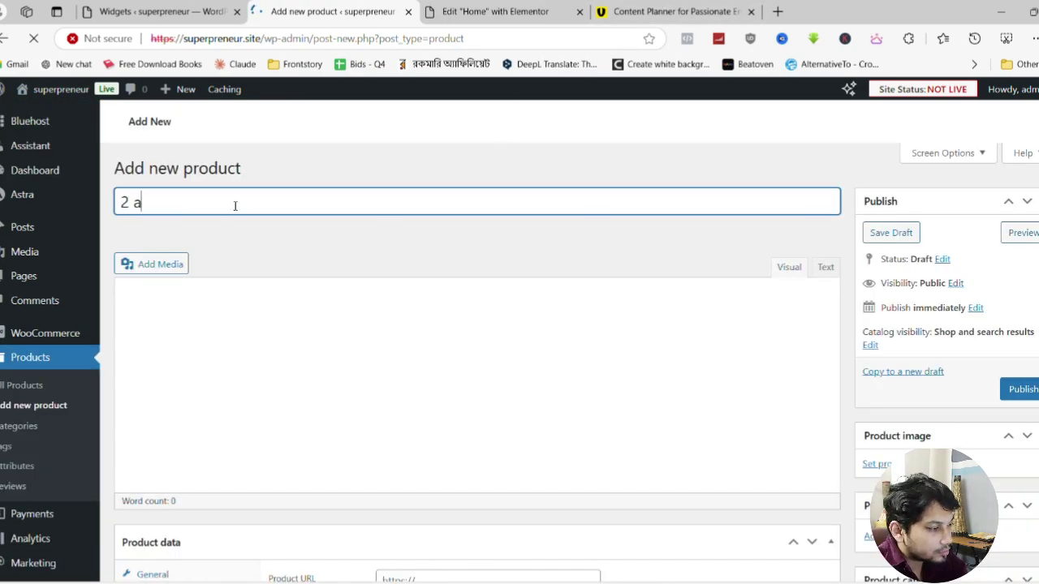
pyautogui.press('BackSpace')
pyautogui.write('Page Content Planner')
# Set the content planner cover from the Media Library as the product image
pyautogui.scroll(-4, 821, 341)
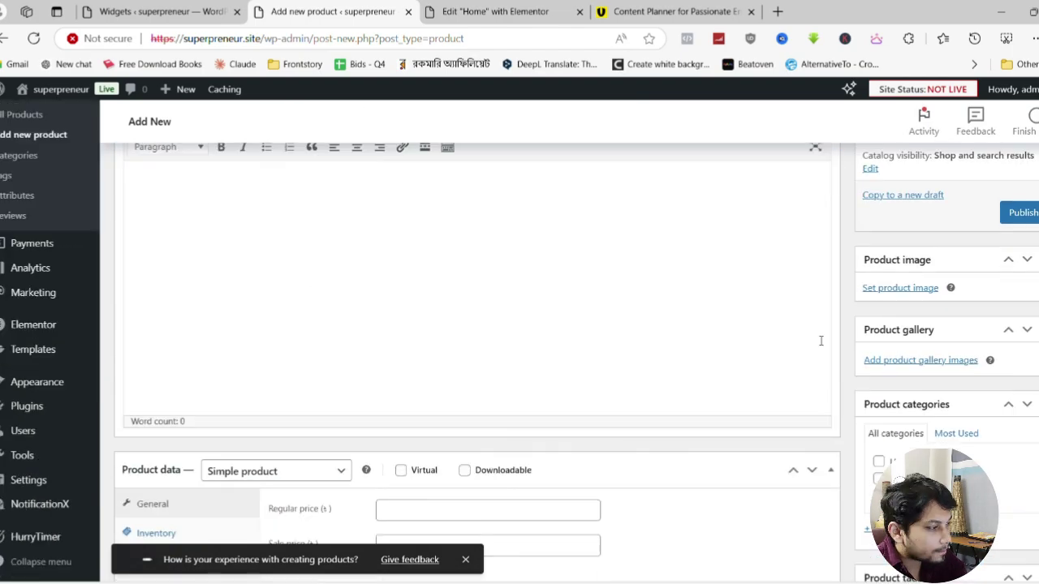
pyautogui.click(900, 288)
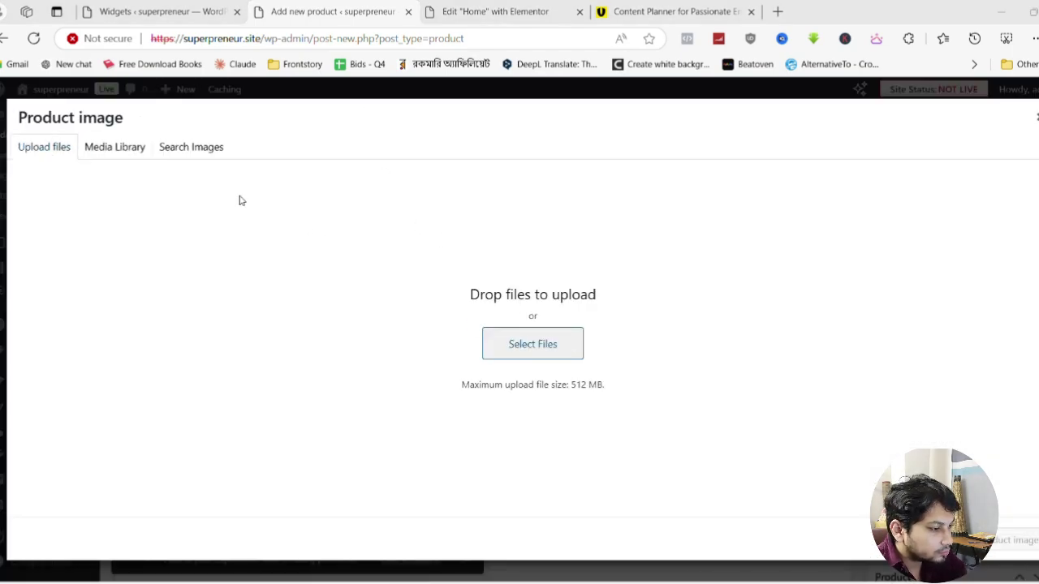
pyautogui.click(532, 343)
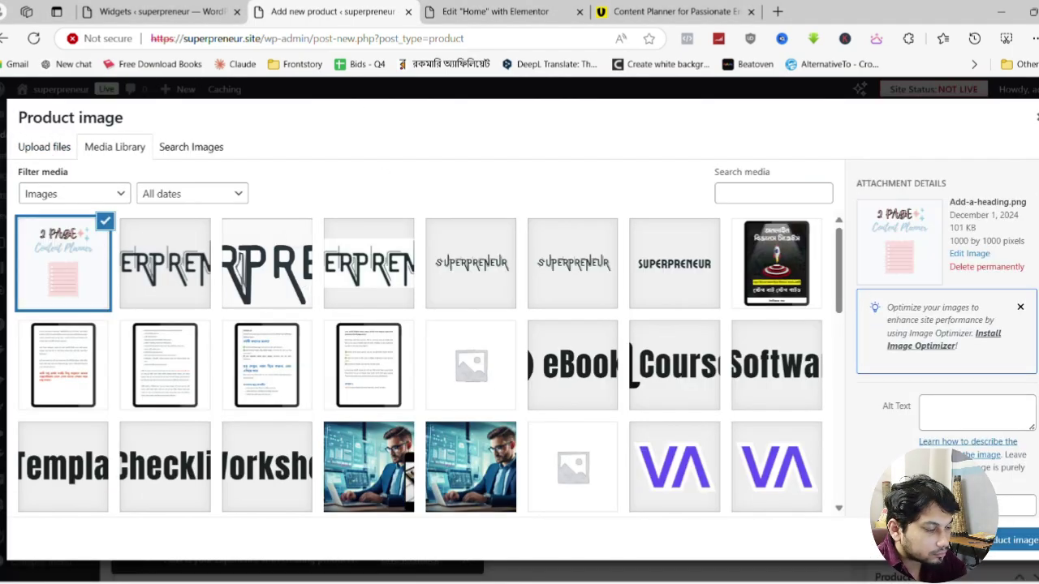
pyautogui.click(1006, 540)
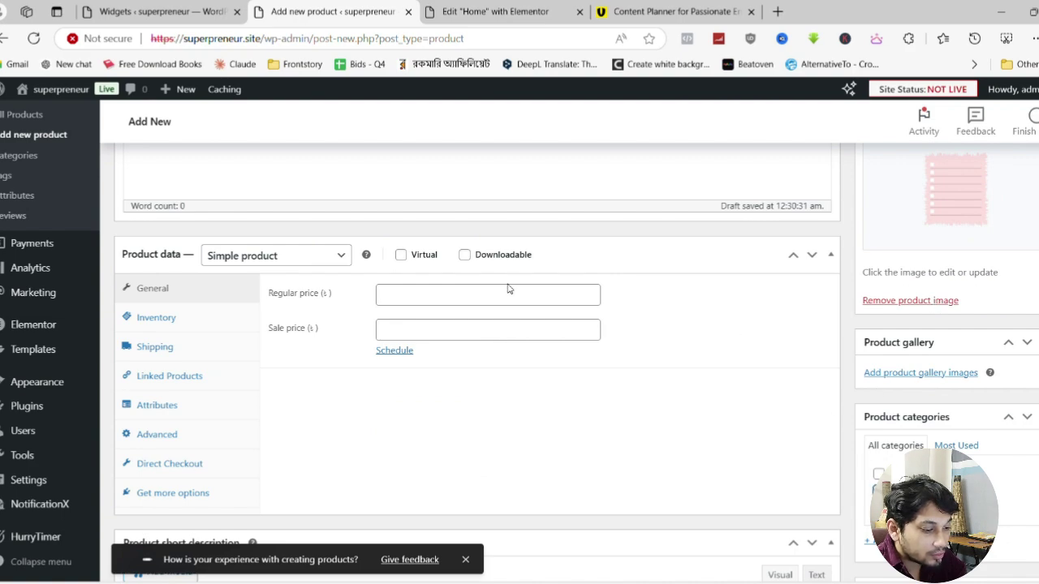
# Add a new Resources category and enter prices 95 regular and 45 sale
pyautogui.scroll(-2, 912, 405)
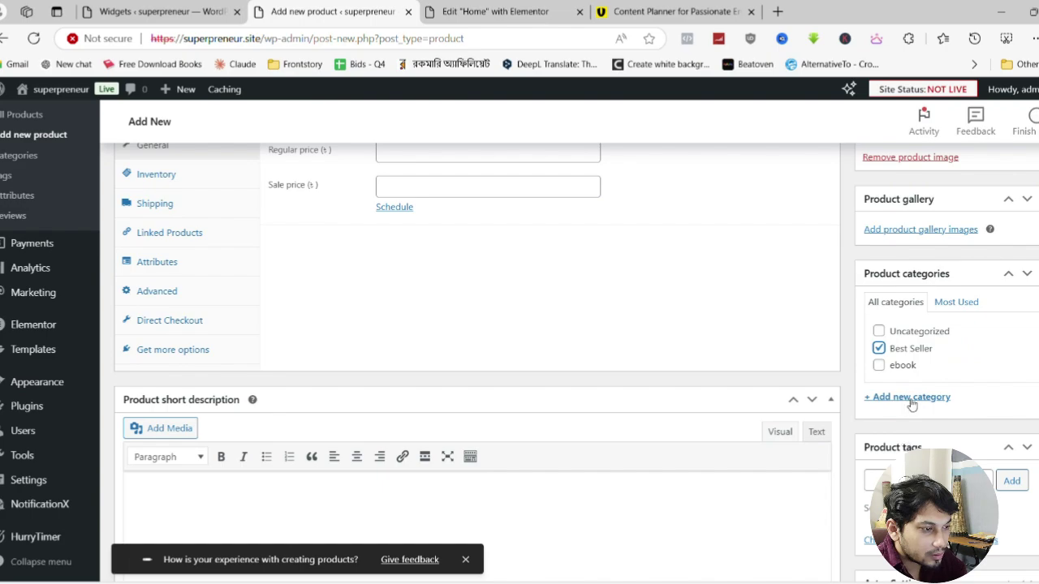
pyautogui.click(912, 397)
pyautogui.write('Resources')
pyautogui.press('Return')
pyautogui.scroll(3, 418, 289)
pyautogui.click(418, 373)
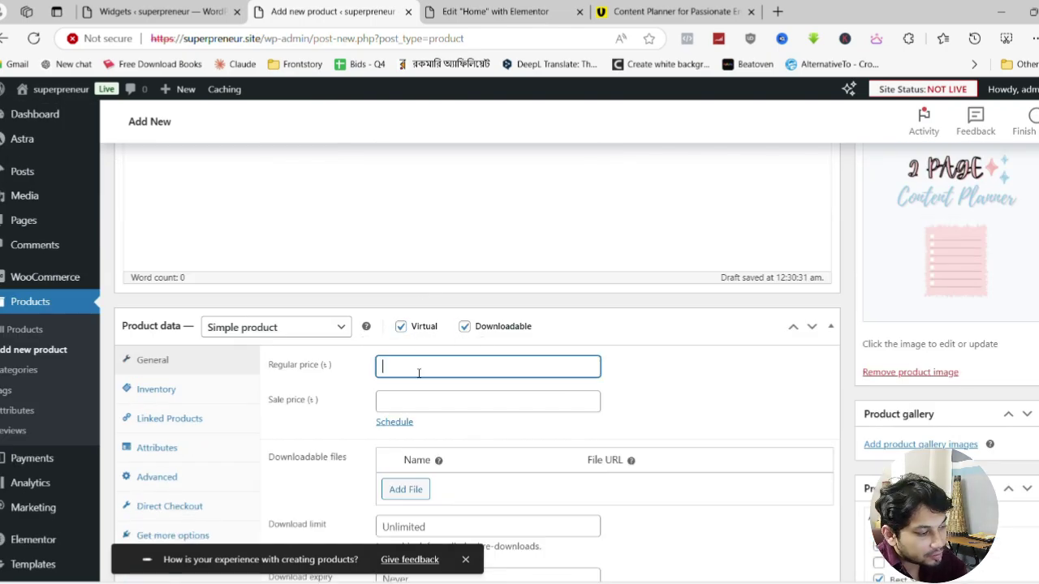
pyautogui.write('95')
pyautogui.click(508, 400)
pyautogui.write('45')
# Add a download named '2 Page Content planner' attached to the uploaded planner PDF
pyautogui.scroll(-3, 622, 387)
pyautogui.click(406, 274)
pyautogui.click(430, 276)
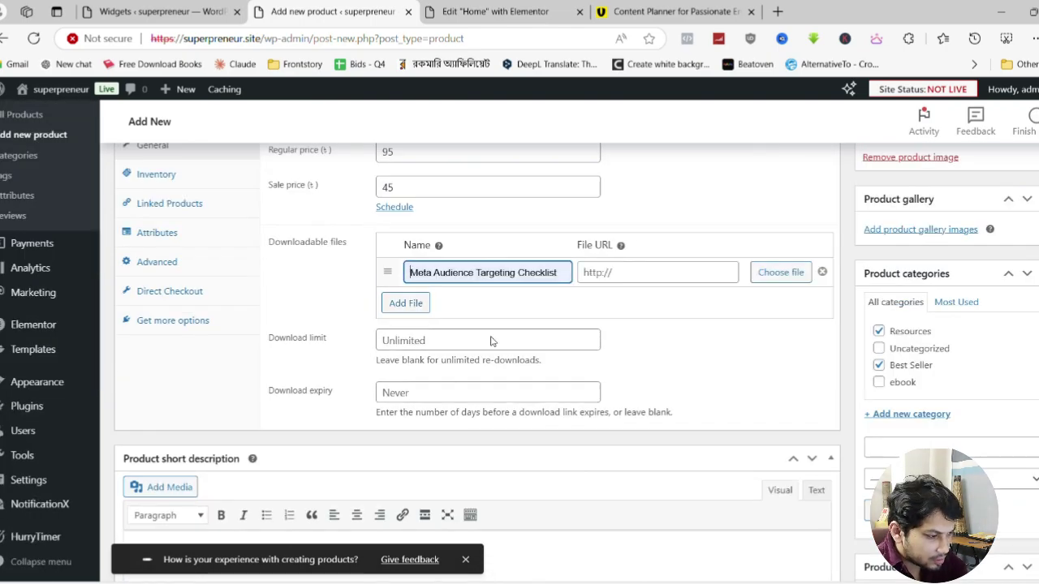
pyautogui.write('FREE Content planner')
pyautogui.doubleClick(430, 277)
pyautogui.write('2 Page Content planner')
pyautogui.click(780, 272)
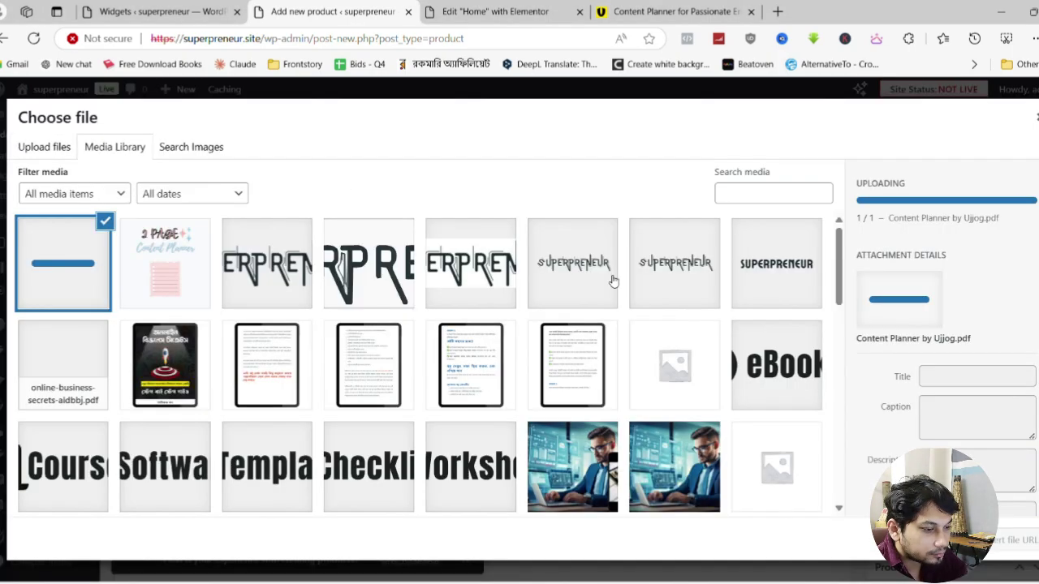
pyautogui.click(1014, 540)
pyautogui.scroll(-10, 877, 379)
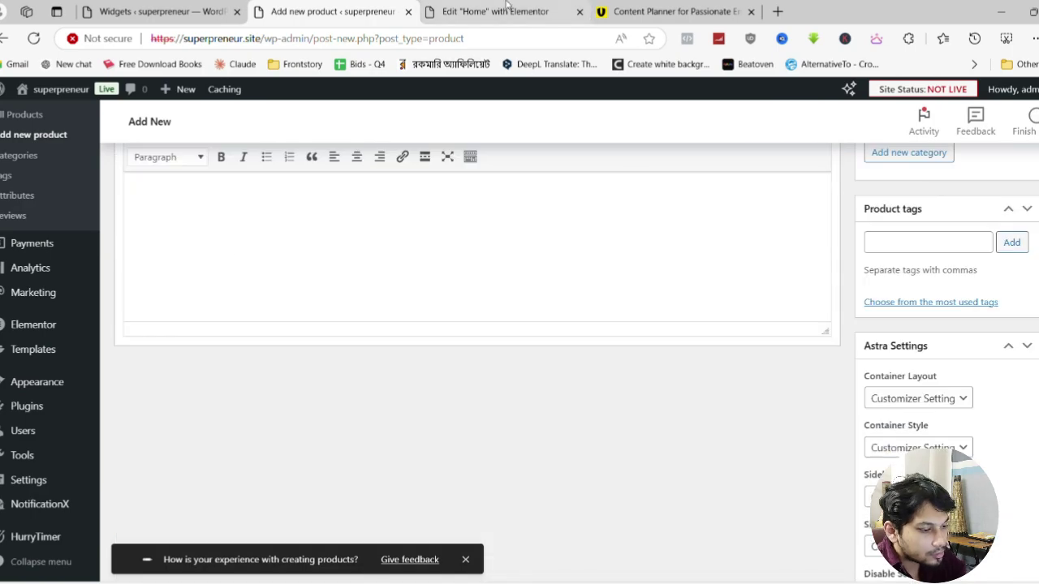
pyautogui.scroll(15, 876, 379)
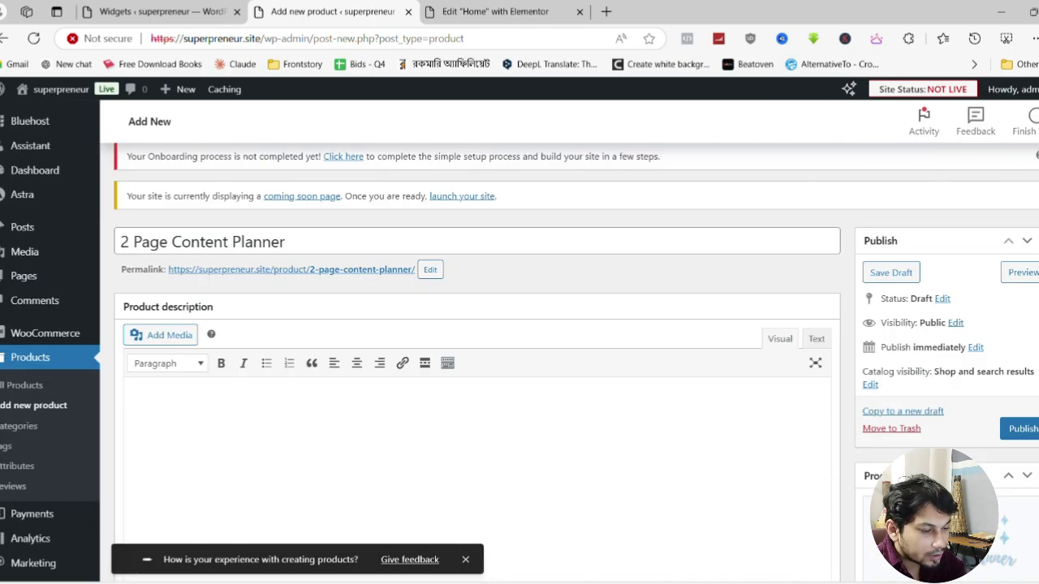
# Publish the 2 Page Content Planner product and open its permalink in a new tab
pyautogui.click(1021, 429)
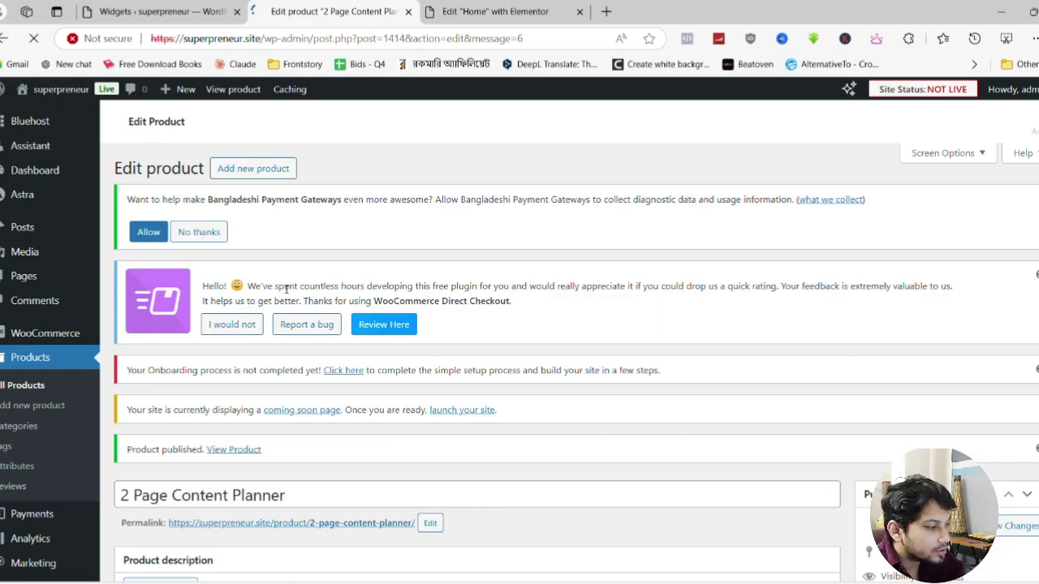
pyautogui.scroll(-3, 314, 335)
pyautogui.click(284, 310)
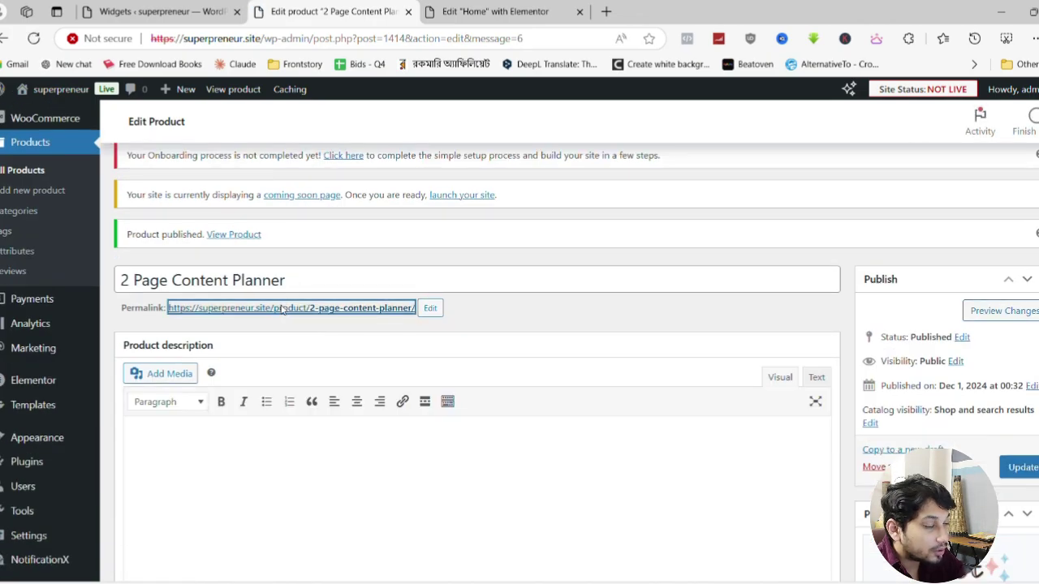
pyautogui.keyDown('ctrl'); pyautogui.click(319, 317); pyautogui.keyUp('ctrl')
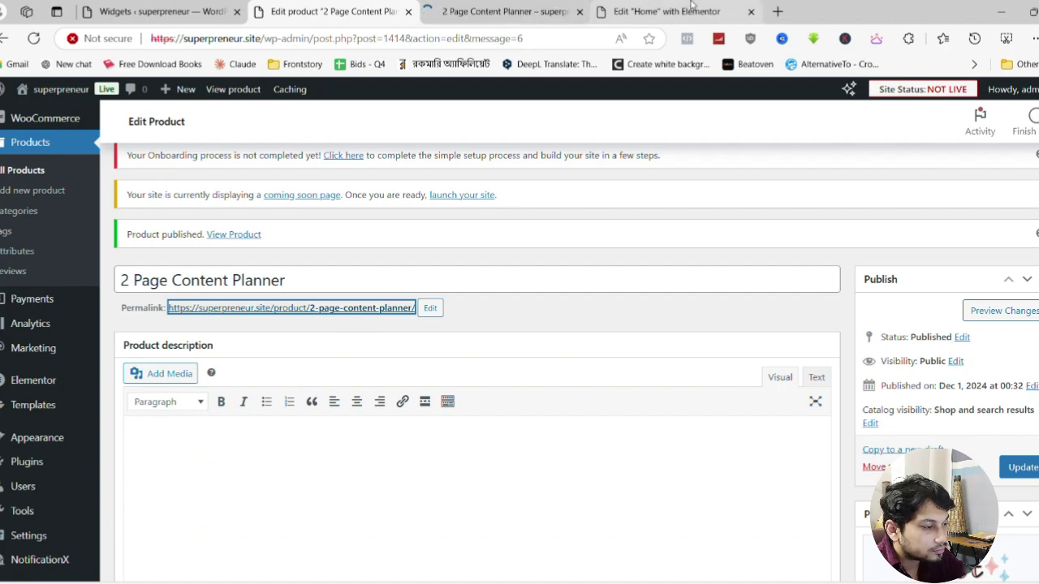
# Review the product page showing ৳45 down from ৳95, then return to the Home editor
pyautogui.click(513, 7)
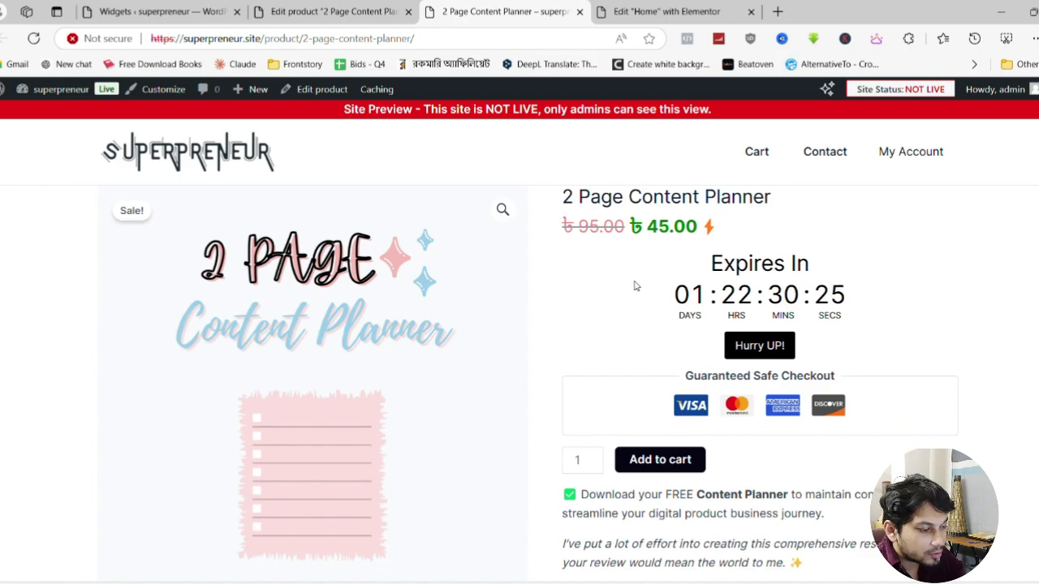
pyautogui.scroll(-4, 424, 304)
pyautogui.scroll(-1, 652, 371)
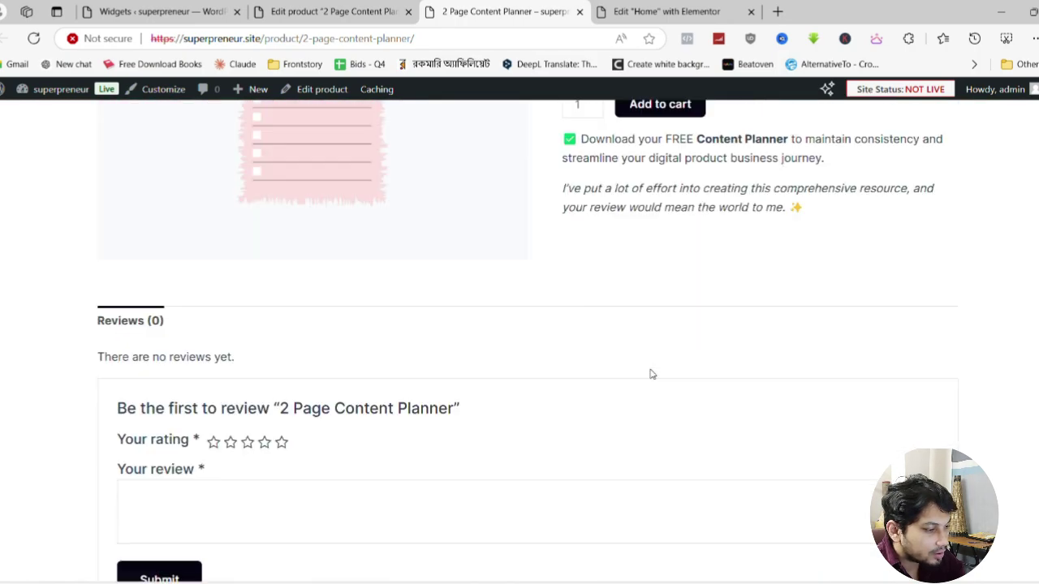
pyautogui.scroll(5, 649, 373)
pyautogui.scroll(-8, 649, 373)
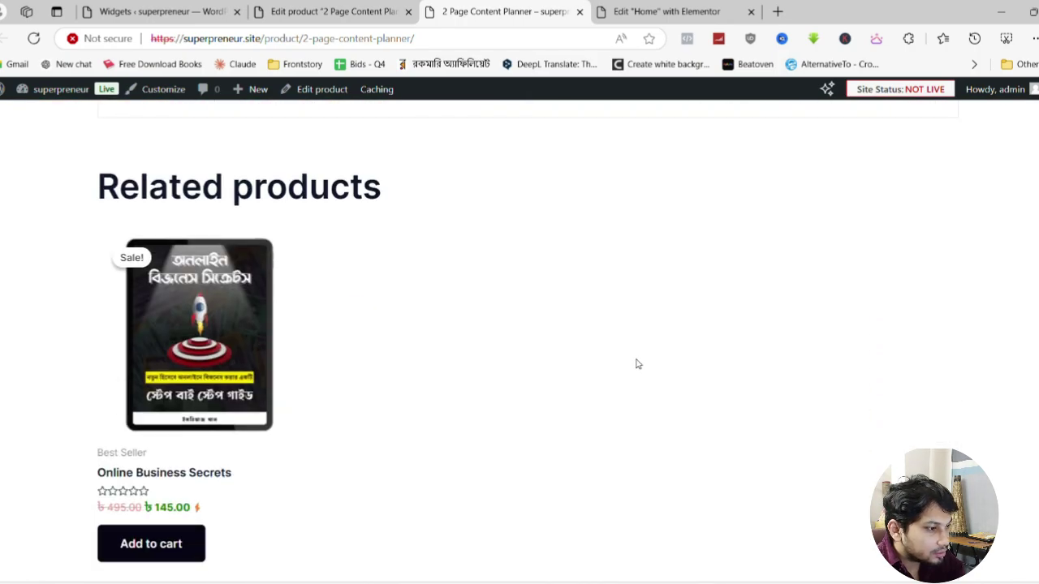
pyautogui.click(747, 7)
# Preview the homepage and verify Best Sellers shows 2 Page Content Planner at ৳45 beside Online Business Secrets
pyautogui.scroll(-4, 676, 240)
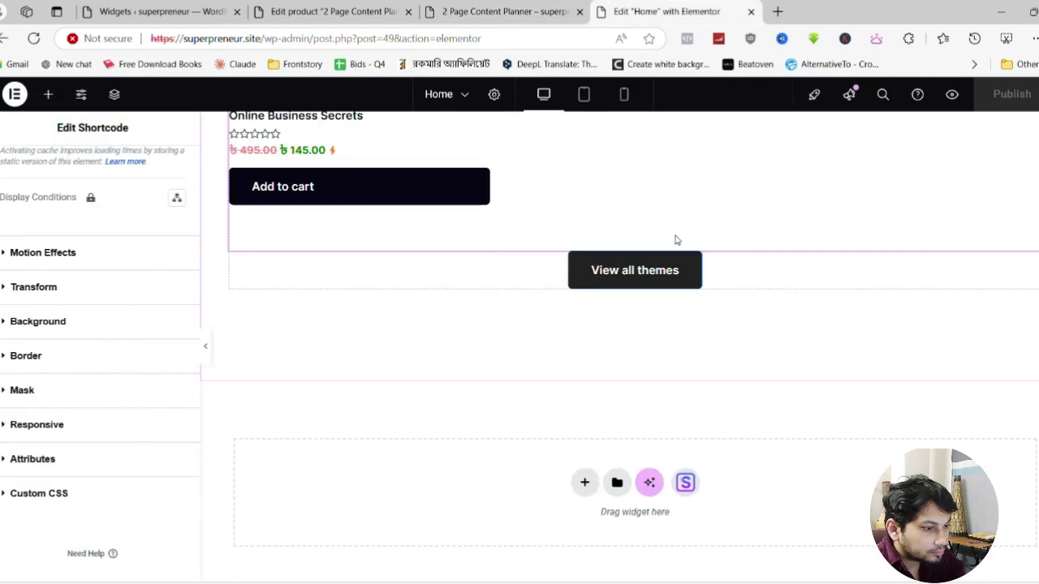
pyautogui.scroll(2, 986, 129)
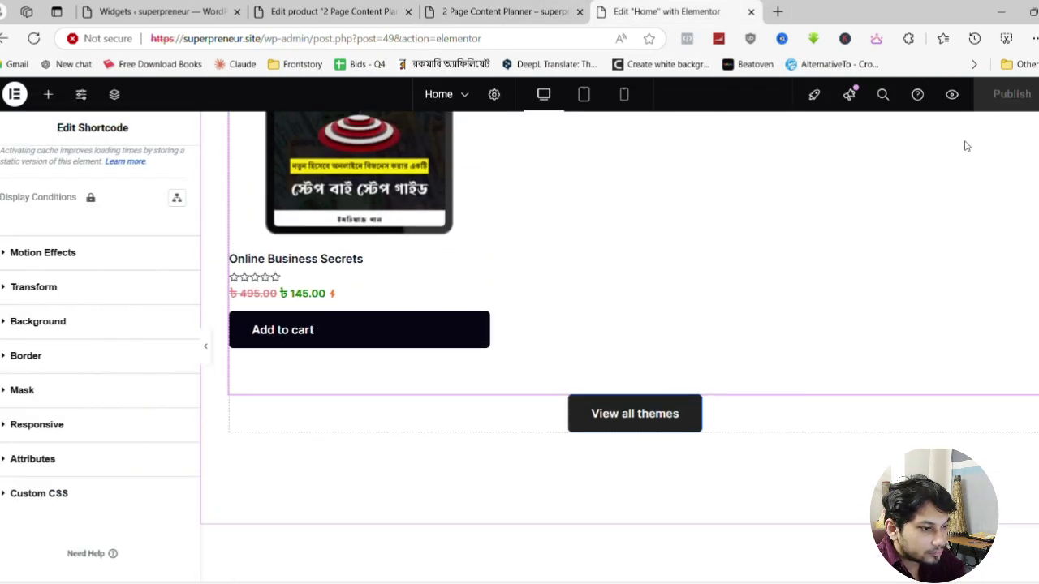
pyautogui.click(951, 96)
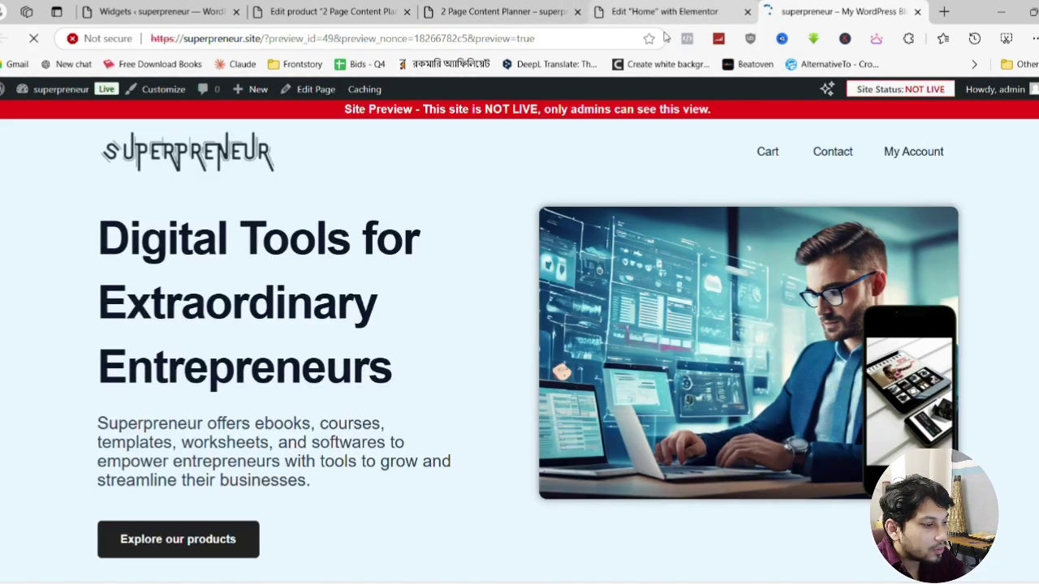
pyautogui.scroll(-9, 502, 245)
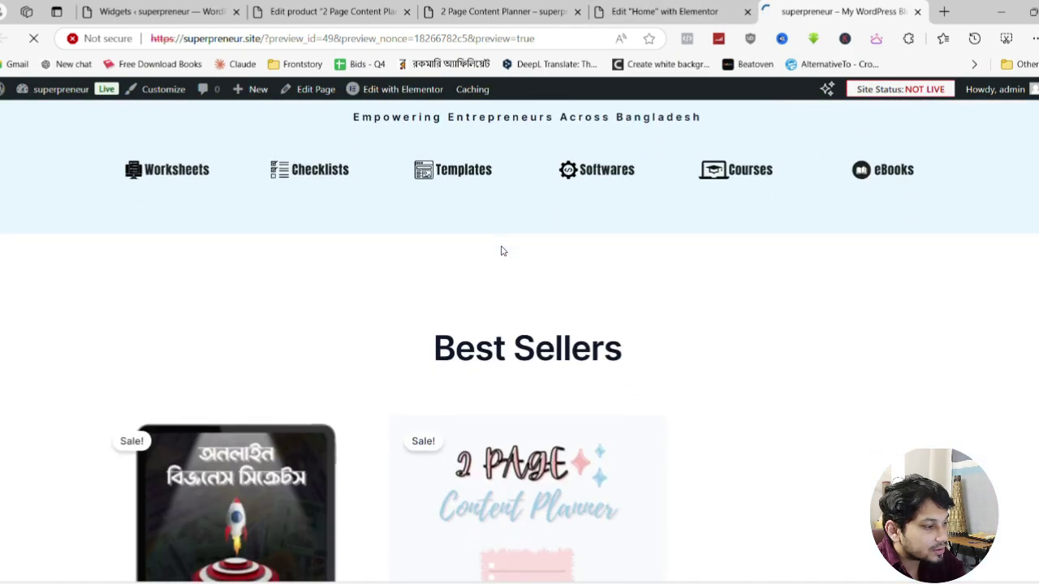
pyautogui.scroll(-3, 470, 348)
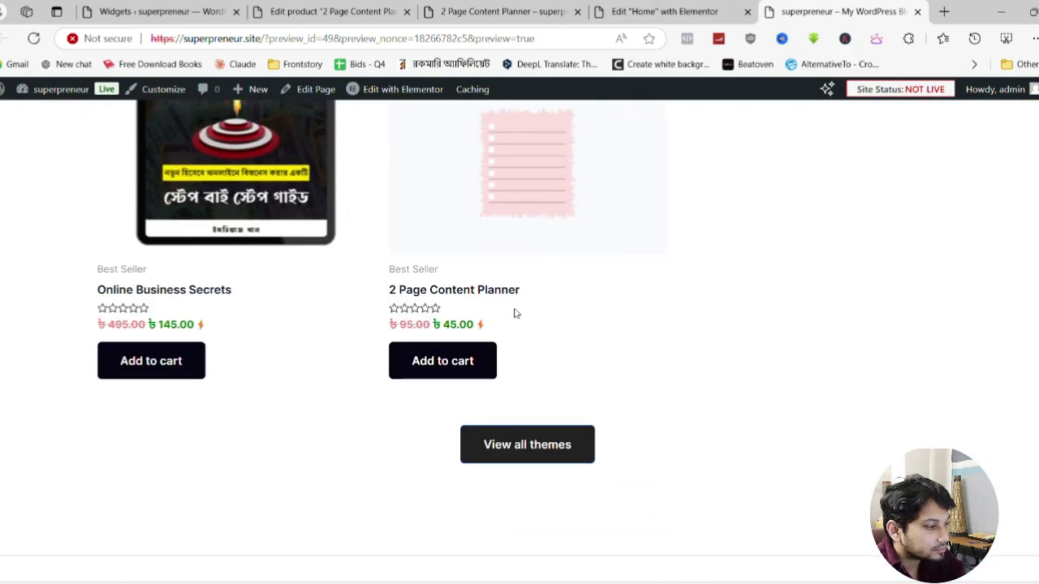
pyautogui.scroll(15, 515, 303)
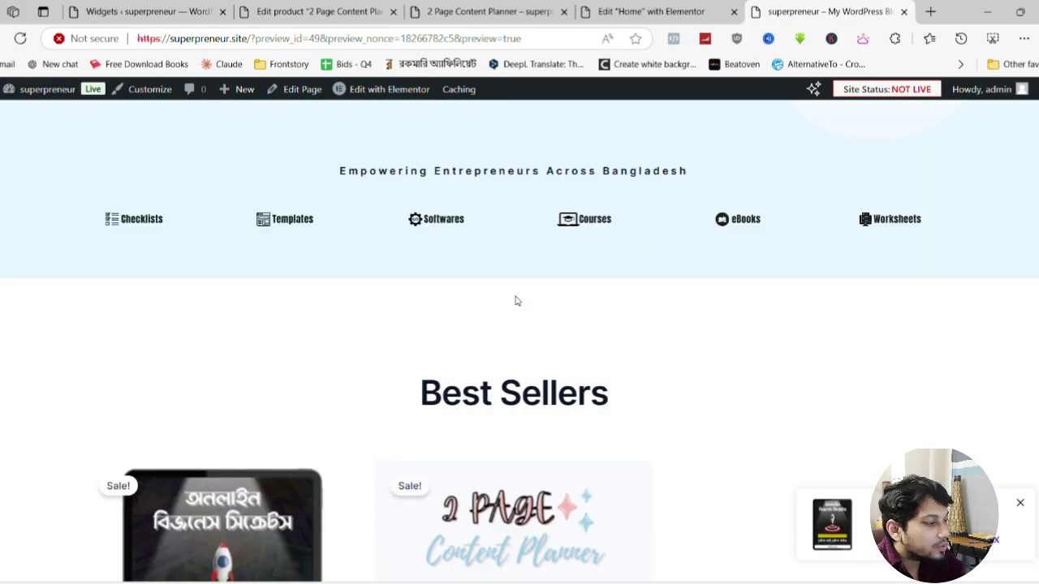
pyautogui.scroll(-12, 357, 235)
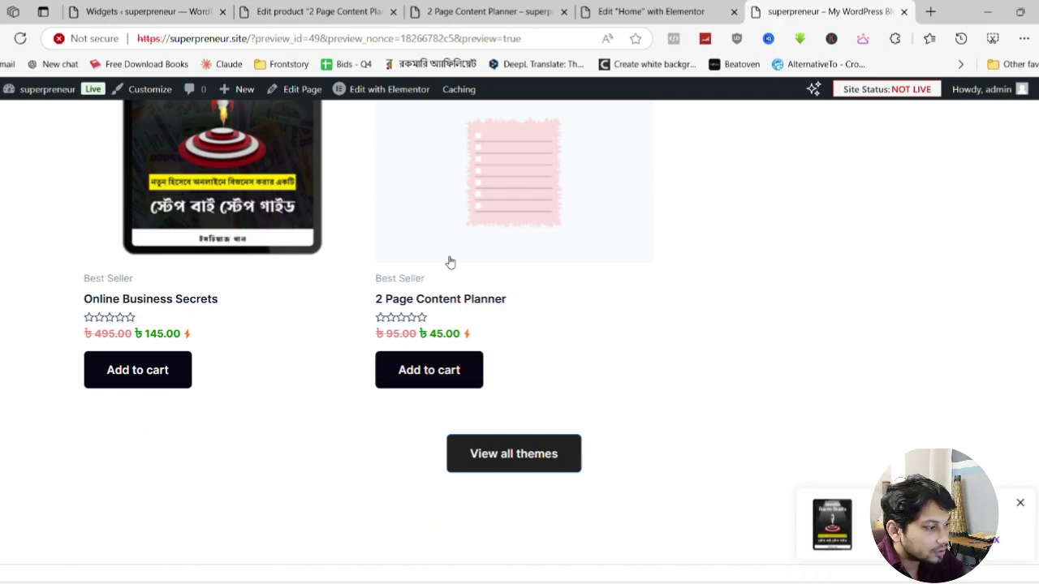
pyautogui.scroll(10, 463, 235)
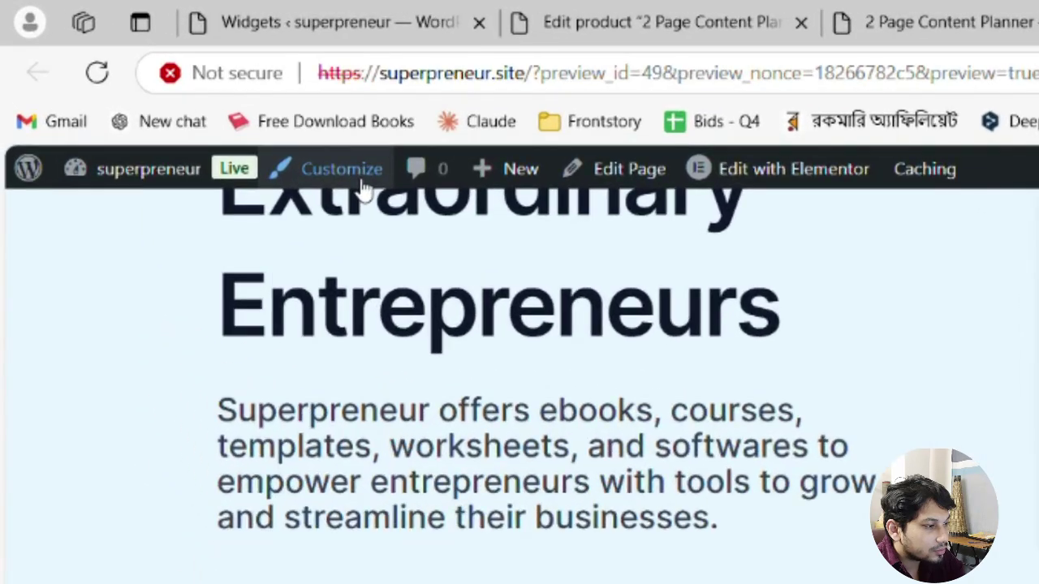
pyautogui.click(156, 94)
# Close the Edit product tab and open the Customizer's WooCommerce section
pyautogui.click(985, 24)
pyautogui.click(658, 12)
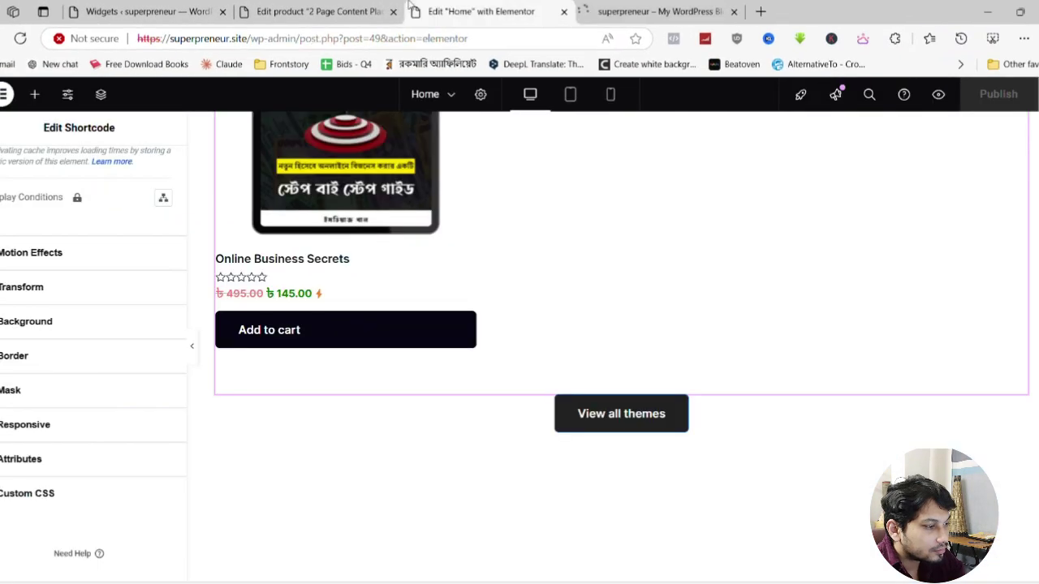
pyautogui.click(775, 22)
pyautogui.click(393, 11)
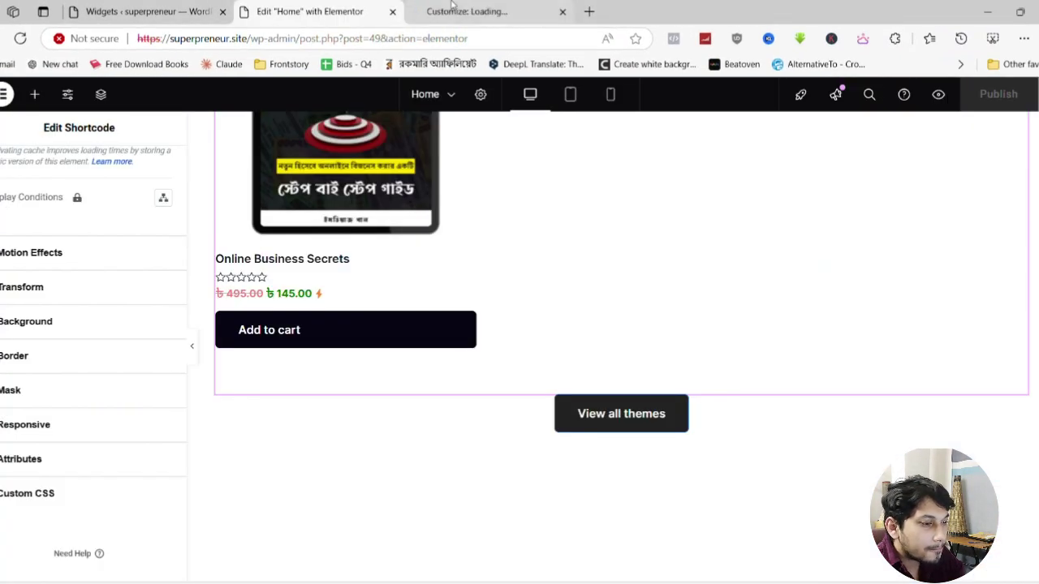
pyautogui.click(487, 12)
pyautogui.scroll(-4, 73, 225)
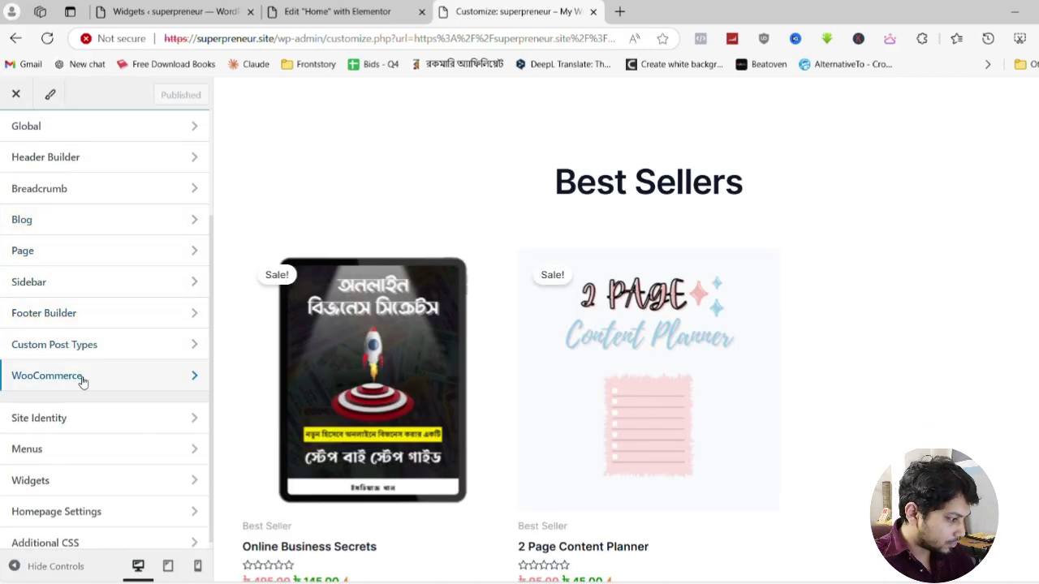
pyautogui.click(82, 379)
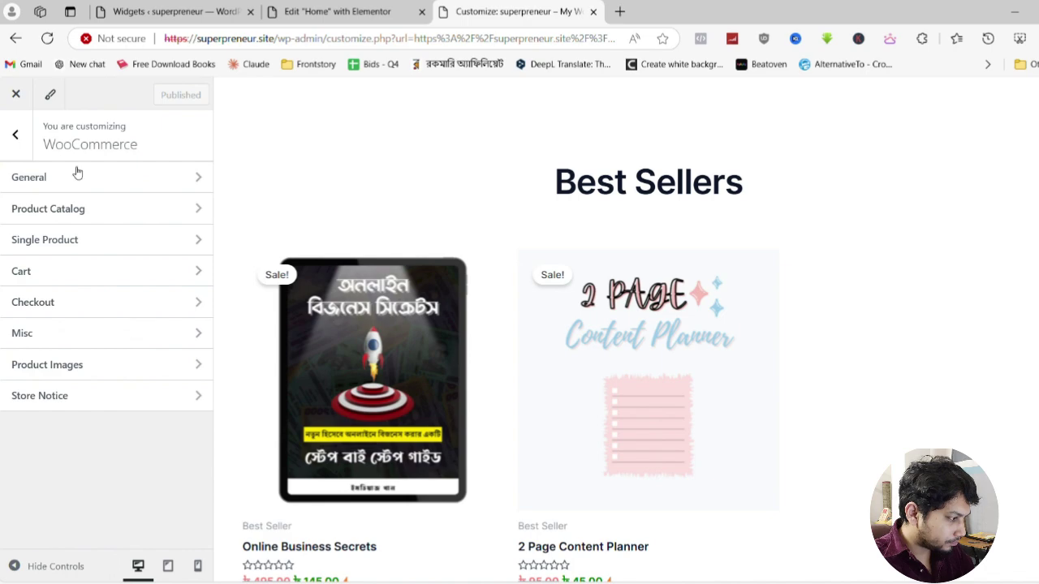
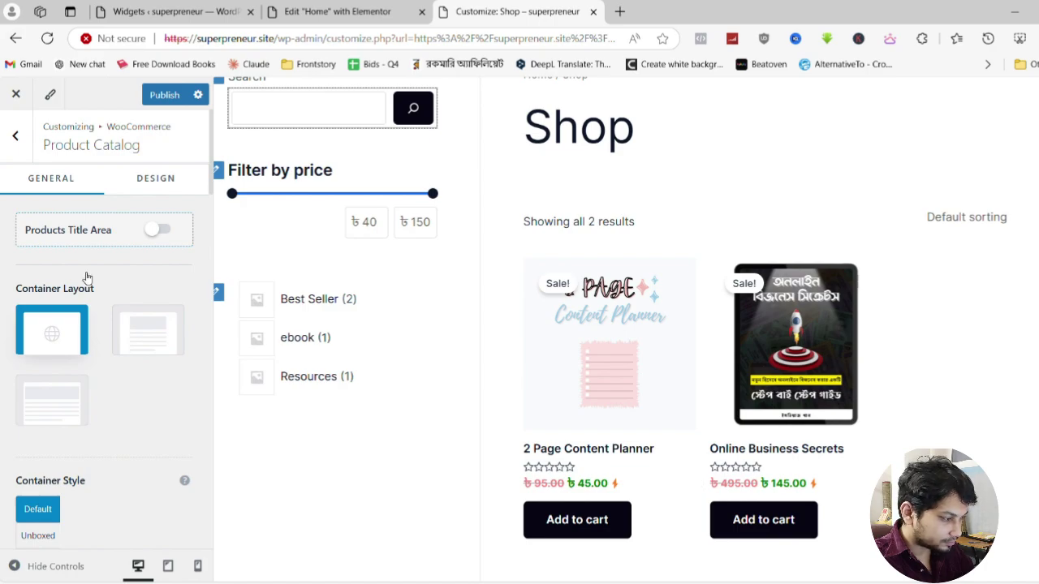
# Center the shop product card content in the Customizer, publish it, and return to the Elementor editor
pyautogui.click(155, 179)
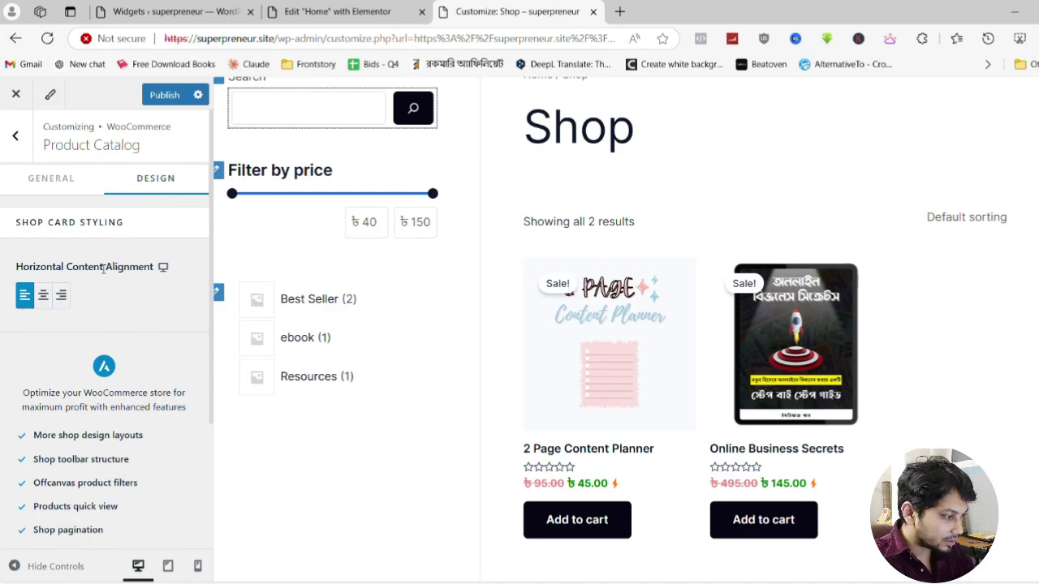
pyautogui.click(45, 297)
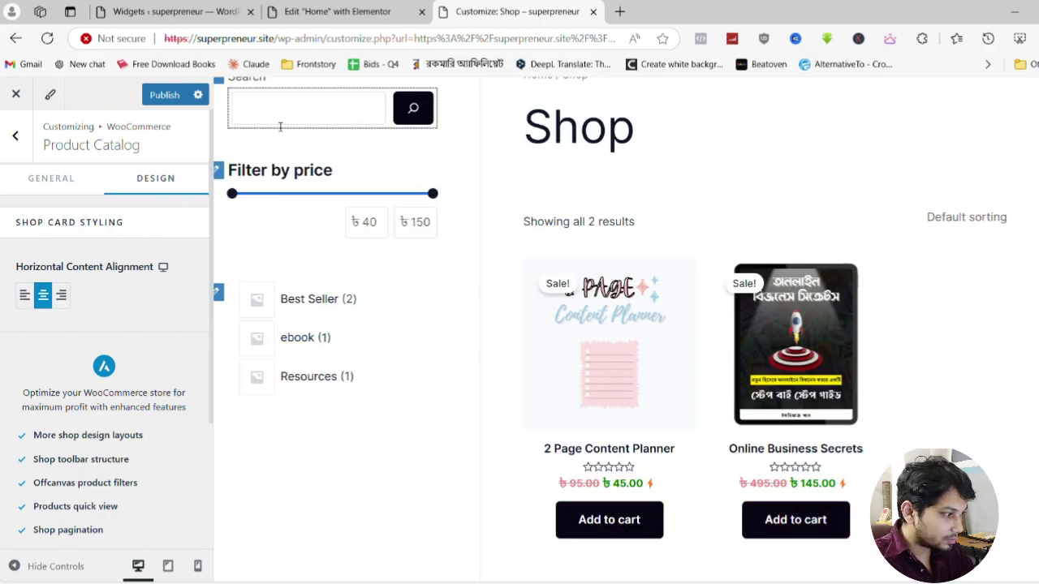
pyautogui.click(164, 95)
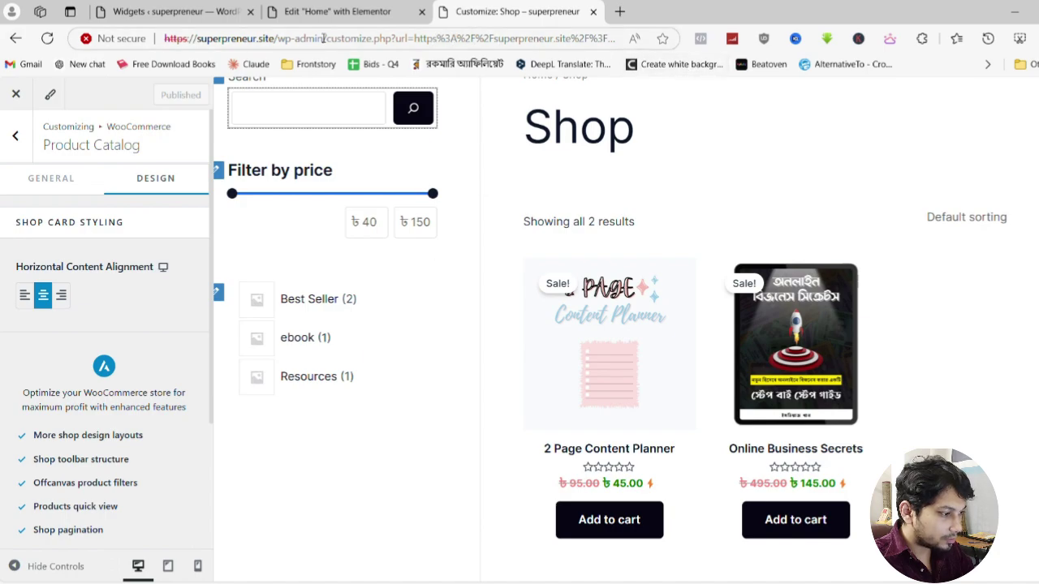
pyautogui.hotkey('ctrl', 'pageup')
pyautogui.scroll(10, 262, 297)
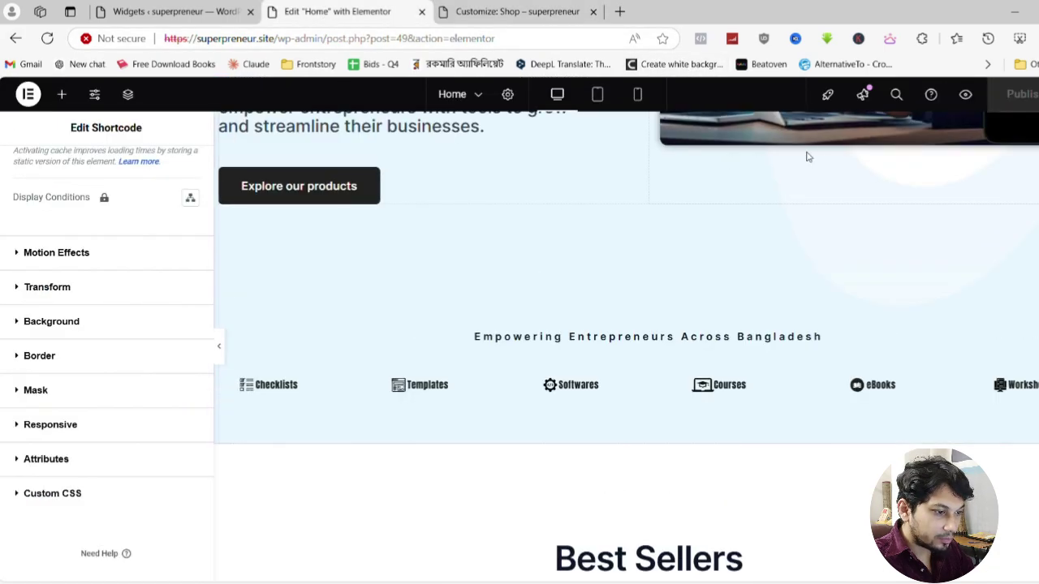
# Preview the home page, close the Customize tab, and scroll through the Best Sellers products
pyautogui.click(966, 97)
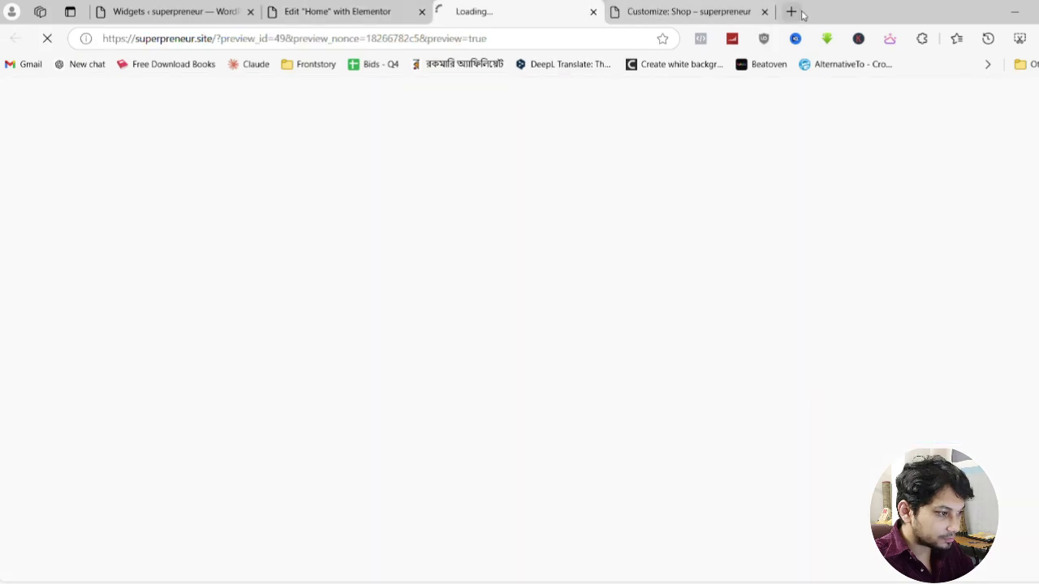
pyautogui.click(763, 11)
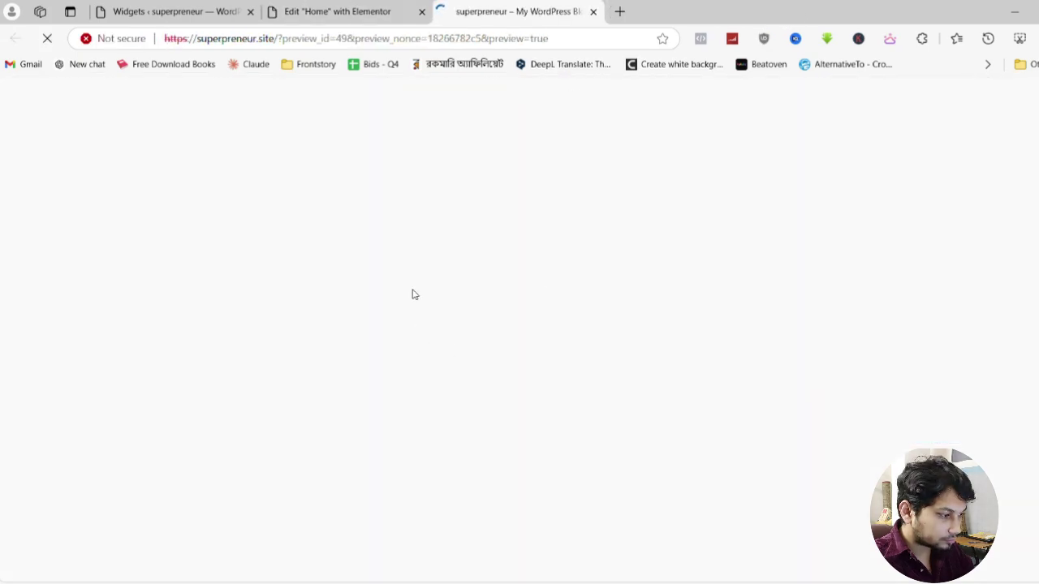
pyautogui.scroll(-8, 410, 293)
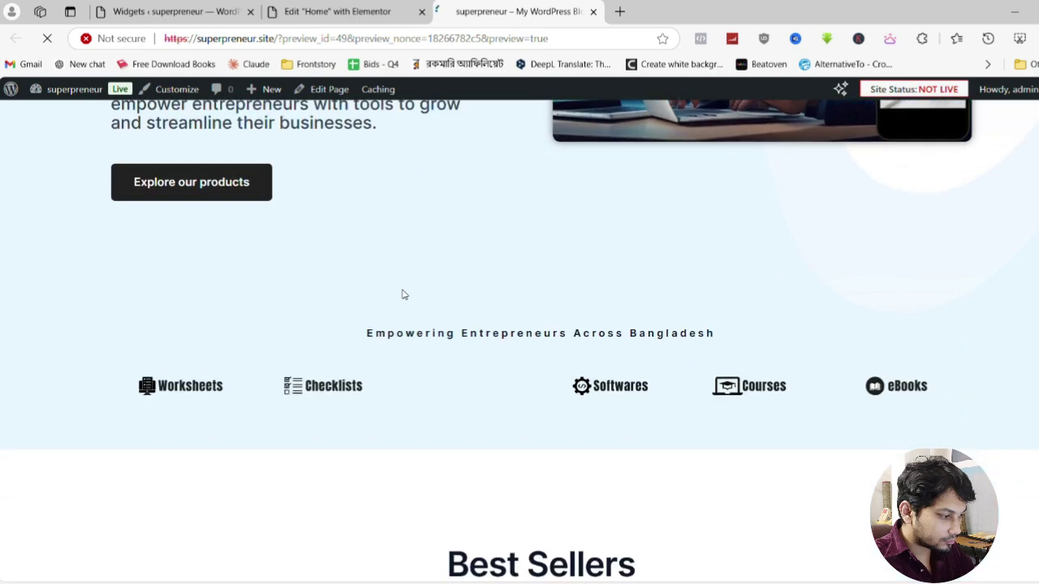
pyautogui.scroll(-2, 396, 297)
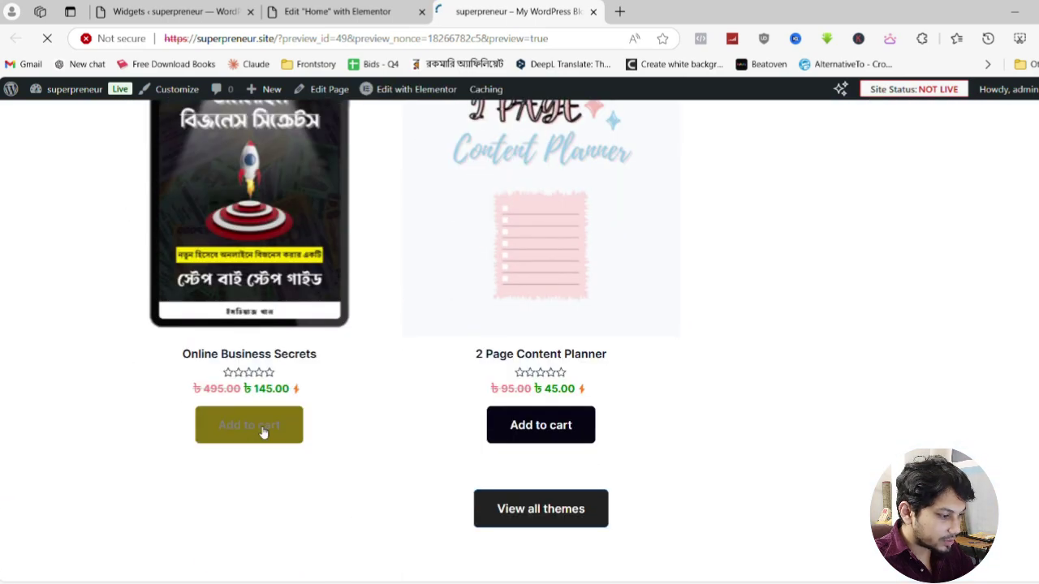
pyautogui.scroll(3, 552, 439)
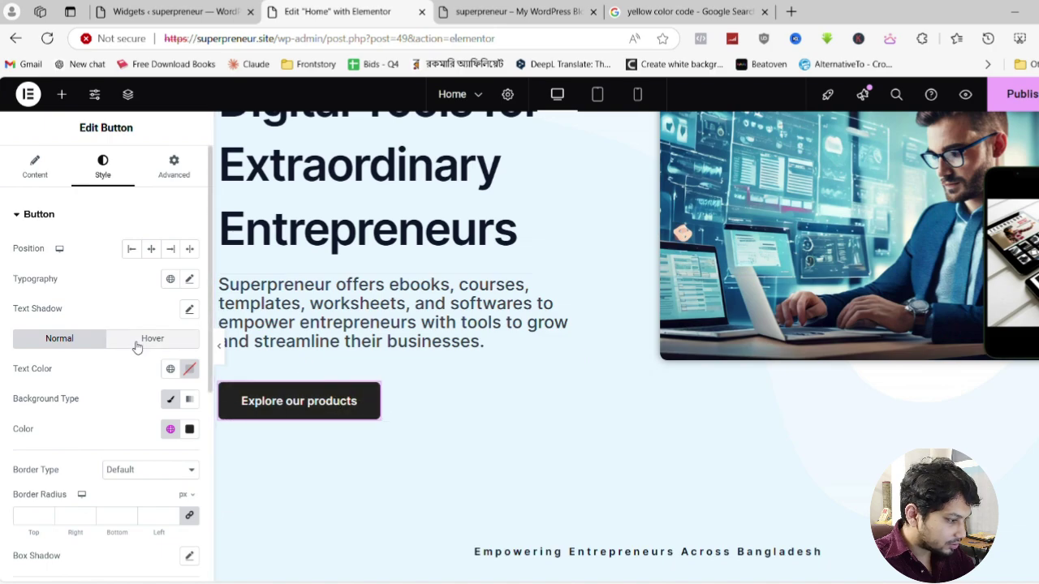
# Link the Explore our products button to the Shop page, opening in a new window
pyautogui.scroll(-5, 105, 365)
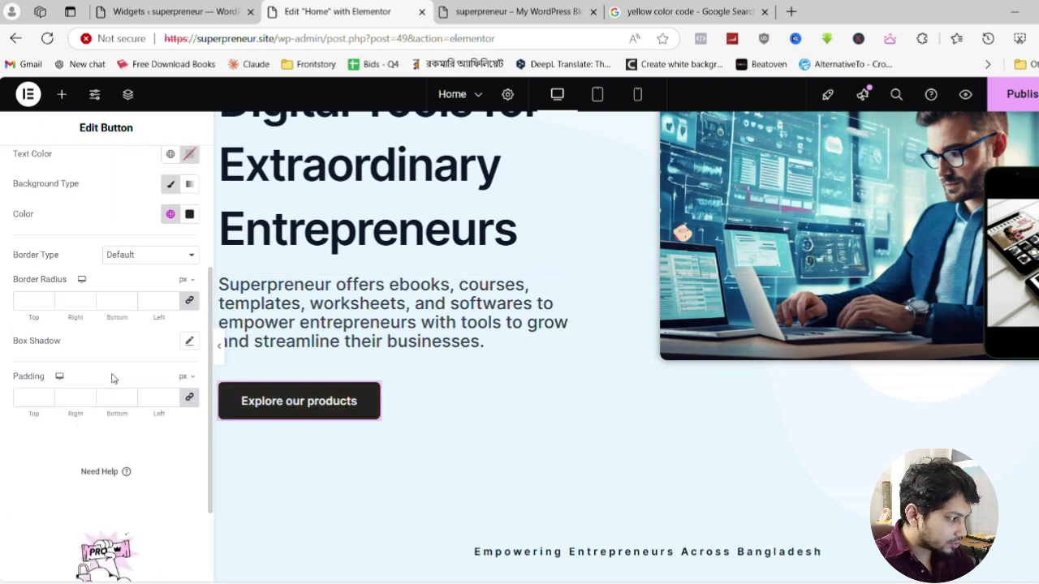
pyautogui.scroll(5, 105, 365)
pyautogui.click(35, 166)
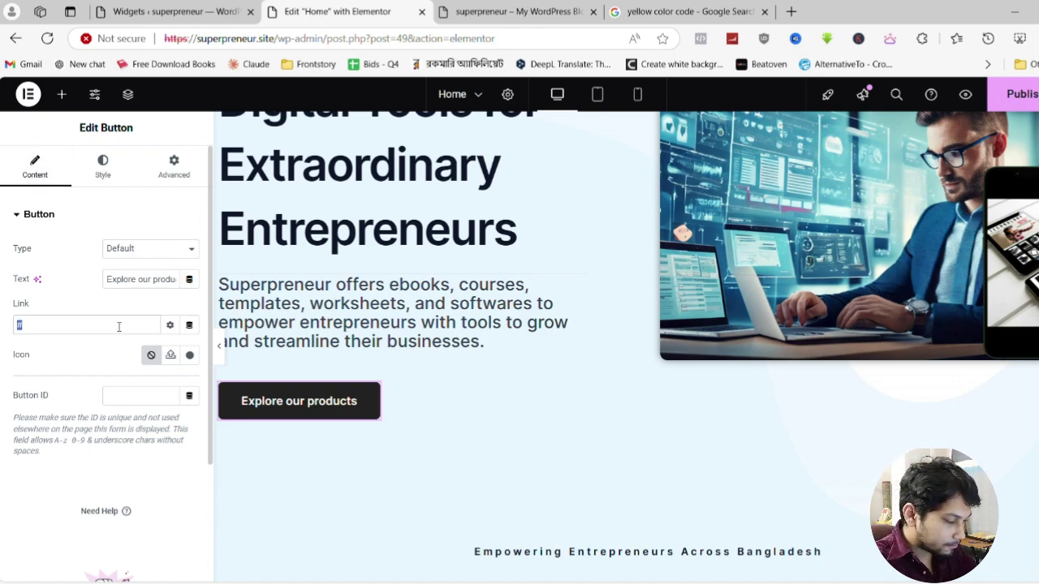
pyautogui.write('shop')
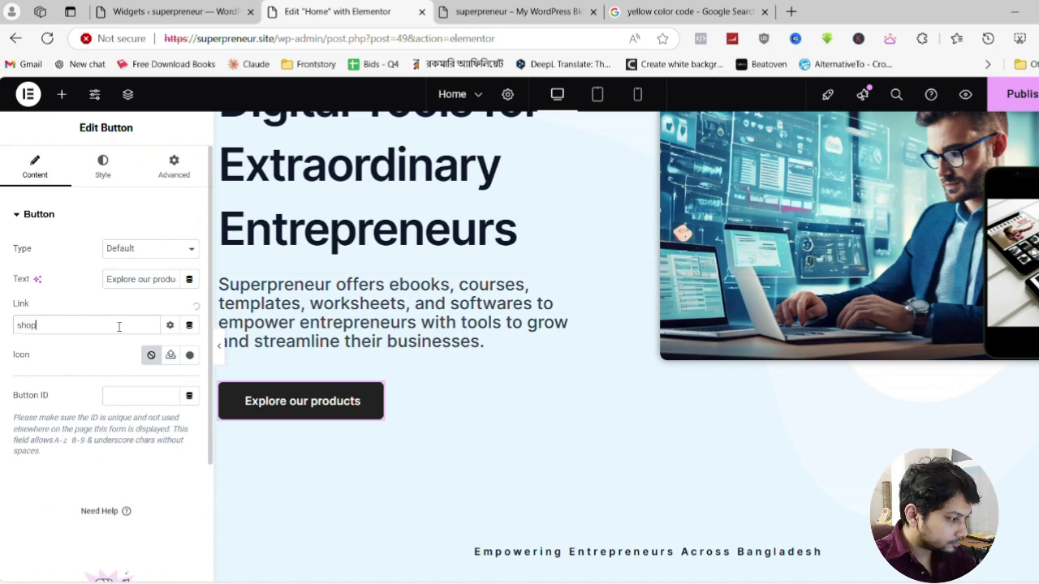
pyautogui.click(63, 350)
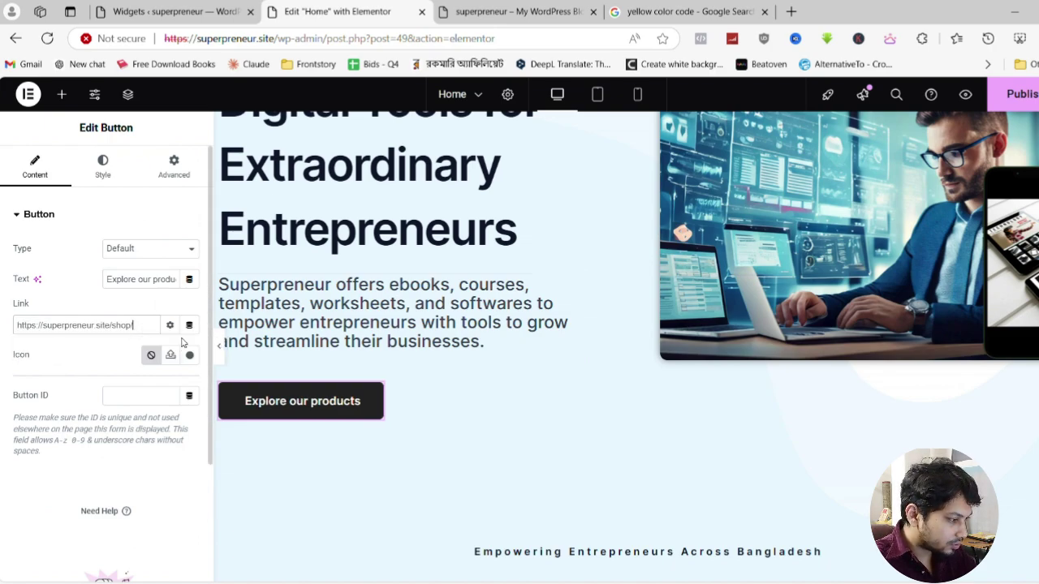
pyautogui.click(175, 328)
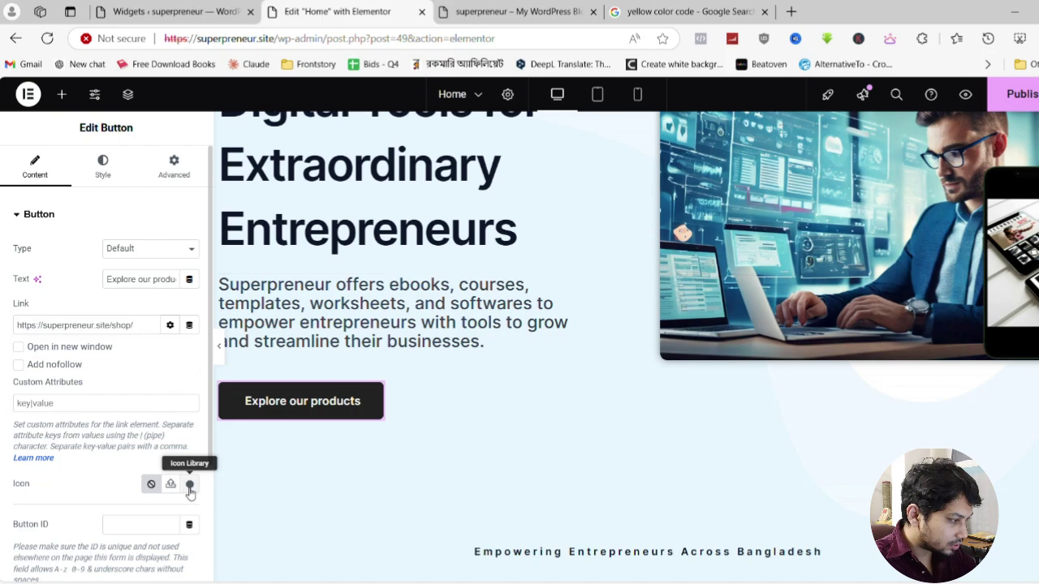
pyautogui.click(18, 347)
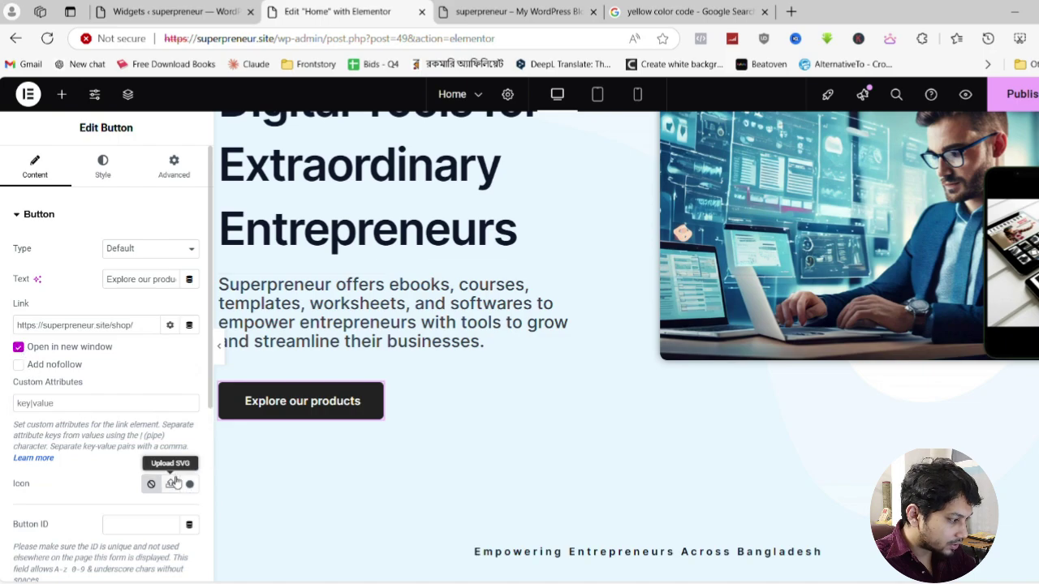
# Add the external link icon from the Icon Library to the button
pyautogui.click(189, 484)
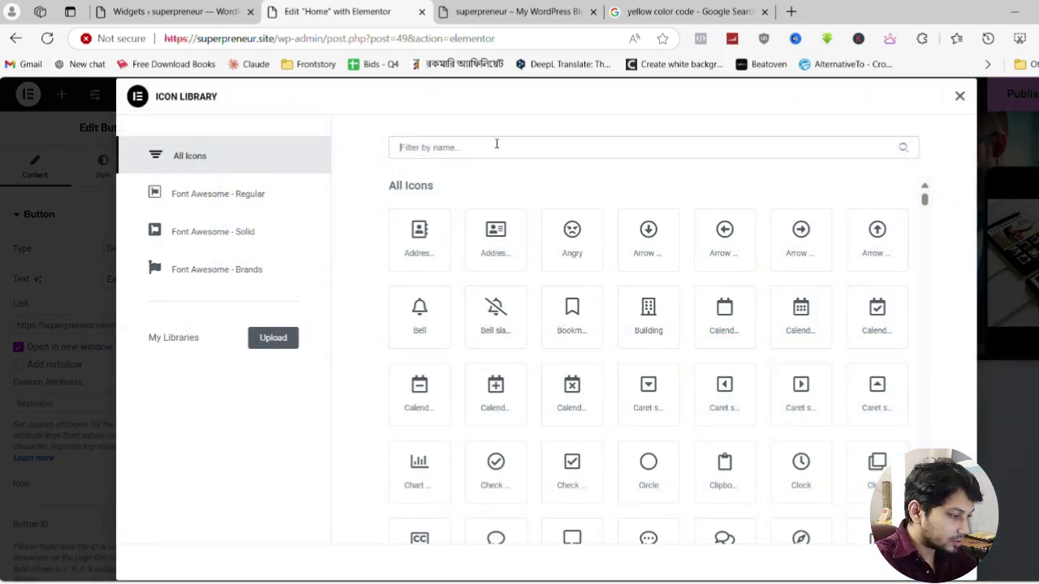
pyautogui.write('exter')
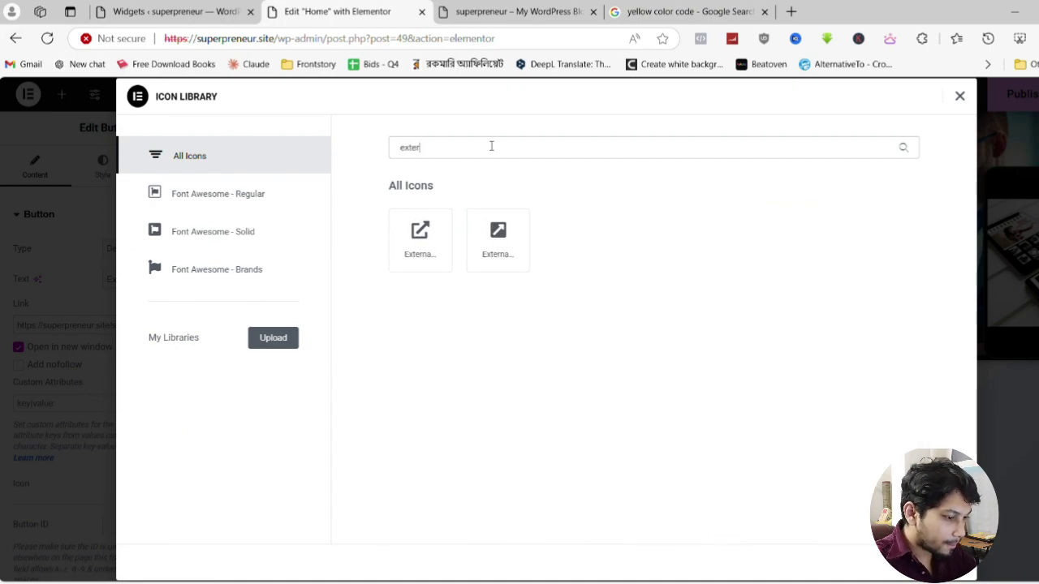
pyautogui.click(428, 232)
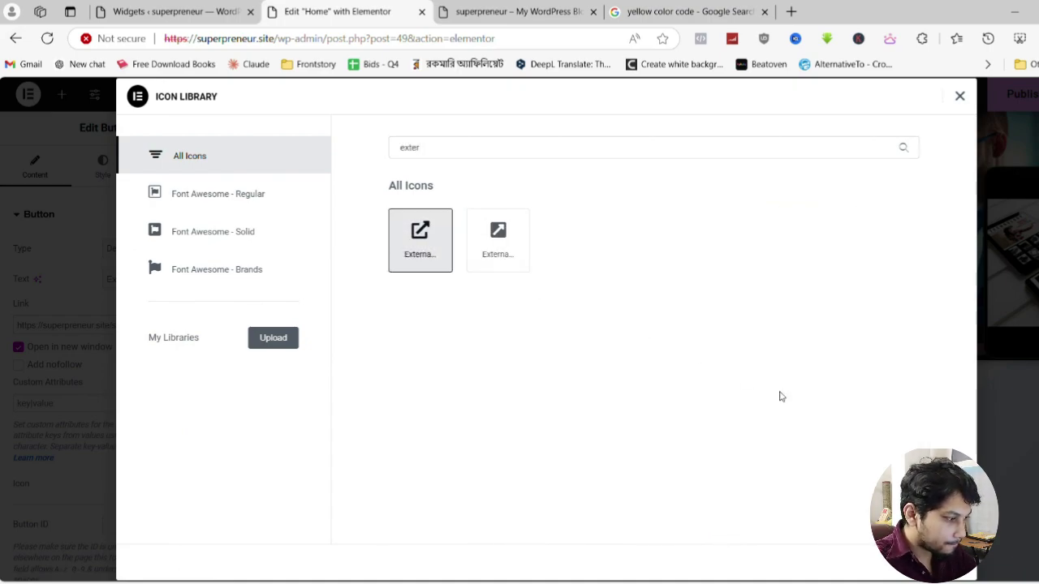
pyautogui.click(933, 562)
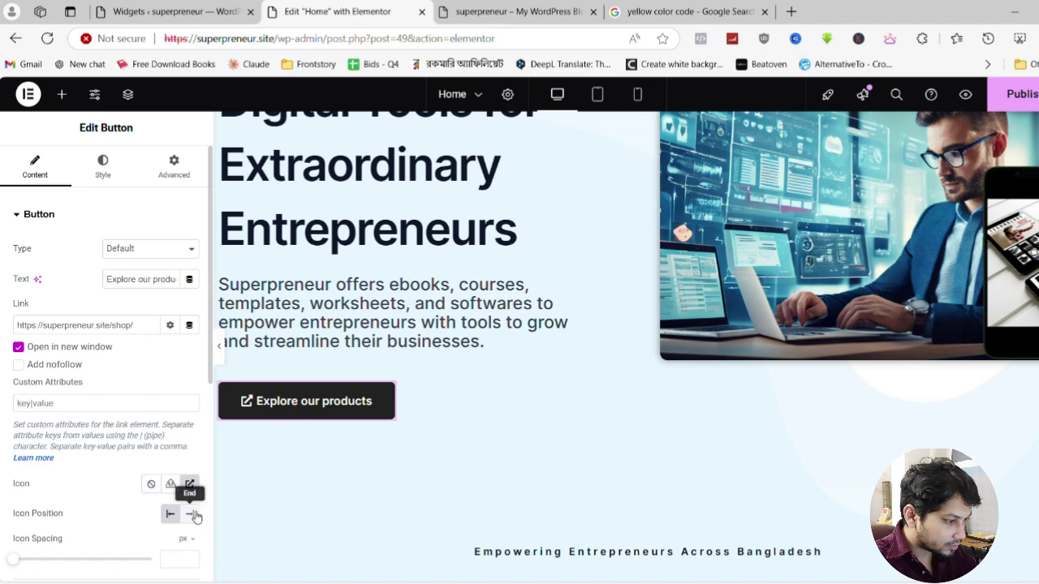
# Inspect the View all themes button and its context menu, then scroll back to the top
pyautogui.scroll(-10, 520, 390)
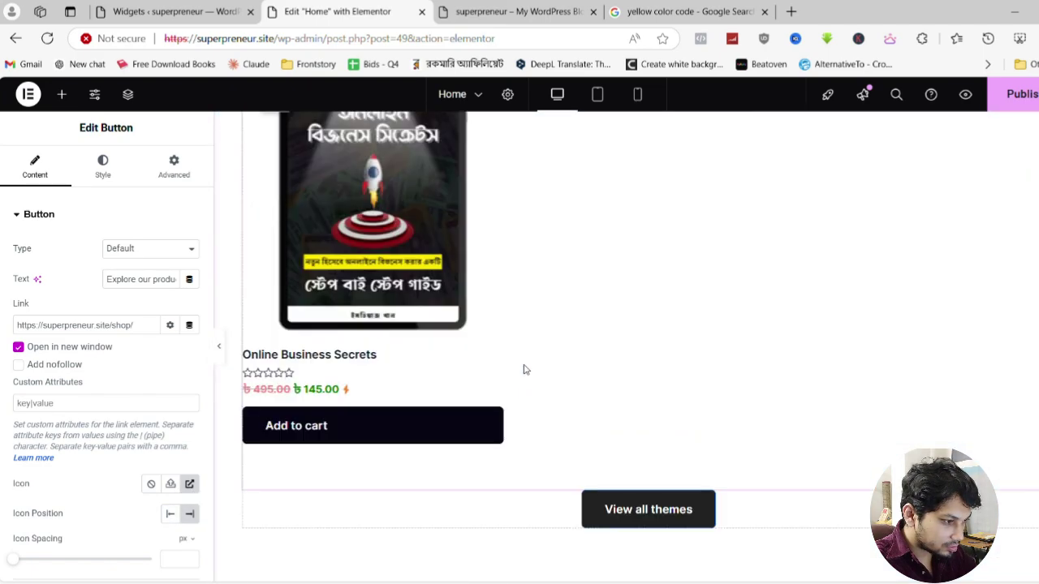
pyautogui.scroll(4, 523, 370)
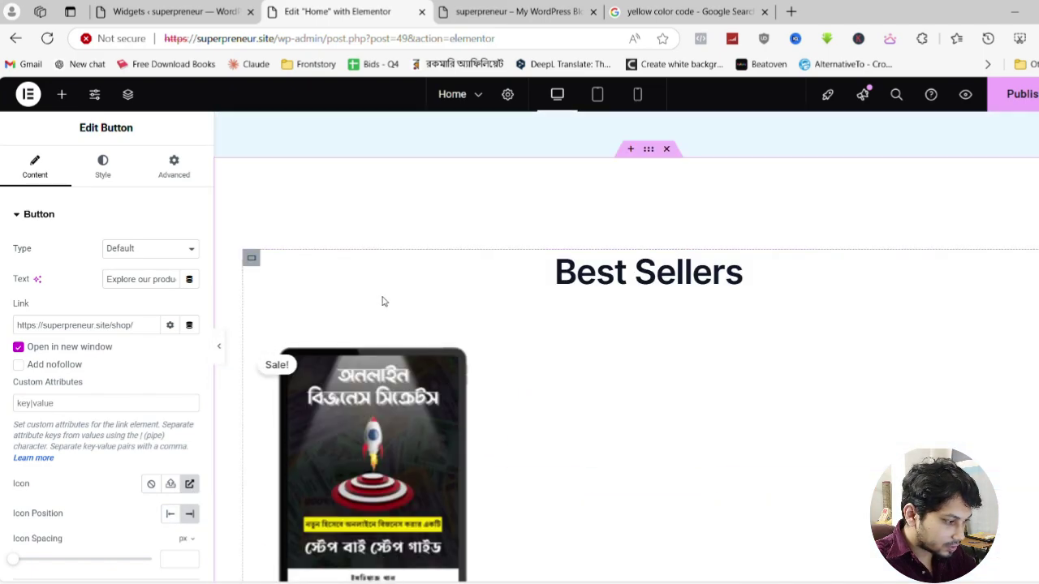
pyautogui.scroll(-3, 695, 306)
pyautogui.scroll(-2, 545, 454)
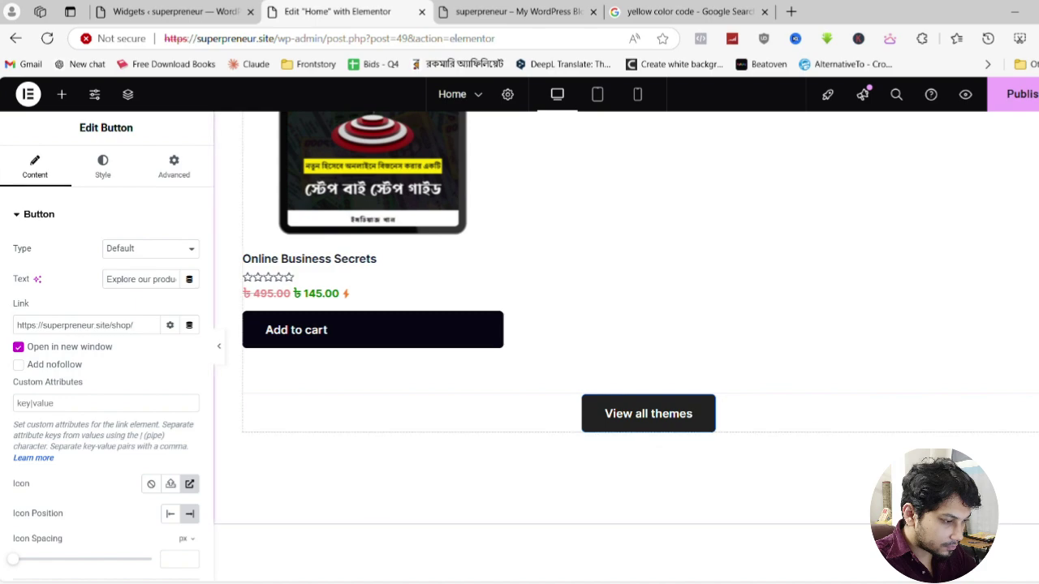
pyautogui.click(919, 414)
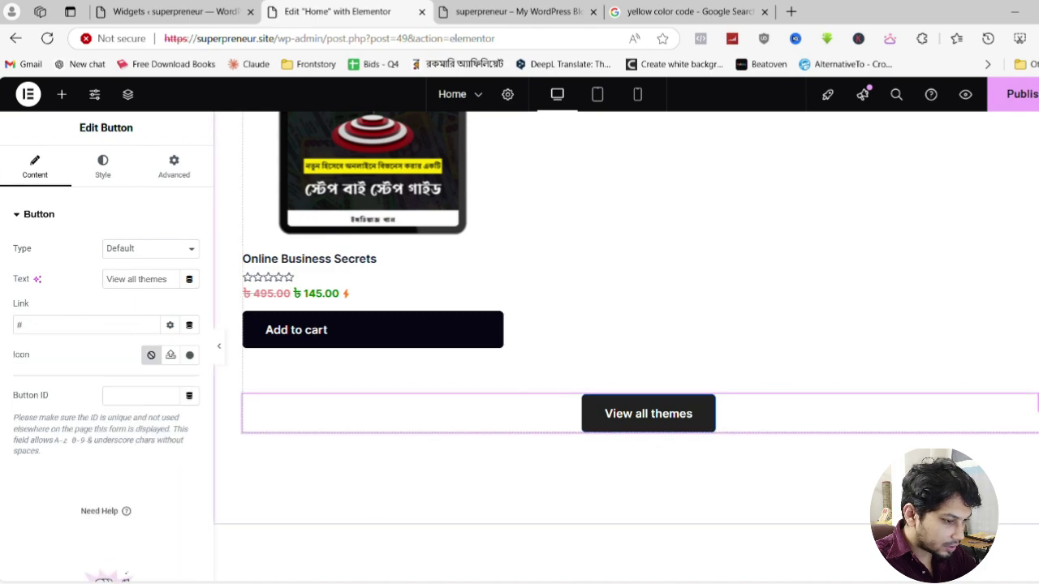
pyautogui.rightClick(919, 414)
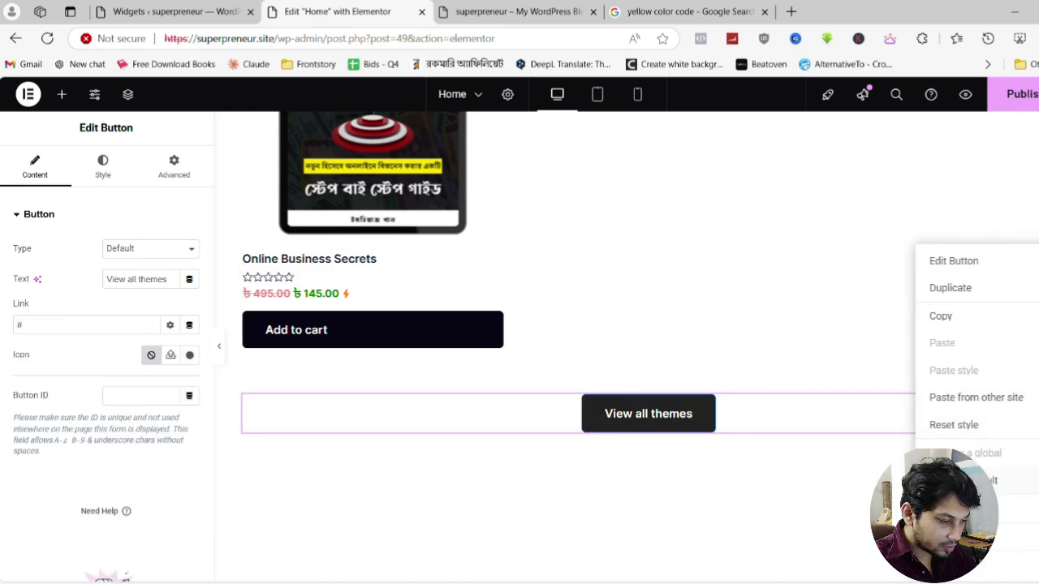
pyautogui.press('Escape')
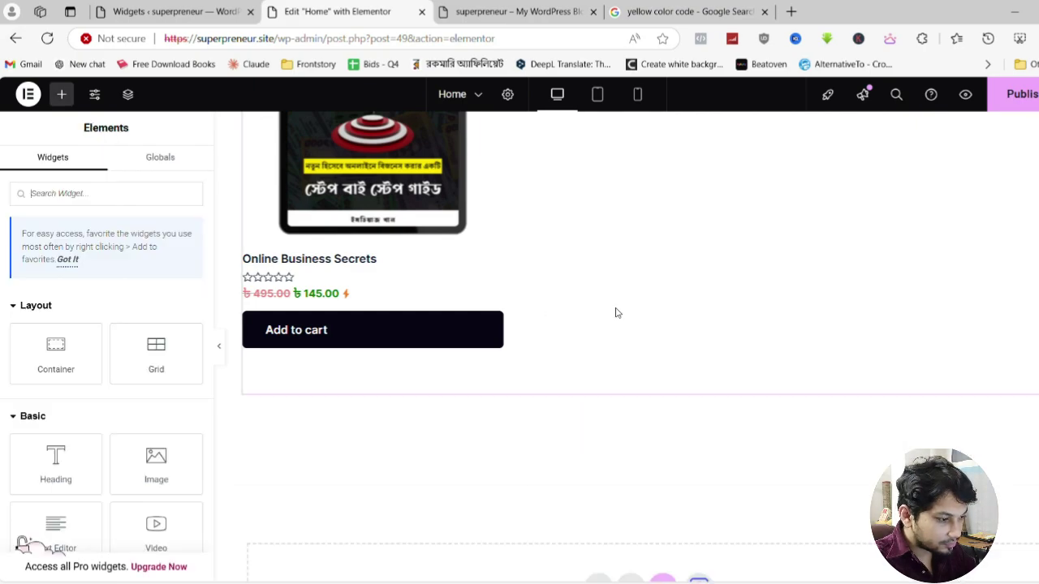
pyautogui.scroll(15, 614, 311)
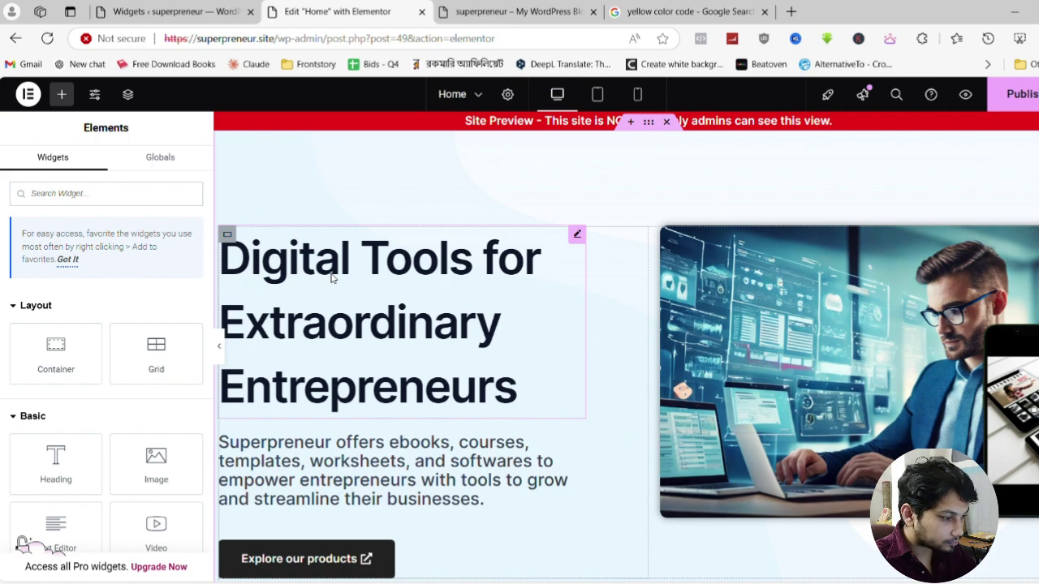
pyautogui.scroll(-10, 331, 276)
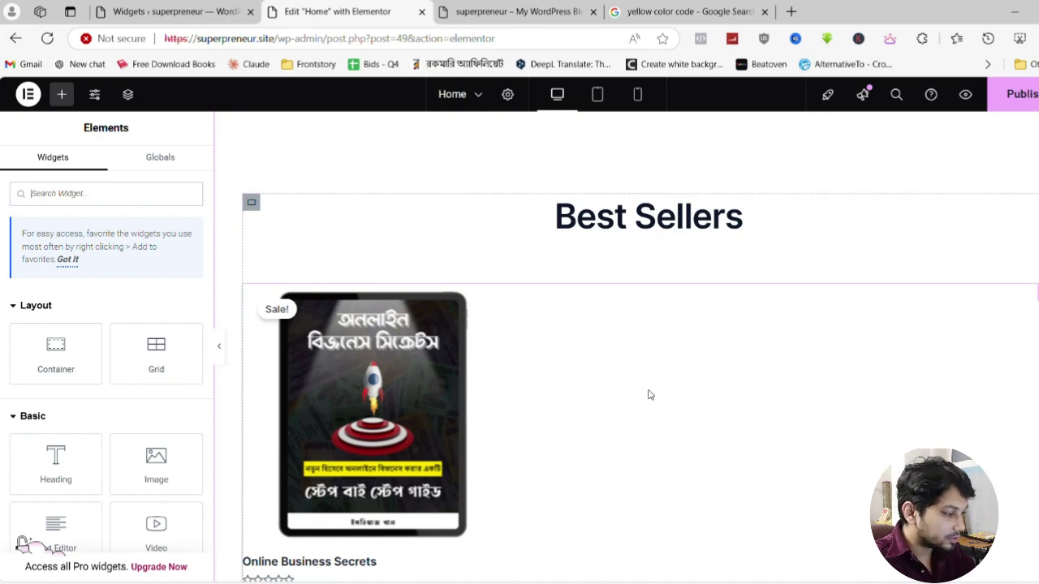
pyautogui.scroll(10, 783, 413)
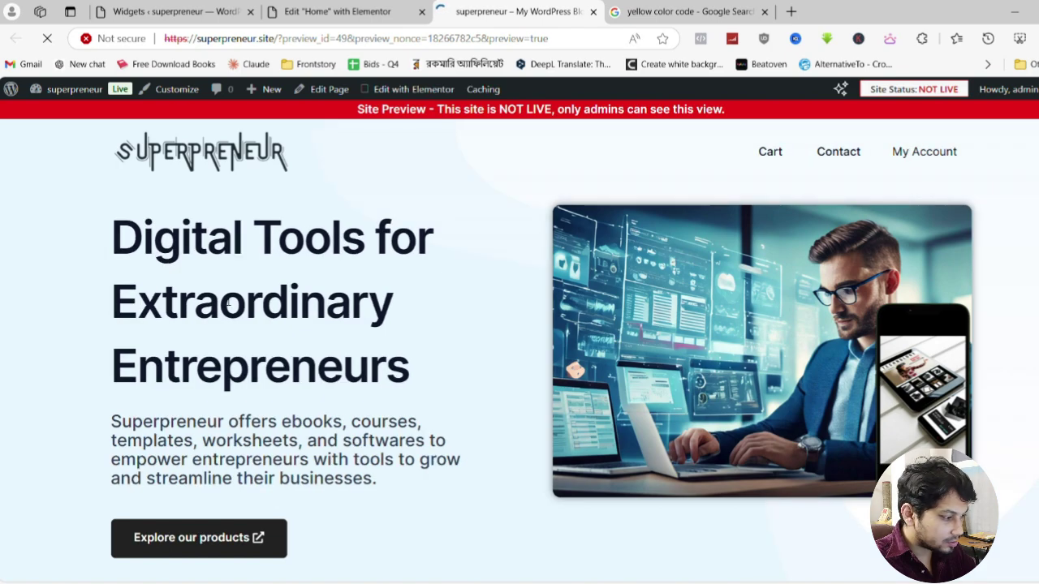
# Open the Online Business Secrets best seller, landing on checkout with it in the cart
pyautogui.scroll(-3, 278, 330)
pyautogui.scroll(-4, 139, 333)
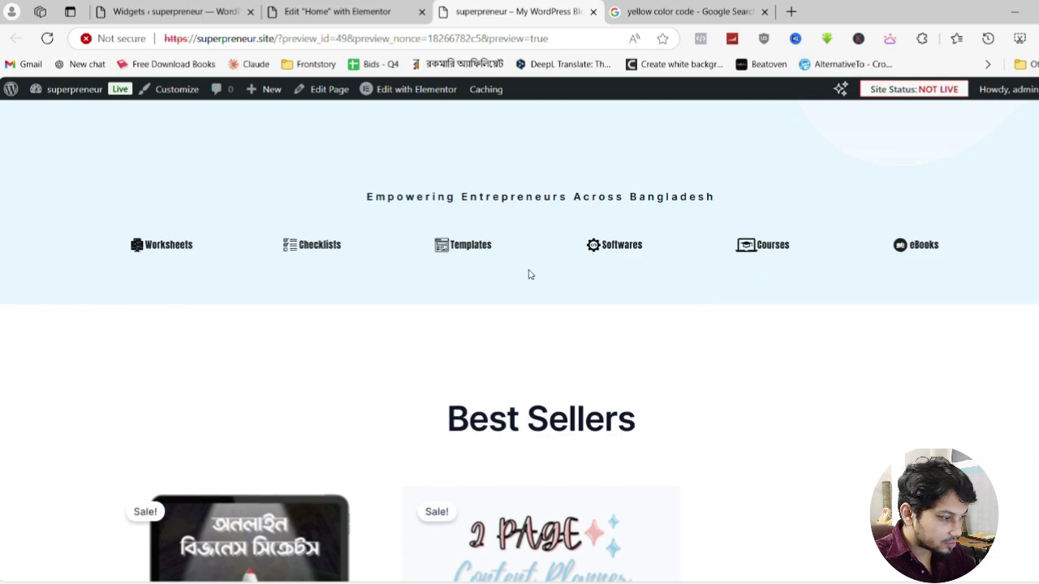
pyautogui.scroll(-7, 528, 273)
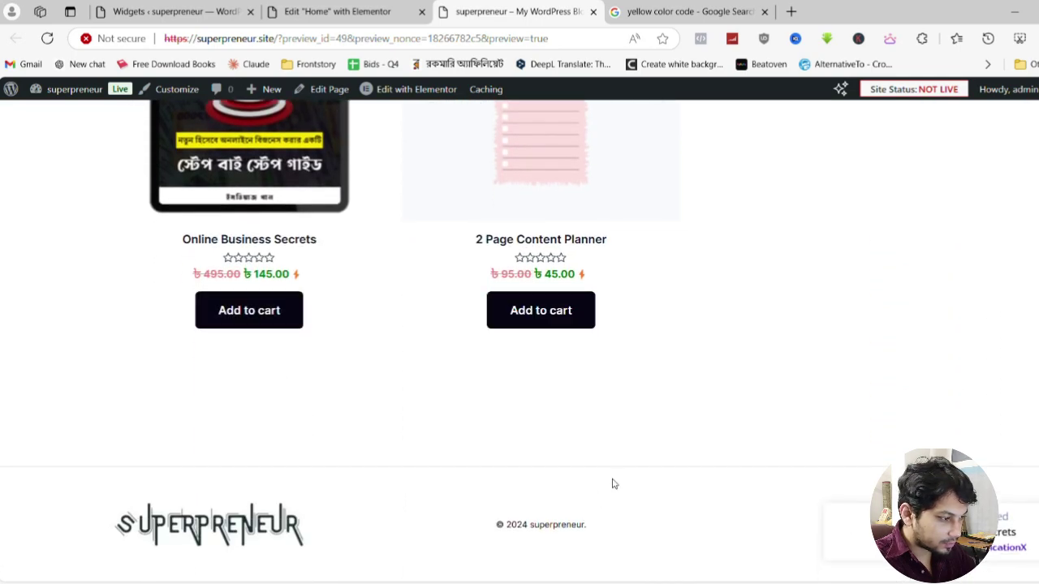
pyautogui.scroll(4, 481, 470)
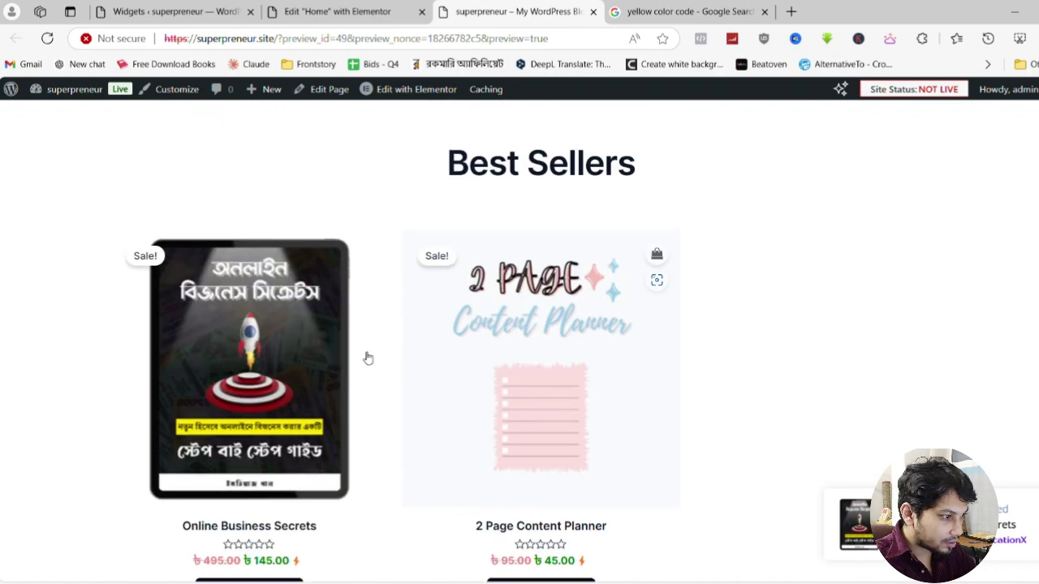
pyautogui.click(364, 280)
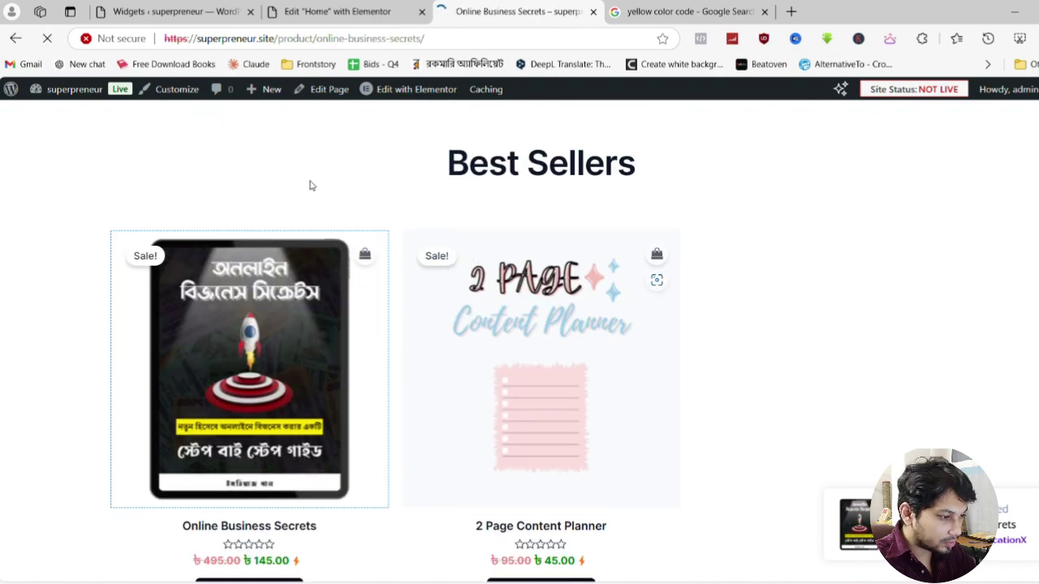
pyautogui.scroll(-2, 524, 269)
pyautogui.scroll(1, 524, 270)
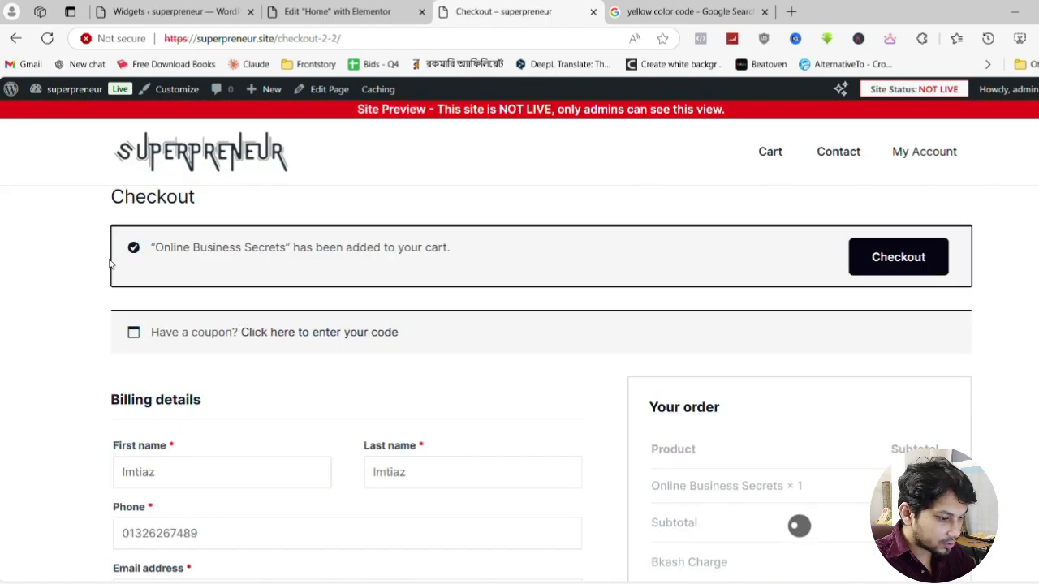
# View the cart holding Online Business Secrets, then go back to checkout
pyautogui.scroll(-1, 536, 312)
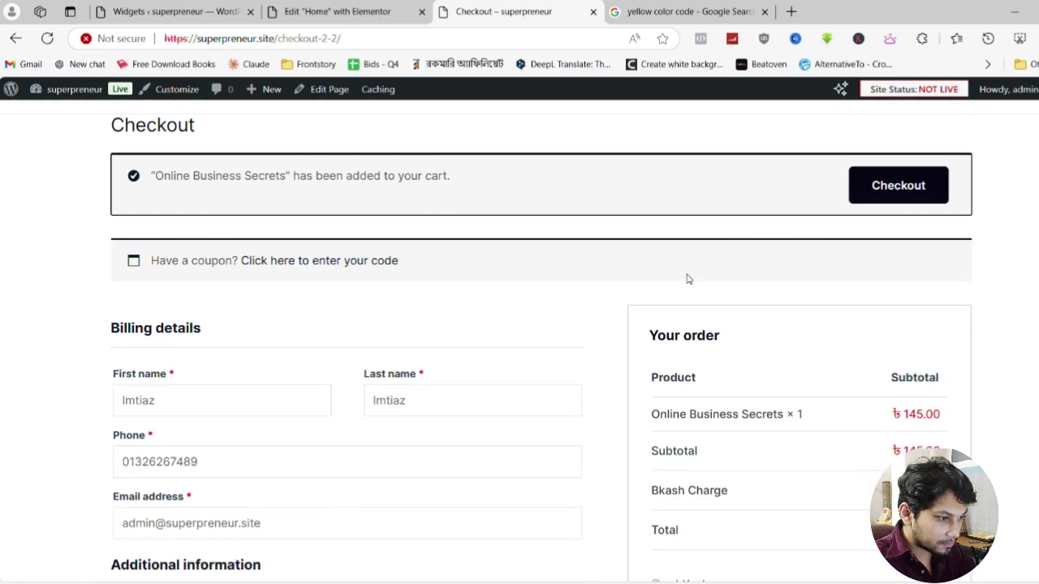
pyautogui.scroll(1, 750, 203)
pyautogui.click(778, 157)
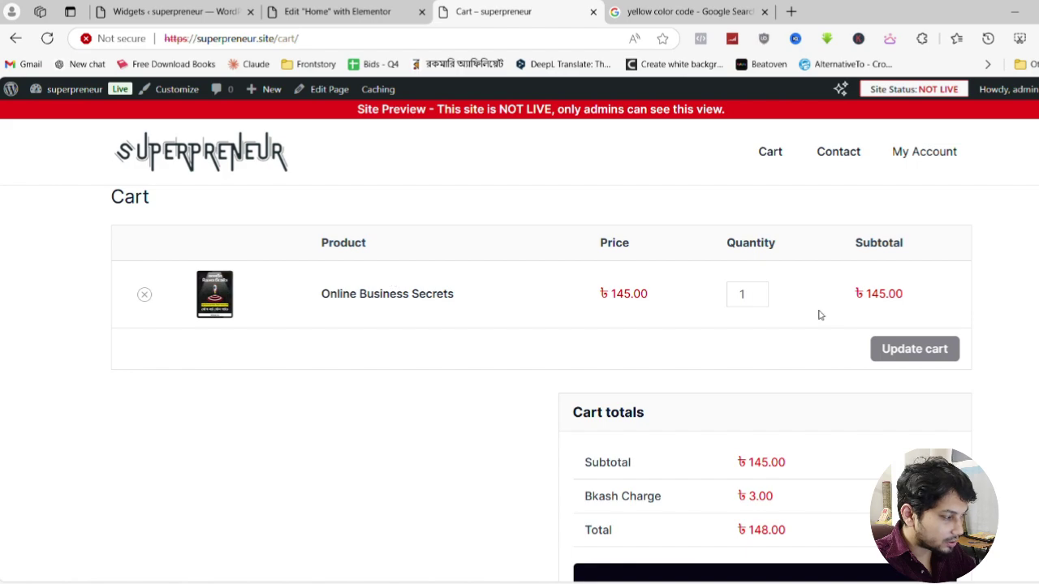
pyautogui.click(15, 39)
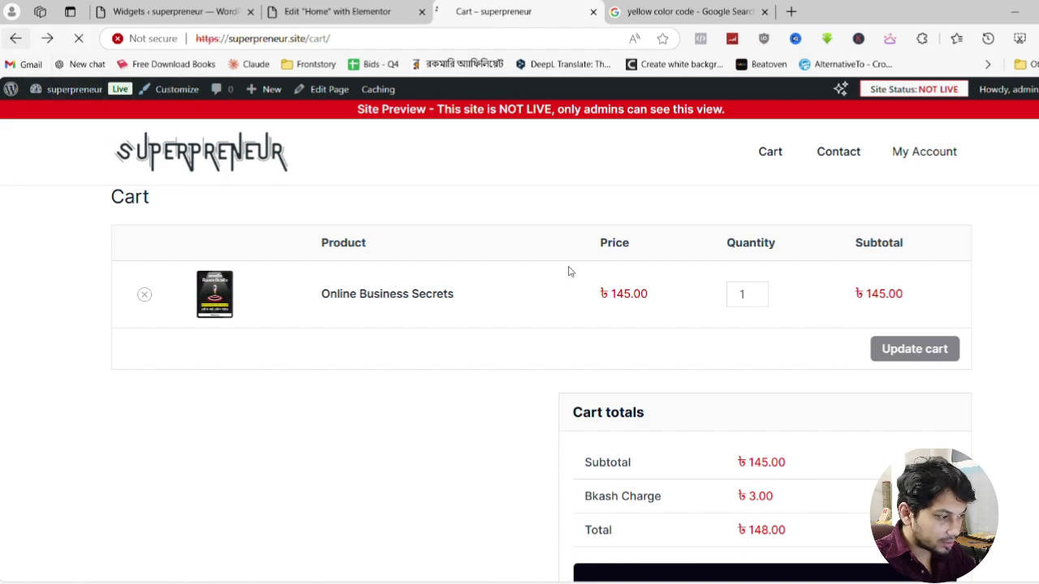
# Review the order summary and bKash transaction ID field before returning to the Home editor
pyautogui.scroll(-3, 761, 298)
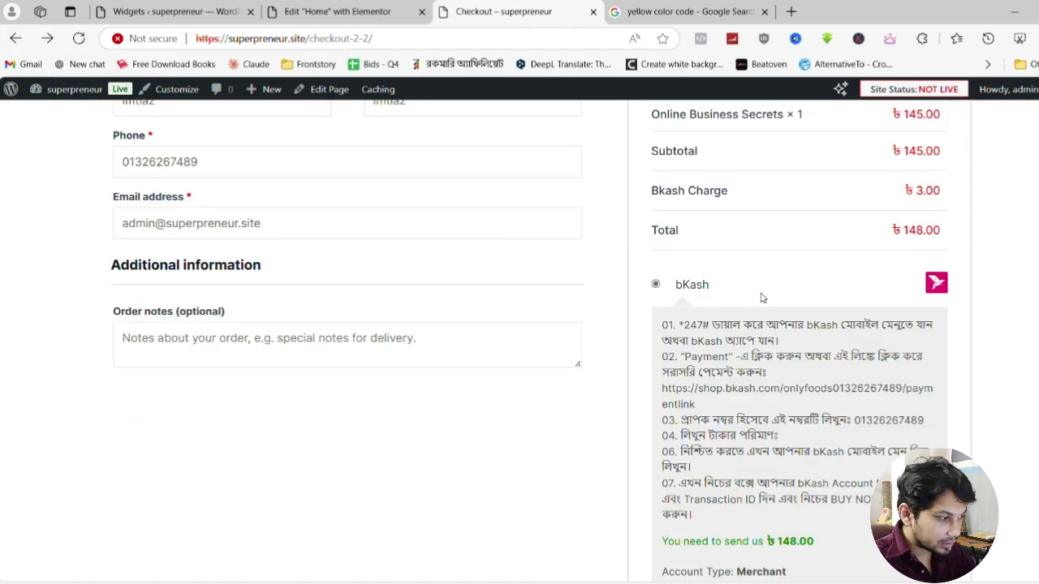
pyautogui.scroll(-1, 761, 298)
pyautogui.scroll(2, 479, 294)
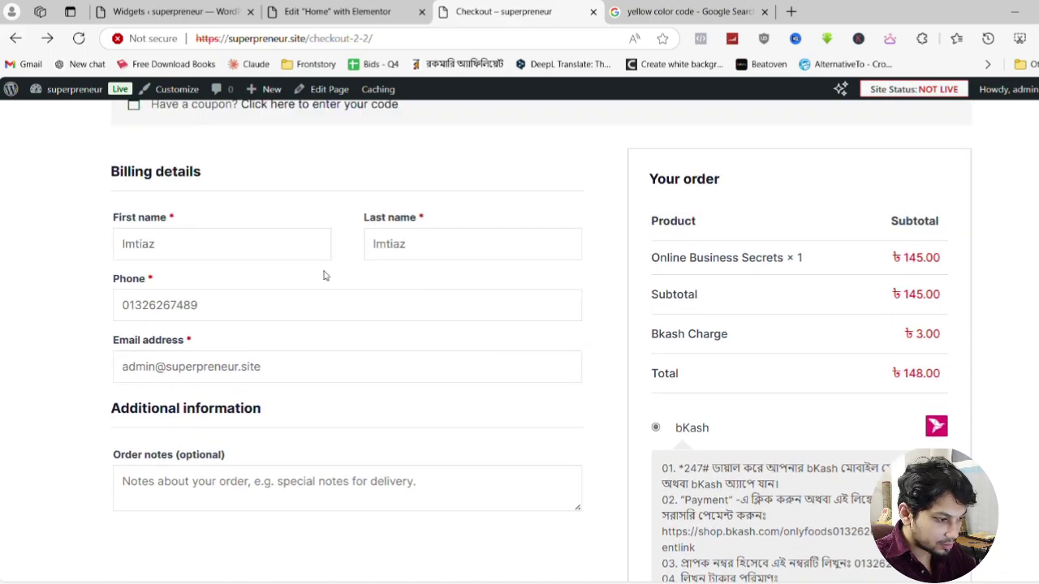
pyautogui.scroll(-3, 707, 333)
pyautogui.scroll(-3, 707, 333)
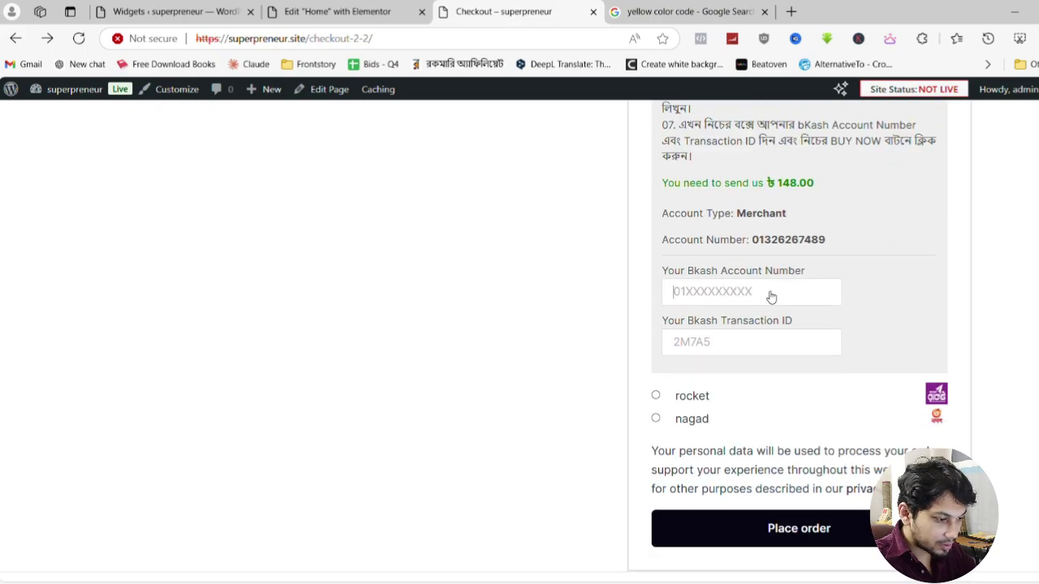
pyautogui.click(680, 349)
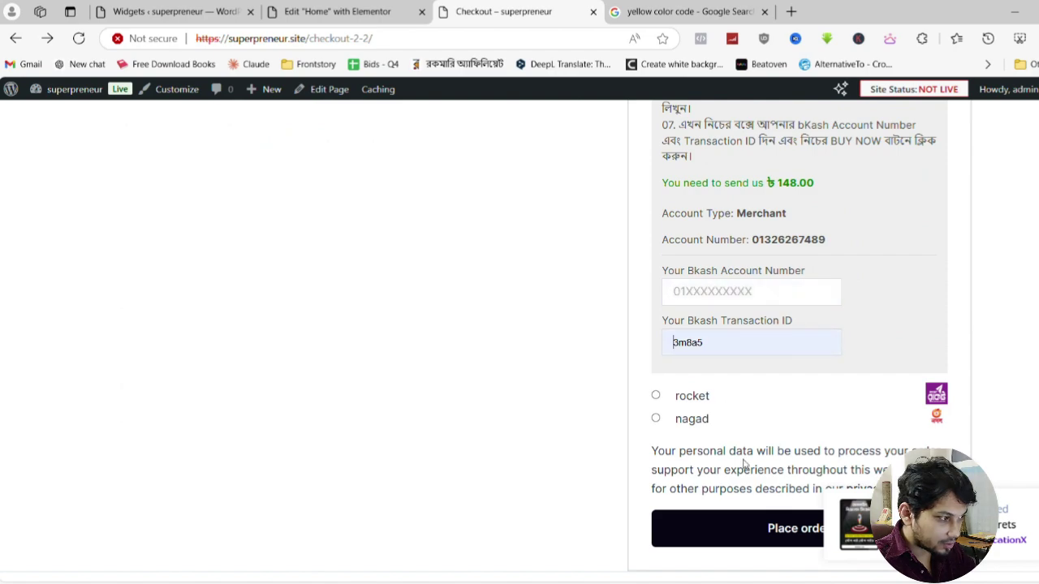
pyautogui.click(390, 9)
# Select the Explore our products button, then load the live homepage by trimming the checkout URL
pyautogui.scroll(-3, 571, 381)
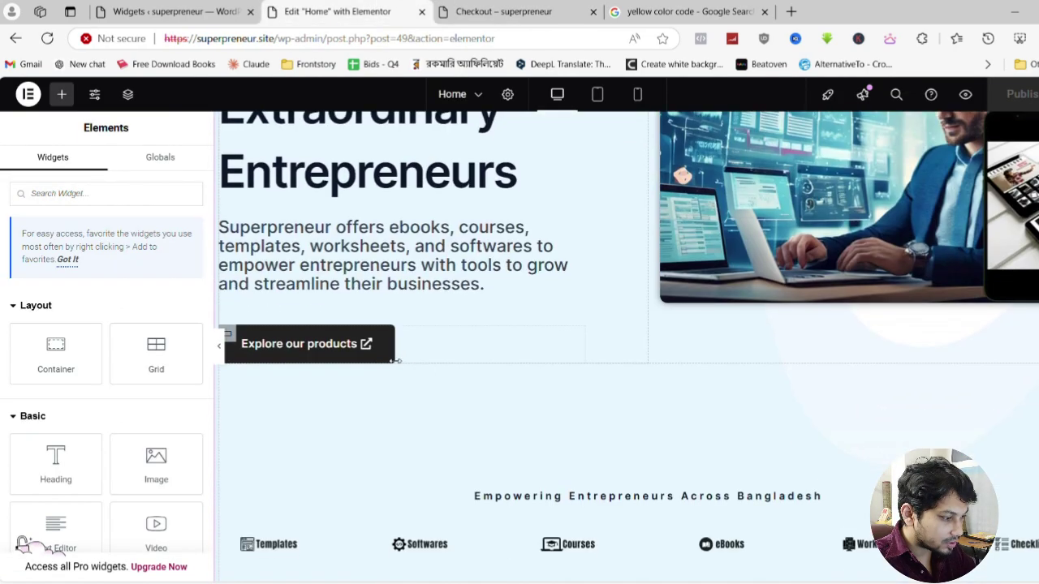
pyautogui.click(402, 346)
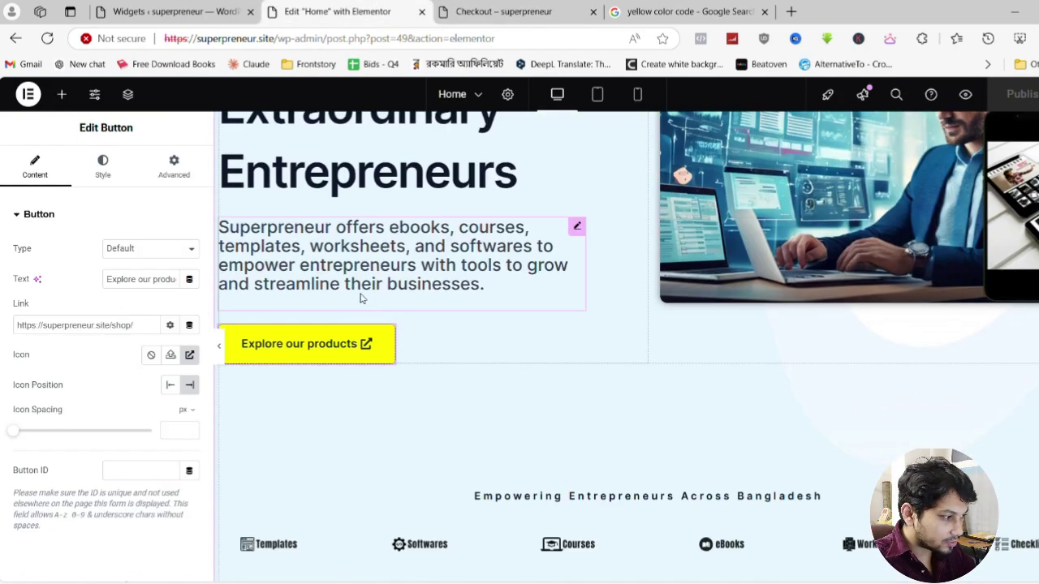
pyautogui.click(493, 12)
pyautogui.scroll(10, 348, 290)
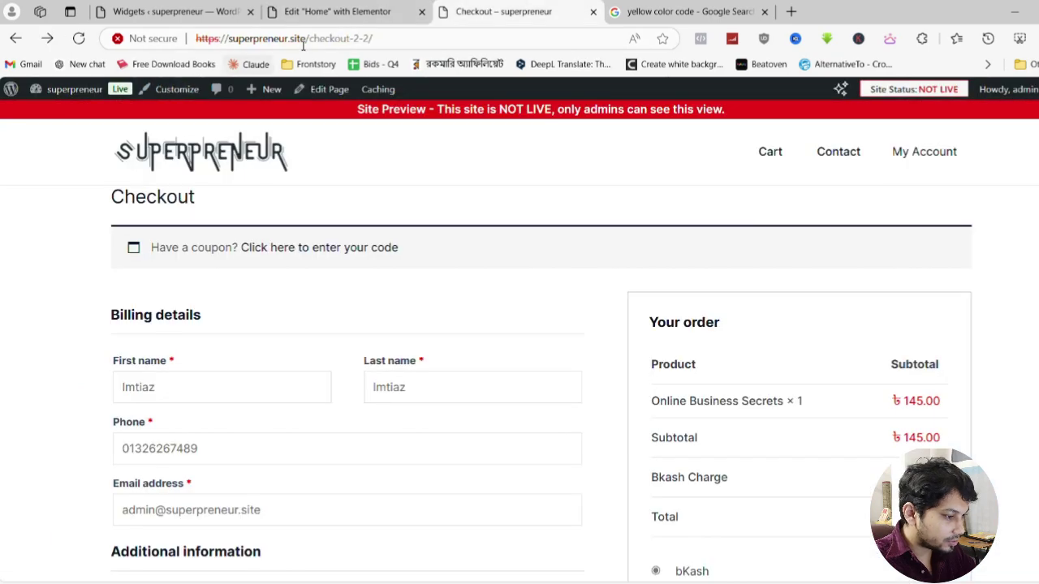
pyautogui.moveTo(308, 38); pyautogui.dragTo(375, 38)
pyautogui.press('BackSpace')
pyautogui.press('Return')
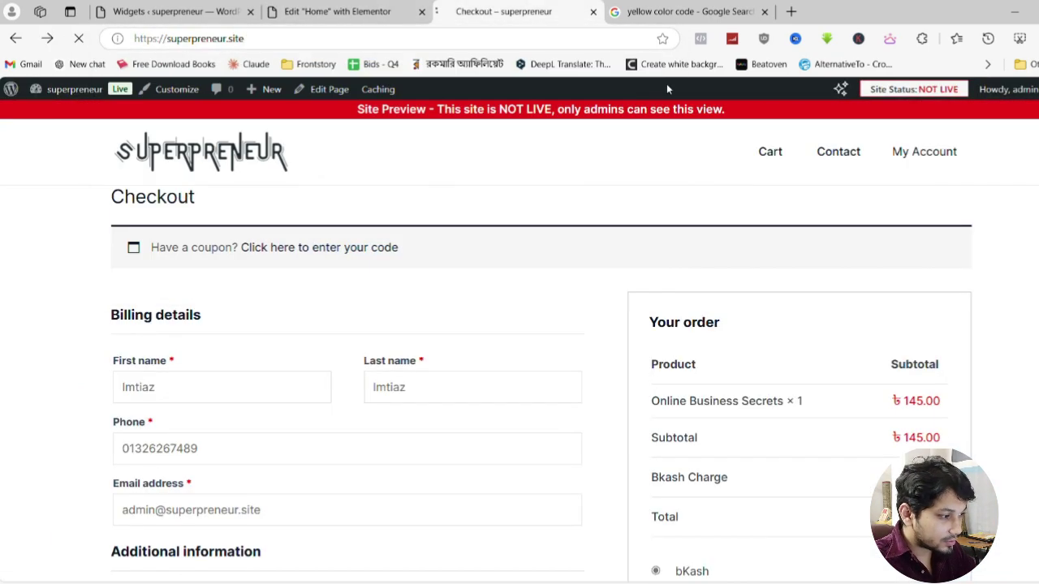
# Follow Explore our products to confirm it opens the Shop page
pyautogui.scroll(-4, 333, 341)
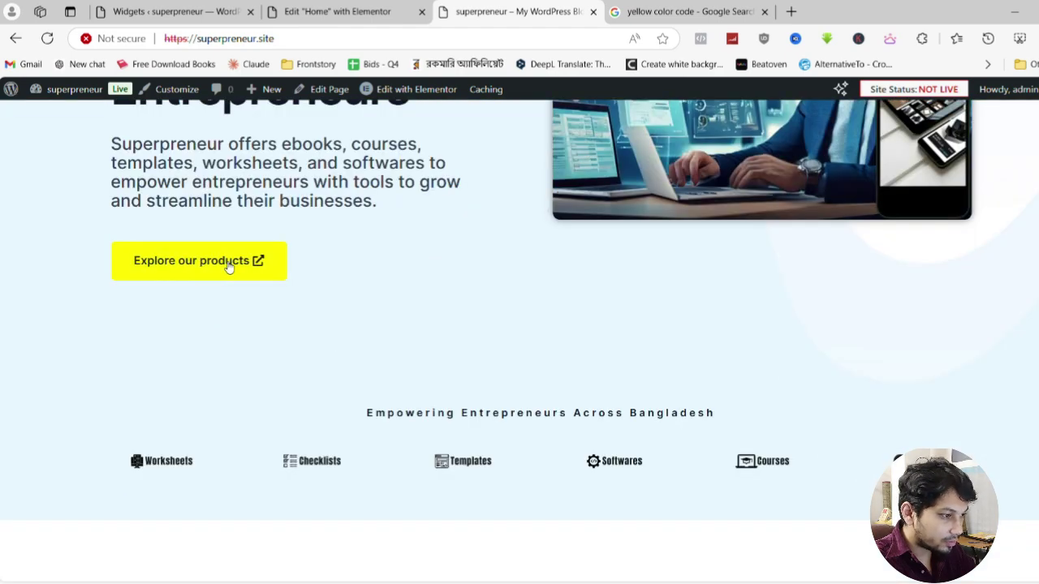
pyautogui.click(229, 268)
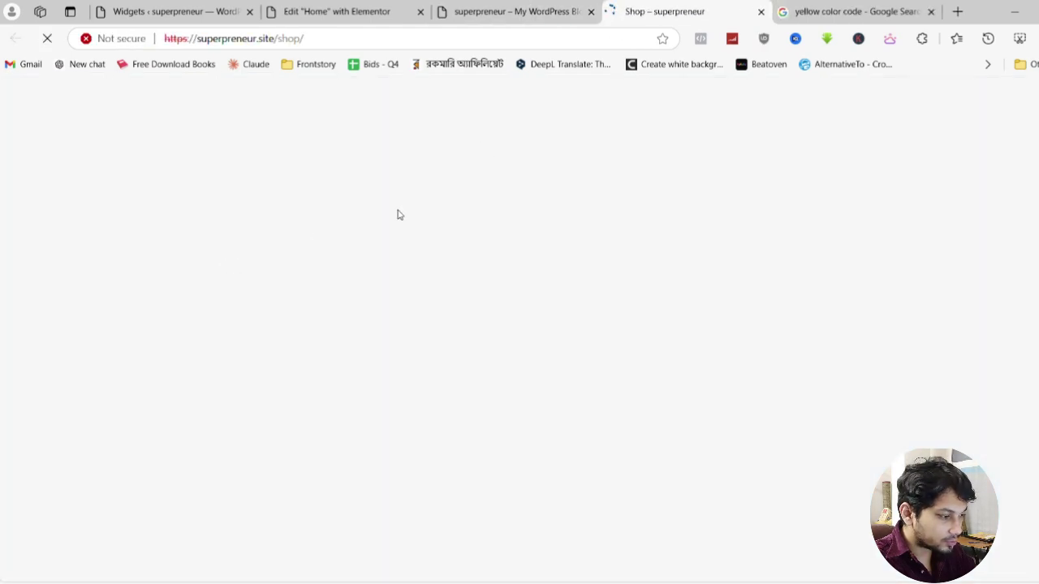
pyautogui.scroll(-3, 591, 273)
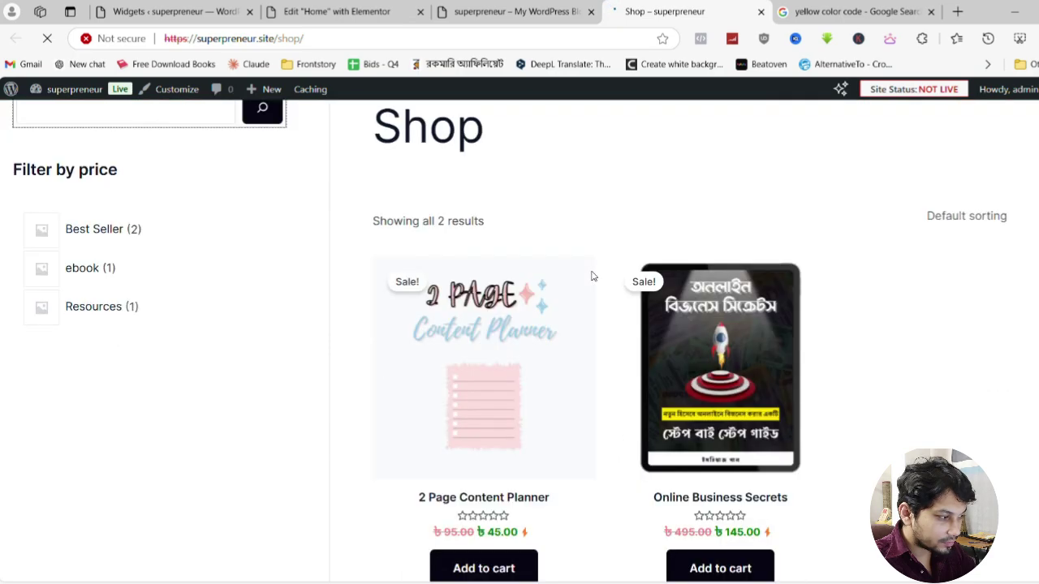
pyautogui.scroll(3, 193, 329)
pyautogui.scroll(-2, 70, 294)
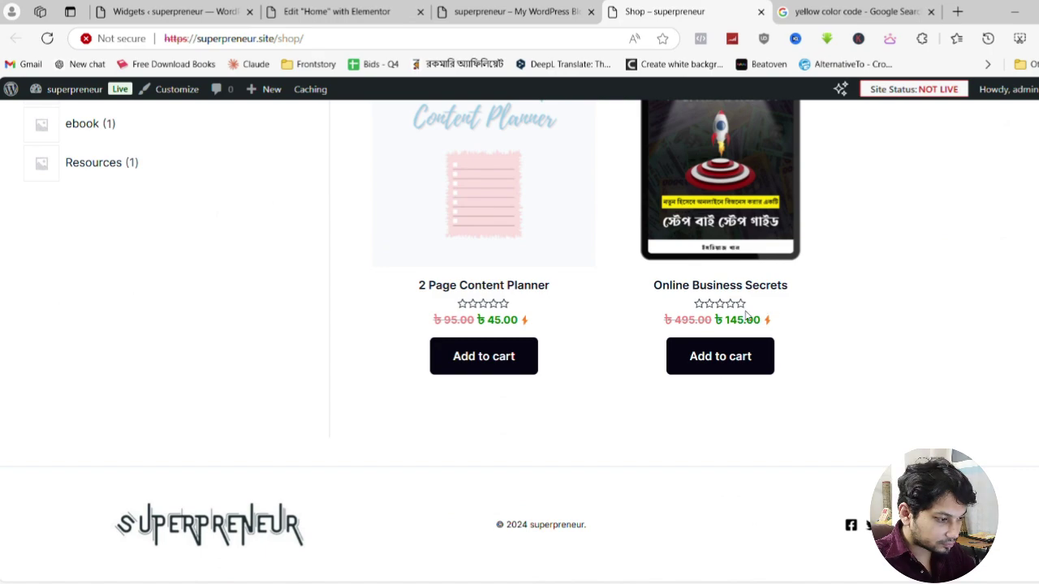
pyautogui.scroll(3, 743, 311)
pyautogui.scroll(-3, 744, 312)
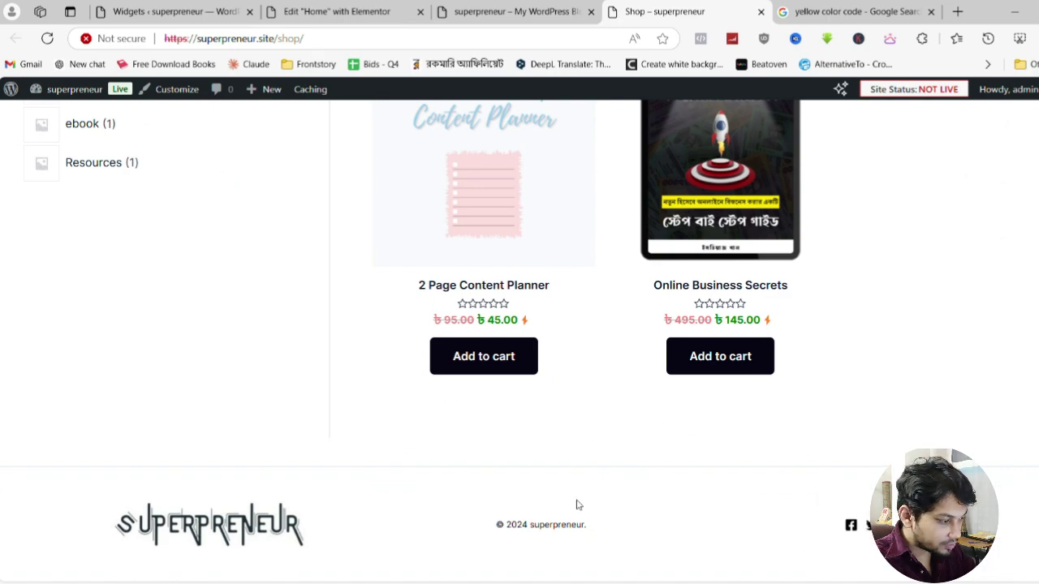
# Close the extra homepage tab and move to the admin Pages list
pyautogui.click(185, 528)
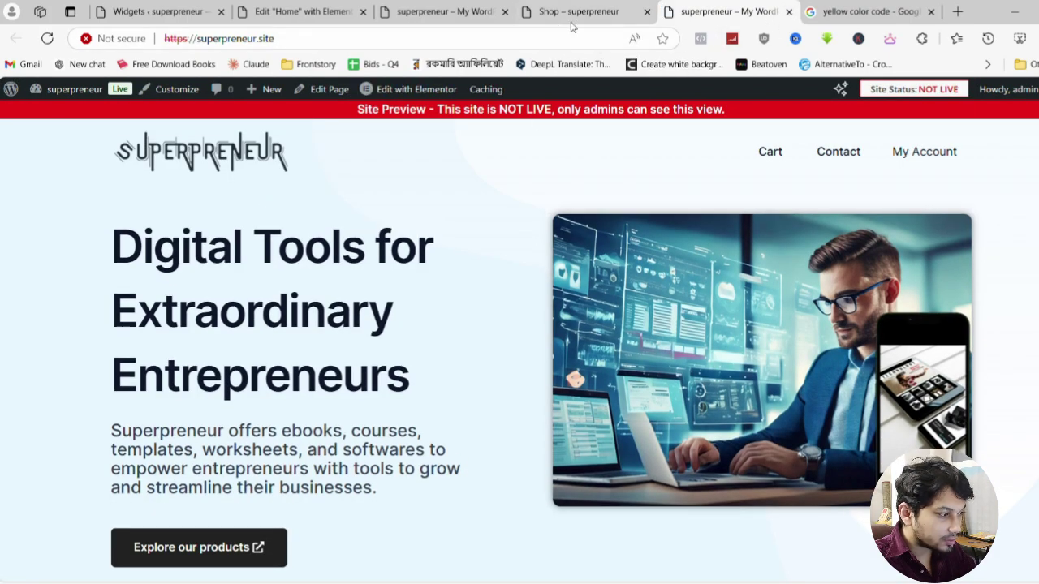
pyautogui.click(788, 11)
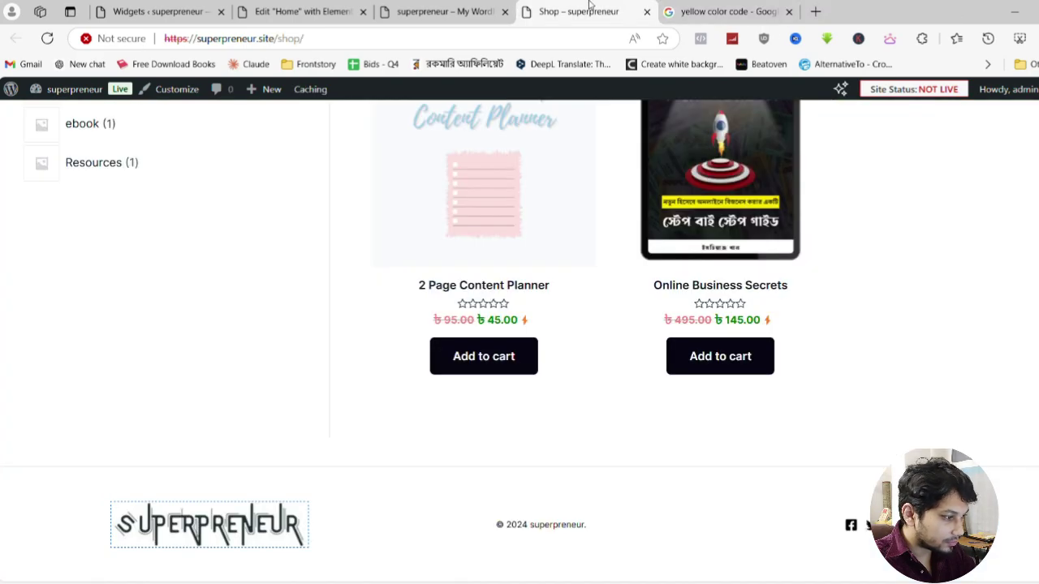
pyautogui.click(454, 11)
pyautogui.click(326, 10)
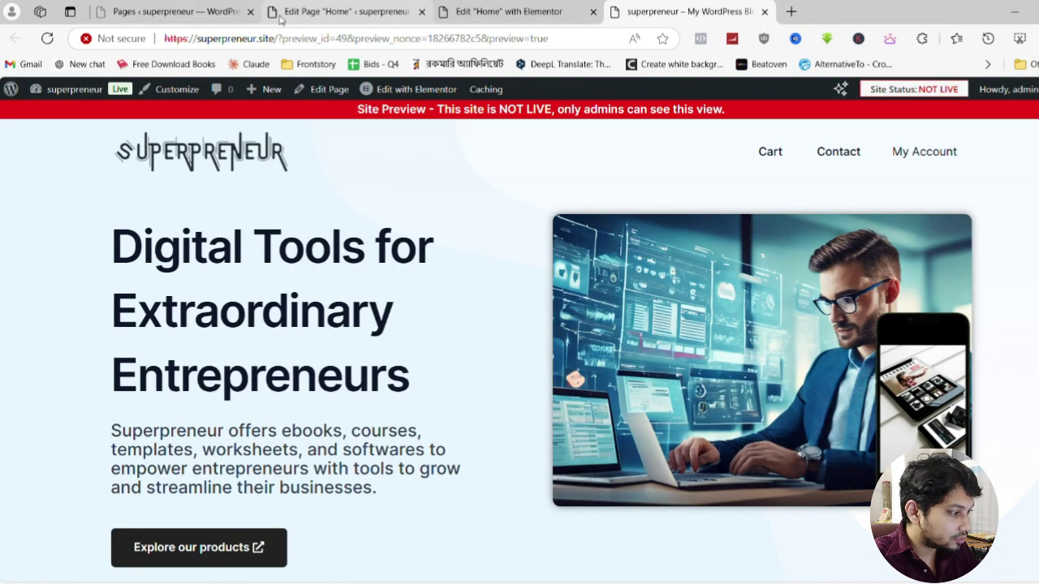
pyautogui.click(331, 11)
pyautogui.click(146, 10)
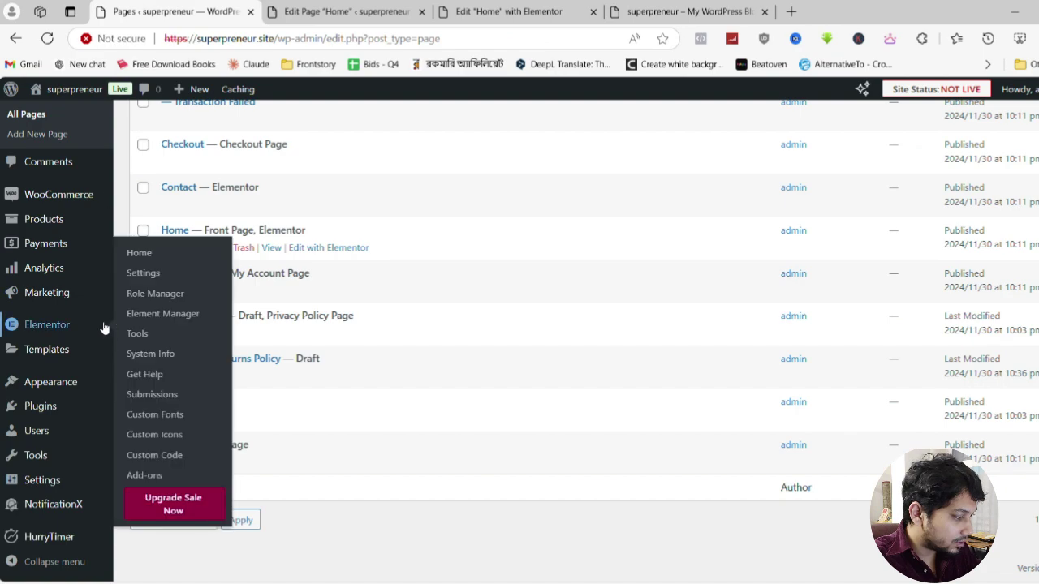
# In General Settings, clear the 'My WordPress Blog' tagline
pyautogui.moveTo(47, 485)
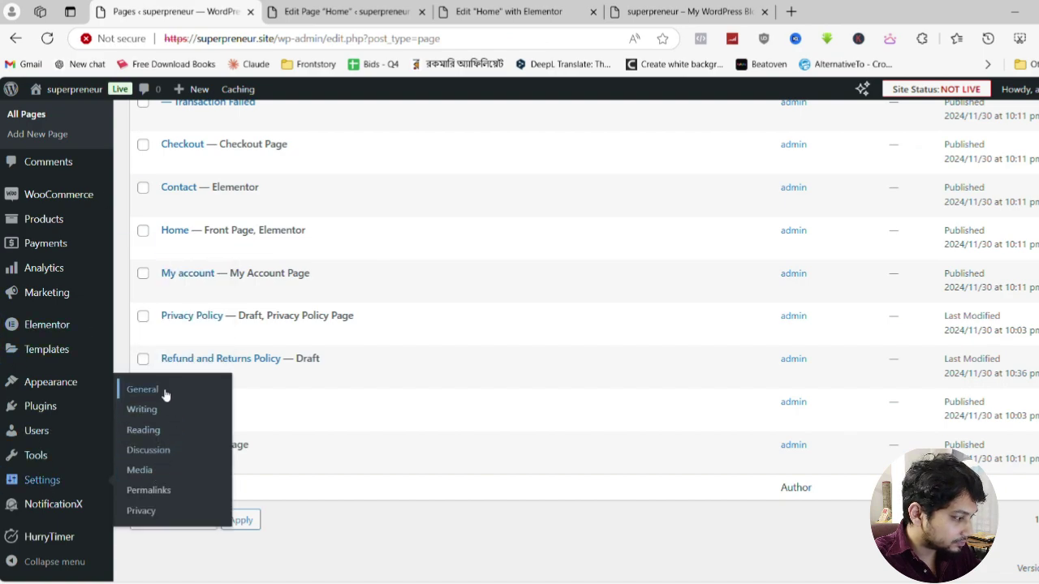
pyautogui.click(50, 381)
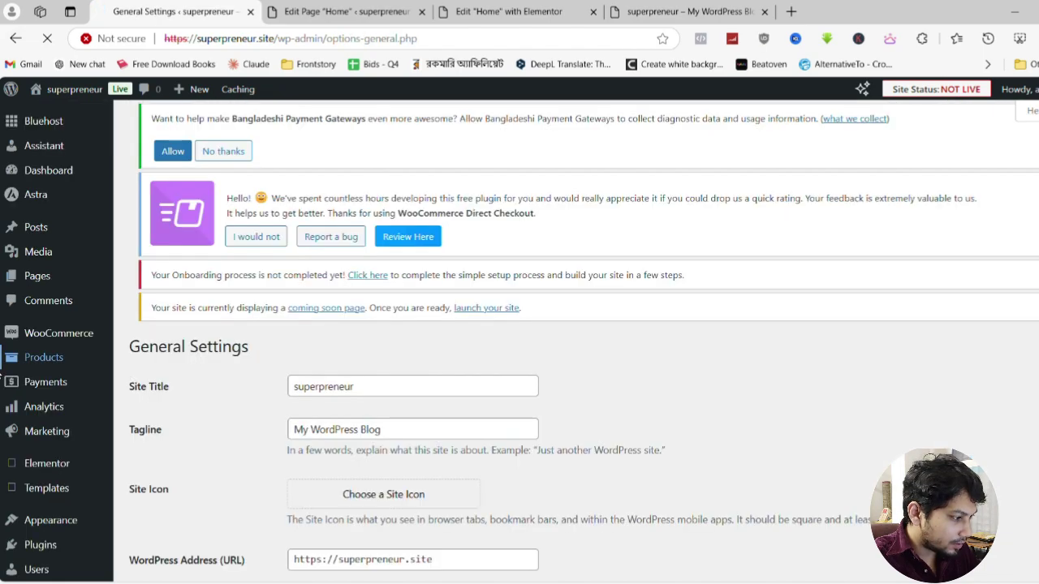
pyautogui.scroll(-2, 106, 375)
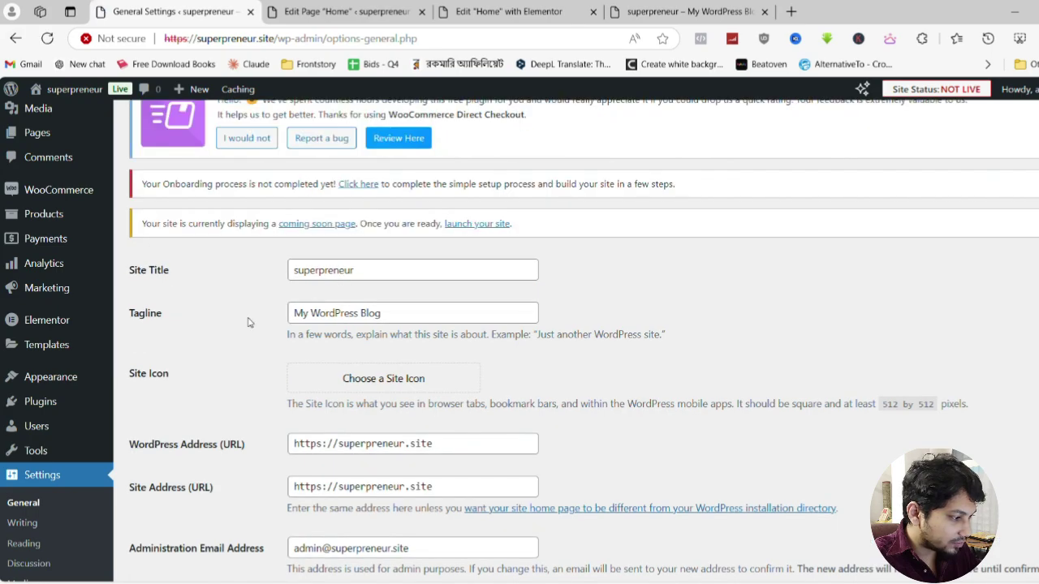
pyautogui.tripleClick(402, 322)
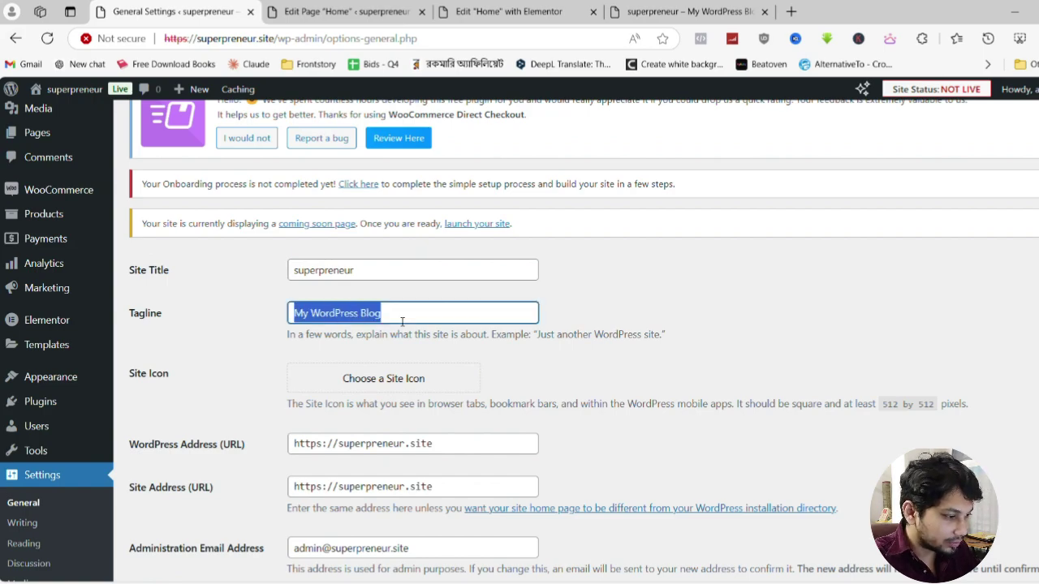
pyautogui.press('BackSpace')
pyautogui.click(701, 308)
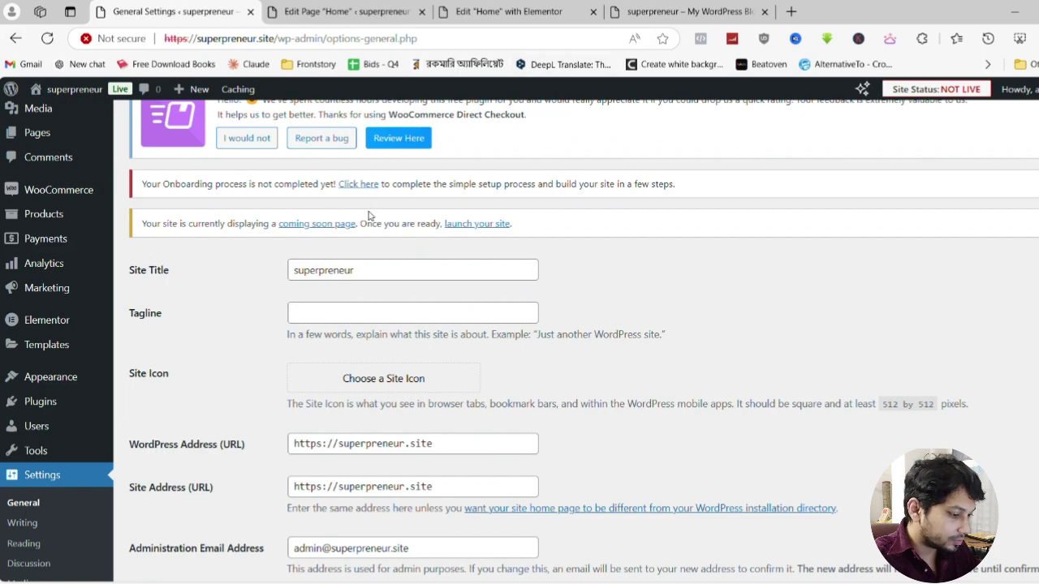
# Capitalise the site title to 'Superpreneur'
pyautogui.click(309, 270)
pyautogui.press('Home')
pyautogui.press('Delete')
pyautogui.write('S')
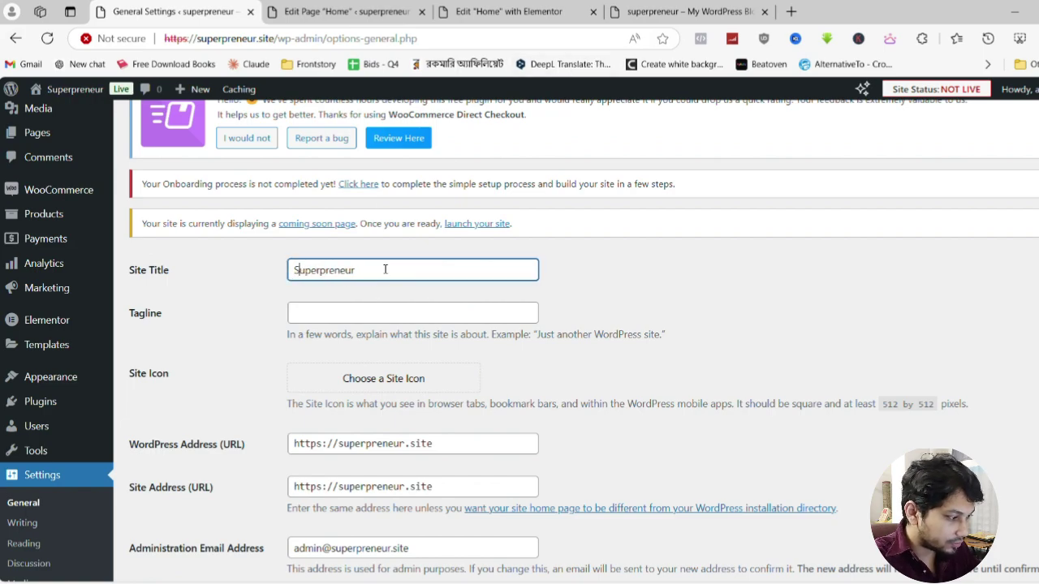
pyautogui.click(609, 297)
# Save the General Settings with the UTC+6 timezone and go to the preview tab
pyautogui.scroll(-1, 369, 326)
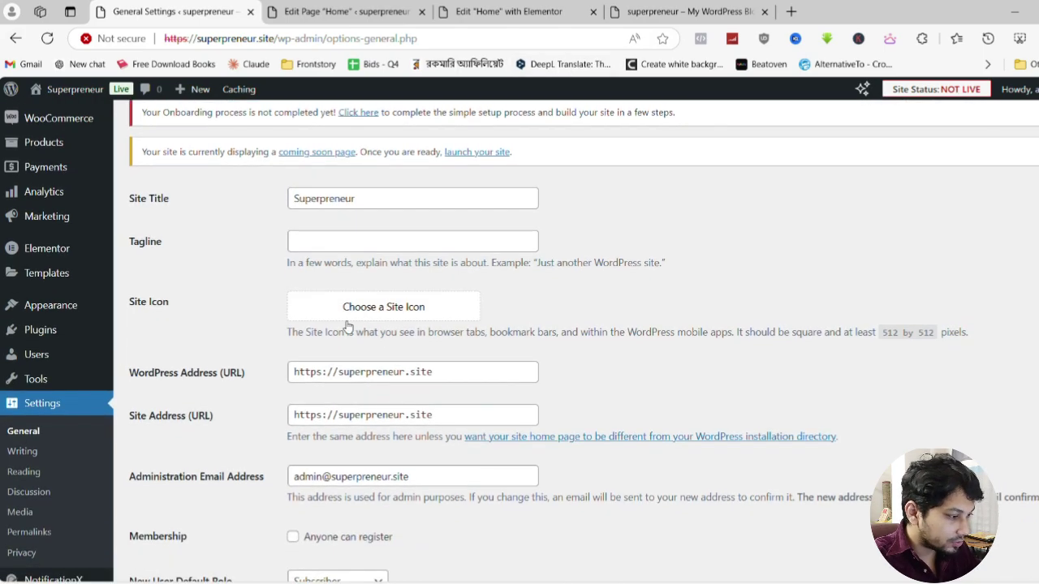
pyautogui.scroll(-4, 389, 316)
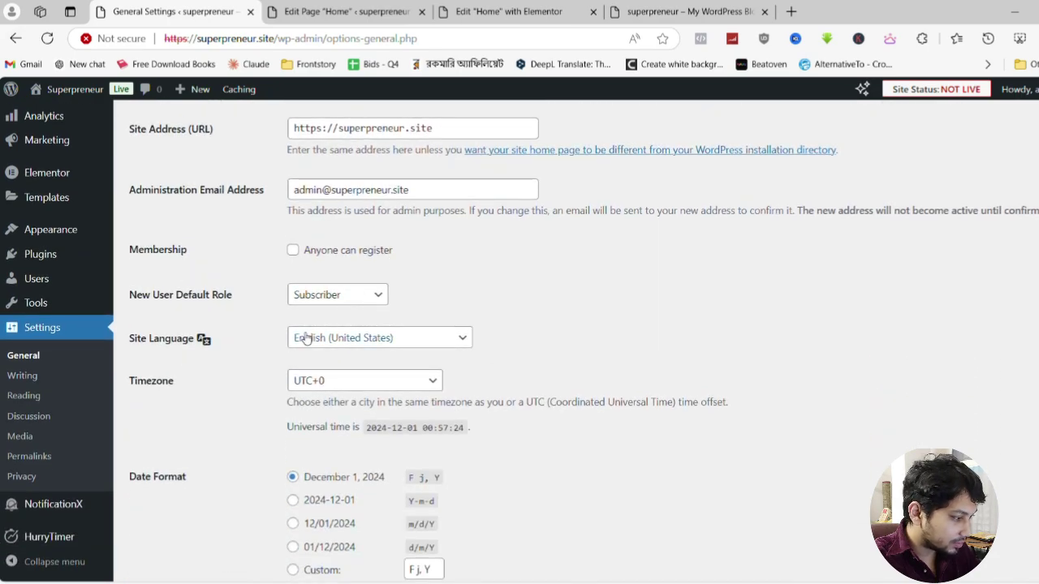
pyautogui.scroll(-2, 355, 344)
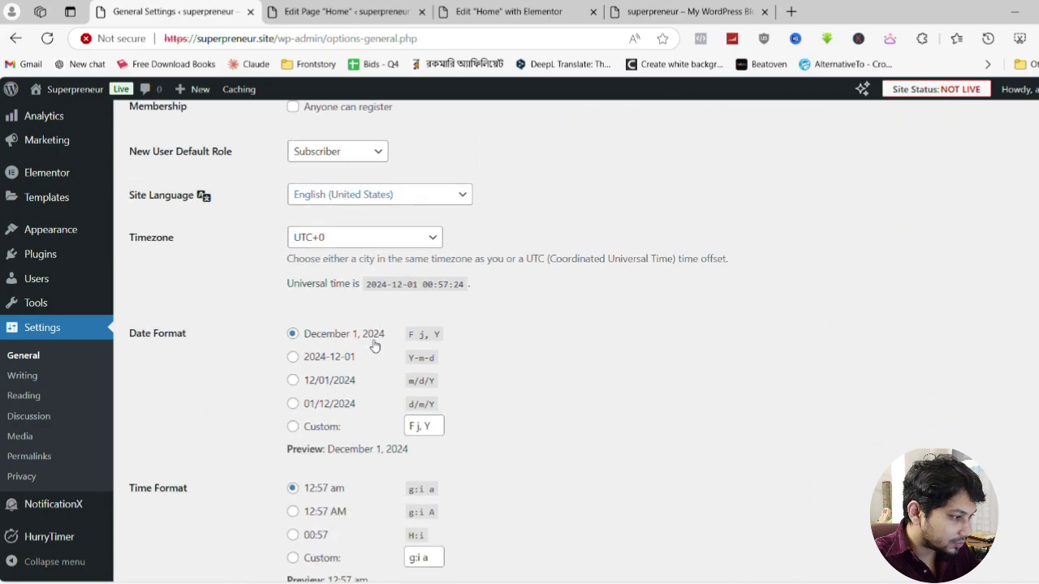
pyautogui.scroll(-1, 271, 257)
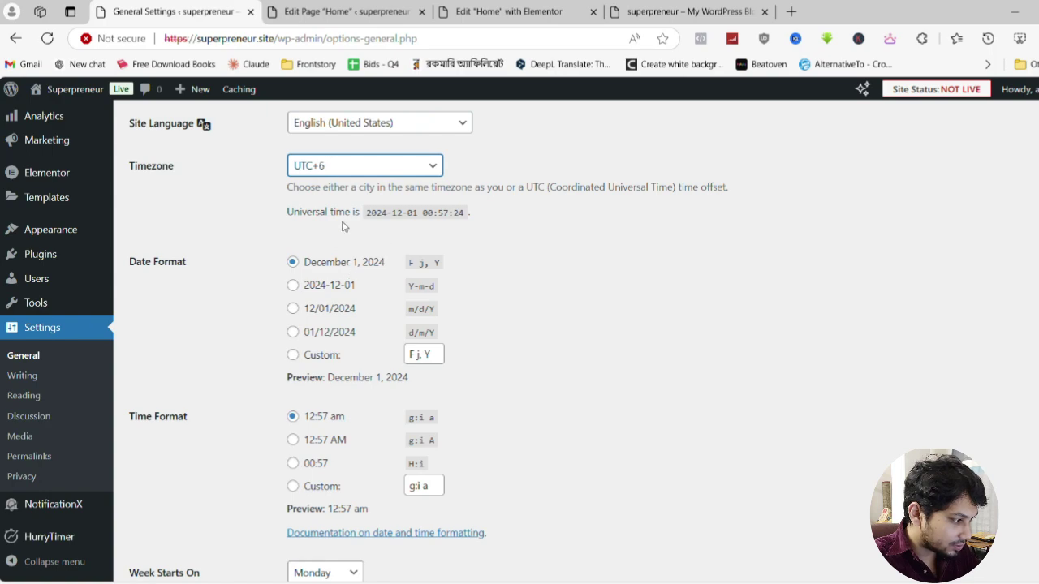
pyautogui.scroll(-5, 317, 431)
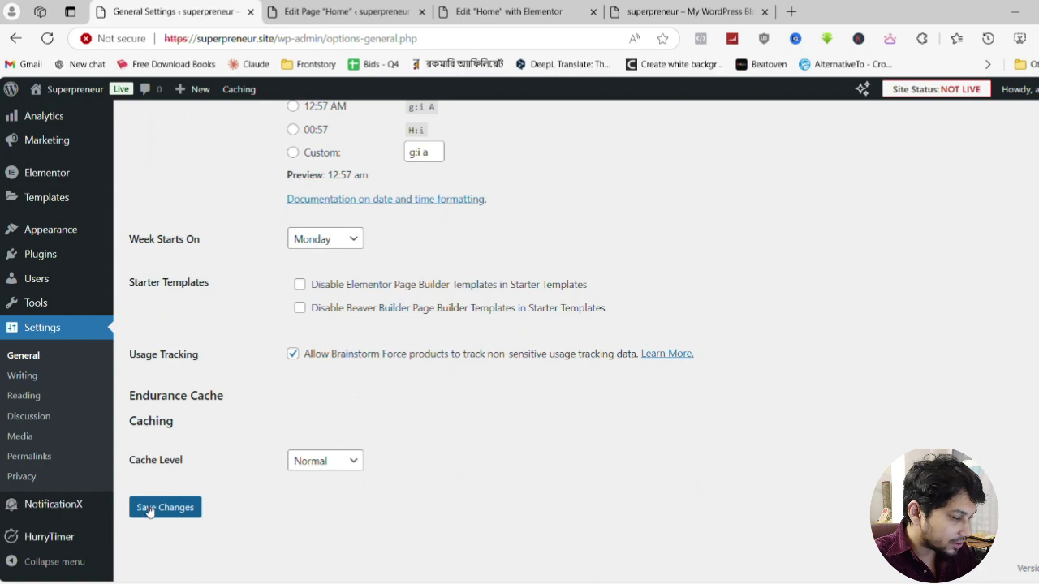
pyautogui.click(150, 509)
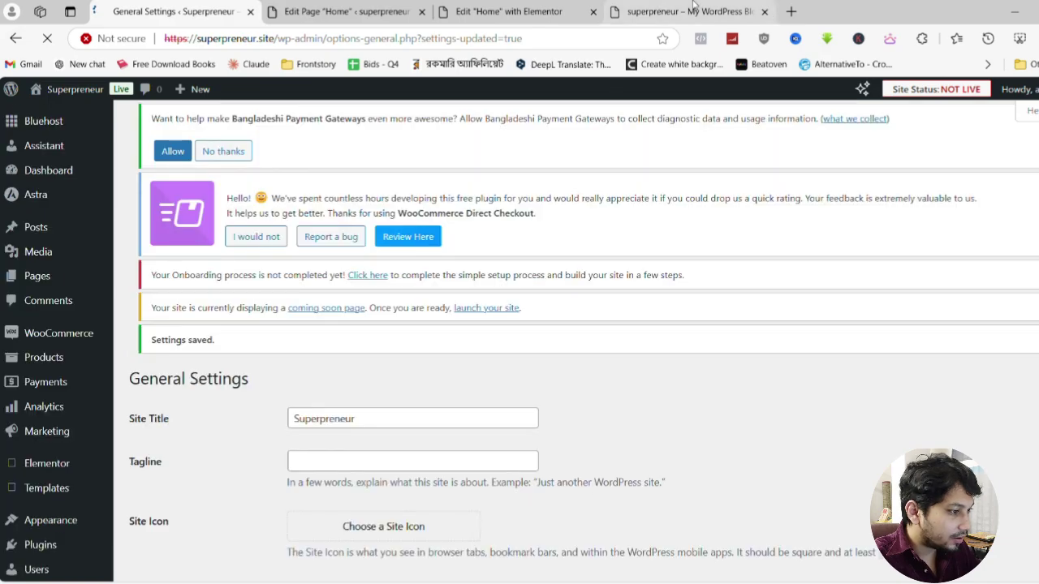
pyautogui.click(690, 11)
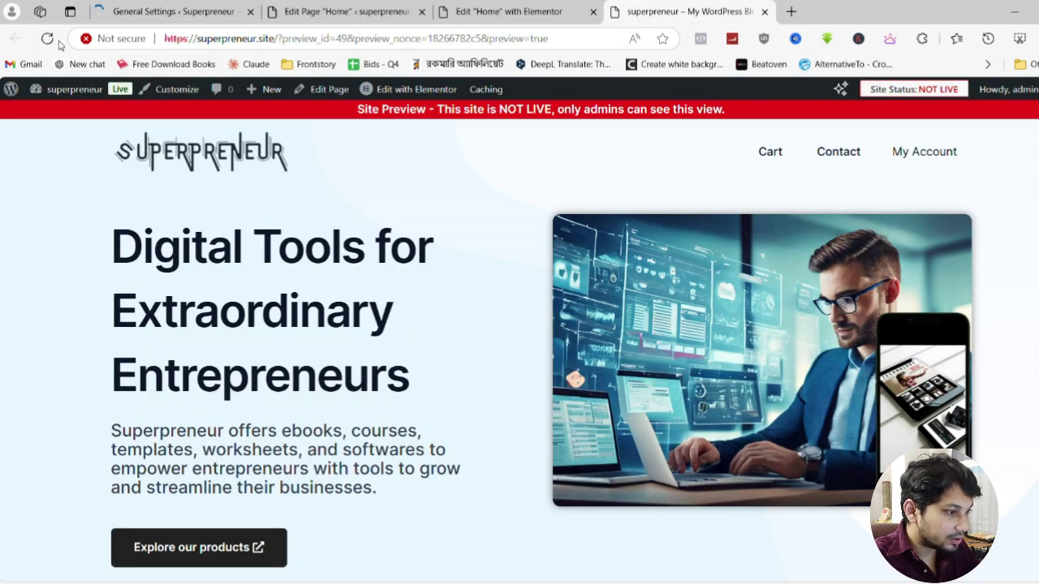
# Reload the home page preview to show the capitalised Superpreneur title
pyautogui.click(535, 9)
pyautogui.click(629, 11)
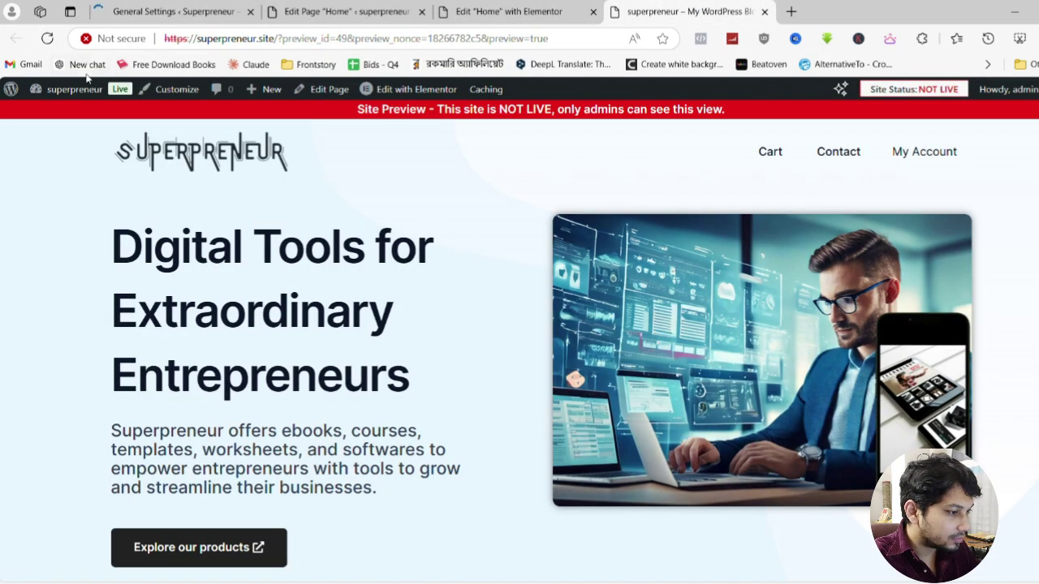
pyautogui.click(47, 39)
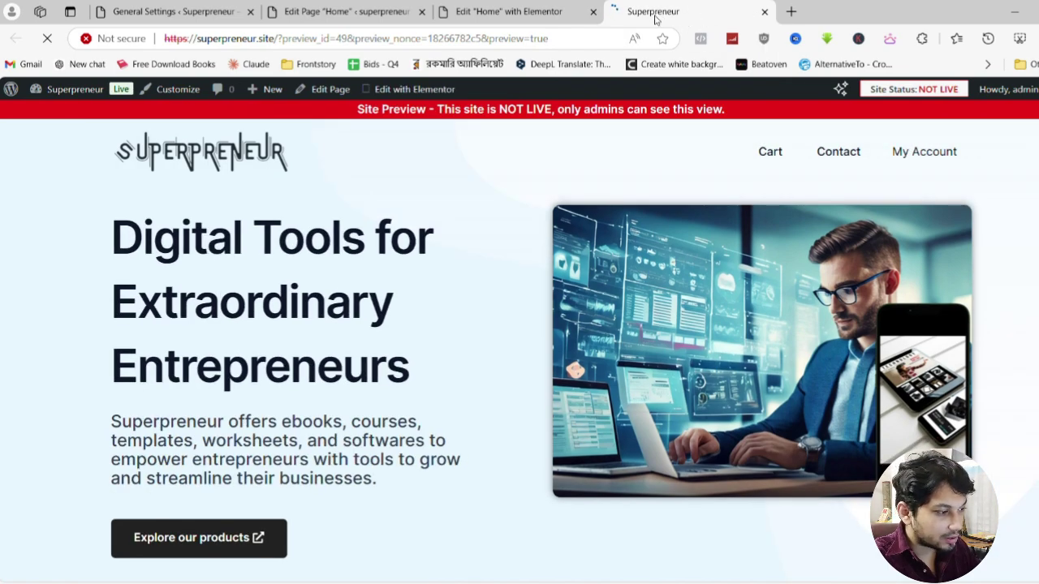
pyautogui.scroll(-3, 378, 239)
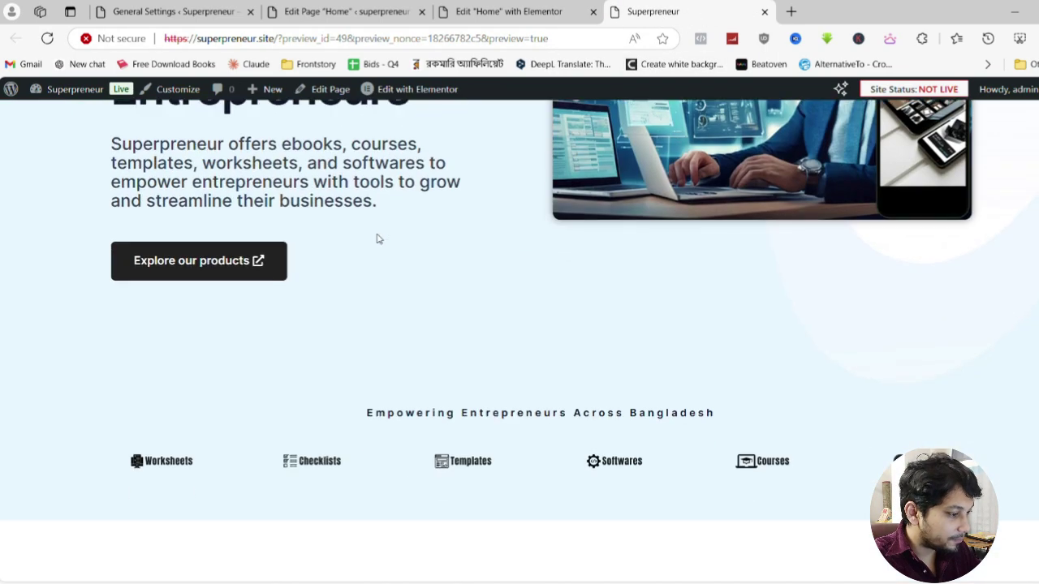
pyautogui.scroll(3, 377, 239)
pyautogui.scroll(-9, 379, 237)
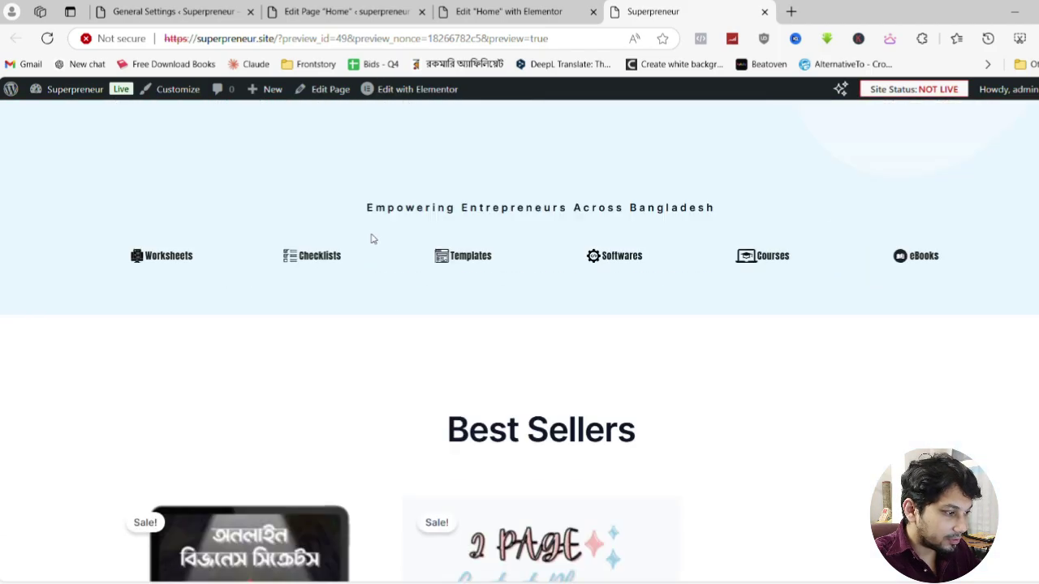
pyautogui.scroll(4, 373, 237)
pyautogui.scroll(5, 372, 239)
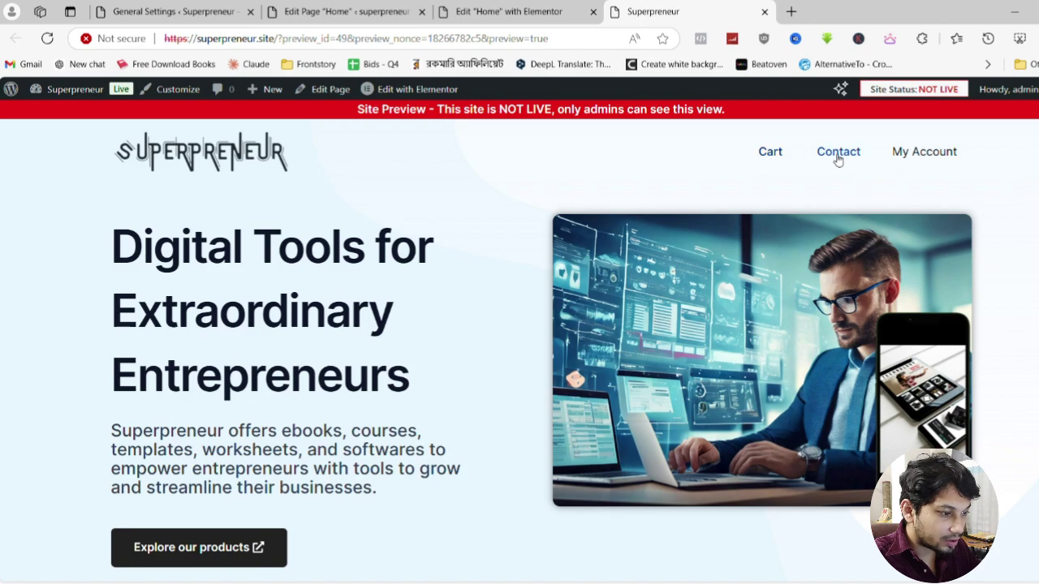
# Open the Contact page in a new tab and scroll through it
pyautogui.middleClick(862, 170)
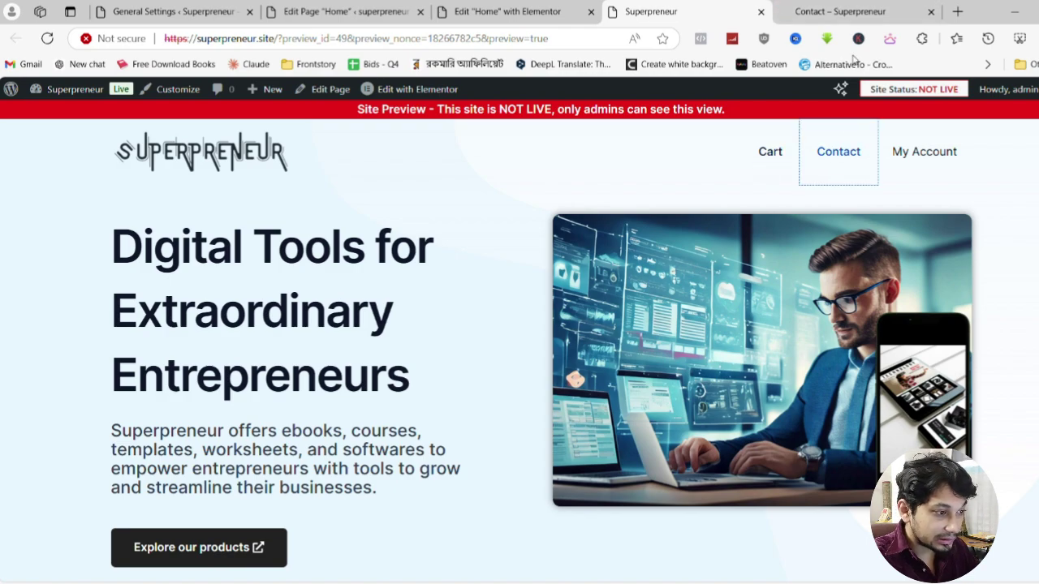
pyautogui.hotkey('ctrl', 'Tab')
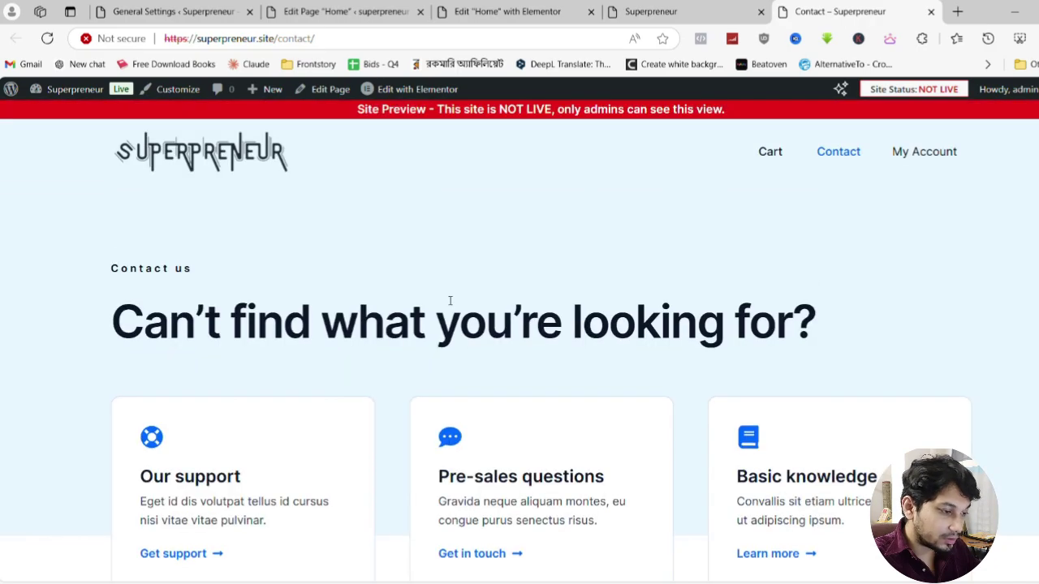
pyautogui.scroll(-8, 443, 301)
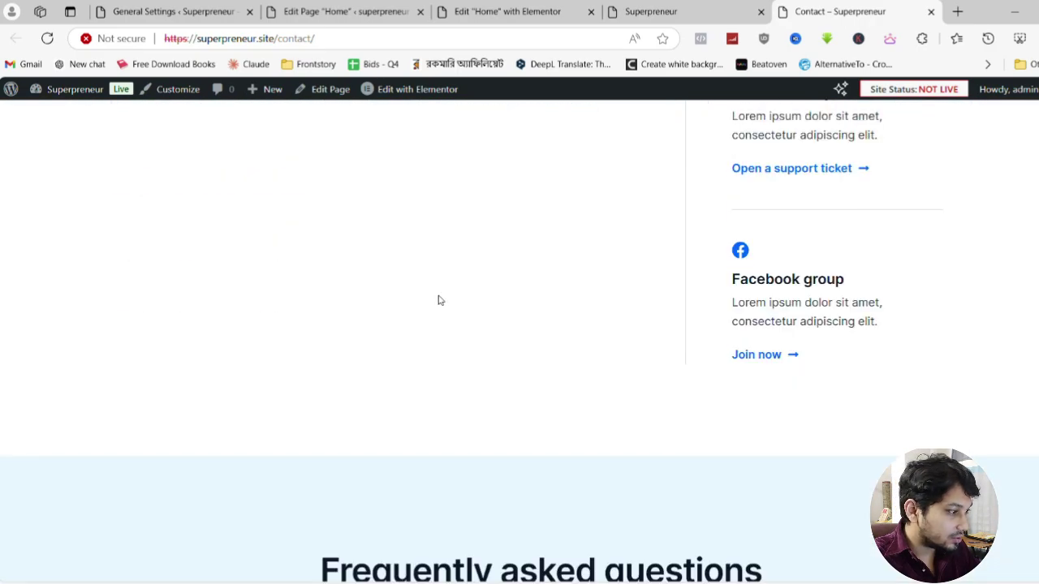
pyautogui.scroll(3, 438, 300)
pyautogui.scroll(4, 414, 268)
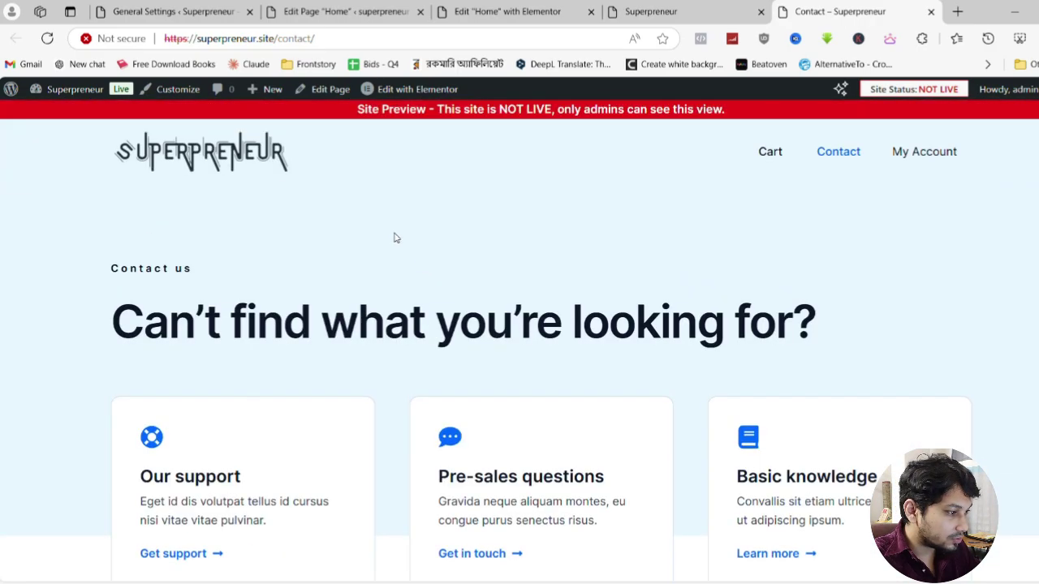
# Open the Contact page in Elementor and delete the Frequently asked questions section, keeping the cards
pyautogui.click(418, 90)
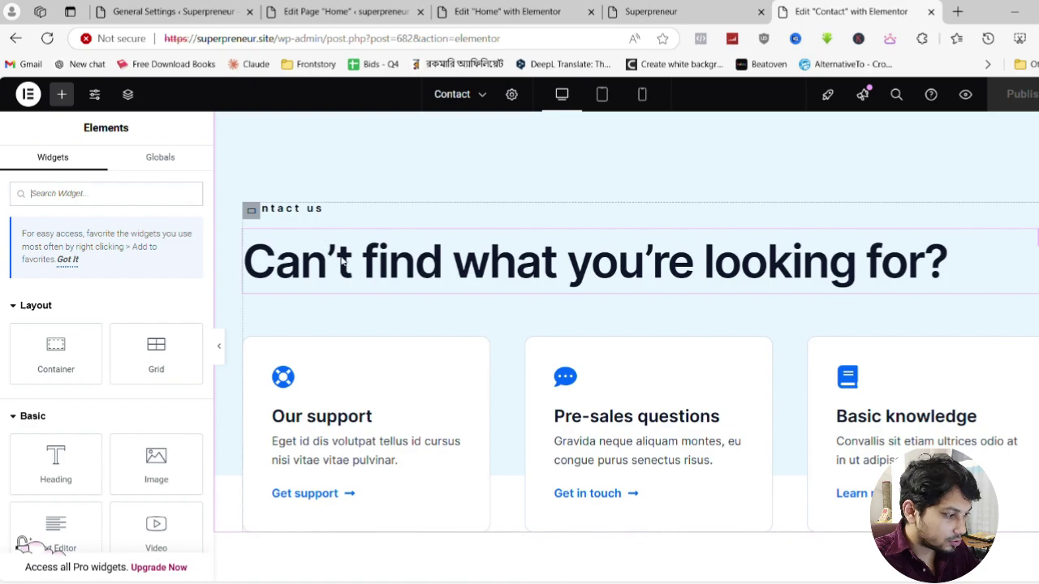
pyautogui.scroll(-3, 577, 292)
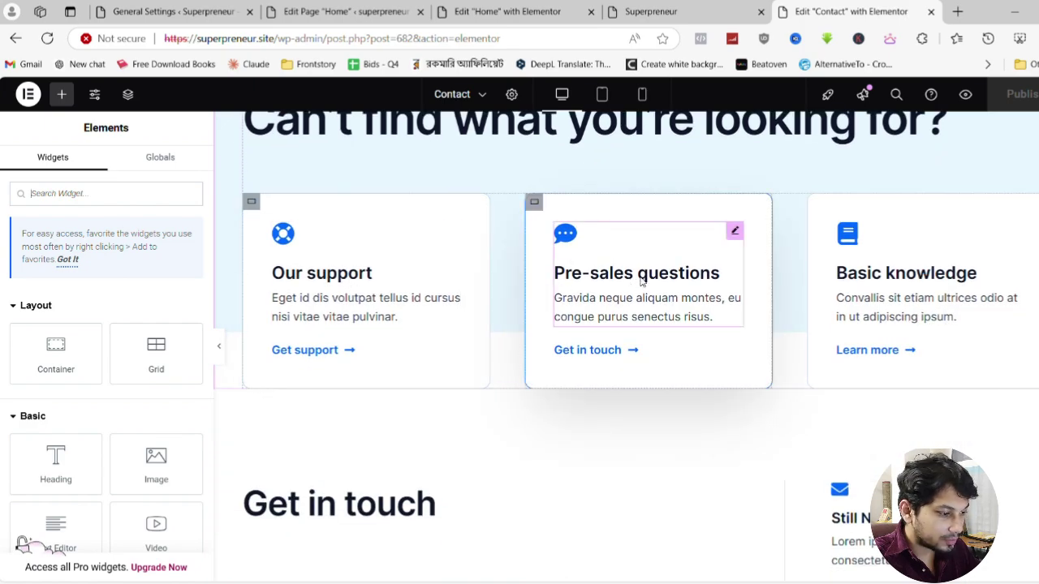
pyautogui.scroll(-15, 674, 276)
pyautogui.scroll(-2, 567, 303)
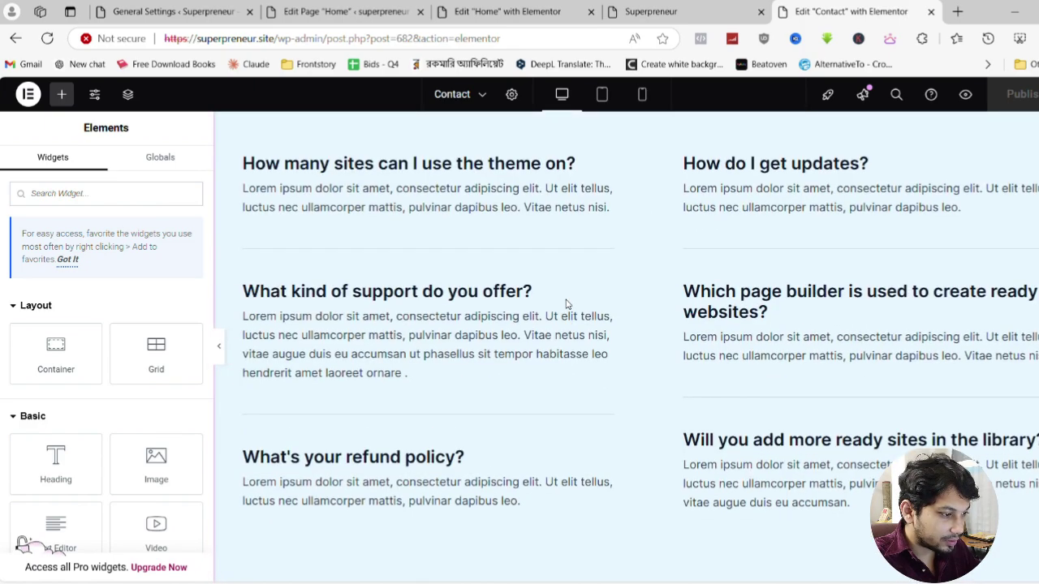
pyautogui.scroll(3, 649, 284)
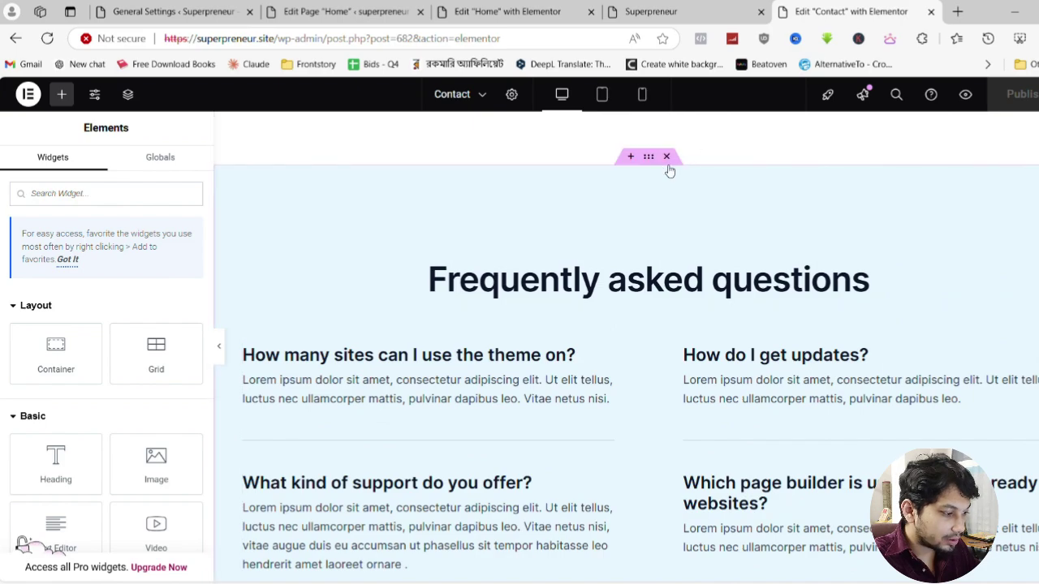
pyautogui.press('Delete')
pyautogui.scroll(5, 668, 355)
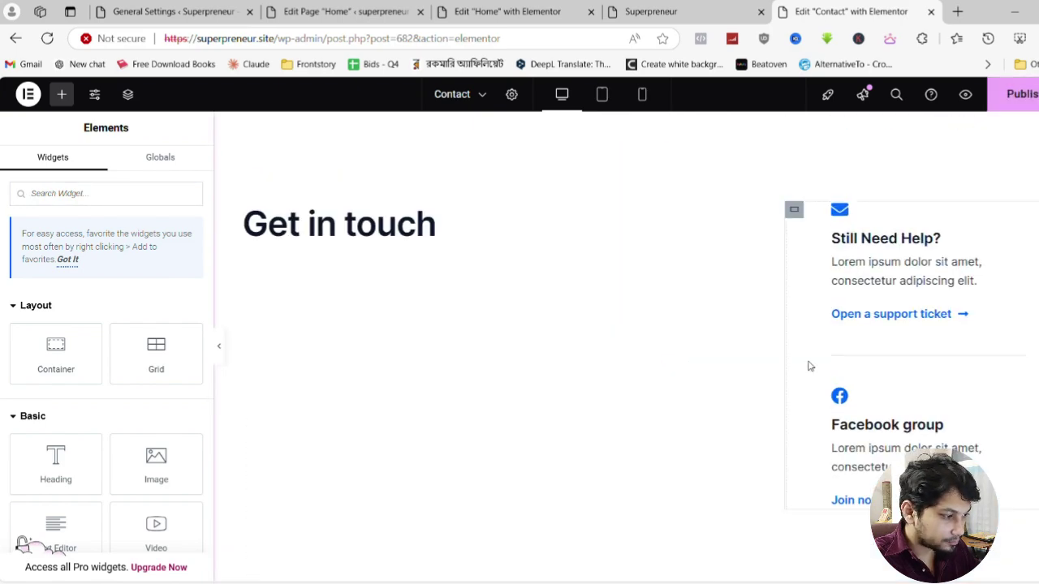
pyautogui.scroll(5, 390, 297)
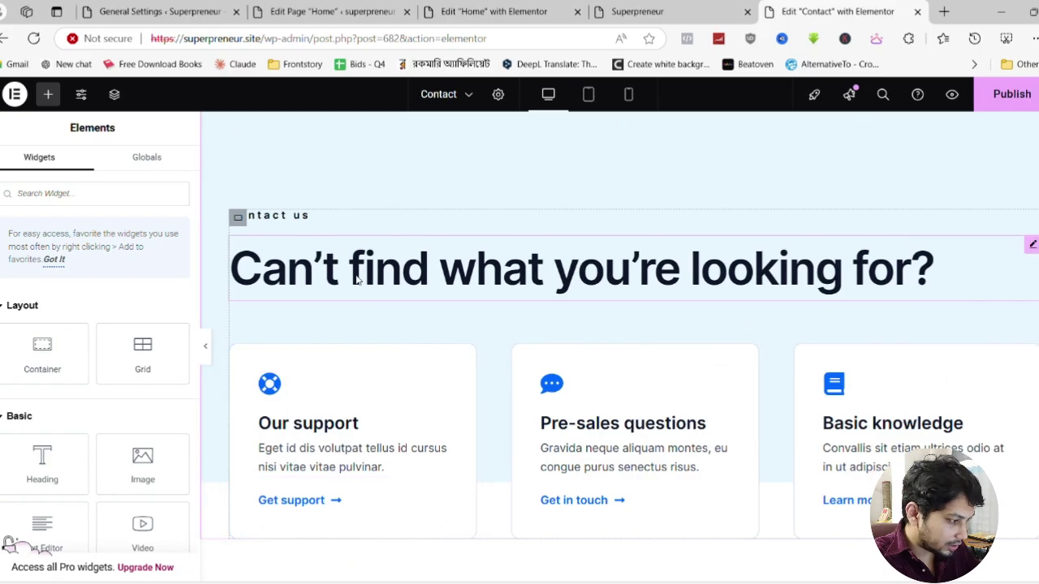
pyautogui.scroll(-2, 843, 264)
pyautogui.click(238, 209)
pyautogui.press('Delete')
pyautogui.scroll(-3, 517, 285)
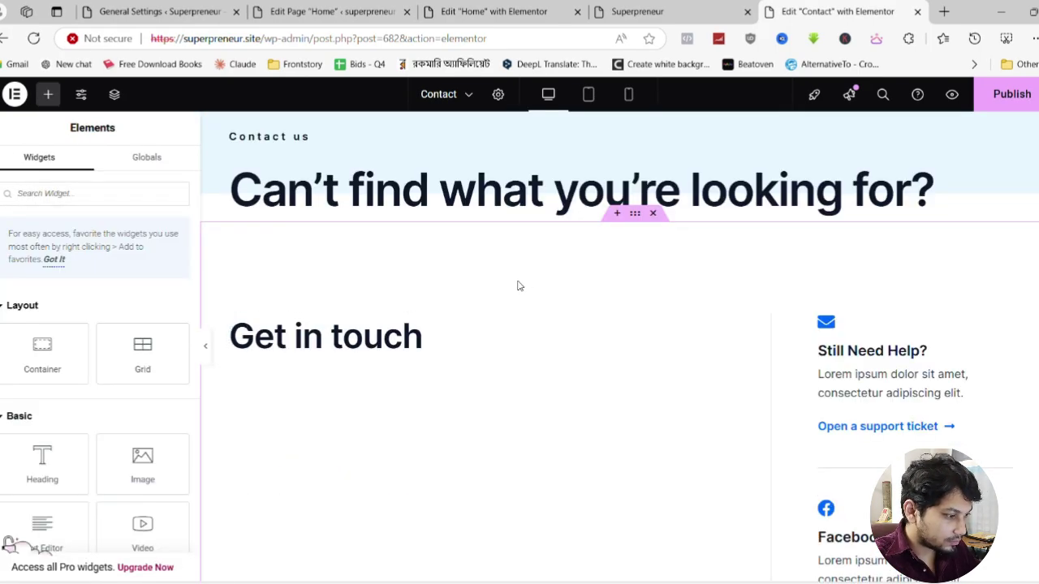
pyautogui.hotkey('ctrl', 'z')
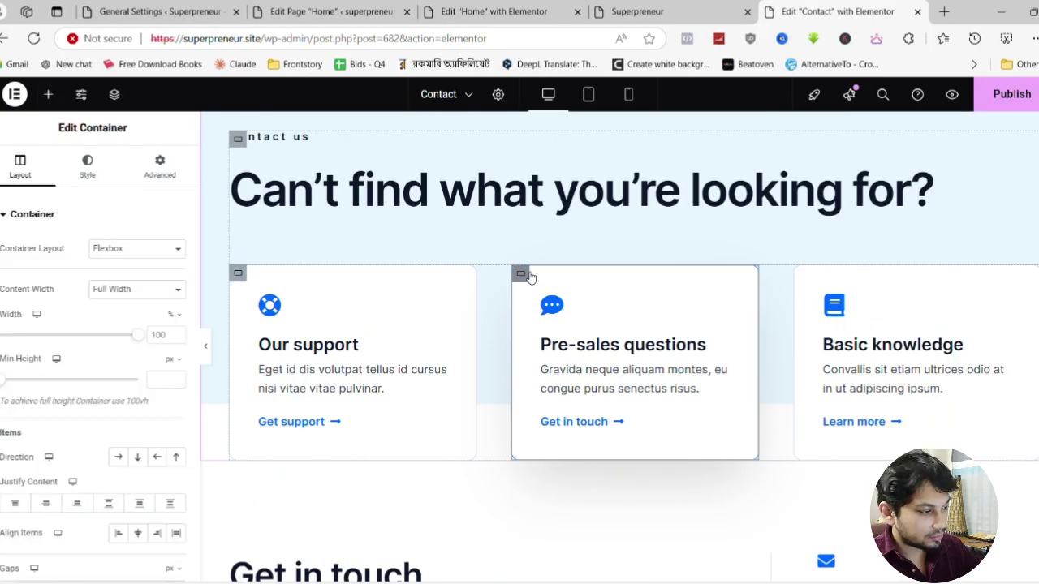
pyautogui.scroll(-2, 328, 429)
pyautogui.scroll(3, 328, 429)
# Remove the Get support link from the Our support card
pyautogui.click(328, 430)
pyautogui.scroll(-3, 324, 438)
pyautogui.scroll(2, 268, 462)
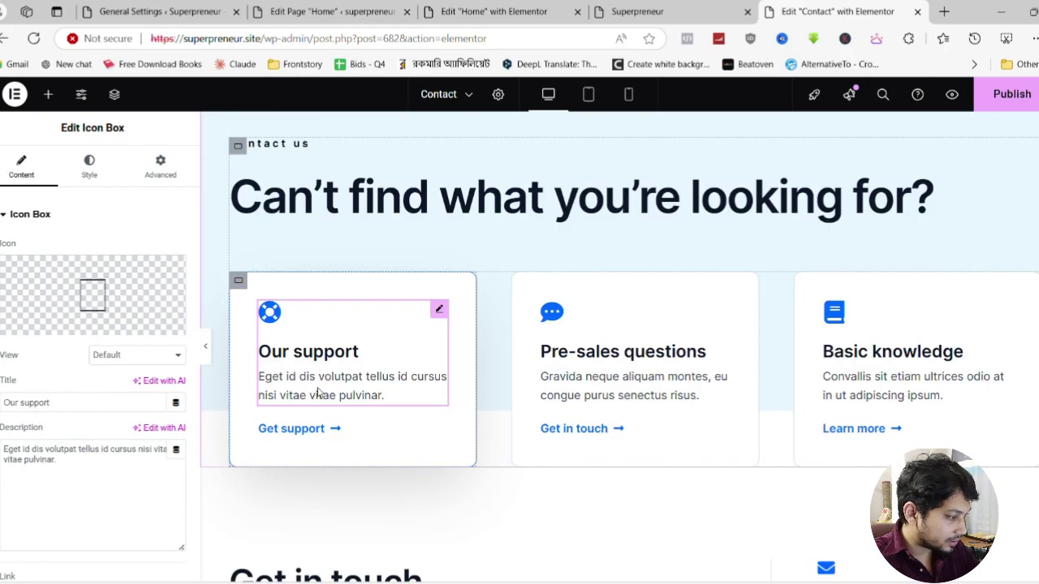
pyautogui.click(290, 428)
pyautogui.press('BackSpace')
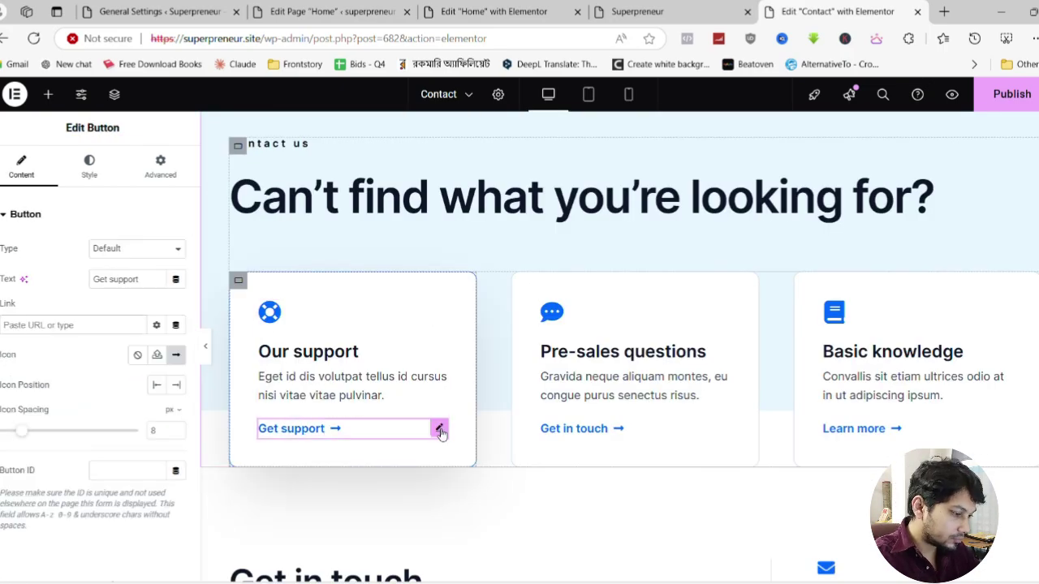
pyautogui.click(438, 428)
pyautogui.press('Delete')
# Retitle the first card 'Call Us' with a phone icon and description 'From 10AM-10PM'
pyautogui.click(349, 385)
pyautogui.tripleClick(102, 399)
pyautogui.write('Call Us')
pyautogui.click(114, 312)
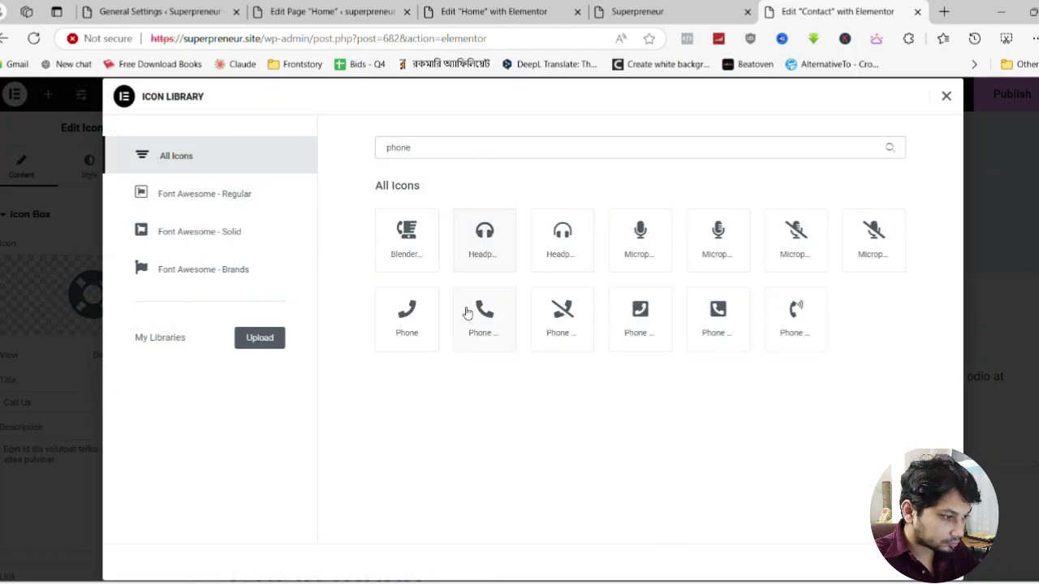
pyautogui.doubleClick(466, 310)
pyautogui.tripleClick(53, 451)
pyautogui.write('From 10AM-10PM')
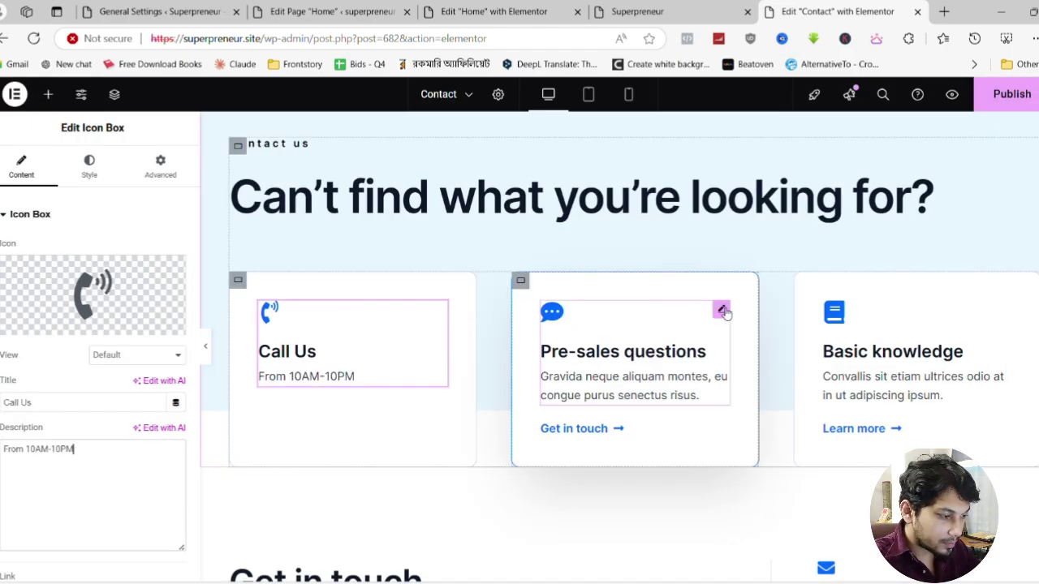
# Retitle the Pre-sales questions card 'Inbox Us' with description 'Whats App 24/7'
pyautogui.click(633, 357)
pyautogui.tripleClick(62, 402)
pyautogui.write('Inbox Us')
pyautogui.click(721, 430)
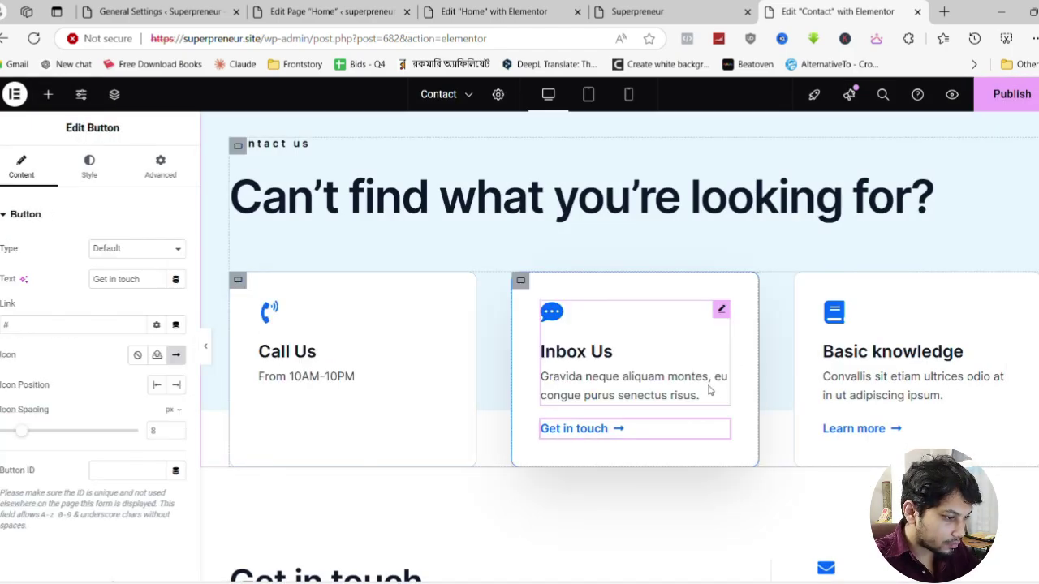
pyautogui.click(720, 312)
pyautogui.tripleClick(74, 451)
pyautogui.write('Facebook 24/7')
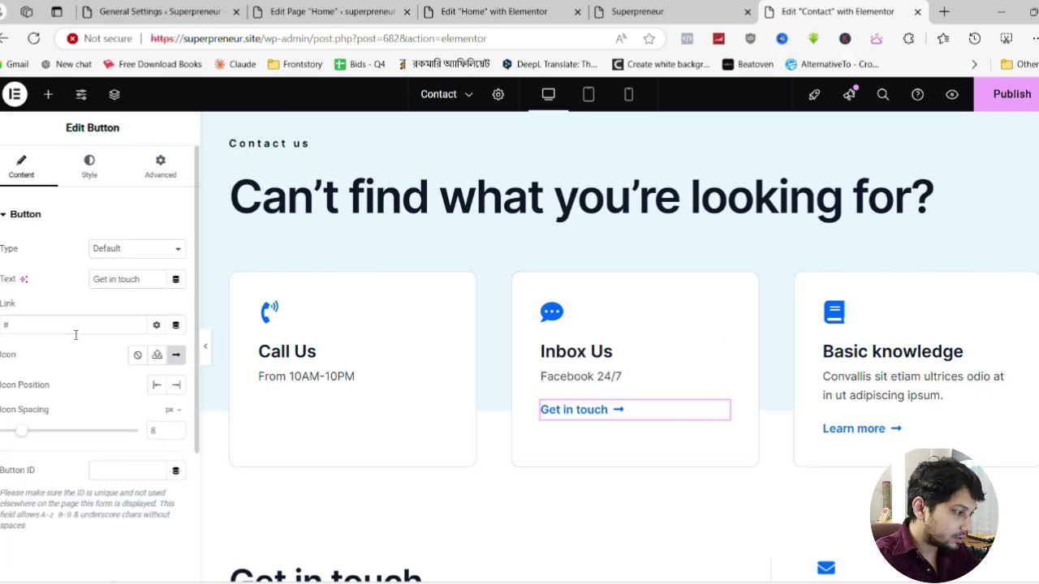
pyautogui.doubleClick(49, 450)
pyautogui.doubleClick(21, 449)
pyautogui.write('Whats App 24/7')
# Generate a WhatsApp chat link on create.wa.link and copy it for the Get in touch button
pyautogui.click(573, 409)
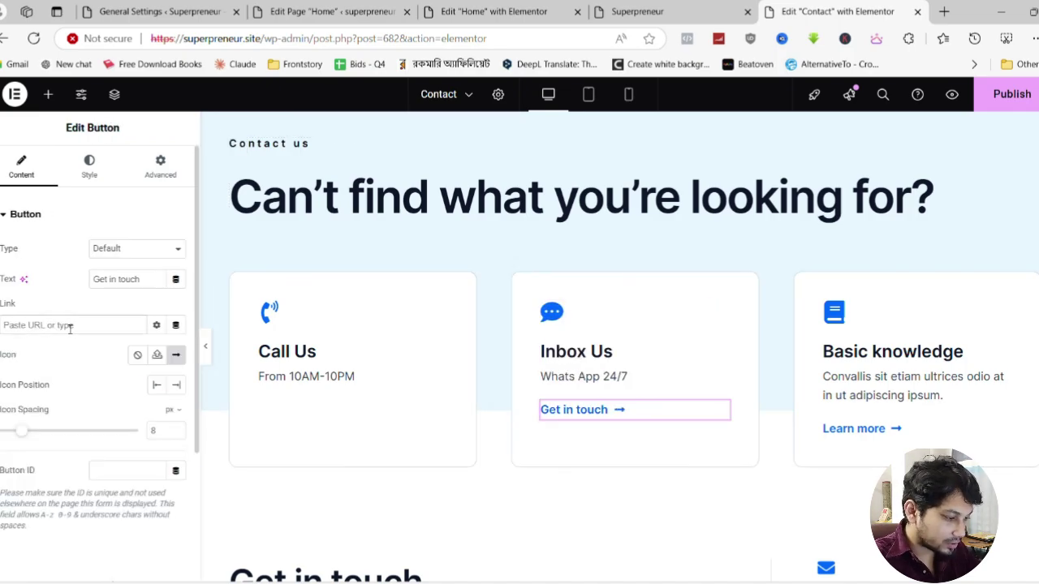
pyautogui.hotkey('ctrl', 't')
pyautogui.write('whats')
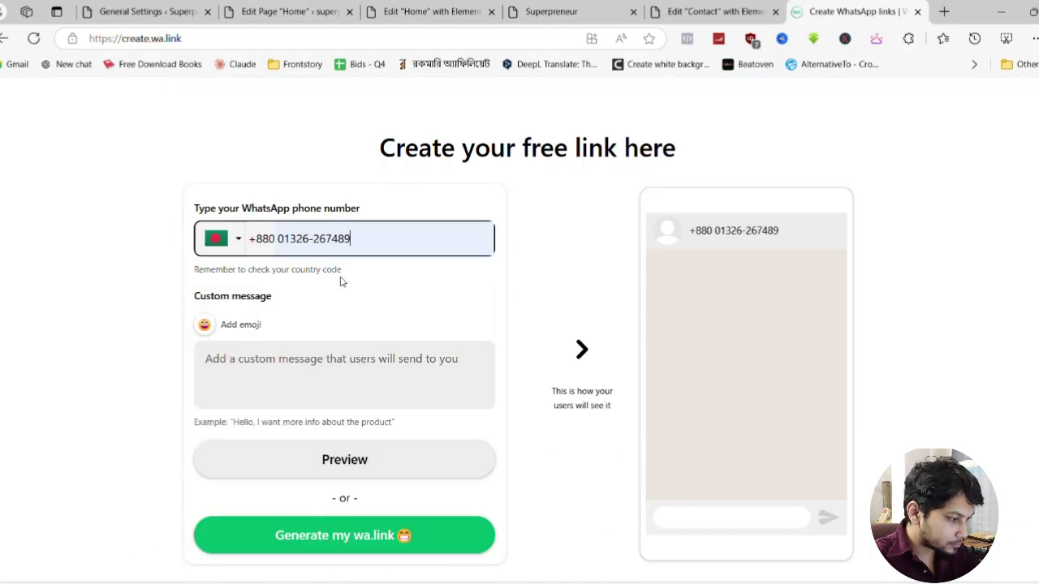
pyautogui.click(344, 536)
pyautogui.click(559, 549)
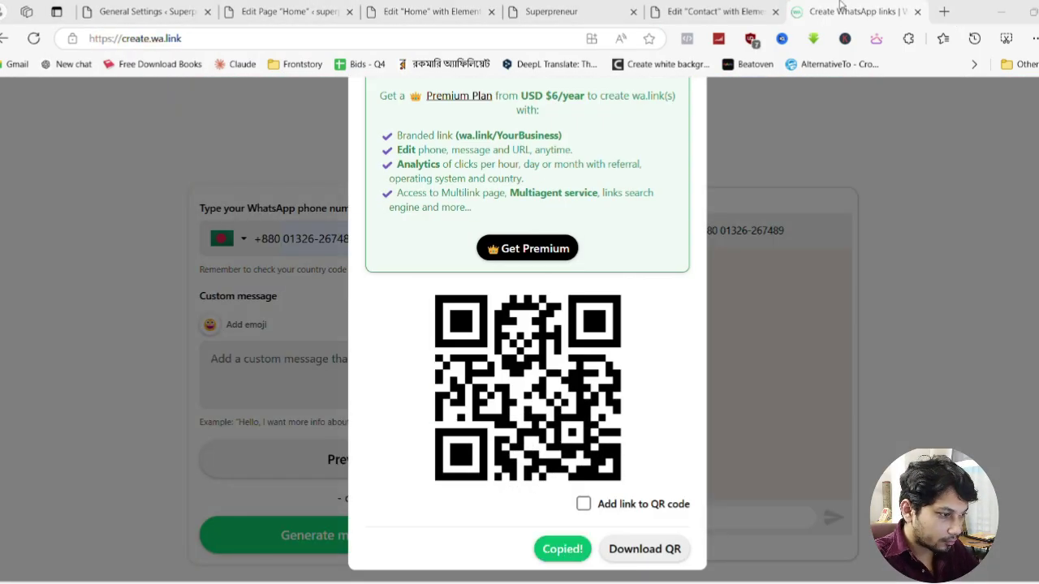
pyautogui.hotkey('ctrl', 'w')
pyautogui.hotkey('ctrl', 'Tab')
pyautogui.click(73, 324)
pyautogui.write('https://wa.link/i3wqpo')
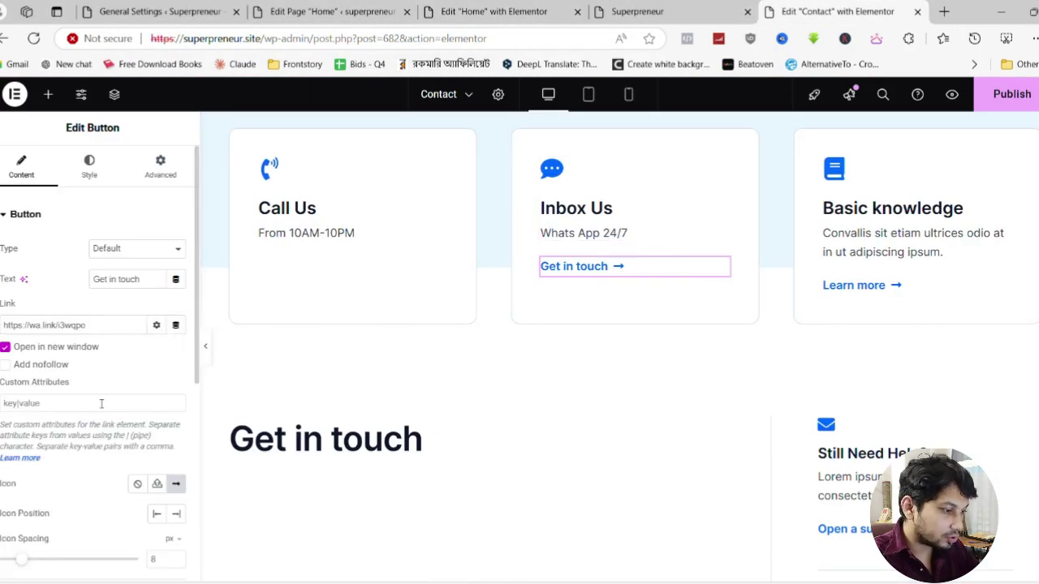
pyautogui.click(1004, 170)
pyautogui.hotkey('ctrl', 'z')
pyautogui.hotkey('ctrl', 'z')
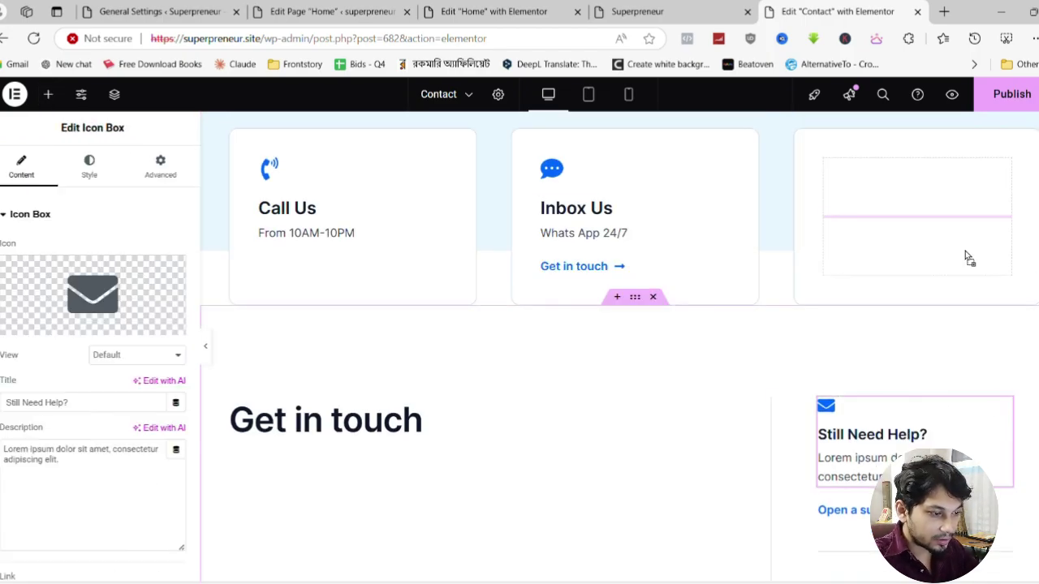
pyautogui.hotkey('ctrl', 'shift', 'z')
pyautogui.hotkey('ctrl', 'shift', 'z')
pyautogui.hotkey('ctrl', 'shift', 'z')
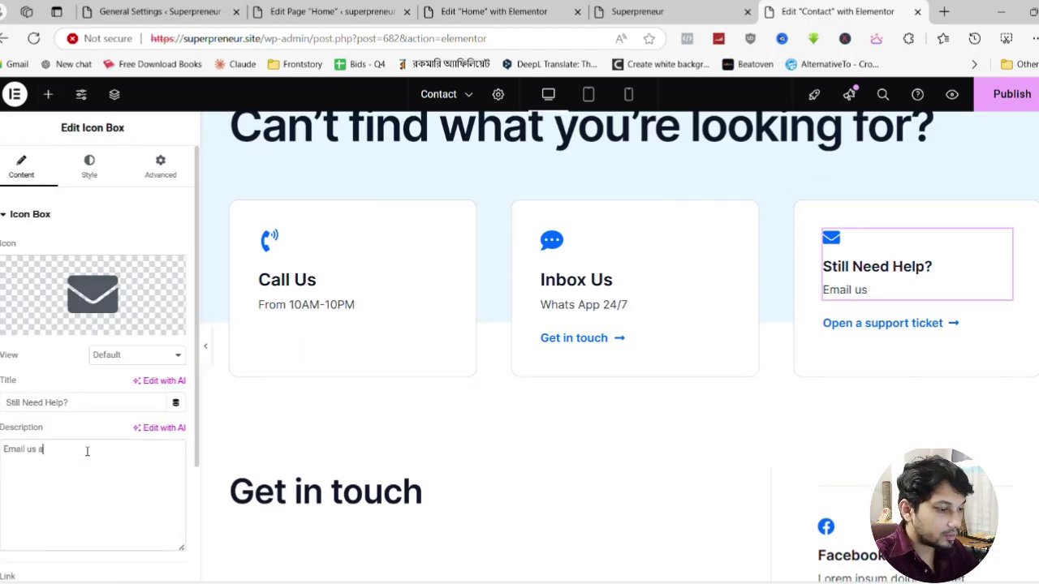
pyautogui.click(157, 325)
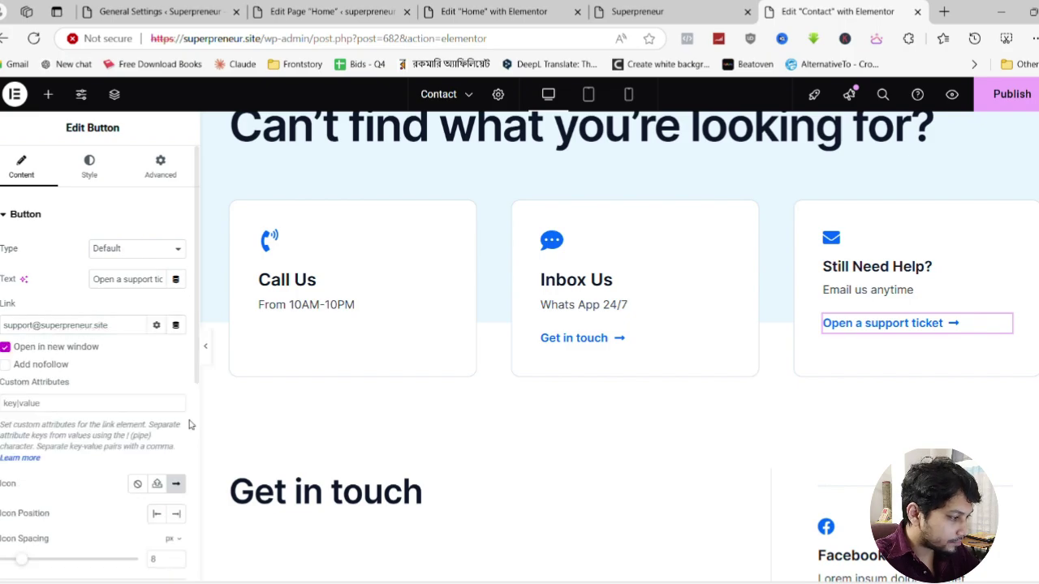
pyautogui.scroll(-3, 406, 325)
pyautogui.click(365, 276)
# Rename the heading 'Join Our Community' and move the widened Facebook group box beneath it
pyautogui.click(108, 266)
pyautogui.hotkey('ctrl', 'a')
pyautogui.write('Join Our Community')
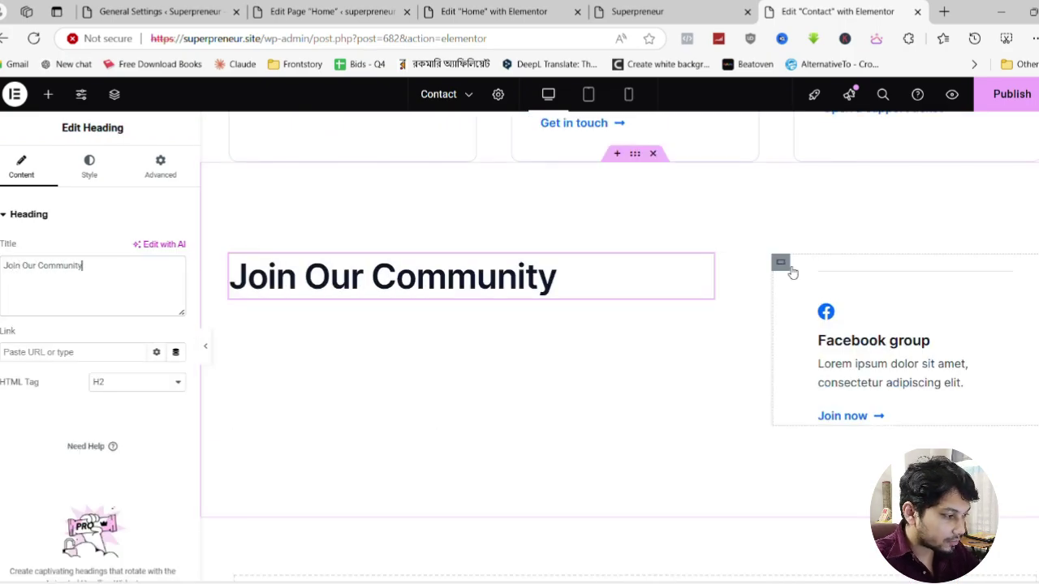
pyautogui.moveTo(781, 260); pyautogui.dragTo(568, 341)
pyautogui.moveTo(390, 429); pyautogui.dragTo(697, 389)
pyautogui.click(392, 449)
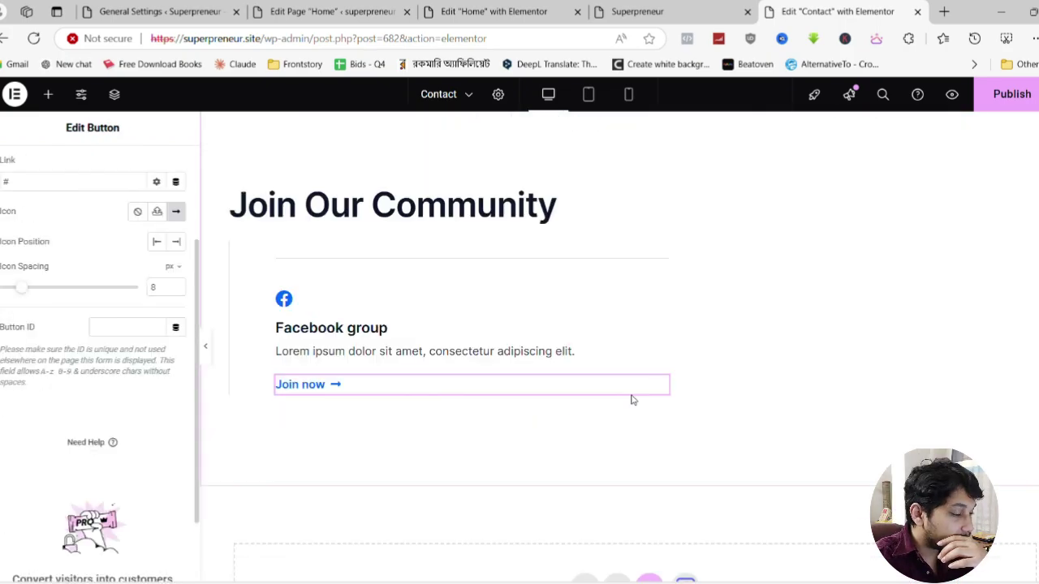
pyautogui.click(632, 97)
# In mobile view, delete the divider in the Join Our Community section
pyautogui.scroll(-3, 649, 325)
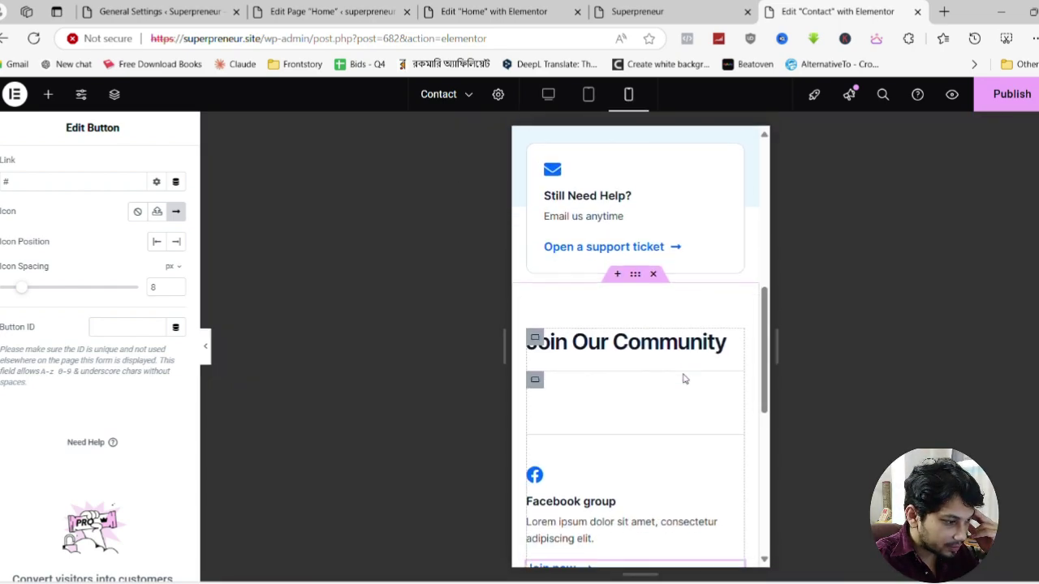
pyautogui.scroll(8, 667, 396)
pyautogui.scroll(-3, 665, 390)
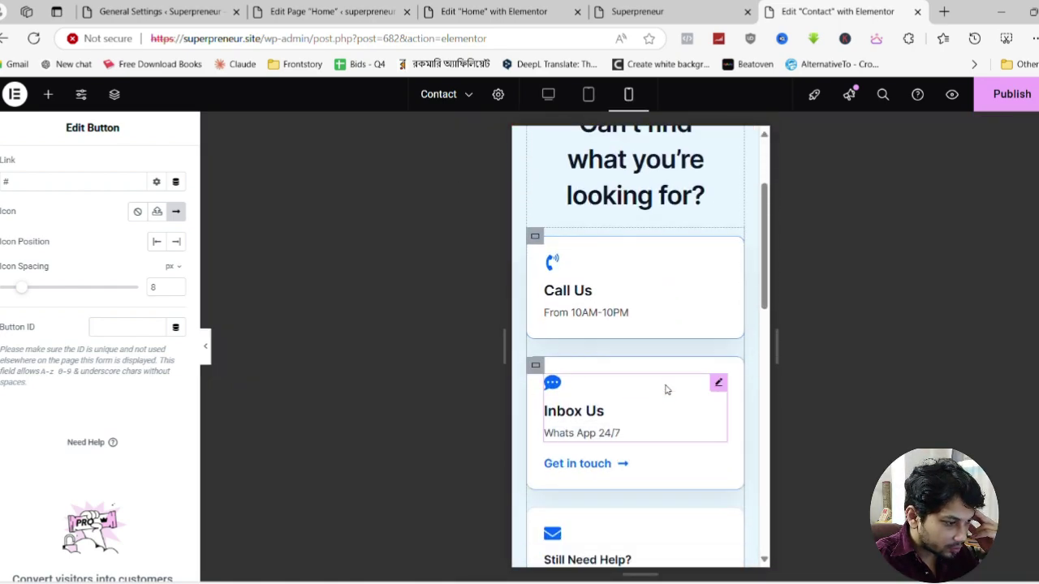
pyautogui.scroll(-1, 661, 451)
pyautogui.scroll(-5, 661, 422)
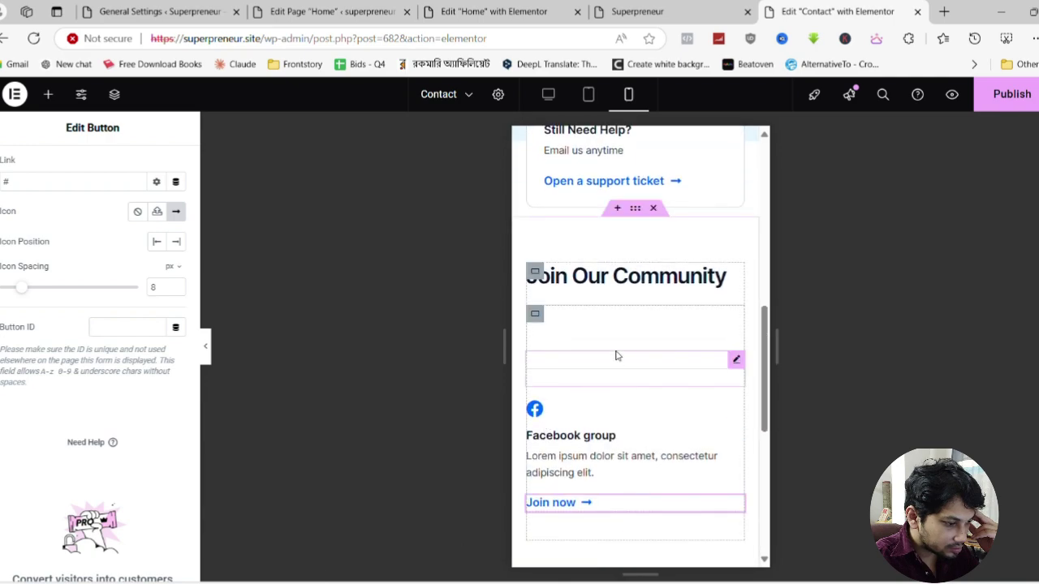
pyautogui.click(736, 360)
pyautogui.press('Delete')
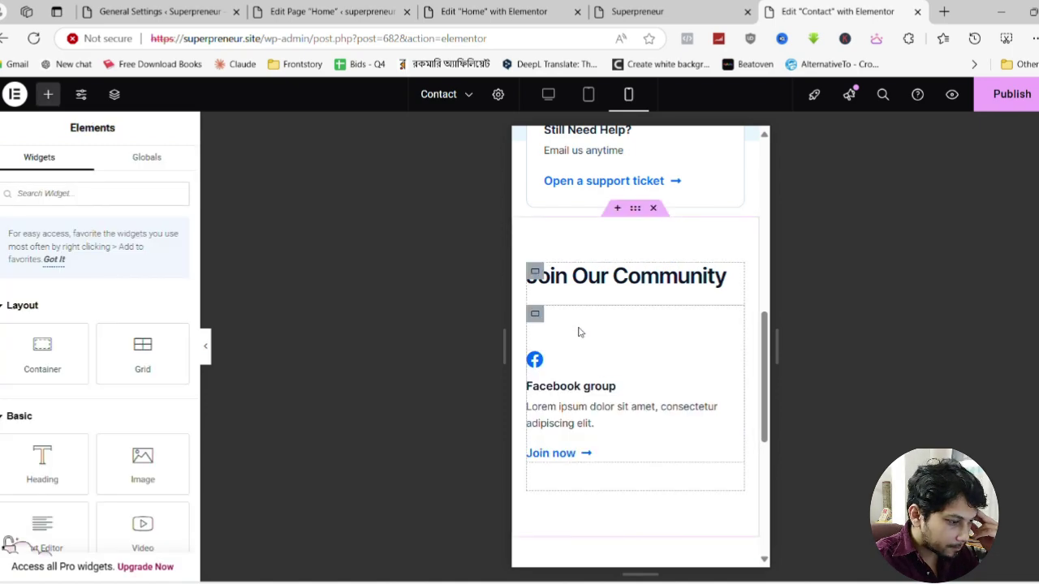
# Move the Facebook card and Join now button up, remove the empty container, and publish
pyautogui.moveTo(737, 360); pyautogui.dragTo(690, 323)
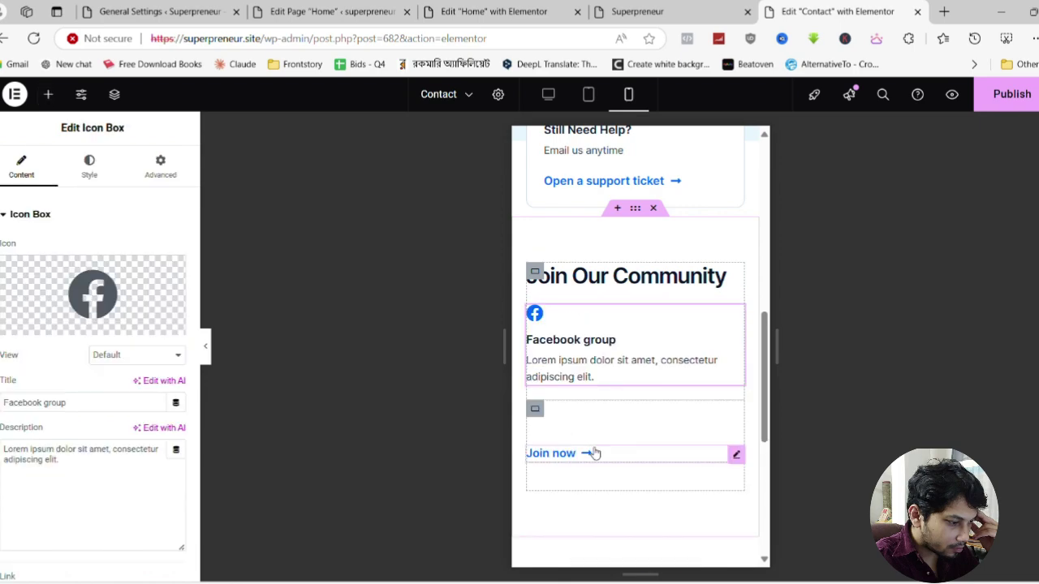
pyautogui.moveTo(740, 456); pyautogui.dragTo(625, 386)
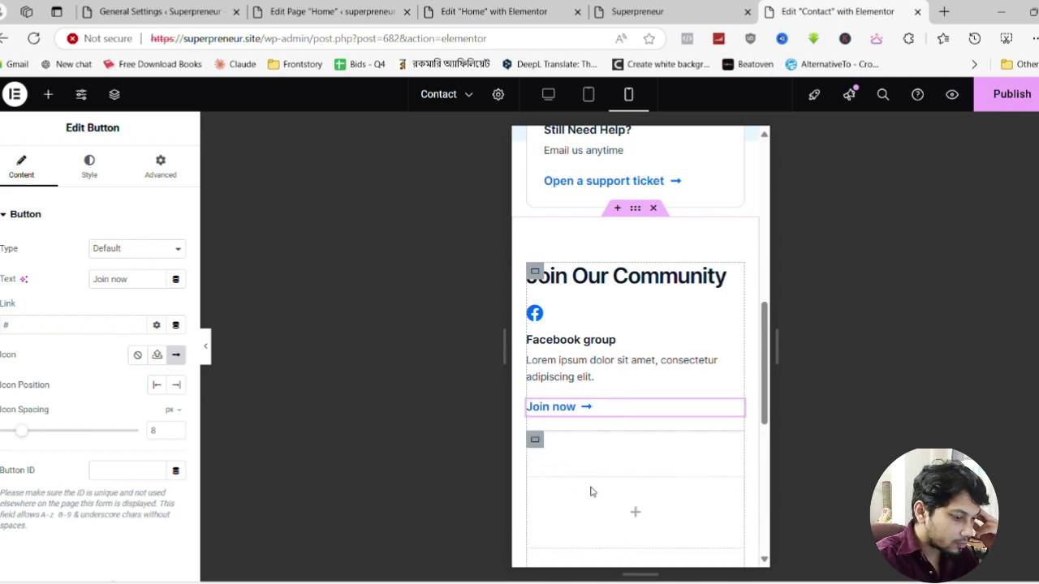
pyautogui.click(539, 441)
pyautogui.press('Delete')
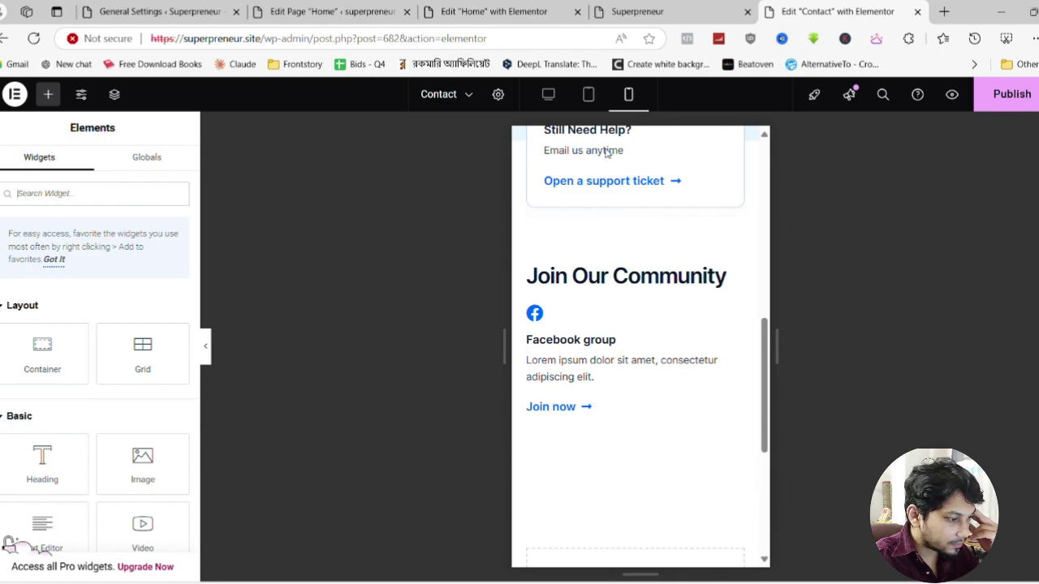
pyautogui.click(548, 96)
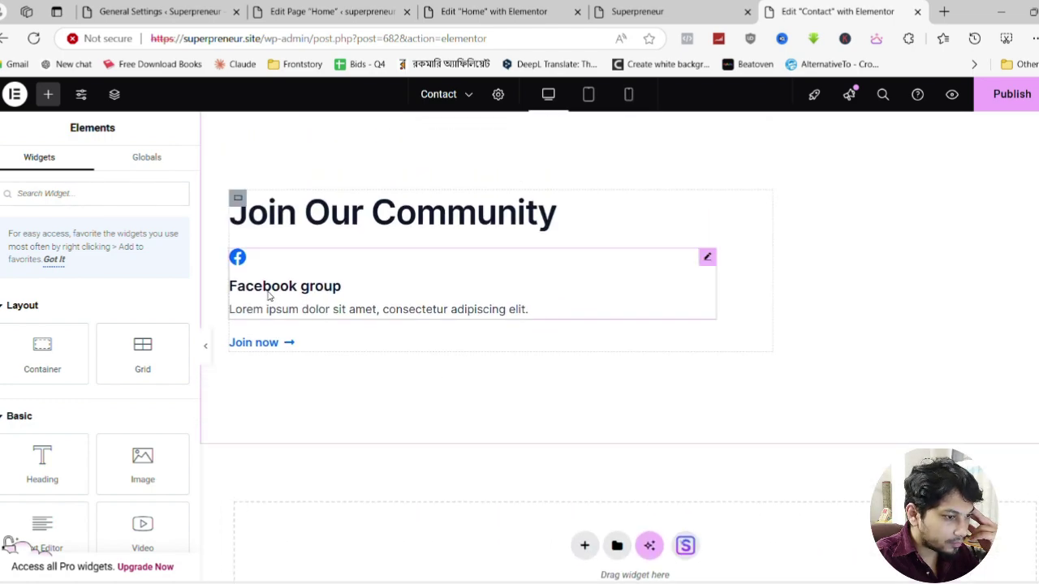
pyautogui.click(1028, 106)
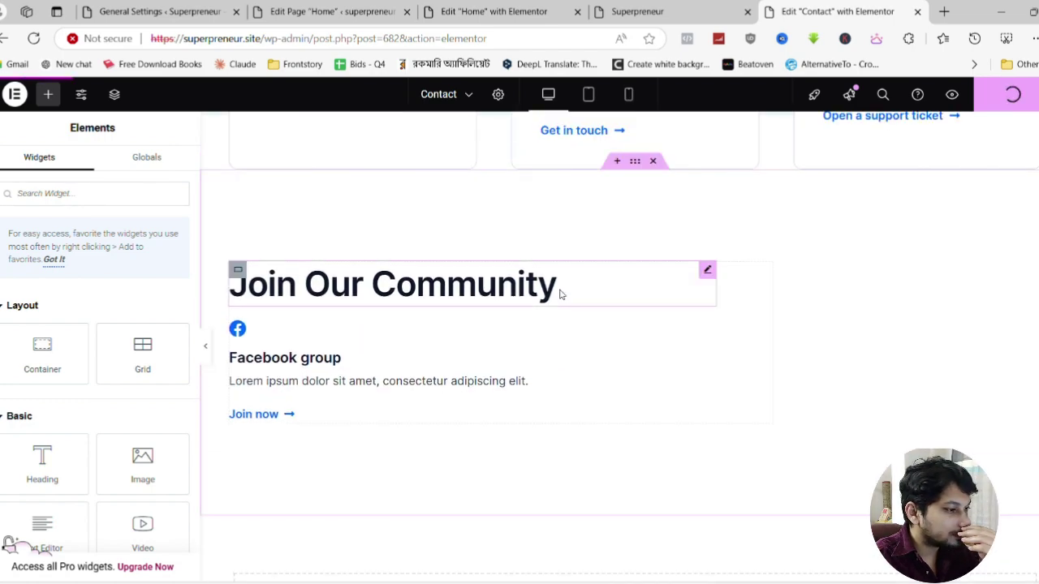
# Let the Contact page finish publishing, then switch to the Superpreneur homepage preview
pyautogui.scroll(4, 752, 359)
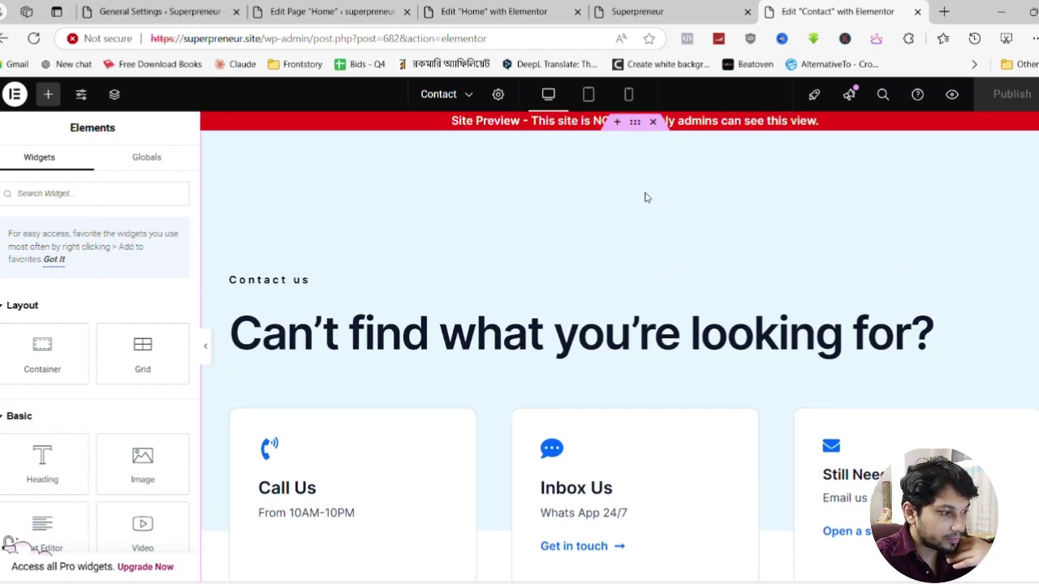
pyautogui.click(683, 7)
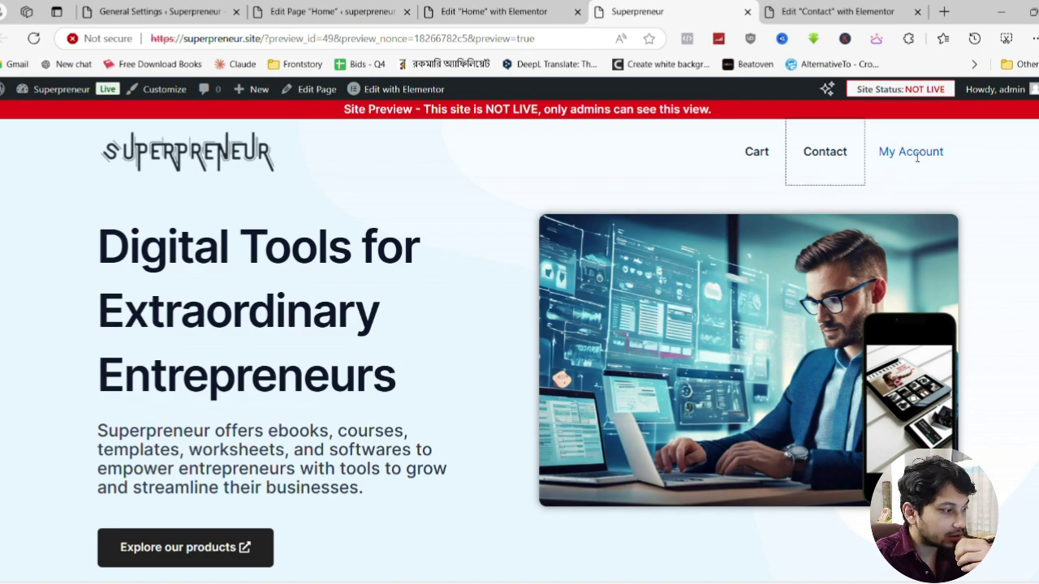
# Go from General Settings to the Accounts & Privacy tab of WooCommerce Settings
pyautogui.click(154, 11)
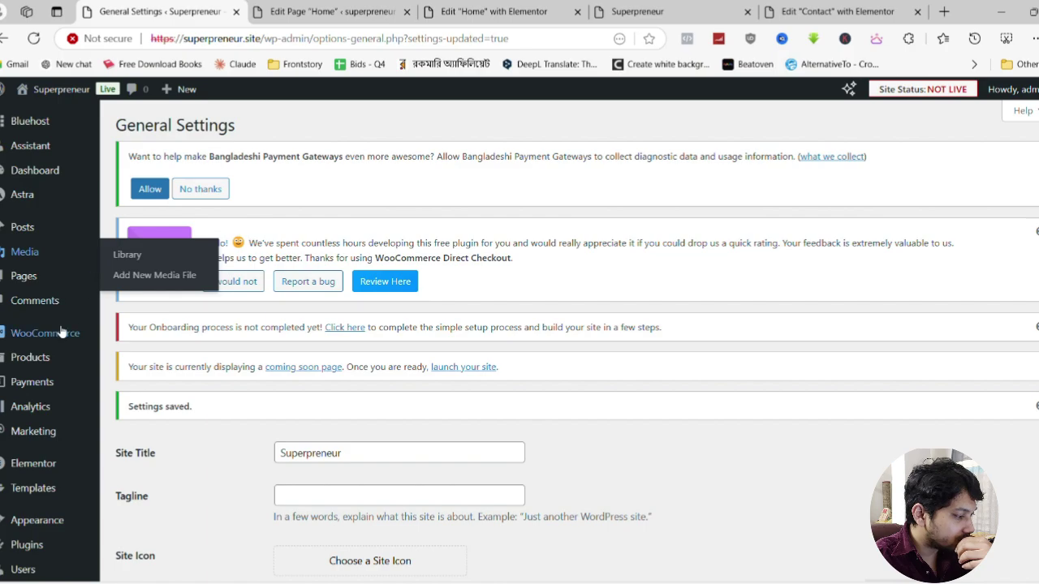
pyautogui.moveTo(52, 334)
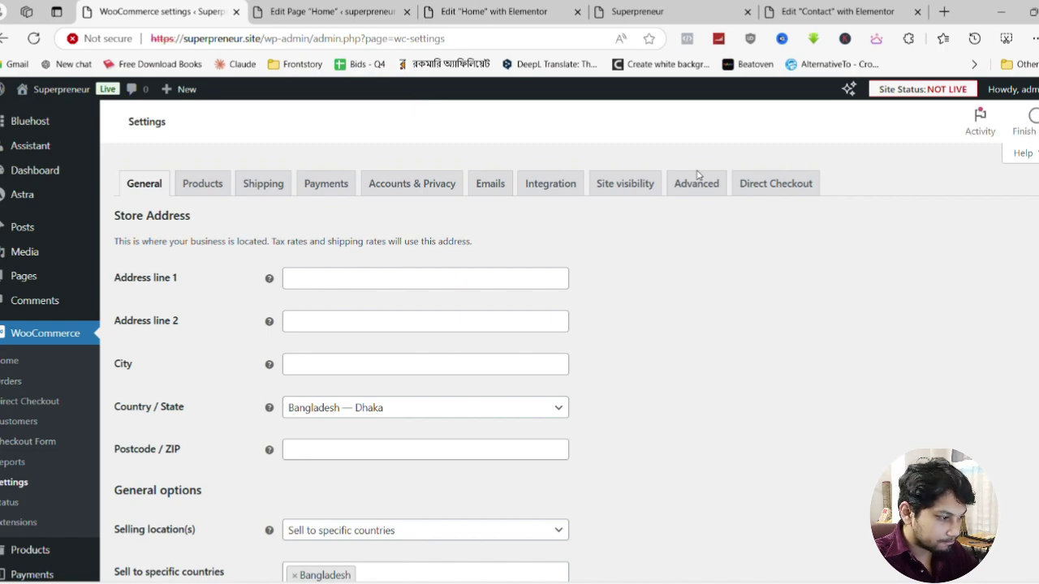
pyautogui.click(411, 185)
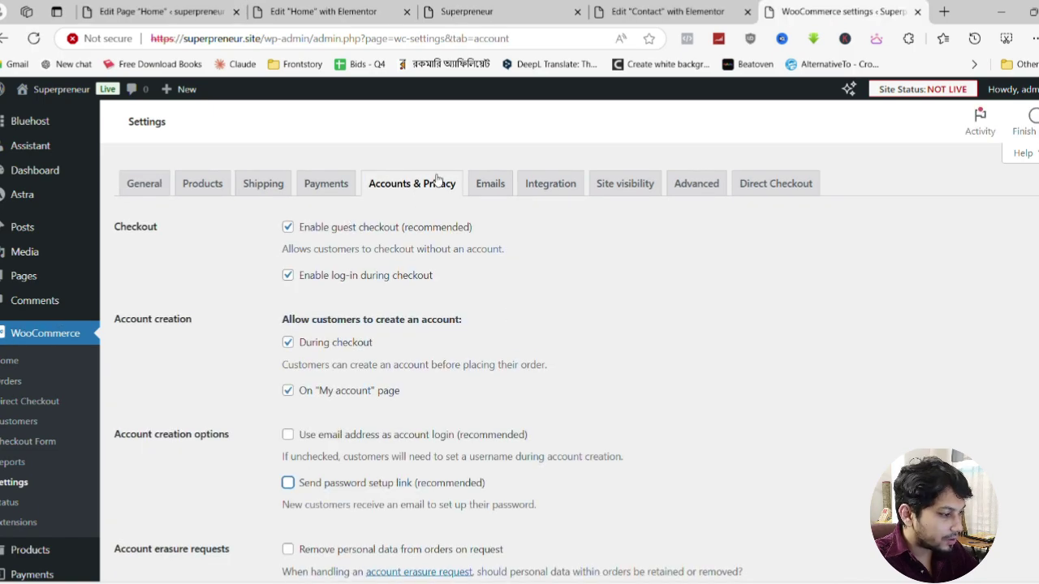
# Enable guest checkout and log-in during checkout, then save the Accounts & Privacy settings
pyautogui.click(288, 228)
pyautogui.press('Tab')
pyautogui.press('space')
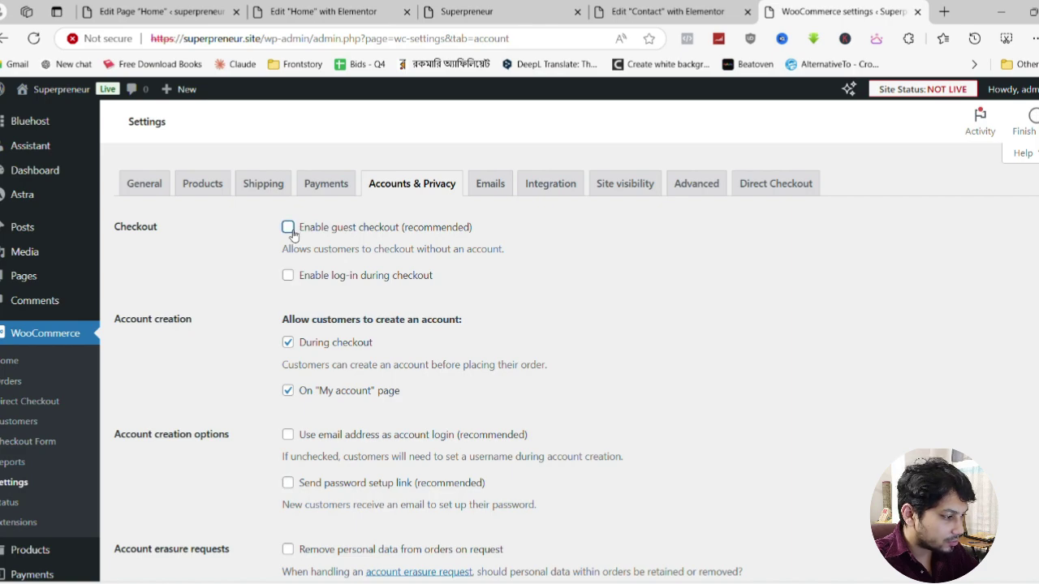
pyautogui.click(288, 276)
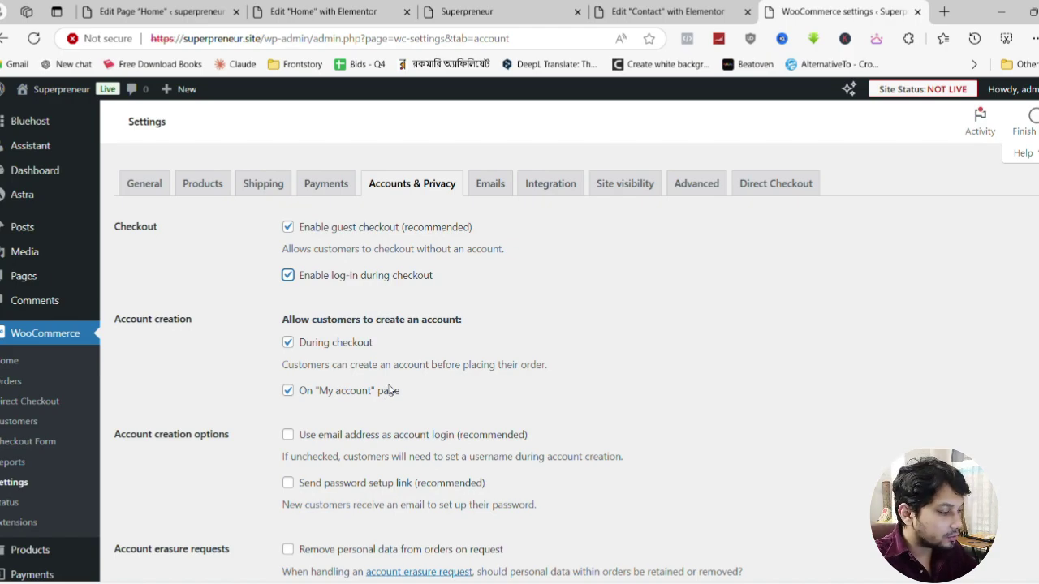
pyautogui.scroll(-9, 325, 461)
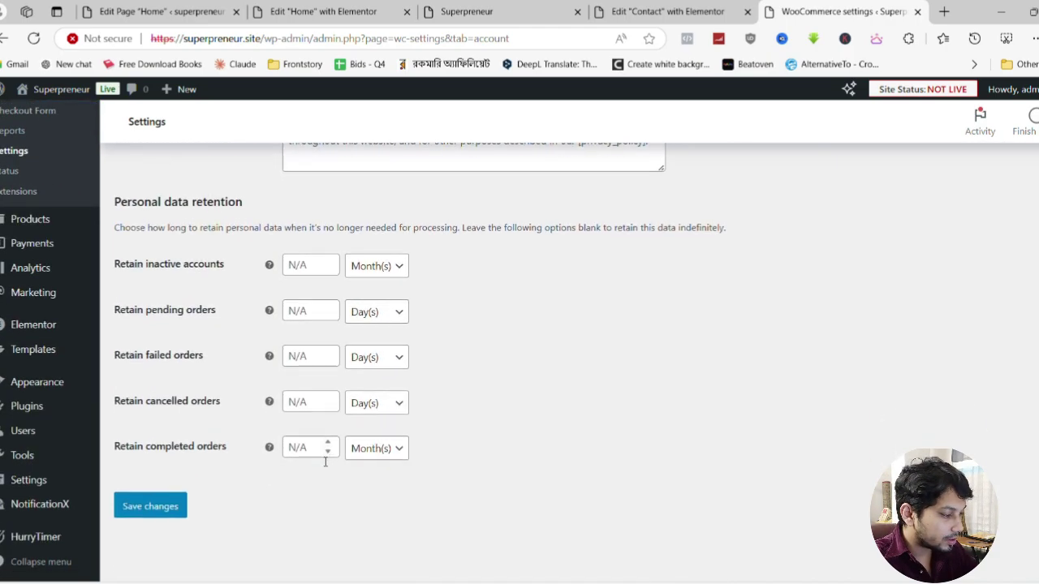
pyautogui.click(167, 506)
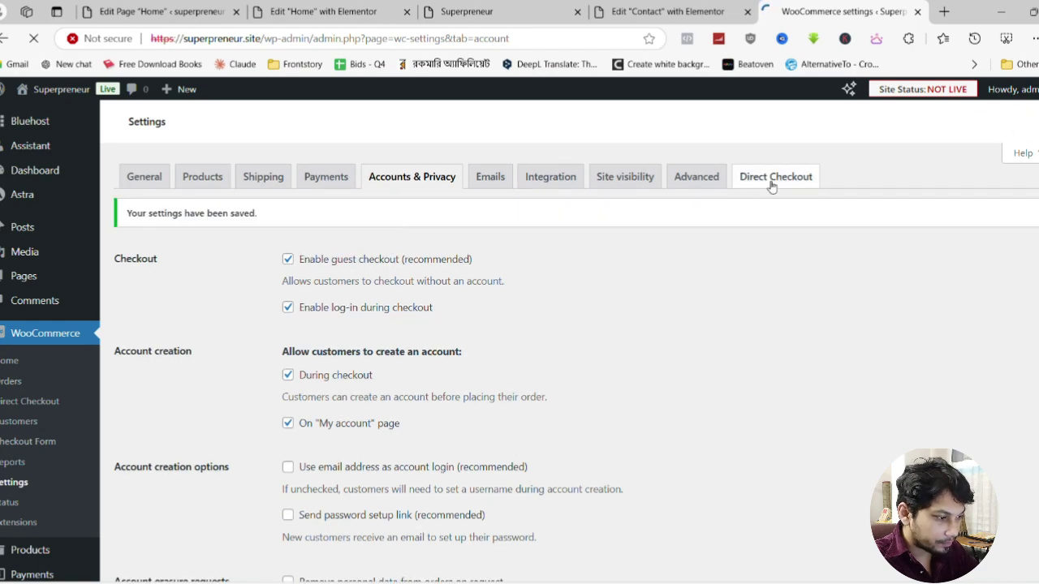
# Check the Cart, Checkout and My account page assignments on WooCommerce's Advanced tab, then leave
pyautogui.click(698, 184)
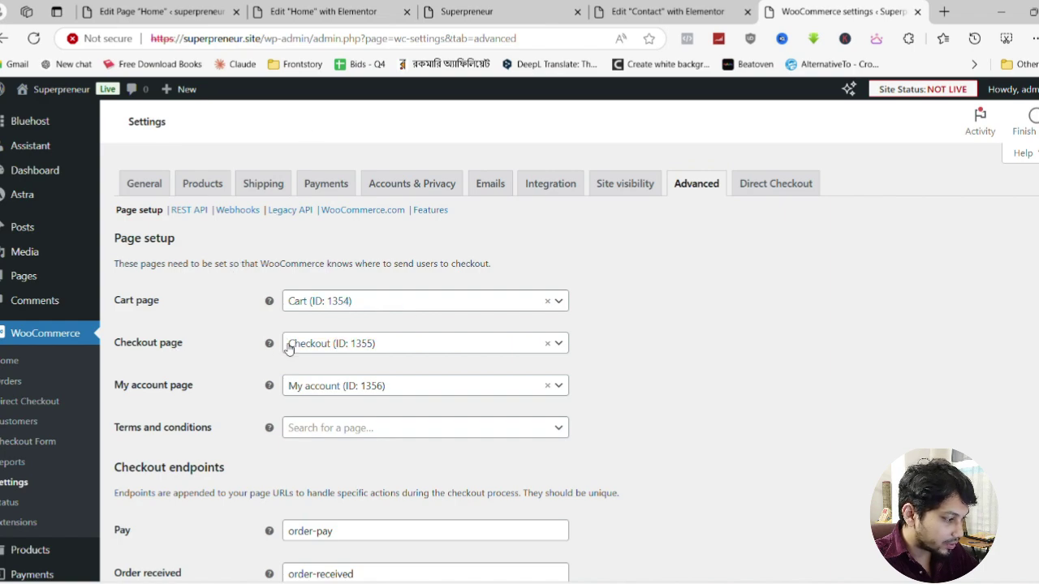
pyautogui.click(378, 386)
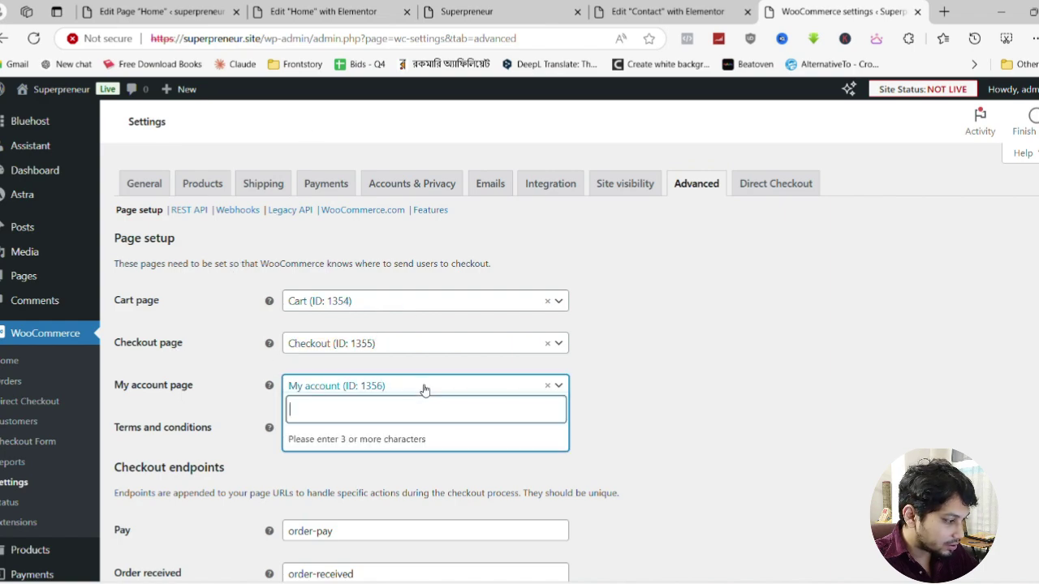
pyautogui.click(424, 388)
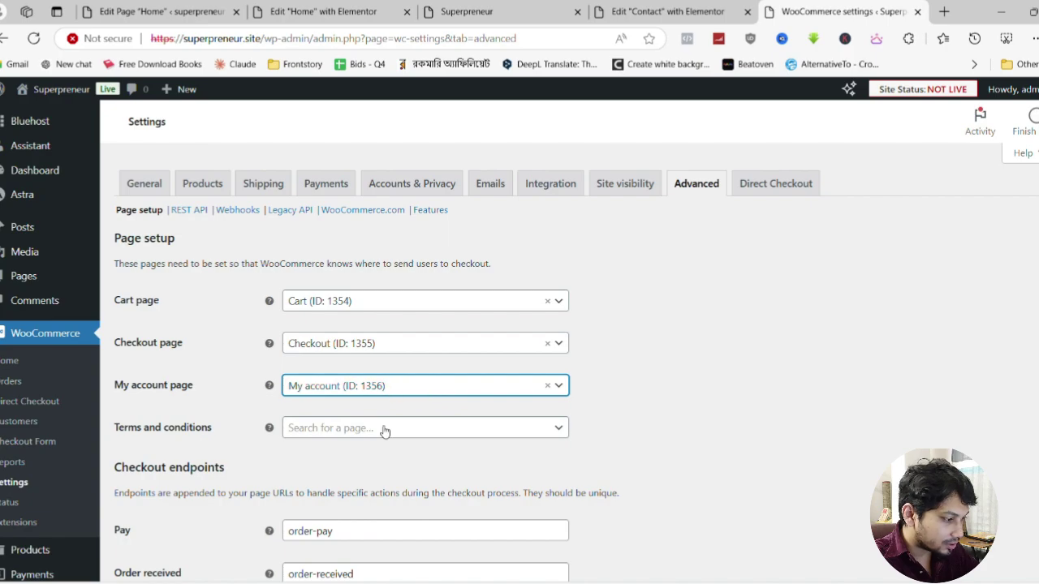
pyautogui.scroll(-3, 258, 449)
pyautogui.scroll(-5, 285, 366)
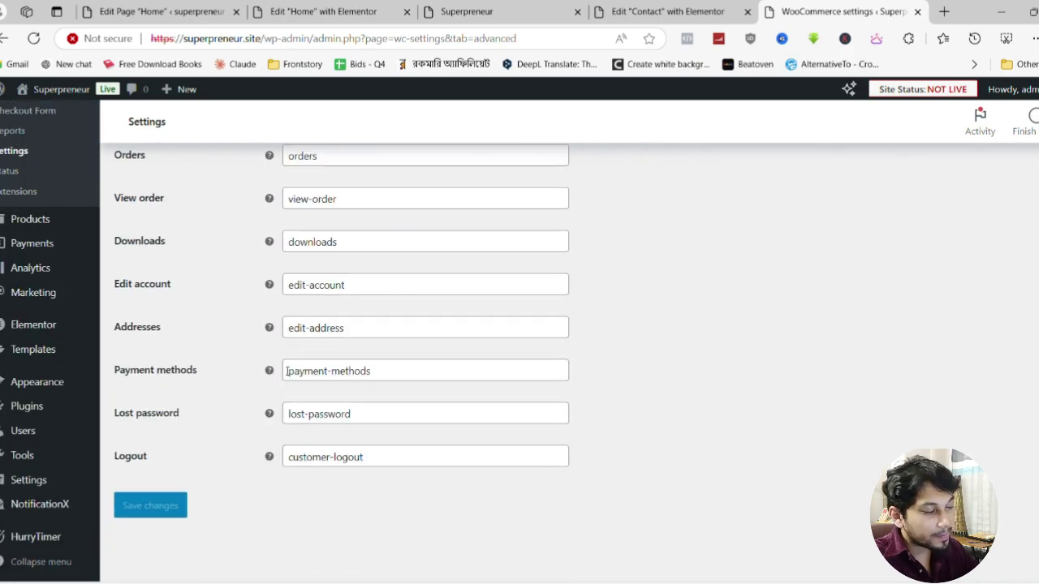
pyautogui.scroll(3, 280, 369)
pyautogui.scroll(10, 274, 371)
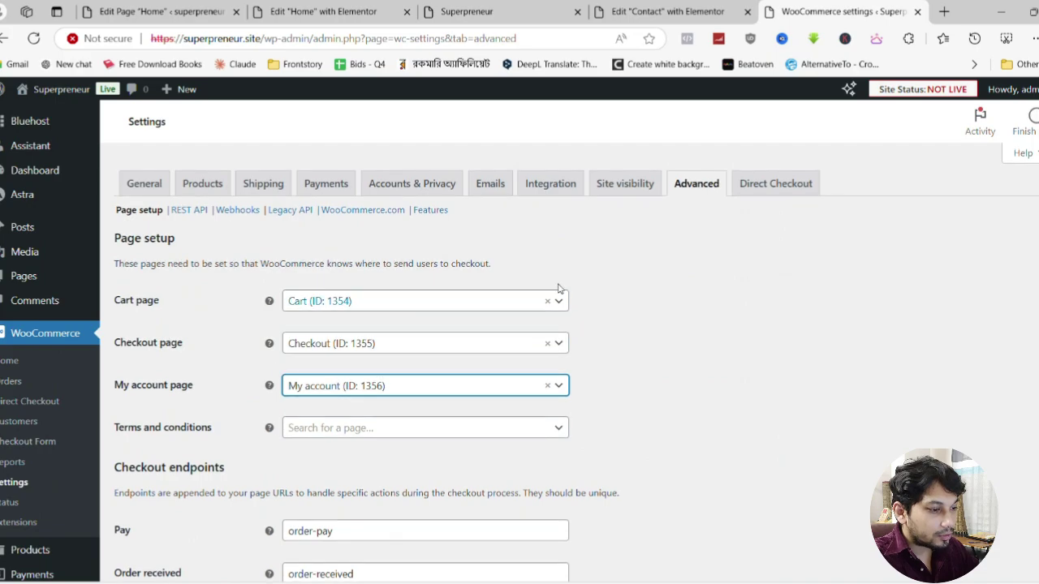
pyautogui.click(667, 13)
# Reload the Superpreneur home page preview and launch the Customizer from the admin bar
pyautogui.click(487, 11)
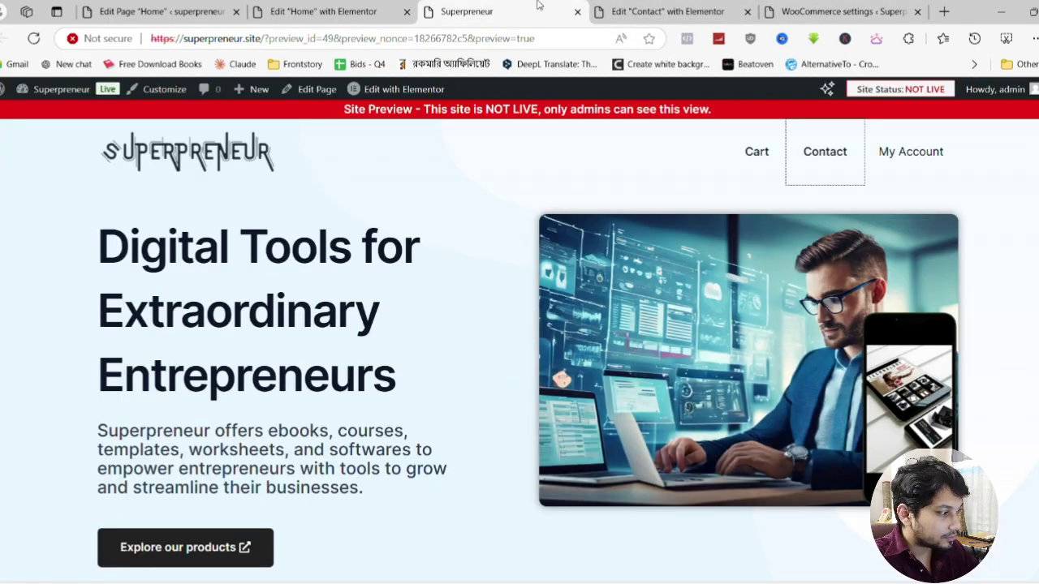
pyautogui.click(33, 38)
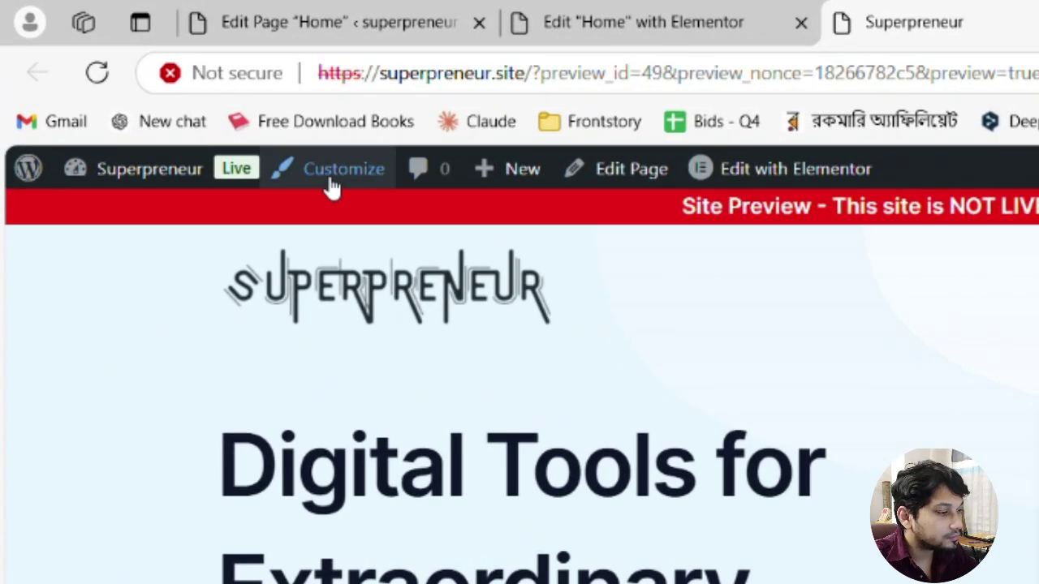
pyautogui.click(146, 90)
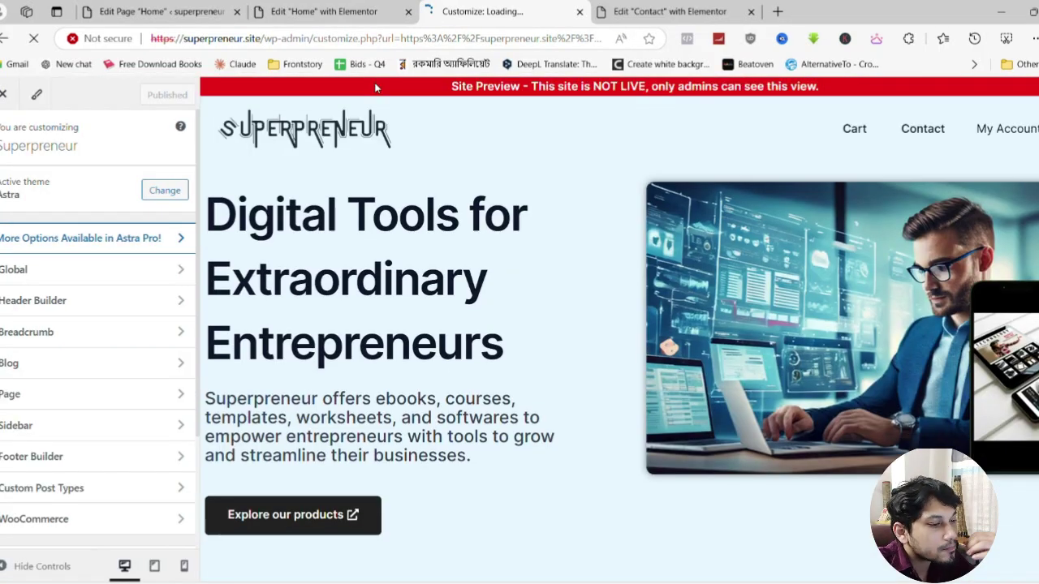
# In the Header Builder, inspect the Account element and open the Primary Menu element settings
pyautogui.click(104, 302)
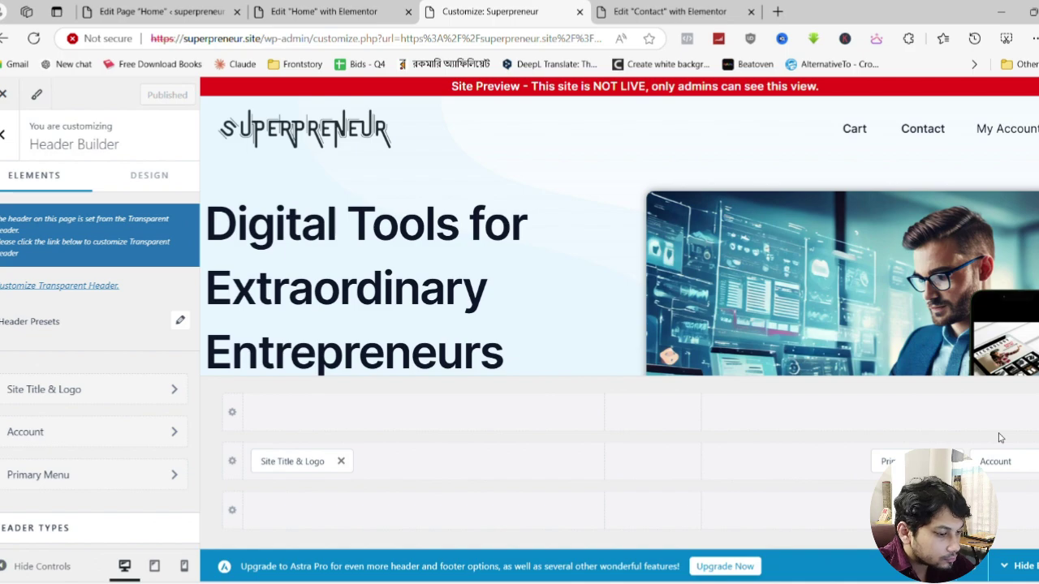
pyautogui.click(995, 461)
pyautogui.scroll(-5, 119, 288)
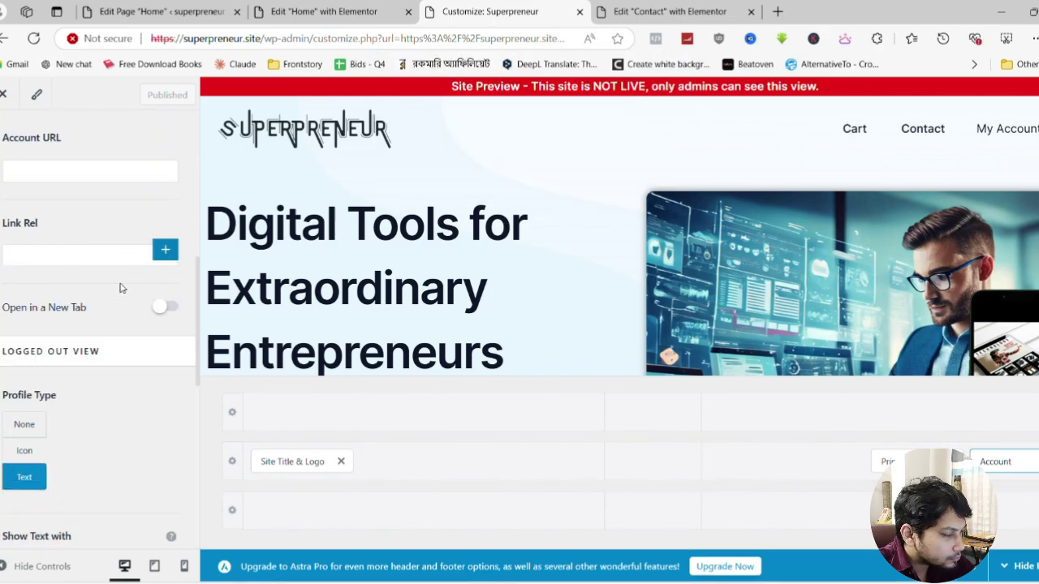
pyautogui.scroll(5, 119, 288)
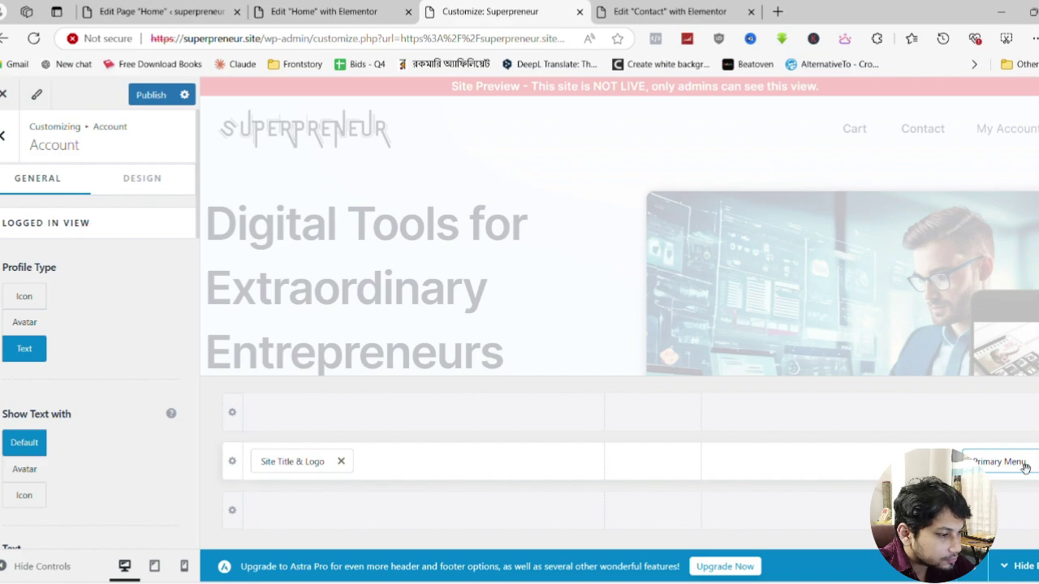
pyautogui.click(1025, 468)
# Search 'acc', add My account to the Primary menu, and publish the change
pyautogui.click(10, 139)
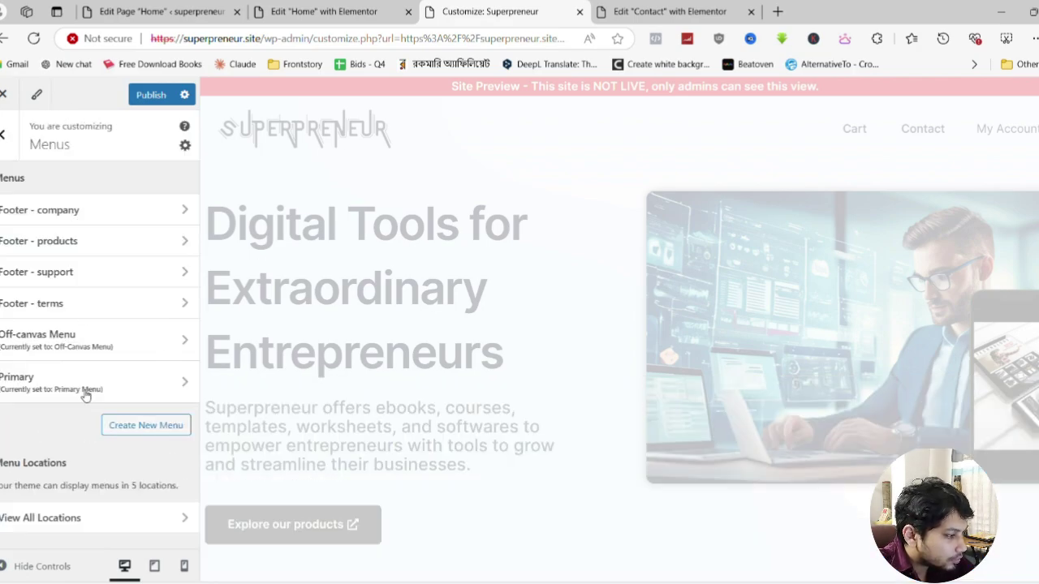
pyautogui.click(85, 395)
pyautogui.click(142, 326)
pyautogui.write('acc')
pyautogui.click(243, 146)
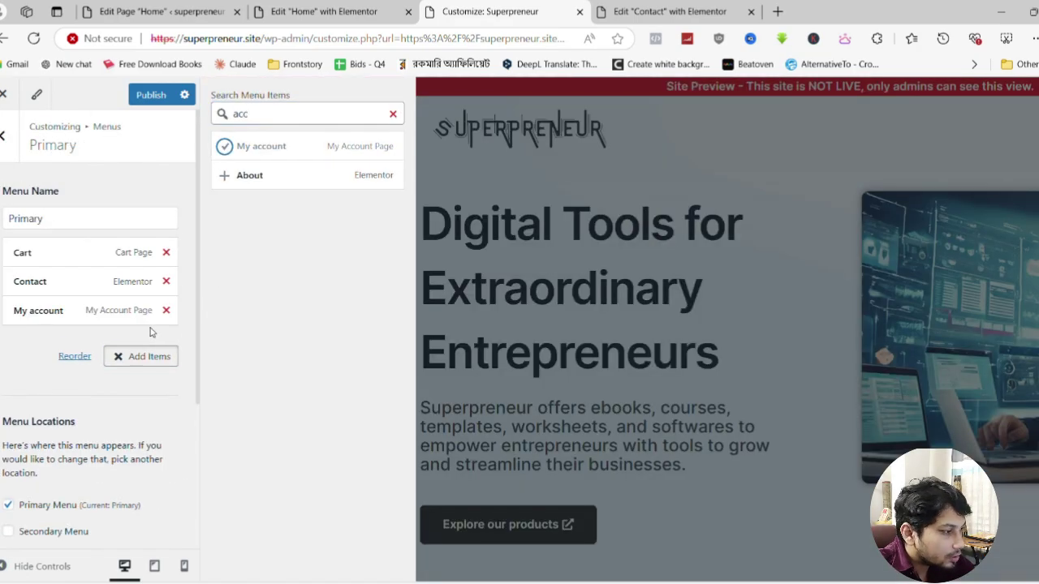
pyautogui.click(151, 95)
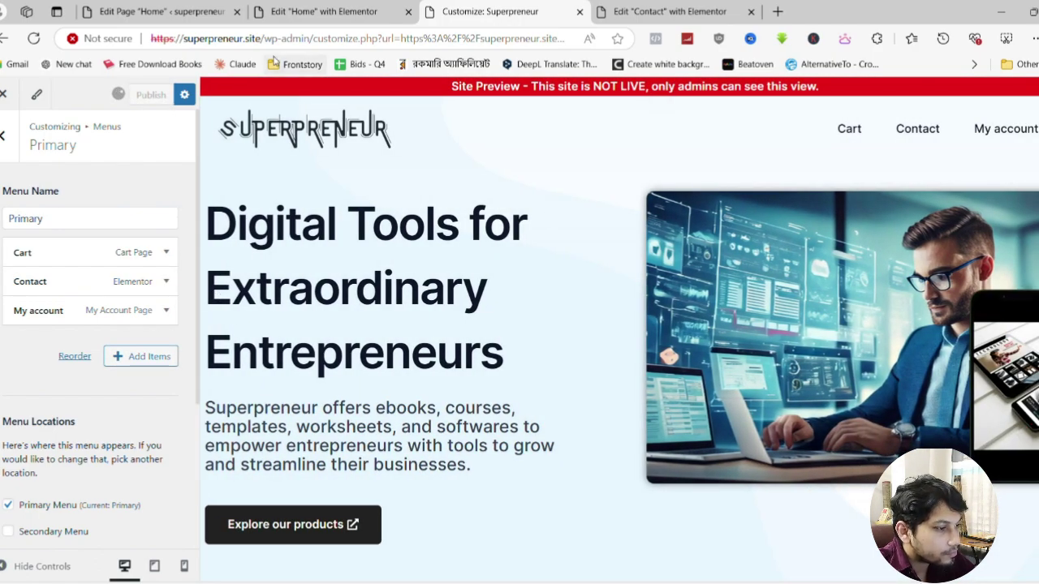
pyautogui.click(592, 10)
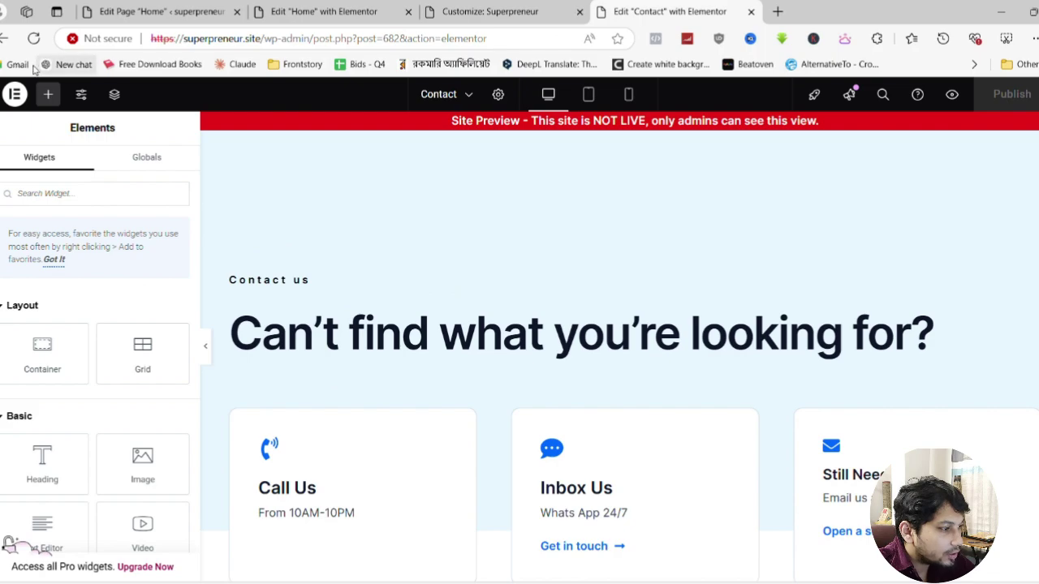
# Open My account from the site's header menu to confirm the new link works
pyautogui.click(416, 6)
pyautogui.click(490, 11)
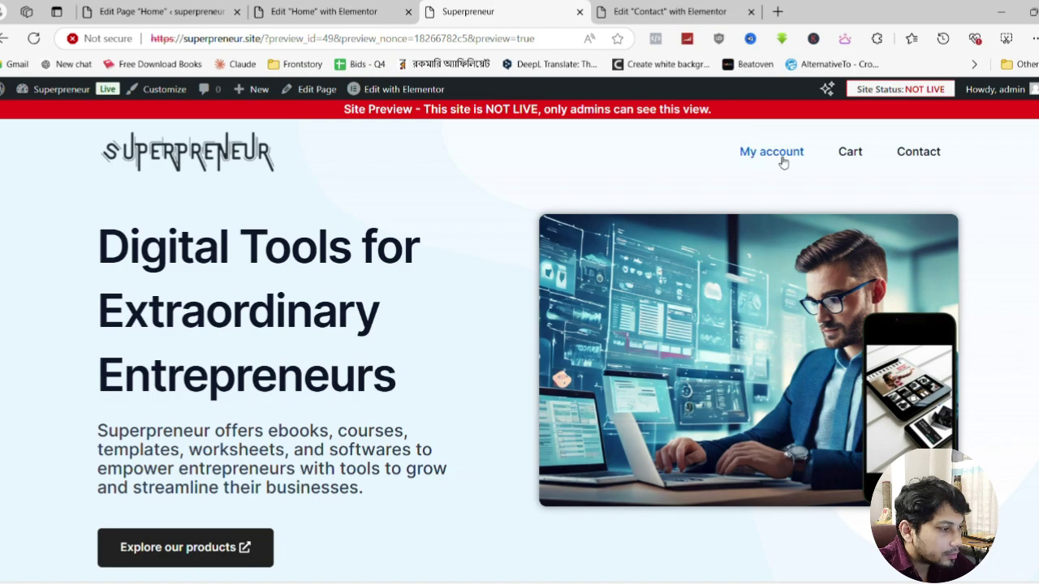
pyautogui.click(740, 151)
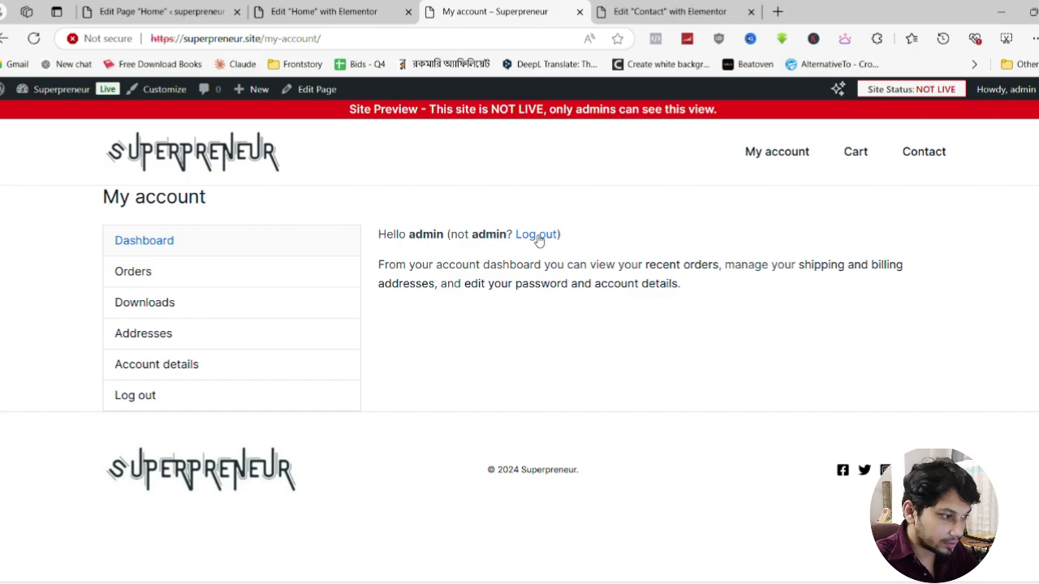
# Close the Contact and Home page Elementor editor tabs
pyautogui.click(649, 12)
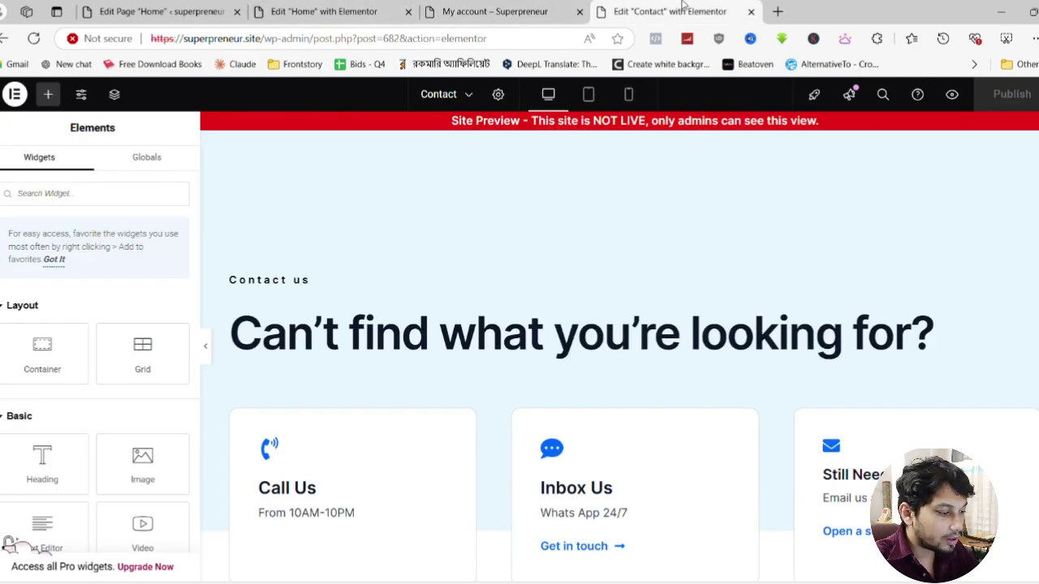
pyautogui.scroll(-4, 616, 309)
pyautogui.scroll(3, 601, 344)
pyautogui.hotkey('ctrl', 'shift', 'Tab')
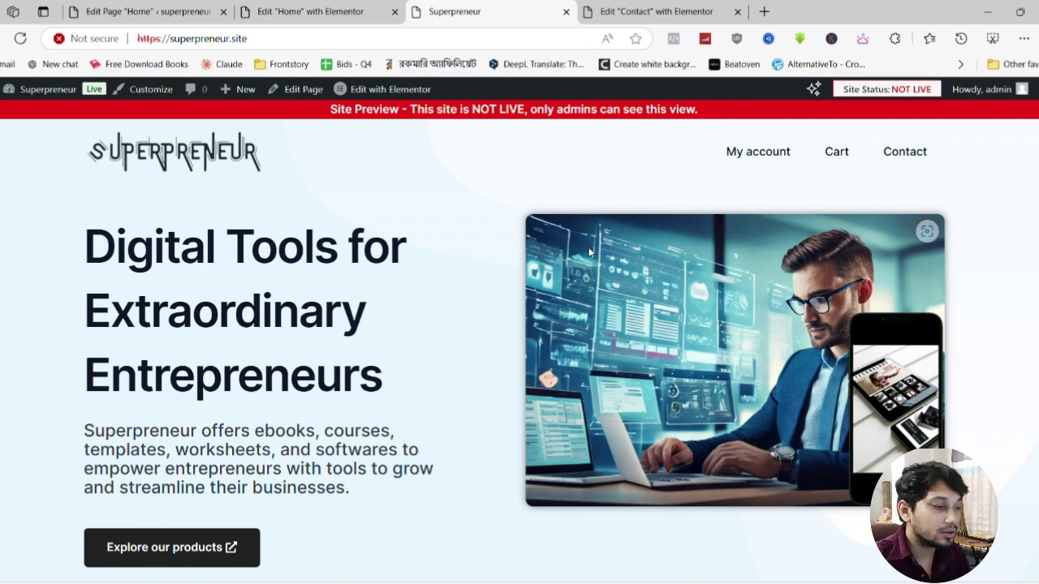
pyautogui.click(630, 10)
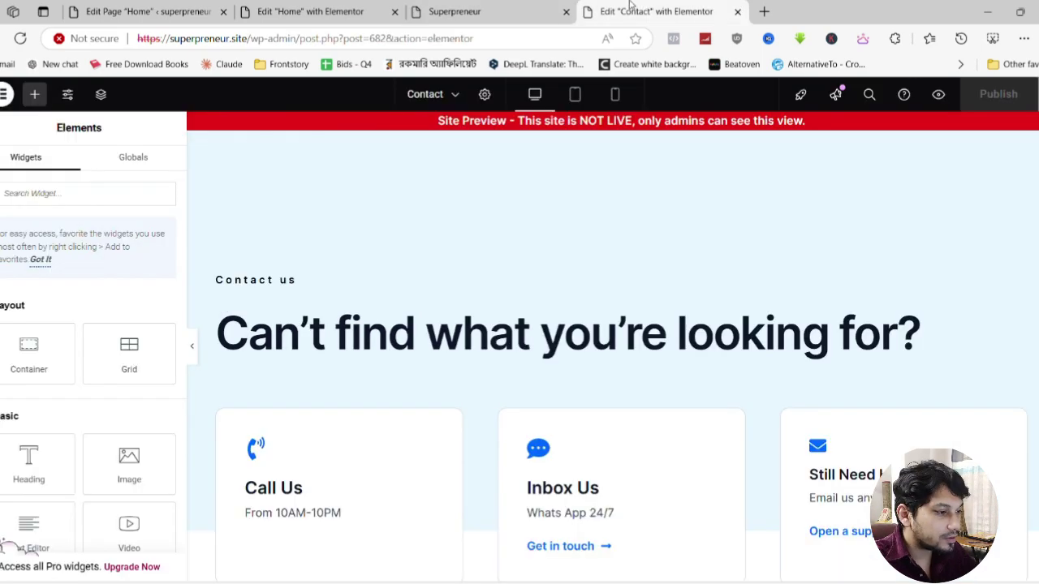
pyautogui.click(738, 11)
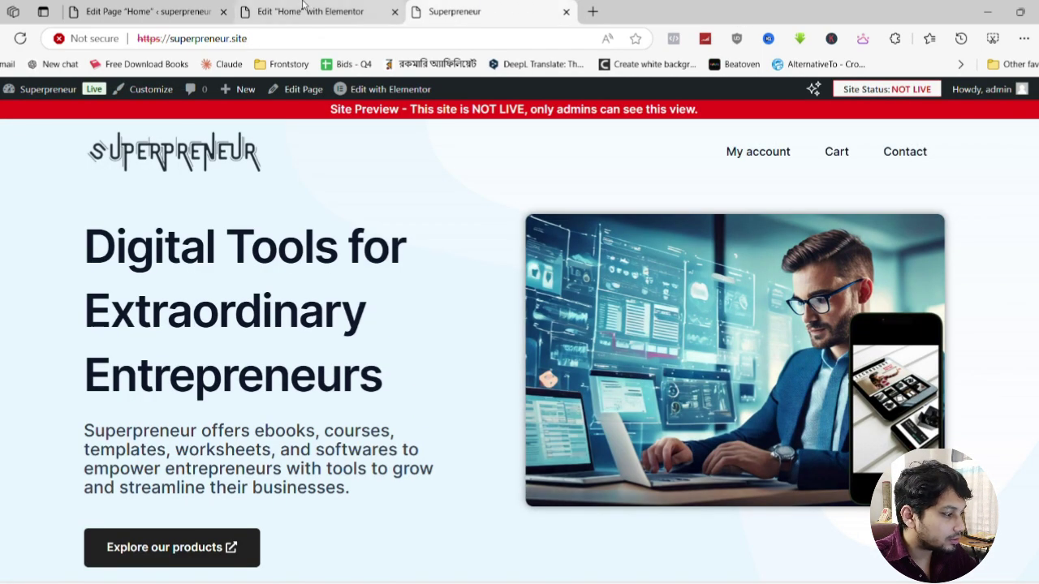
pyautogui.click(341, 12)
pyautogui.click(129, 10)
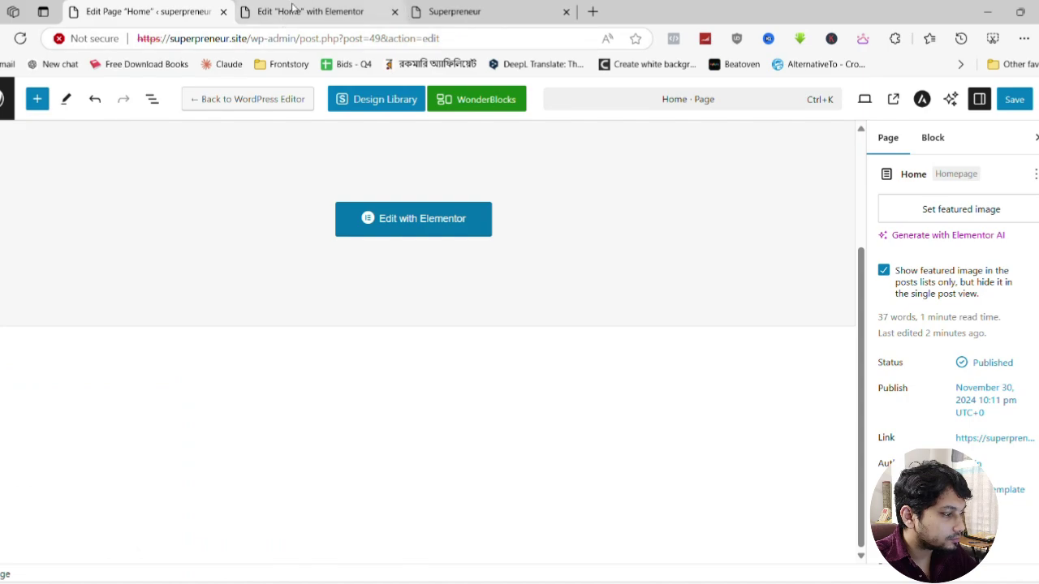
pyautogui.click(223, 11)
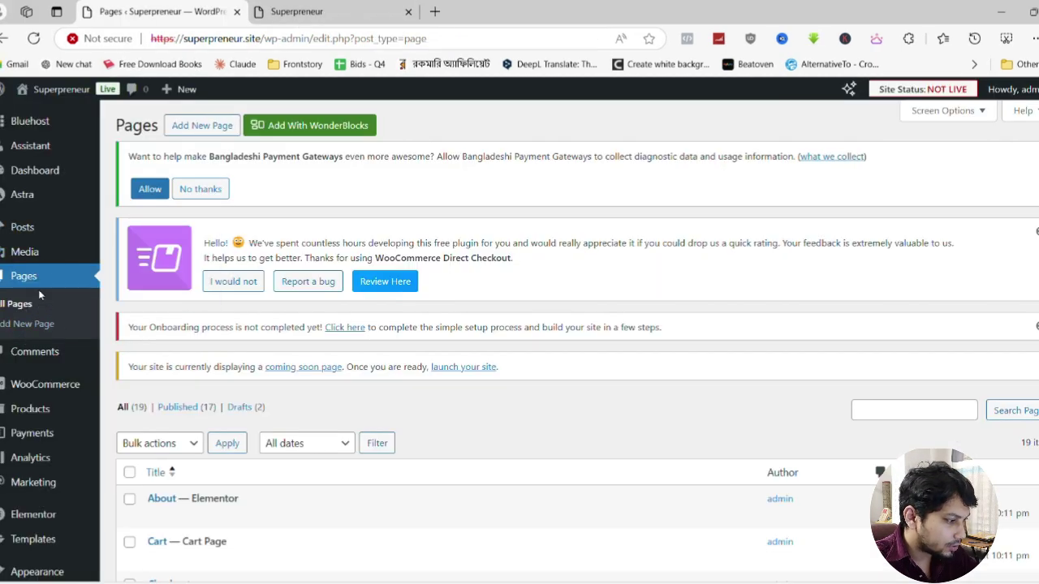
# Find Privacy Policy in the Pages list and open its editor in a new tab
pyautogui.scroll(-5, 37, 296)
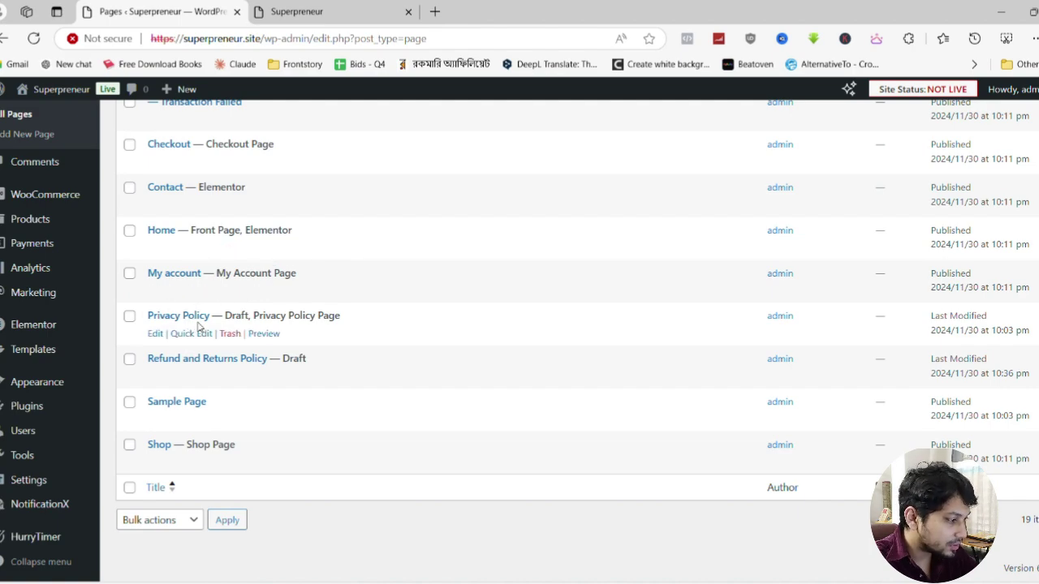
pyautogui.scroll(2, 194, 333)
pyautogui.scroll(4, 194, 337)
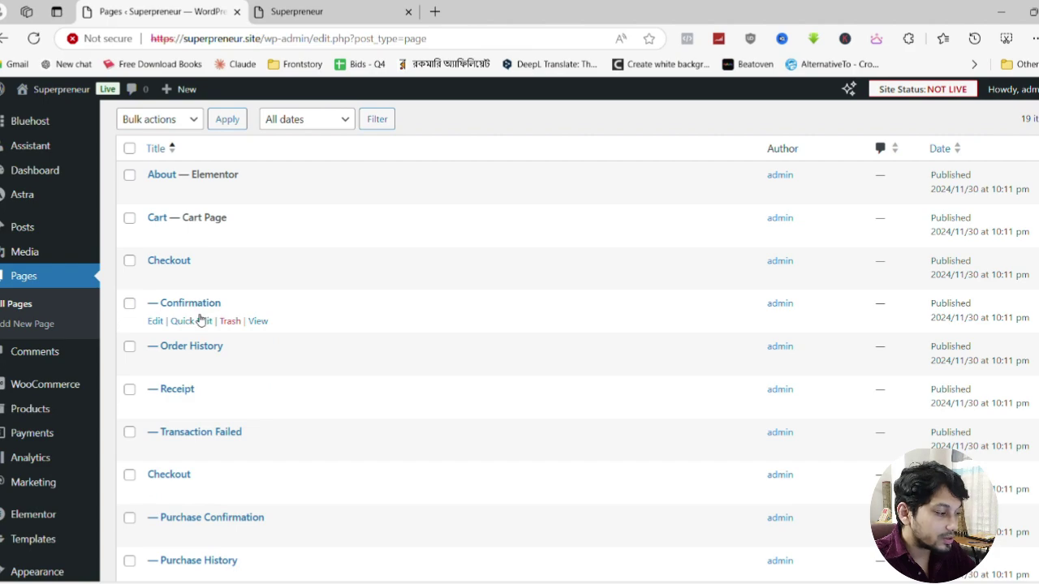
pyautogui.scroll(-4, 204, 318)
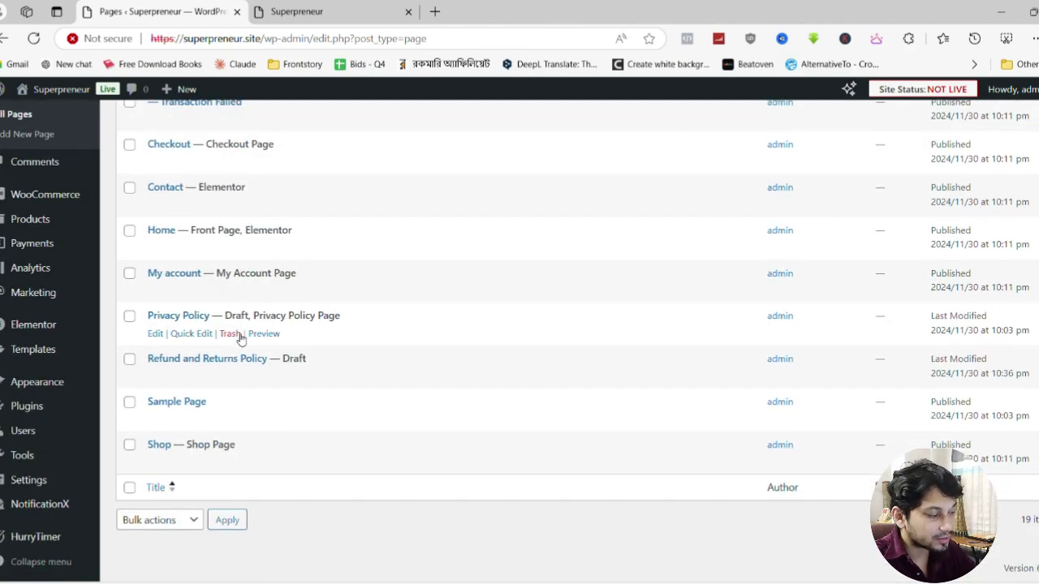
pyautogui.middleClick(155, 333)
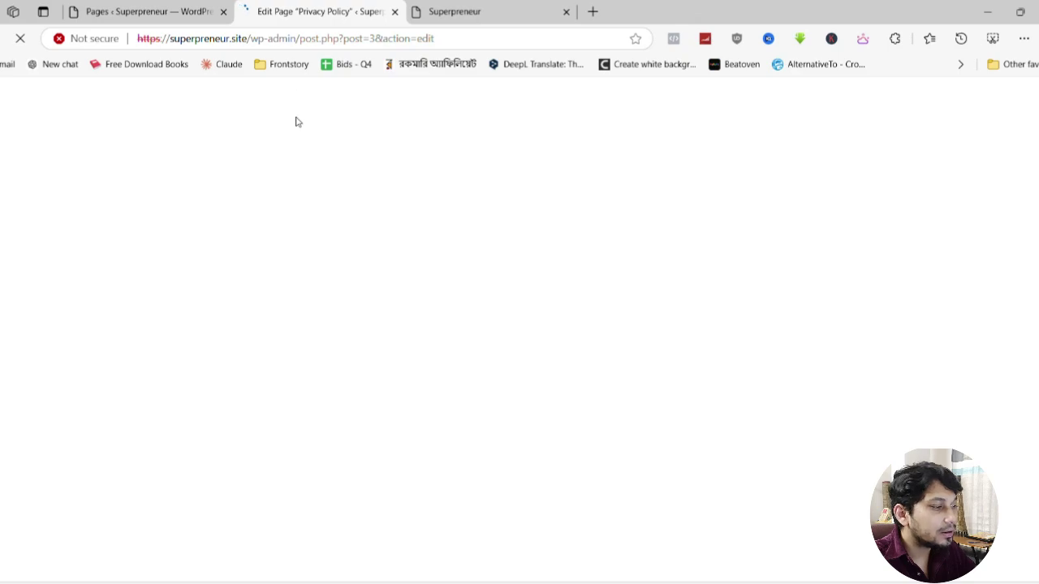
# Delete every remaining 'Suggested text:' label from the Privacy Policy paragraphs, including the last one
pyautogui.scroll(-2, 354, 176)
pyautogui.click(125, 173)
pyautogui.press('BackSpace')
pyautogui.moveTo(102, 247); pyautogui.dragTo(11, 246)
pyautogui.press('BackSpace')
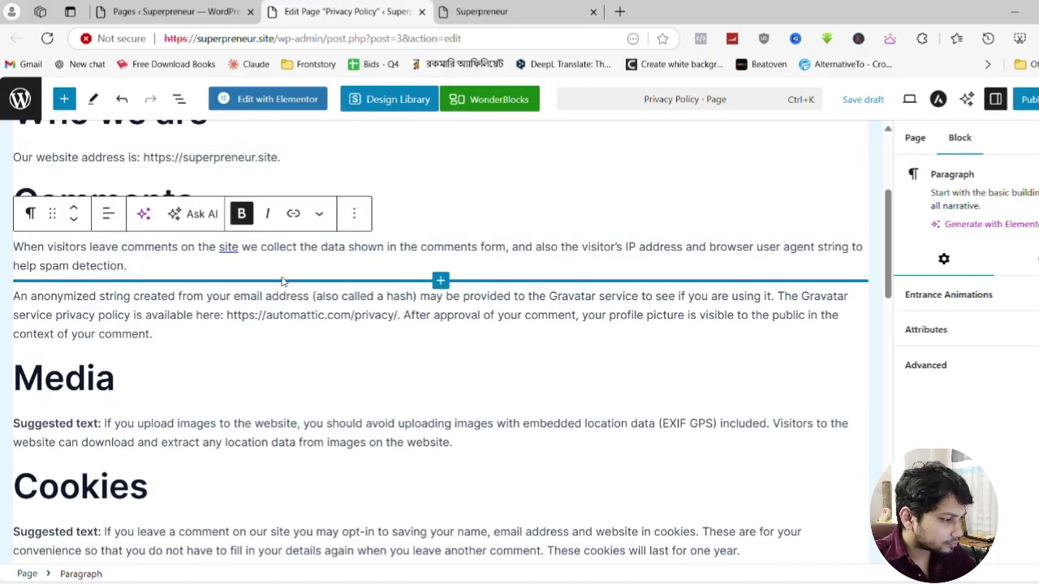
pyautogui.scroll(-2, 325, 325)
pyautogui.moveTo(102, 281); pyautogui.dragTo(12, 280)
pyautogui.press('BackSpace')
pyautogui.moveTo(102, 388); pyautogui.dragTo(10, 392)
pyautogui.press('BackSpace')
pyautogui.moveTo(103, 303); pyautogui.dragTo(11, 317)
pyautogui.press('BackSpace')
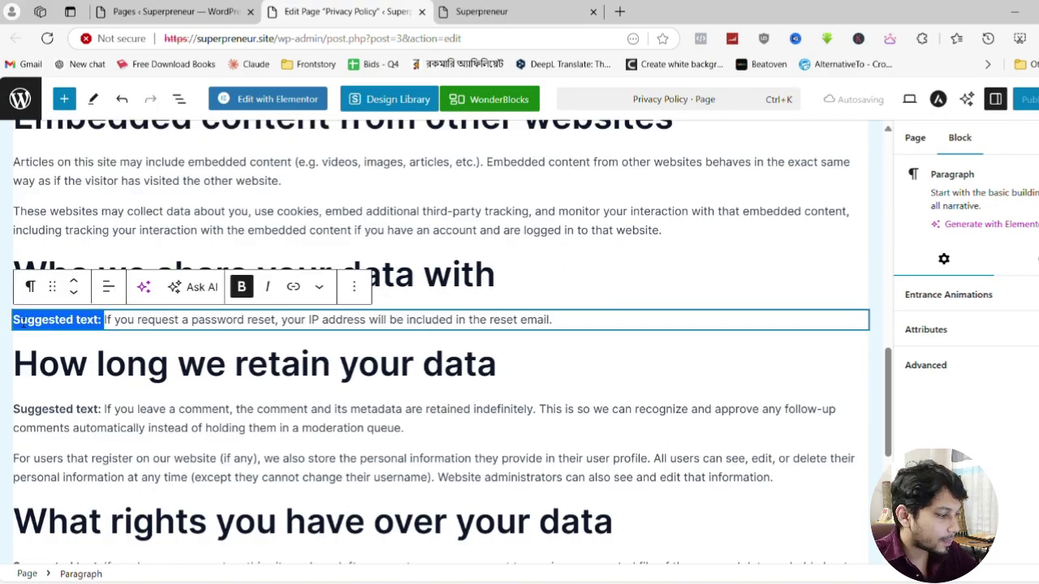
pyautogui.press('BackSpace')
pyautogui.press('BackSpace')
pyautogui.moveTo(103, 265); pyautogui.dragTo(11, 280)
pyautogui.press('BackSpace')
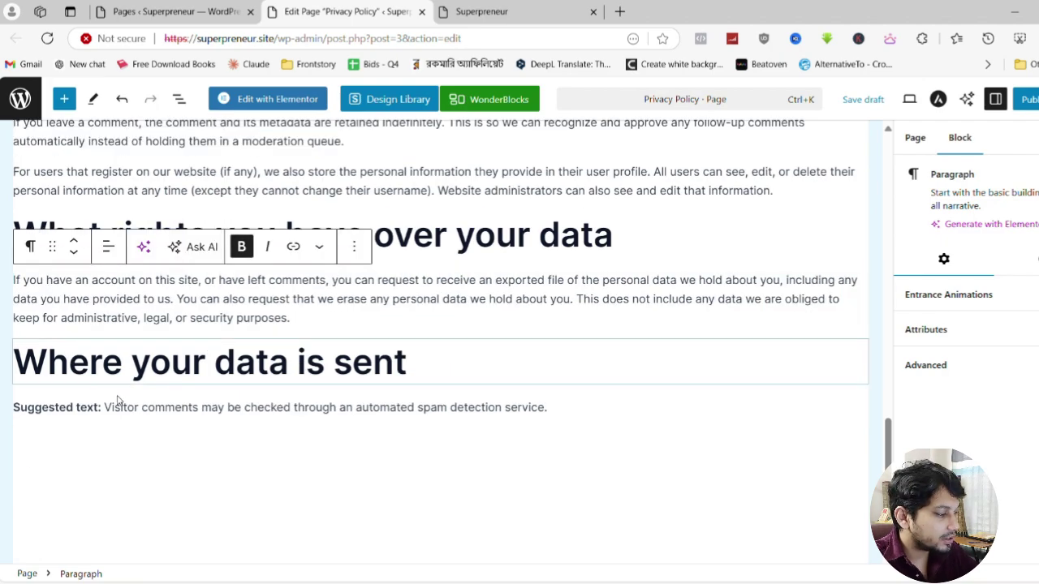
pyautogui.moveTo(103, 407); pyautogui.dragTo(11, 409)
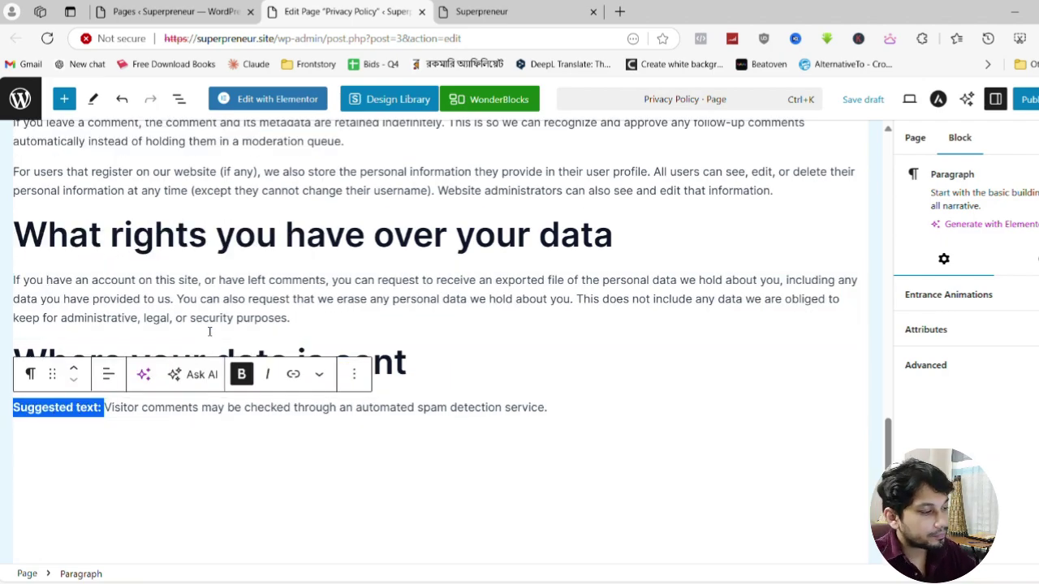
pyautogui.press('BackSpace')
pyautogui.scroll(20, 488, 257)
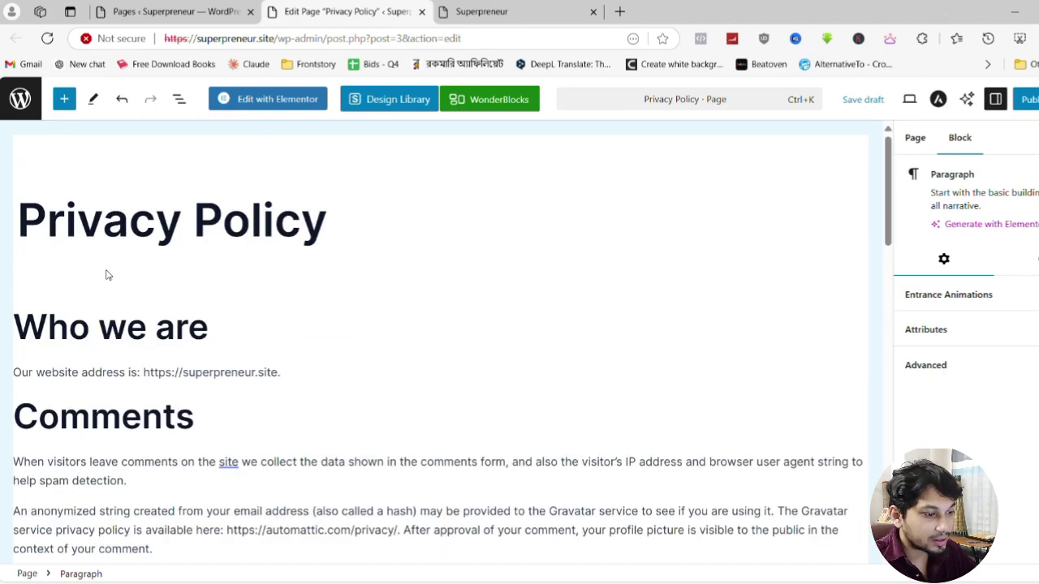
# Publish the Privacy Policy page, dismiss the site launch prompt, and return to the Pages list
pyautogui.click(1027, 101)
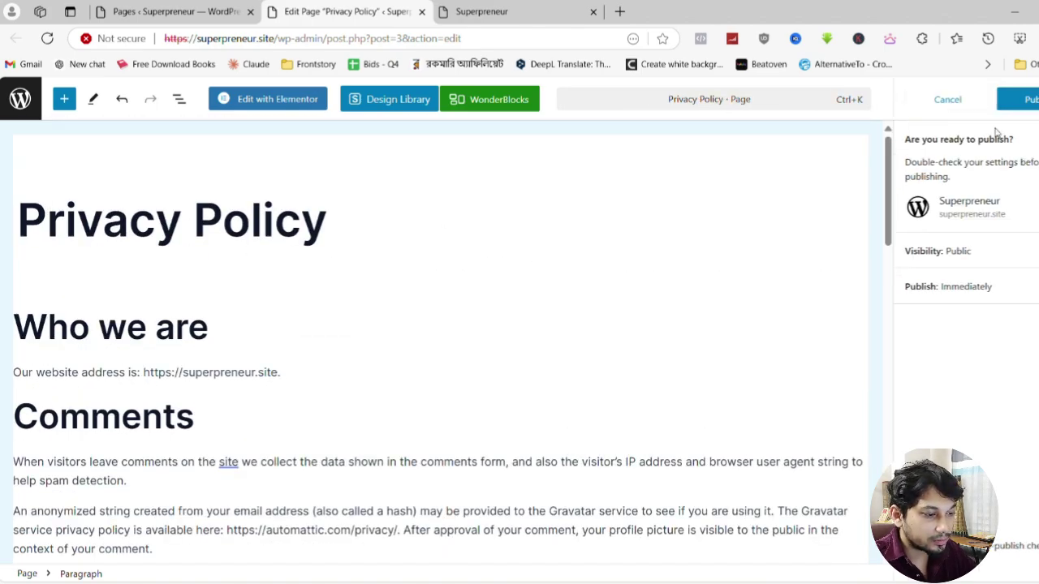
pyautogui.click(1020, 99)
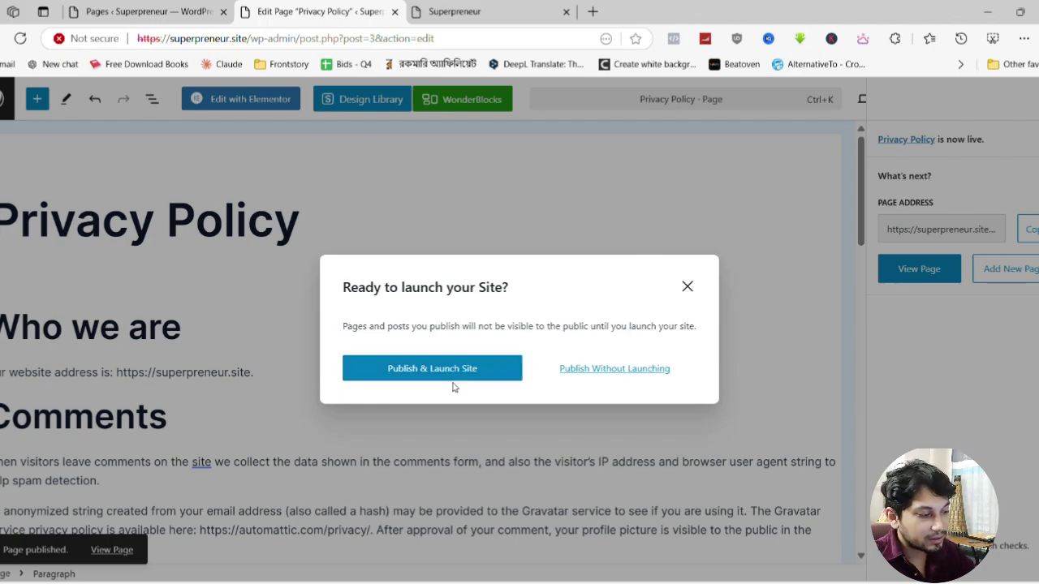
pyautogui.click(219, 351)
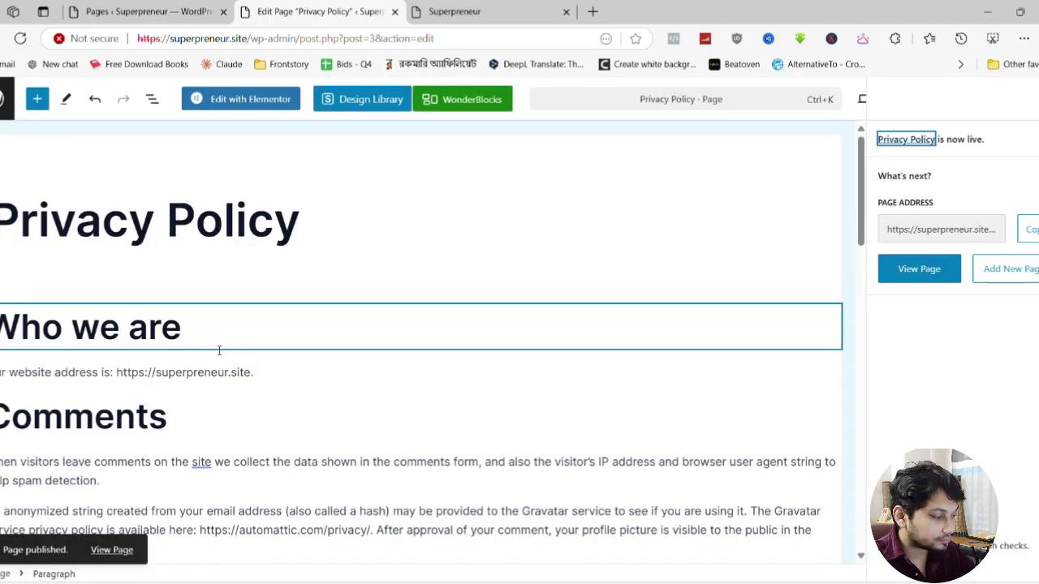
pyautogui.click(5, 104)
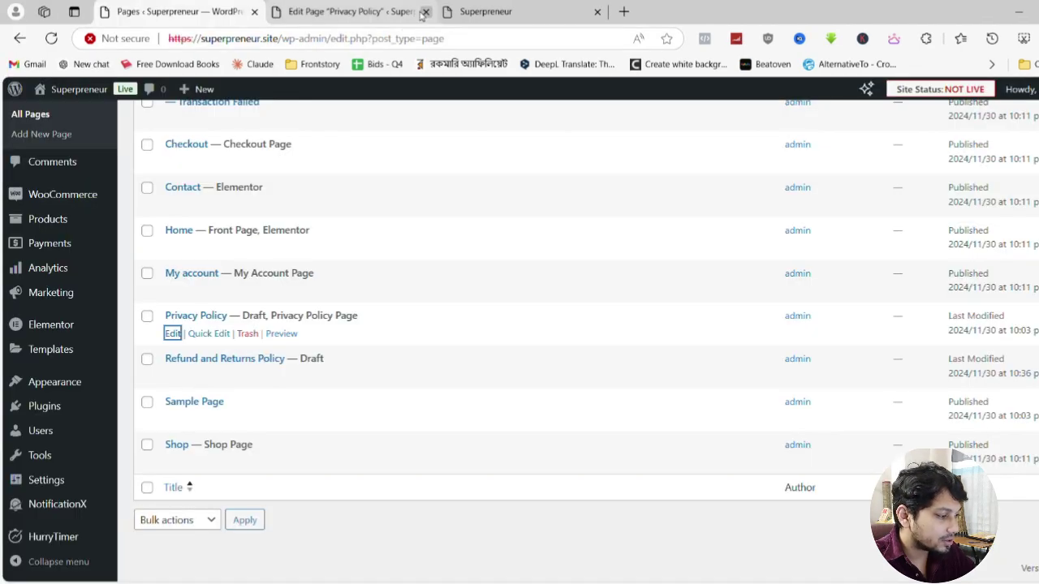
pyautogui.scroll(4, 296, 254)
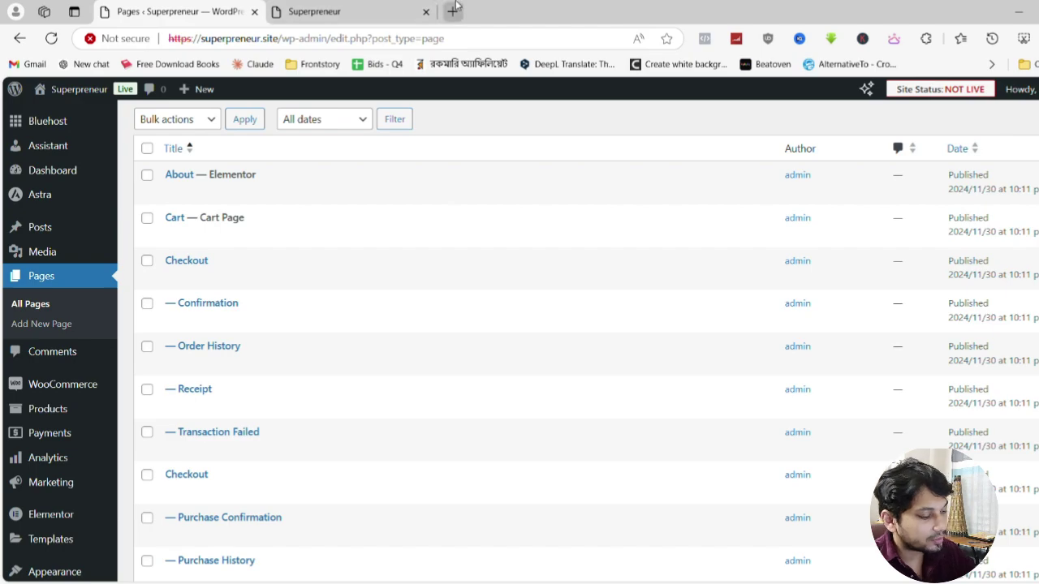
# In a new tab, type 'terms and con' and pick the 'terms and conditions generator' suggestion
pyautogui.hotkey('ctrl', 't')
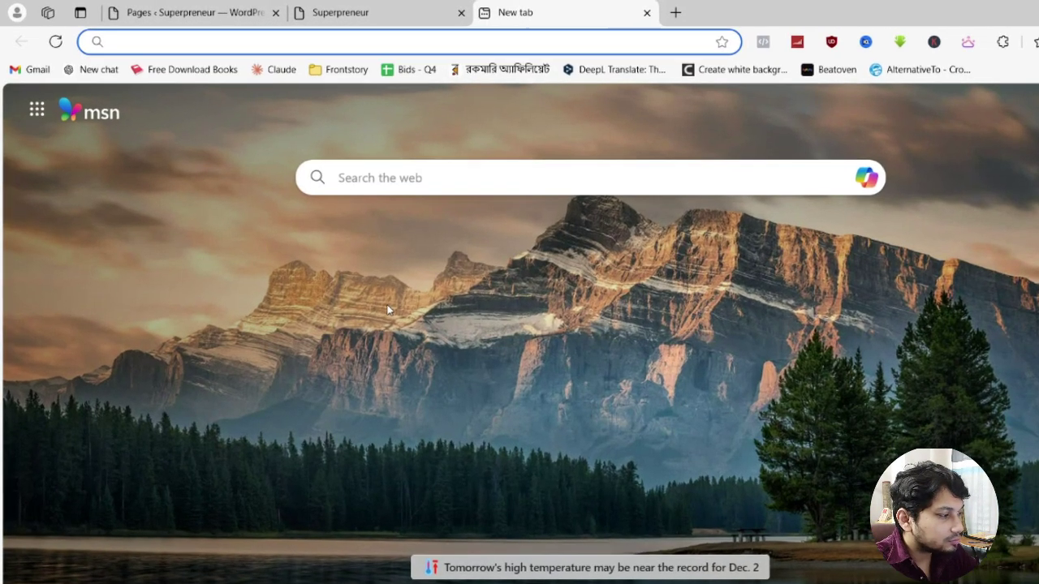
pyautogui.write('taer')
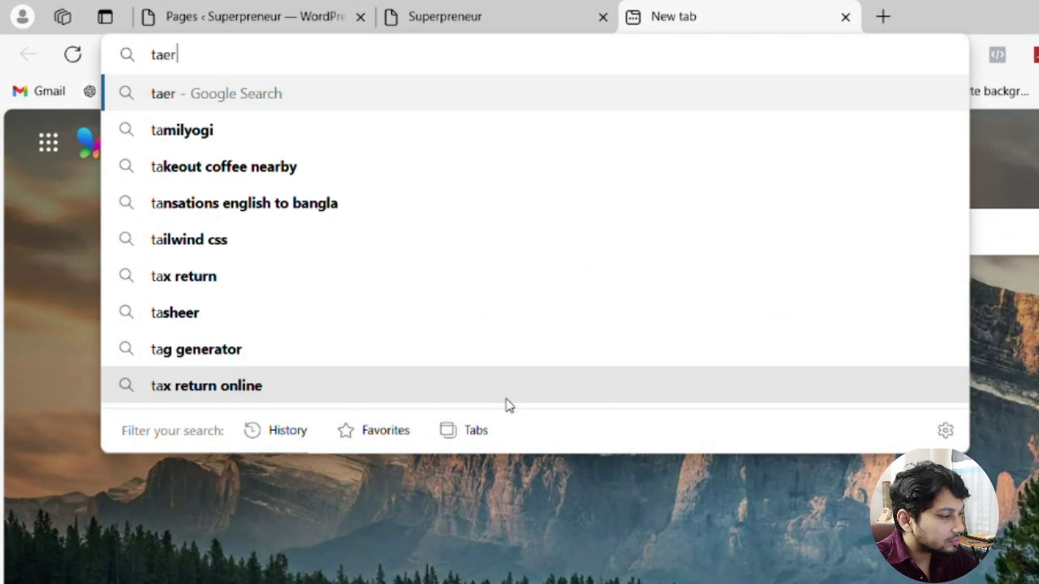
pyautogui.press('BackSpace')
pyautogui.press('BackSpace')
pyautogui.press('BackSpace')
pyautogui.write('erms ')
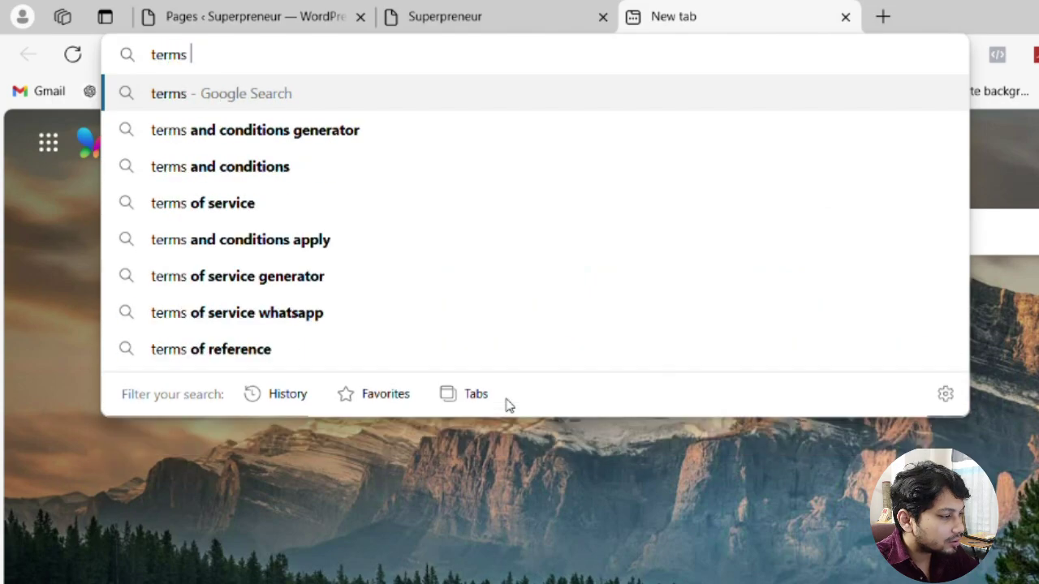
pyautogui.write('and con')
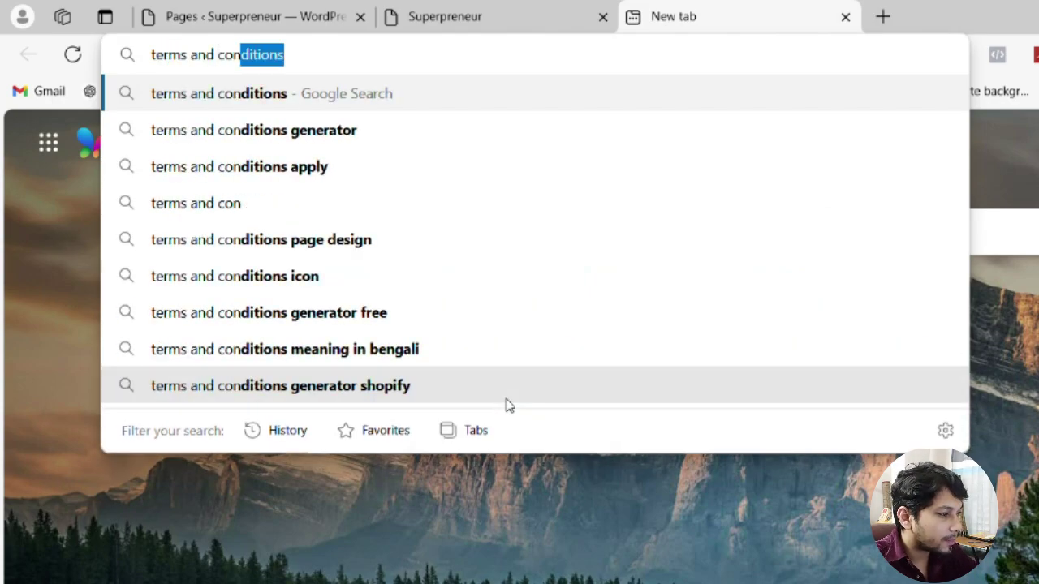
pyautogui.click(284, 138)
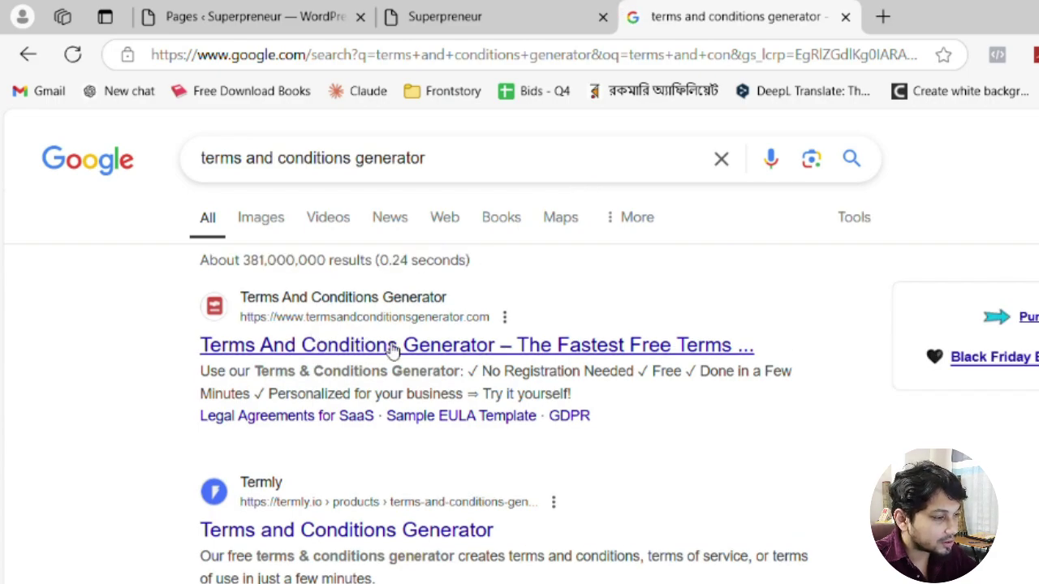
# On the Terms and Conditions Generator site, tick Website, start the wizard, then close its tab
pyautogui.click(365, 349)
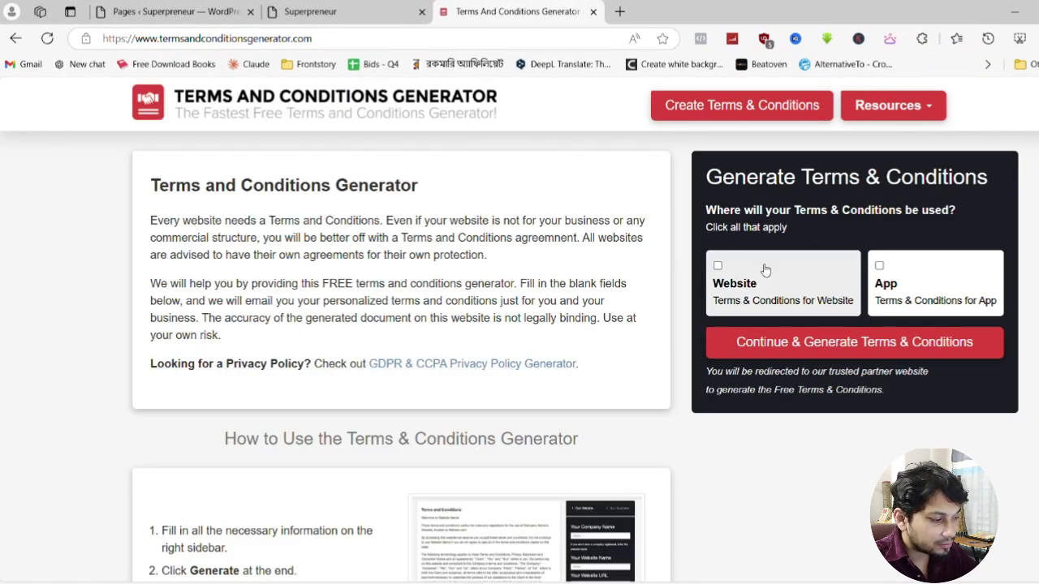
pyautogui.scroll(-5, 545, 348)
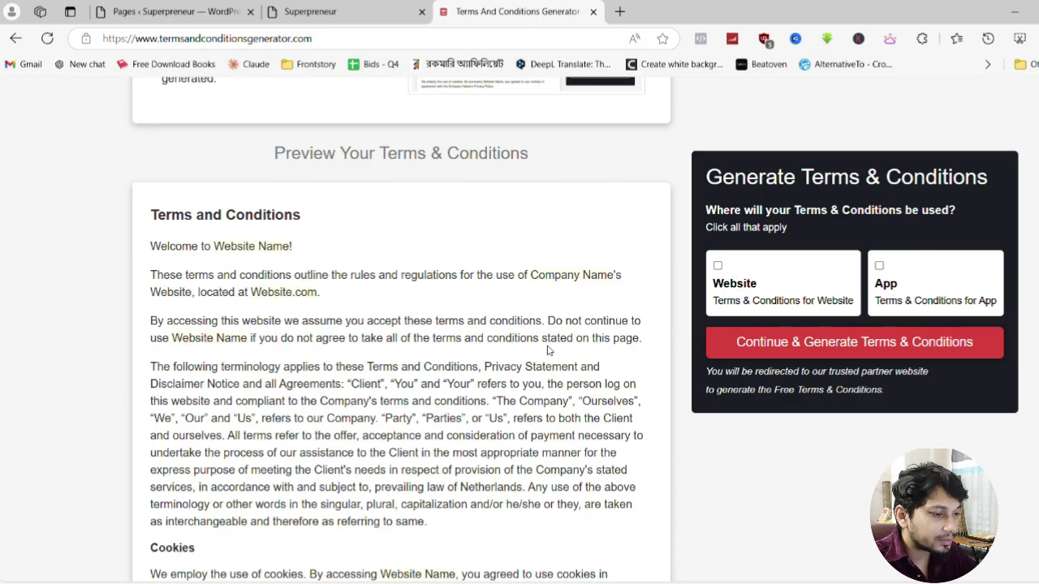
pyautogui.scroll(5, 547, 349)
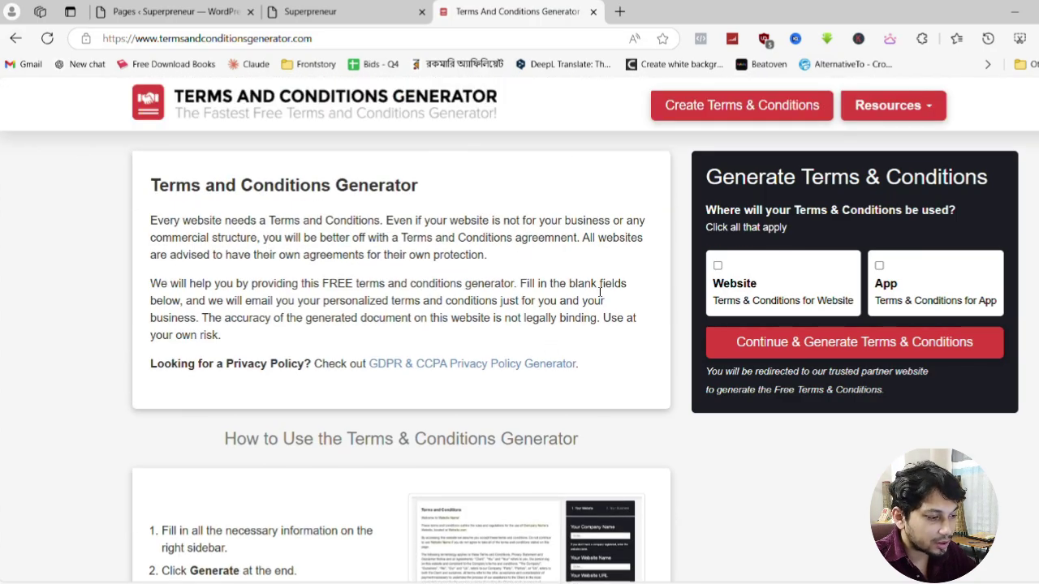
pyautogui.click(719, 265)
pyautogui.click(764, 11)
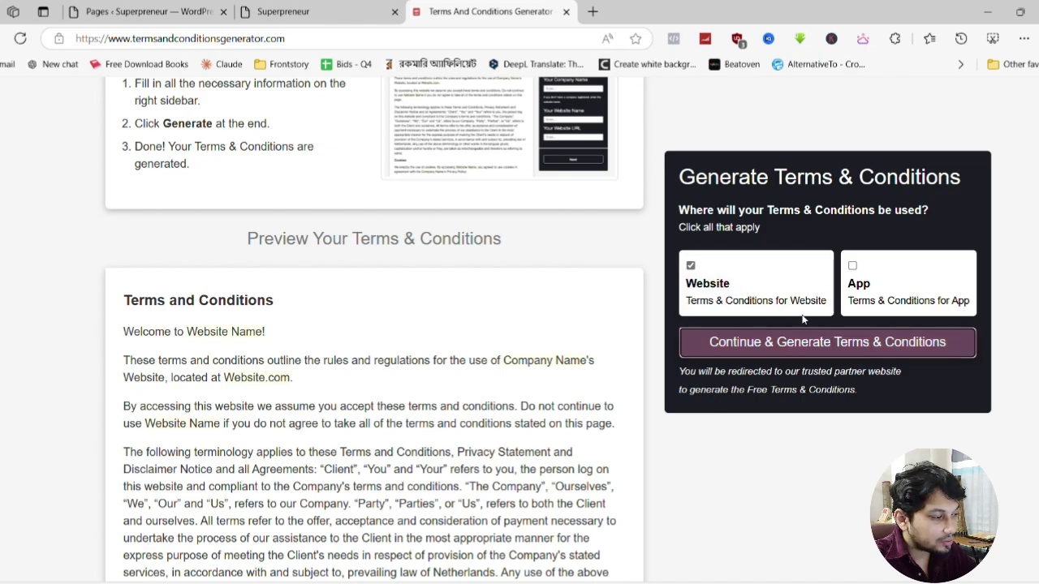
pyautogui.click(804, 339)
pyautogui.scroll(-5, 235, 266)
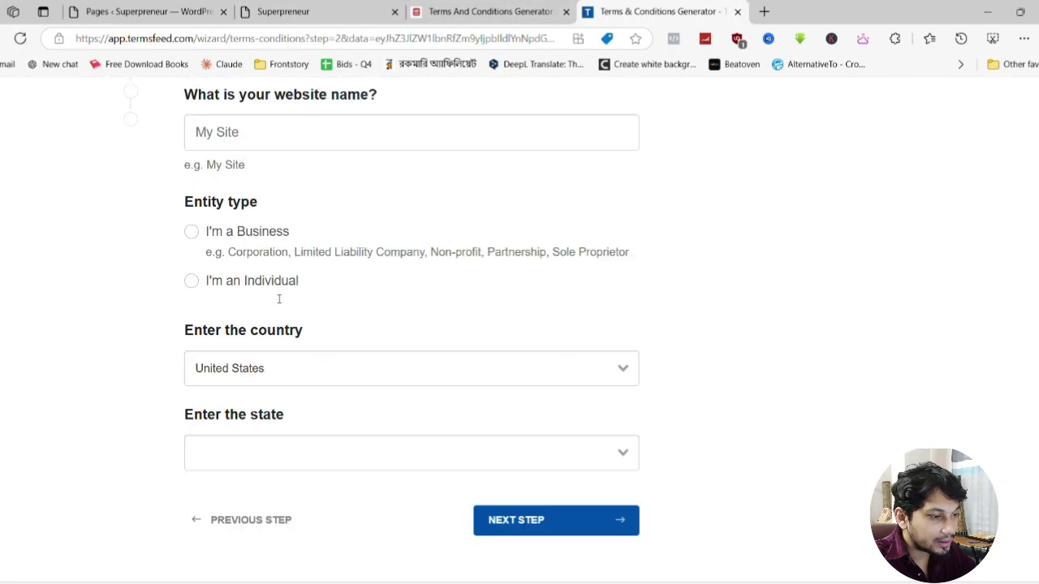
pyautogui.click(737, 11)
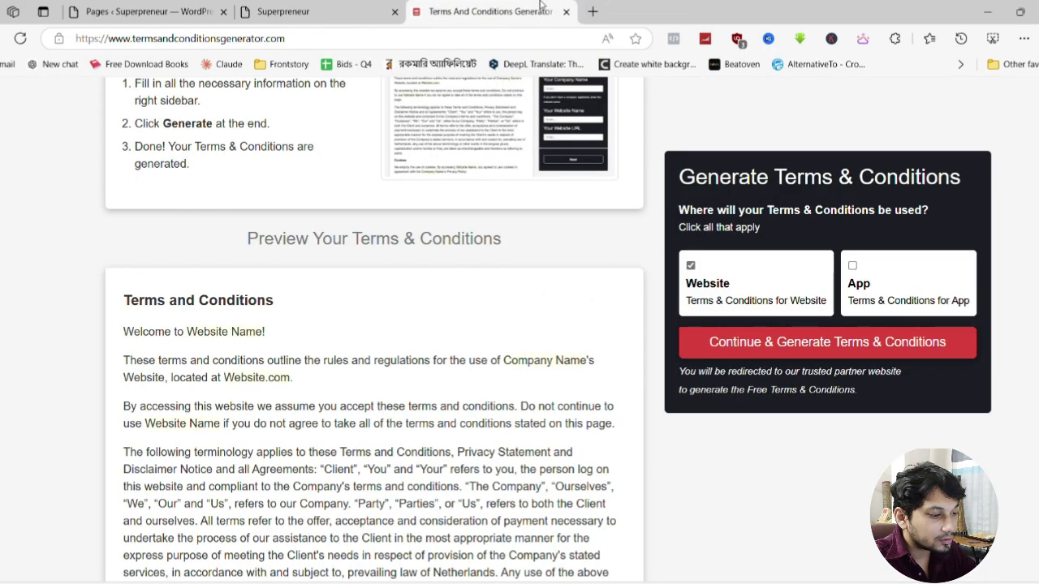
pyautogui.scroll(-2, 378, 343)
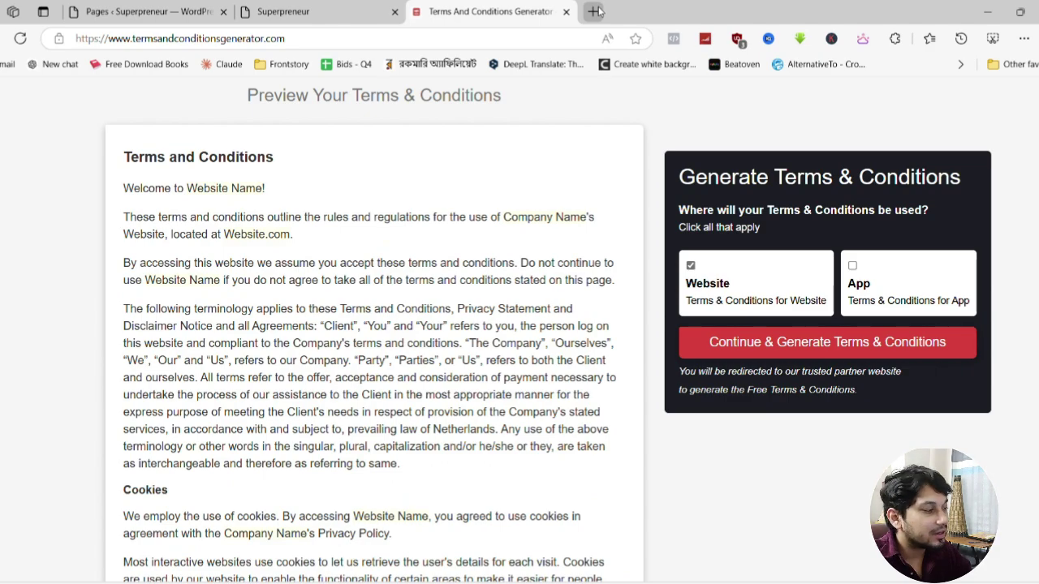
# Open a blank tab, then select the whole sample Terms and Conditions text in the preview
pyautogui.click(595, 12)
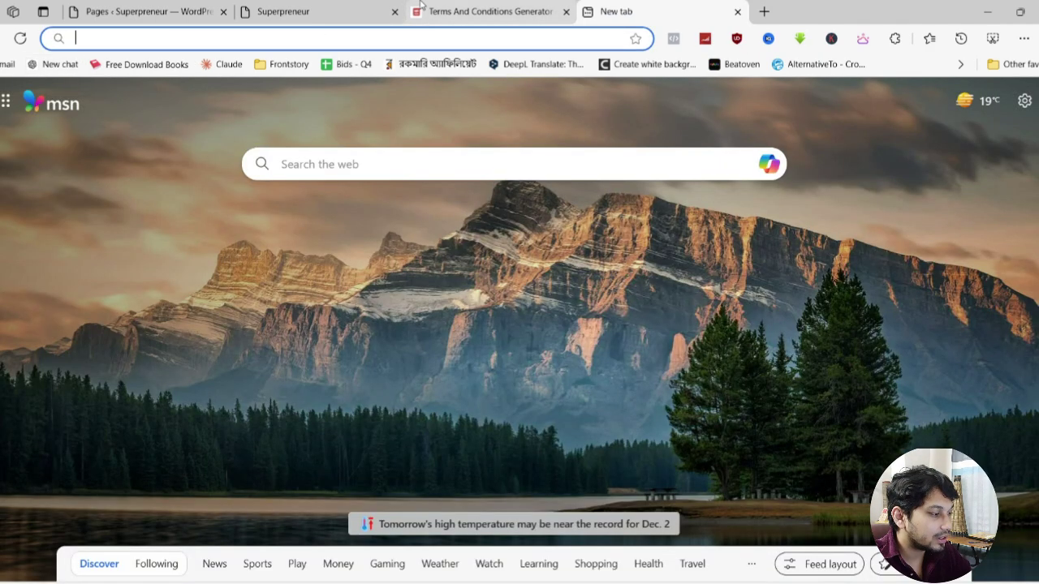
pyautogui.click(487, 11)
pyautogui.moveTo(127, 173); pyautogui.dragTo(505, 580)
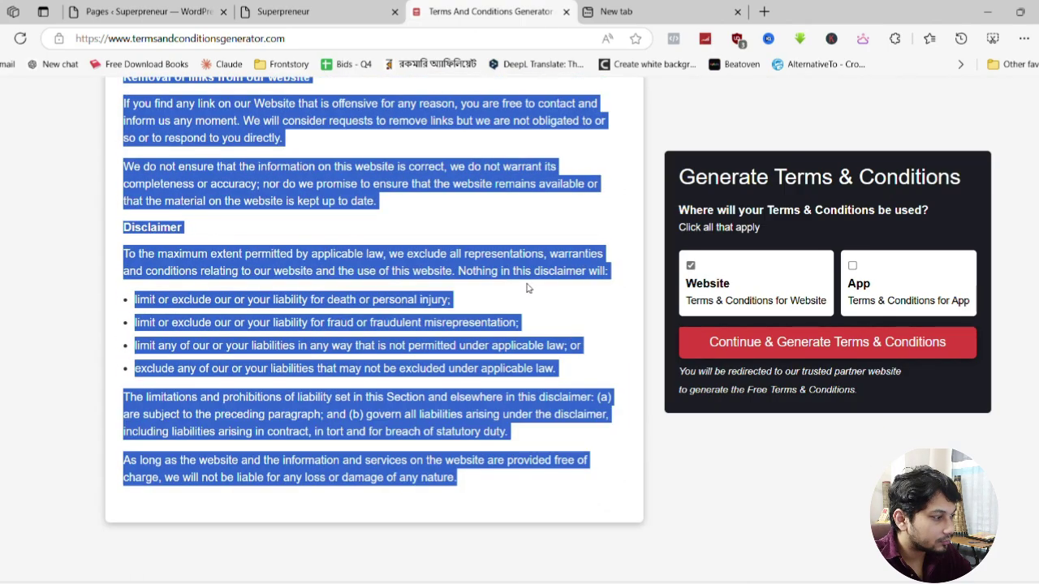
pyautogui.click(612, 11)
# In ChatGPT, introduce the draft terms for the website 'suprepreneur' and paste the copied terms
pyautogui.click(60, 64)
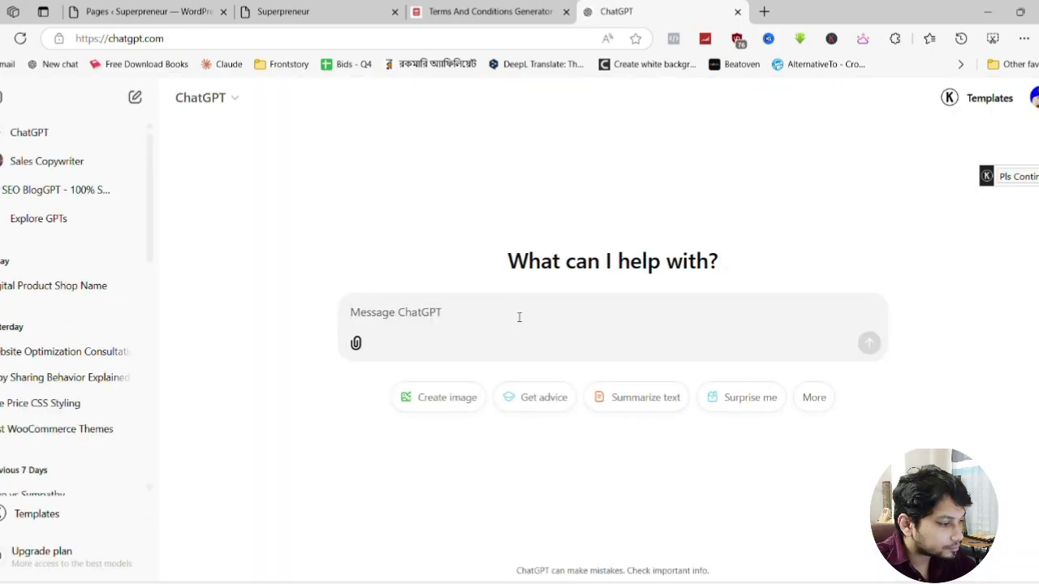
pyautogui.write('thisi')
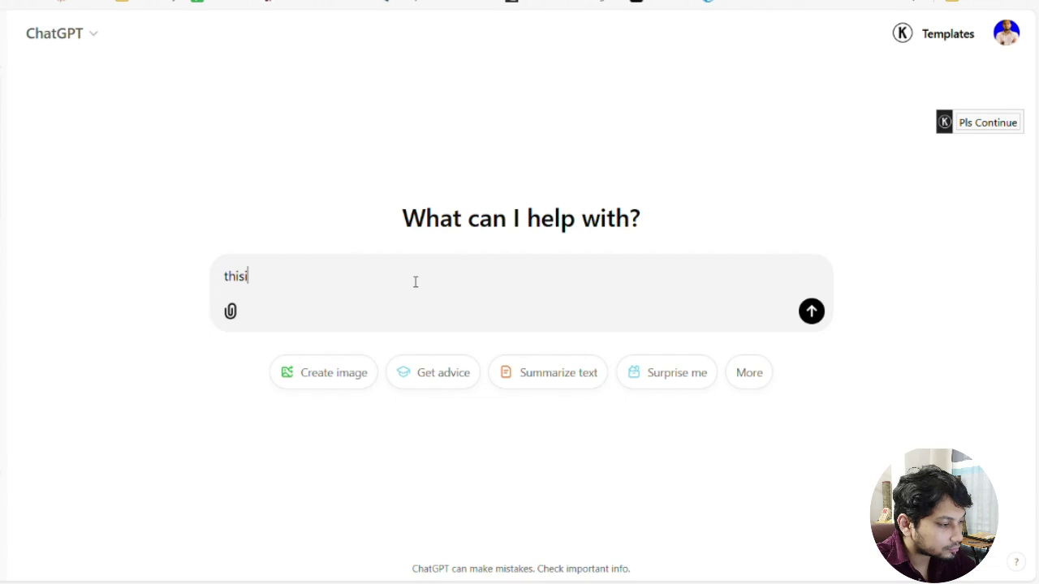
pyautogui.press('BackSpace')
pyautogui.write(' is ')
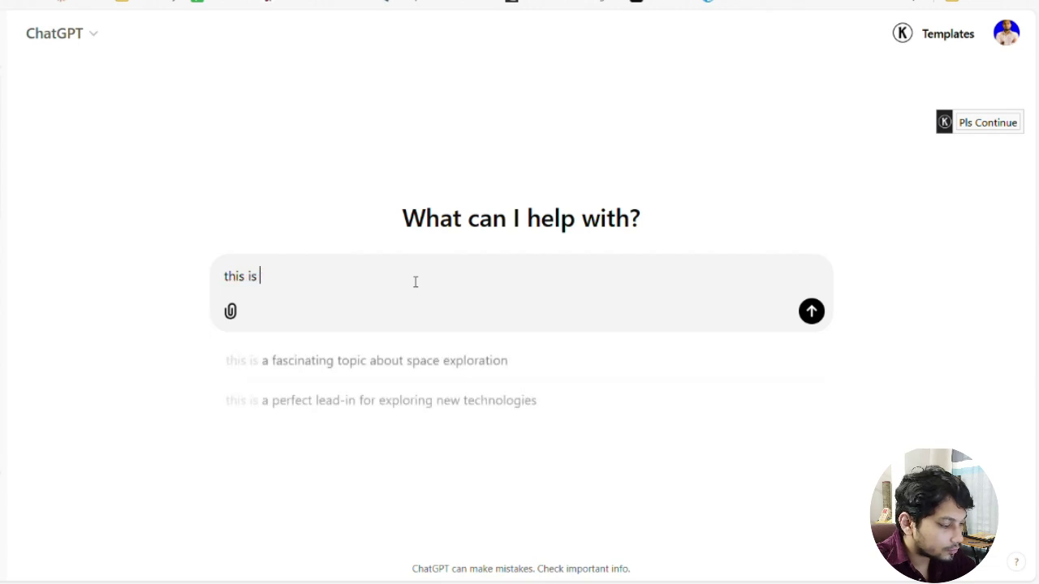
pyautogui.write('a dra')
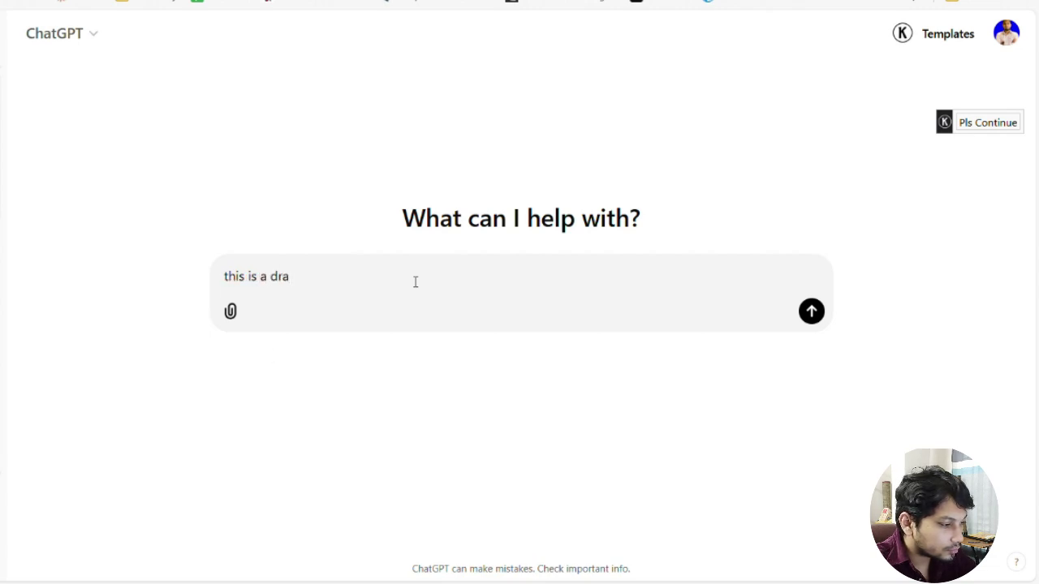
pyautogui.write('ft terms and c')
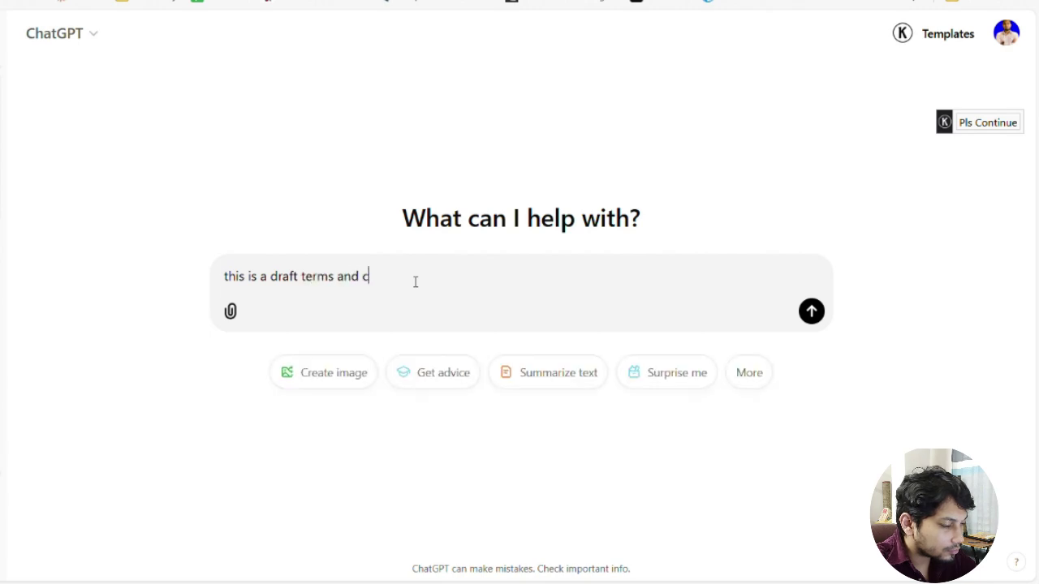
pyautogui.write('onditions for my')
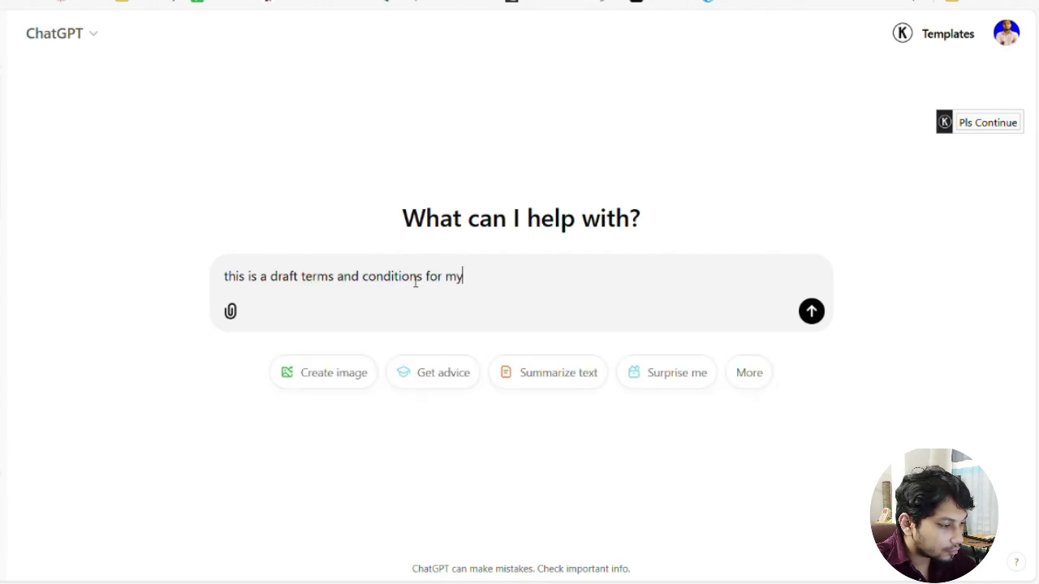
pyautogui.write(' wes')
pyautogui.press('BackSpace')
pyautogui.write('bsite')
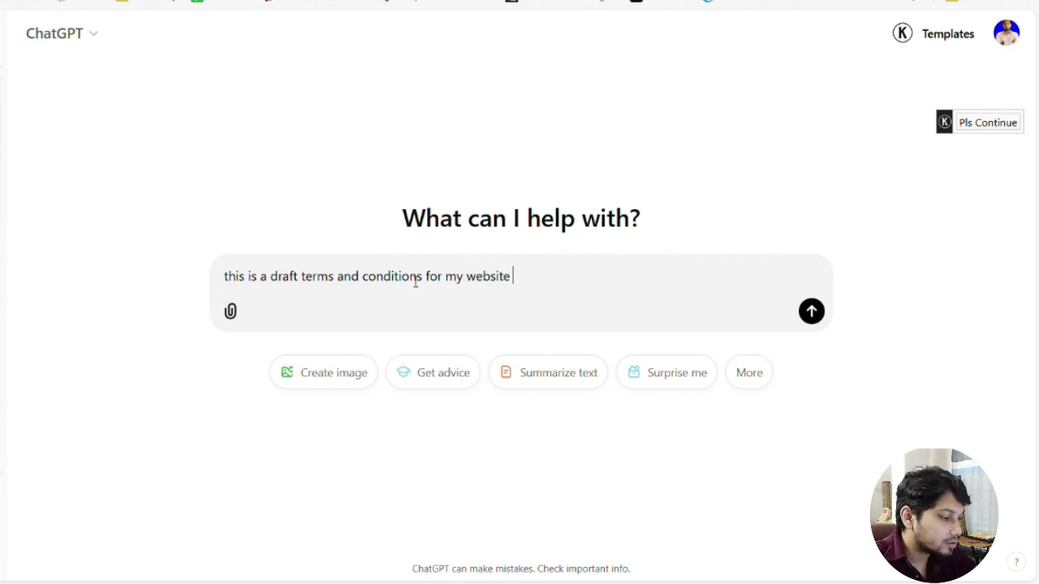
pyautogui.write(' suprepreneur')
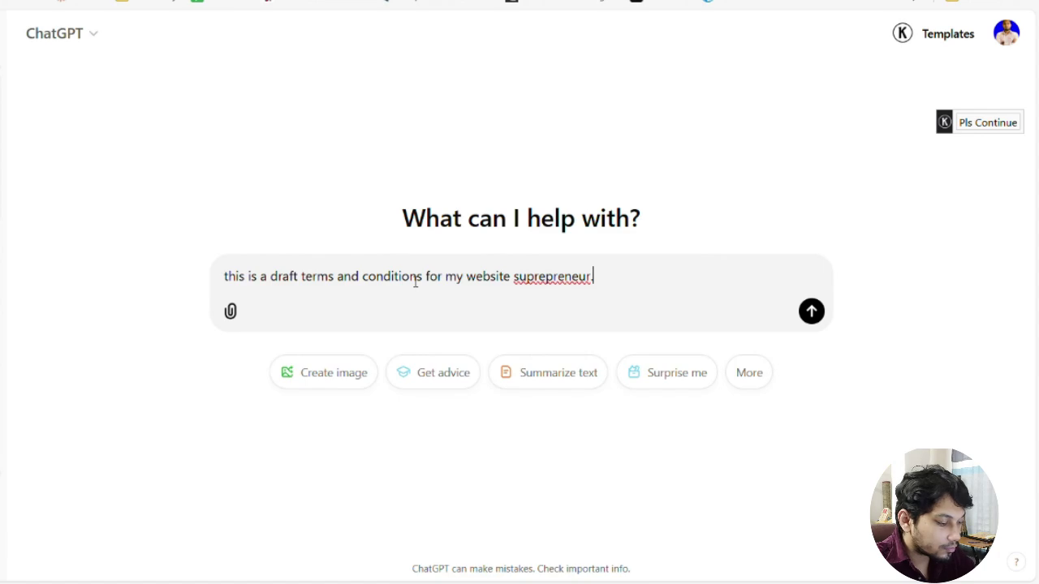
pyautogui.press('BackSpace')
pyautogui.write(':')
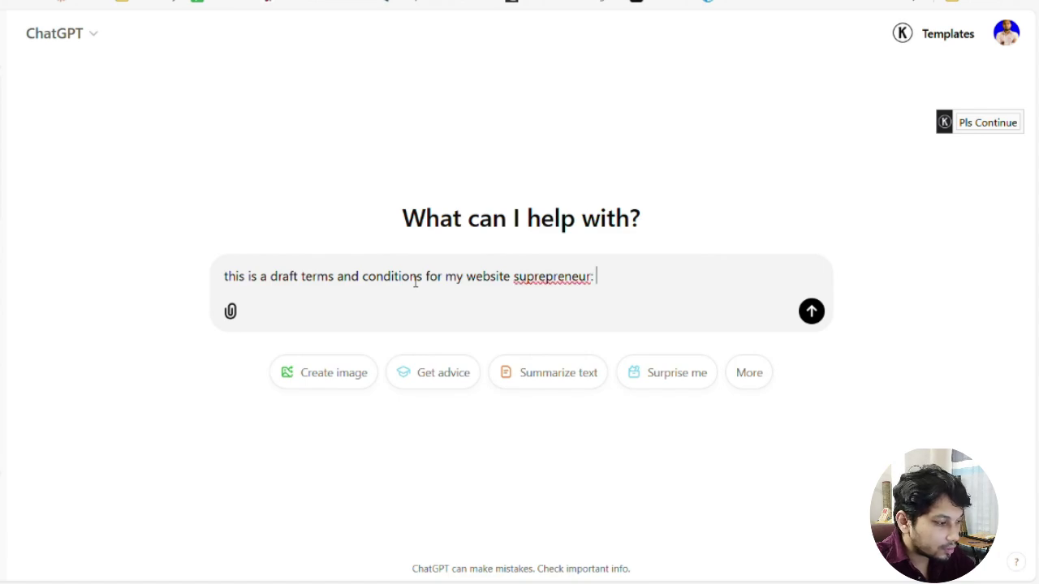
pyautogui.hotkey('ctrl', 'v')
# Add a request to tailor the terms to the website, inviting questions, and send it
pyautogui.hotkey('shift', 'Return')
pyautogui.hotkey('shift', 'Return')
pyautogui.write('n')
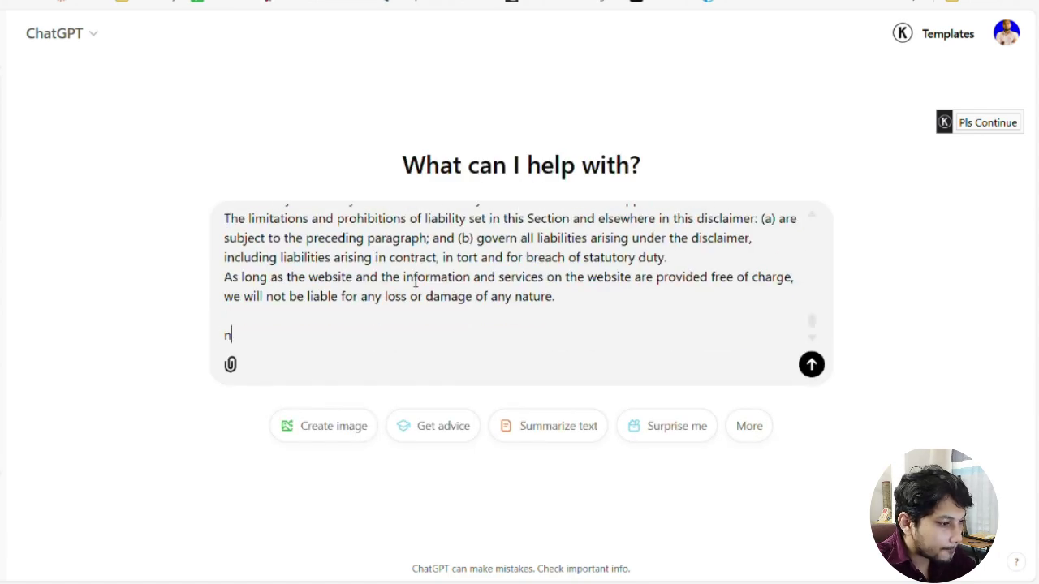
pyautogui.write('ow tai')
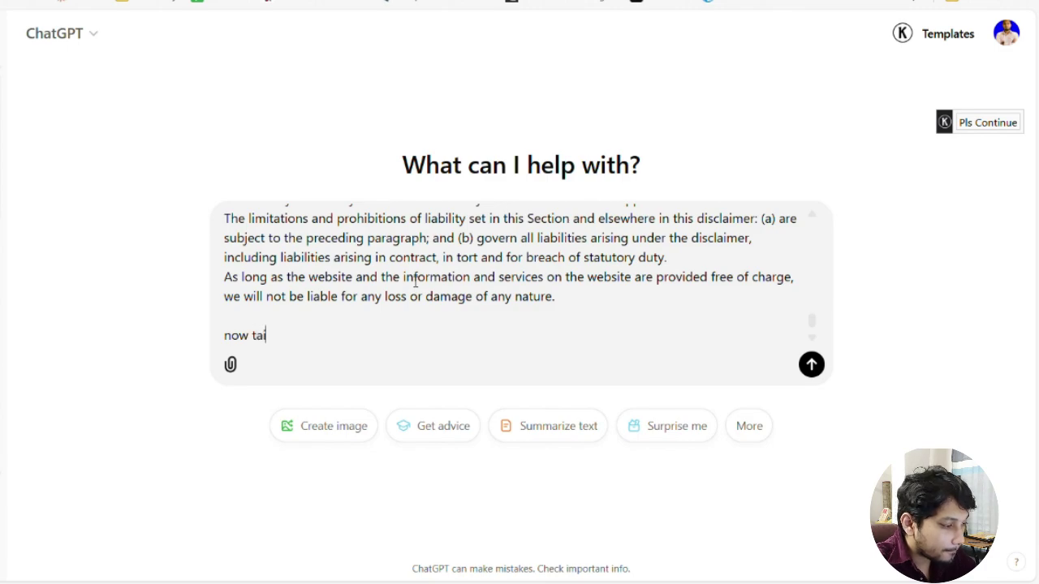
pyautogui.write('lor this')
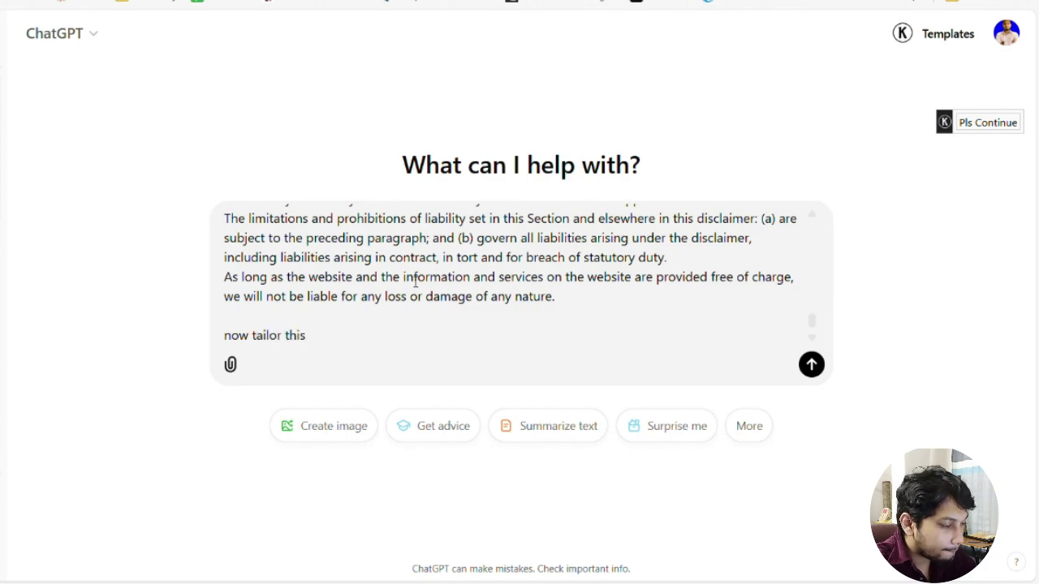
pyautogui.write(' terms a')
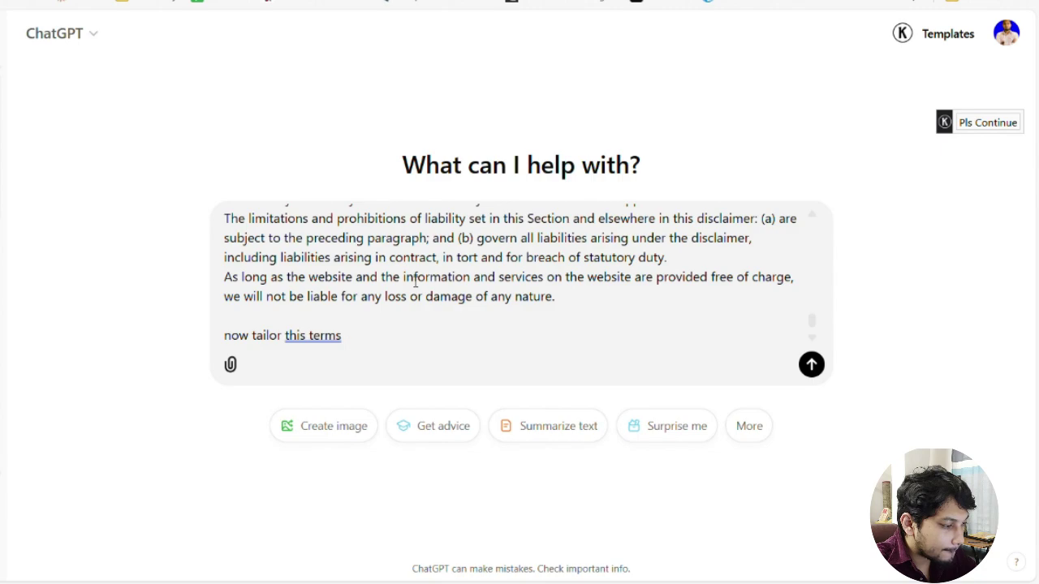
pyautogui.hotkey('ctrl', 'BackSpace')
pyautogui.write('accordivn')
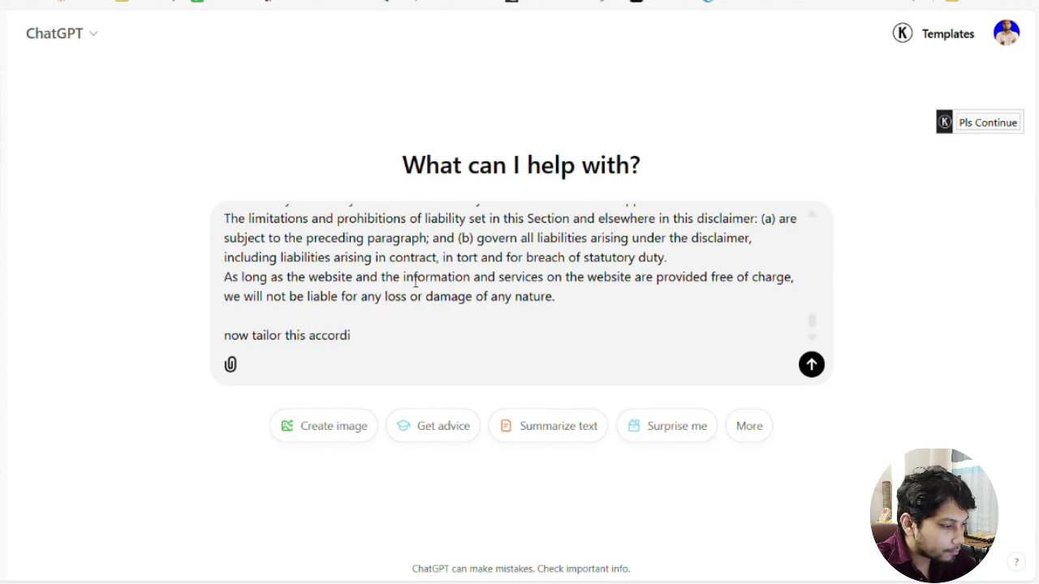
pyautogui.press('BackSpace')
pyautogui.press('BackSpace')
pyautogui.press('BackSpace')
pyautogui.press('BackSpace')
pyautogui.press('BackSpace')
pyautogui.press('BackSpace')
pyautogui.write('to')
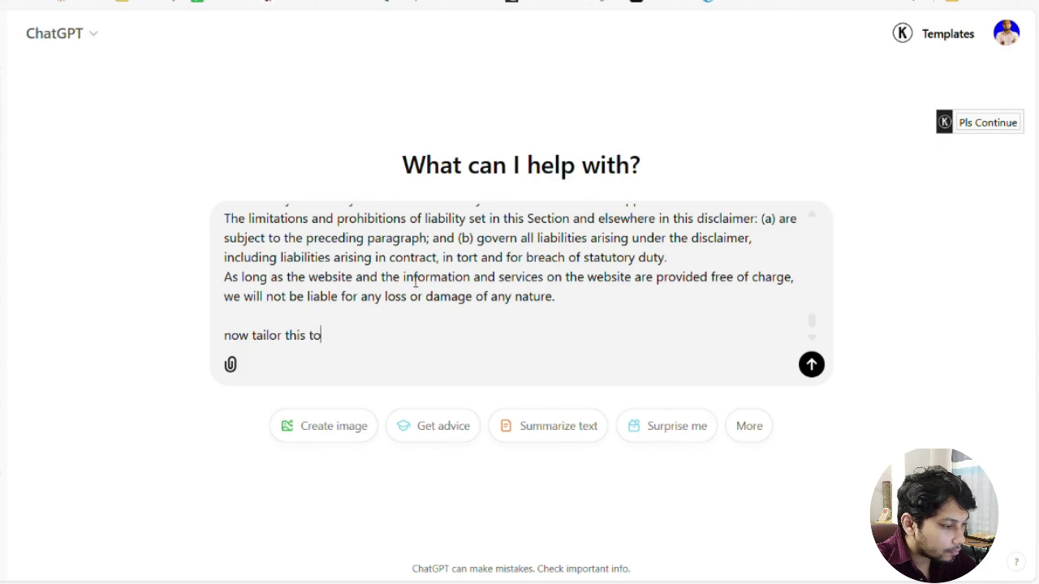
pyautogui.write(' my website ')
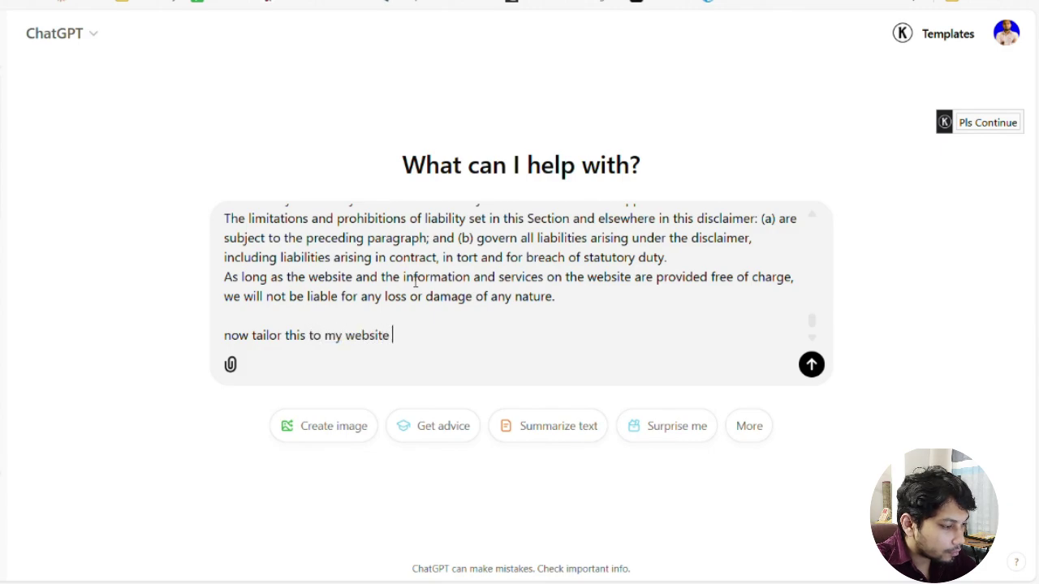
pyautogui.write('which you se')
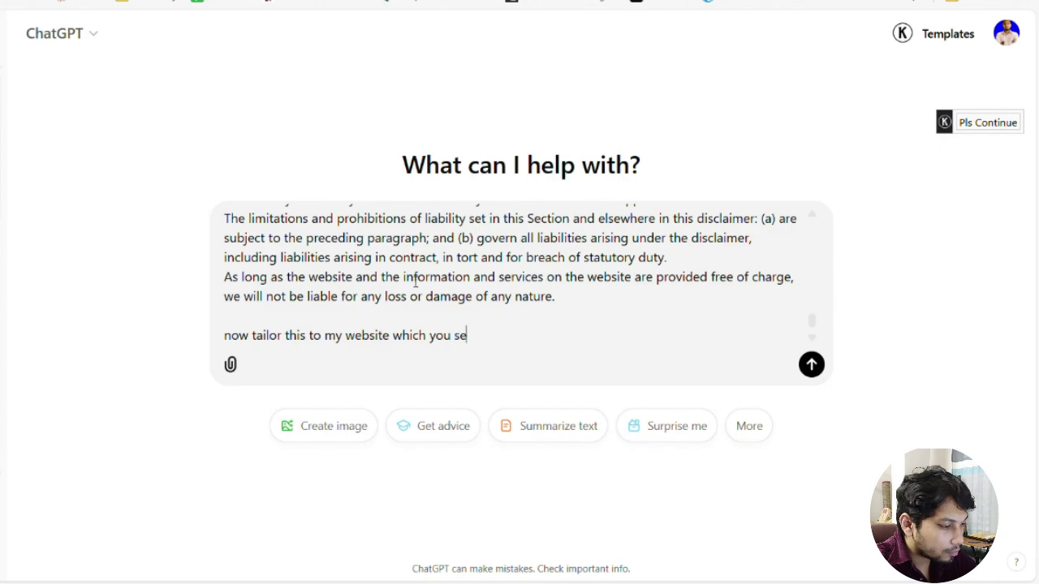
pyautogui.write('e best fits')
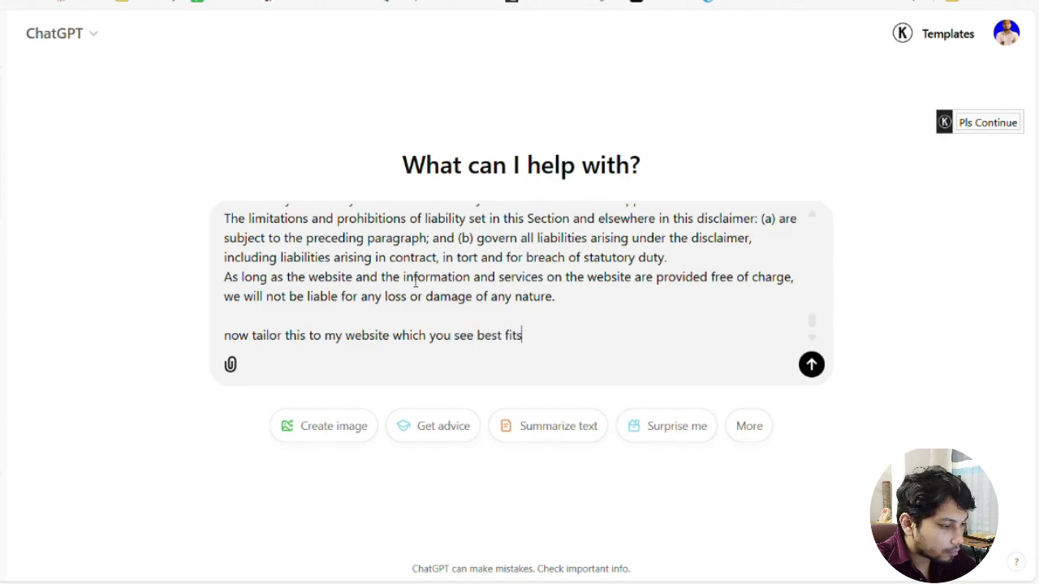
pyautogui.write('. frel')
pyautogui.press('BackSpace')
pyautogui.write('eel free')
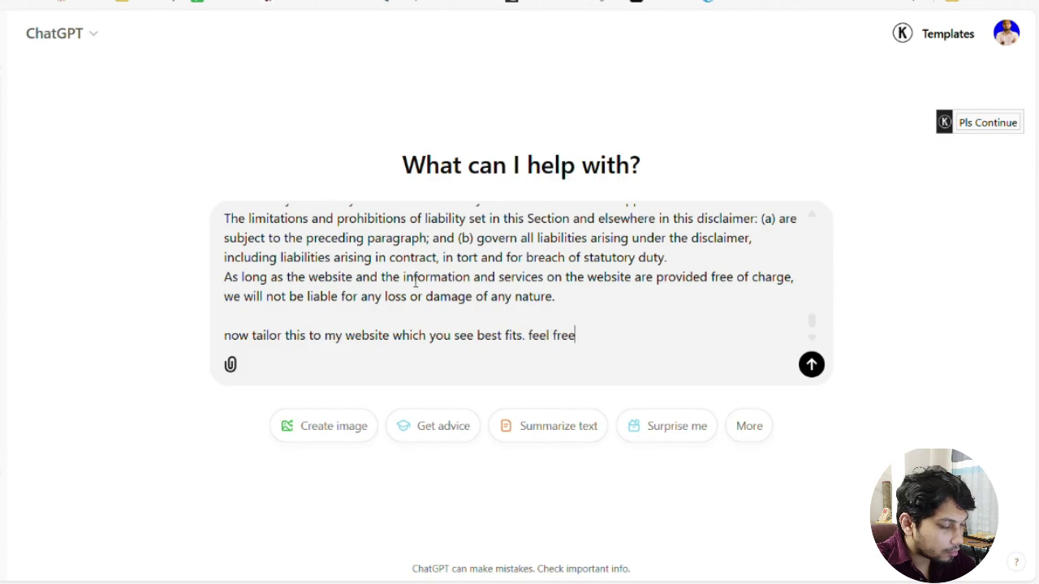
pyautogui.write(' to ask me ')
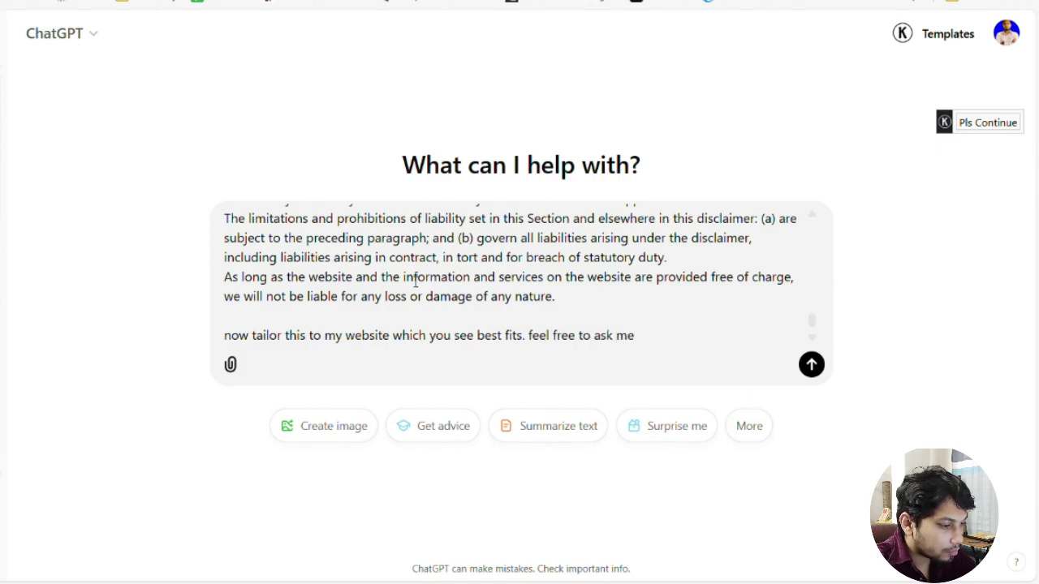
pyautogui.write('any necesary')
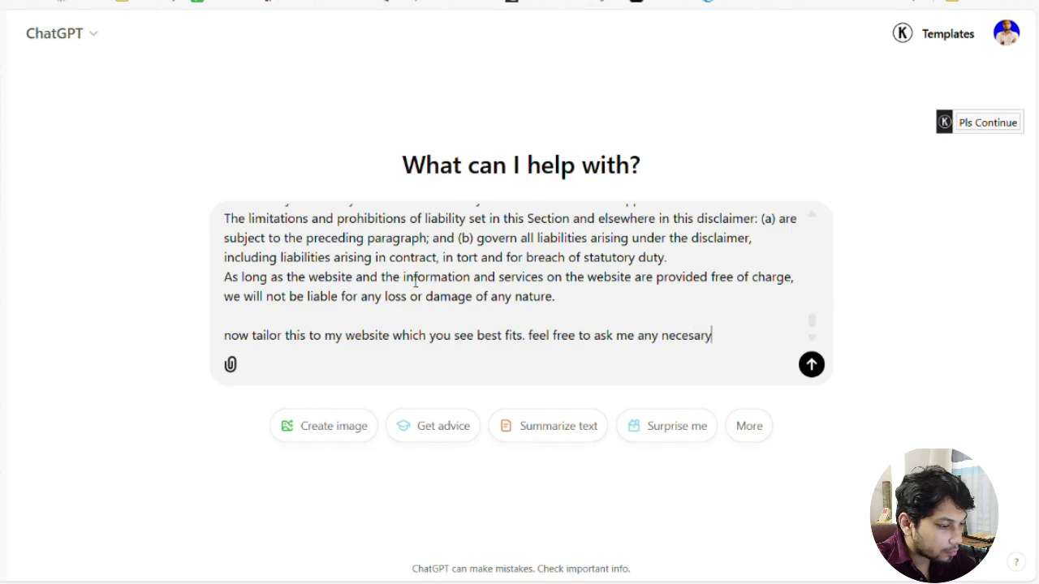
pyautogui.press('BackSpace')
pyautogui.press('BackSpace')
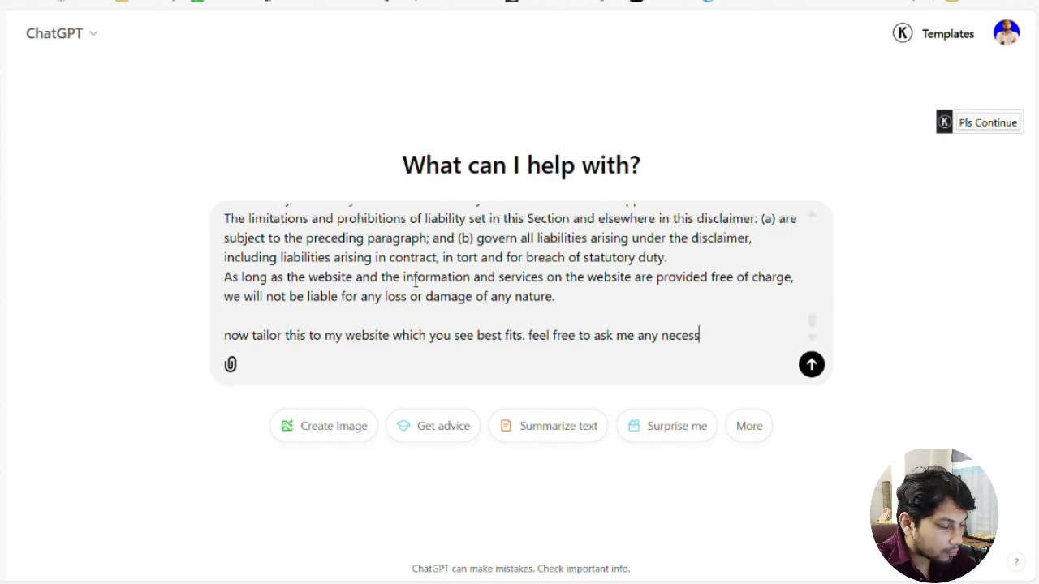
pyautogui.write('ary ques')
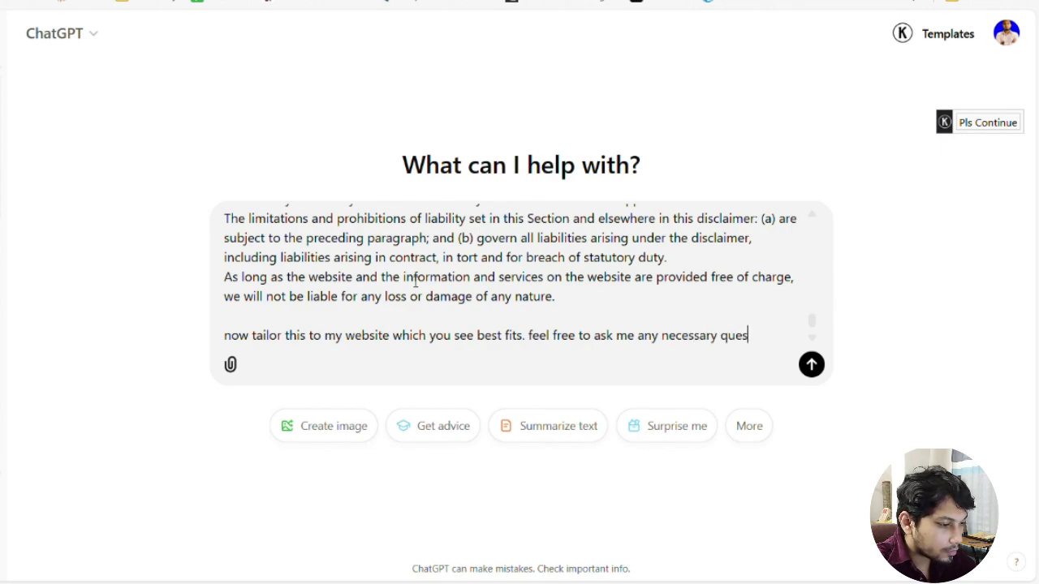
pyautogui.write('tions if needed')
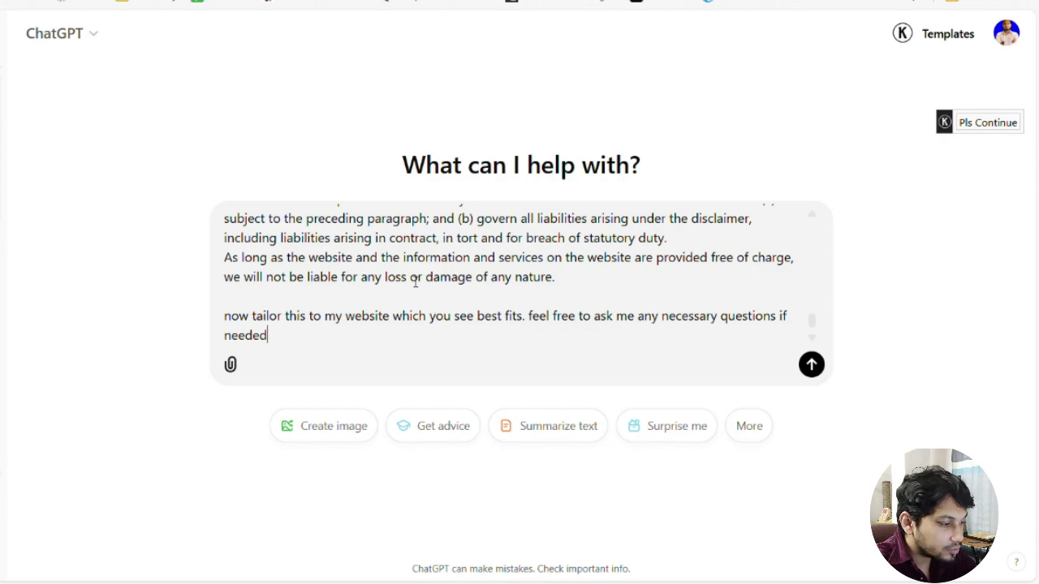
pyautogui.write('. do you und')
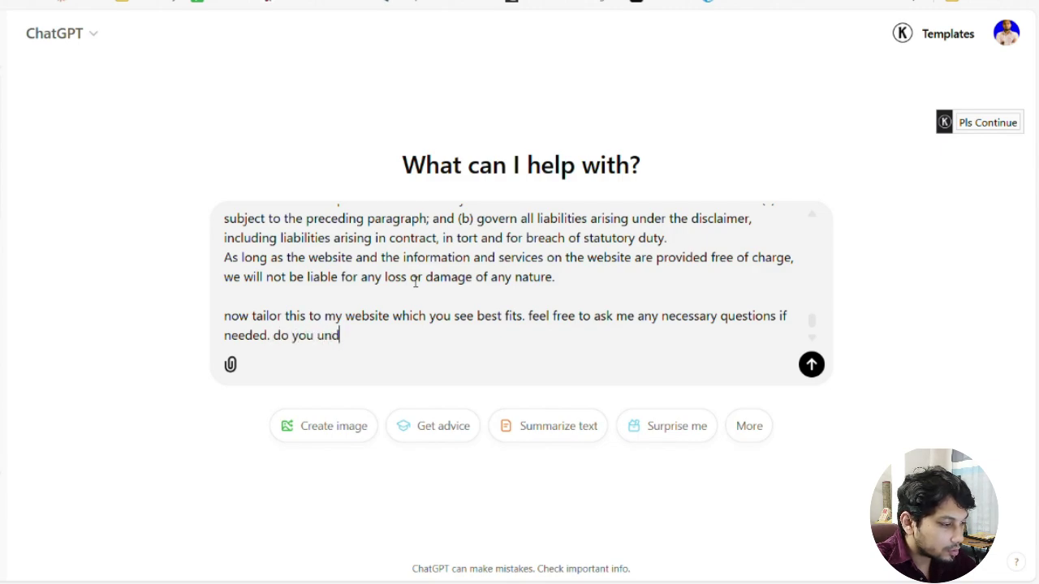
pyautogui.write('erstand?')
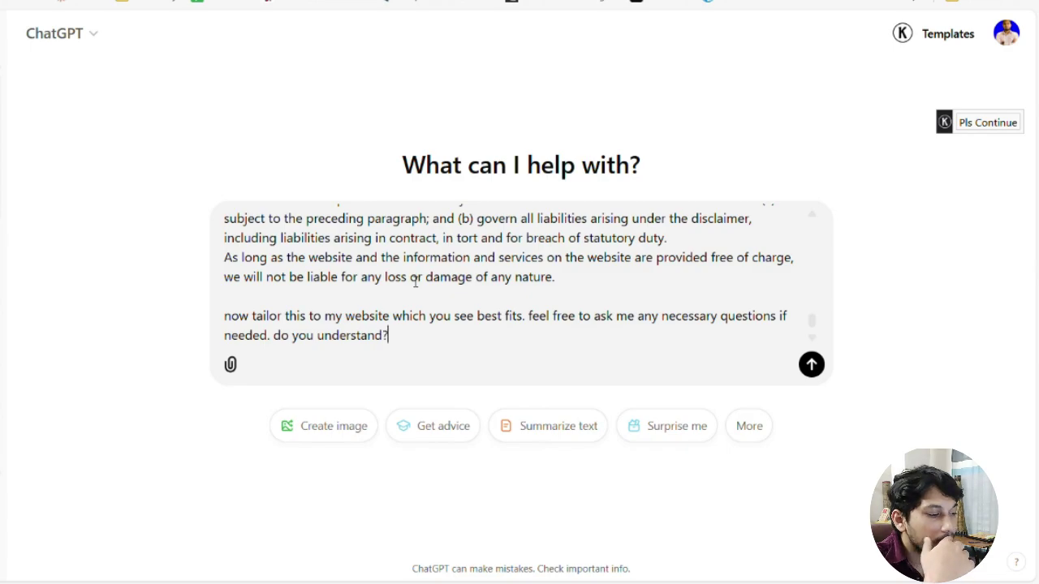
pyautogui.press('Return')
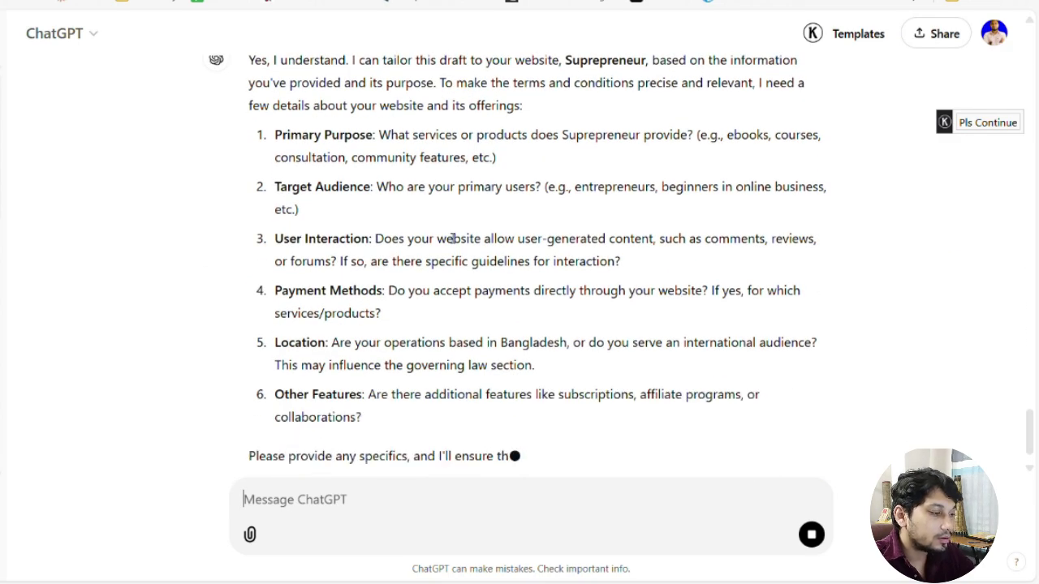
# Scroll through ChatGPT's six-question reply, then return to the WordPress Superpreneur Pages list tab
pyautogui.scroll(2, 453, 237)
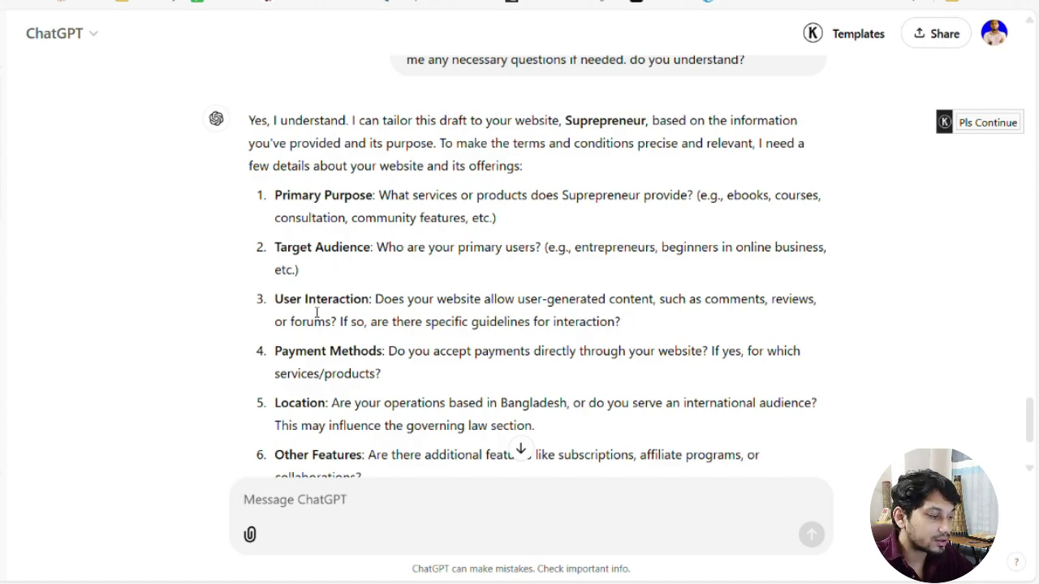
pyautogui.scroll(-1, 428, 361)
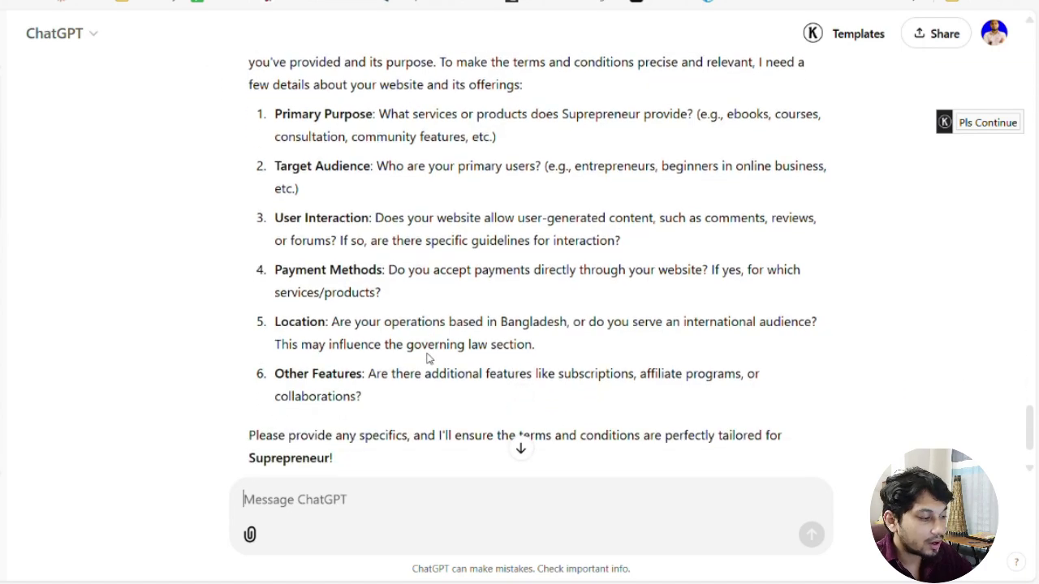
pyautogui.scroll(-1, 311, 365)
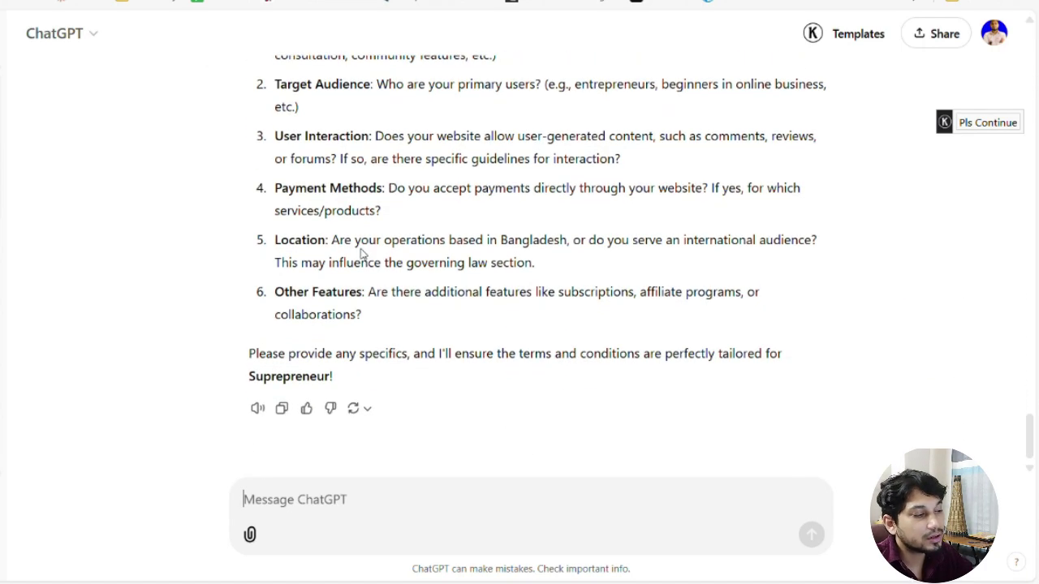
pyautogui.scroll(10, 378, 276)
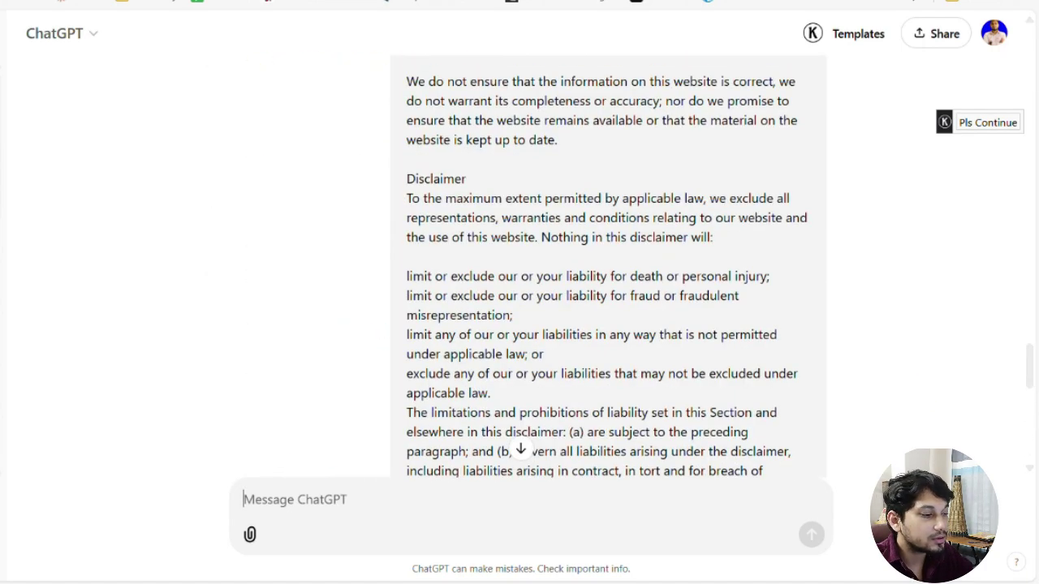
pyautogui.click(487, 12)
pyautogui.click(332, 9)
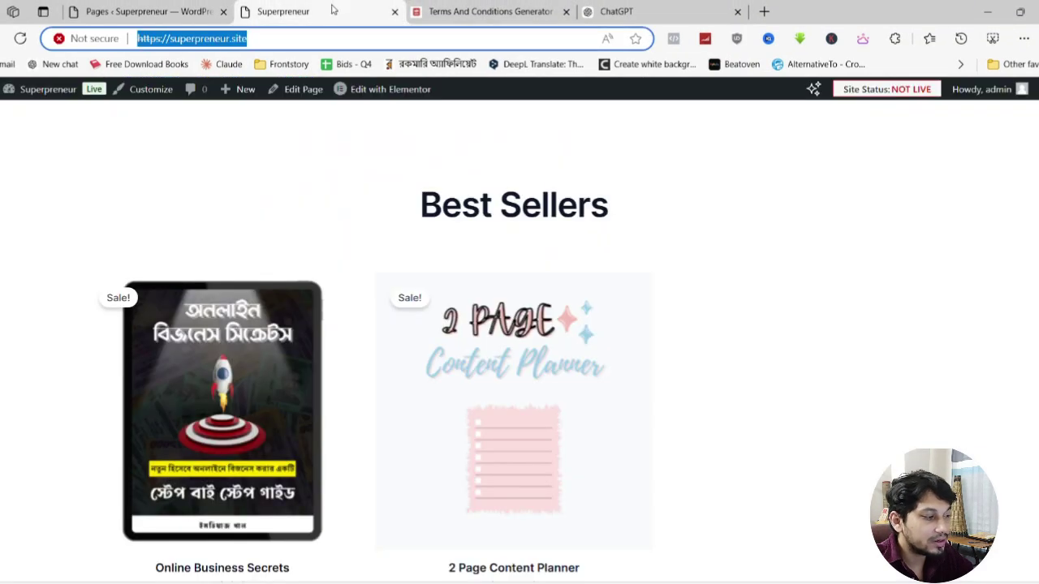
pyautogui.click(148, 9)
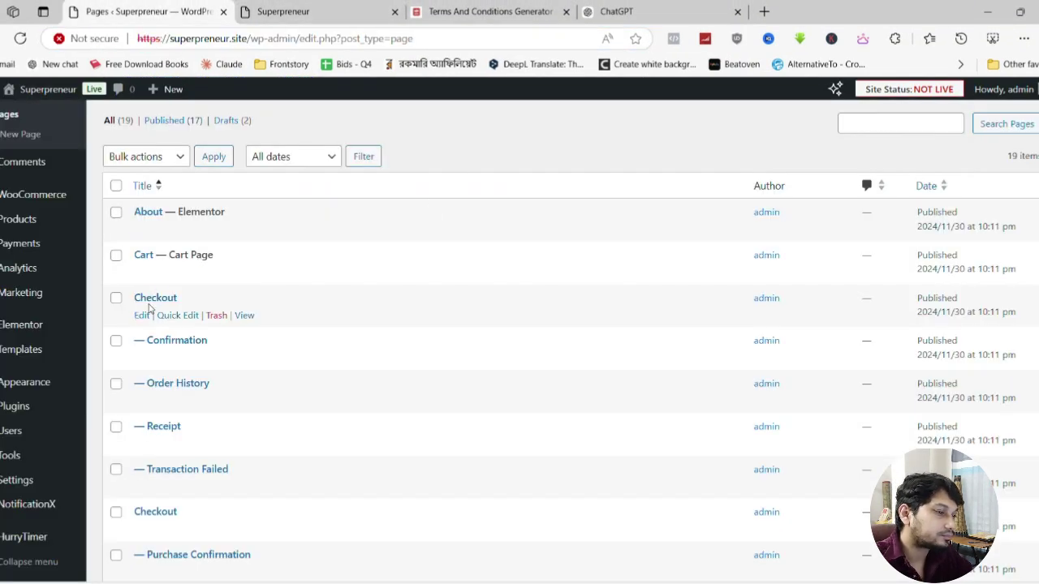